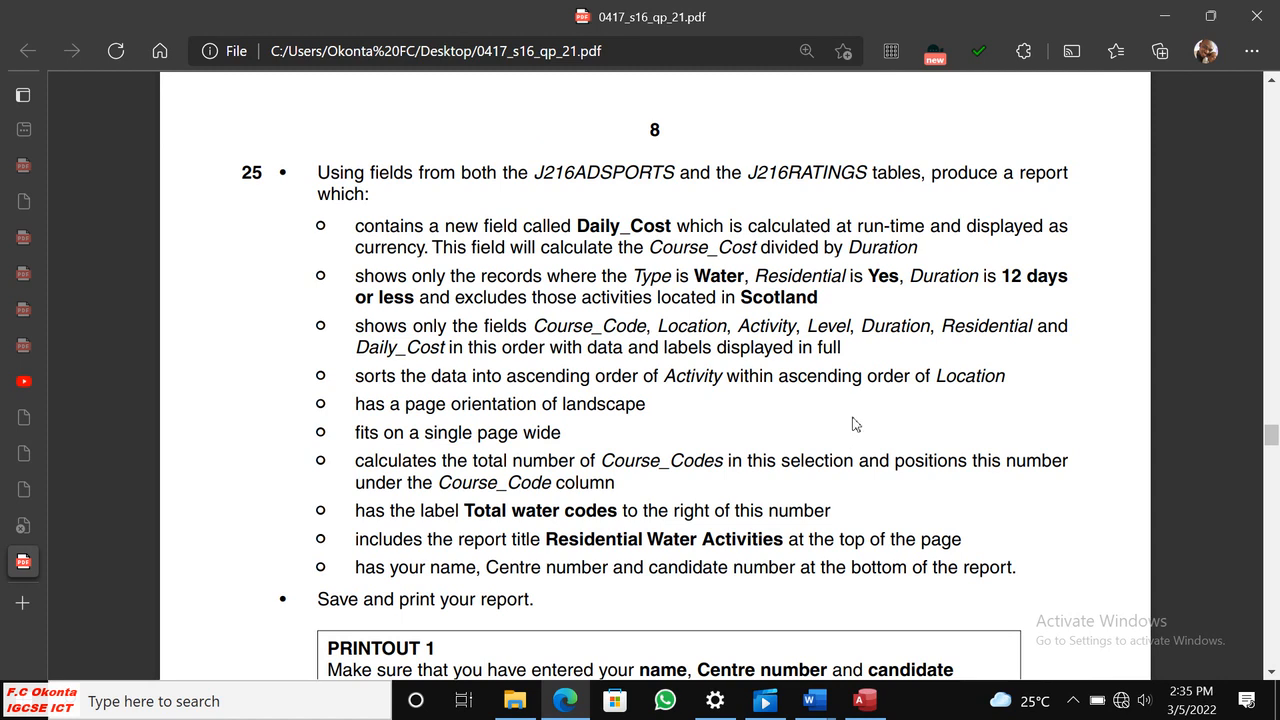
# Read question 25's report requirements, including the source tables, Daily_Cost field, record criteria, field order and sorting.
pyautogui.scroll(3, 851, 432)
pyautogui.scroll(-2, 853, 424)
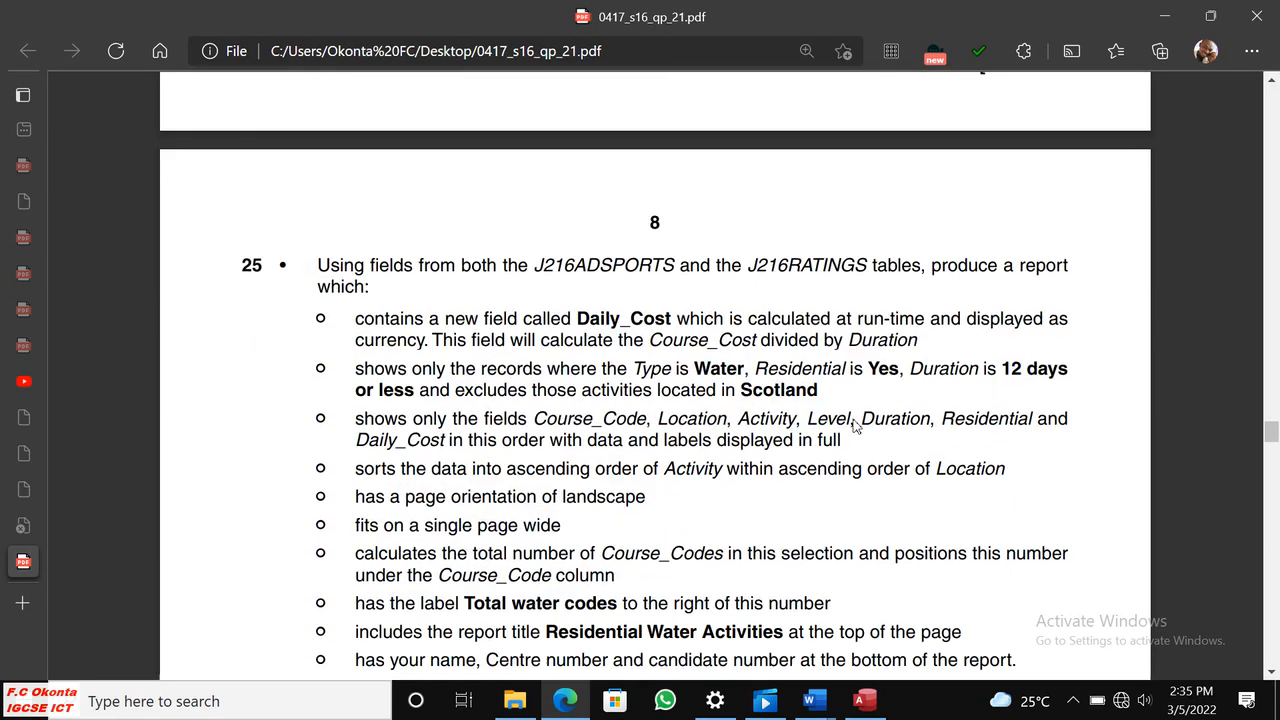
pyautogui.scroll(-1, 845, 421)
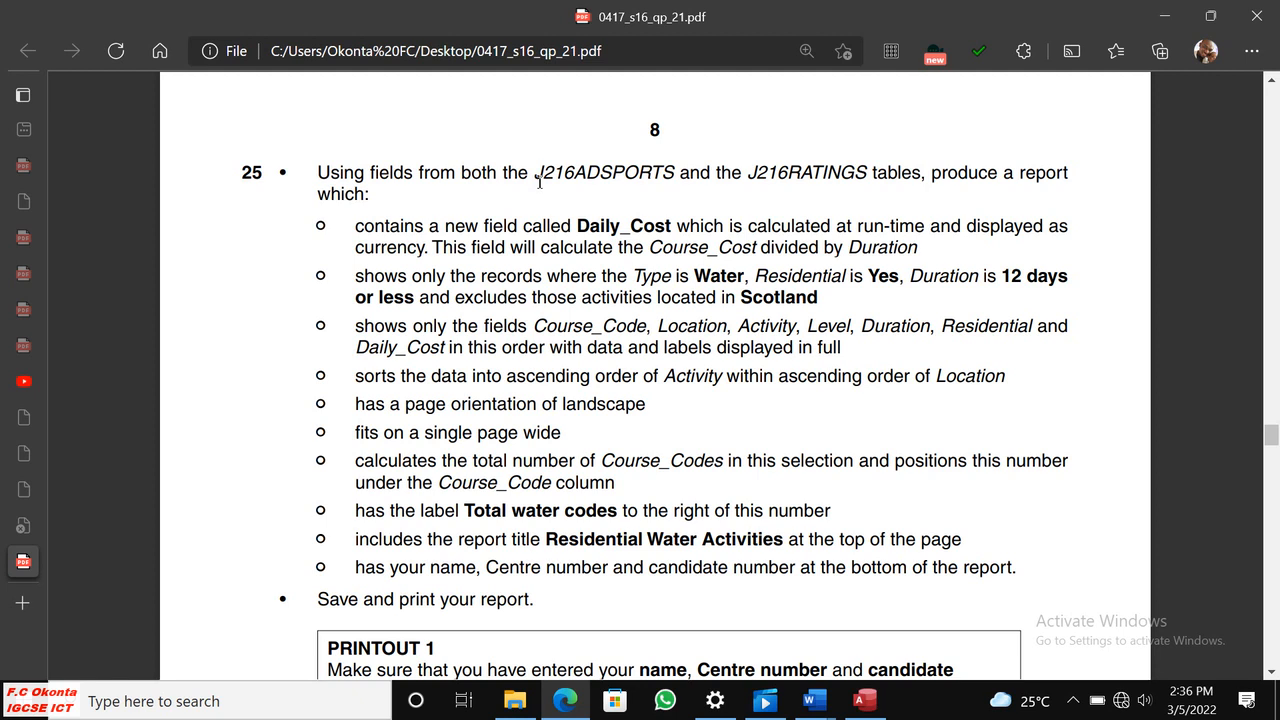
pyautogui.moveTo(535, 174); pyautogui.dragTo(678, 174)
pyautogui.rightClick(678, 174)
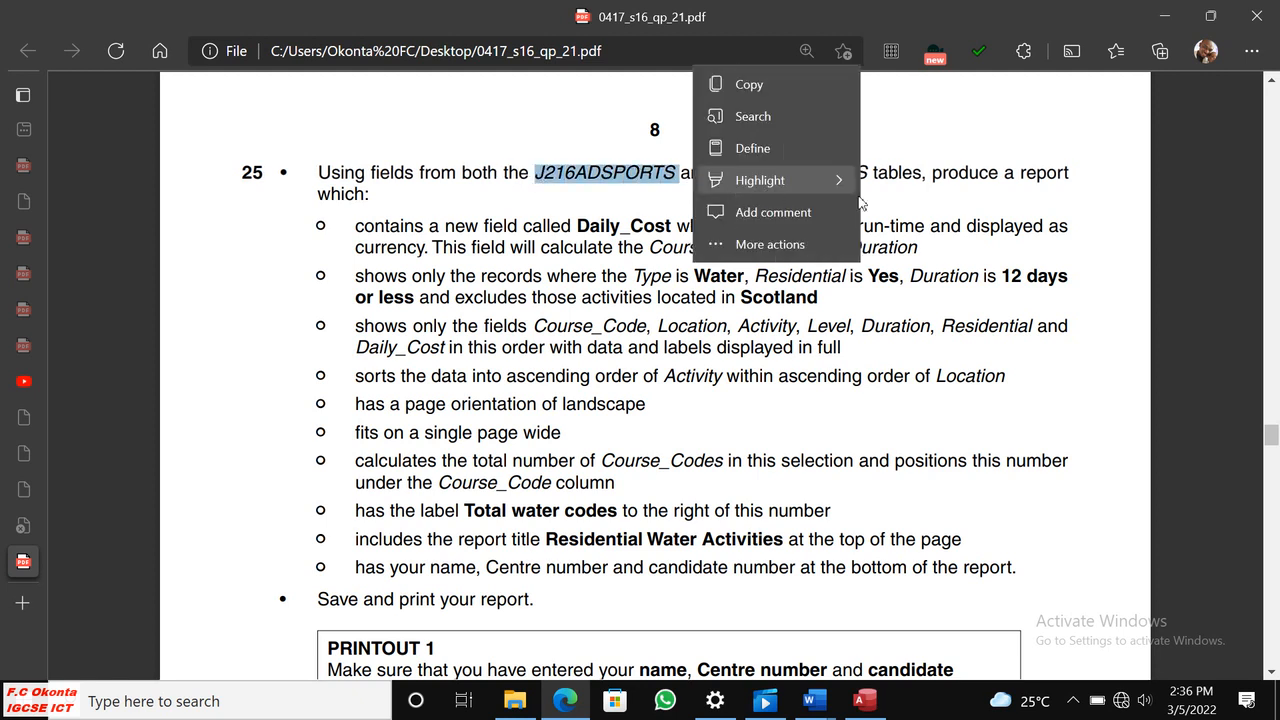
pyautogui.click(890, 129)
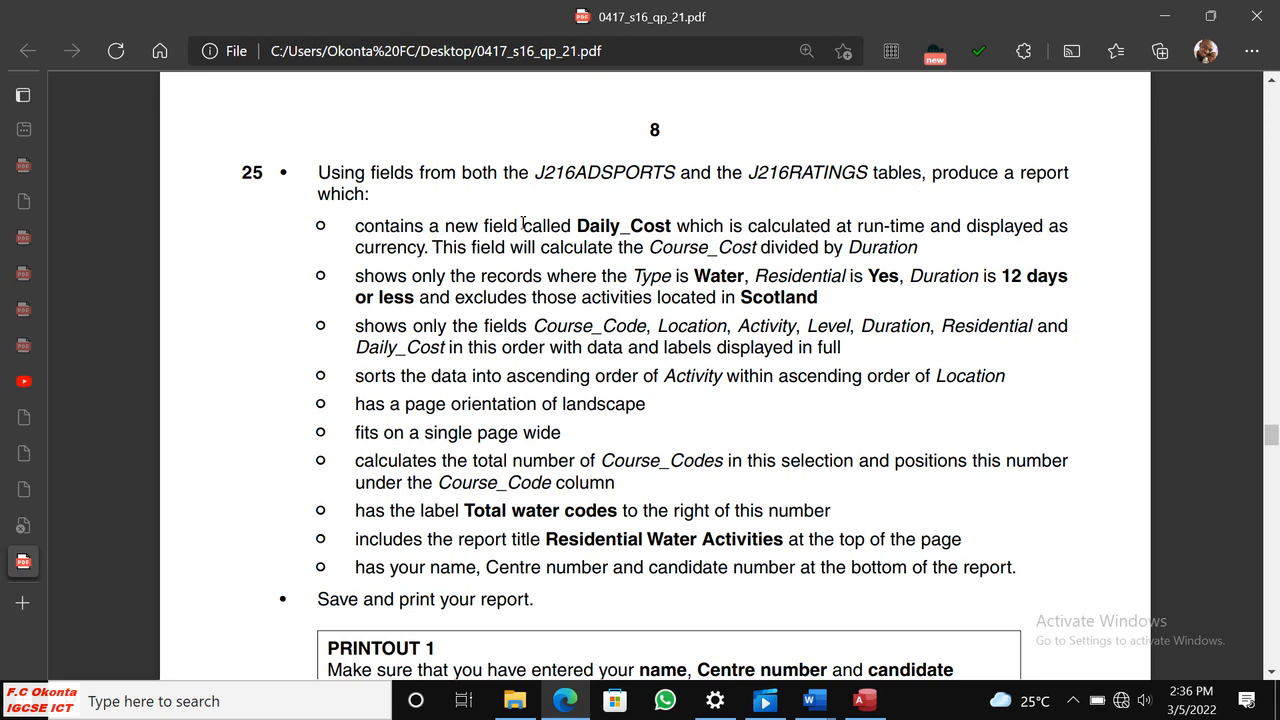
pyautogui.scroll(-1, 490, 256)
pyautogui.scroll(1, 495, 256)
pyautogui.scroll(-1, 456, 299)
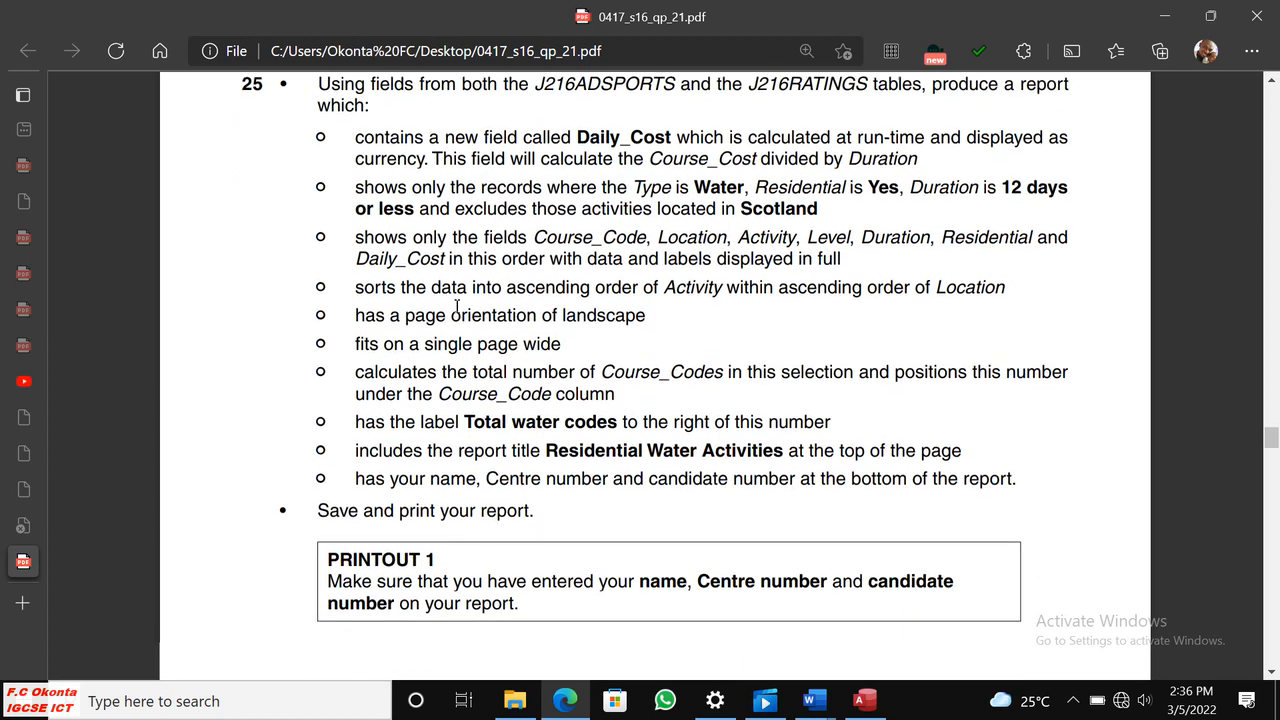
pyautogui.scroll(1, 437, 283)
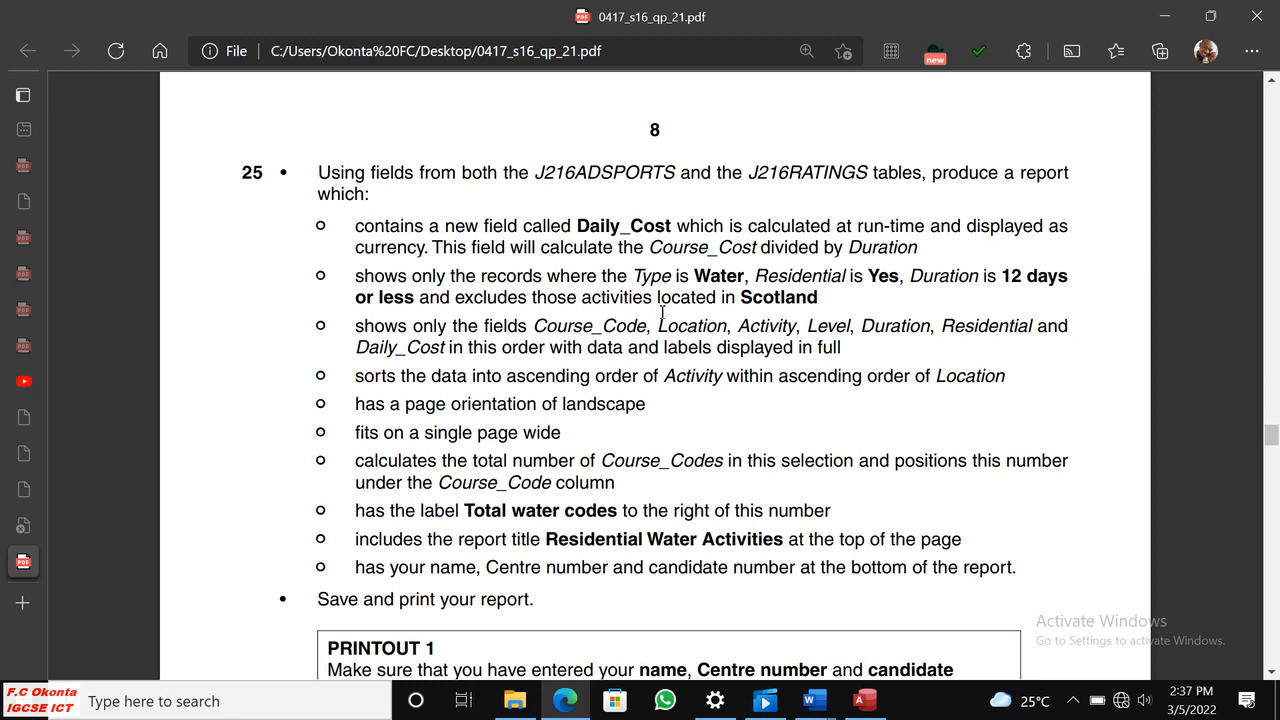
pyautogui.moveTo(356, 276); pyautogui.dragTo(822, 306)
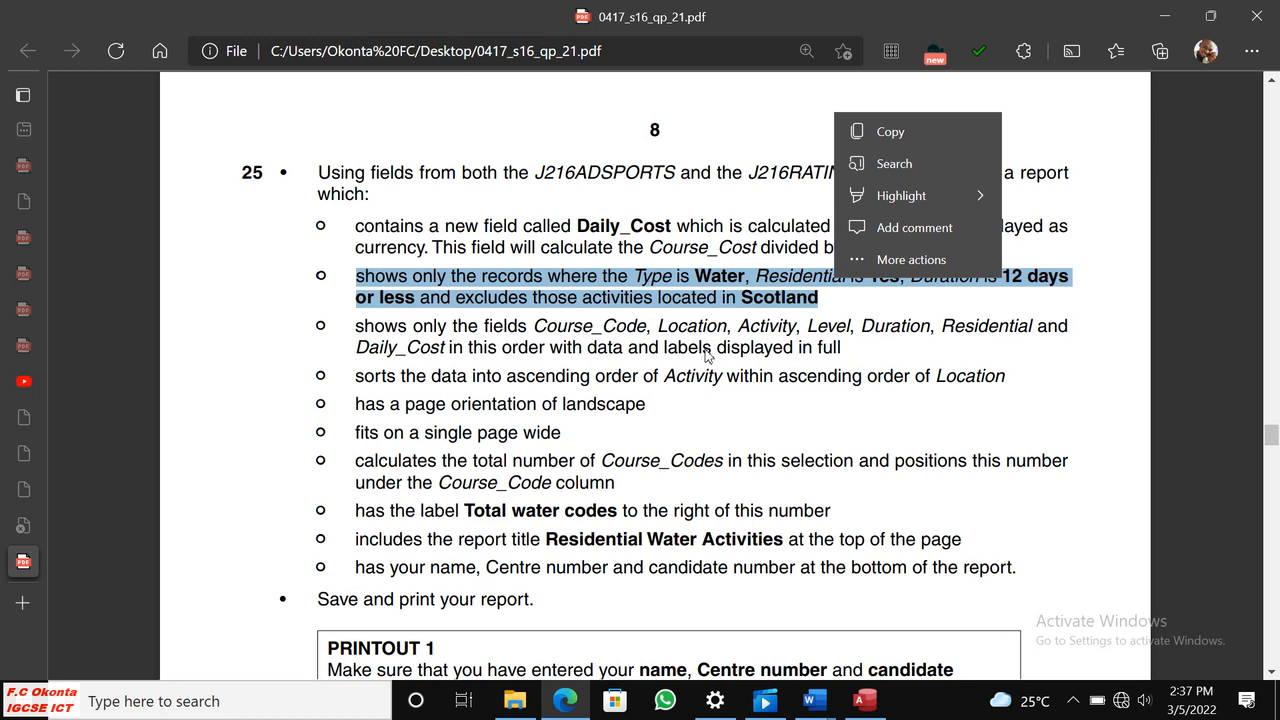
pyautogui.click(678, 390)
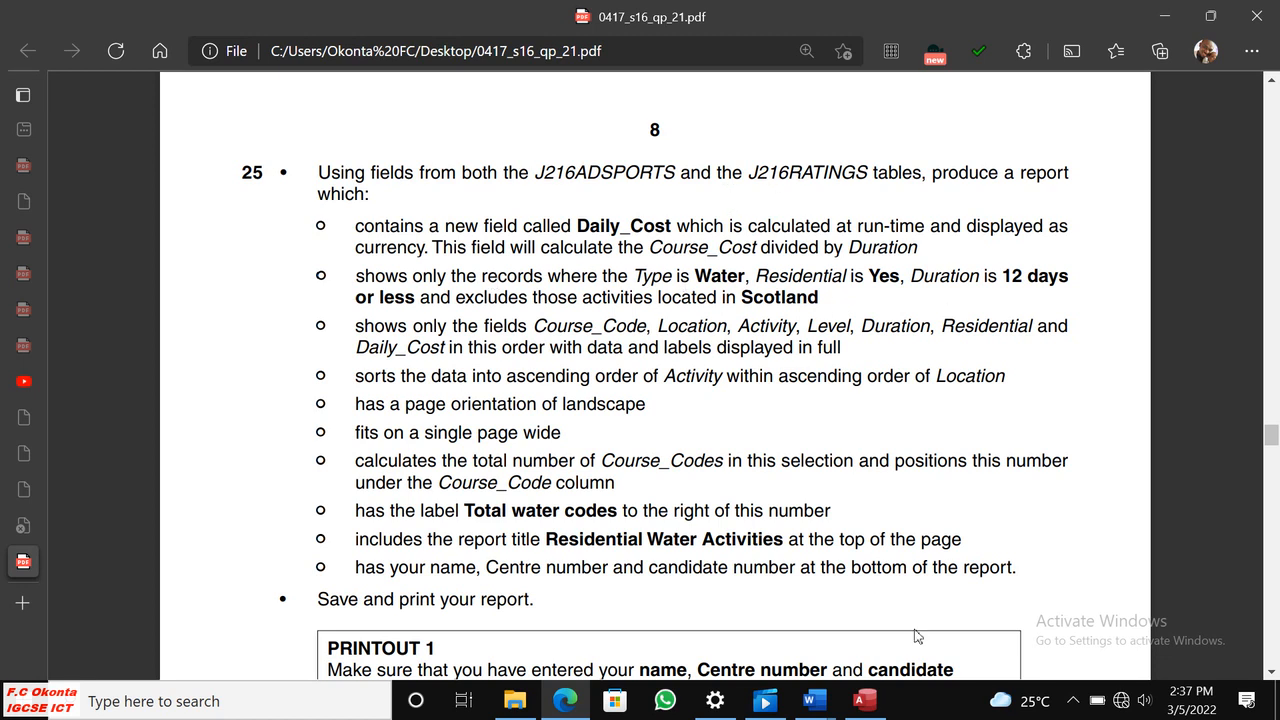
# Switch to Access, accept the relationship between Activity_Rating and Rating, and close the relationships layout, saving its changes.
pyautogui.click(870, 706)
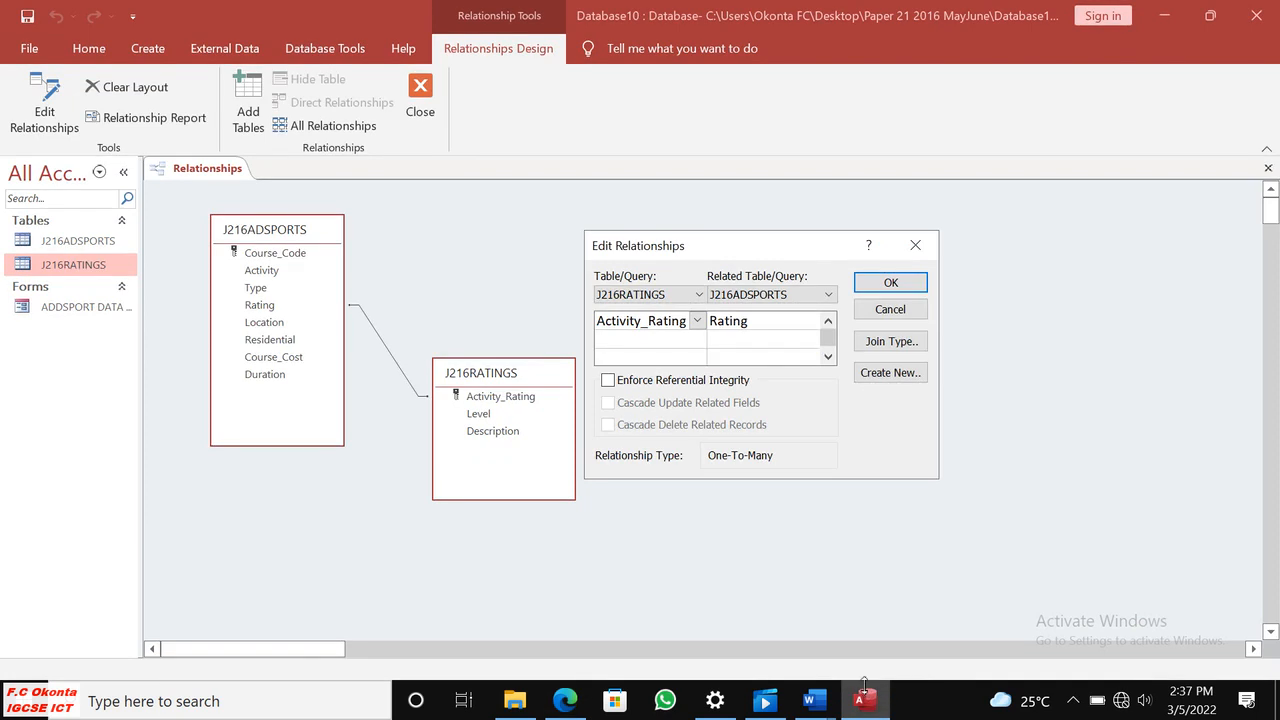
pyautogui.click(890, 283)
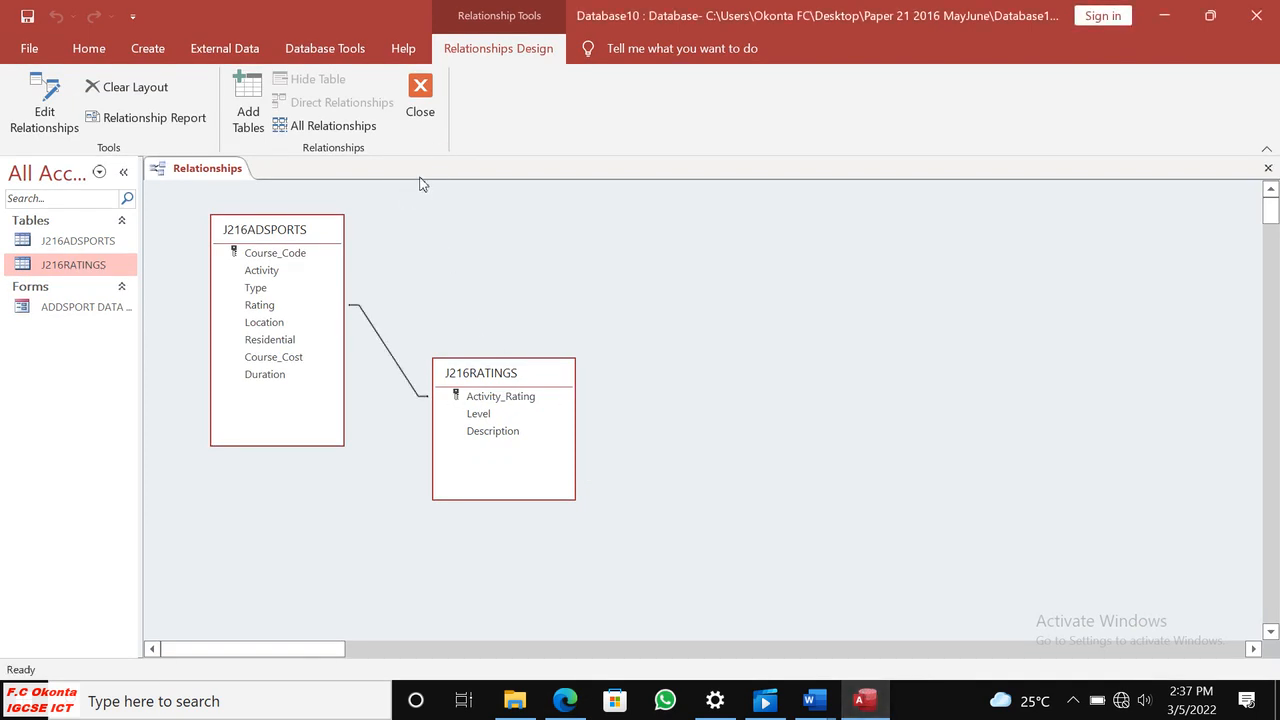
pyautogui.click(420, 95)
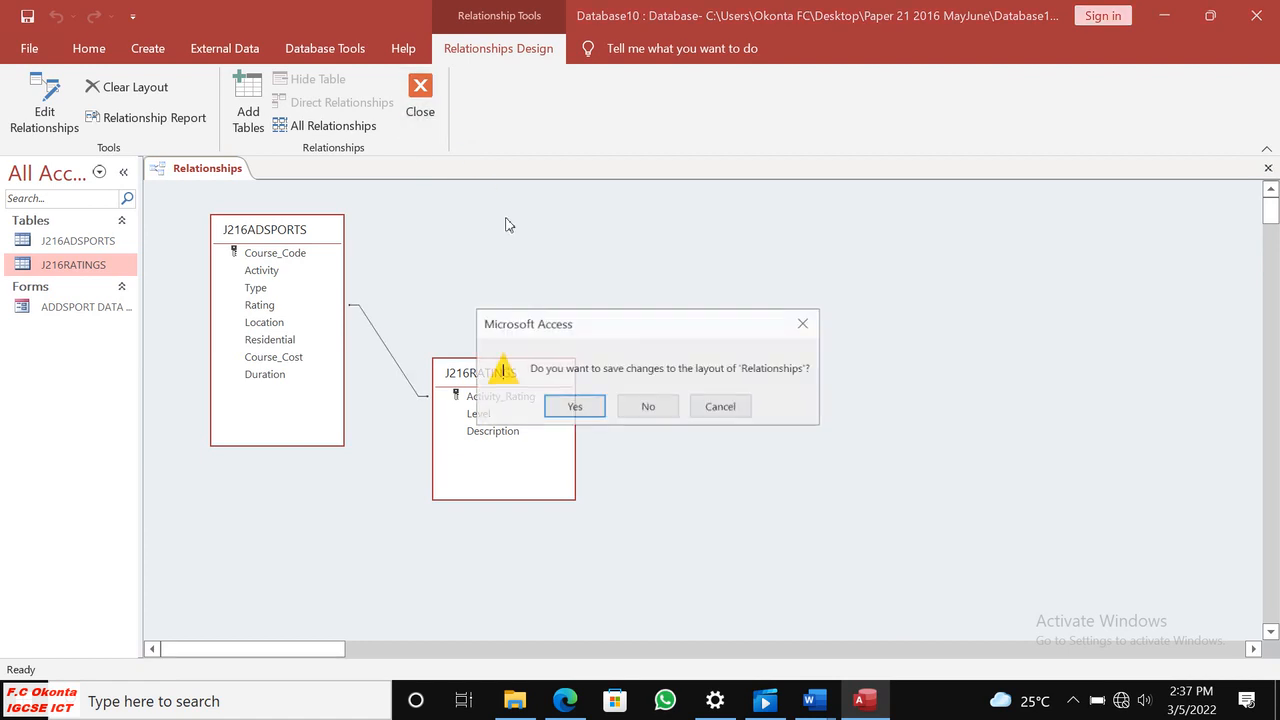
pyautogui.click(586, 406)
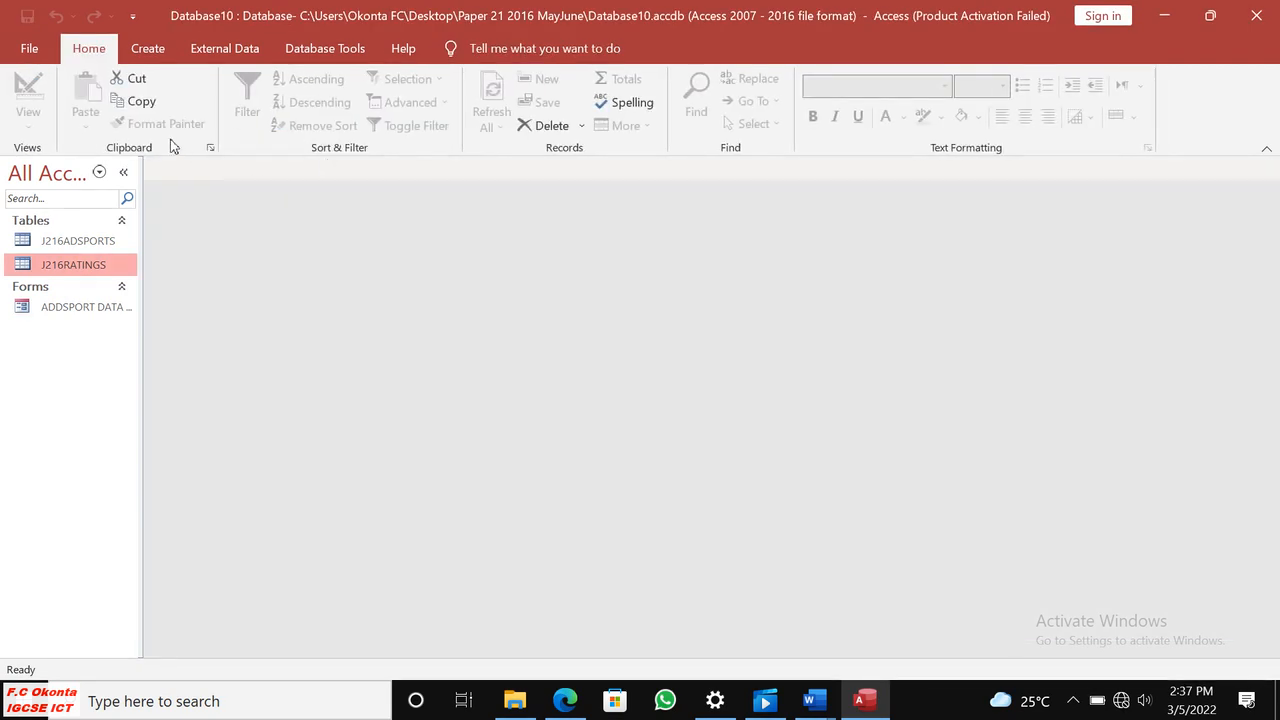
# Start a new query with the Simple Query Wizard and add all fields from the J216ADSPORTS table.
pyautogui.click(145, 47)
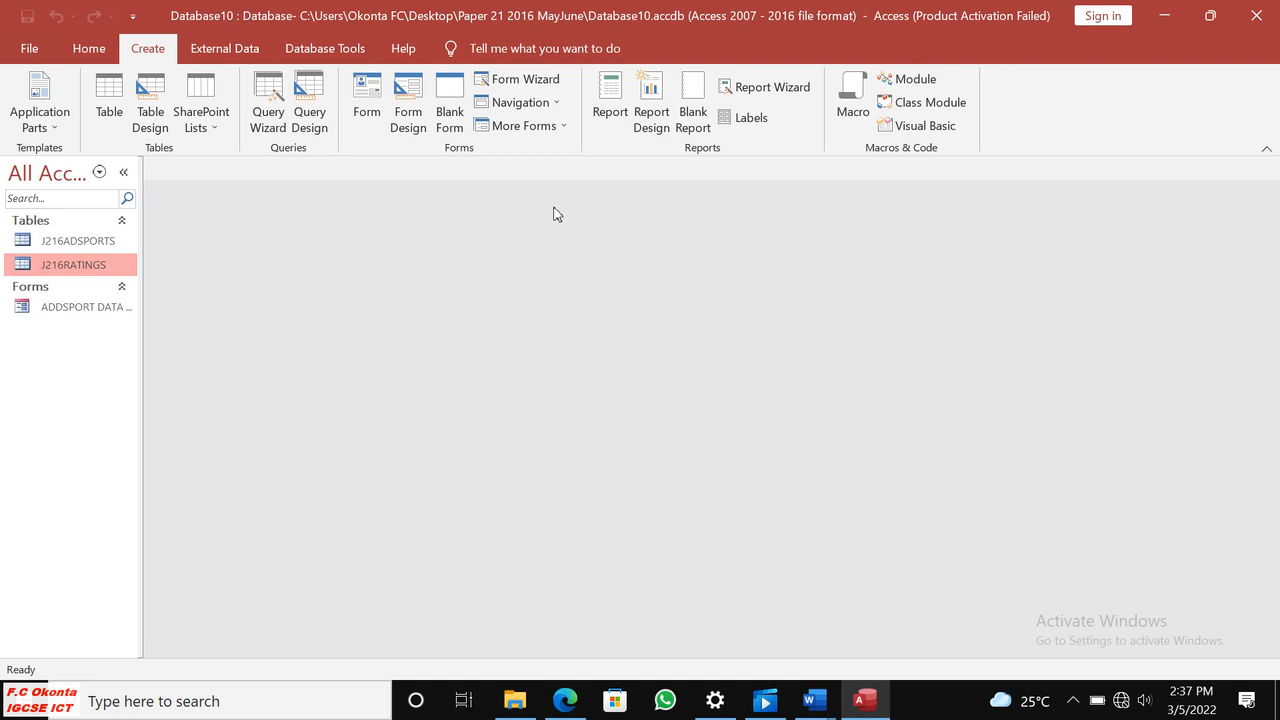
pyautogui.click(266, 97)
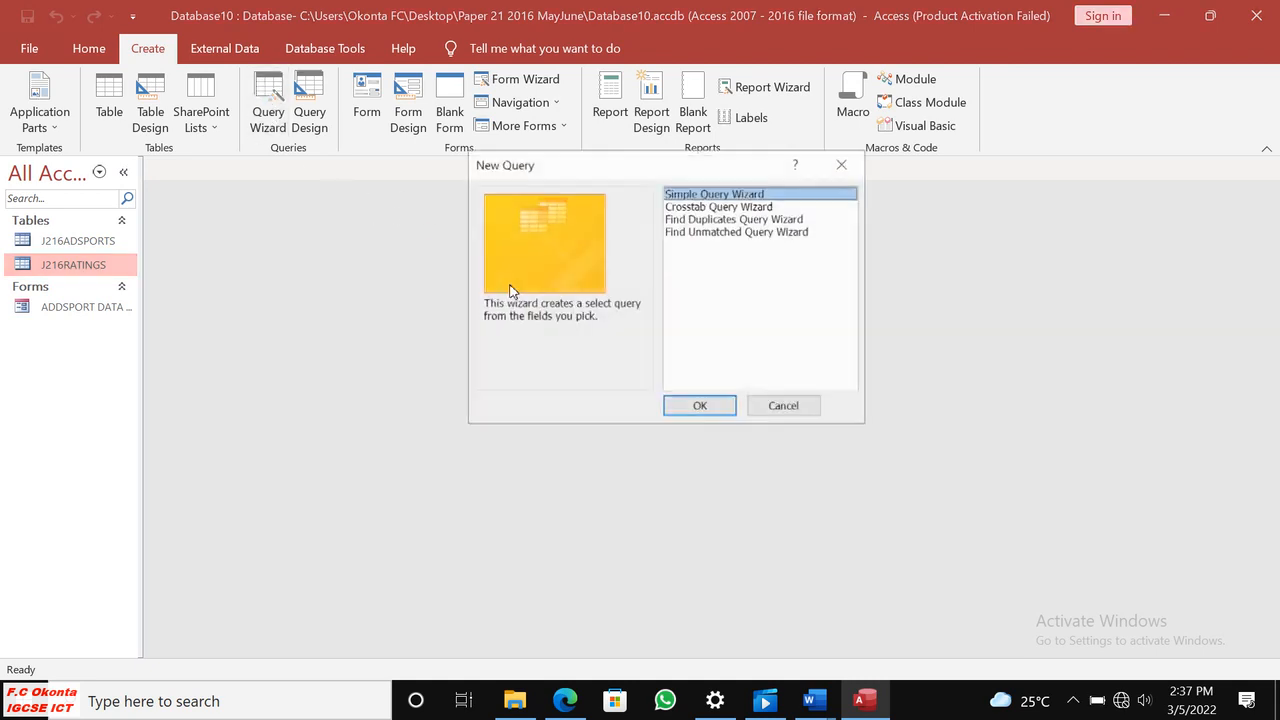
pyautogui.moveTo(617, 171); pyautogui.dragTo(437, 192)
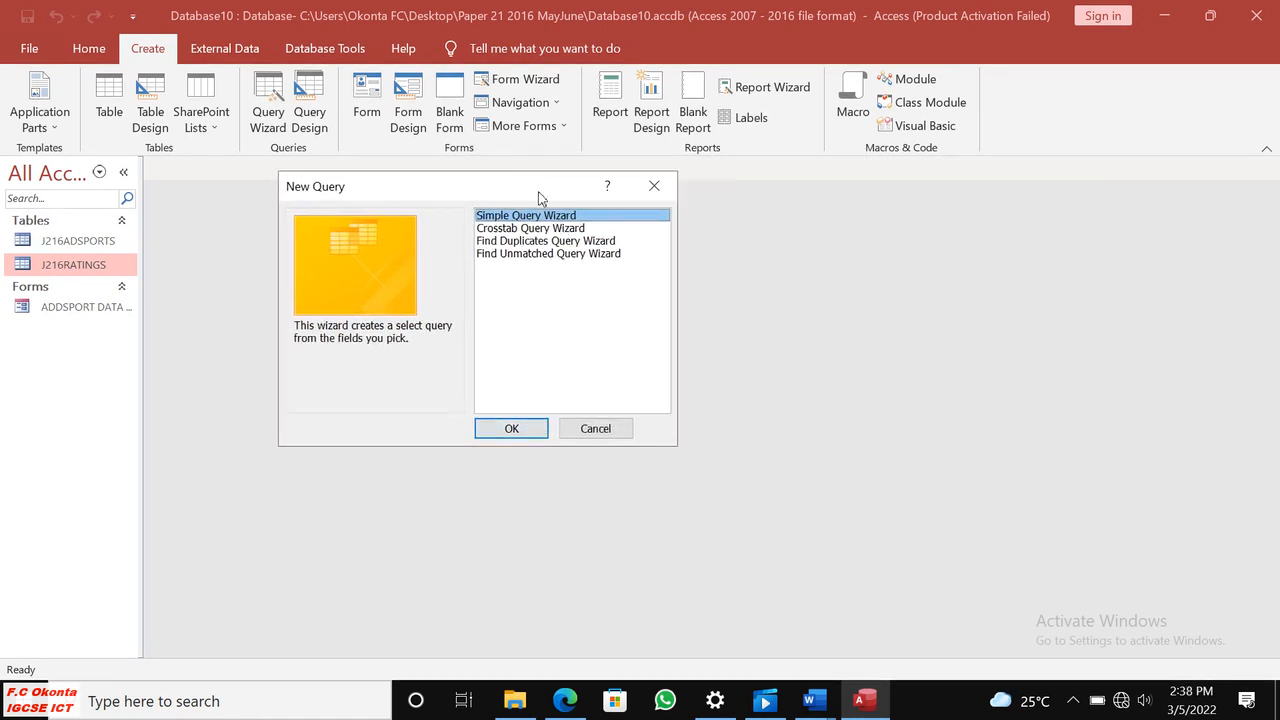
pyautogui.click(516, 425)
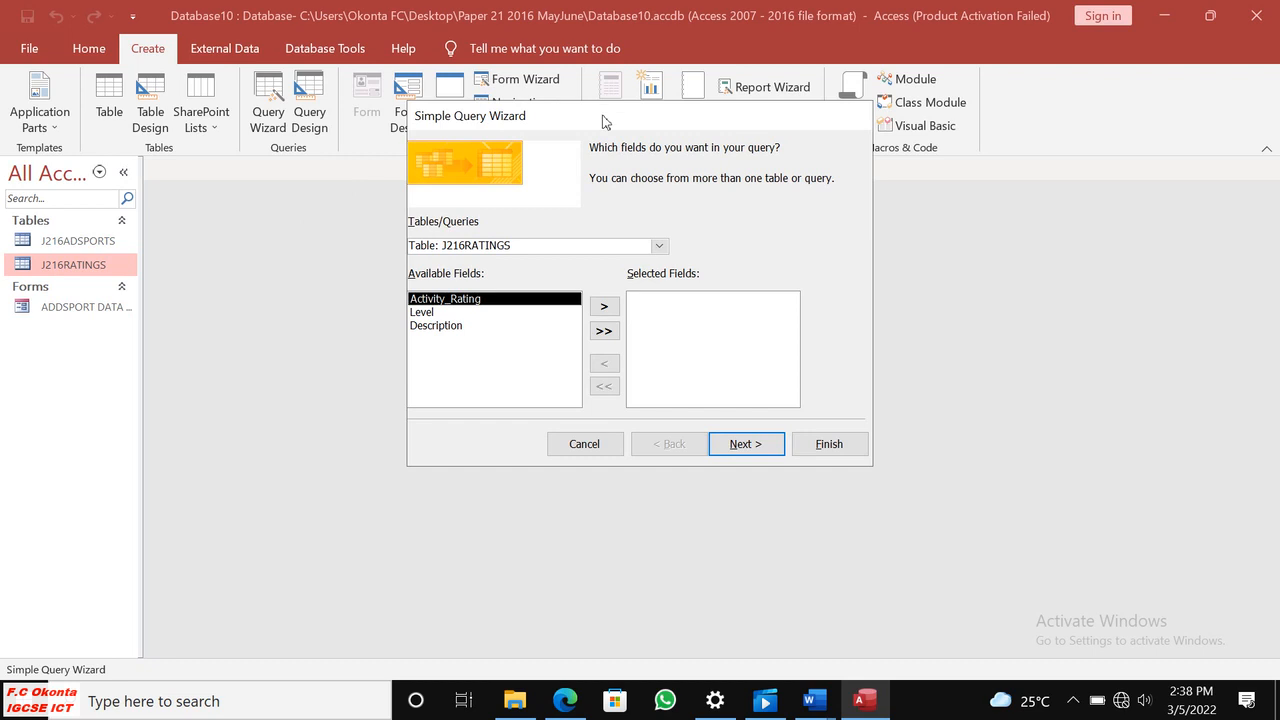
pyautogui.moveTo(600, 114); pyautogui.dragTo(471, 140)
pyautogui.click(566, 701)
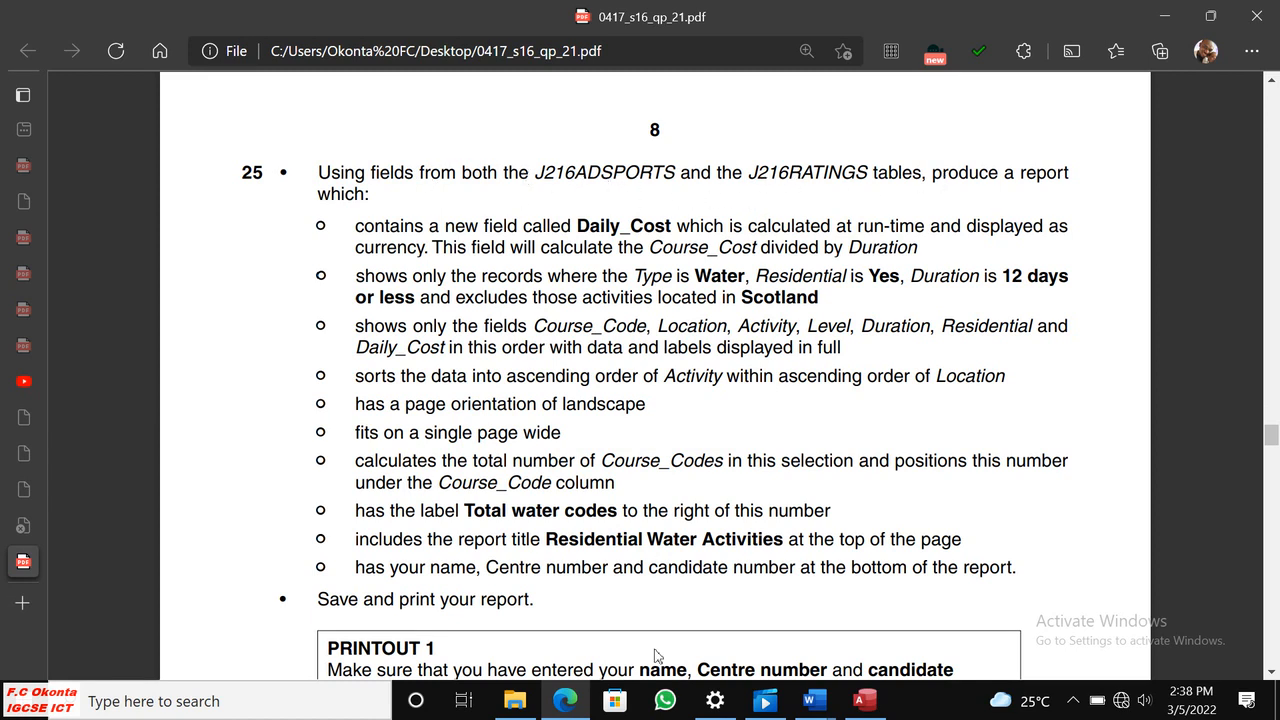
pyautogui.click(859, 700)
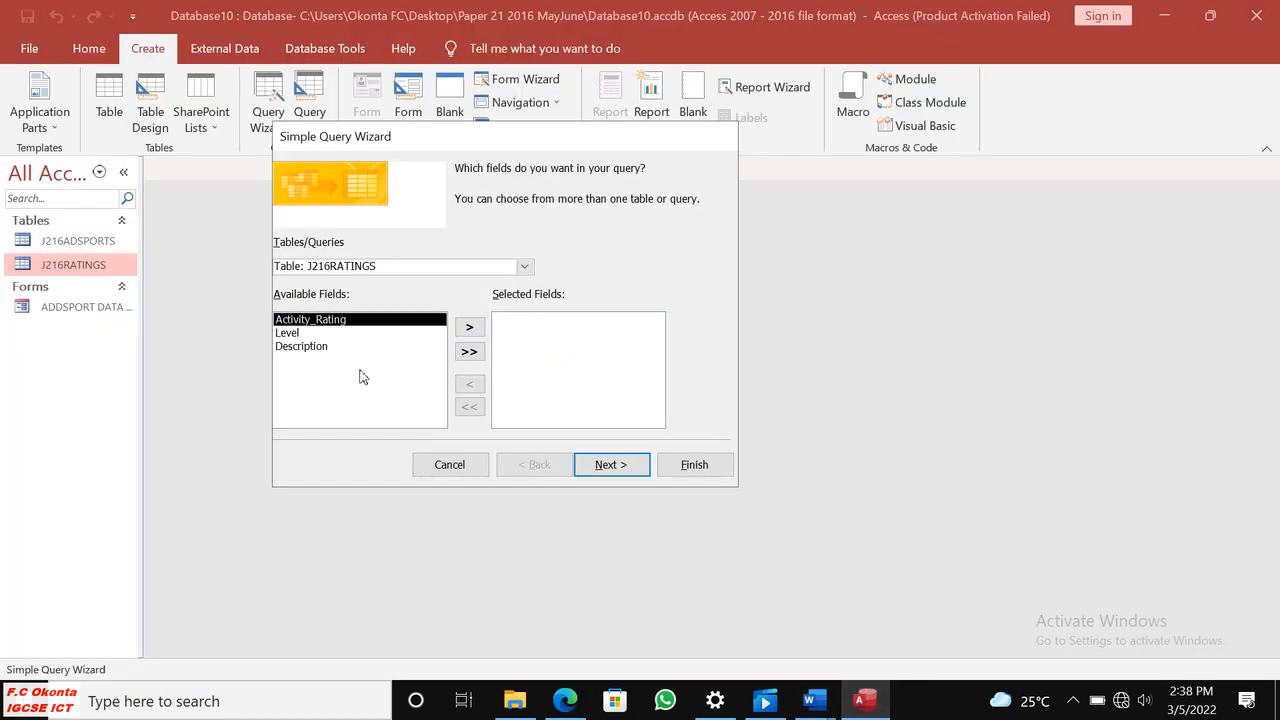
pyautogui.click(525, 267)
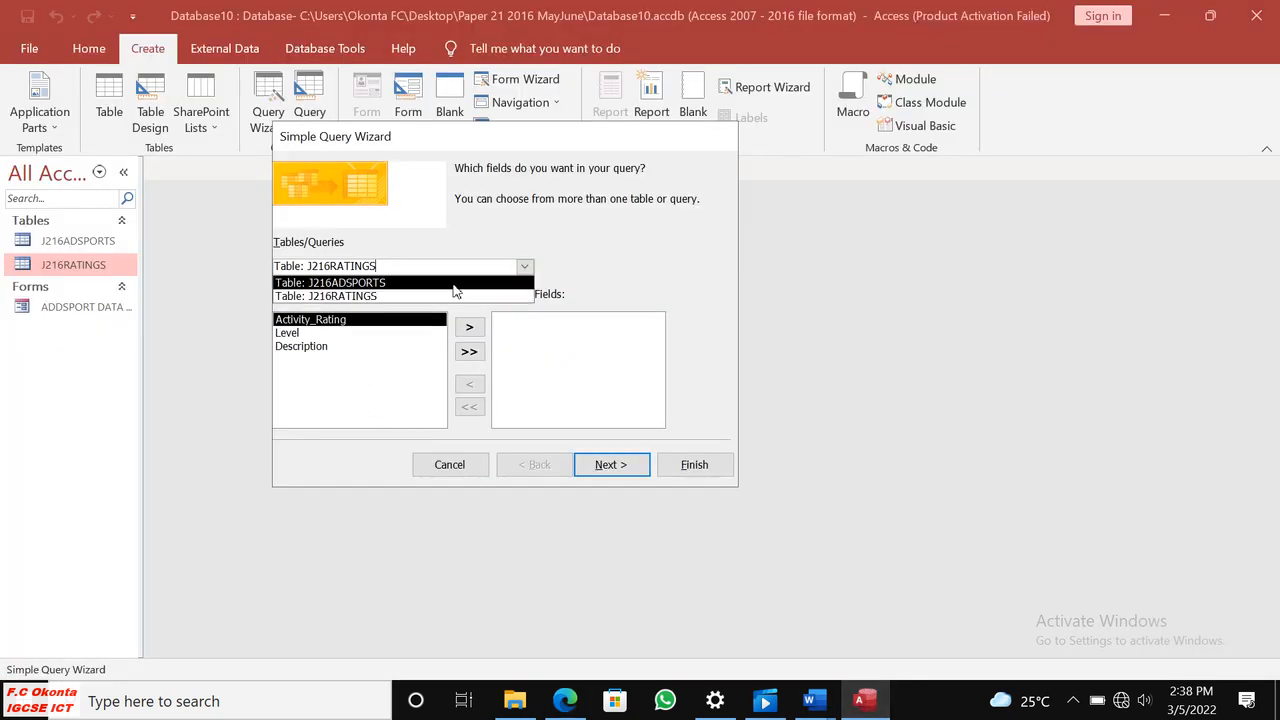
pyautogui.click(368, 284)
pyautogui.click(469, 352)
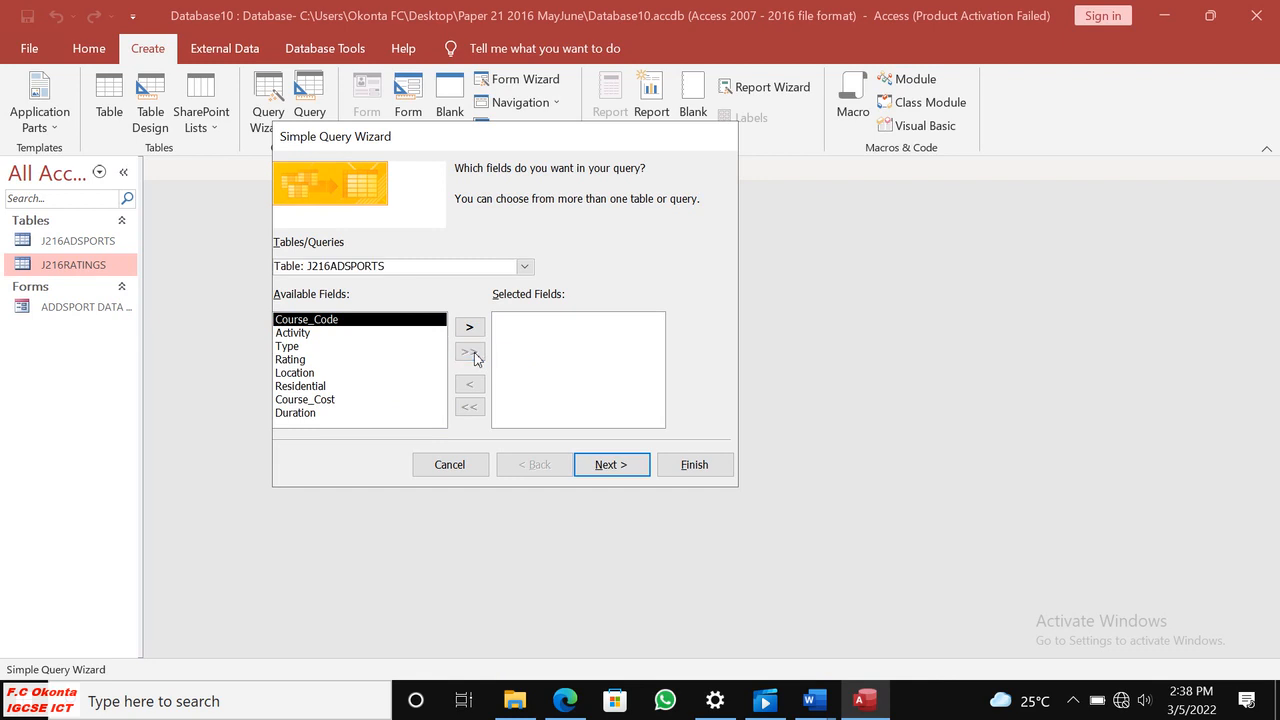
# Add all J216RATINGS fields to the query and finish it as a detail query opened for design modification.
pyautogui.click(523, 267)
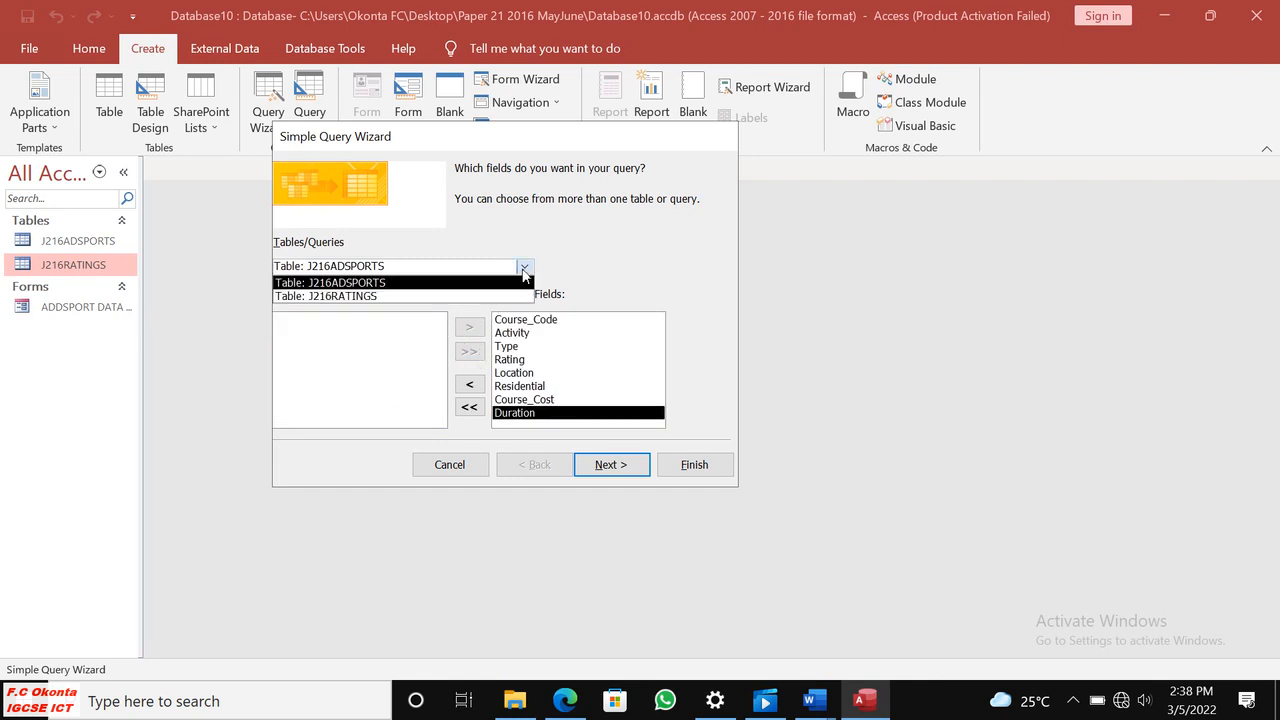
pyautogui.click(360, 297)
pyautogui.click(469, 352)
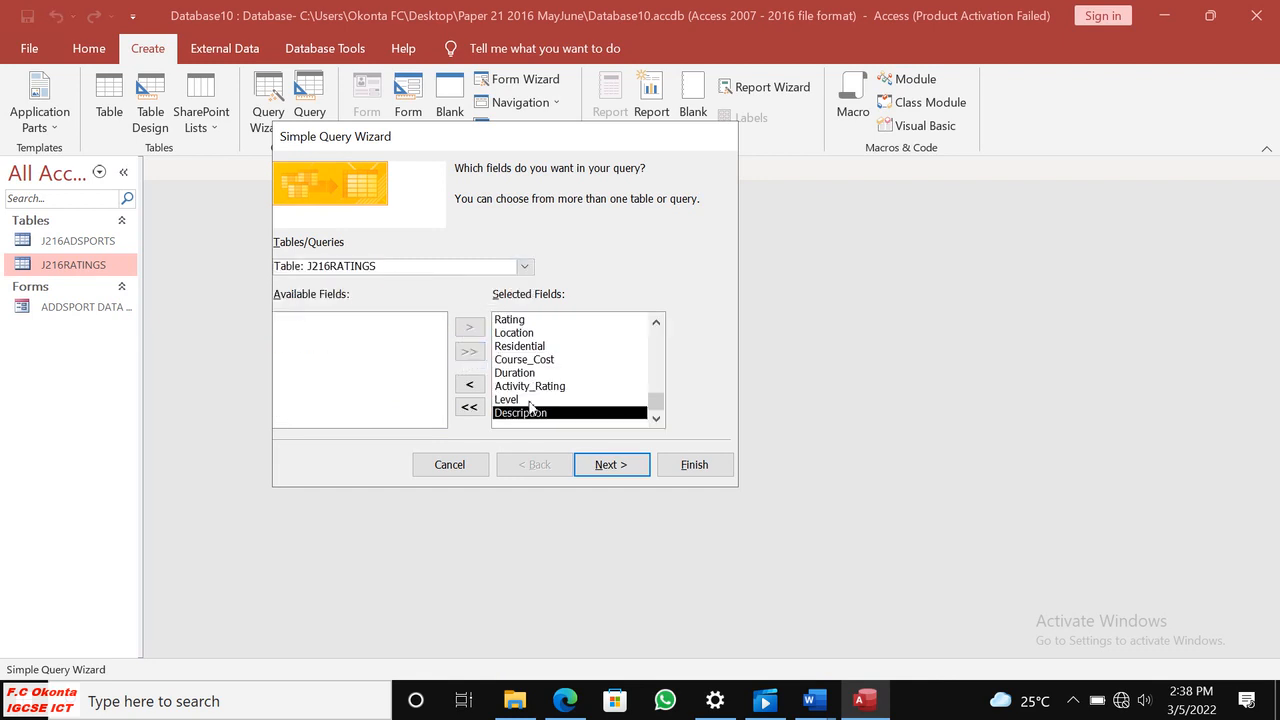
pyautogui.click(611, 465)
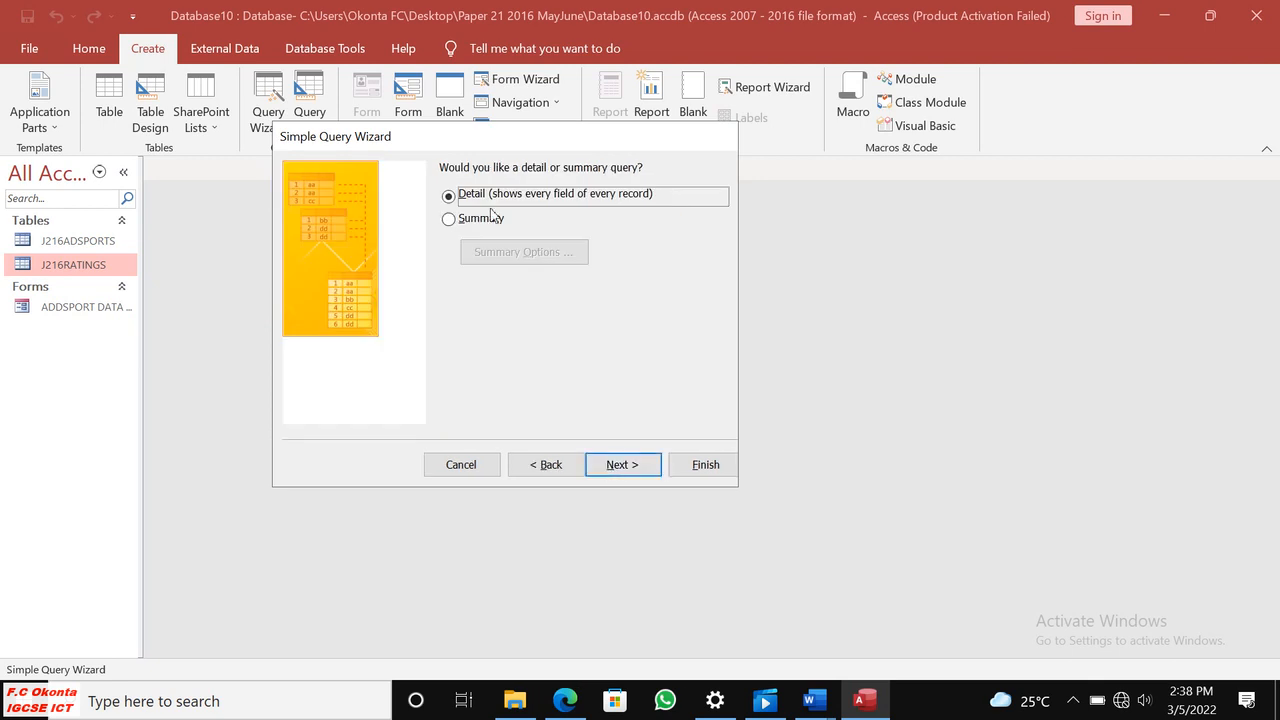
pyautogui.click(616, 466)
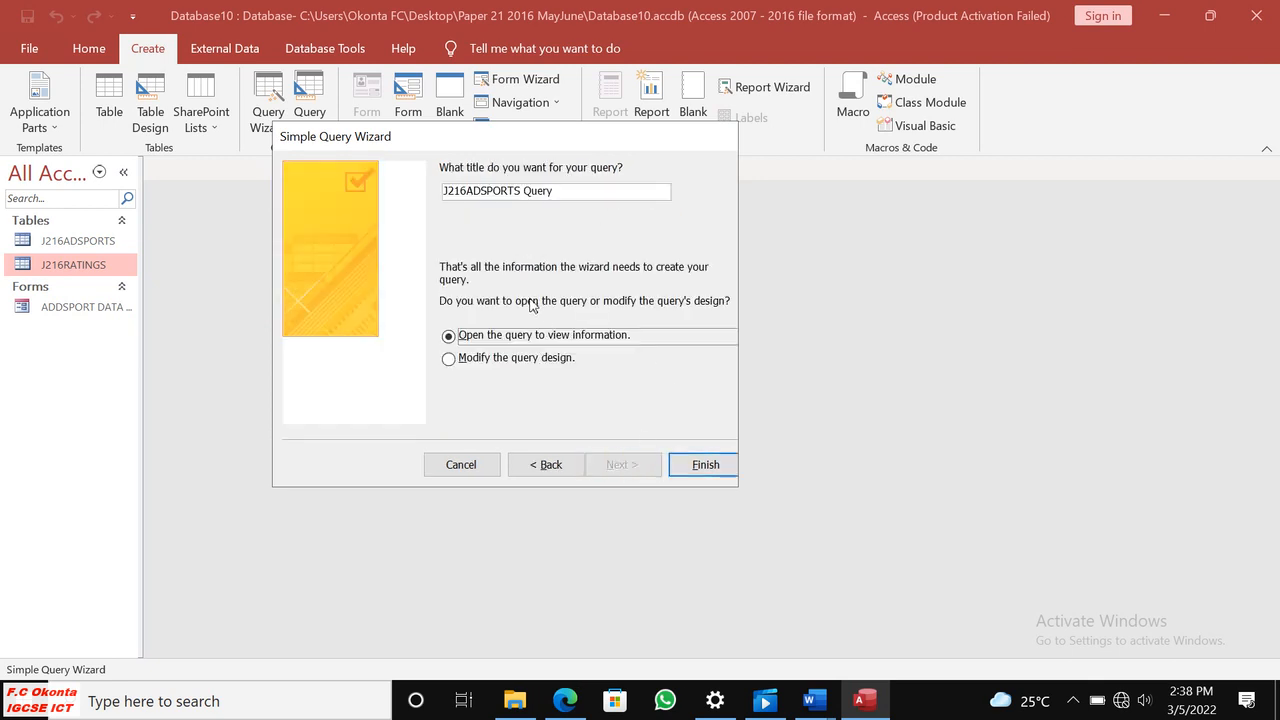
pyautogui.click(463, 360)
pyautogui.click(698, 477)
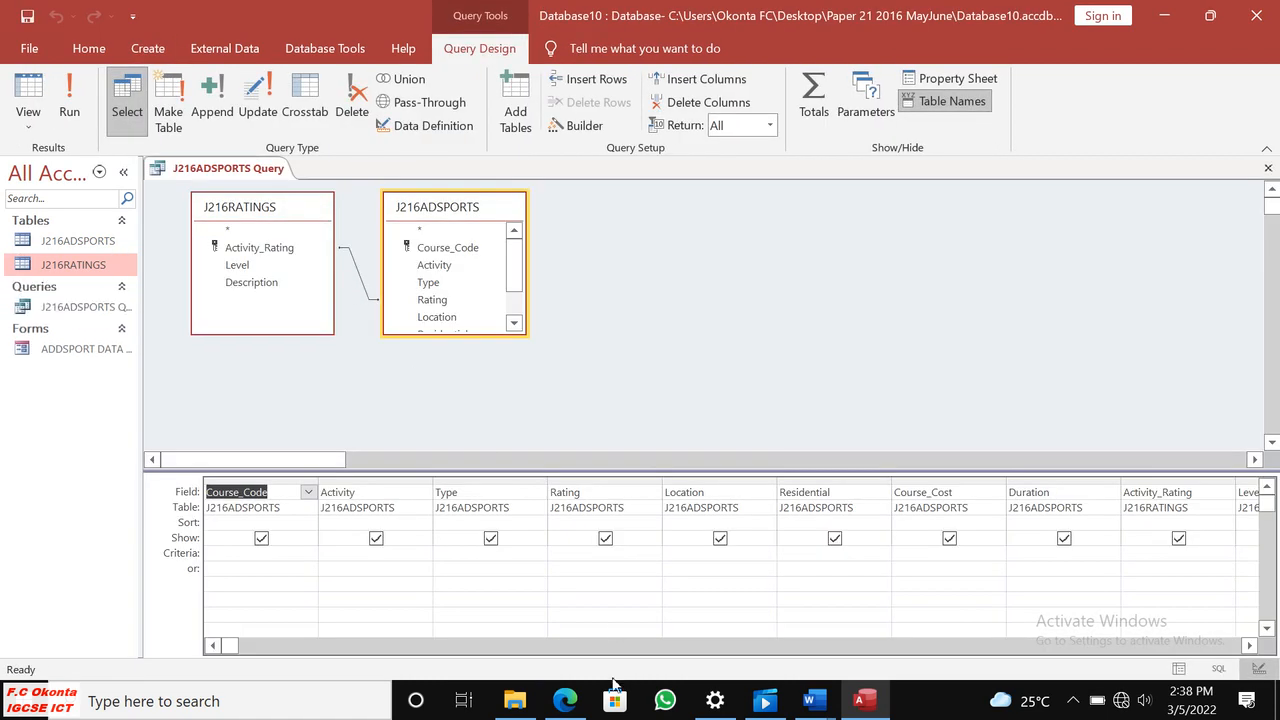
# Switch to the question paper in Edge and check how Daily_Cost must be calculated and formatted.
pyautogui.click(565, 700)
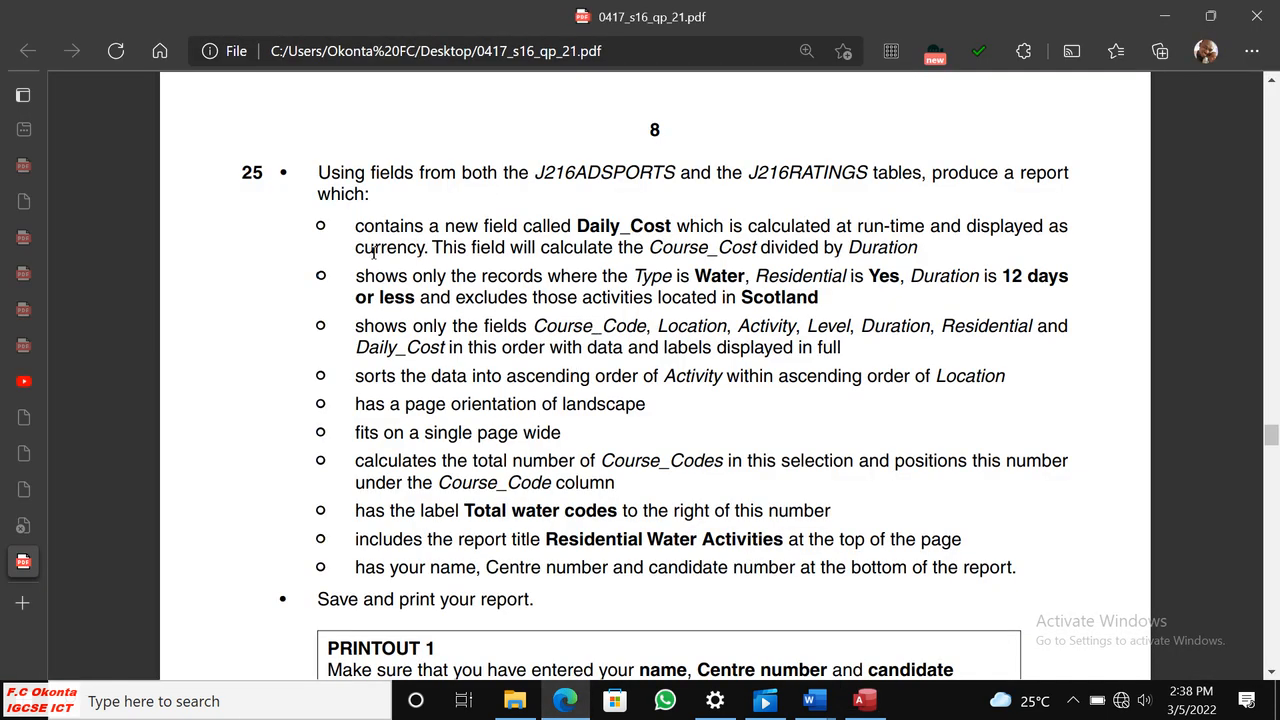
pyautogui.moveTo(359, 236); pyautogui.dragTo(428, 248)
pyautogui.click(511, 271)
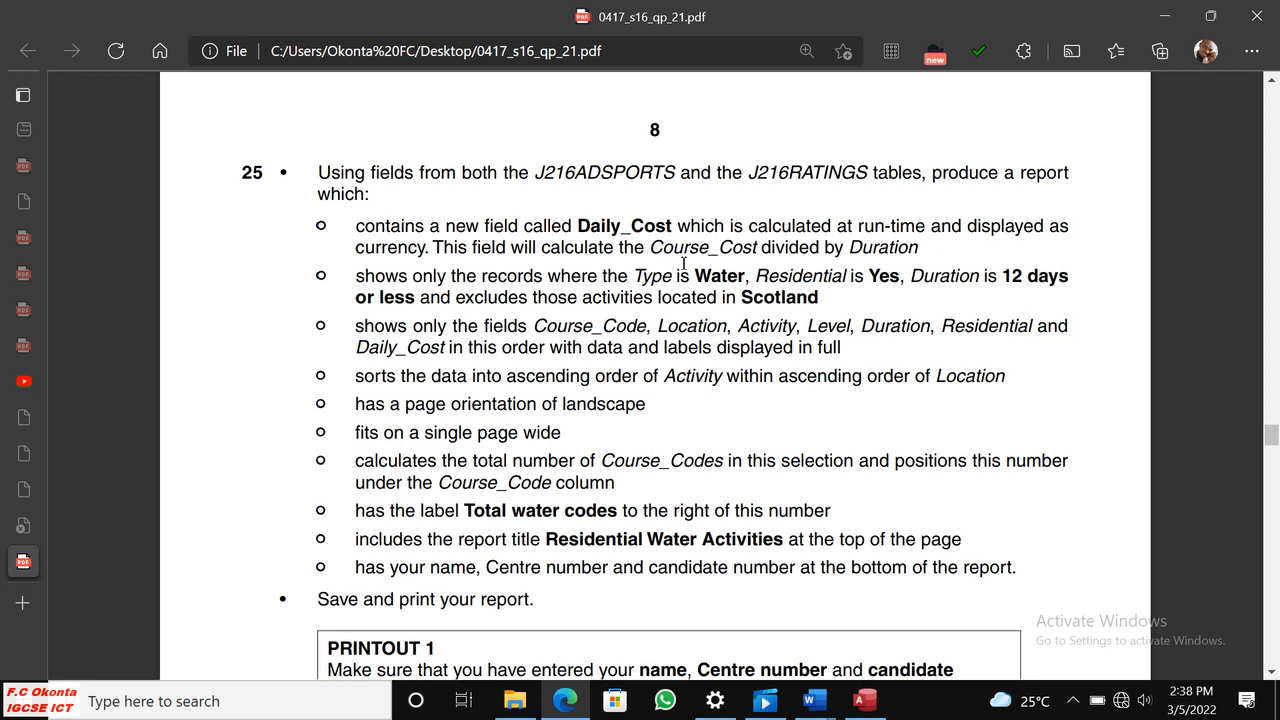
pyautogui.doubleClick(779, 248)
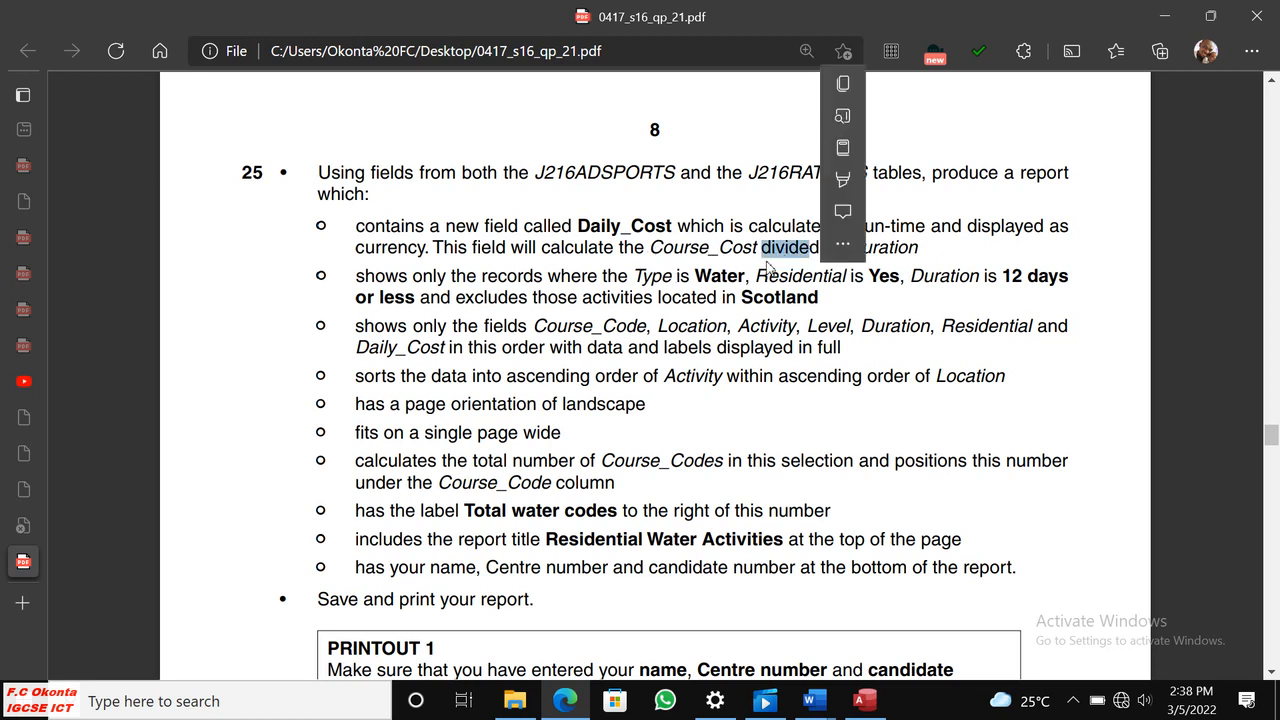
pyautogui.moveTo(914, 334); pyautogui.dragTo(906, 333)
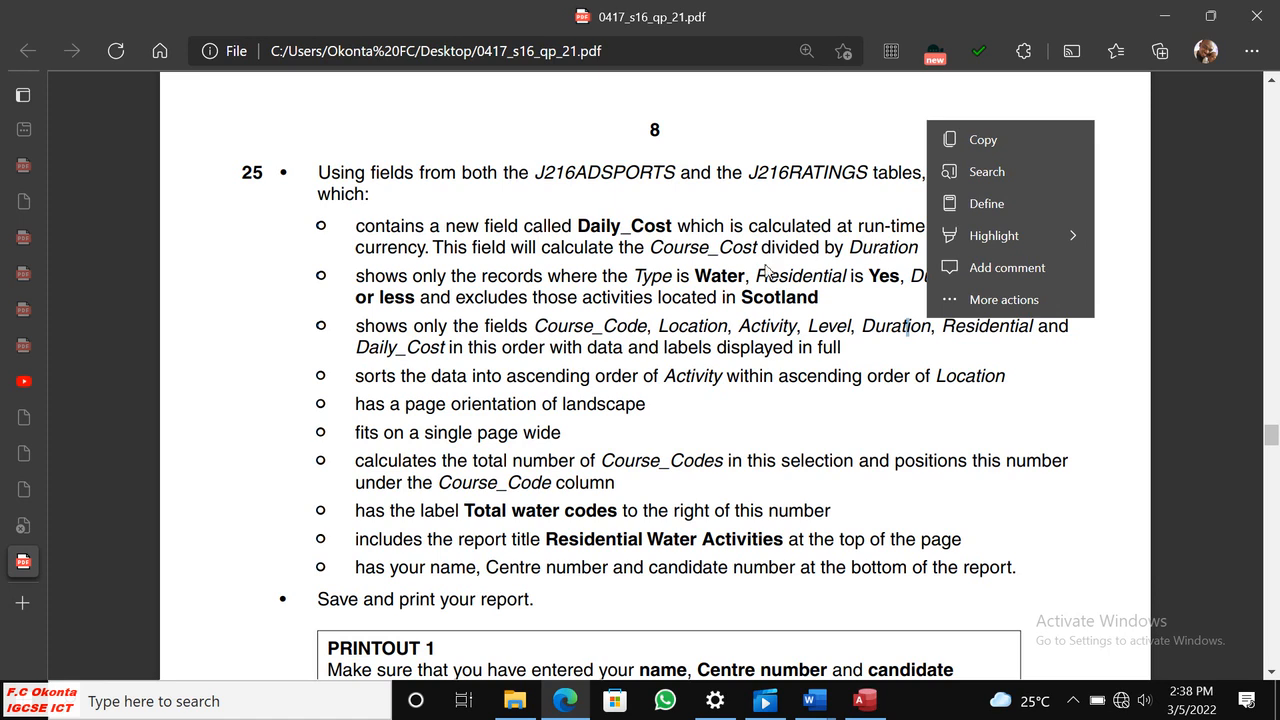
pyautogui.click(706, 264)
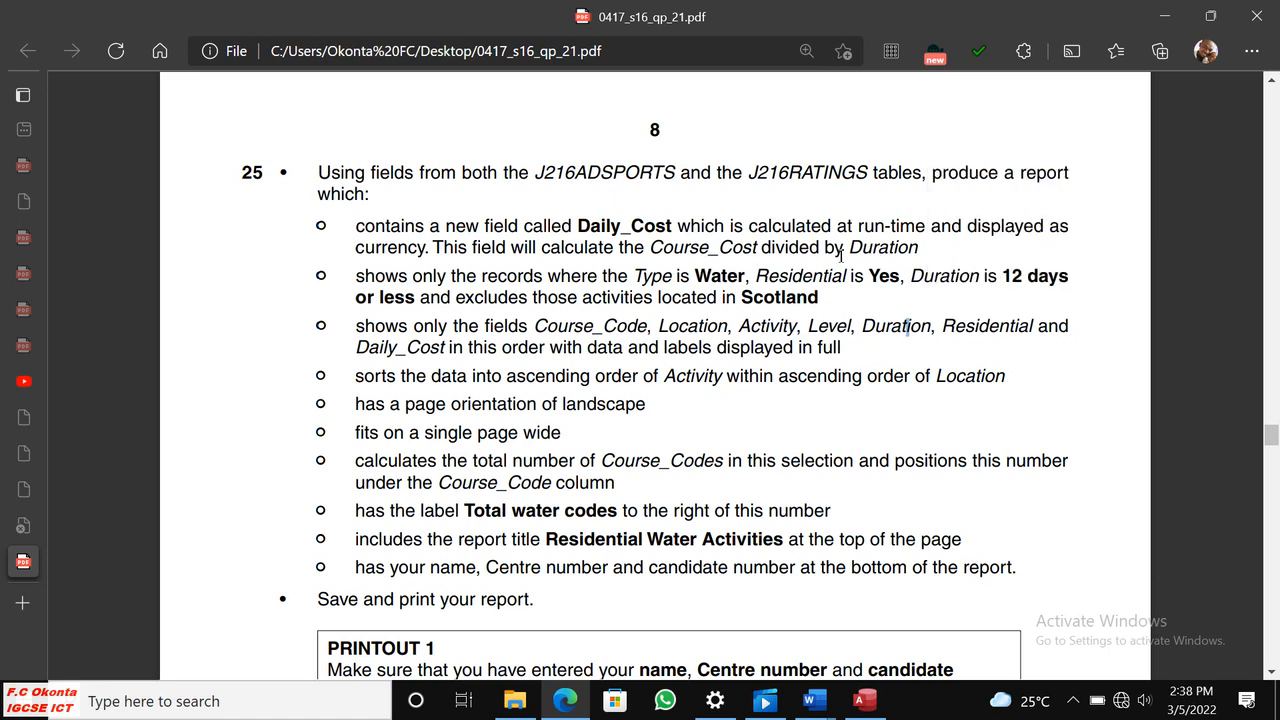
pyautogui.moveTo(651, 248); pyautogui.dragTo(735, 249)
pyautogui.moveTo(877, 247)
pyautogui.mouseDown()
pyautogui.moveTo(912, 248)
pyautogui.moveTo(898, 257)
pyautogui.mouseUp()
pyautogui.click(786, 262)
# Return to Access and begin the calculated field Daily_Cost: [Course_Cost] in the empty query column after Description.
pyautogui.click(864, 702)
pyautogui.moveTo(240, 650); pyautogui.dragTo(788, 649)
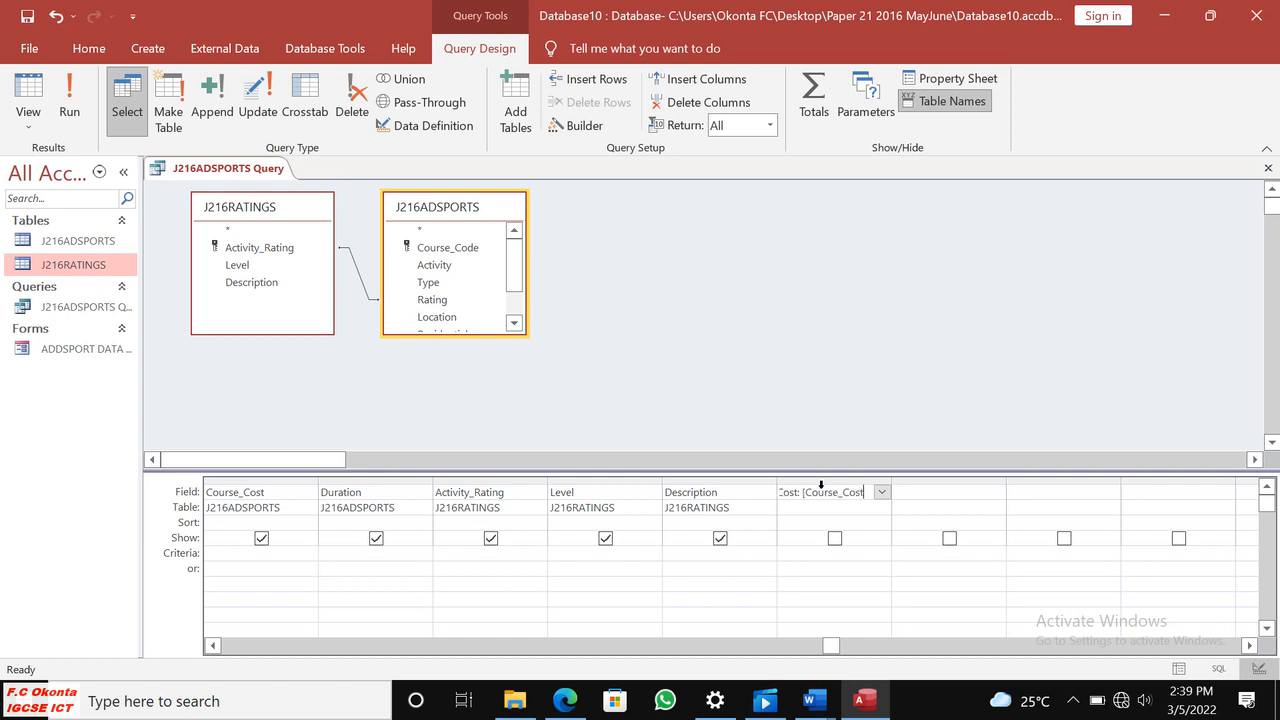
# Open the Windows Magnifier and enlarge the view of the query design grid.
pyautogui.click(316, 703)
pyautogui.write('mag')
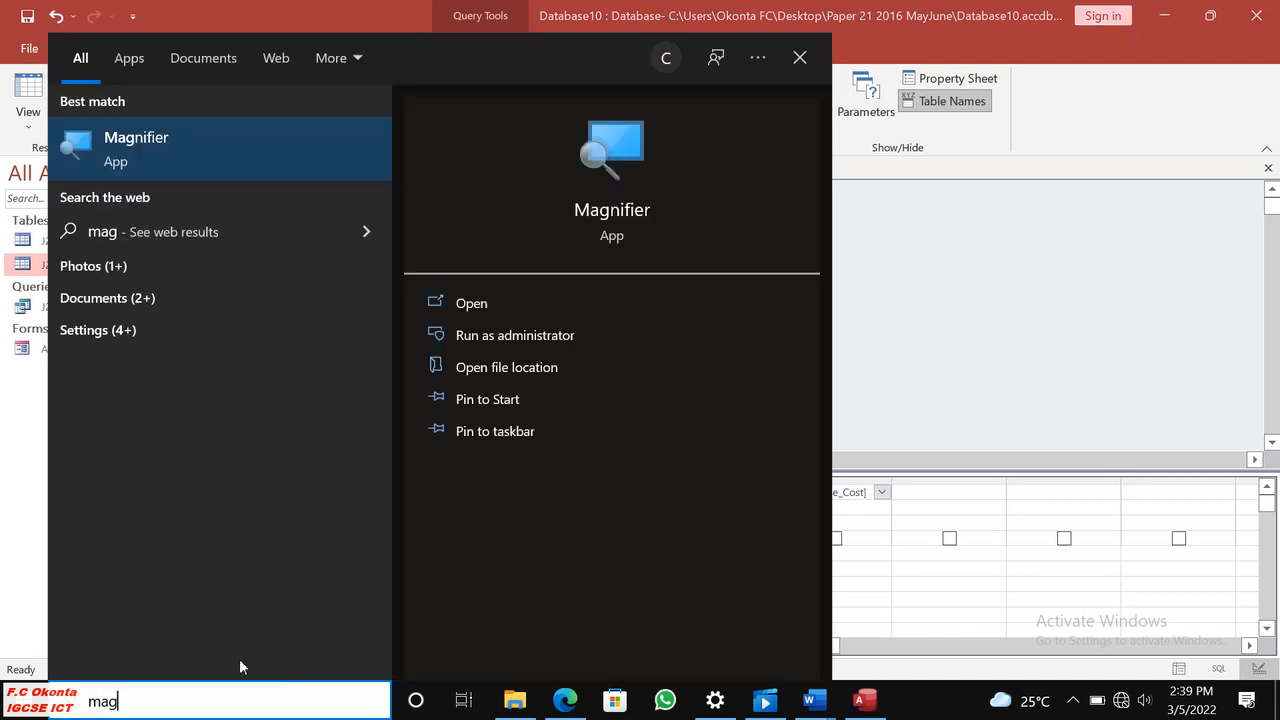
pyautogui.click(628, 142)
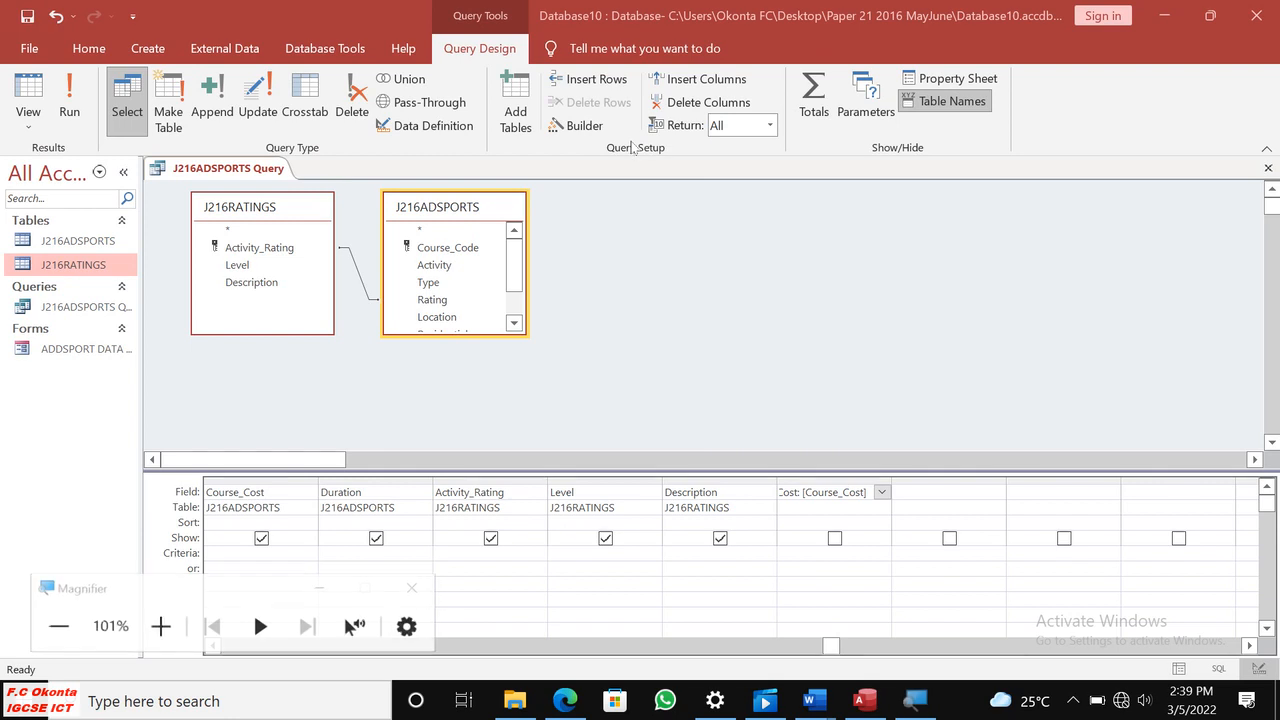
pyautogui.click(160, 626)
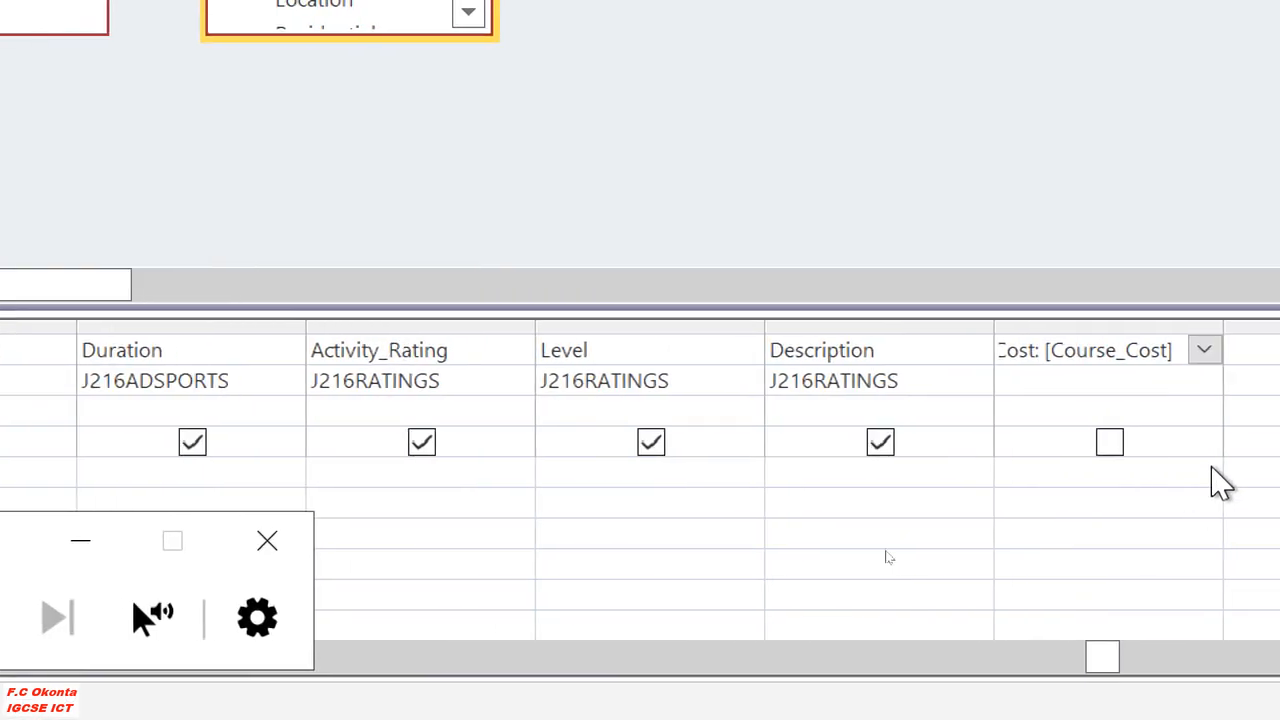
# Review the Daily_Cost name at the start of the expression and compare it with the question paper in Edge, returning to Access.
pyautogui.click(982, 356)
pyautogui.click(849, 356)
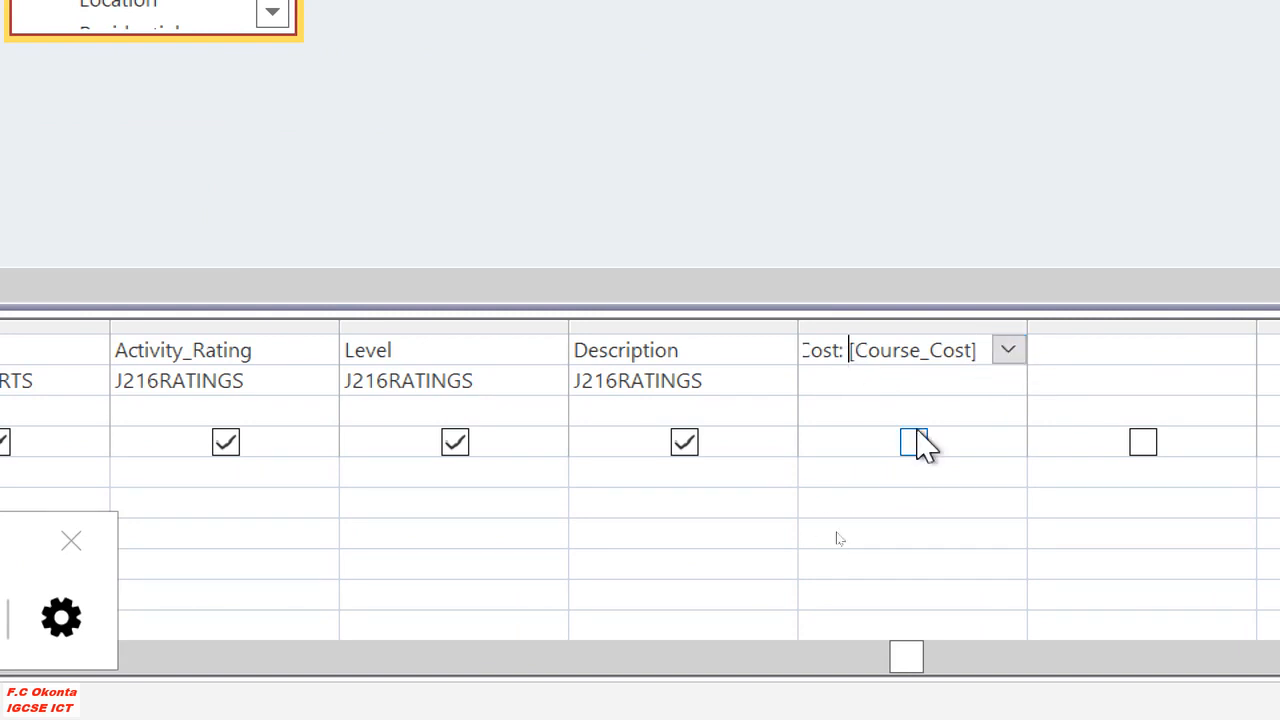
pyautogui.press('Home')
pyautogui.write('Daily_')
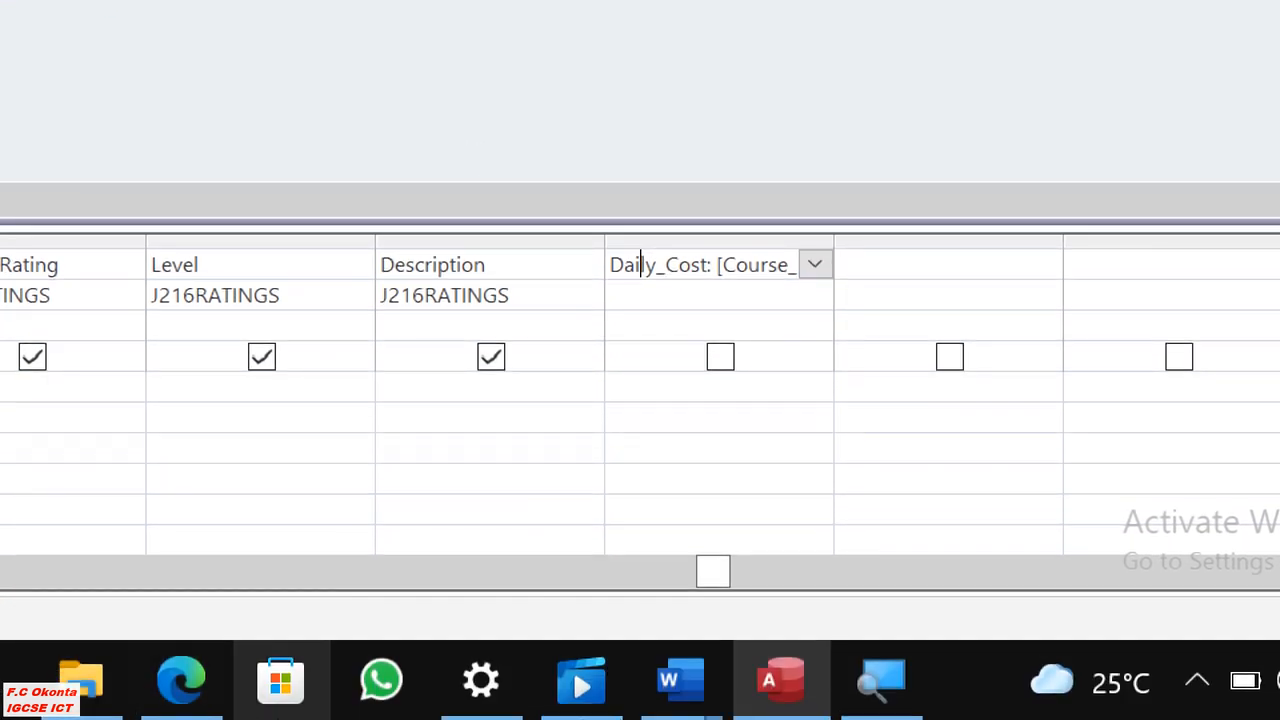
pyautogui.click(92, 680)
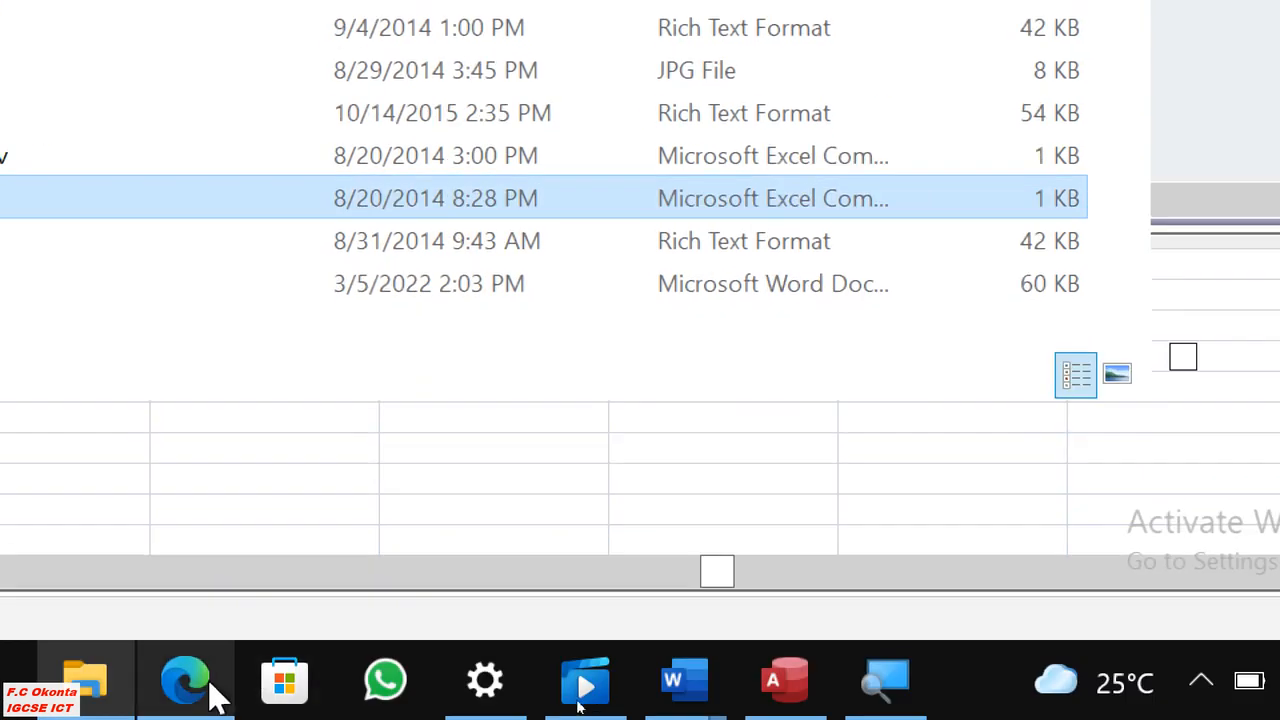
pyautogui.click(214, 686)
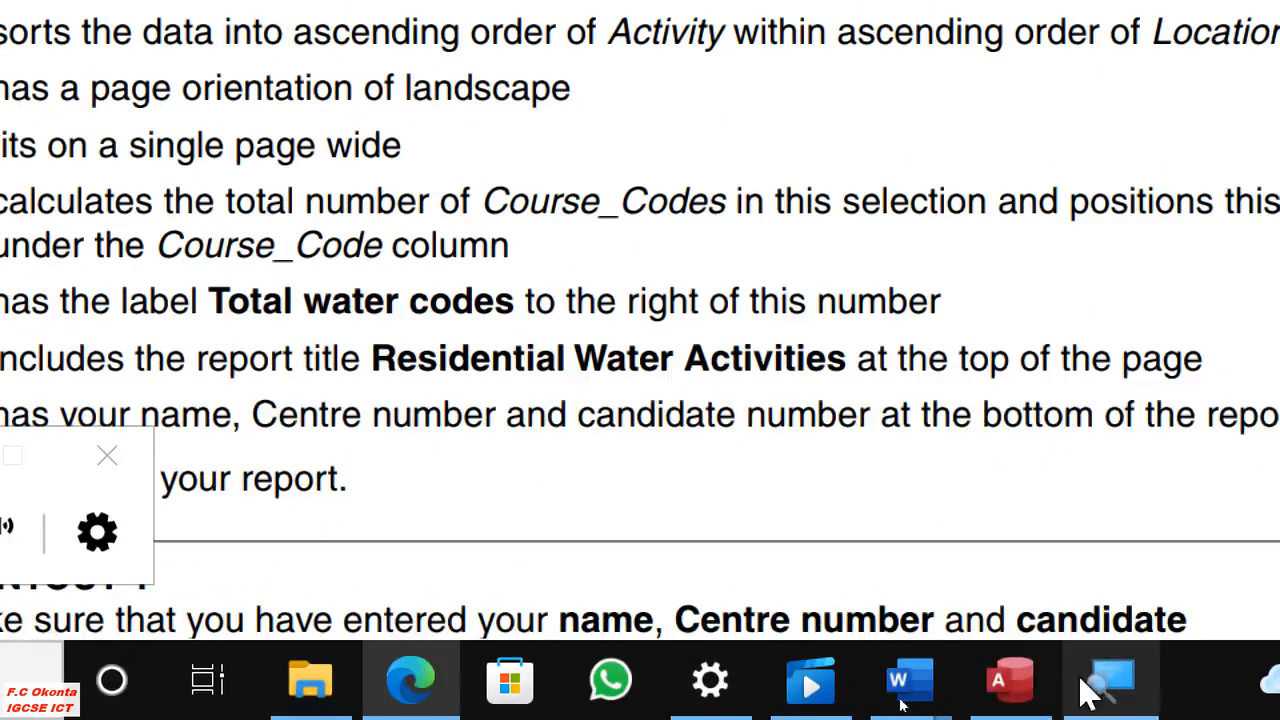
pyautogui.click(1025, 684)
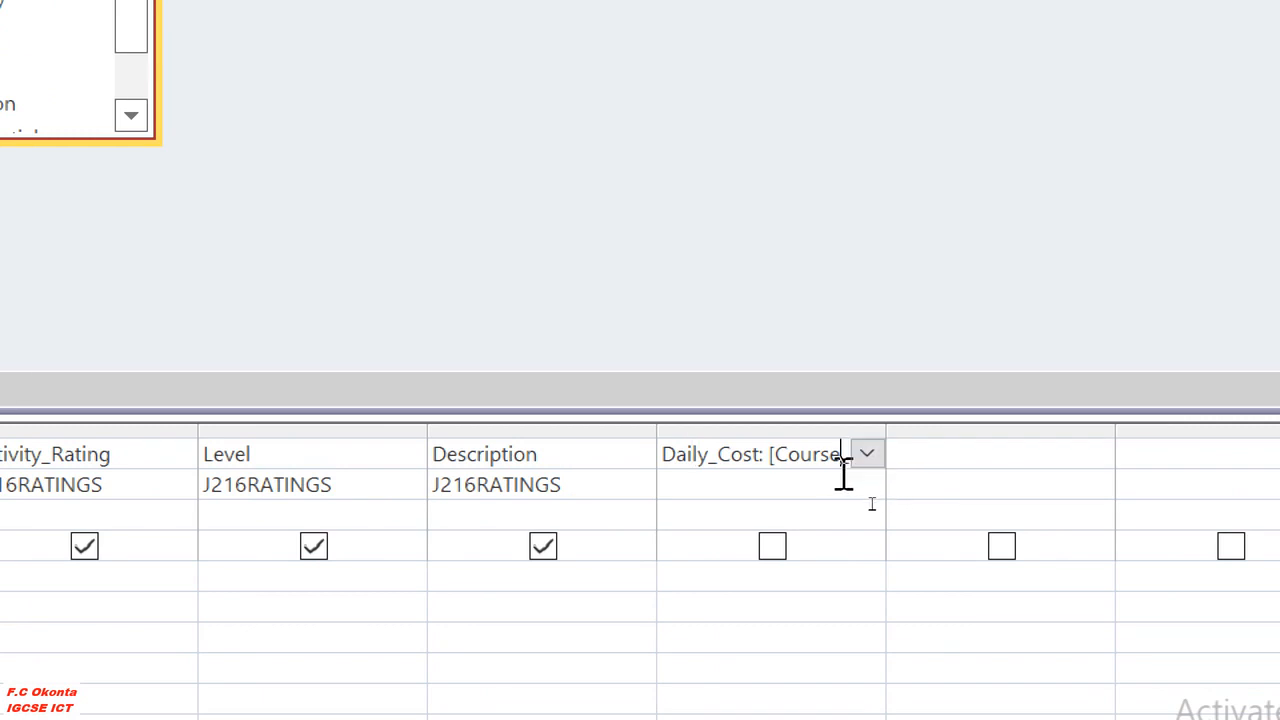
# Check that the bracketed name in the Daily_Cost expression matches the query's Course_Cost field name.
pyautogui.press('Right')
pyautogui.press('Right')
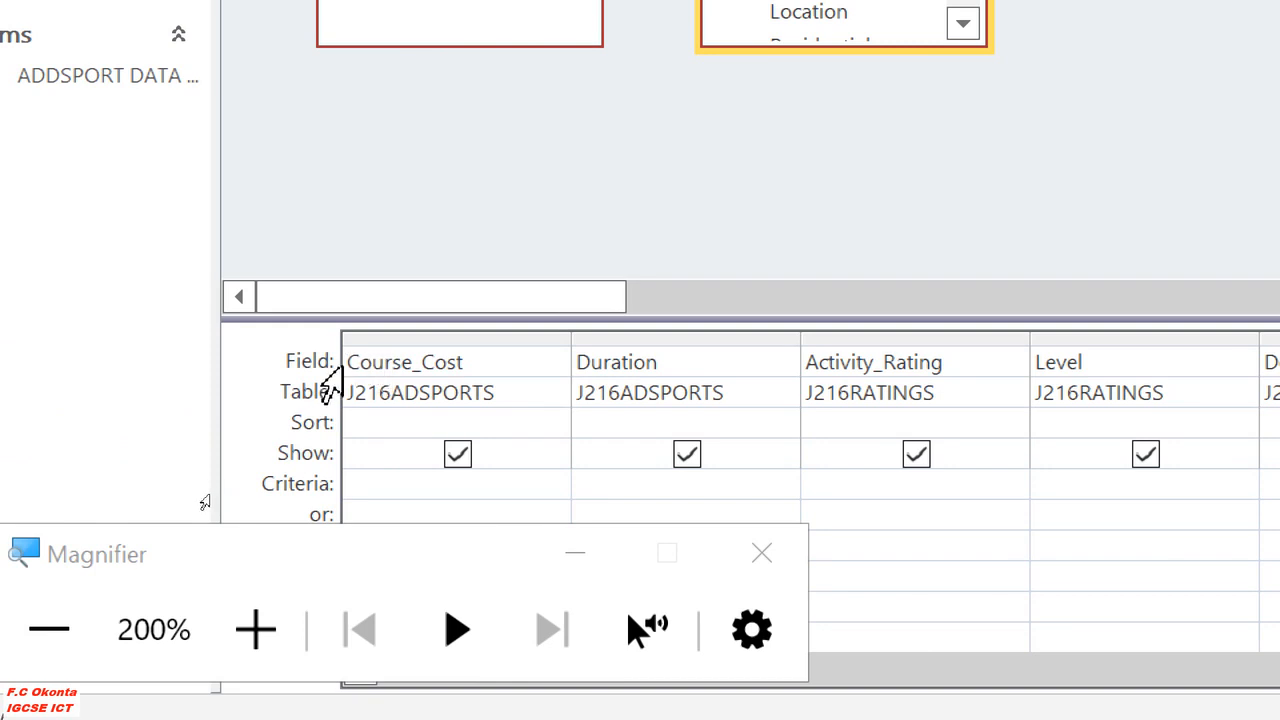
pyautogui.moveTo(347, 362); pyautogui.dragTo(491, 358)
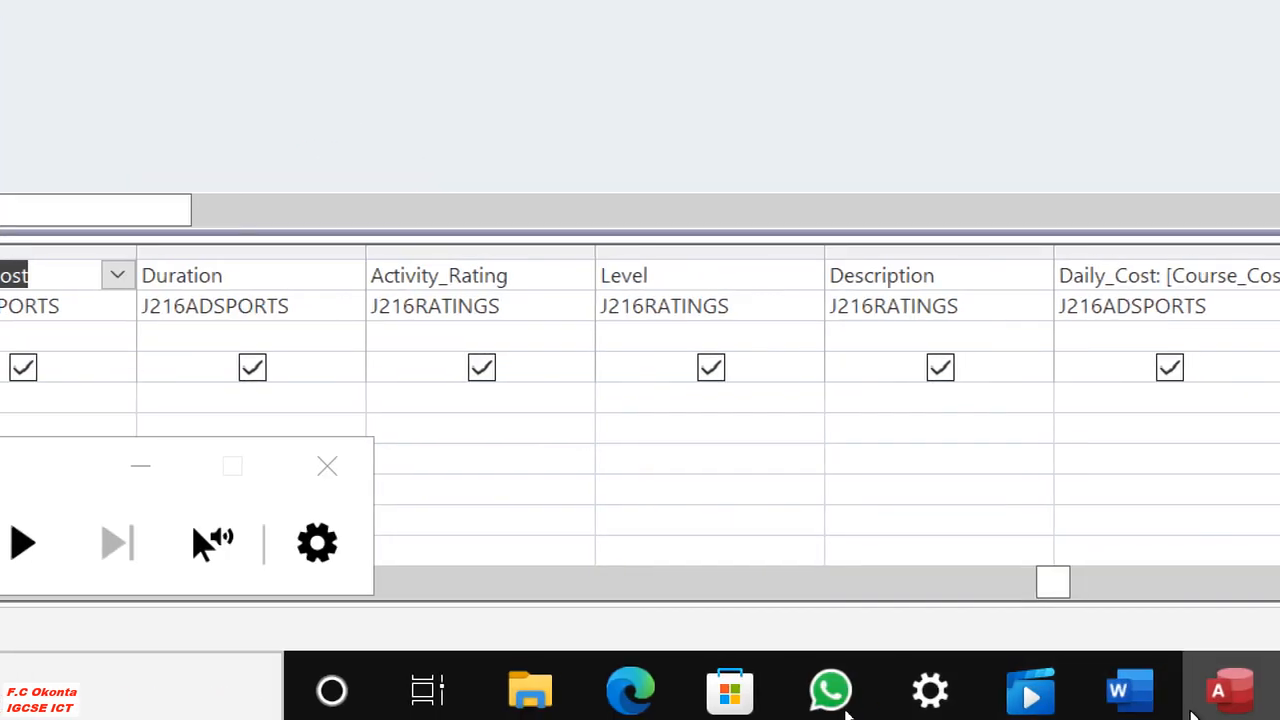
pyautogui.moveTo(735, 278); pyautogui.dragTo(690, 285)
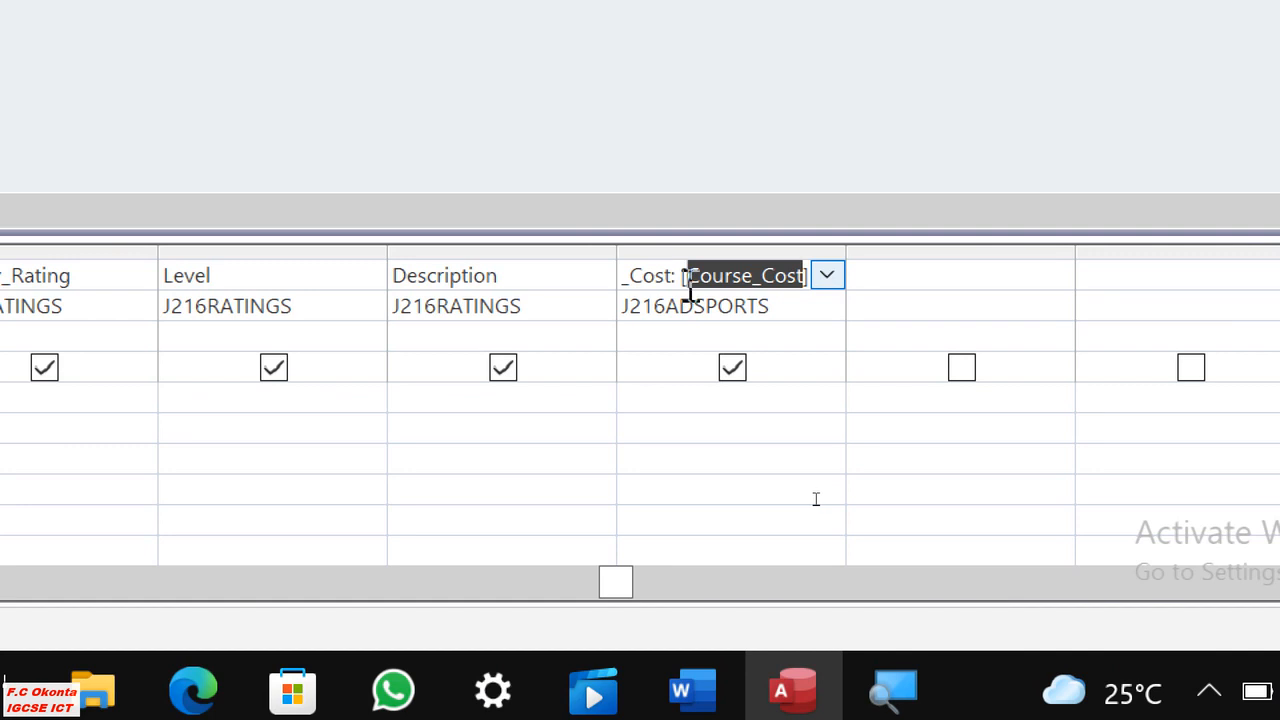
# Check the divisor in the question paper and complete the Daily_Cost expression in Access as [Course_Cost]/[Duration].
pyautogui.press('Right')
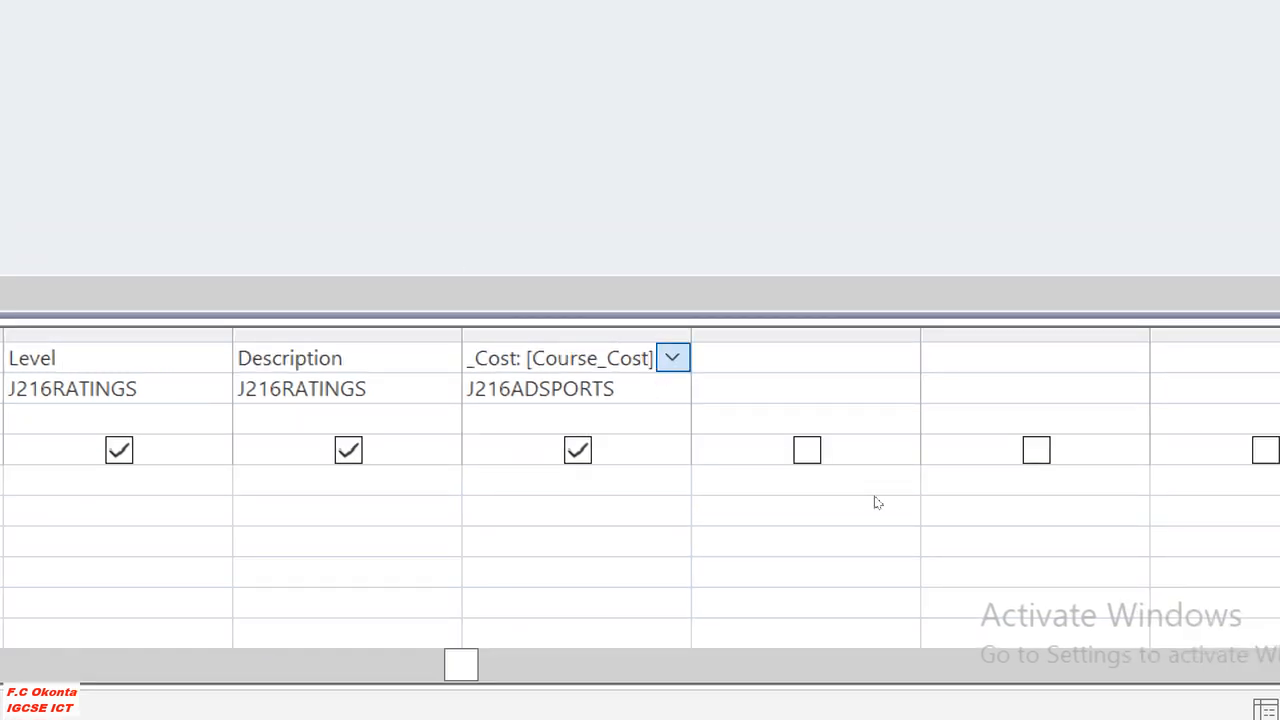
pyautogui.click(663, 368)
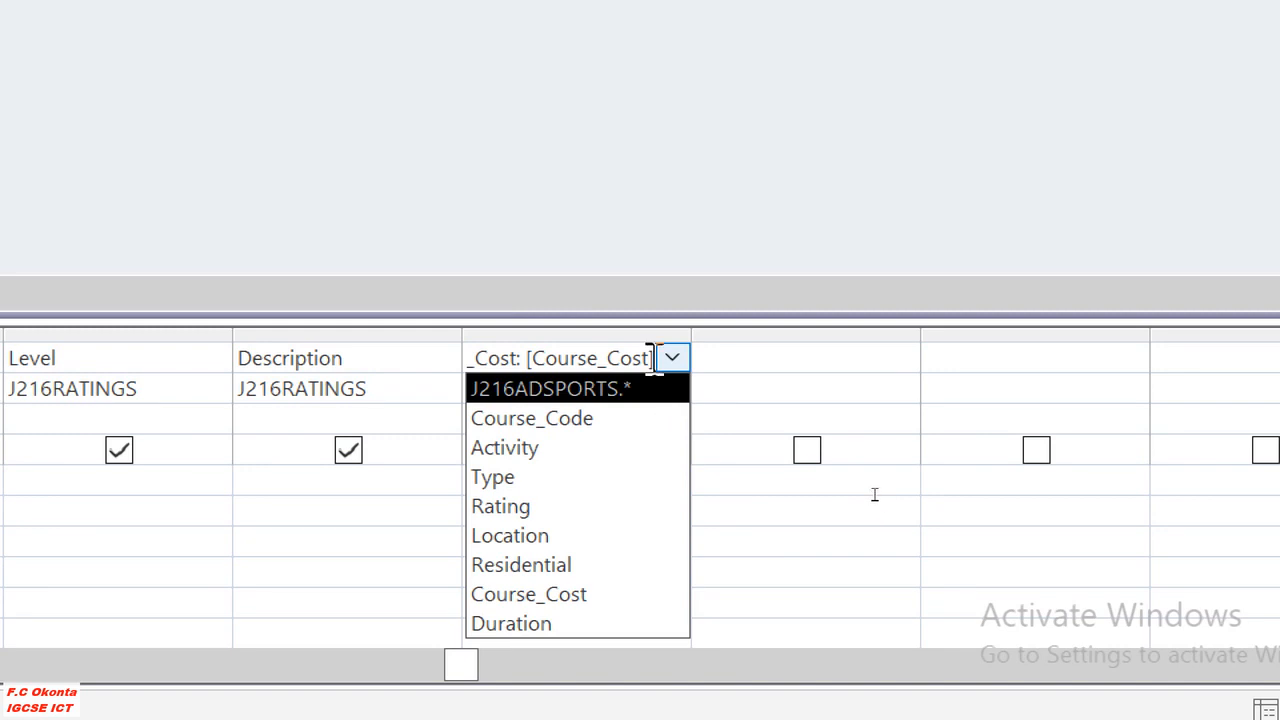
pyautogui.click(608, 194)
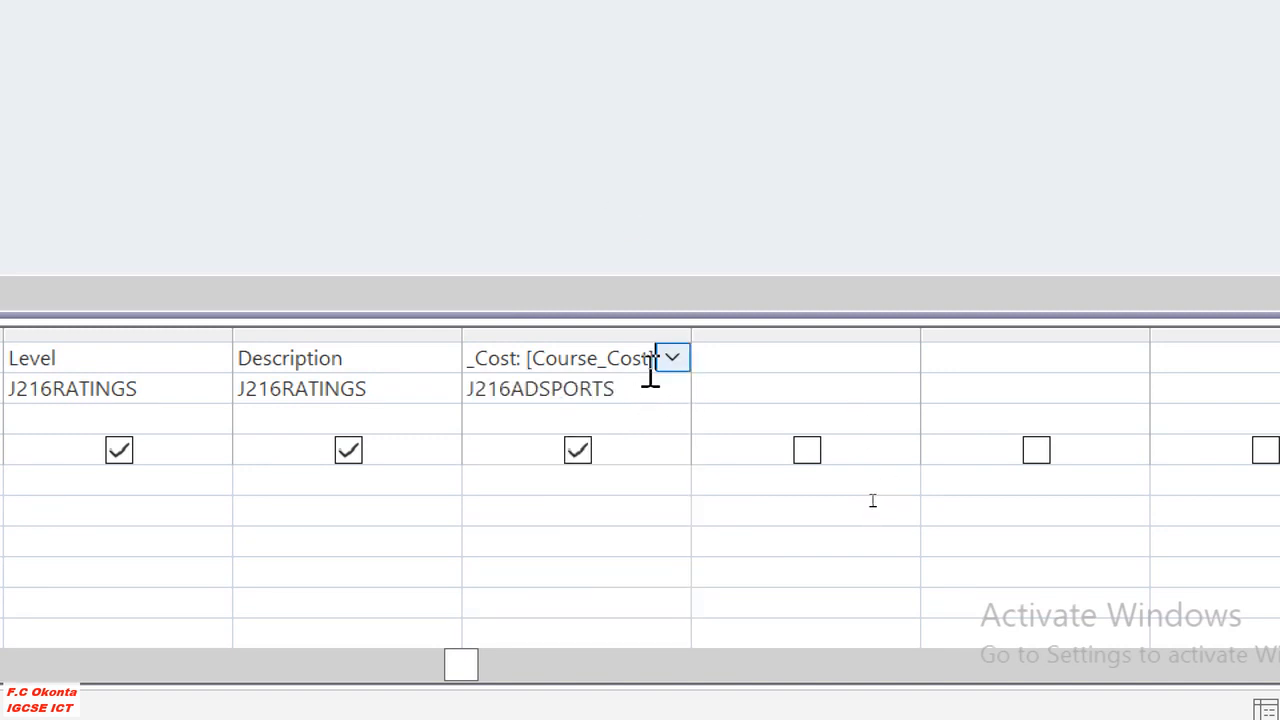
pyautogui.write('/')
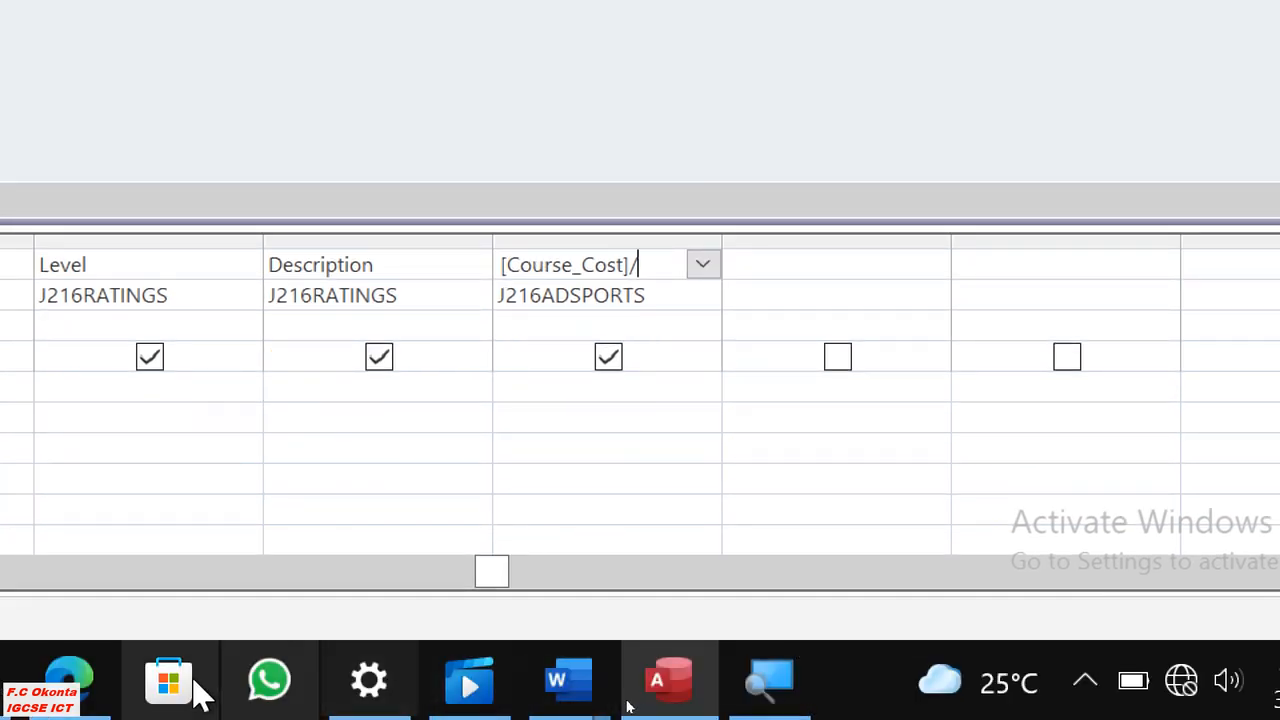
pyautogui.click(74, 683)
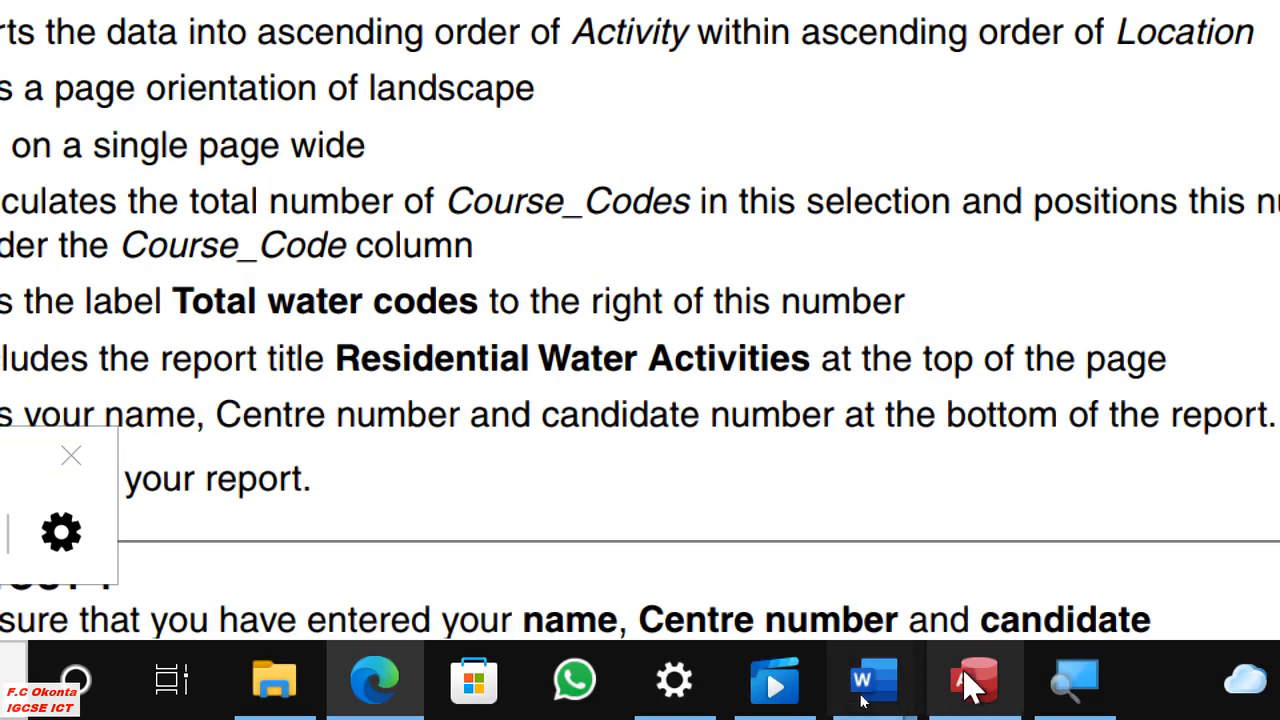
pyautogui.click(971, 677)
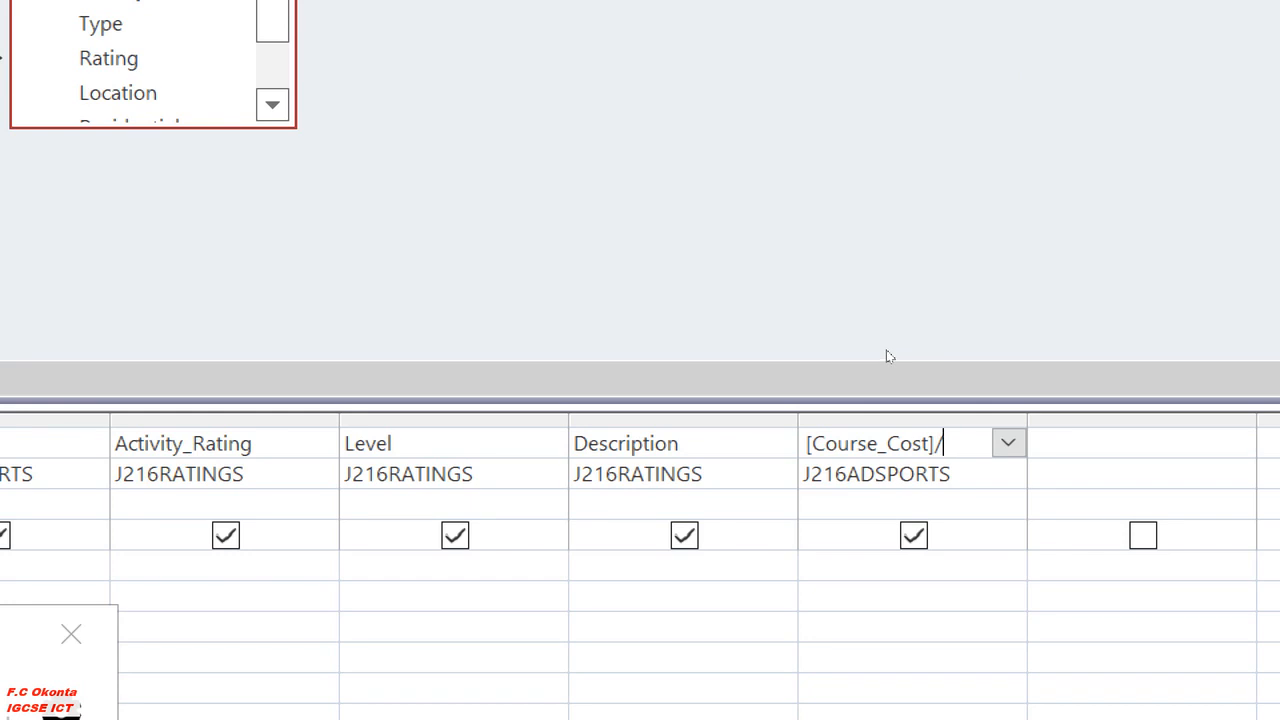
pyautogui.write('[')
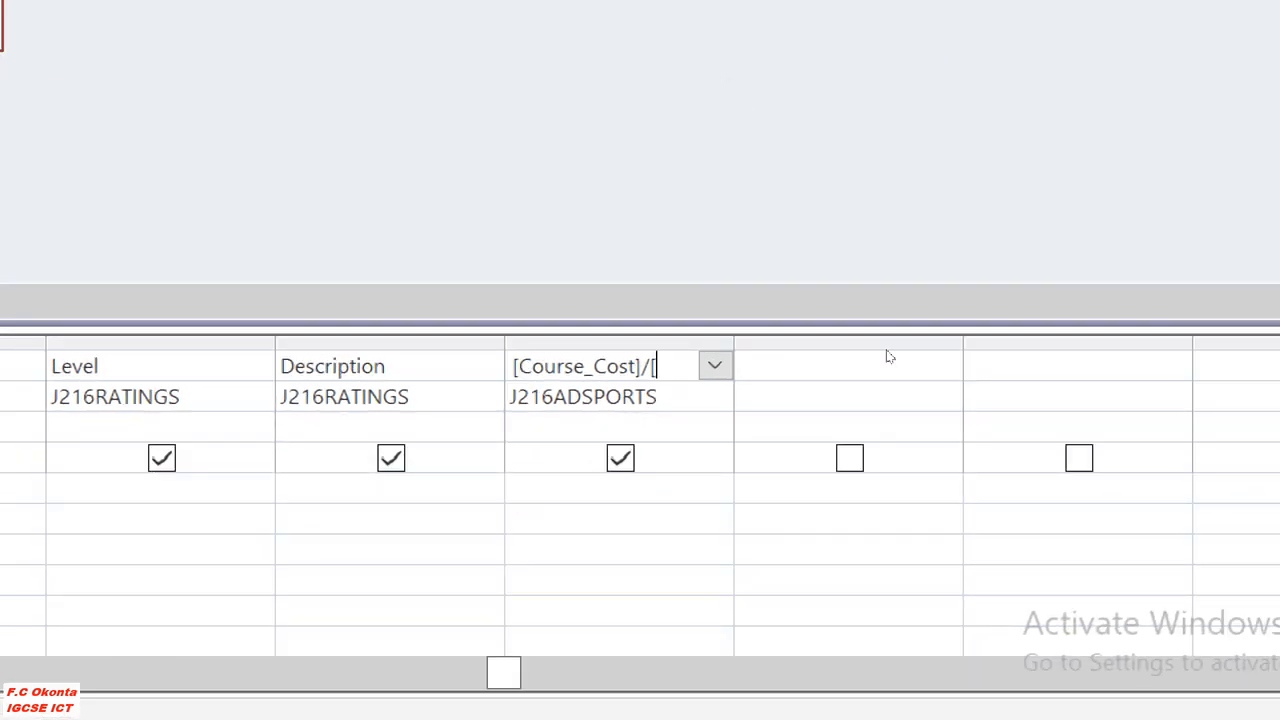
pyautogui.write('Duratio')
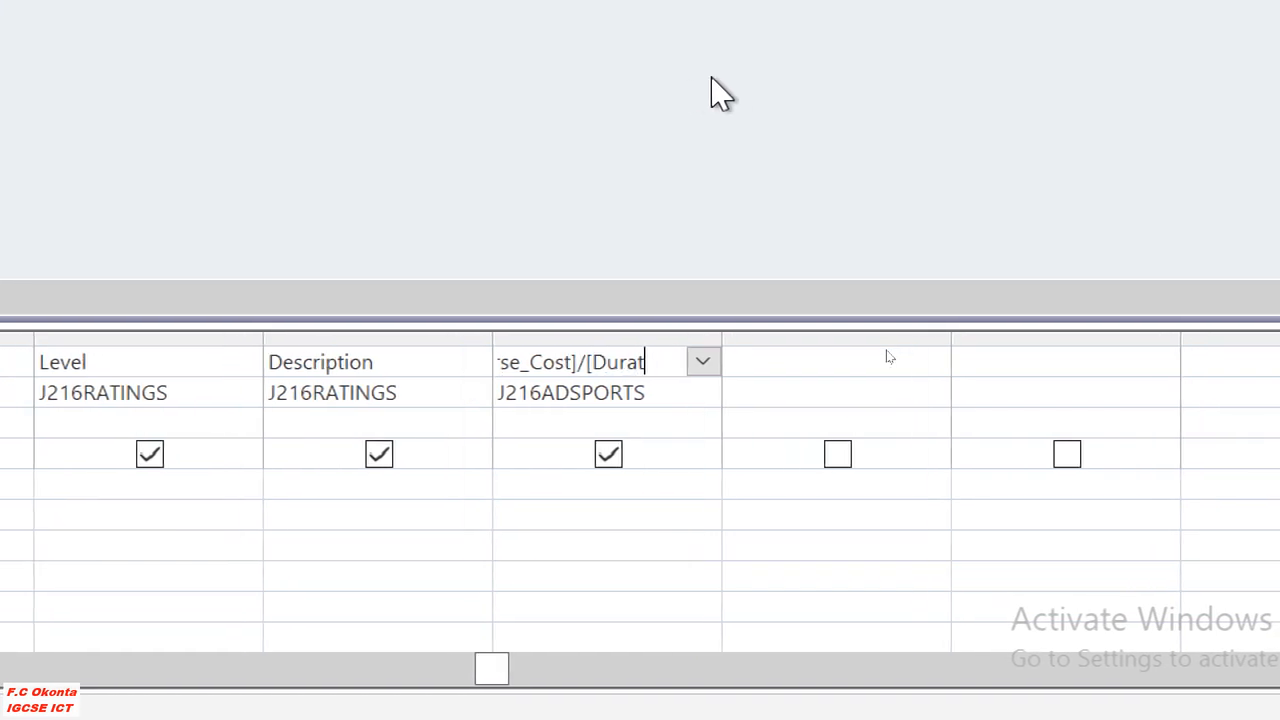
pyautogui.write('n')
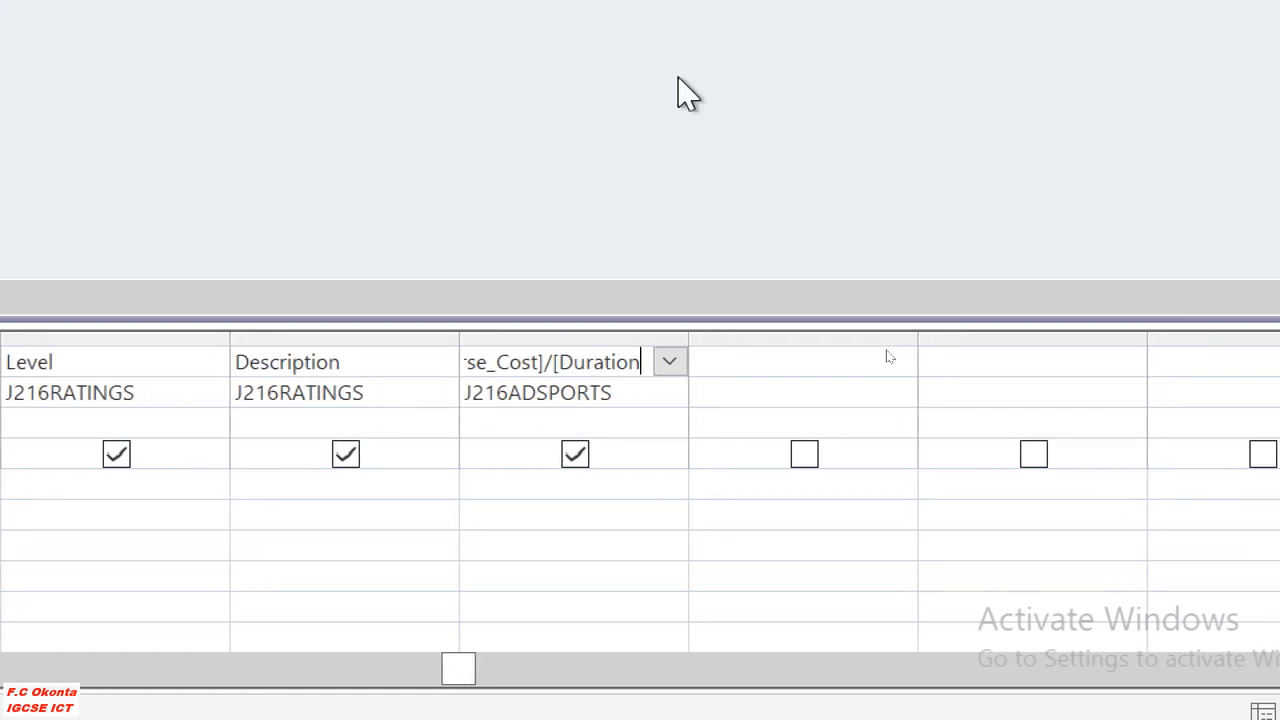
pyautogui.write(']')
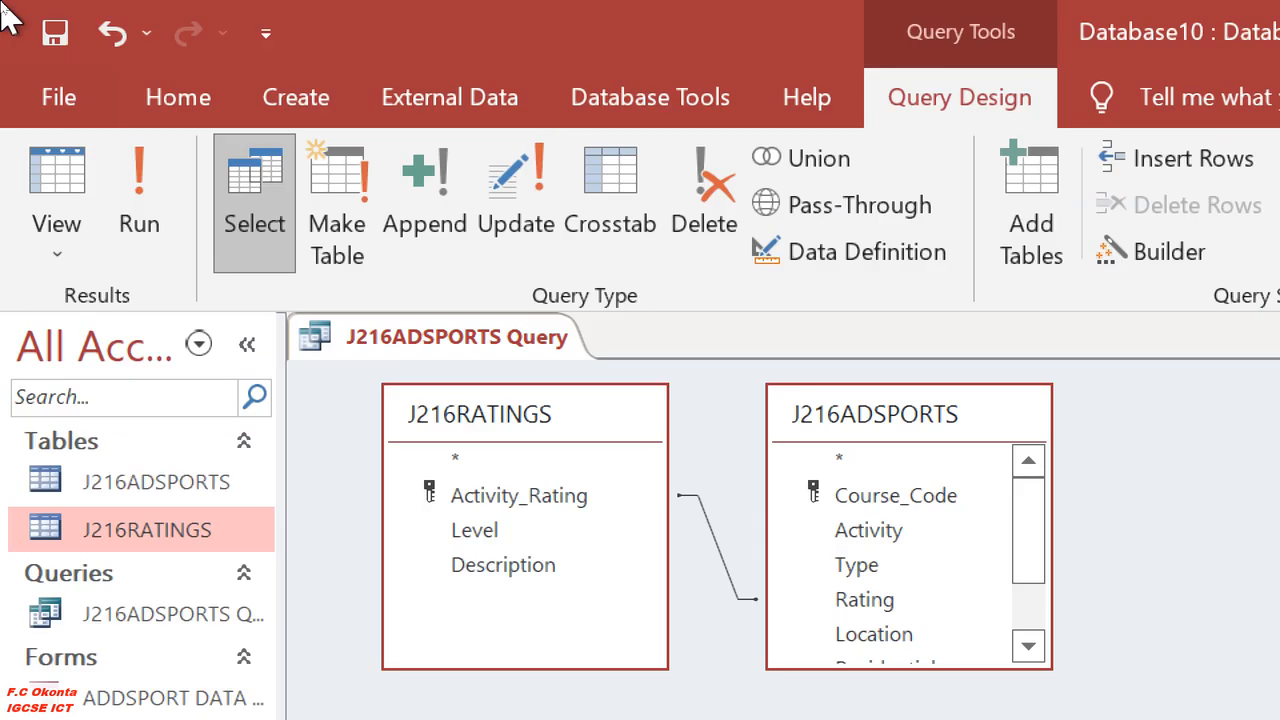
# Run the query, examine the Daily_Cost results and reset the screen magnification to 100%.
pyautogui.click(140, 226)
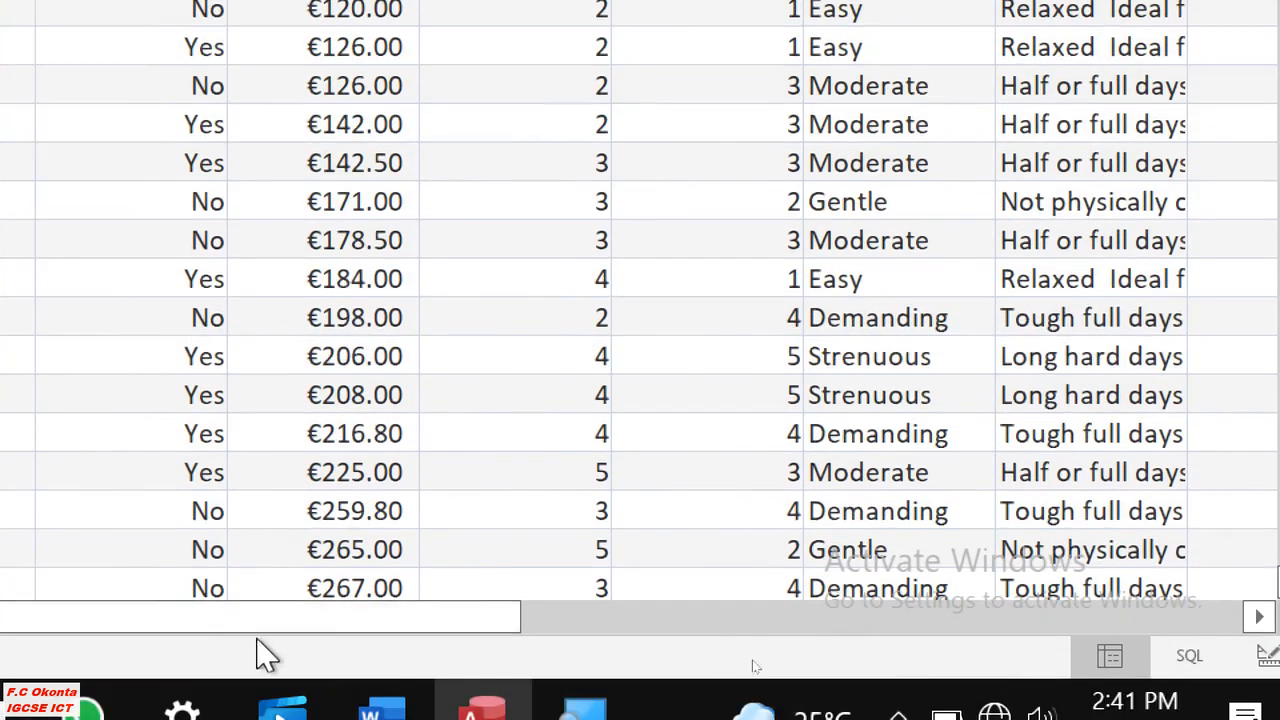
pyautogui.moveTo(257, 622); pyautogui.dragTo(563, 666)
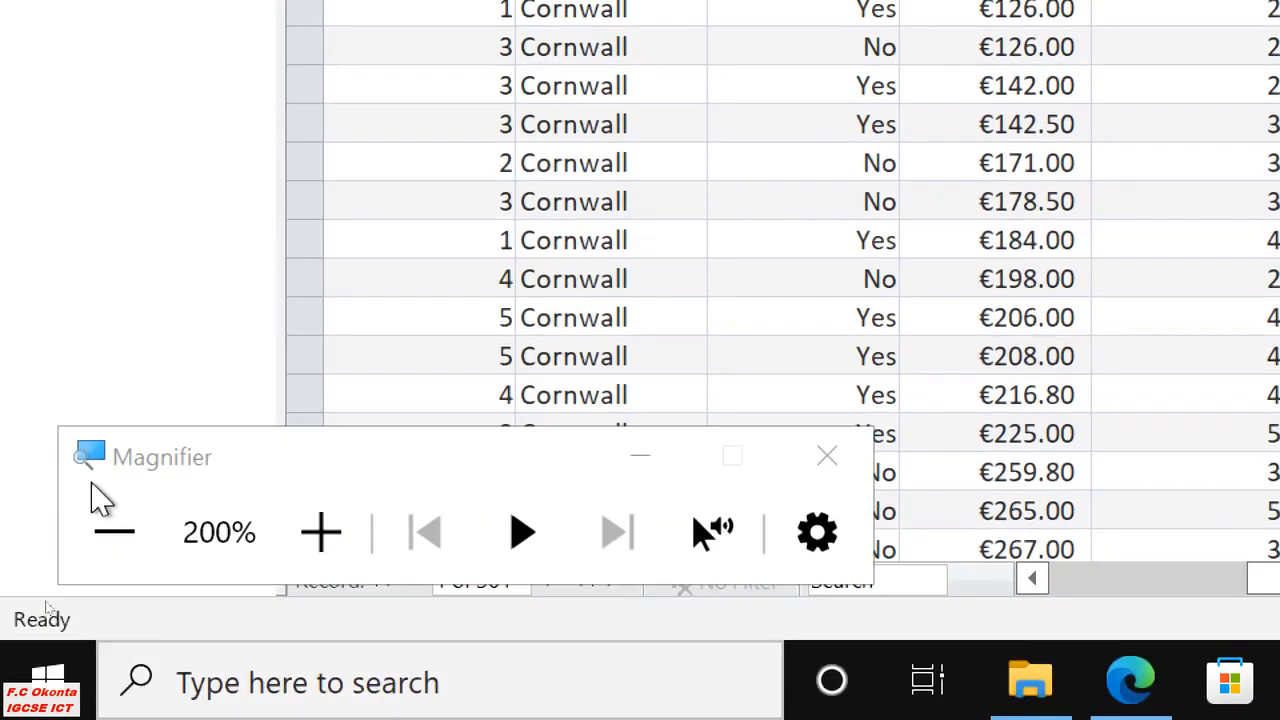
pyautogui.click(114, 532)
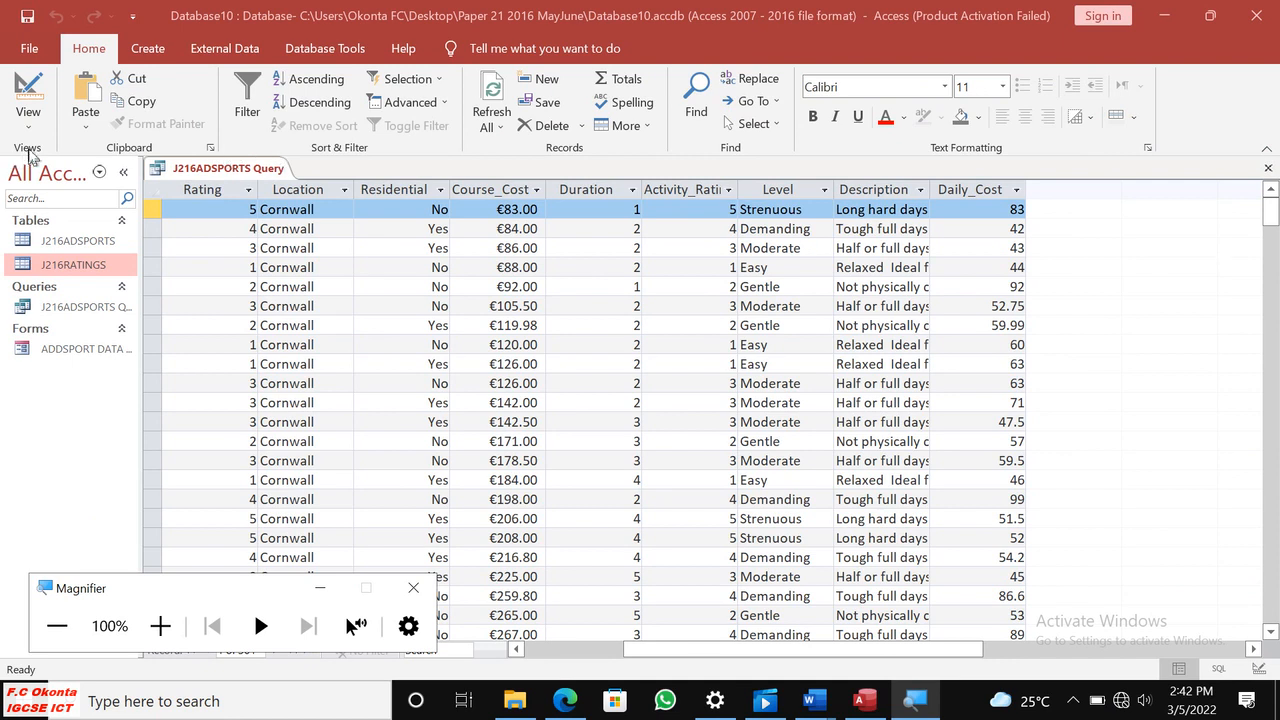
# Format the Daily_Cost field as Euro with 2 decimal places in the query design and rerun the query.
pyautogui.click(28, 118)
pyautogui.click(75, 250)
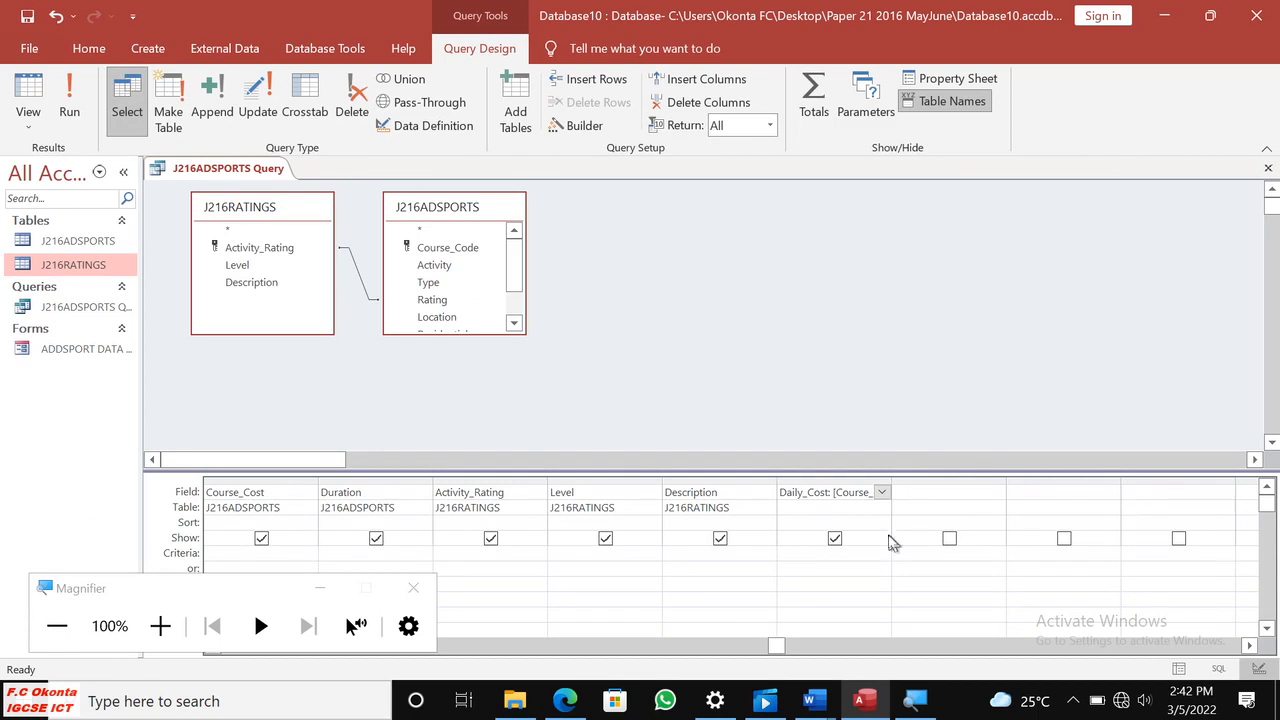
pyautogui.rightClick(800, 497)
pyautogui.click(849, 481)
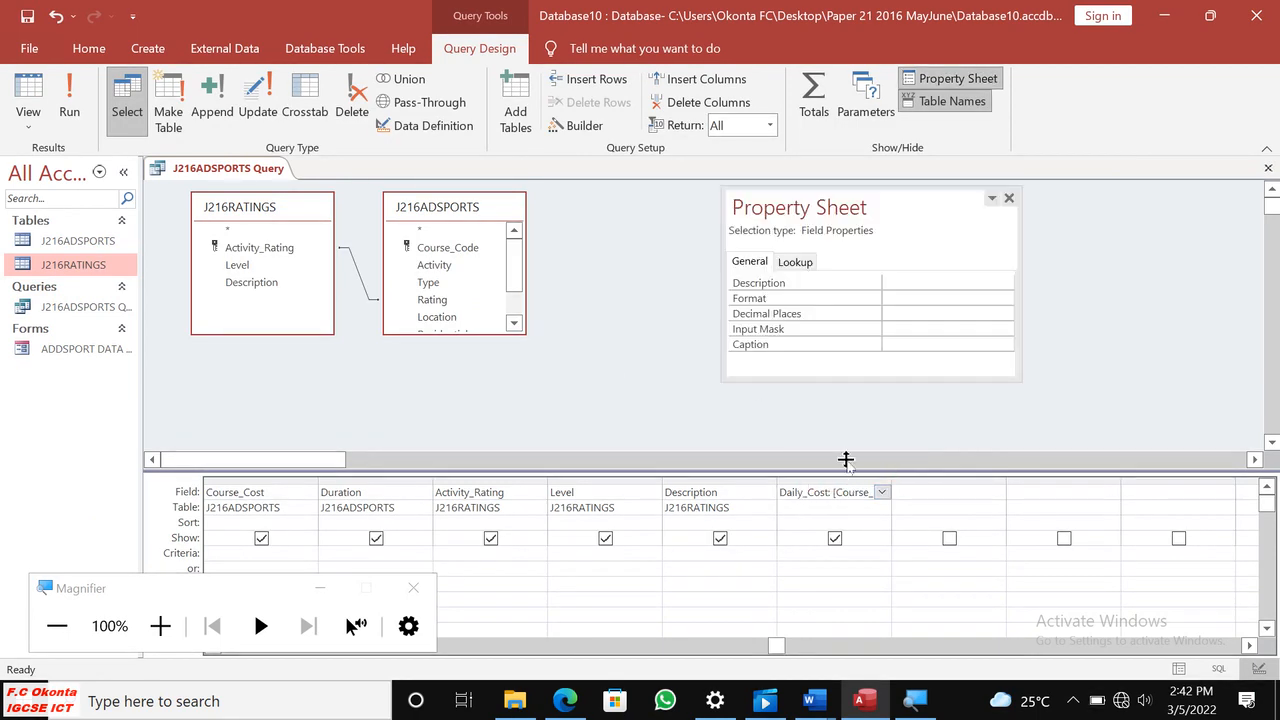
pyautogui.click(830, 300)
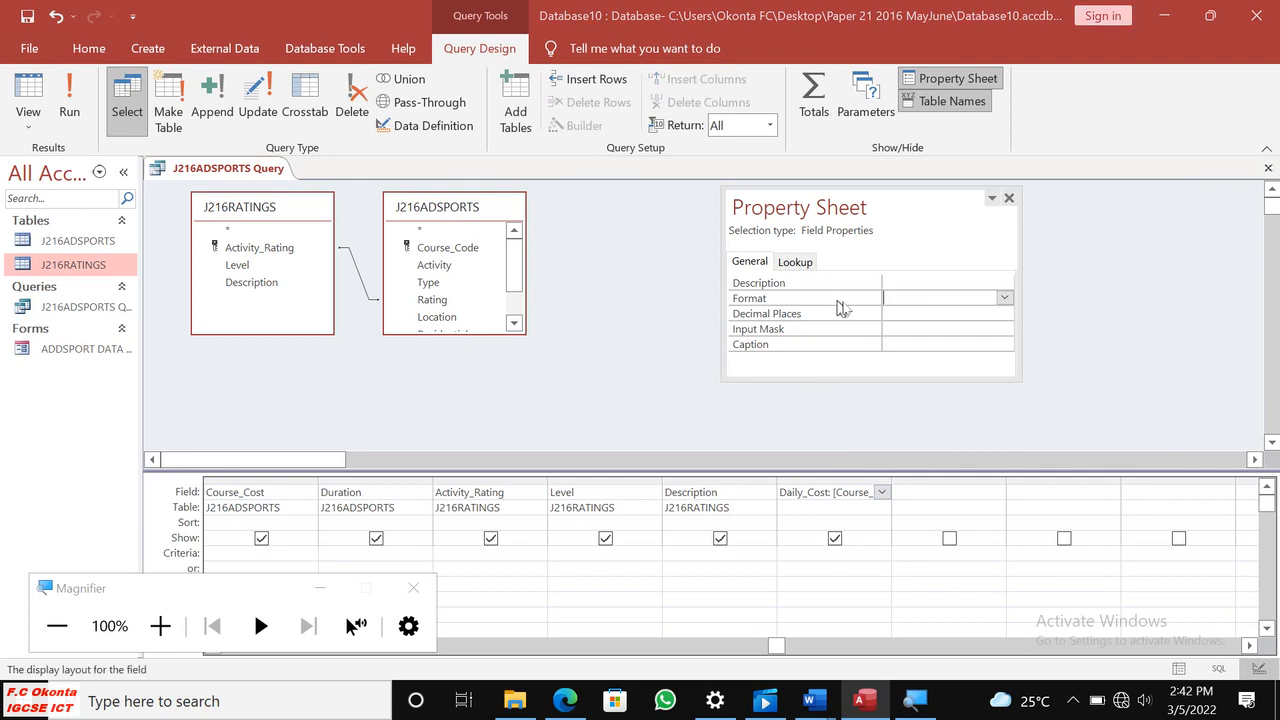
pyautogui.click(1005, 300)
pyautogui.click(940, 342)
pyautogui.click(910, 314)
pyautogui.click(1004, 313)
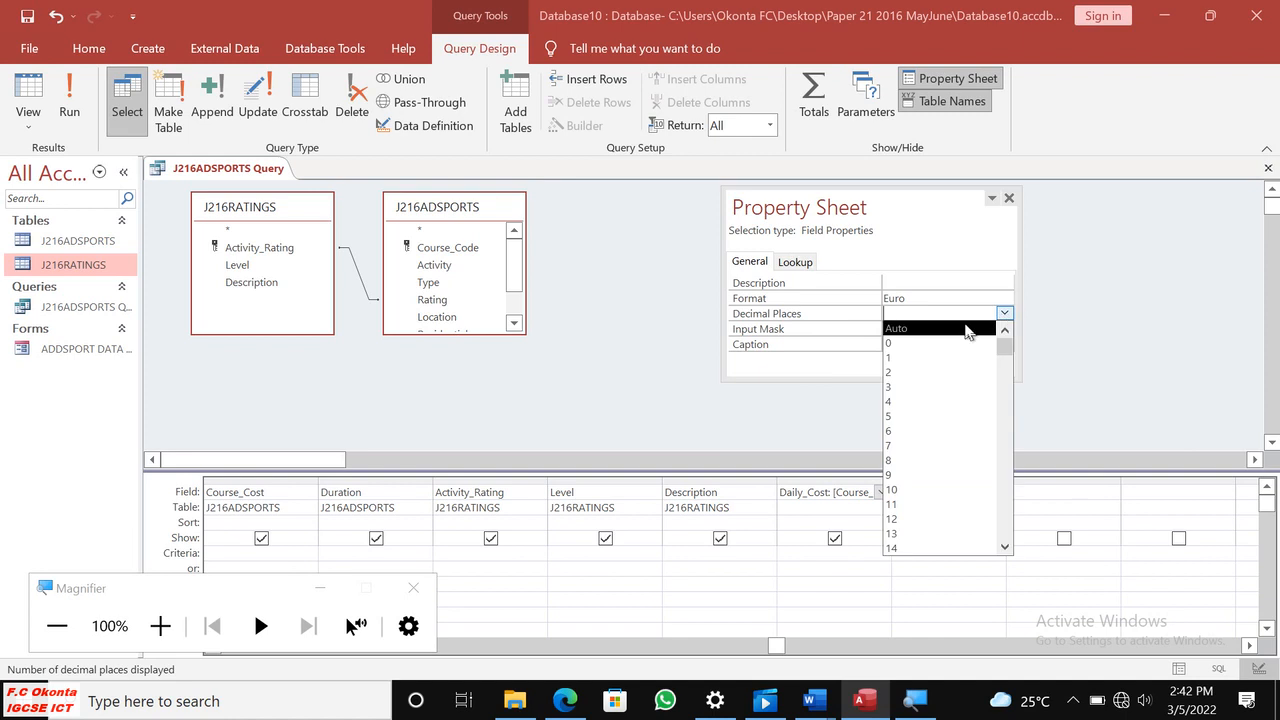
pyautogui.click(904, 373)
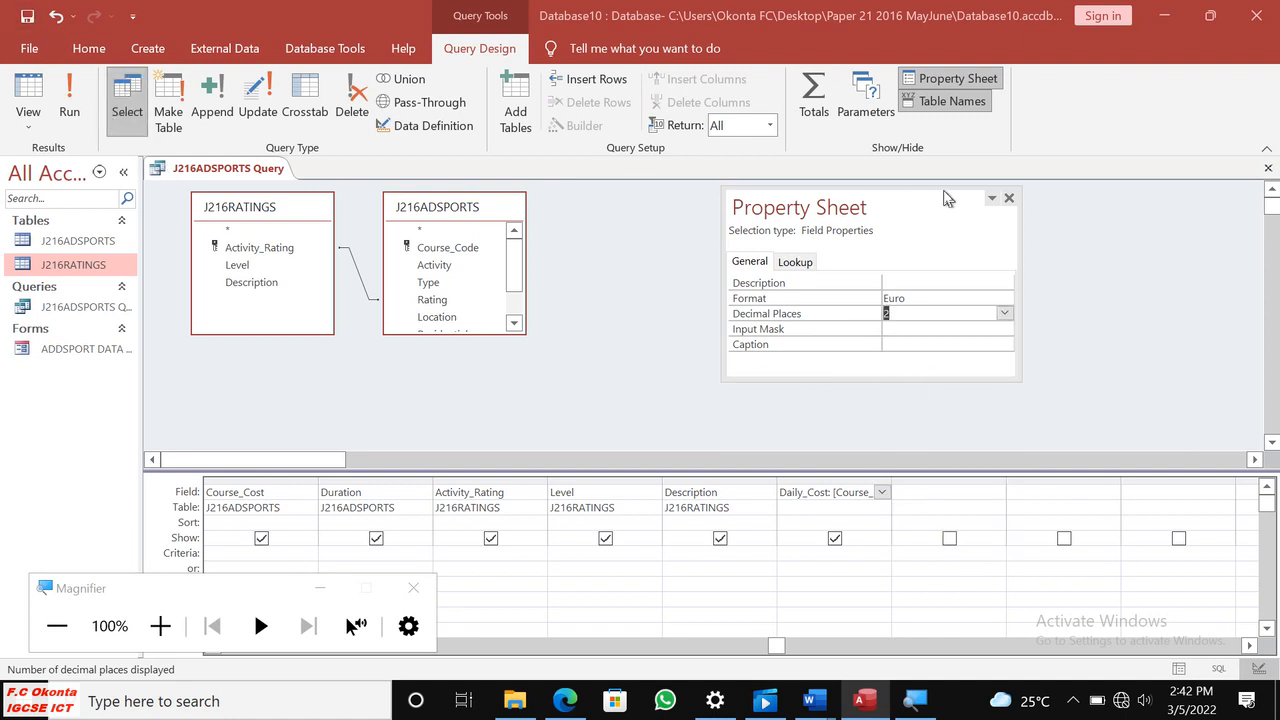
pyautogui.click(1009, 198)
pyautogui.click(70, 105)
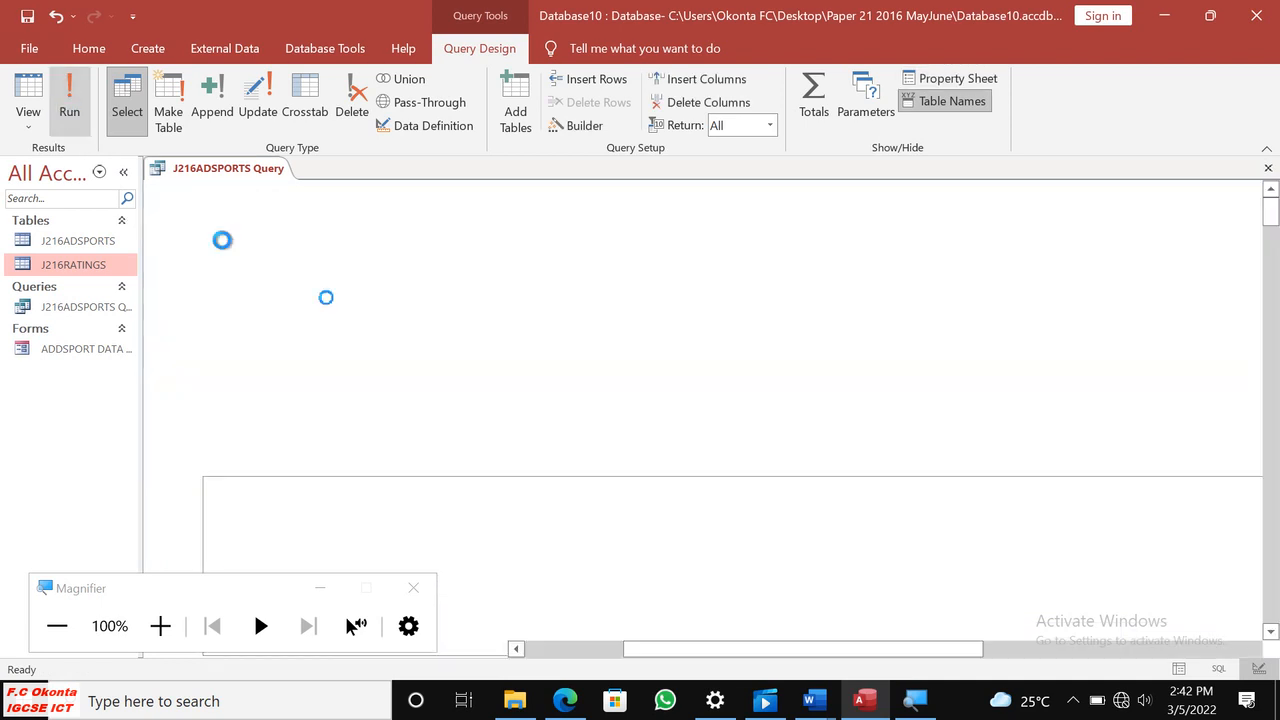
pyautogui.moveTo(795, 648); pyautogui.dragTo(870, 648)
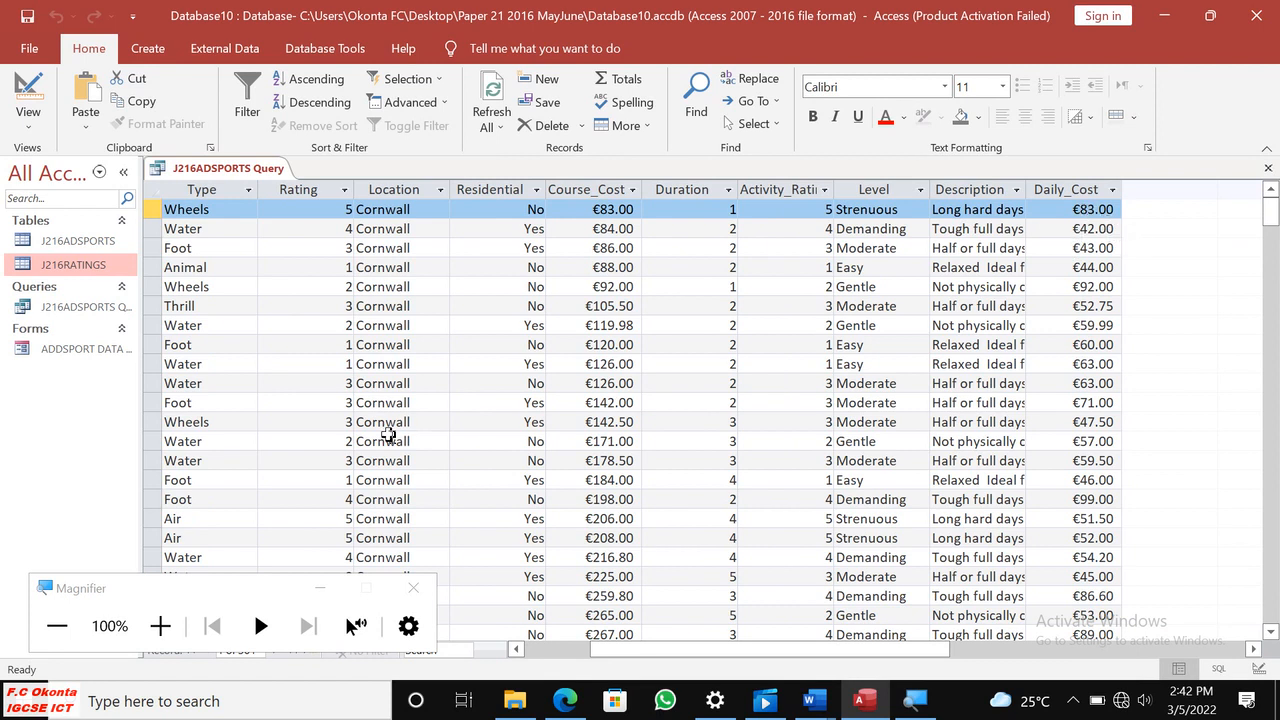
# Switch to the question paper in Edge, highlight question 25's Daily_Cost requirement in yellow and minimise the Magnifier window.
pyautogui.click(566, 701)
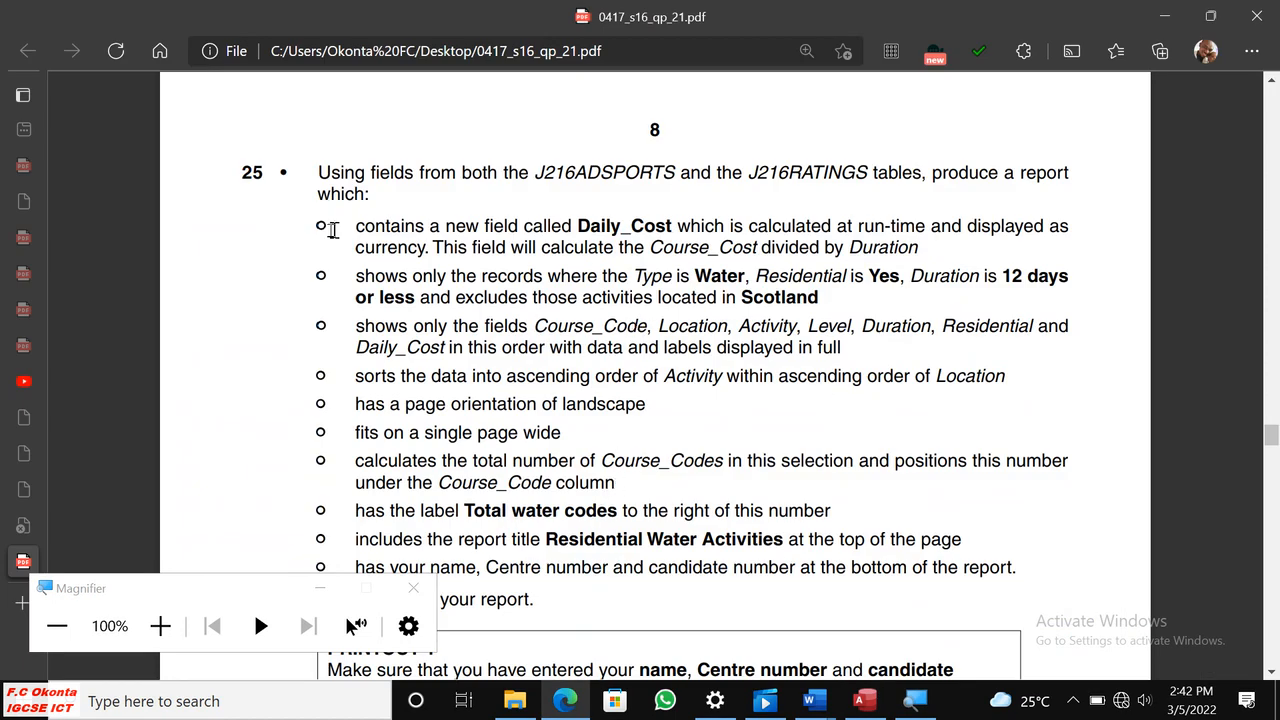
pyautogui.moveTo(916, 247); pyautogui.dragTo(338, 226)
pyautogui.moveTo(354, 226)
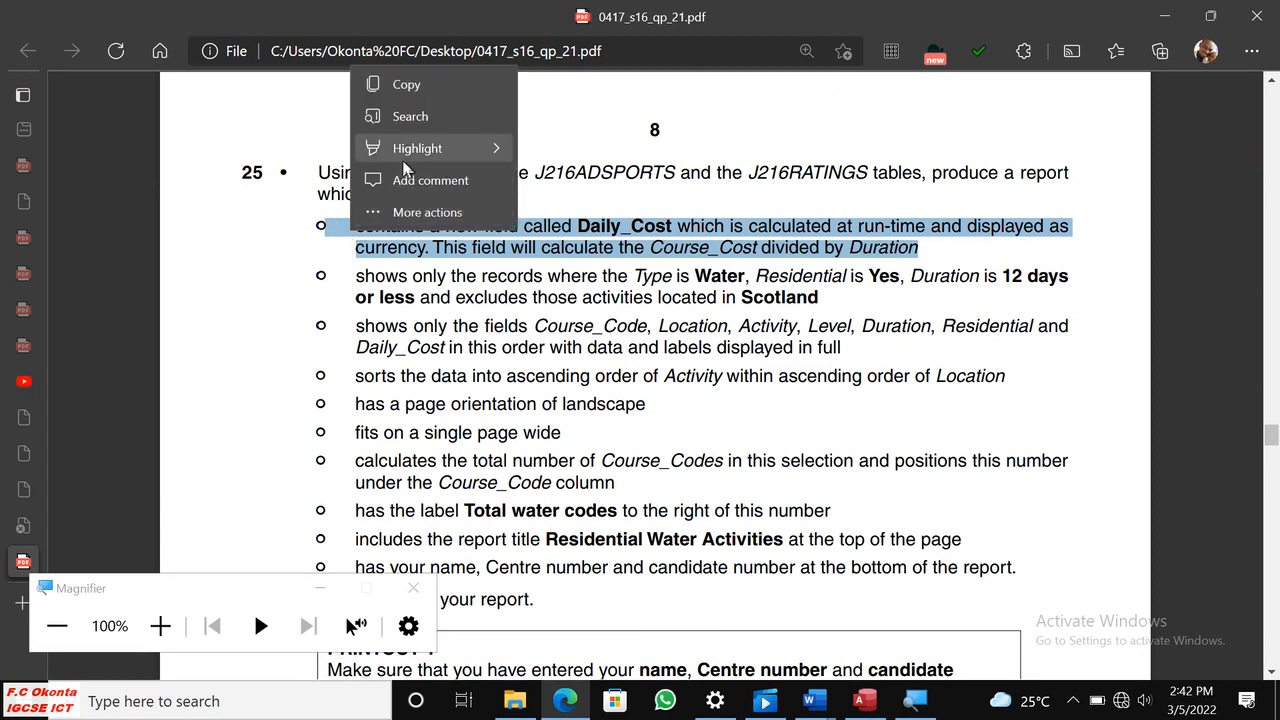
pyautogui.moveTo(405, 150)
pyautogui.click(548, 150)
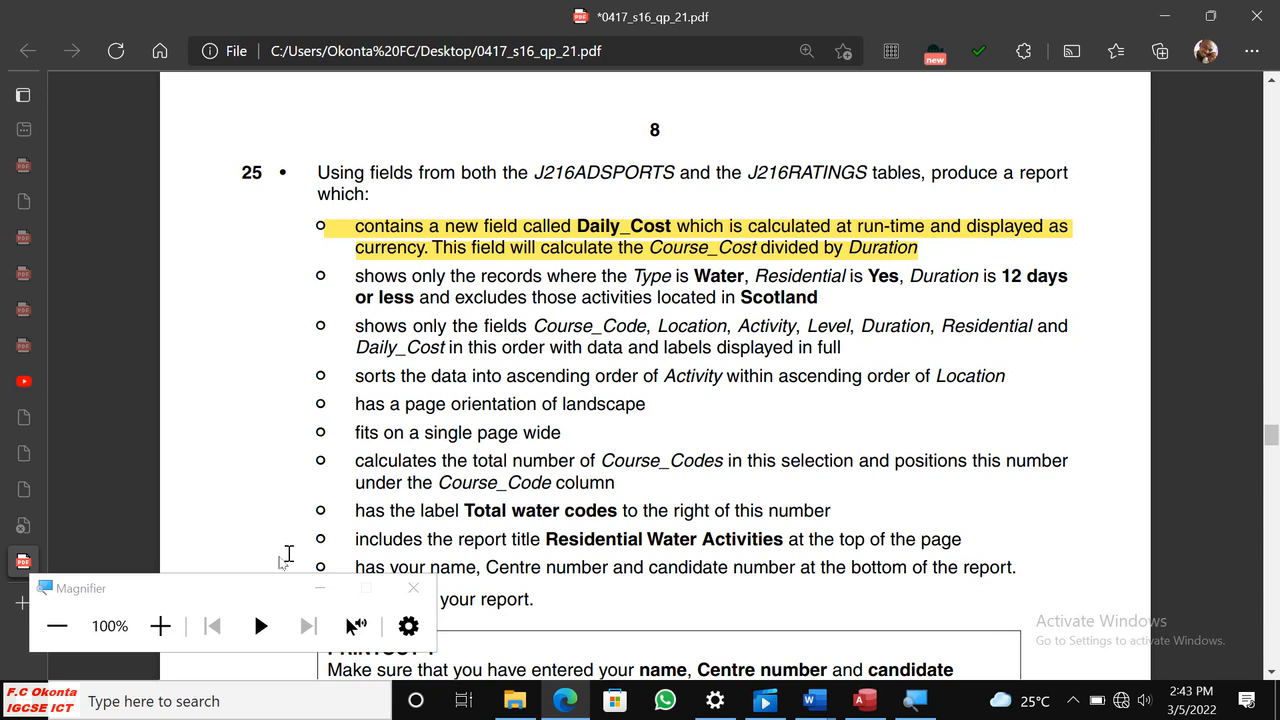
pyautogui.moveTo(240, 580); pyautogui.dragTo(262, 419)
pyautogui.click(342, 431)
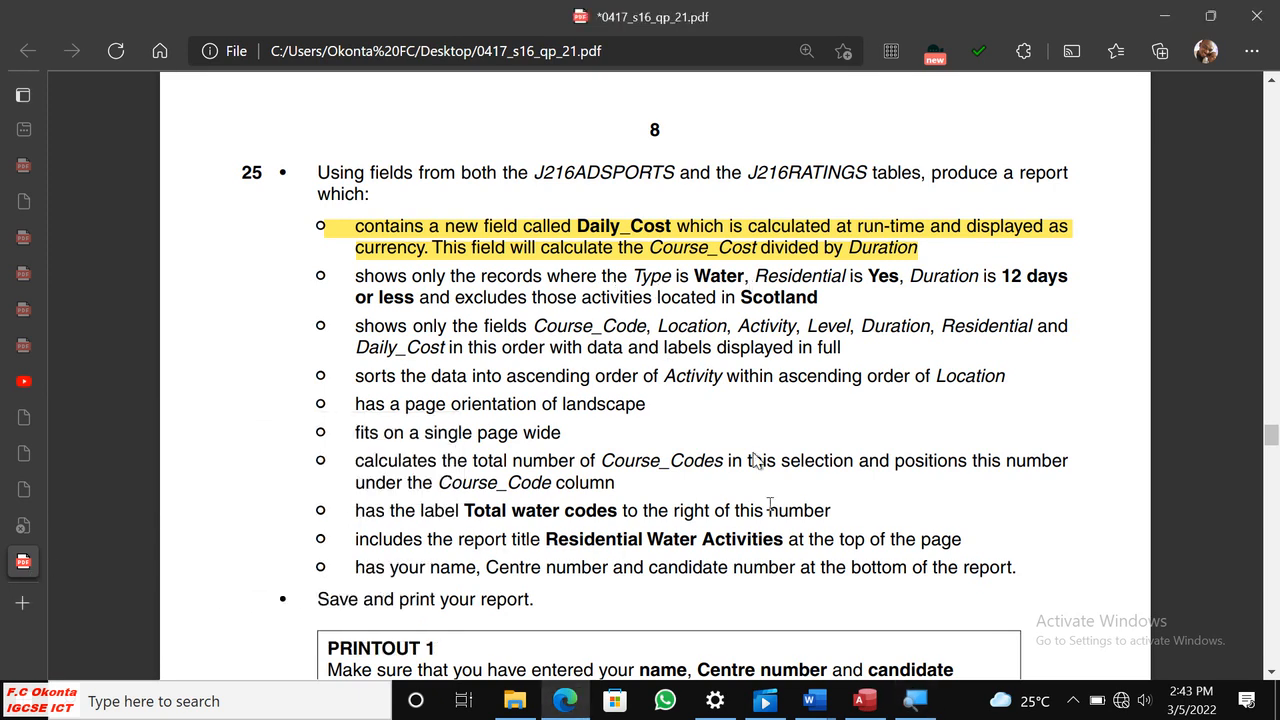
# Return to Access and reopen the query in Design View.
pyautogui.click(859, 700)
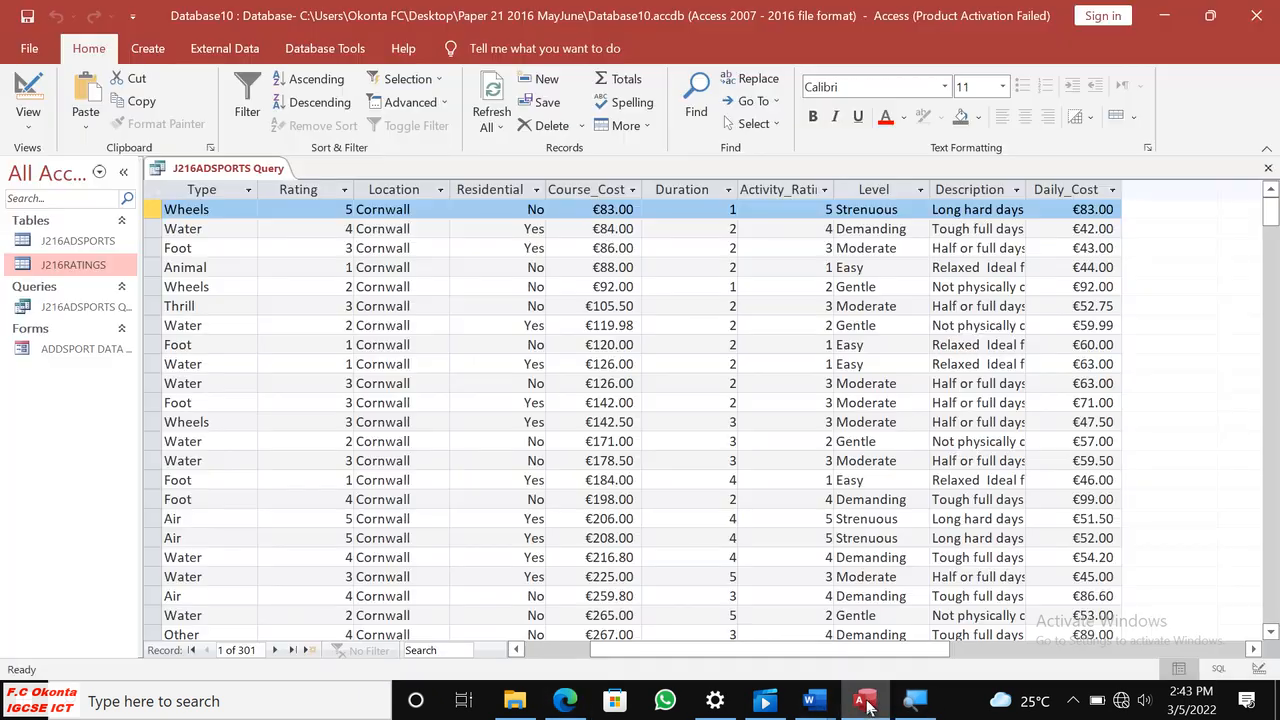
pyautogui.click(28, 125)
pyautogui.click(62, 251)
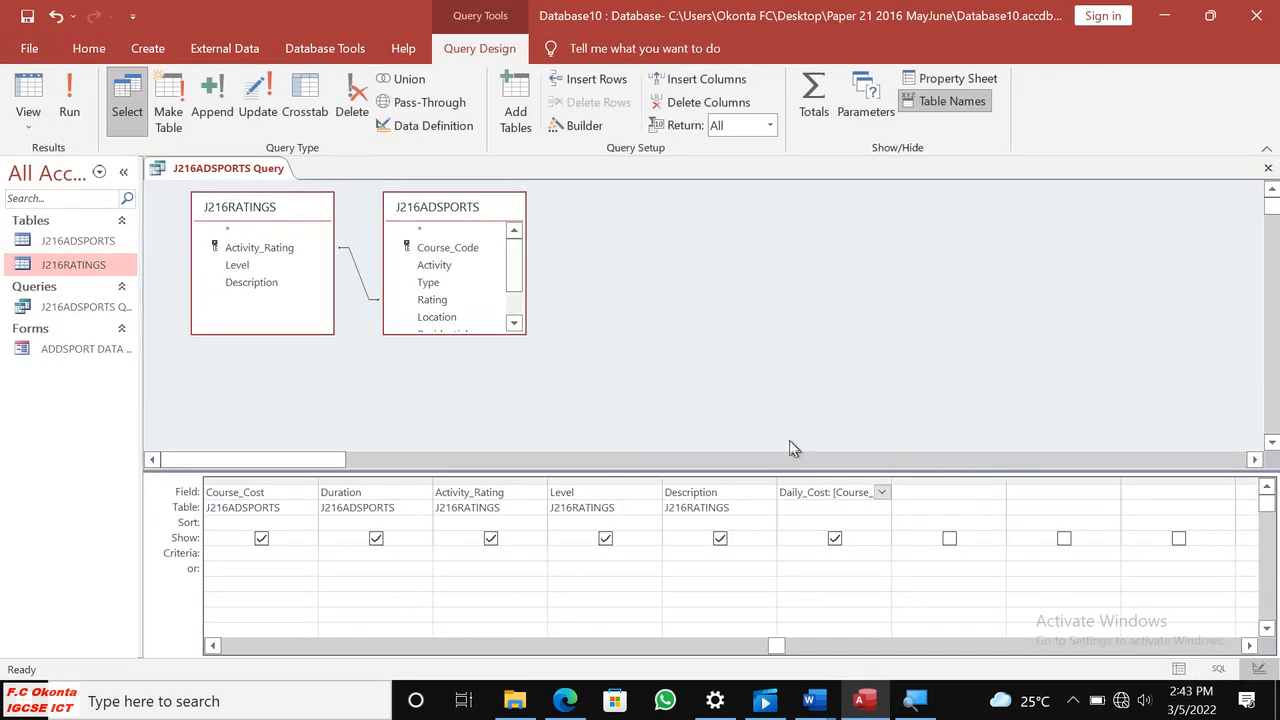
pyautogui.click(740, 648)
pyautogui.click(655, 651)
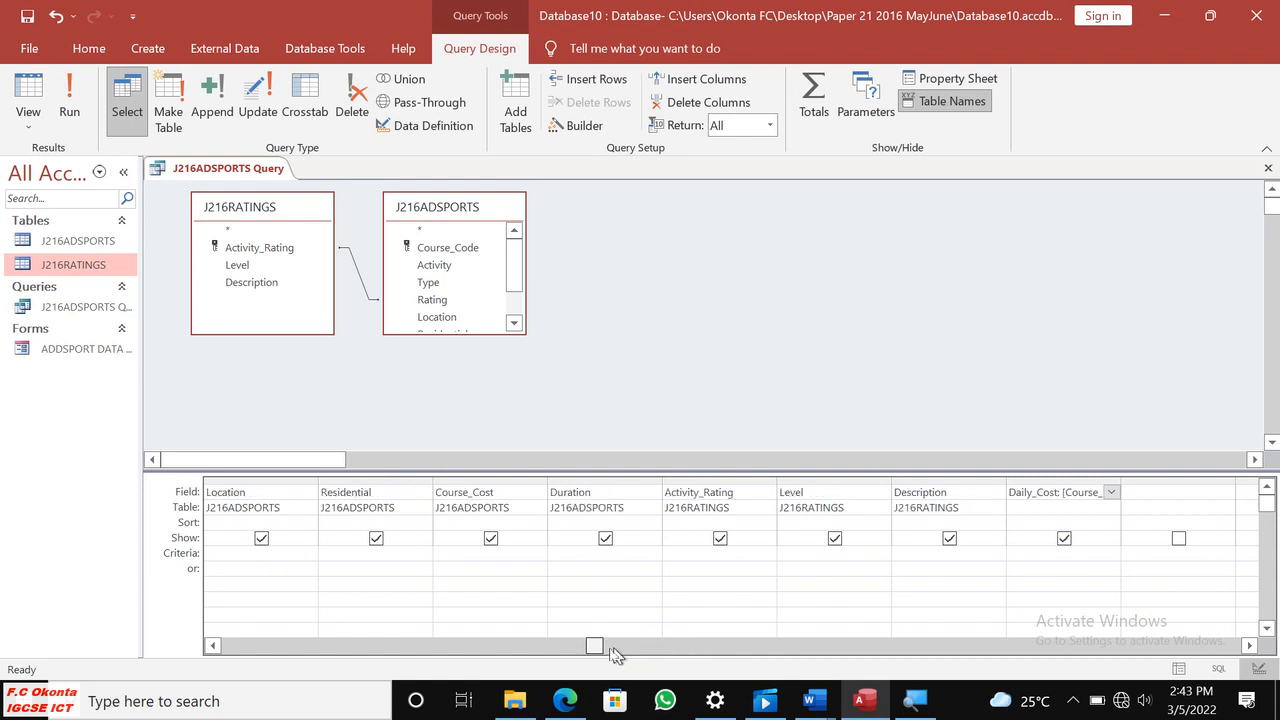
# Set the criterion of the Type field to Water in the query design grid.
pyautogui.moveTo(594, 654); pyautogui.dragTo(512, 650)
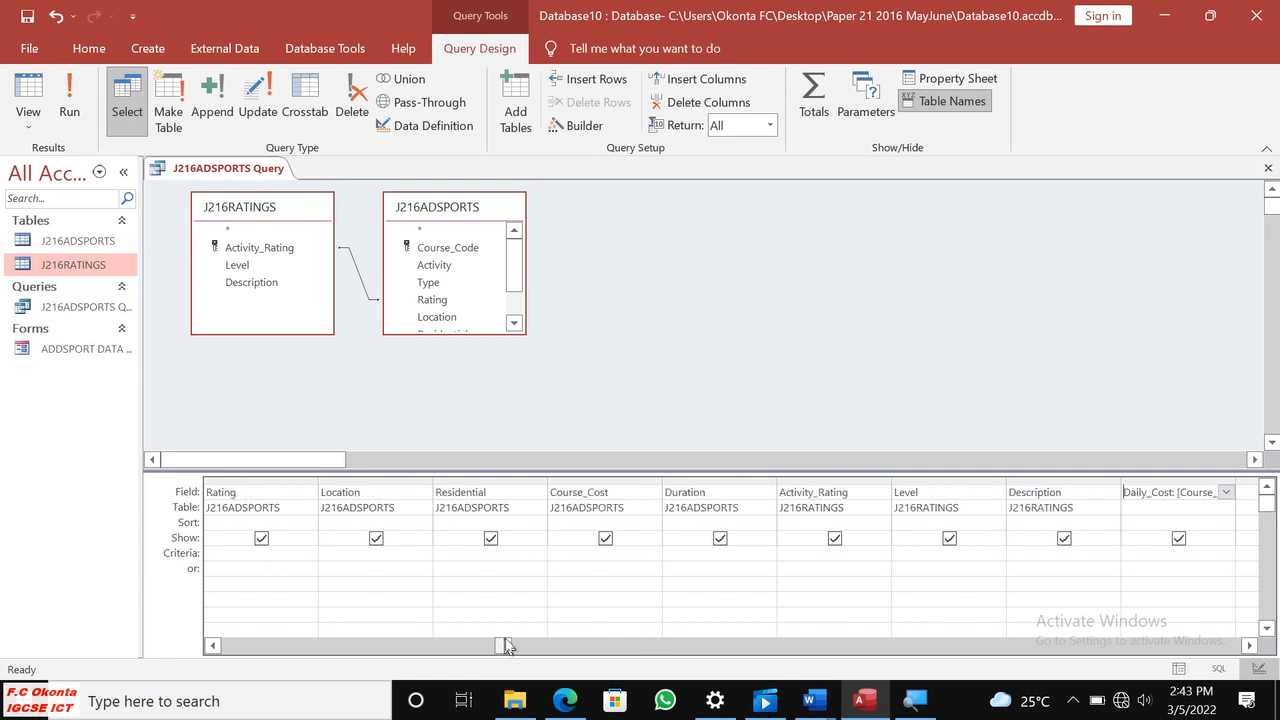
pyautogui.click(467, 641)
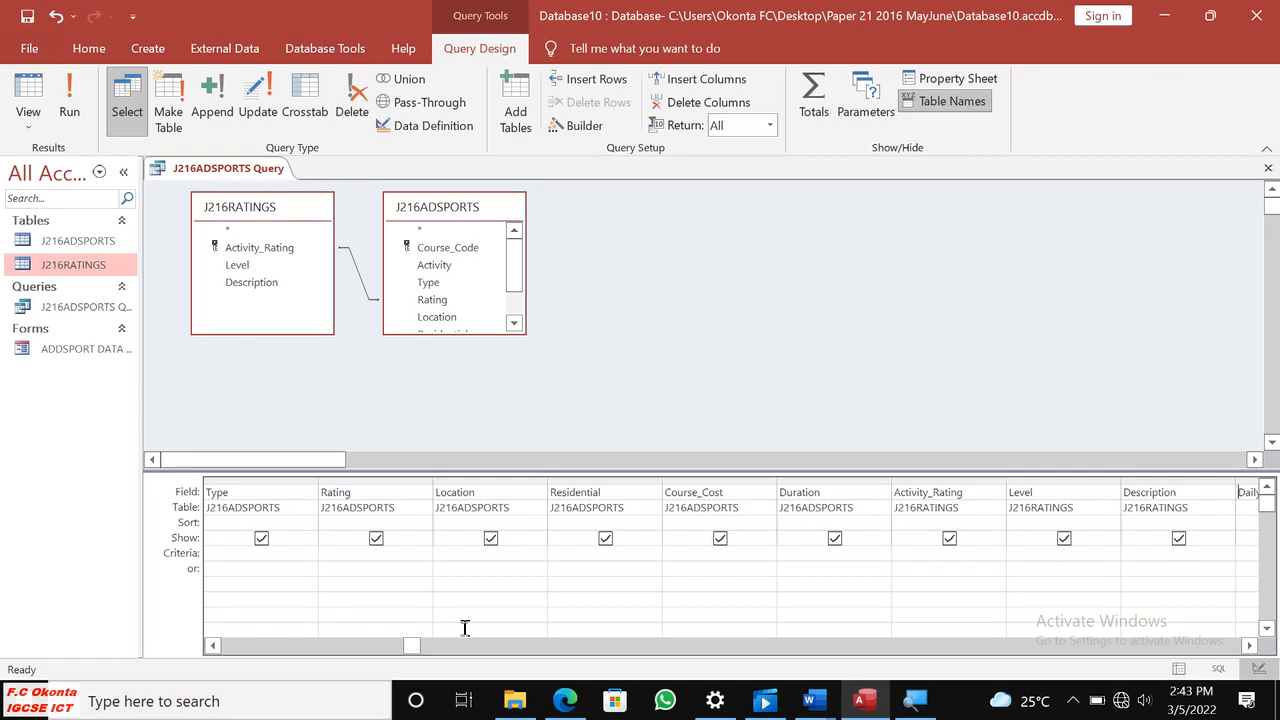
pyautogui.click(217, 556)
pyautogui.write('S')
pyautogui.press('BackSpace')
pyautogui.write('Water"')
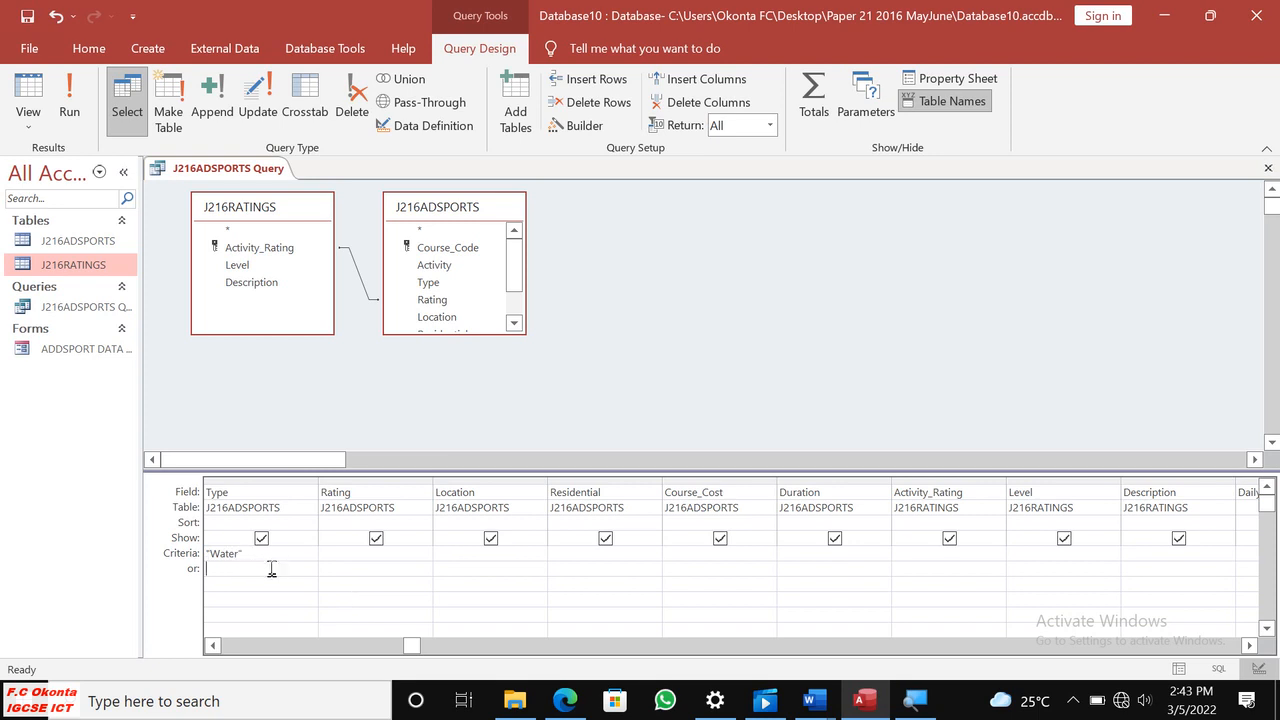
# Switch to the question paper in Edge and read question 25's record conditions with the screen magnified to 200%.
pyautogui.click(563, 698)
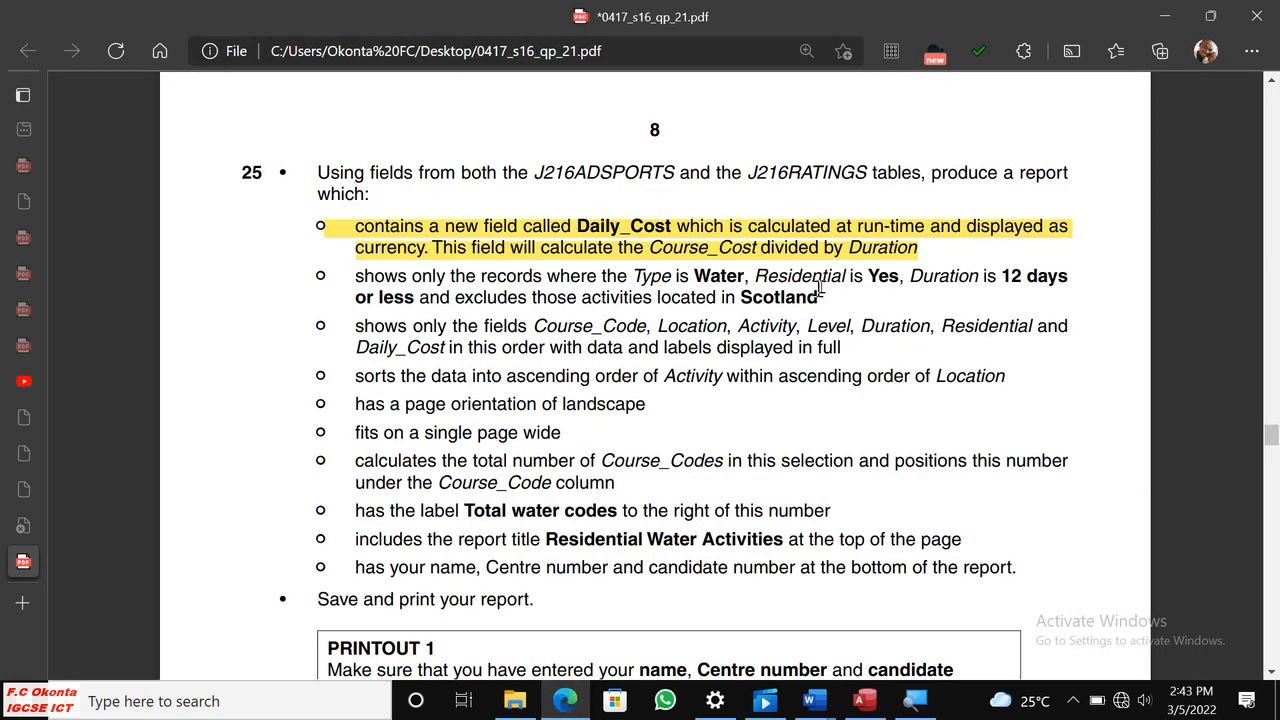
pyautogui.click(915, 698)
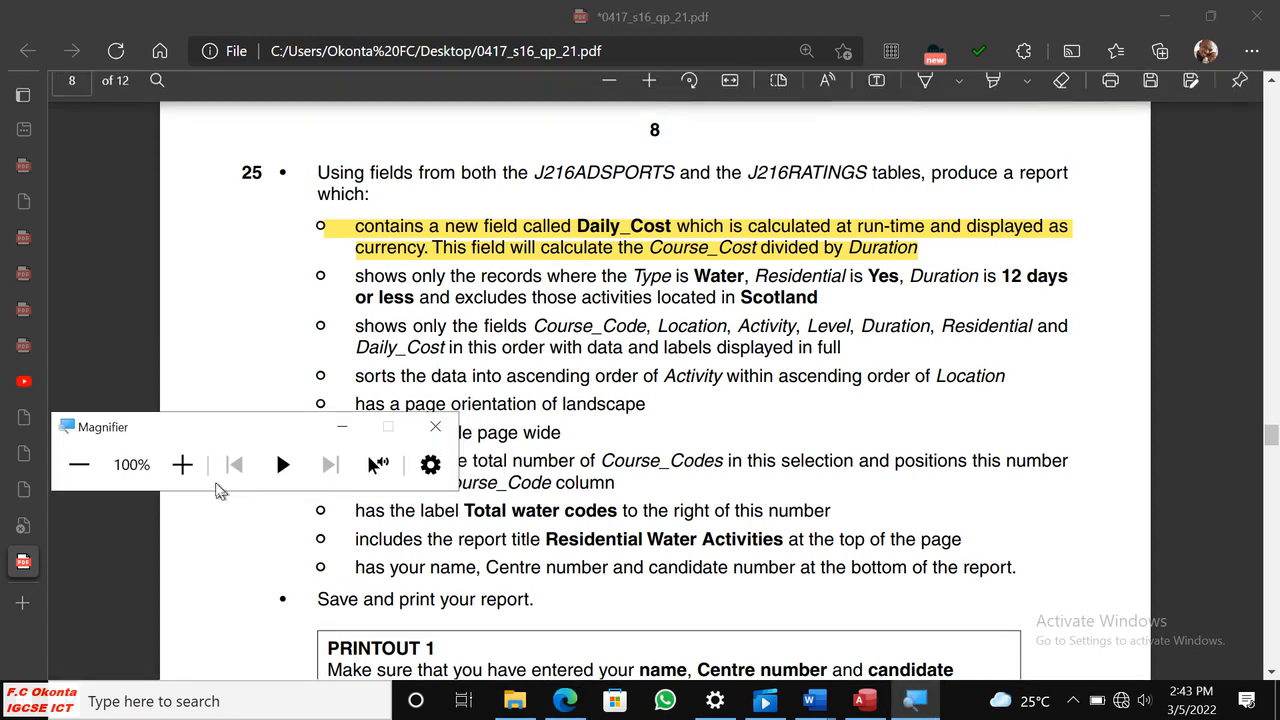
pyautogui.click(182, 464)
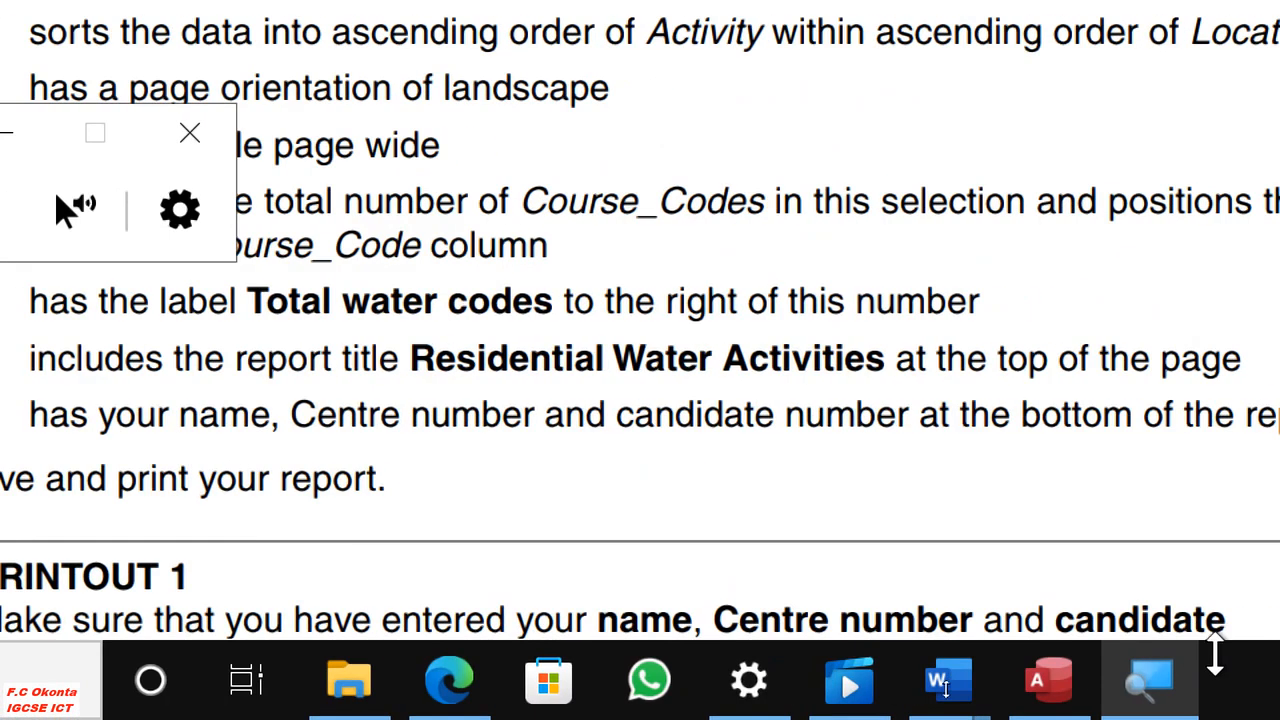
pyautogui.click(1050, 688)
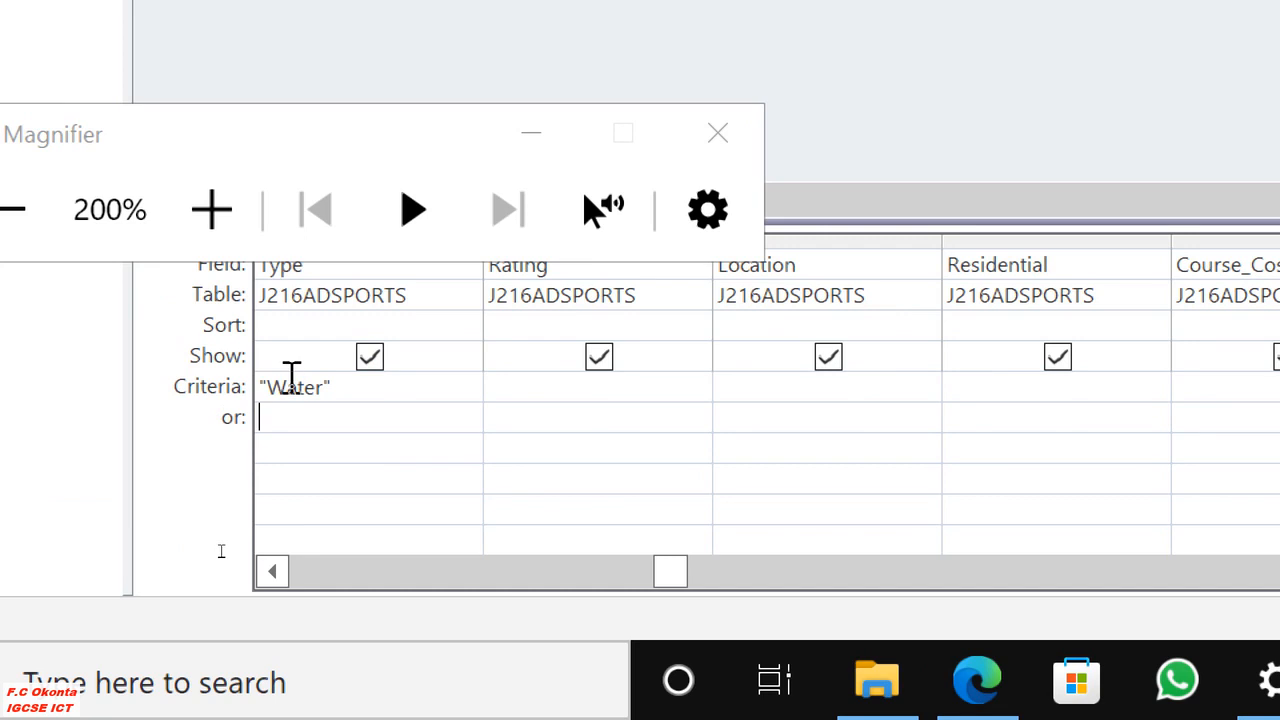
pyautogui.click(985, 685)
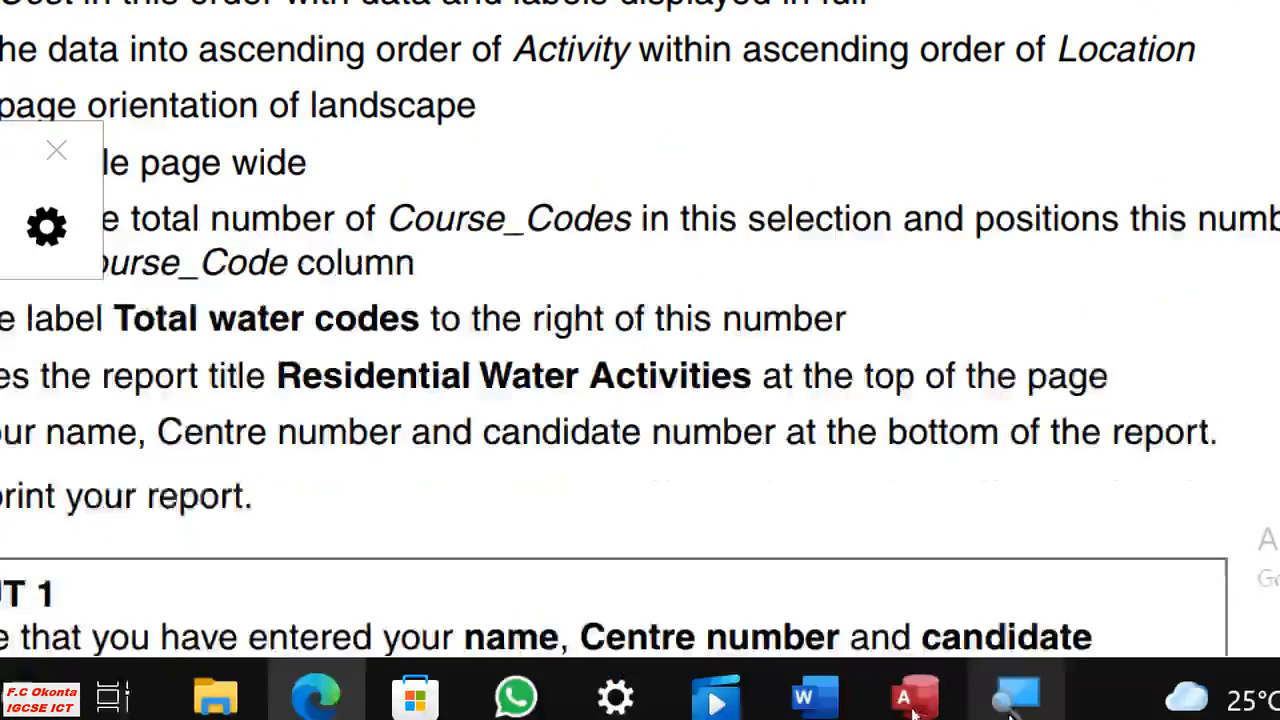
# Return to Access and set the criterion of the Residential field to Yes.
pyautogui.click(916, 696)
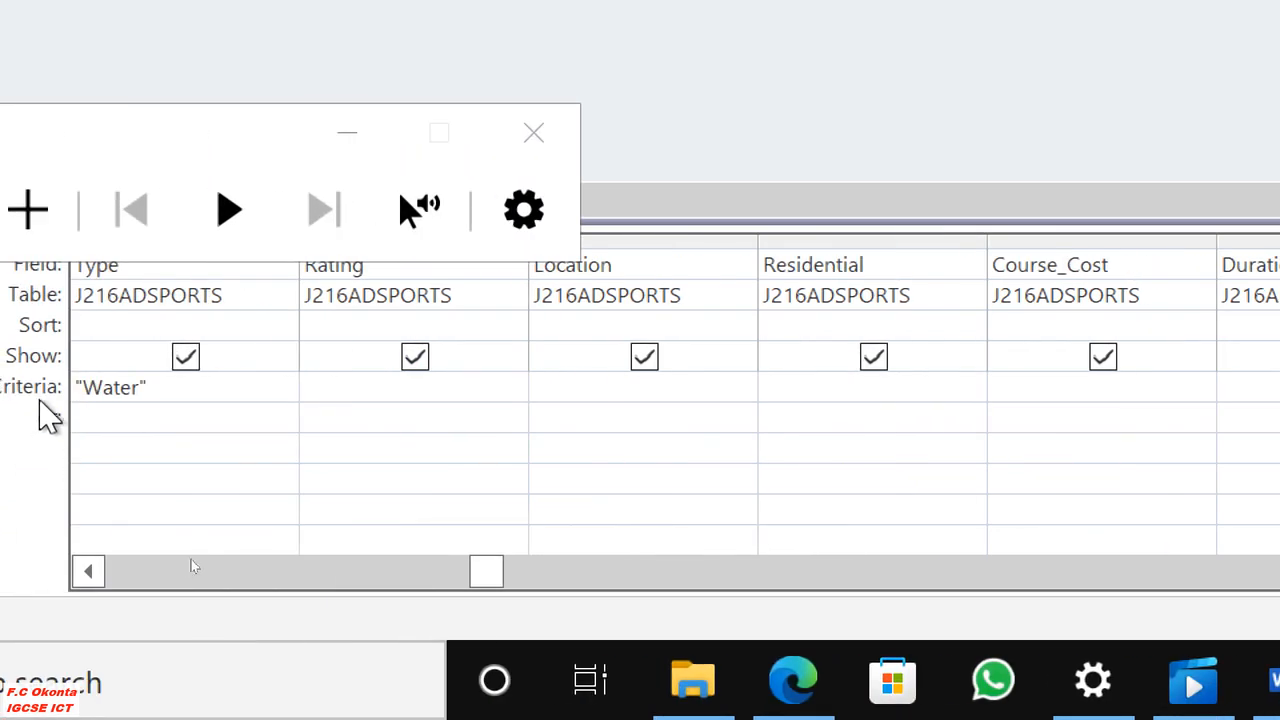
pyautogui.click(852, 390)
pyautogui.write('Yes')
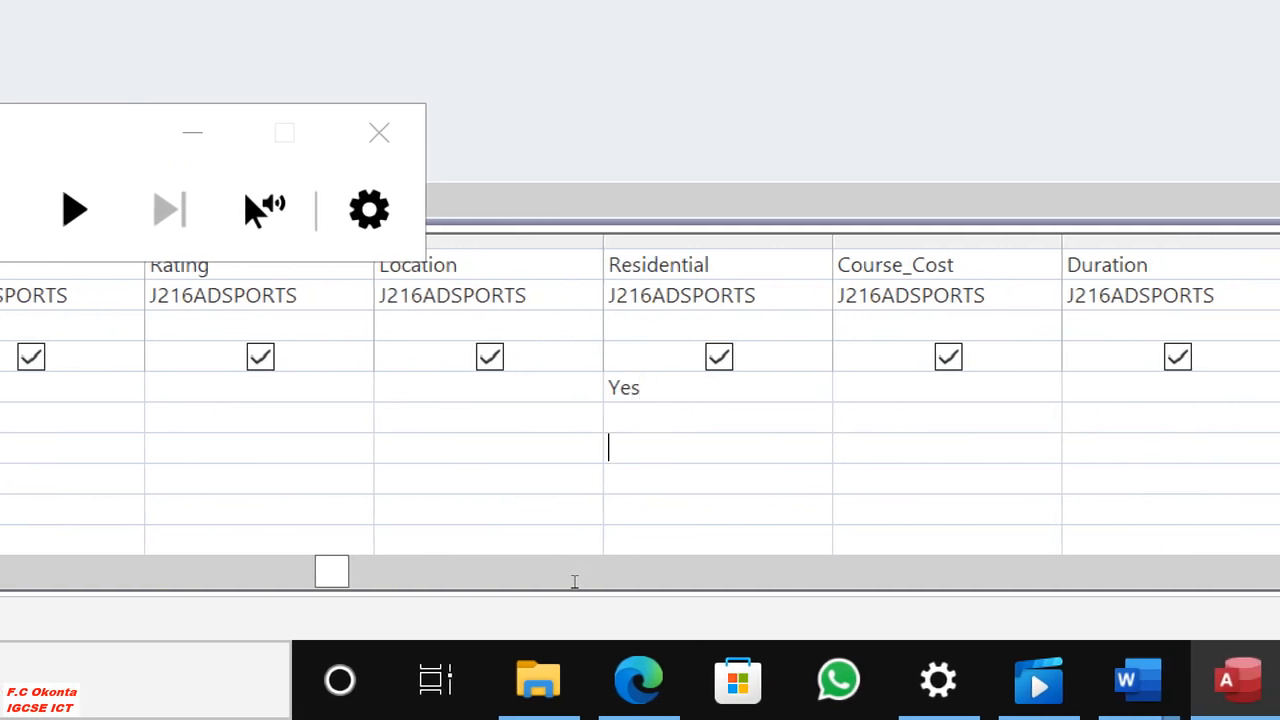
# Check the duration condition in the question paper in Edge, then set the Duration field's criterion to <=12 in Access.
pyautogui.click(650, 695)
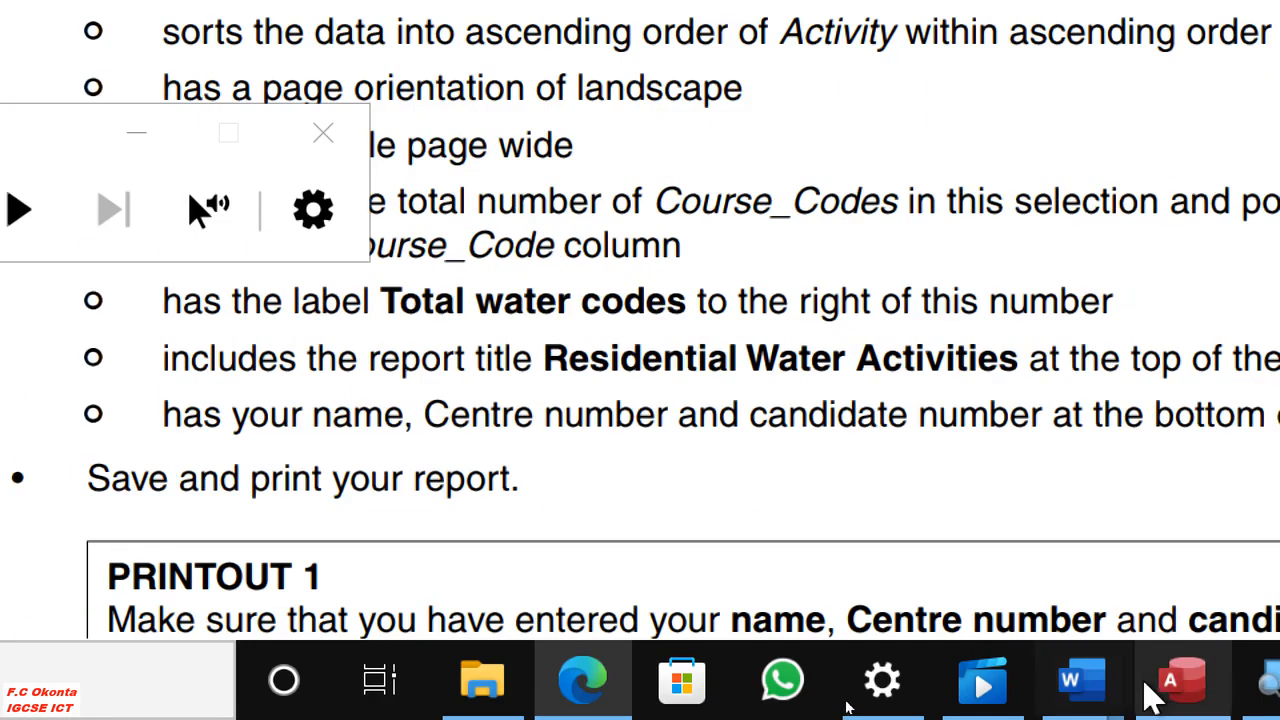
pyautogui.click(1180, 688)
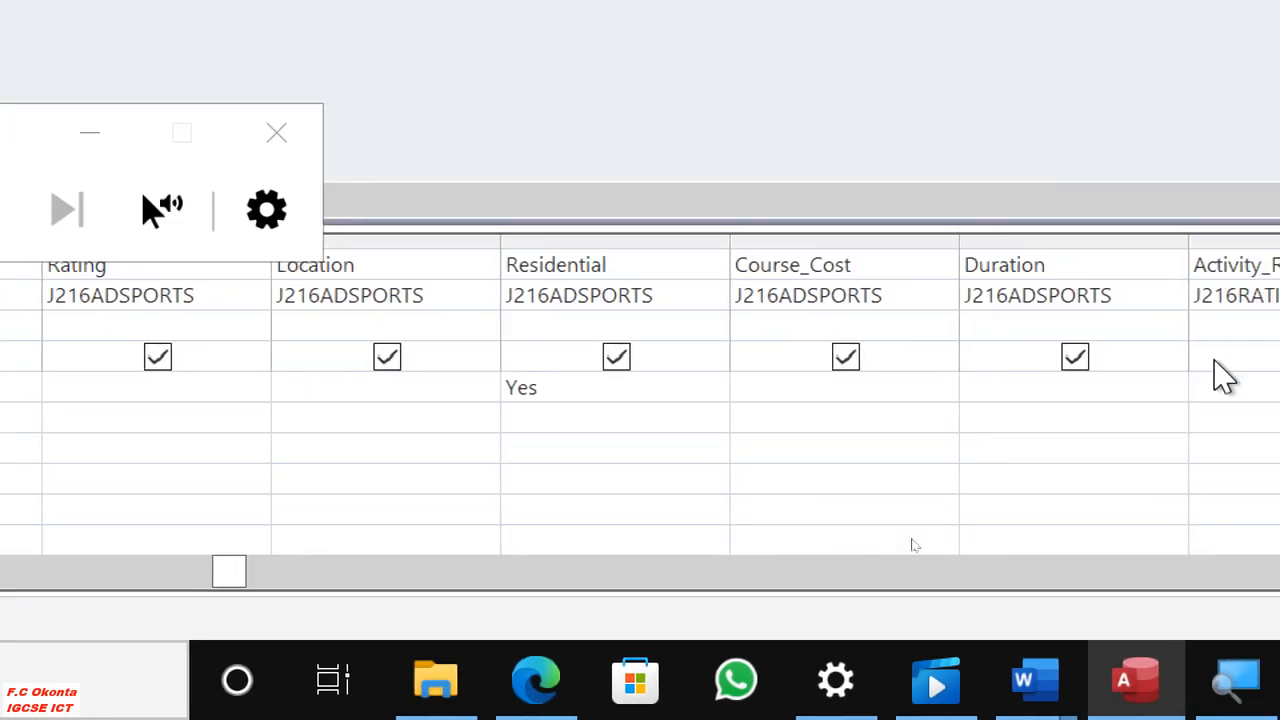
pyautogui.click(835, 393)
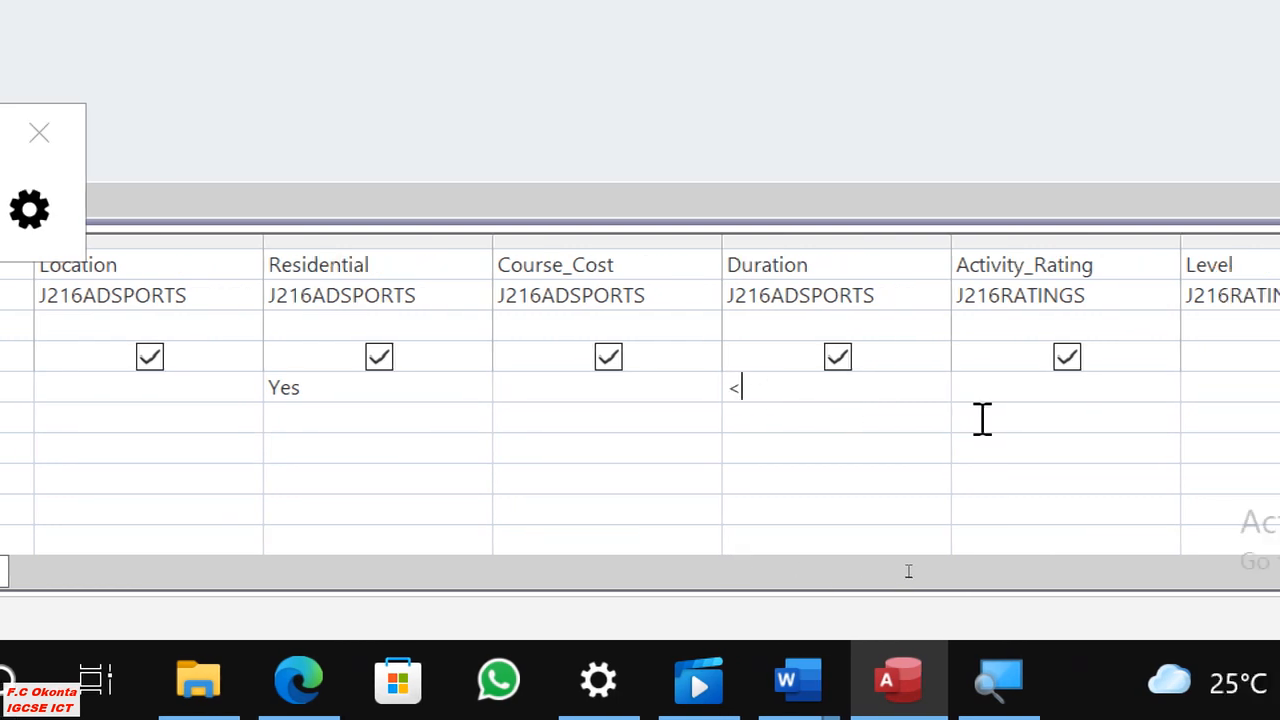
pyautogui.write('<=12')
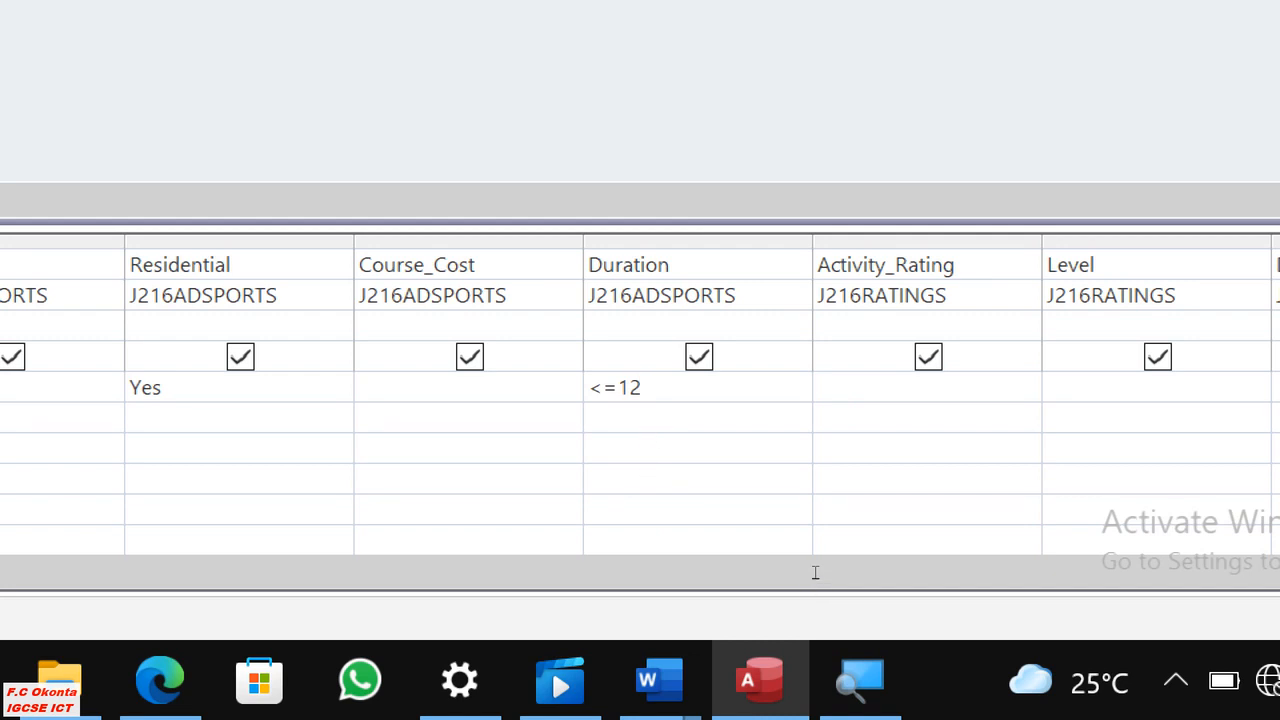
pyautogui.click(703, 384)
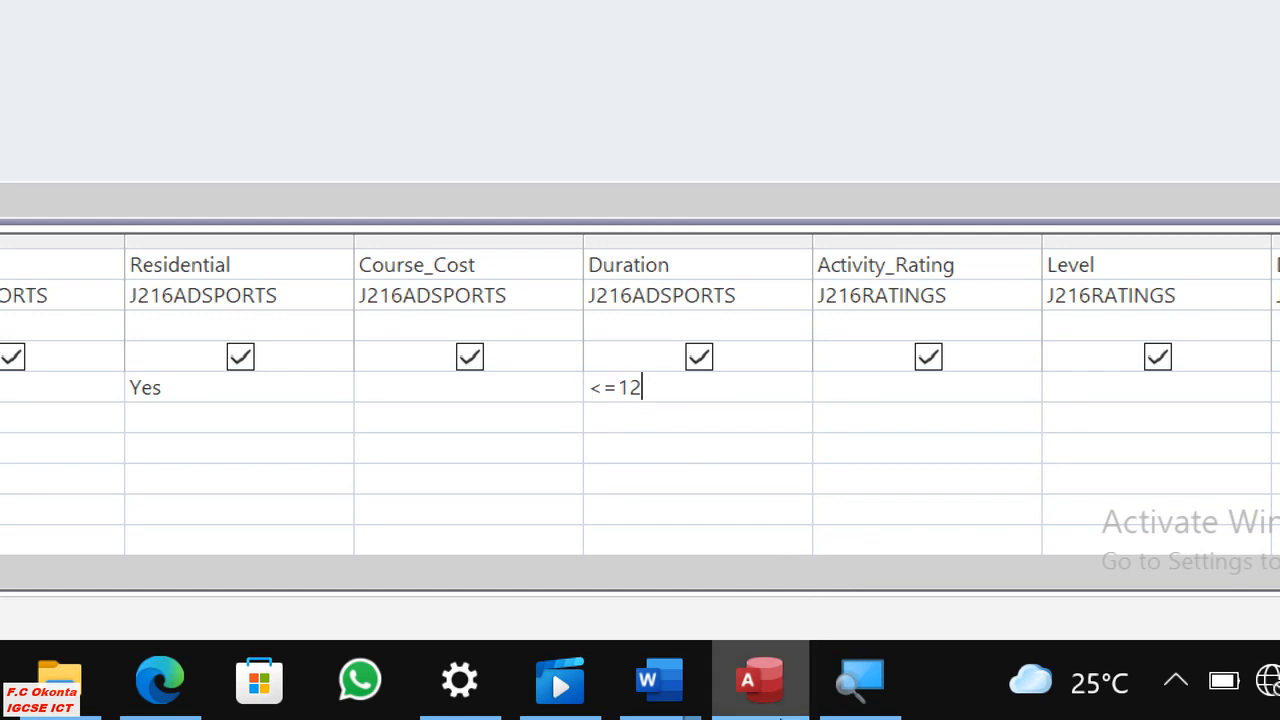
# Switch to the question paper in Edge and examine the condition that excludes activities located in Scotland.
pyautogui.click(152, 688)
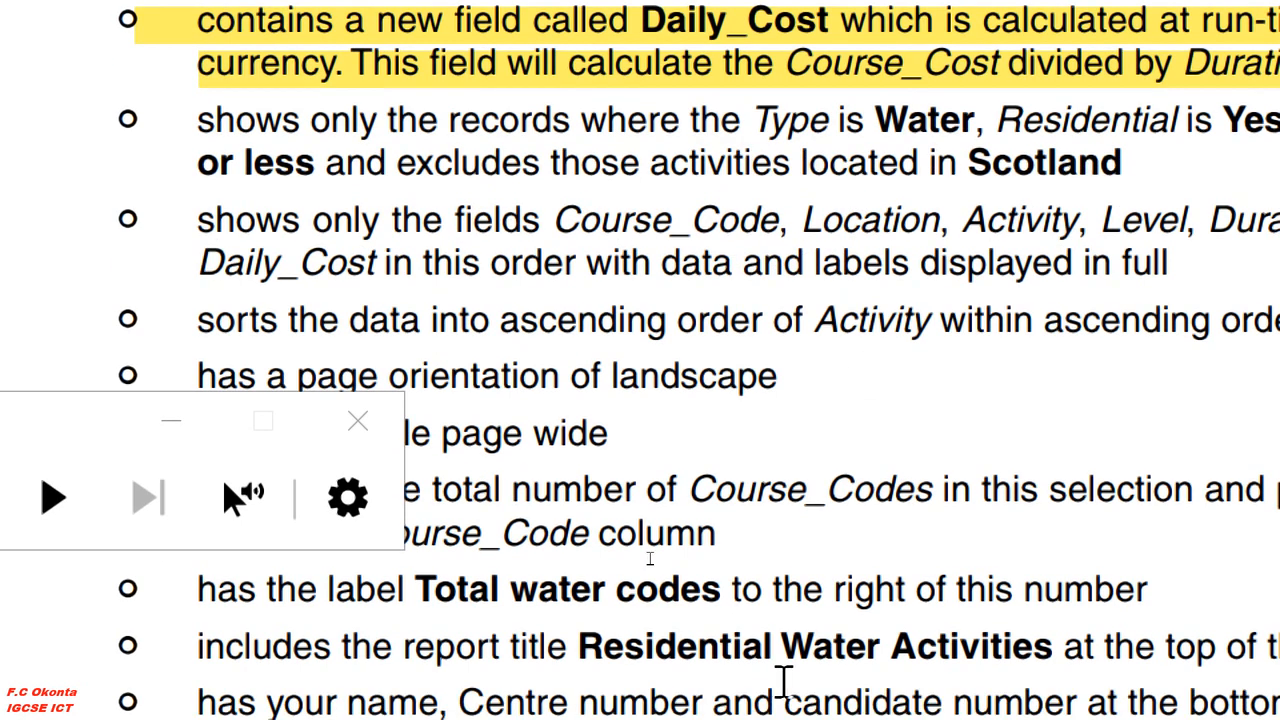
pyautogui.moveTo(802, 163); pyautogui.dragTo(930, 170)
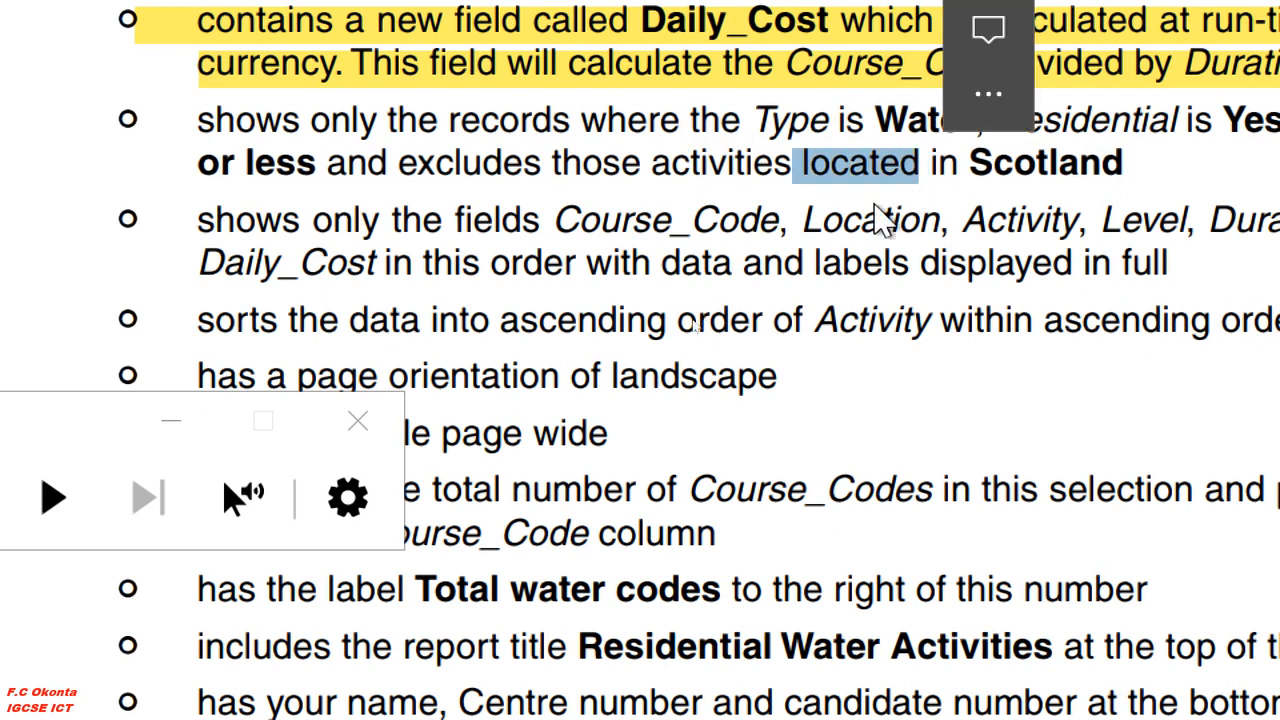
pyautogui.click(805, 200)
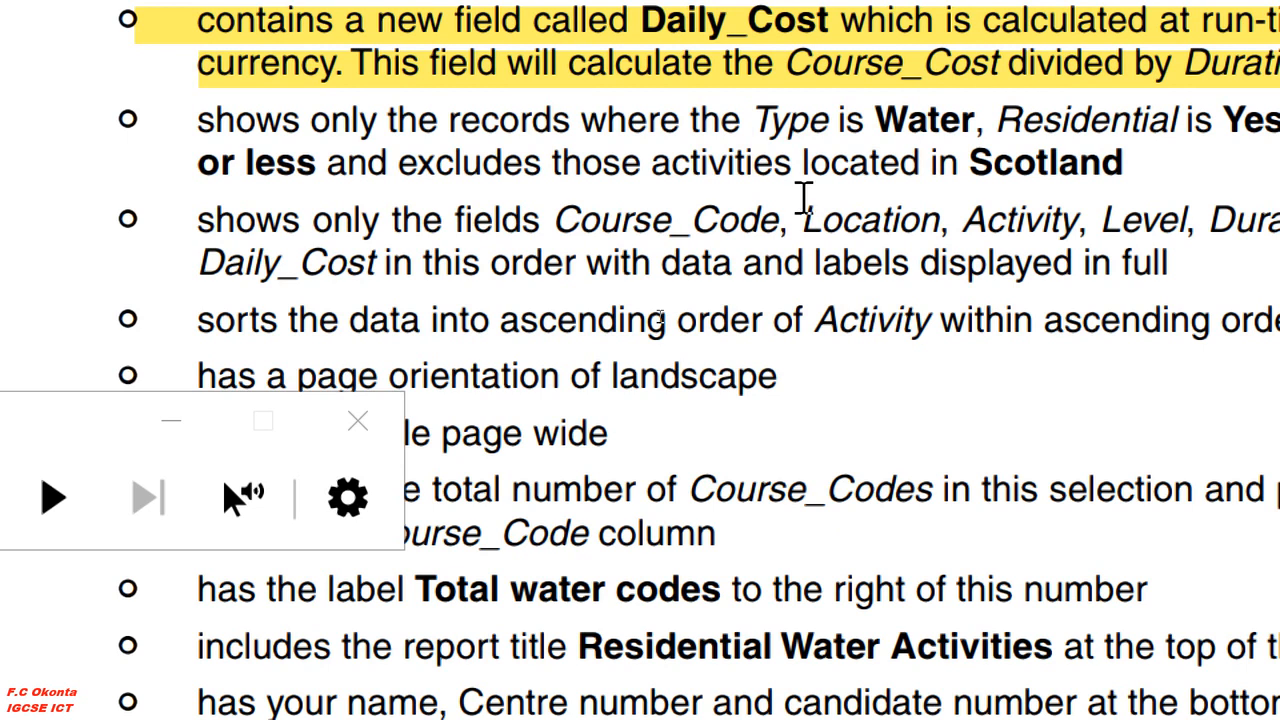
pyautogui.moveTo(901, 176); pyautogui.dragTo(918, 176)
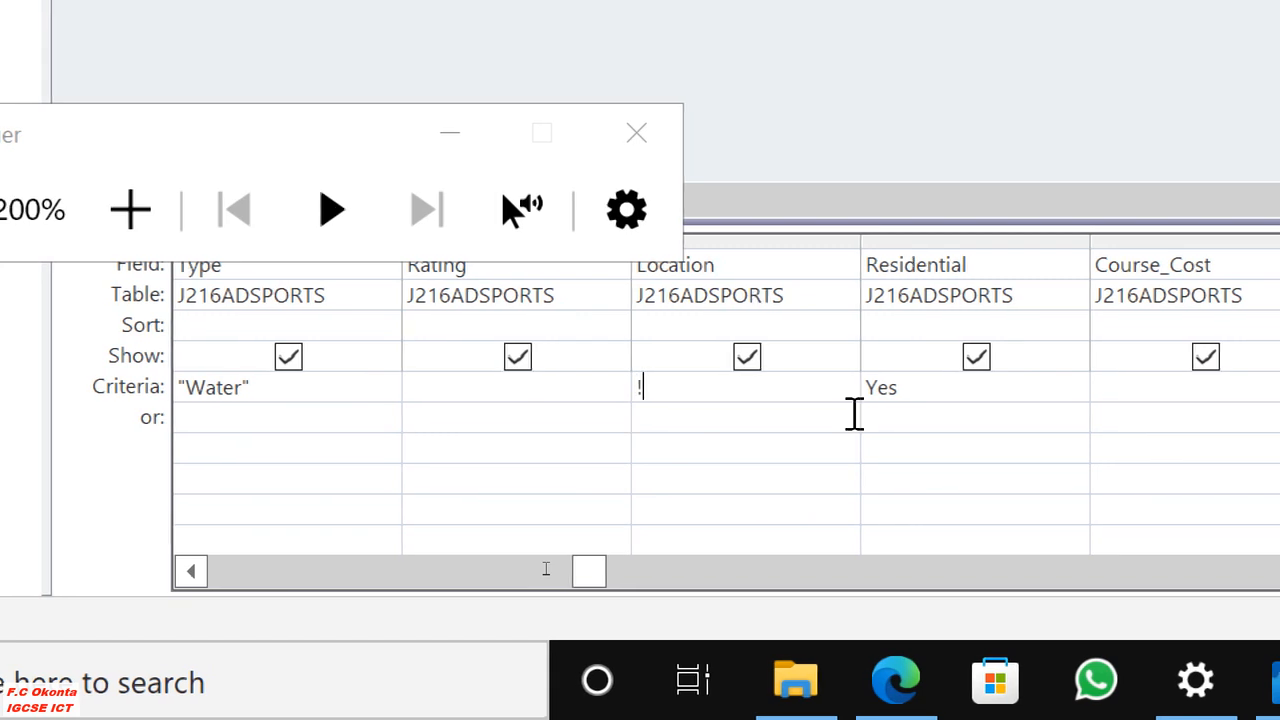
# Try to exclude Scotland in the Location field's criterion with the != operator.
pyautogui.write('=')
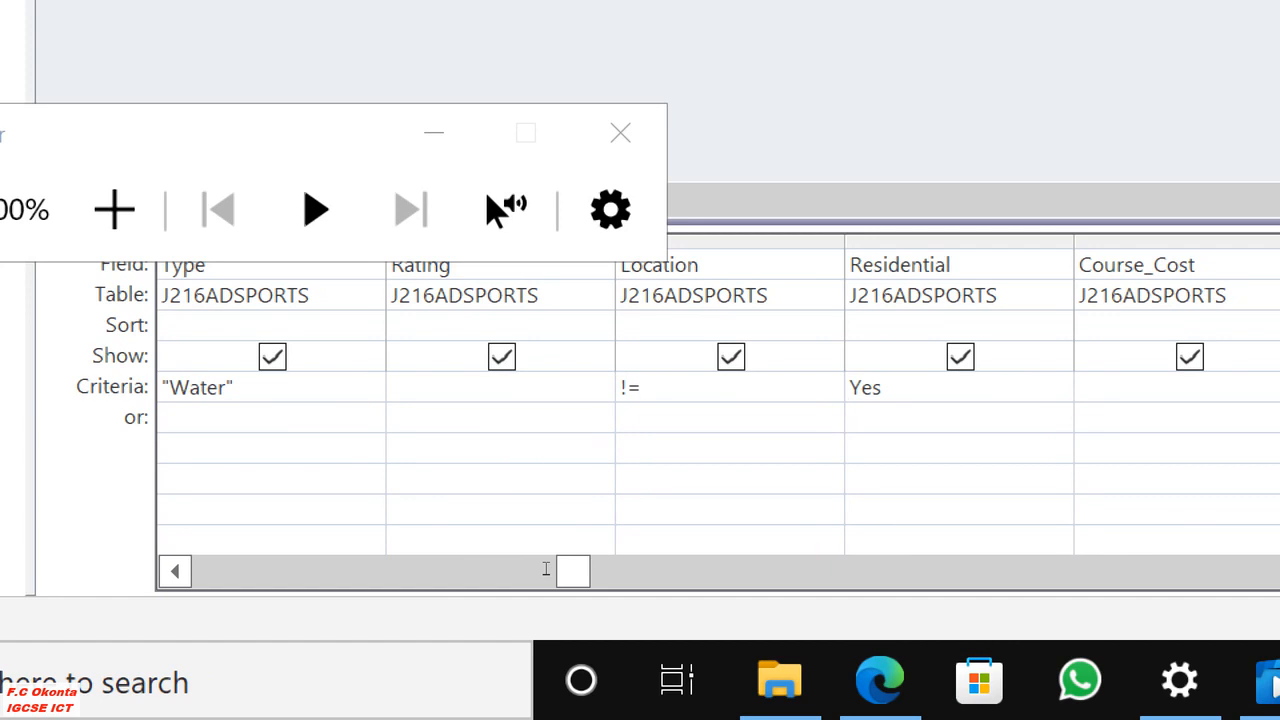
pyautogui.write('Sc')
pyautogui.press('BackSpace')
pyautogui.press('BackSpace')
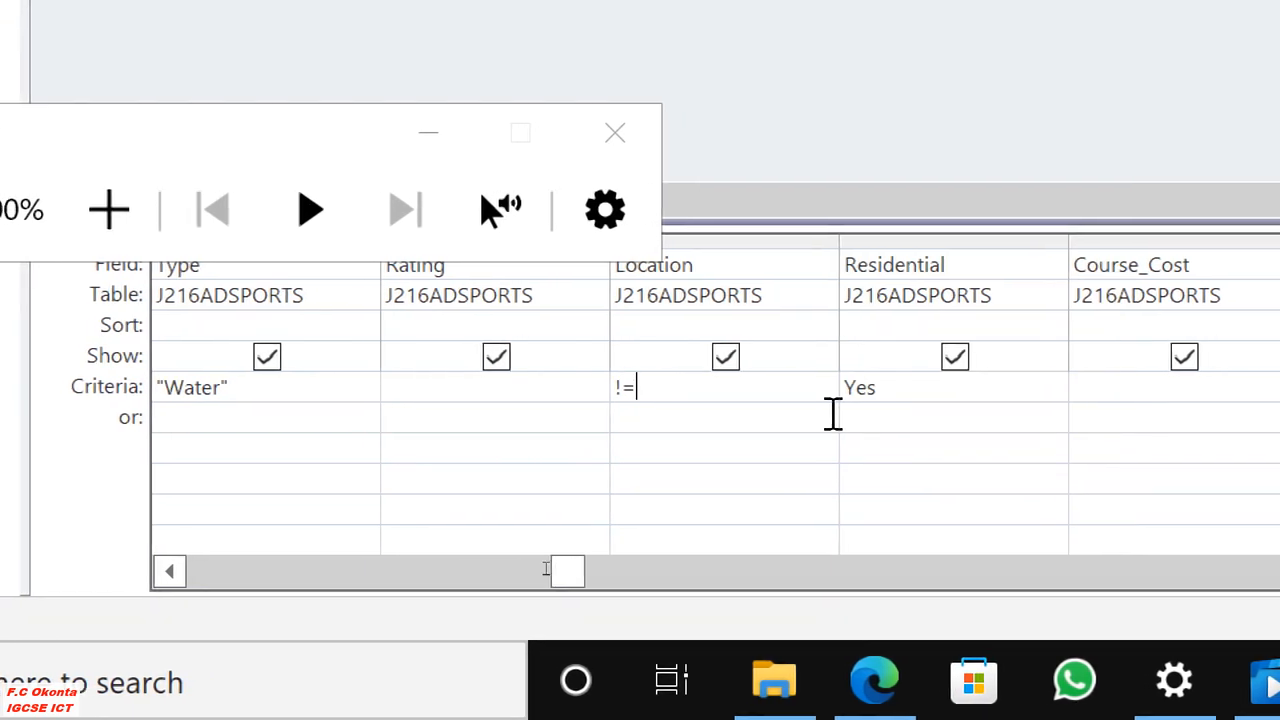
pyautogui.write('Scot')
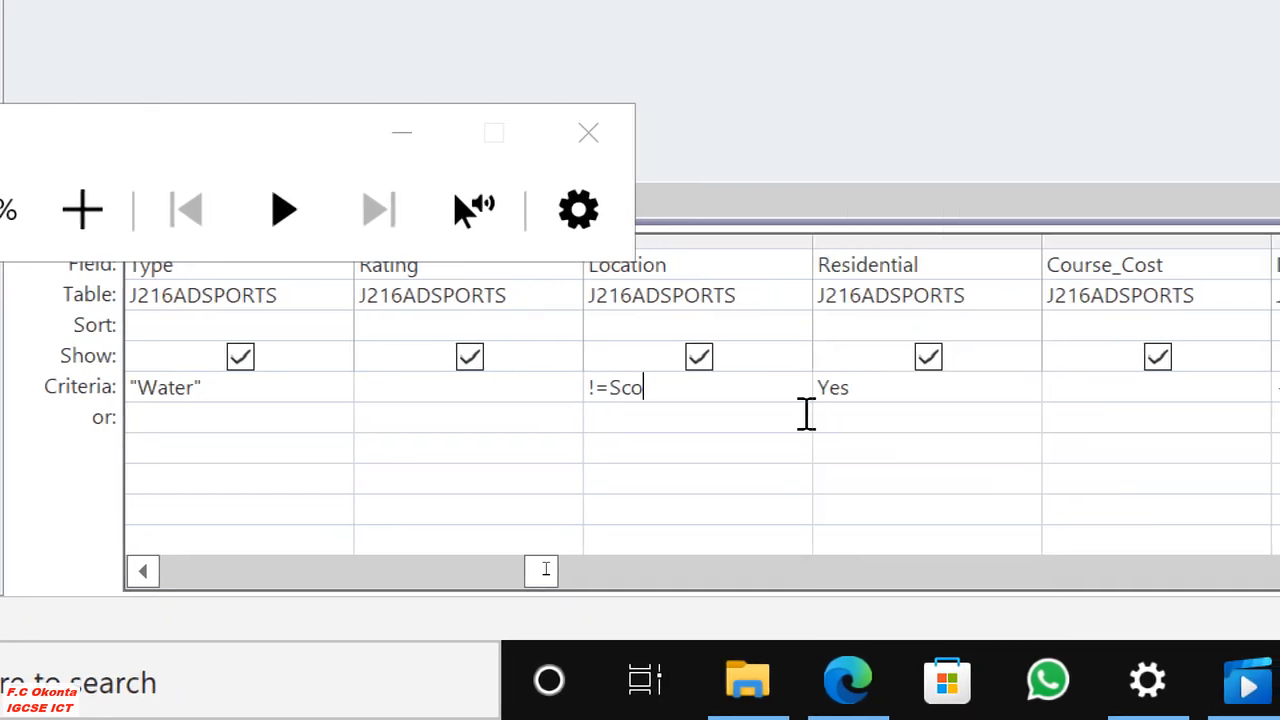
pyautogui.press('BackSpace')
pyautogui.press('BackSpace')
pyautogui.press('BackSpace')
pyautogui.press('BackSpace')
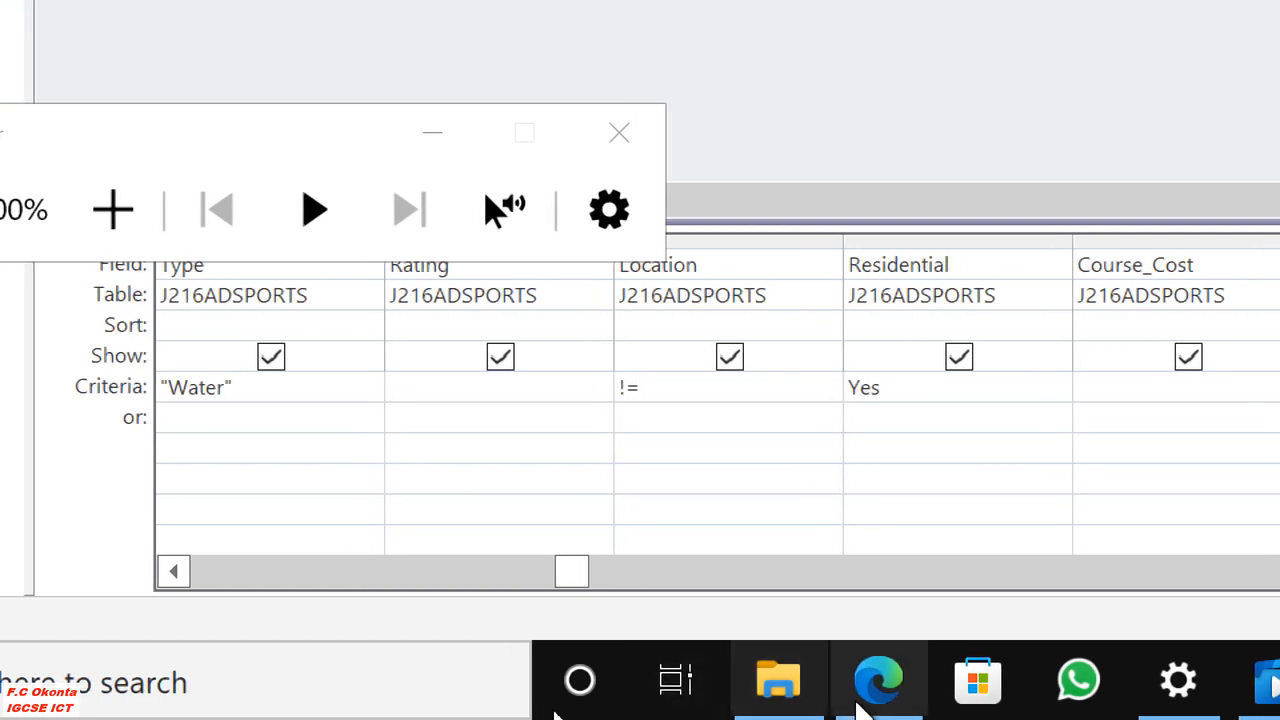
# Switch to the question paper in Edge and select the word Scotland to check the spelling of the excluded location.
pyautogui.click(888, 692)
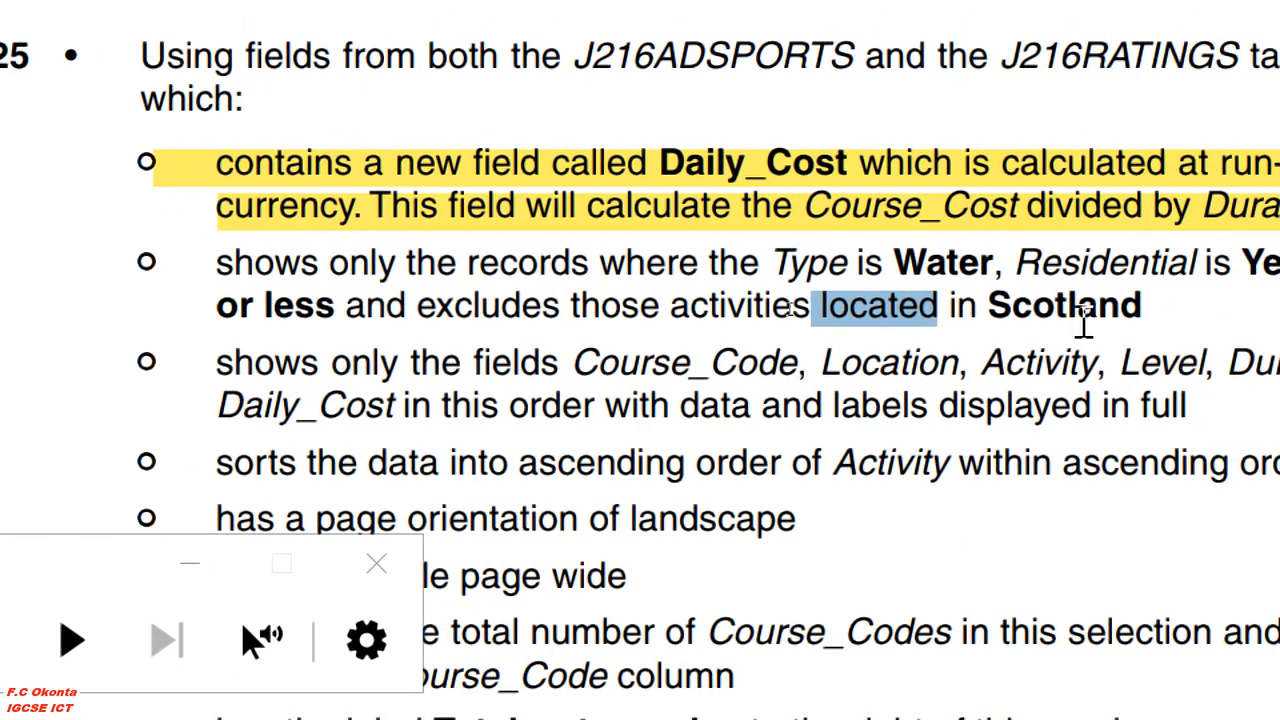
pyautogui.moveTo(1140, 312); pyautogui.dragTo(990, 318)
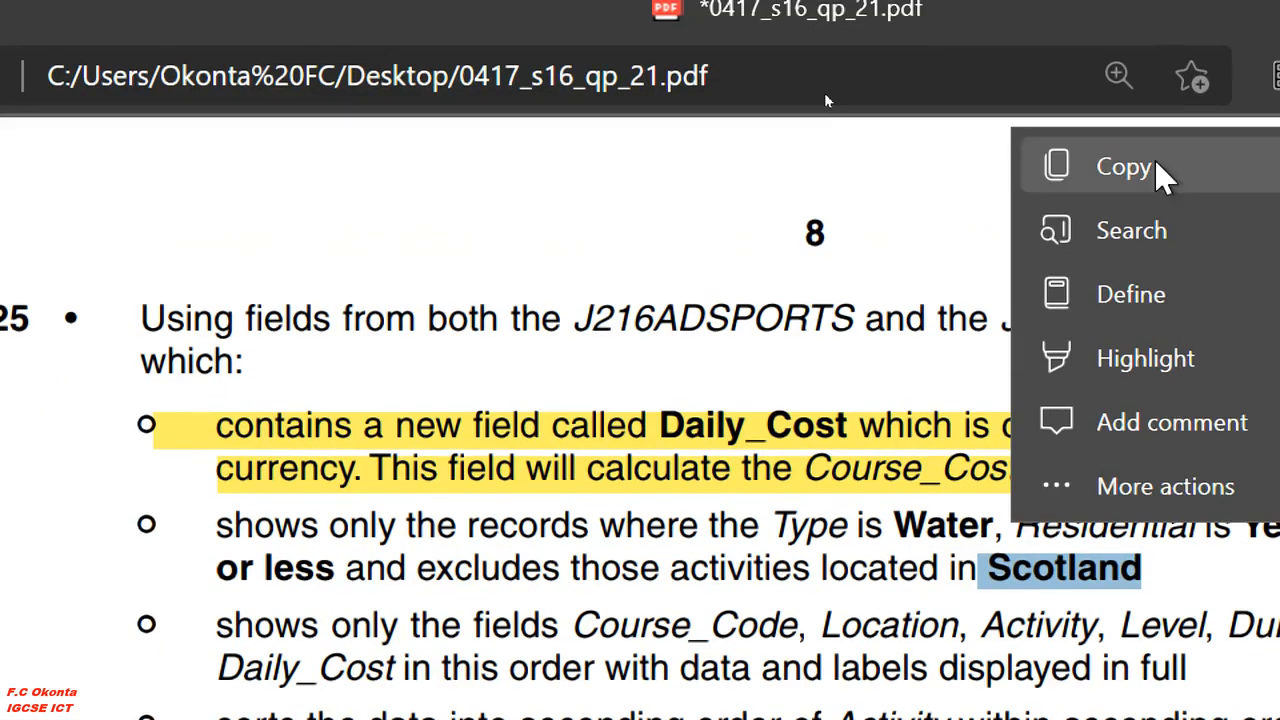
pyautogui.click(1158, 168)
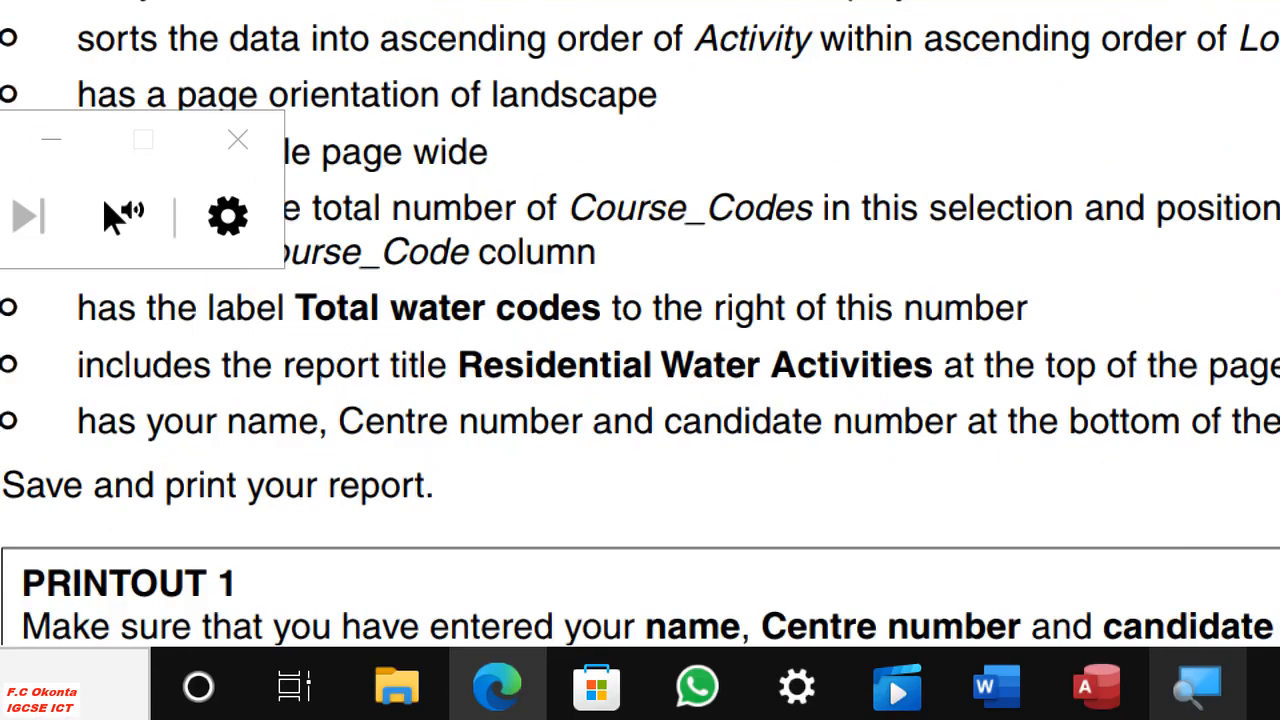
# Return to Access and complete the Location field's criterion as !=Scotland.
pyautogui.click(1096, 688)
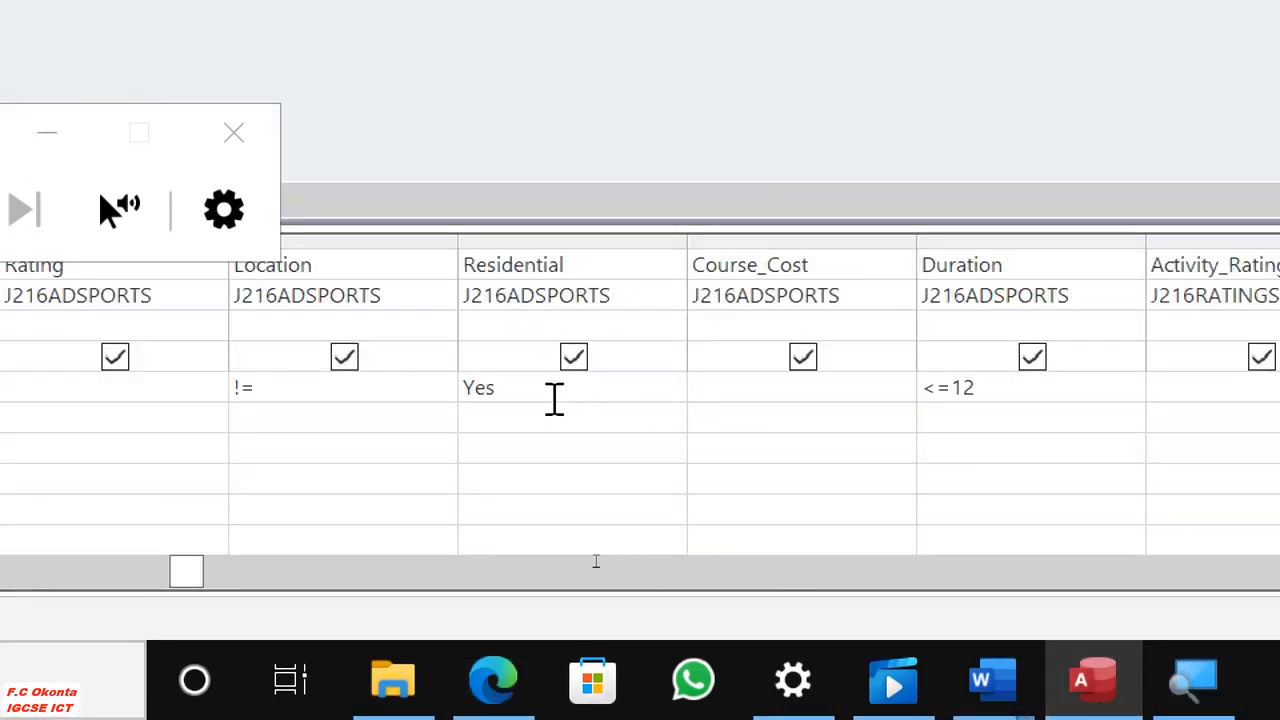
pyautogui.click(271, 385)
pyautogui.write('Scotland')
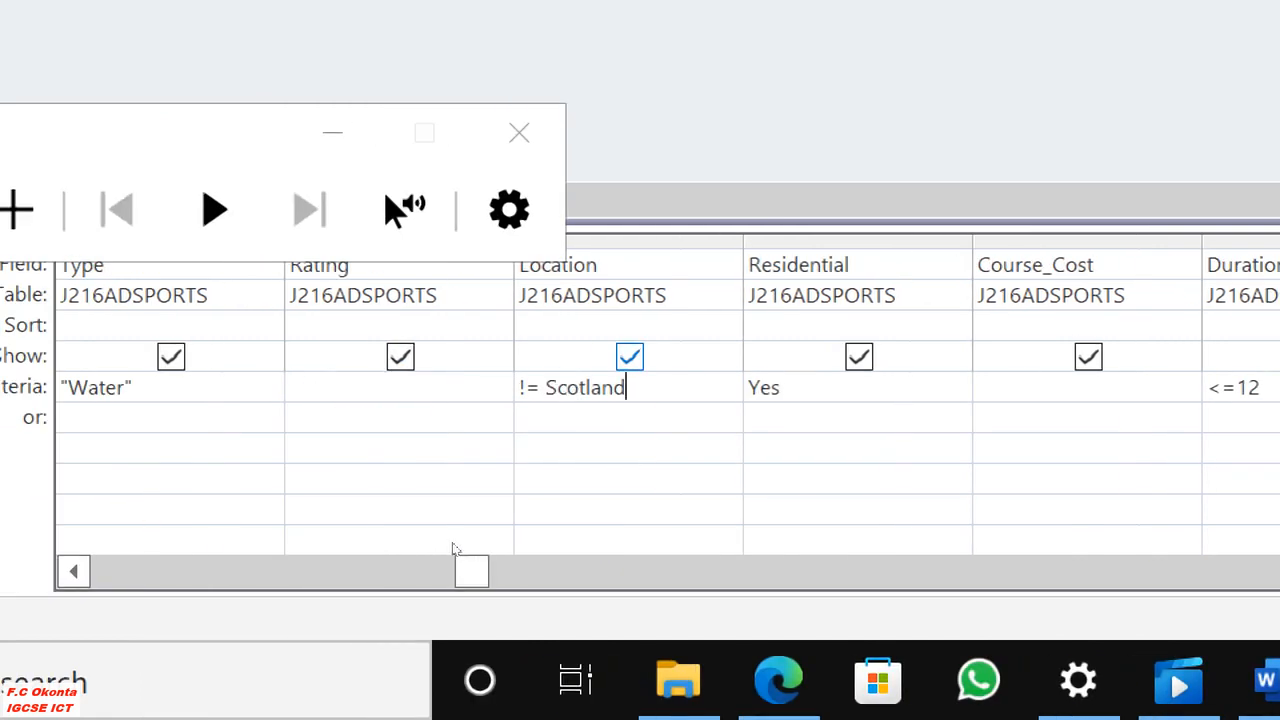
pyautogui.click(566, 420)
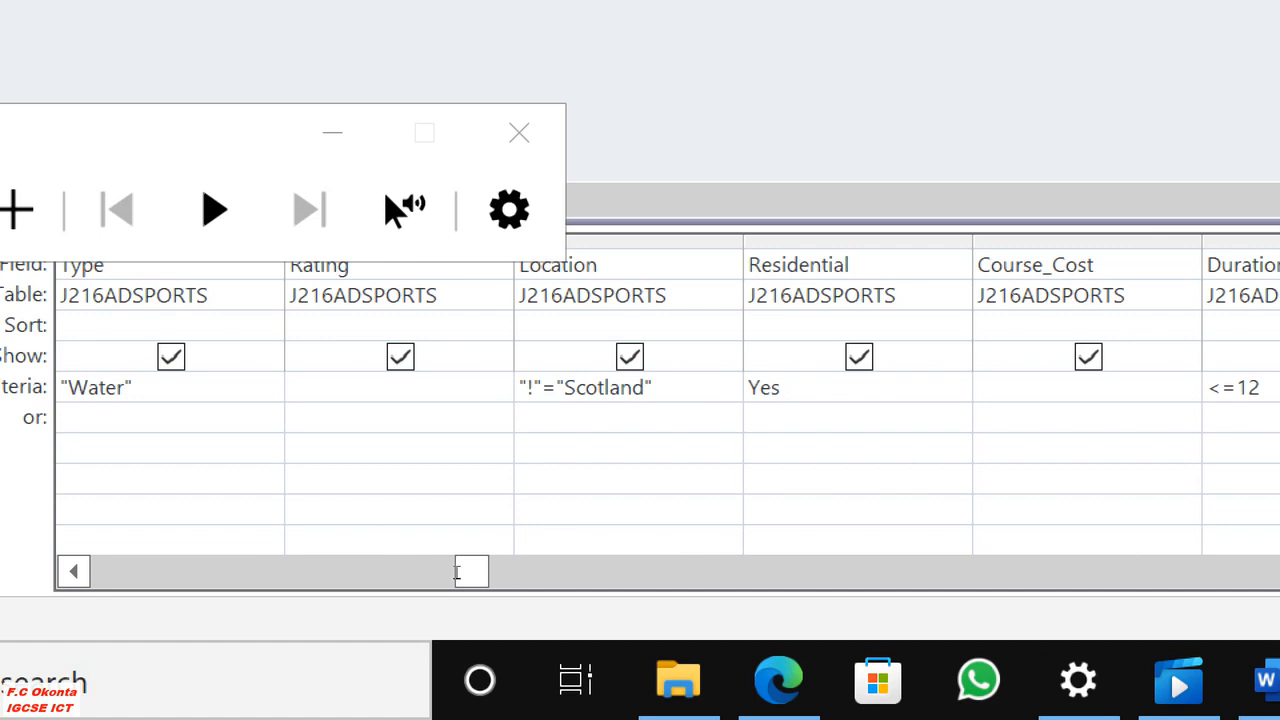
# Change the Location field's criterion to Not "Scotland".
pyautogui.click(556, 388)
pyautogui.press('BackSpace')
pyautogui.press('BackSpace')
pyautogui.press('BackSpace')
pyautogui.press('BackSpace')
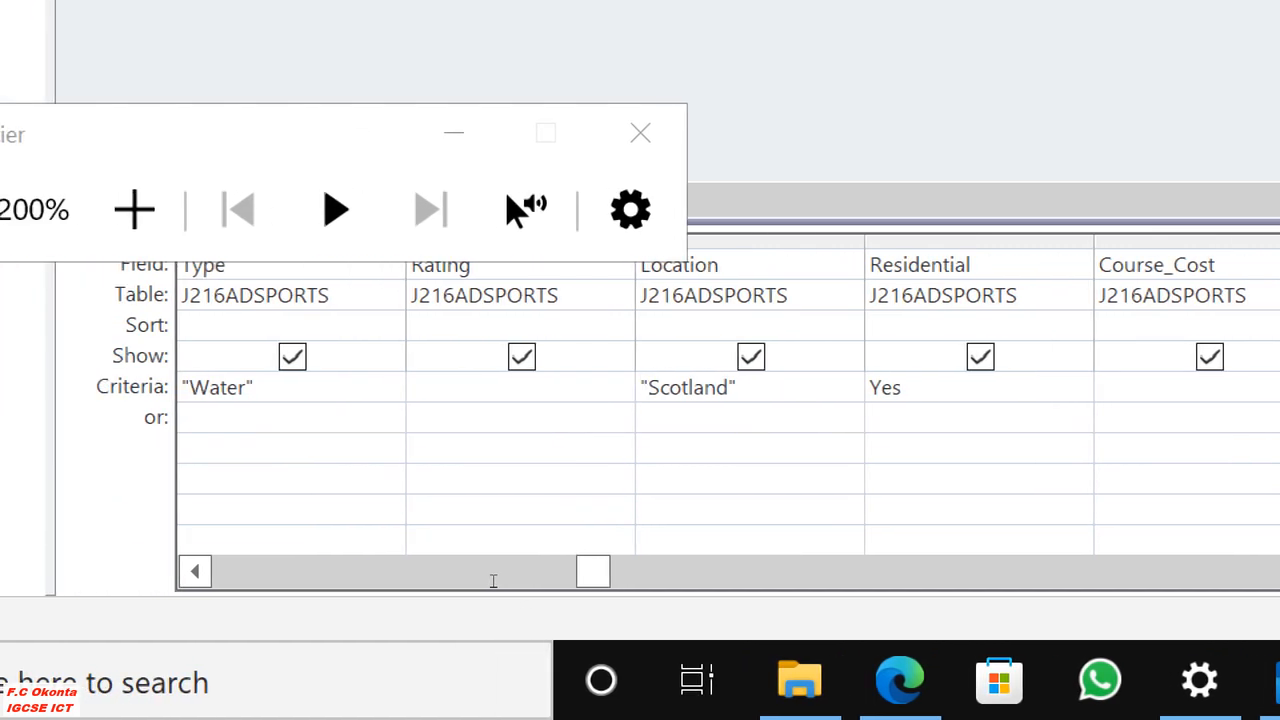
pyautogui.press('Delete')
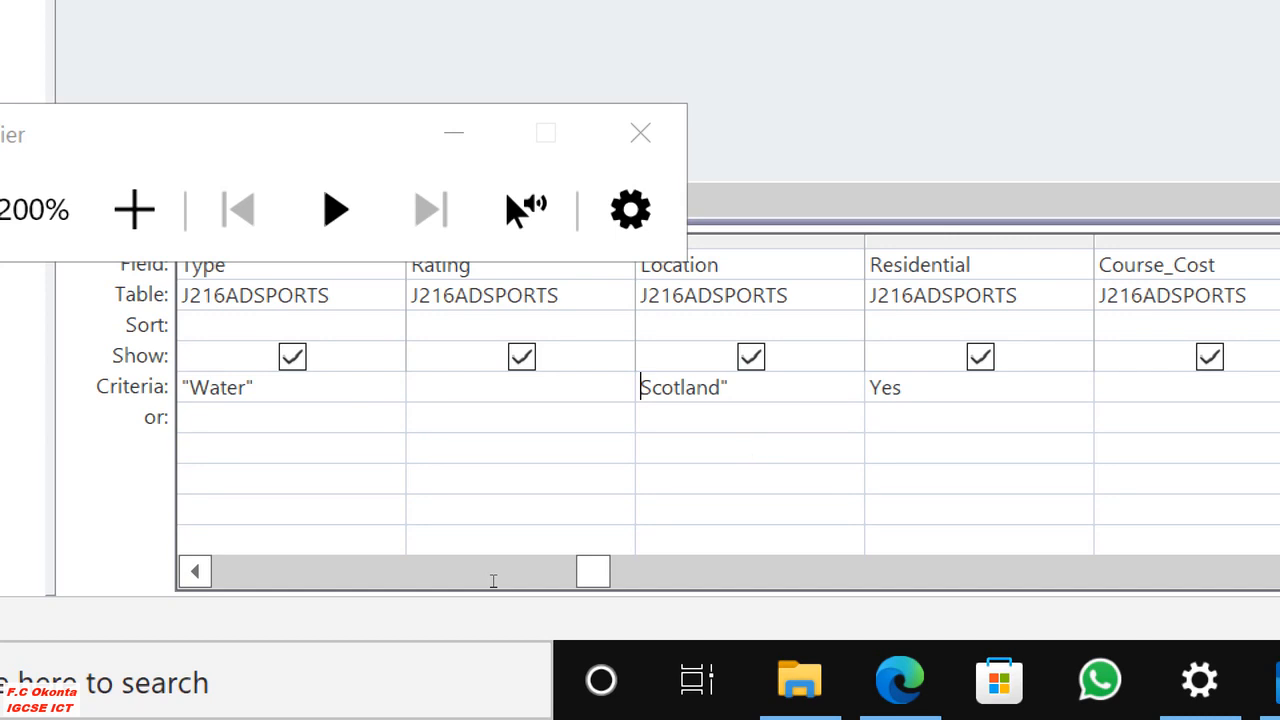
pyautogui.write('N')
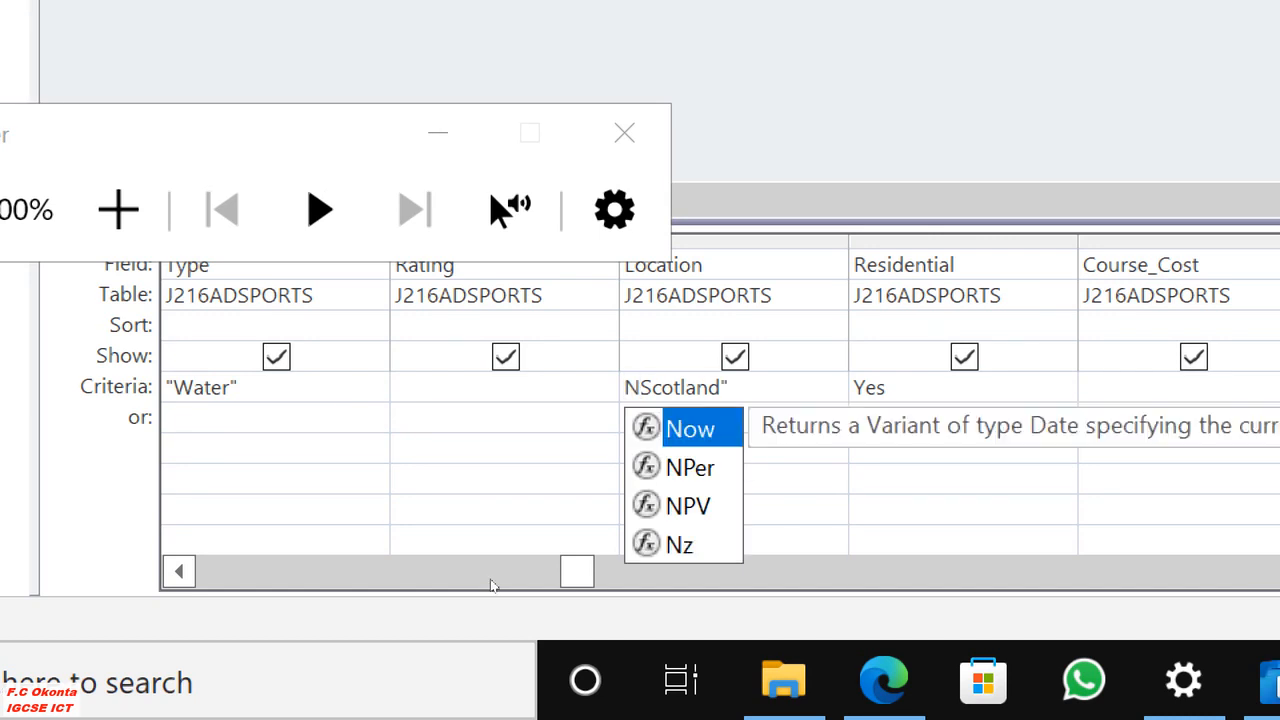
pyautogui.write('OT')
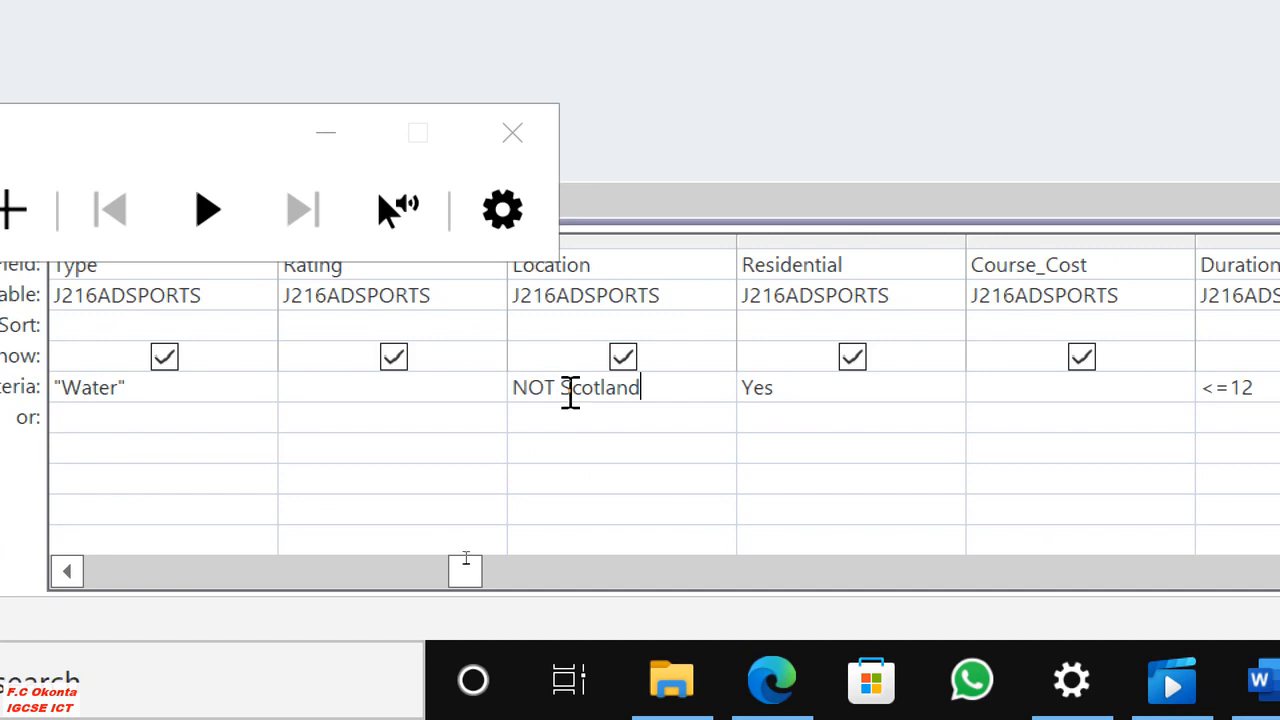
pyautogui.click(561, 437)
# Review the remaining question 25 requirements in Edge with the Magnifier window minimised, and return to the query in Access.
pyautogui.click(798, 686)
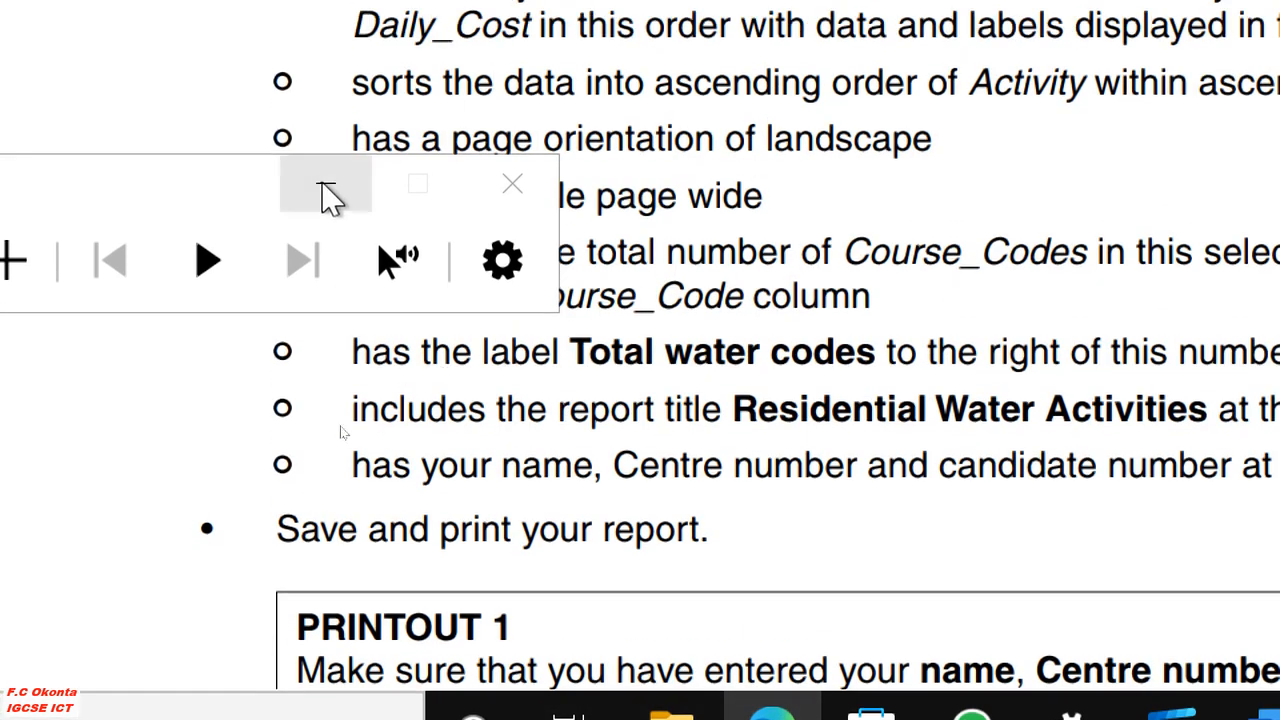
pyautogui.click(325, 133)
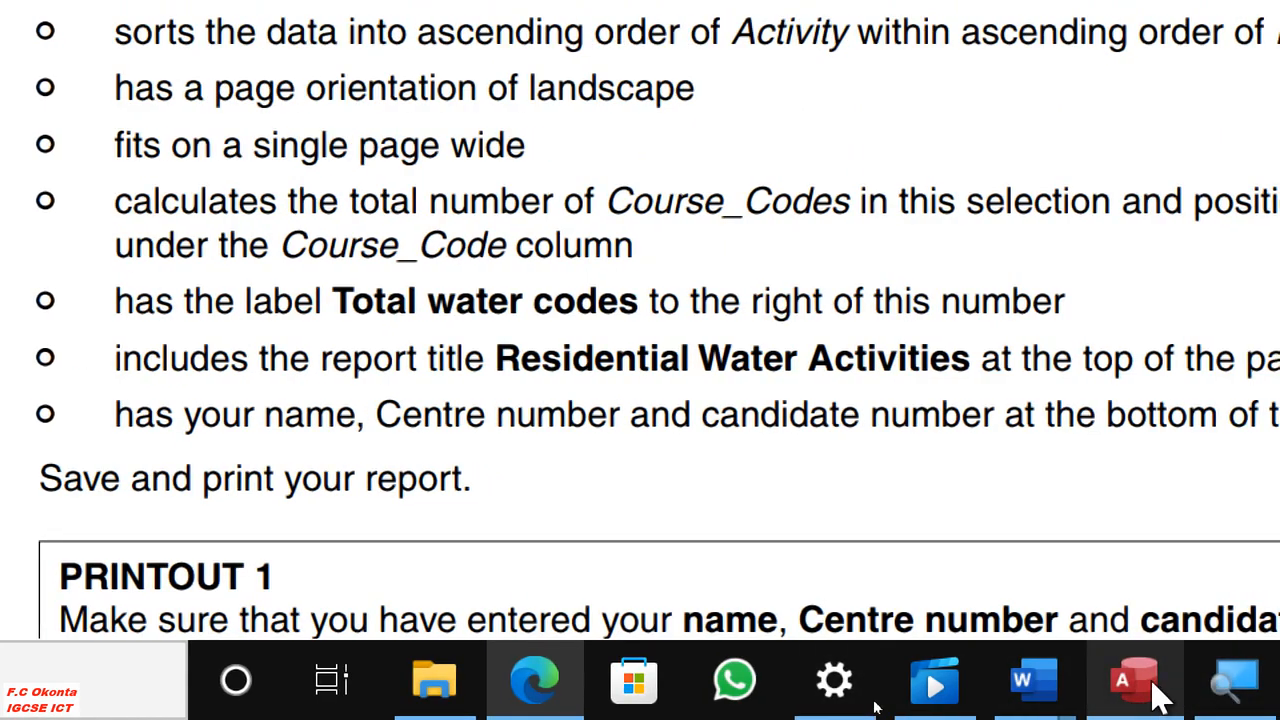
pyautogui.click(1151, 686)
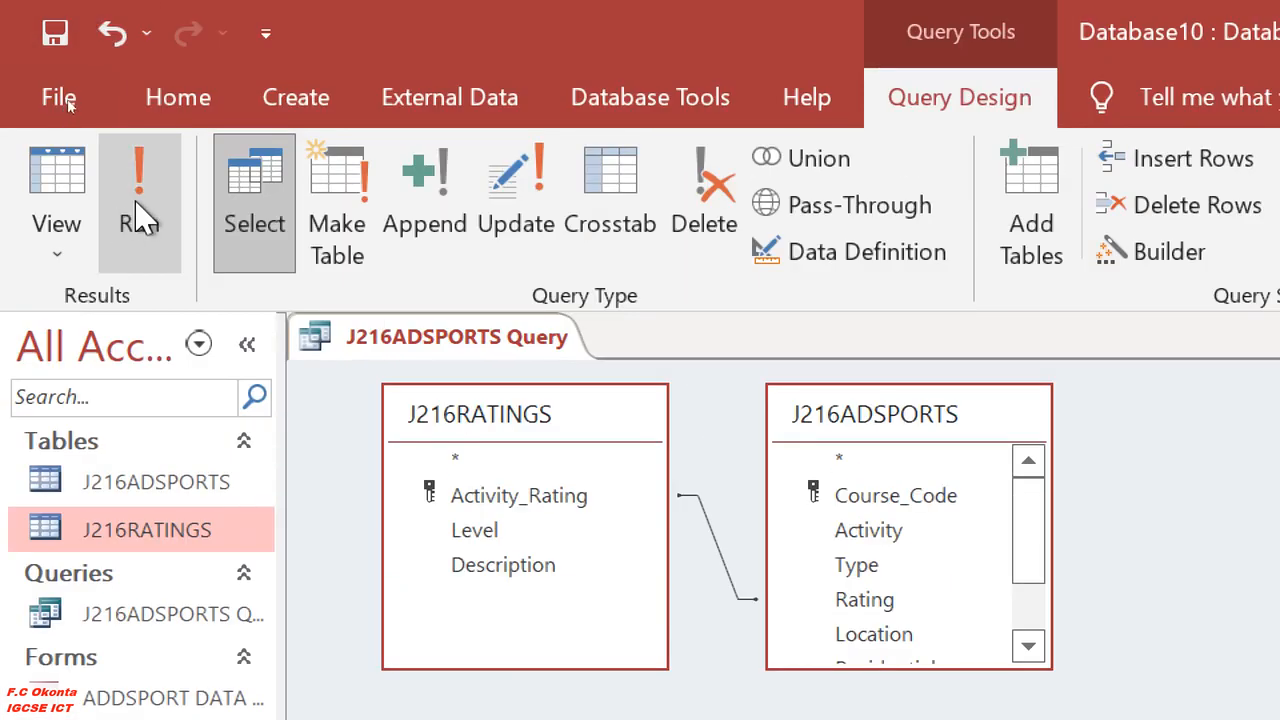
# Run the query and examine its records, compare them with the question 25 requirements in Edge, and return to Access.
pyautogui.click(137, 214)
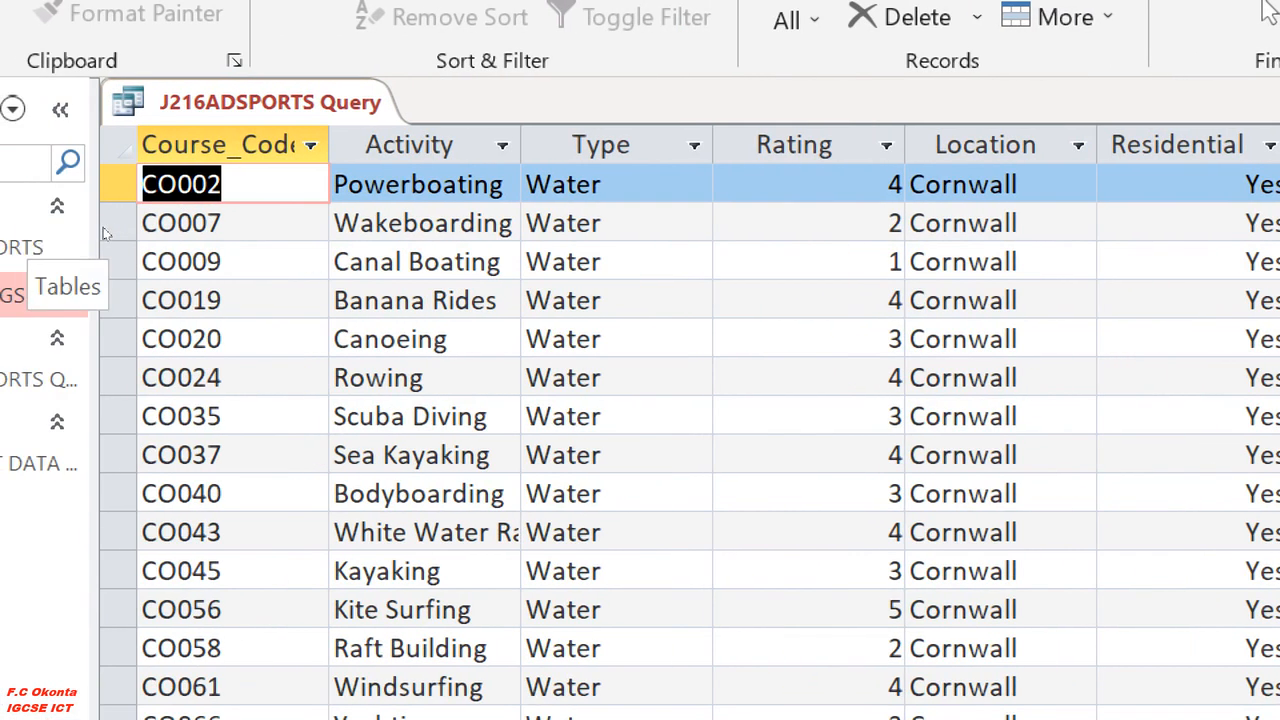
pyautogui.scroll(-7, 457, 339)
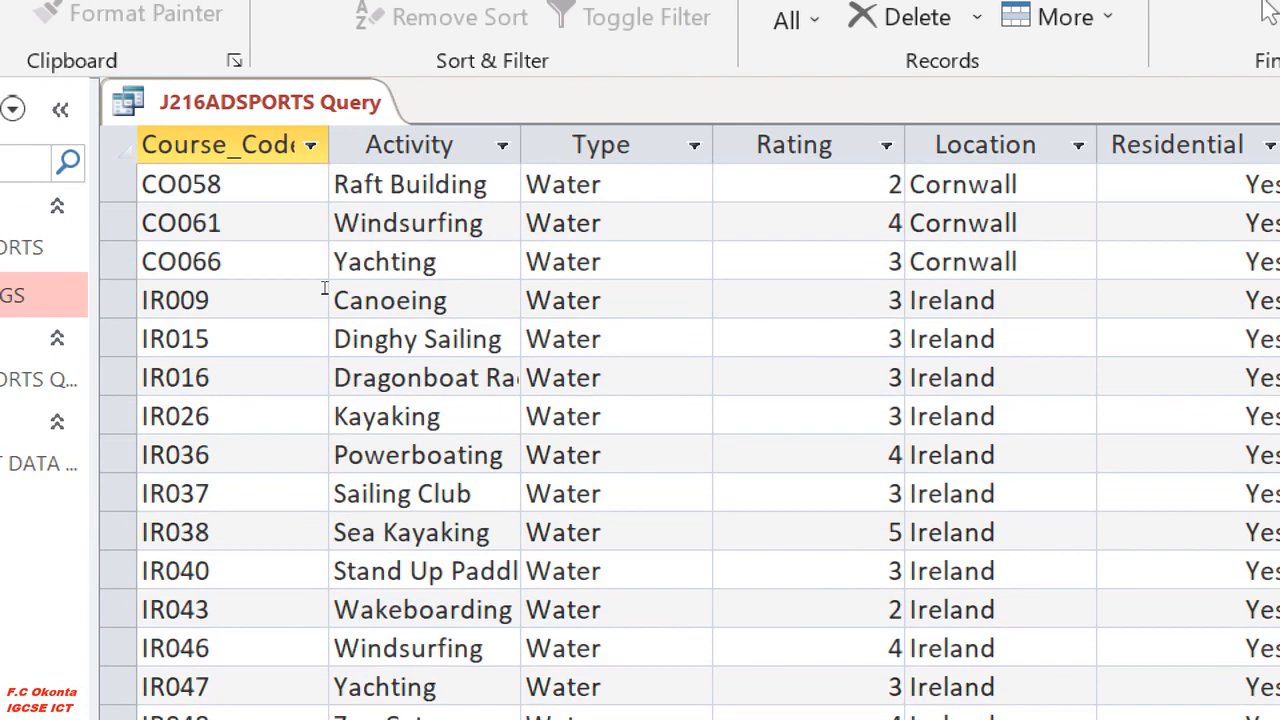
pyautogui.scroll(-4, 459, 339)
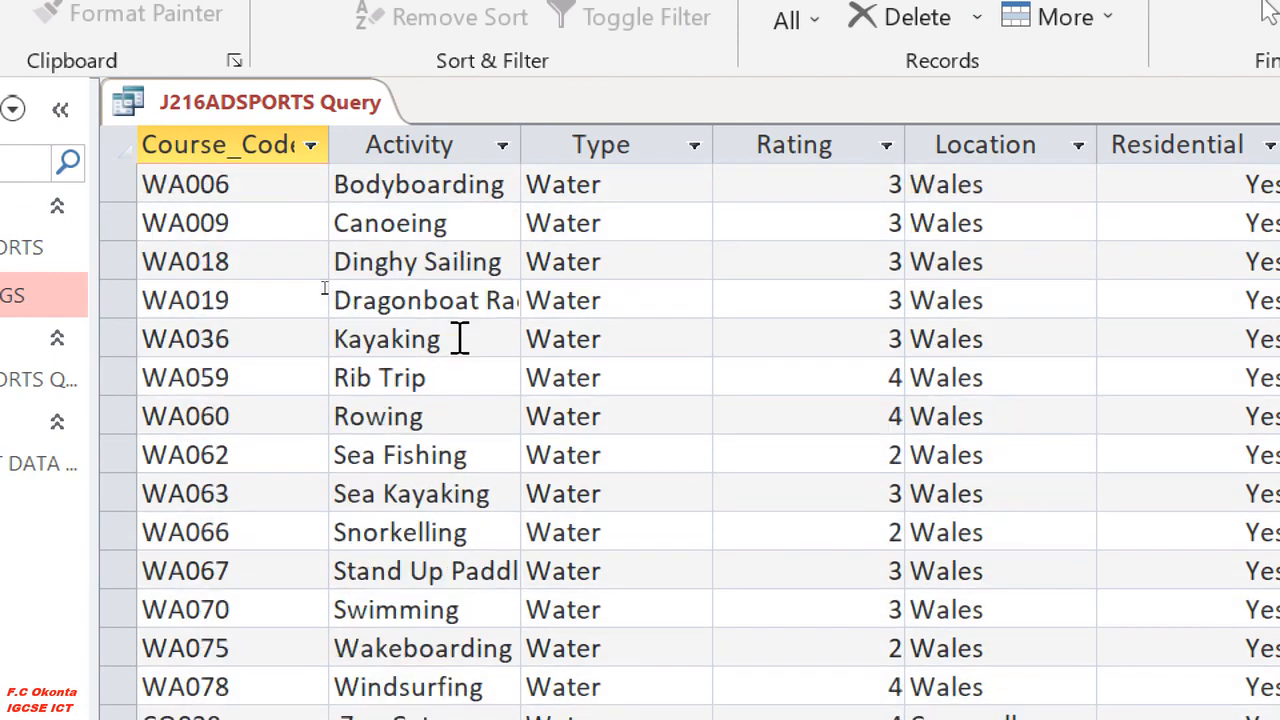
pyautogui.scroll(5, 459, 339)
pyautogui.scroll(5, 460, 320)
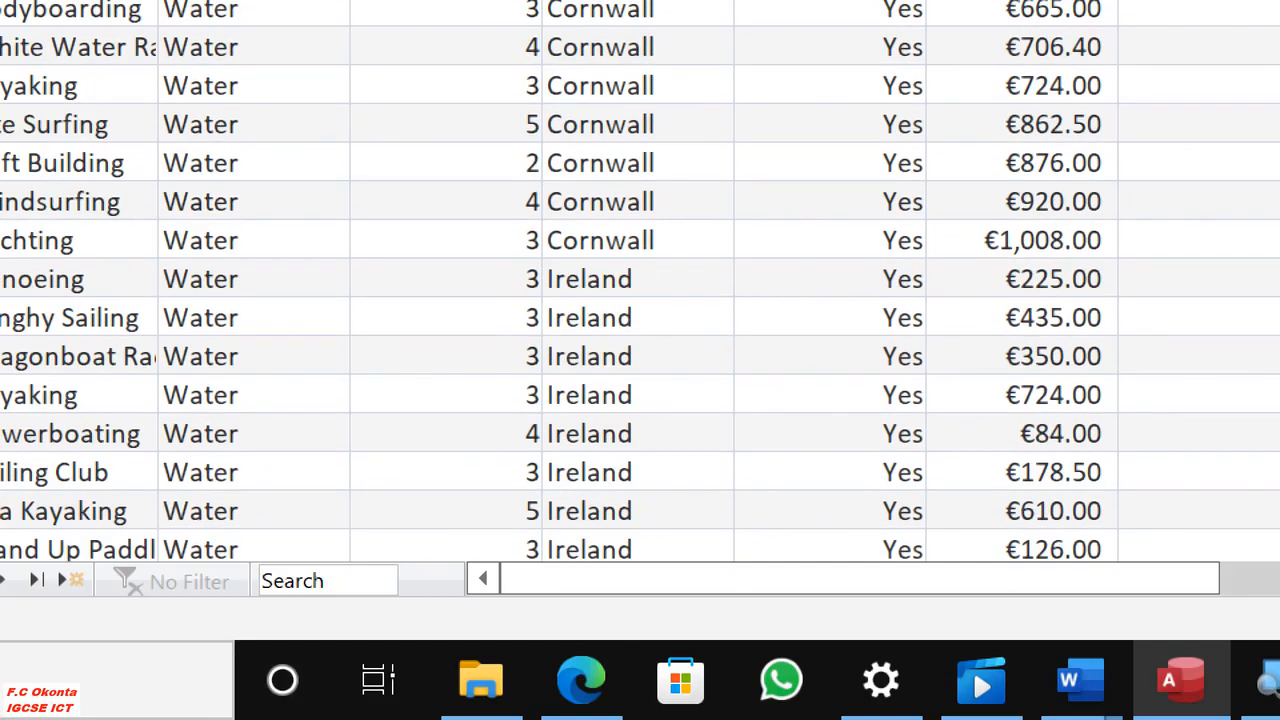
pyautogui.click(577, 686)
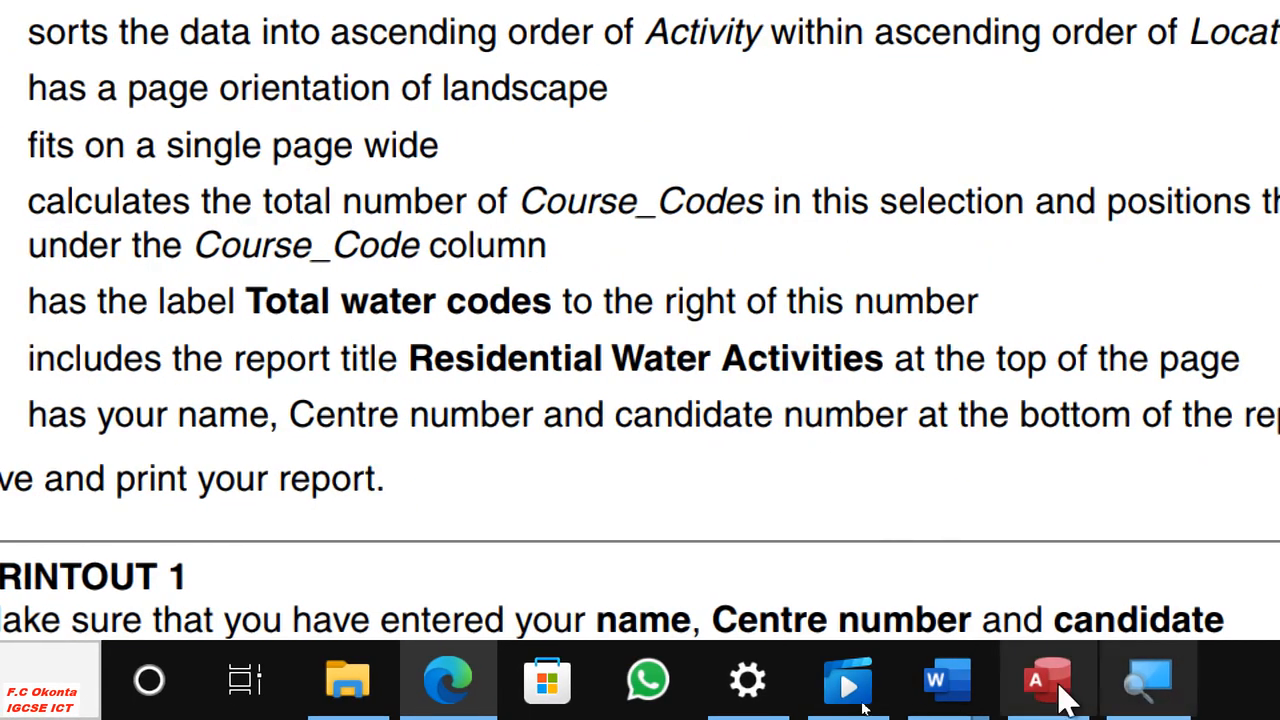
pyautogui.click(1063, 678)
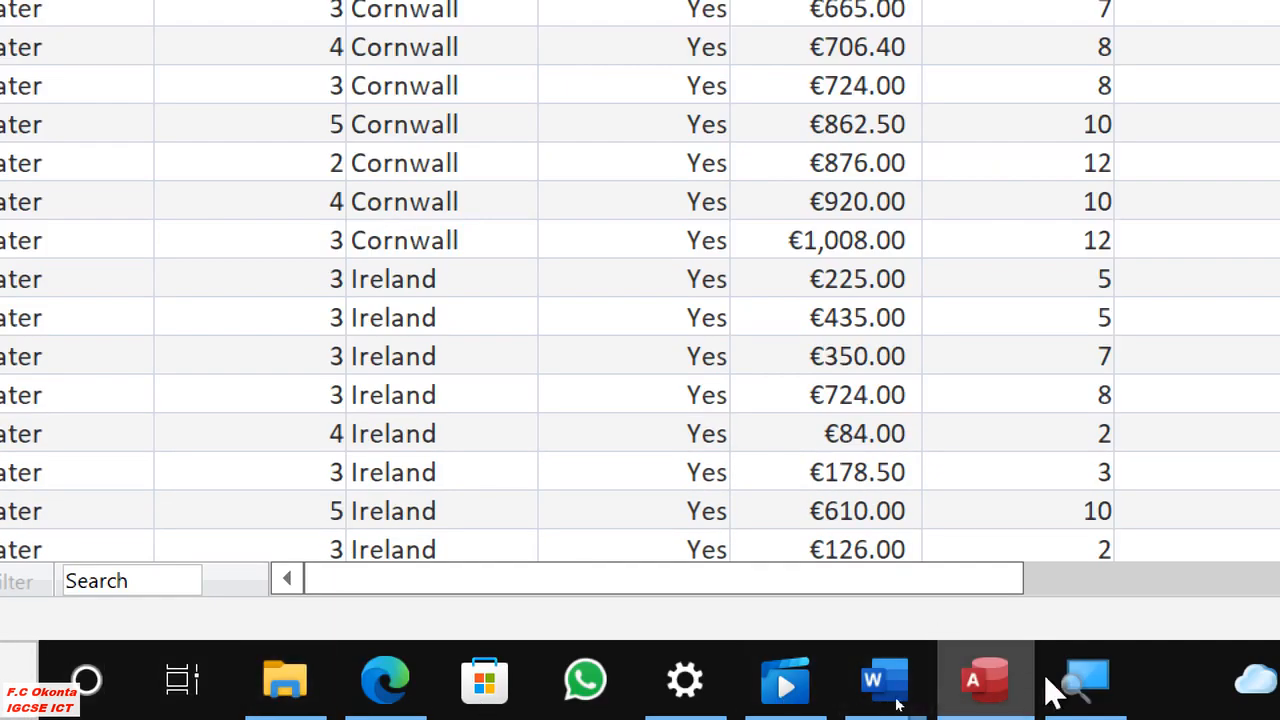
# Zoom the Magnifier out to show the full screen and close the J216ADSPORTS Query.
pyautogui.click(1086, 684)
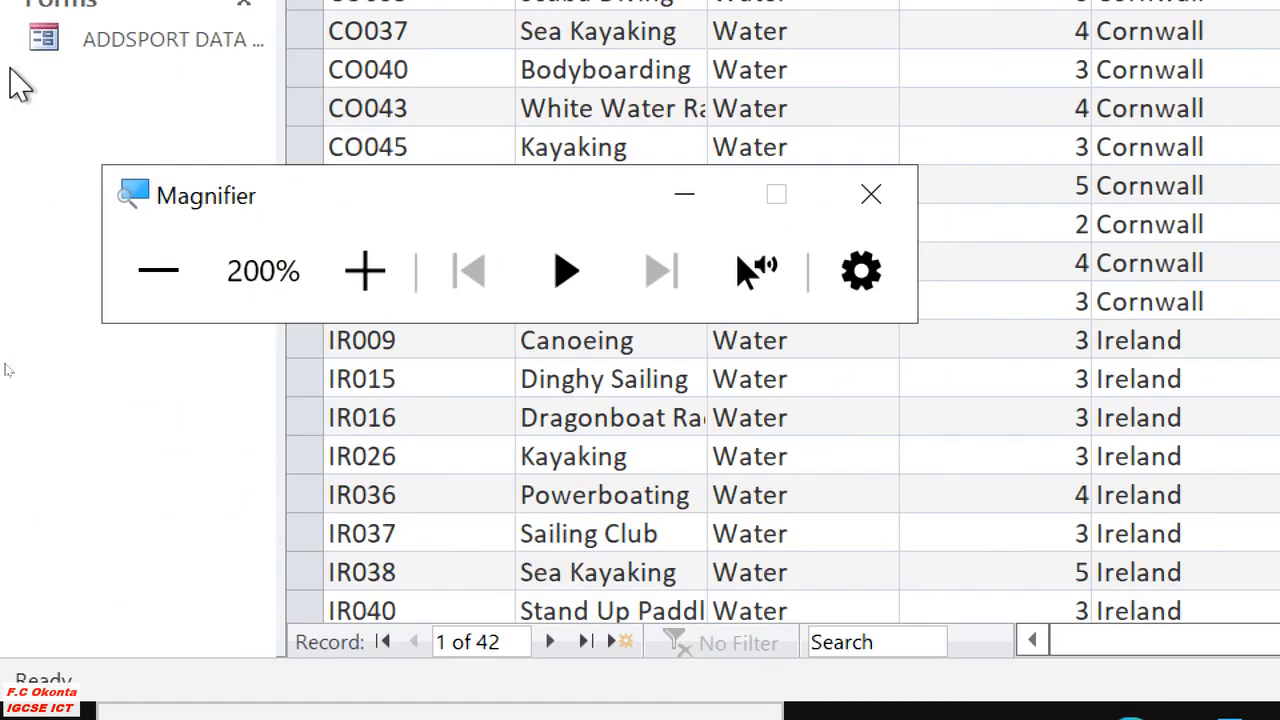
pyautogui.click(163, 276)
pyautogui.click(361, 429)
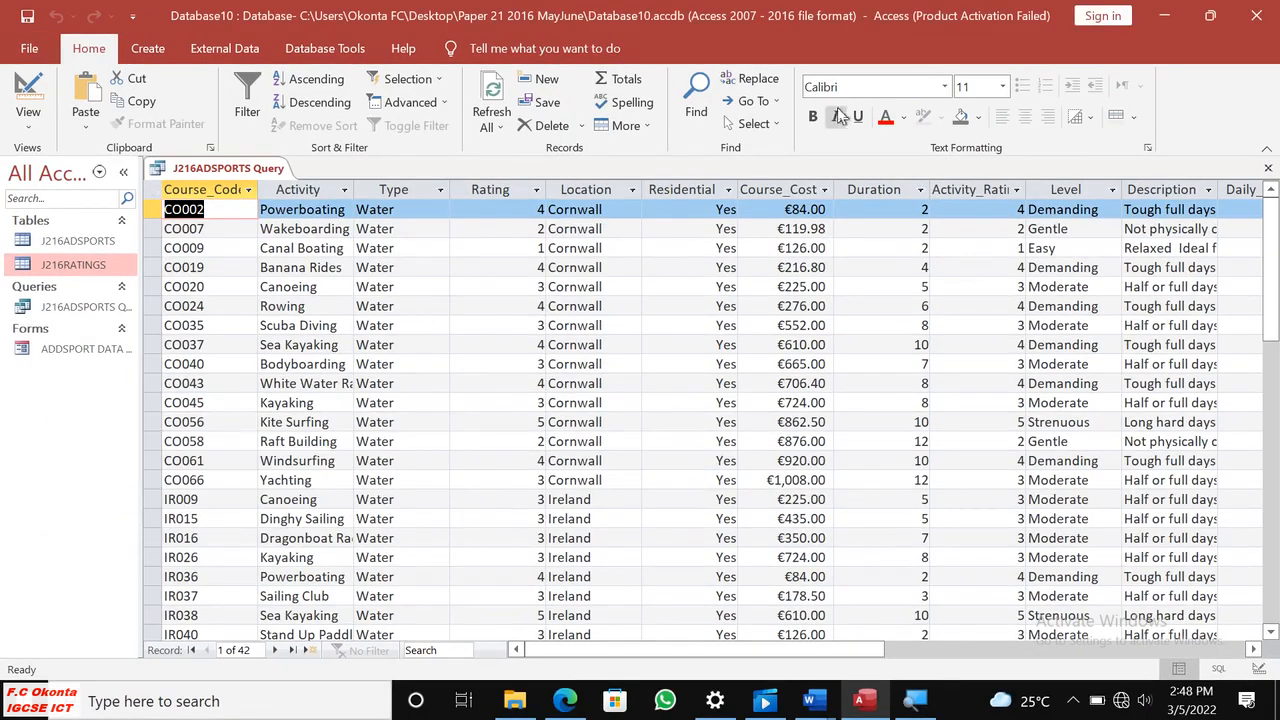
pyautogui.moveTo(1272, 287); pyautogui.dragTo(1230, 250)
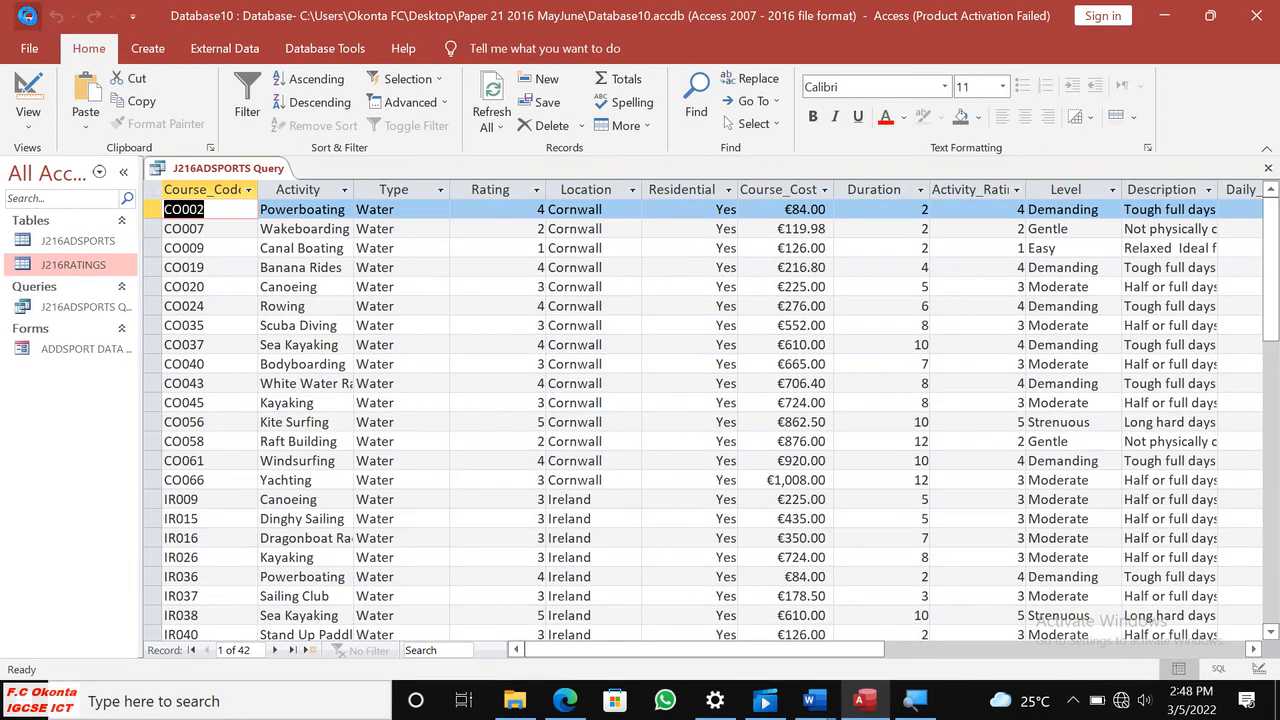
pyautogui.rightClick(218, 169)
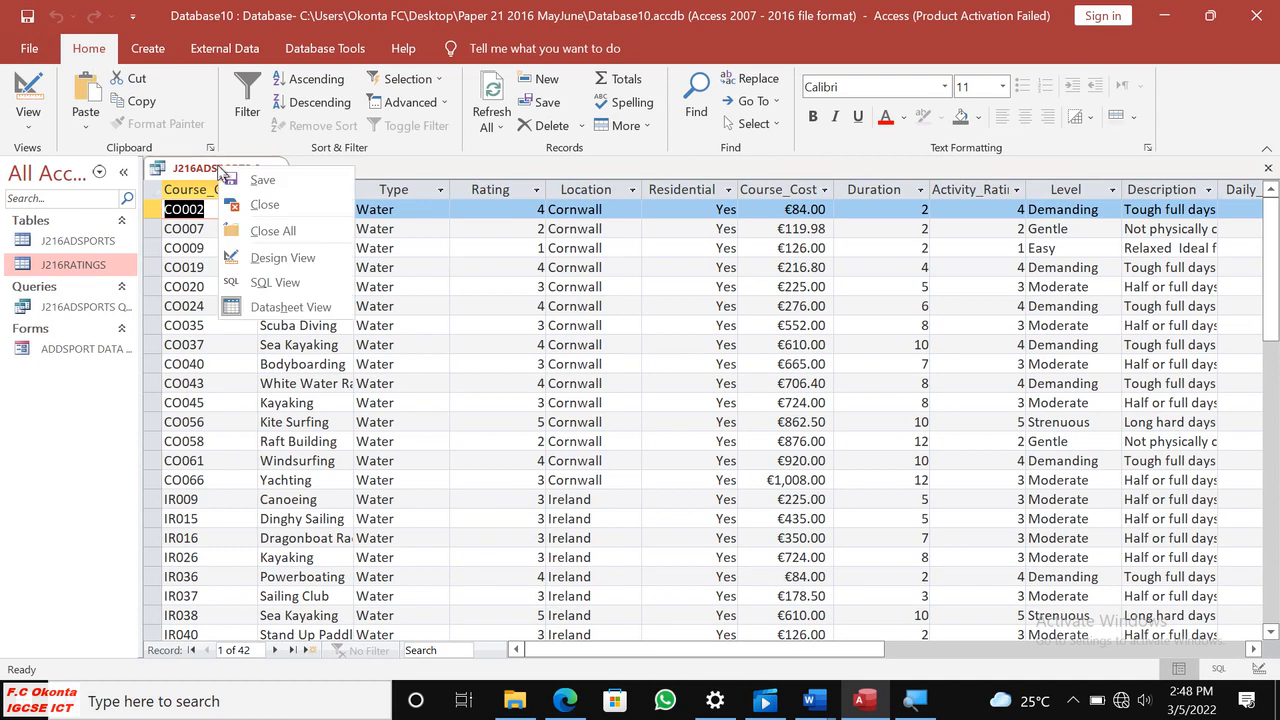
pyautogui.click(284, 206)
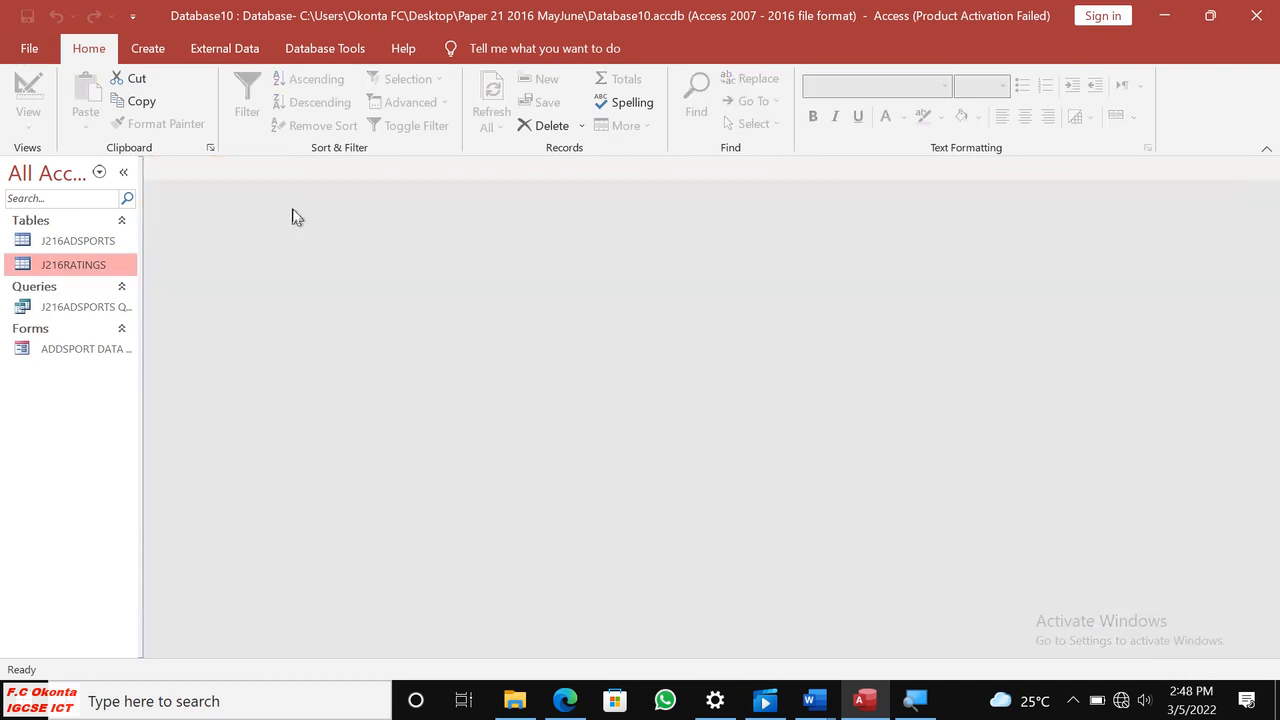
# Start the Report Wizard and choose Query: J216ADSPORTS Query as the report's source.
pyautogui.click(148, 48)
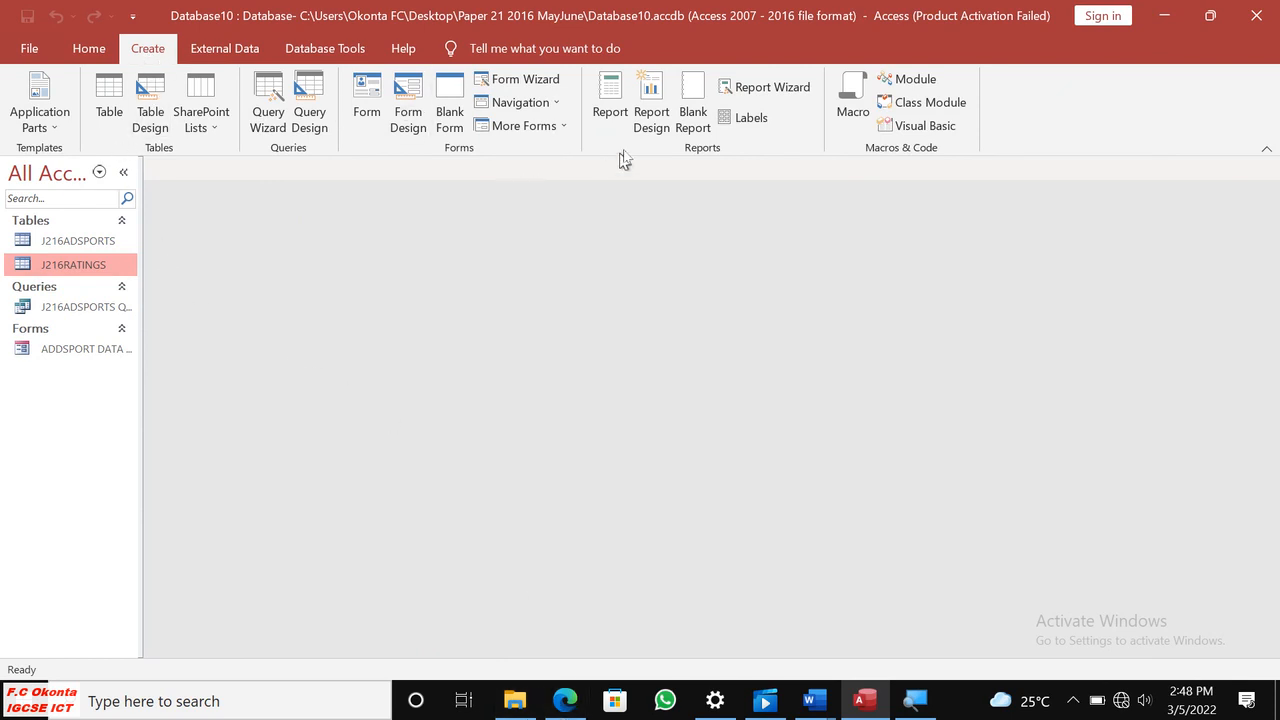
pyautogui.click(765, 88)
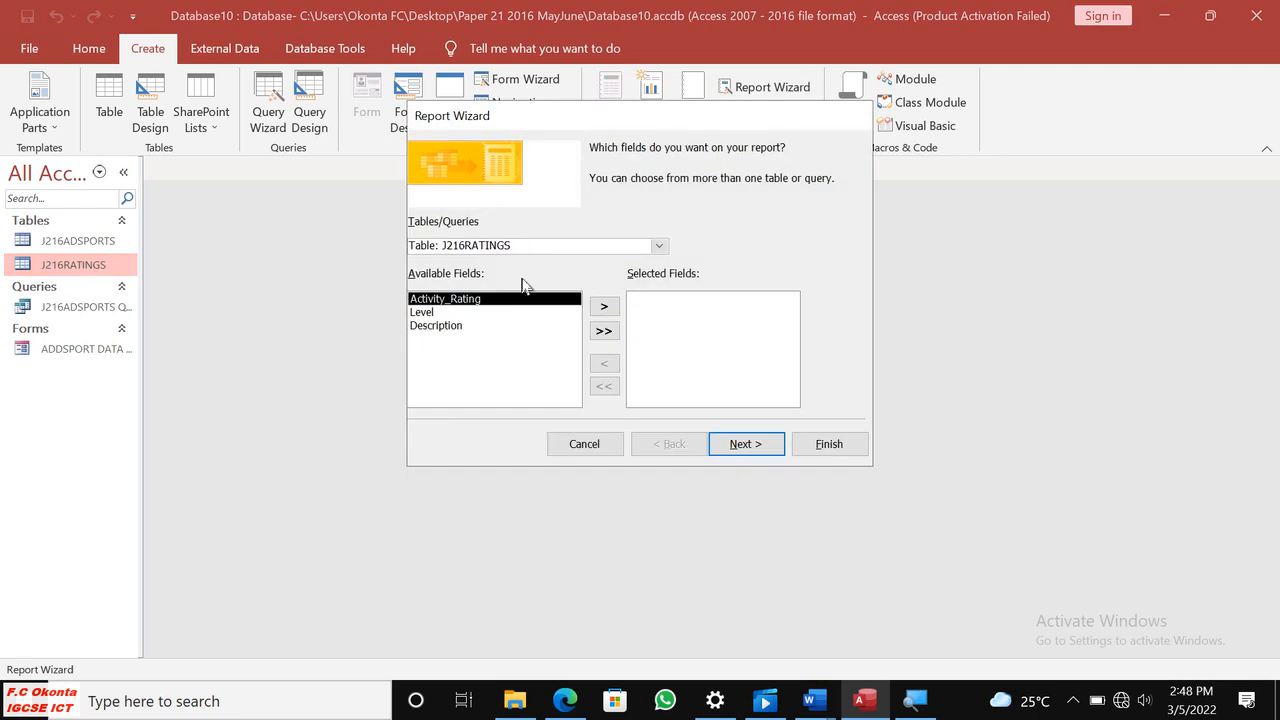
pyautogui.click(661, 246)
pyautogui.click(537, 289)
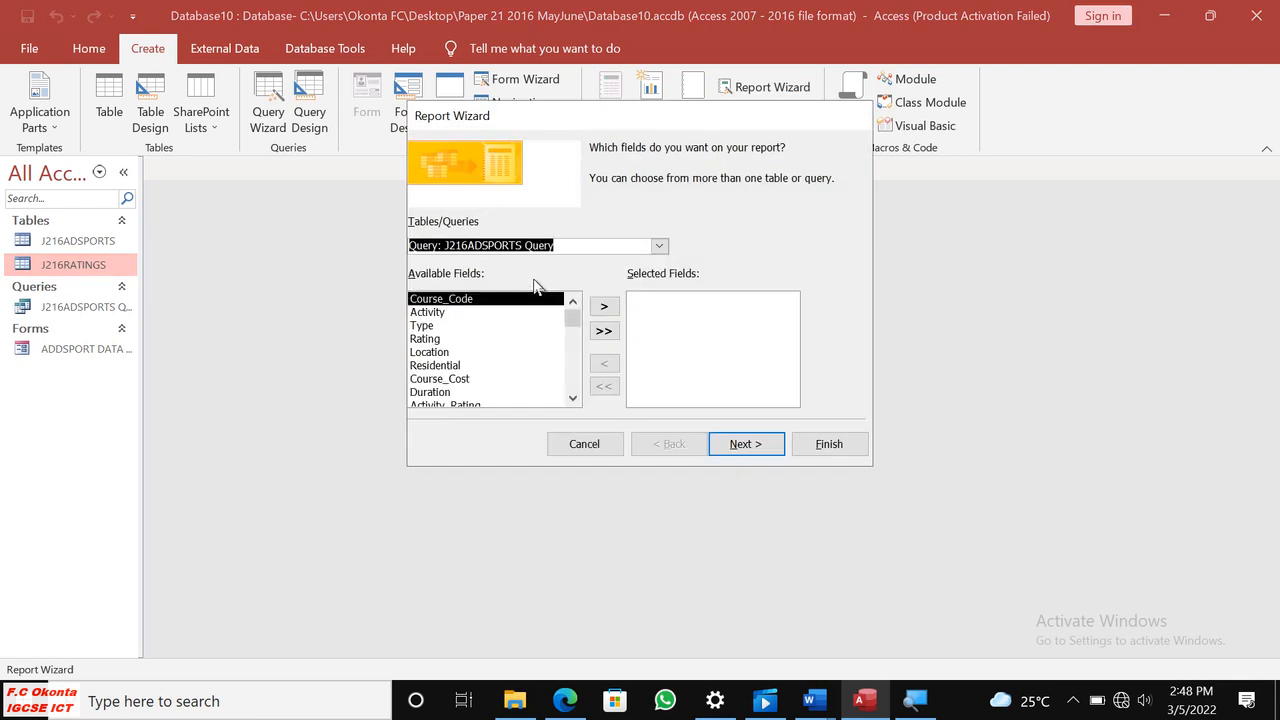
# Check the required field order in Edge and add Course_Code as the report's first field in the Access Report Wizard.
pyautogui.click(565, 700)
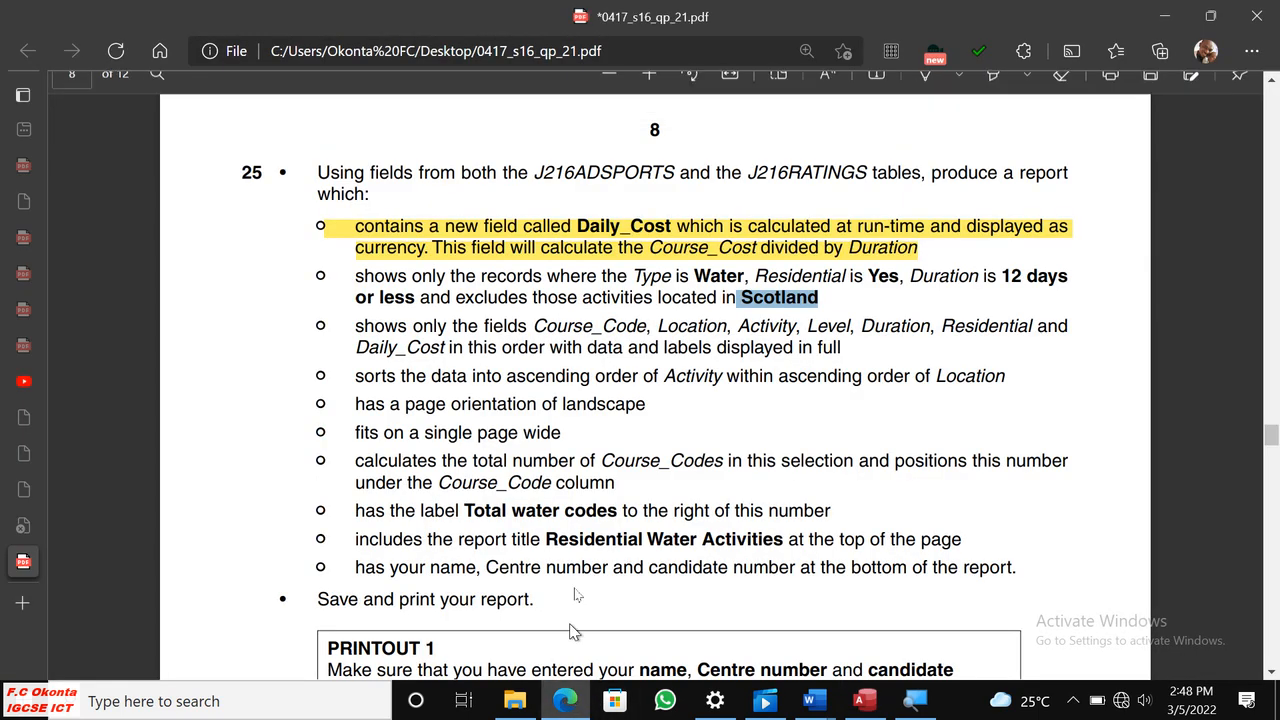
pyautogui.moveTo(356, 330); pyautogui.dragTo(409, 330)
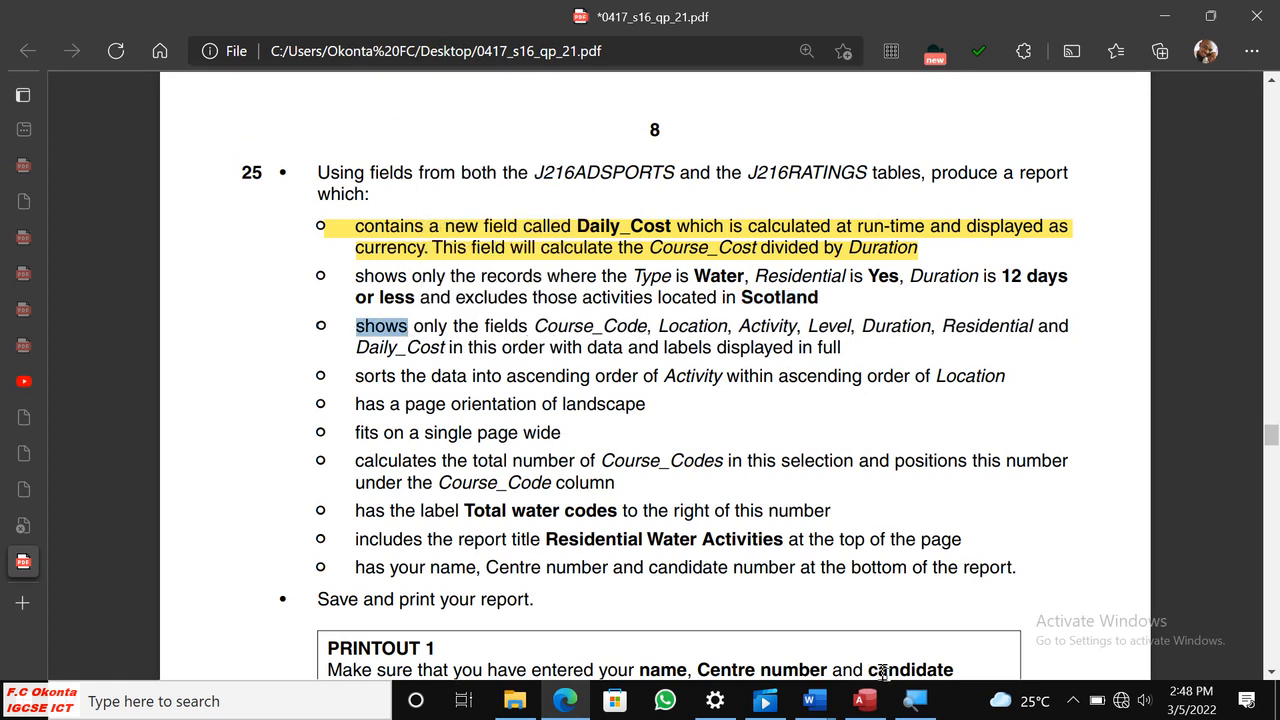
pyautogui.click(860, 700)
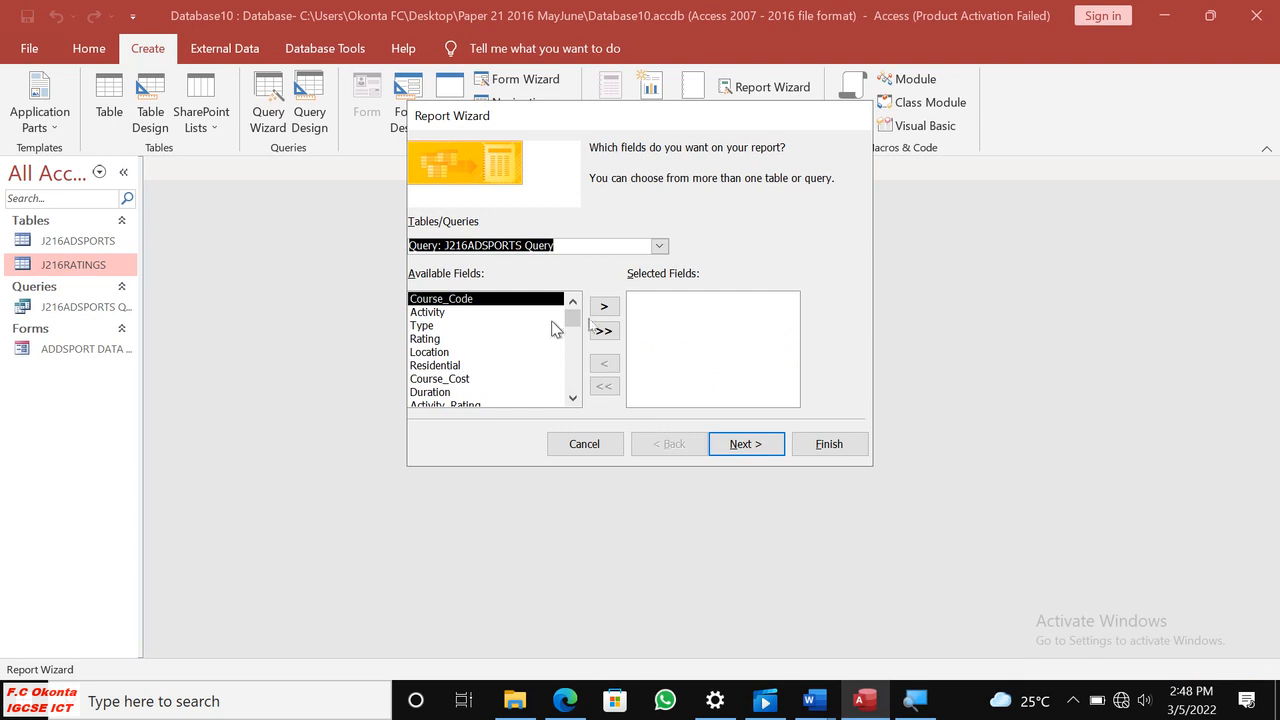
pyautogui.click(604, 306)
# Check the next required fields in Edge and add Location and Activity to the report's selected fields in Access.
pyautogui.click(564, 695)
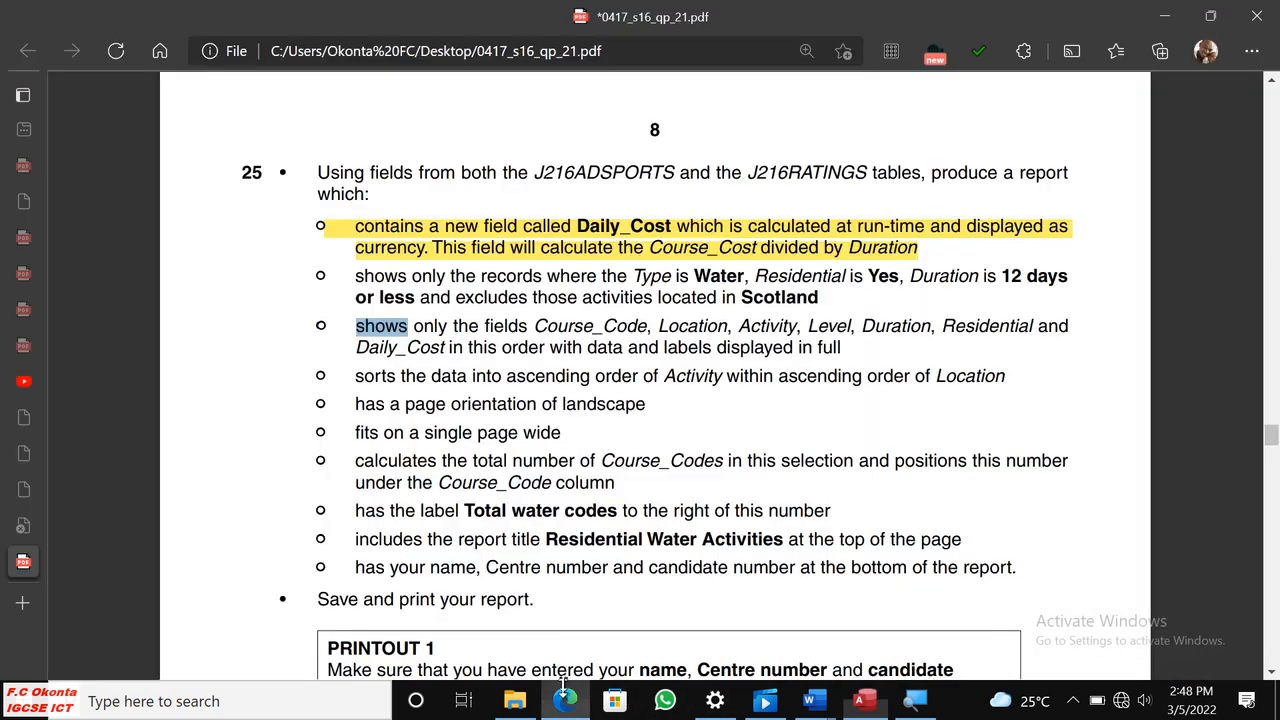
pyautogui.moveTo(651, 338); pyautogui.dragTo(668, 333)
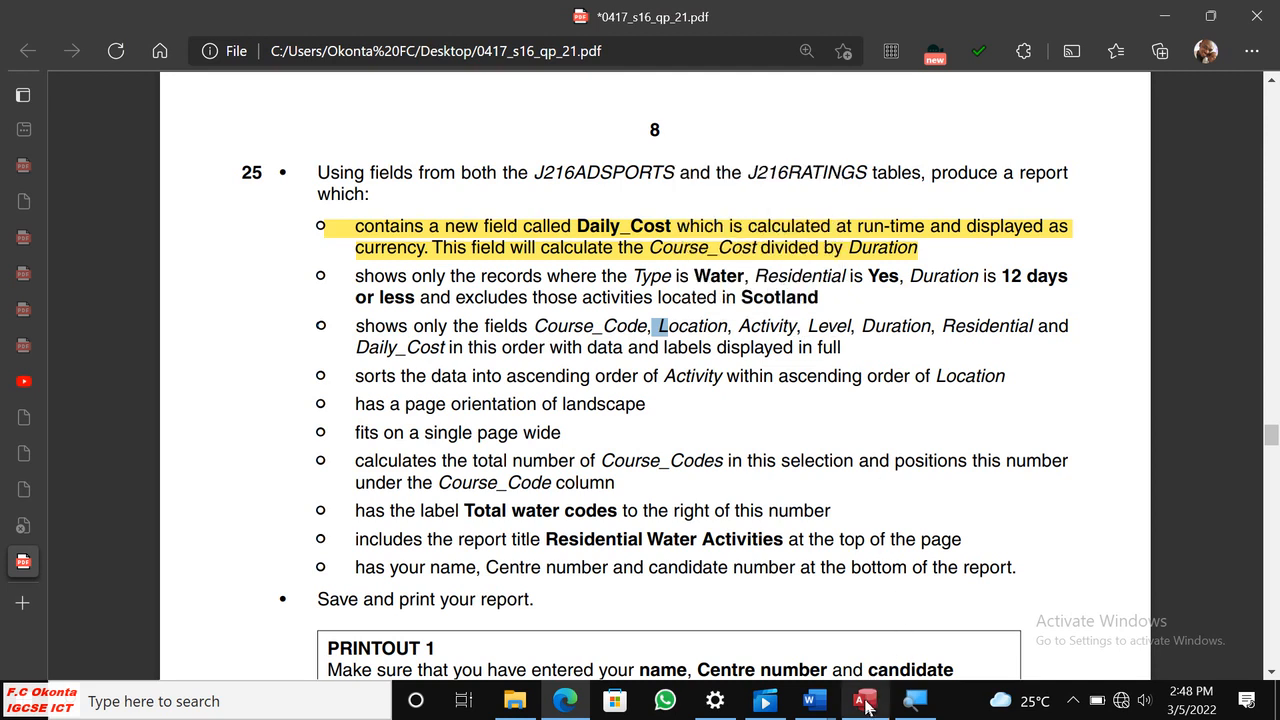
pyautogui.click(866, 700)
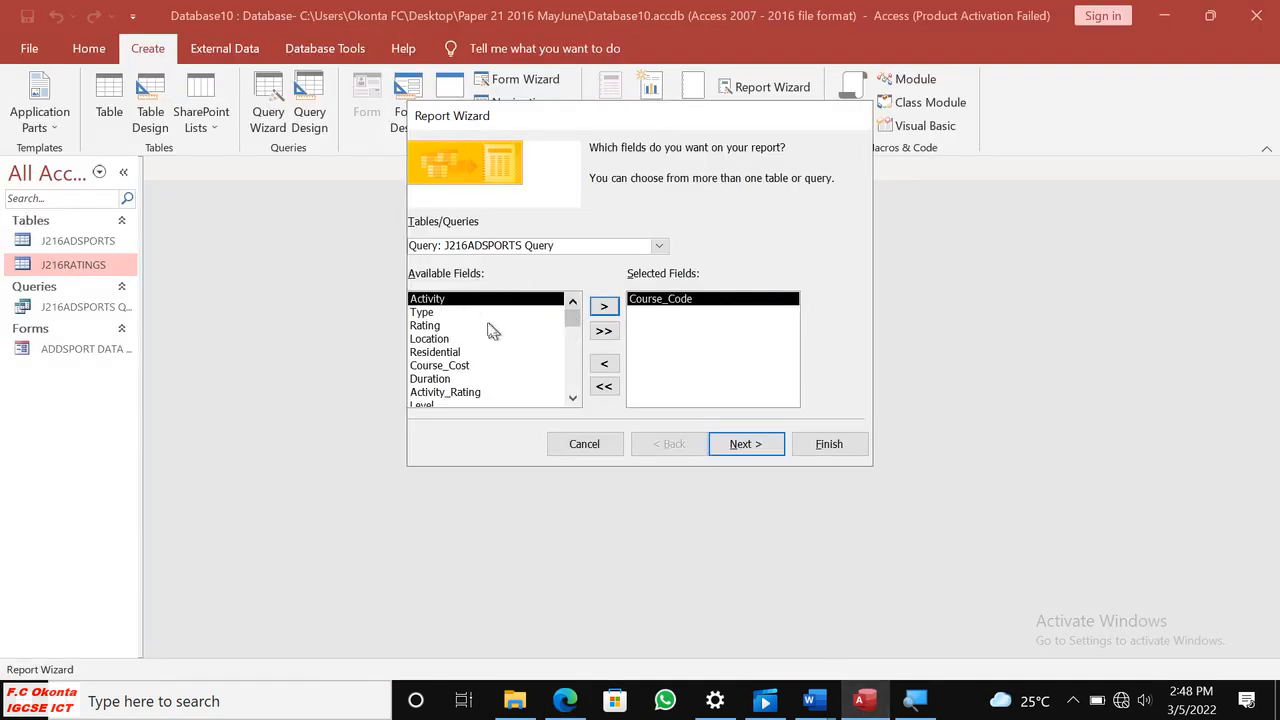
pyautogui.click(566, 700)
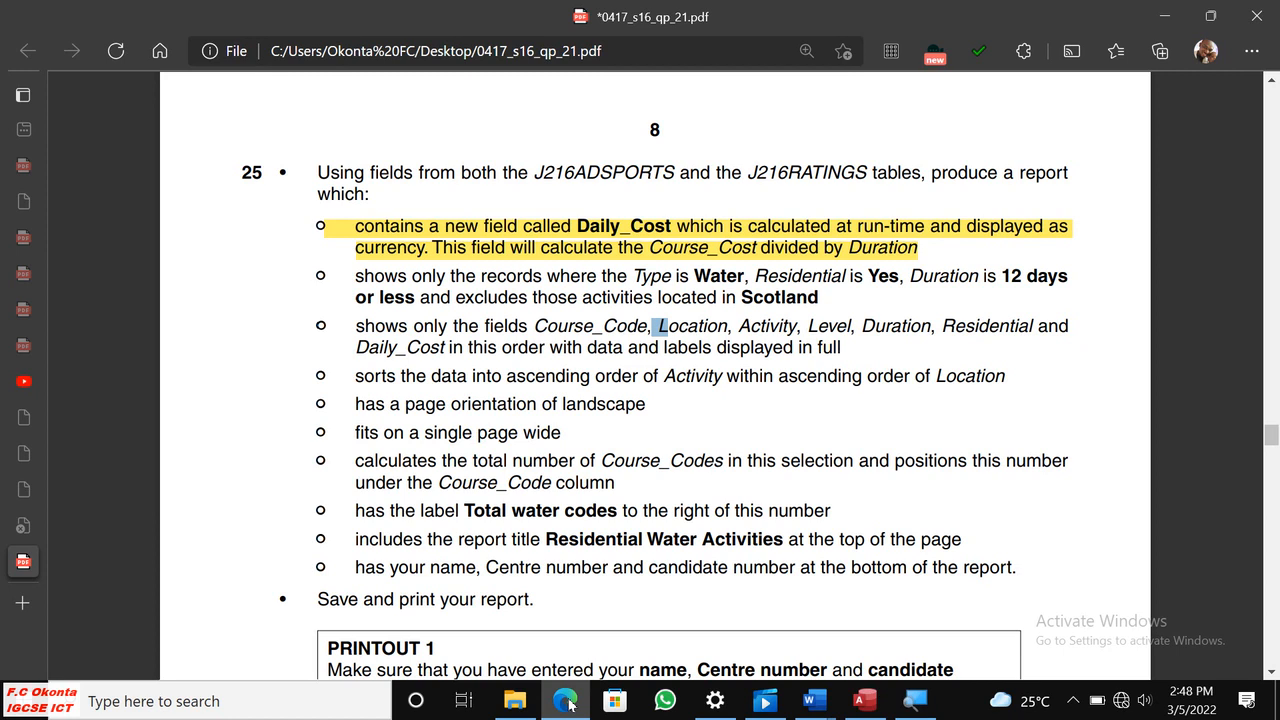
pyautogui.click(566, 700)
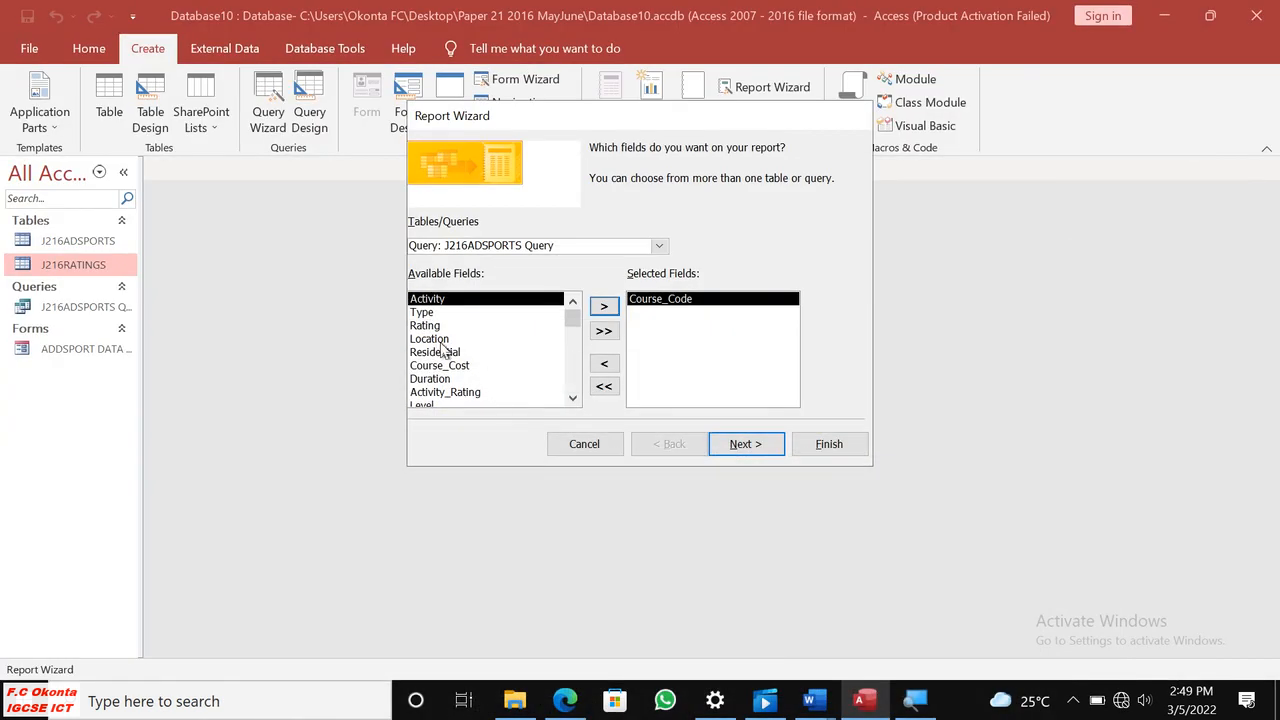
pyautogui.click(440, 340)
pyautogui.click(604, 306)
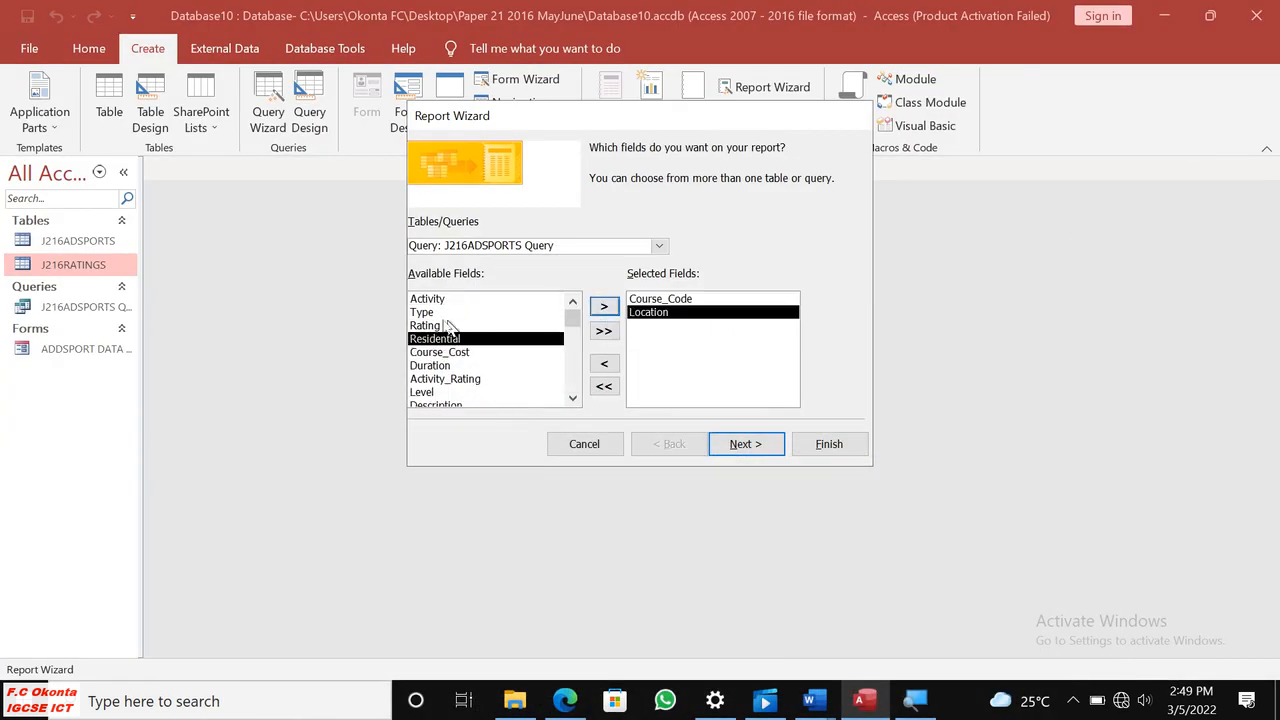
pyautogui.click(430, 300)
pyautogui.click(604, 306)
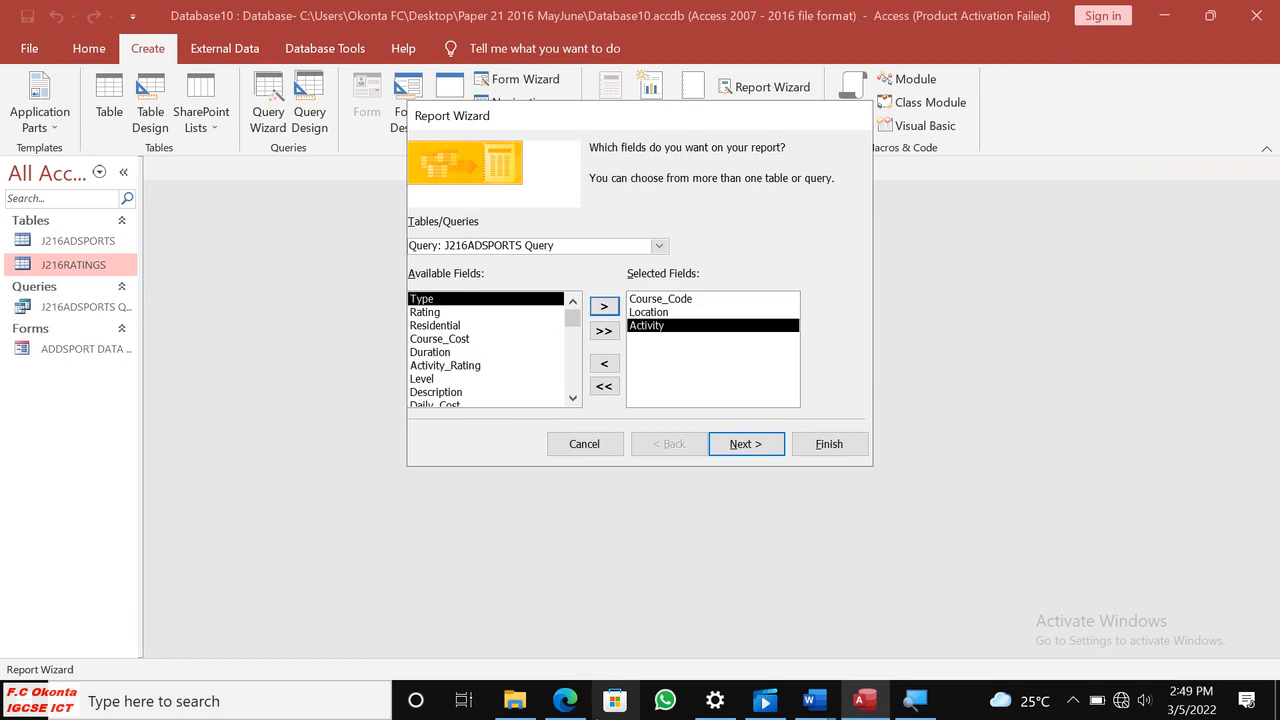
# Consult the field list in Edge again and add Level and Duration to the report's selected fields in Access.
pyautogui.click(566, 700)
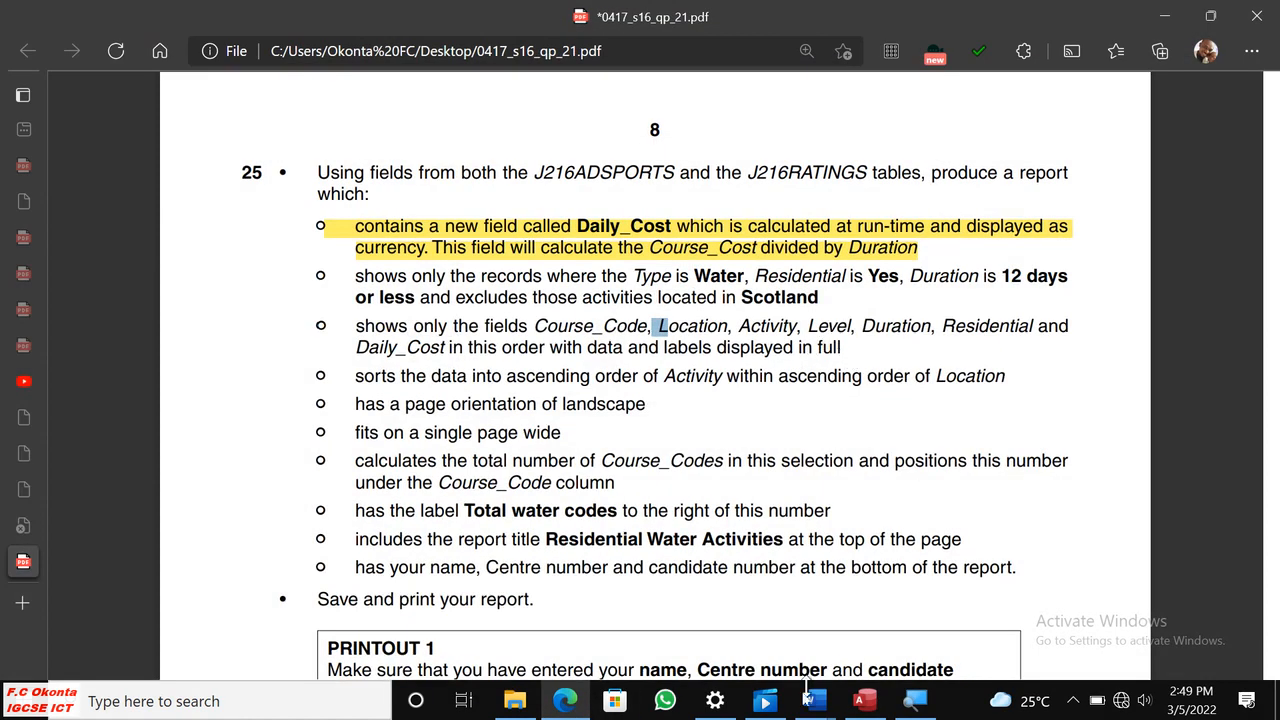
pyautogui.click(876, 703)
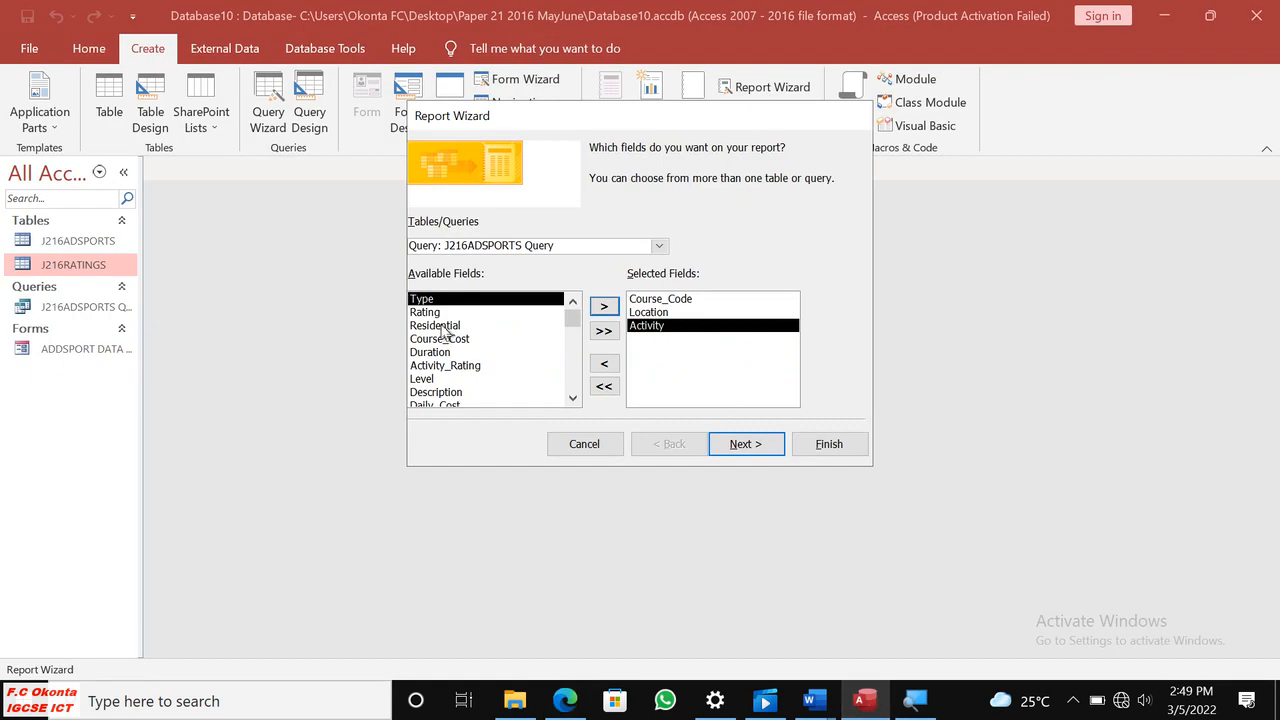
pyautogui.click(432, 381)
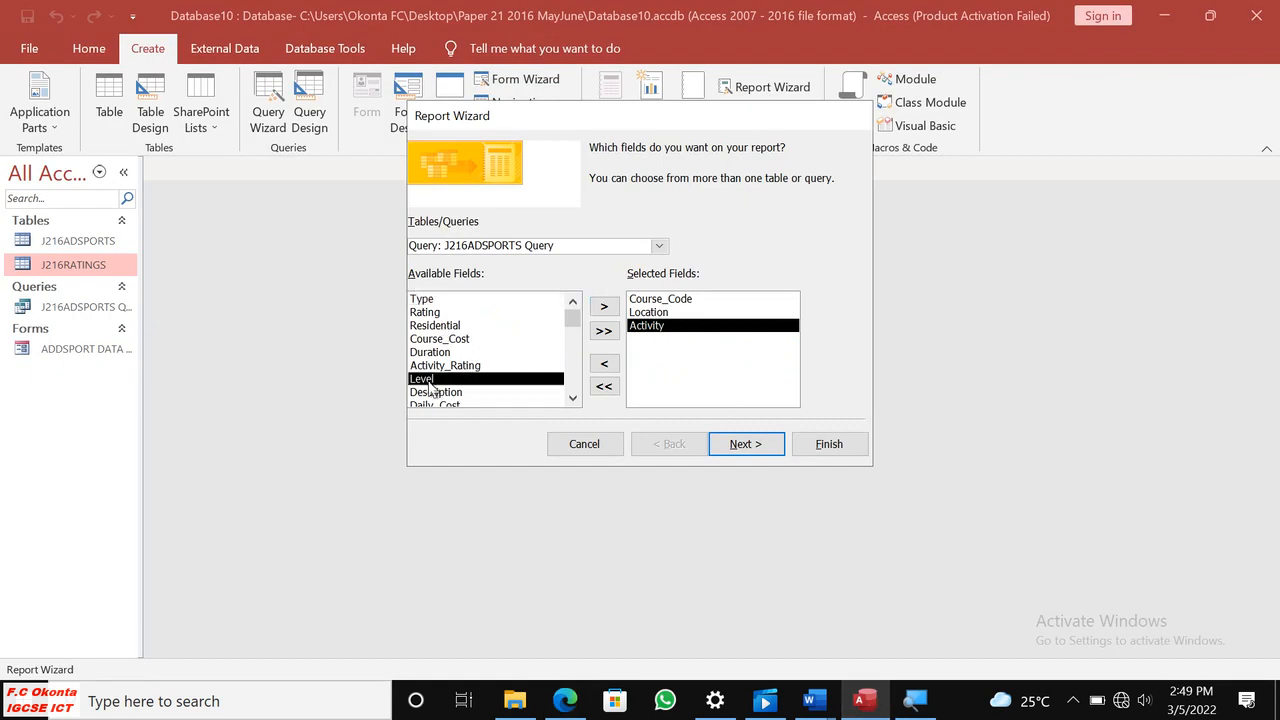
pyautogui.click(604, 306)
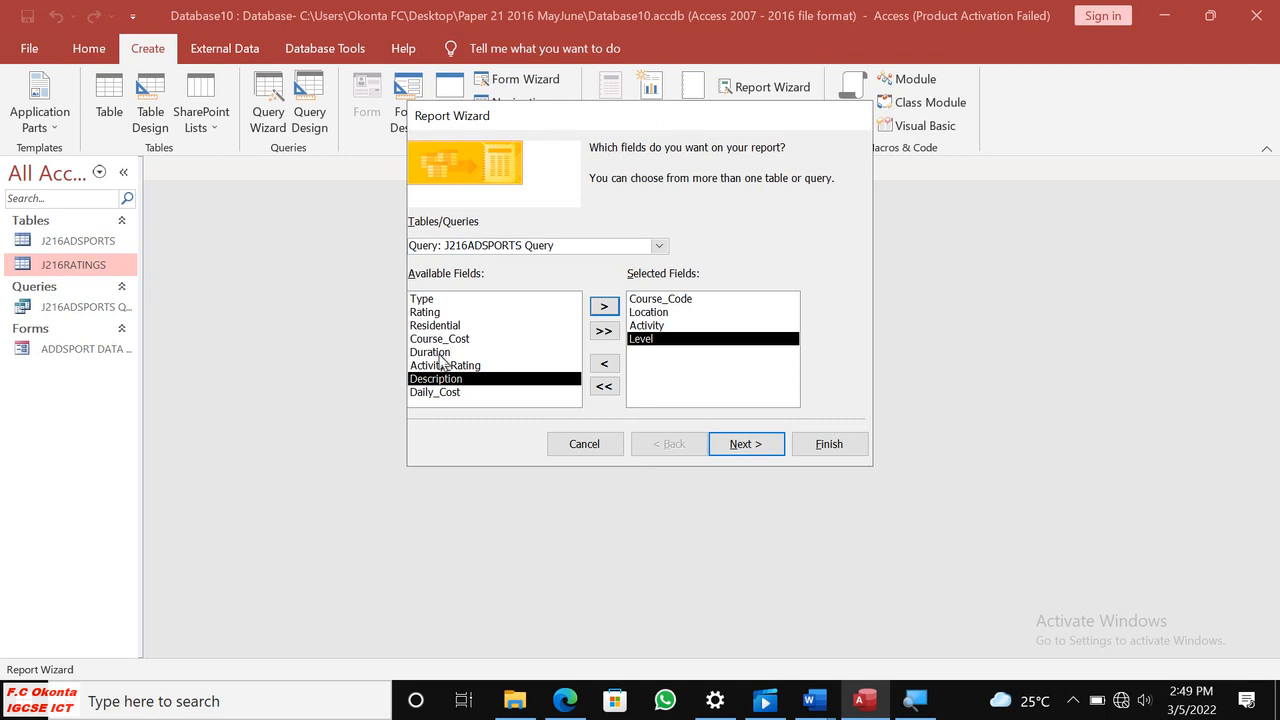
pyautogui.click(447, 354)
pyautogui.click(606, 308)
# Check the last required fields in Edge and add Residential and Daily_Cost to the report's selected fields in Access.
pyautogui.click(566, 700)
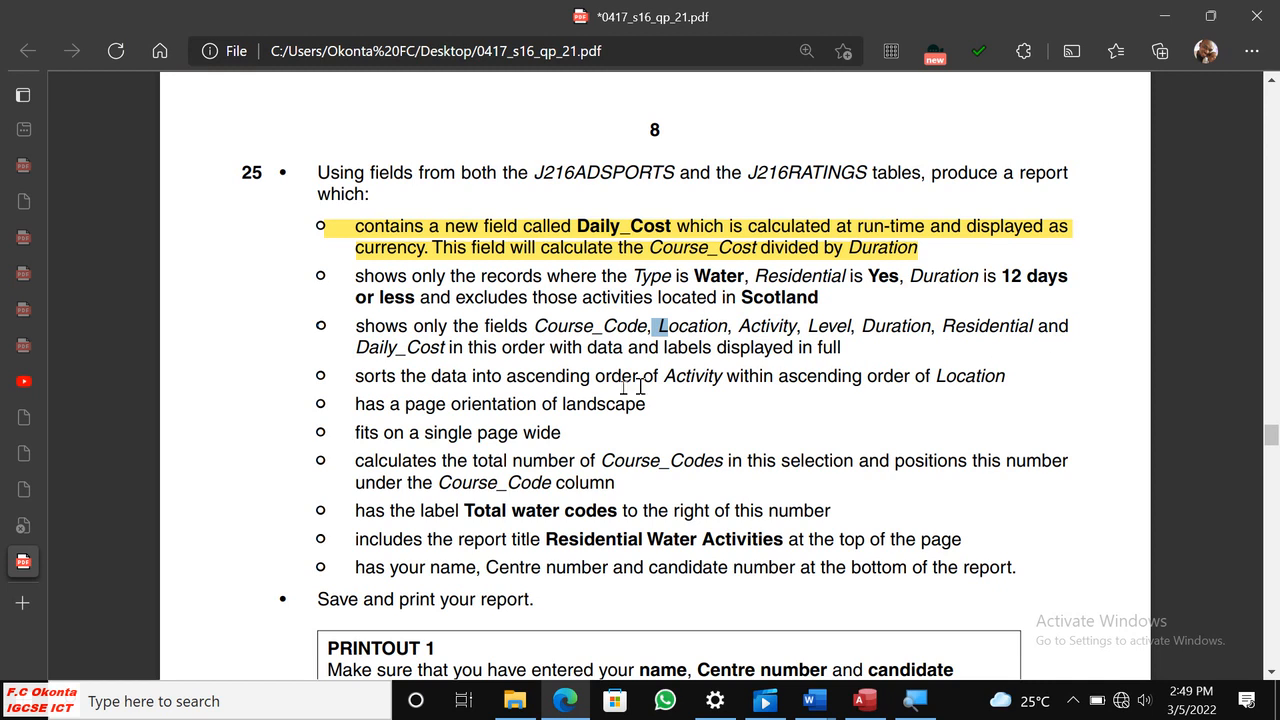
pyautogui.click(865, 700)
pyautogui.click(445, 327)
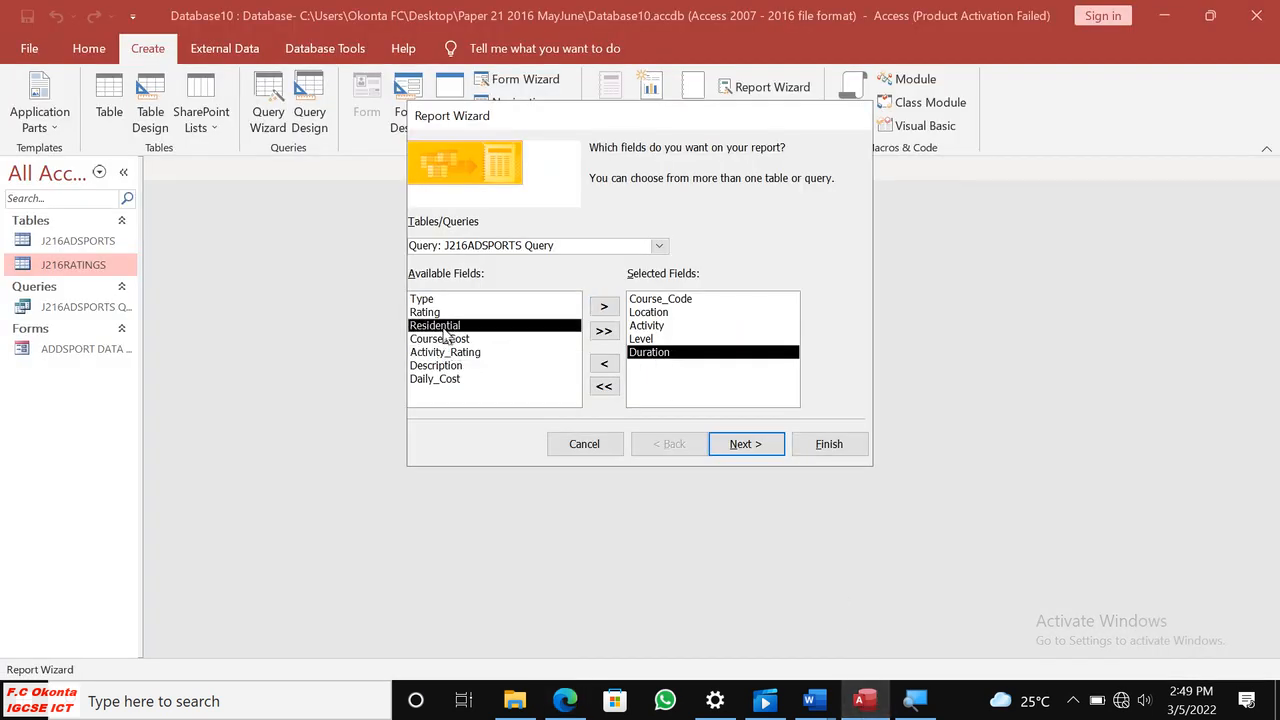
pyautogui.click(605, 310)
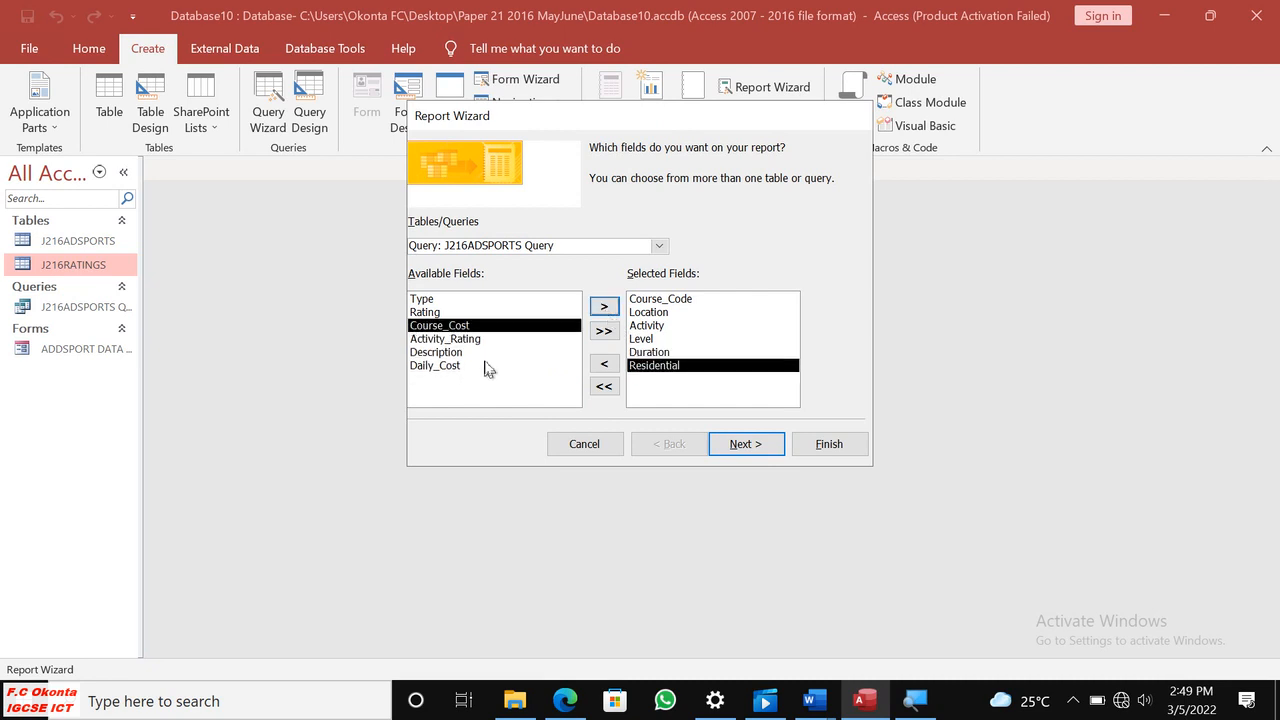
pyautogui.click(440, 366)
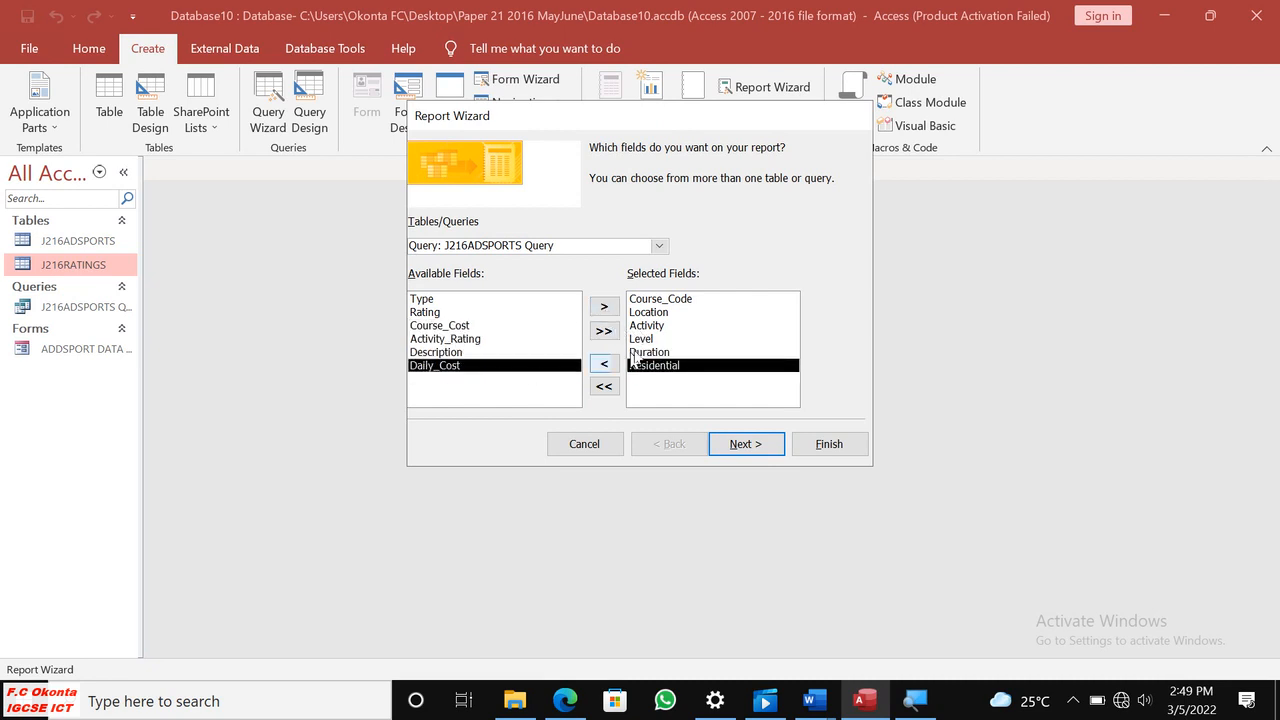
pyautogui.click(604, 307)
# Continue to the Report Wizard's data view options, recheck the question 25 requirements in Edge, and return to the wizard.
pyautogui.click(746, 444)
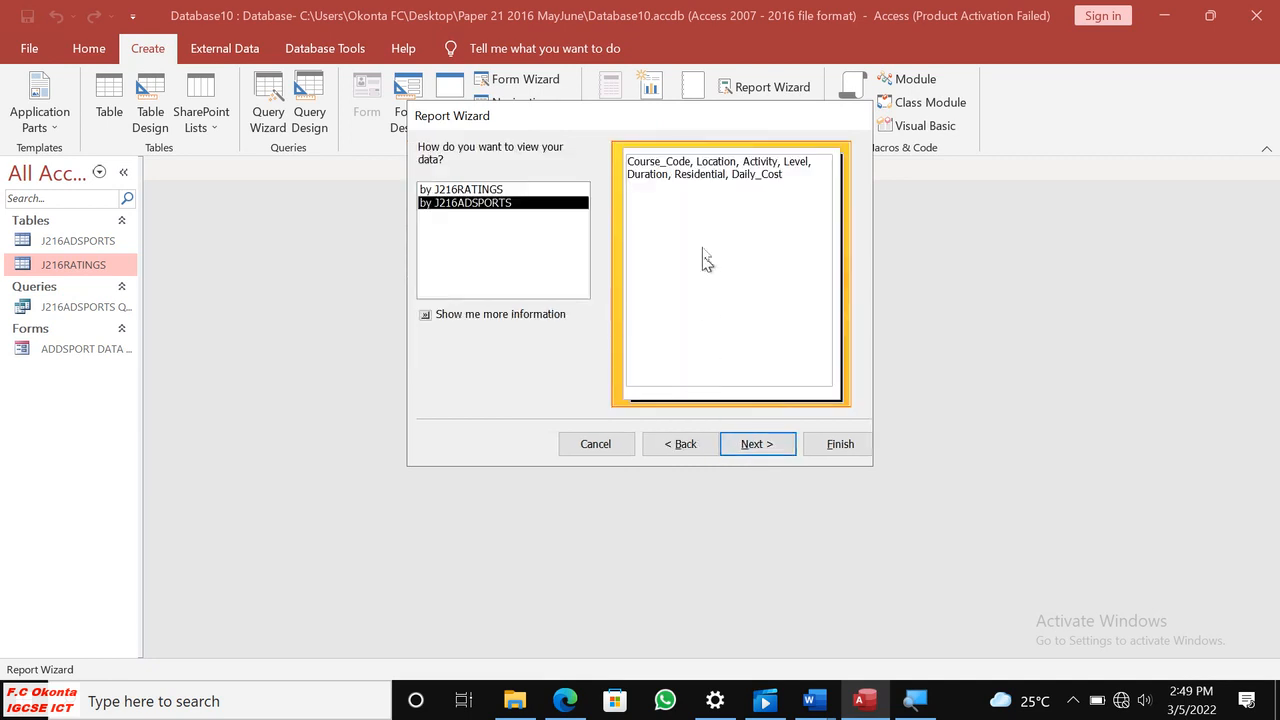
pyautogui.click(565, 700)
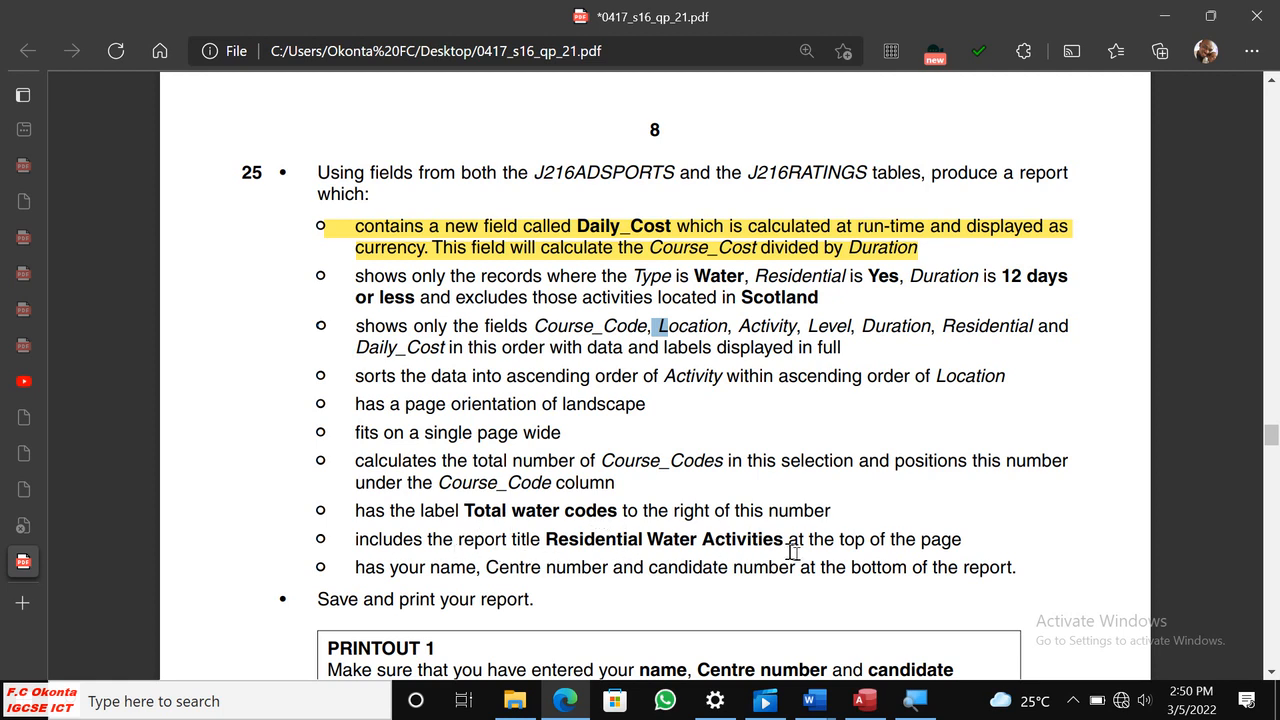
pyautogui.click(864, 701)
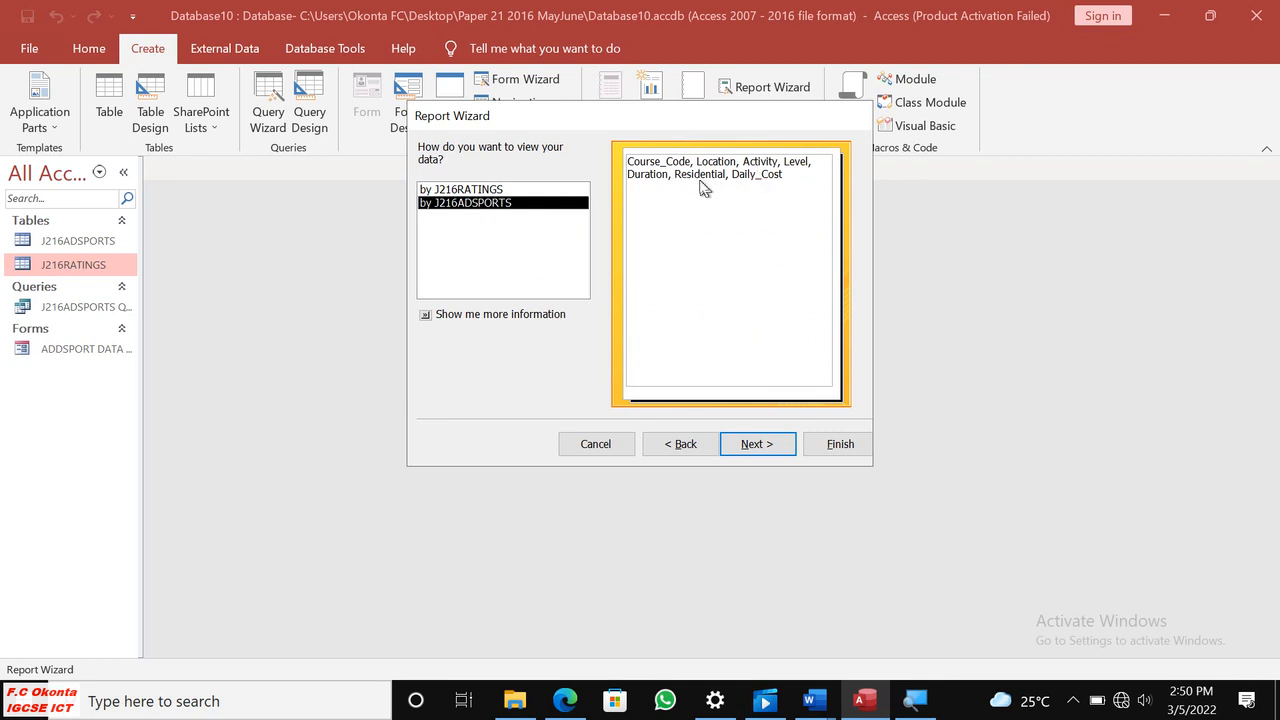
# View the report data by J216ADSPORTS and continue without grouping levels or sort fields to the layout options.
pyautogui.click(494, 190)
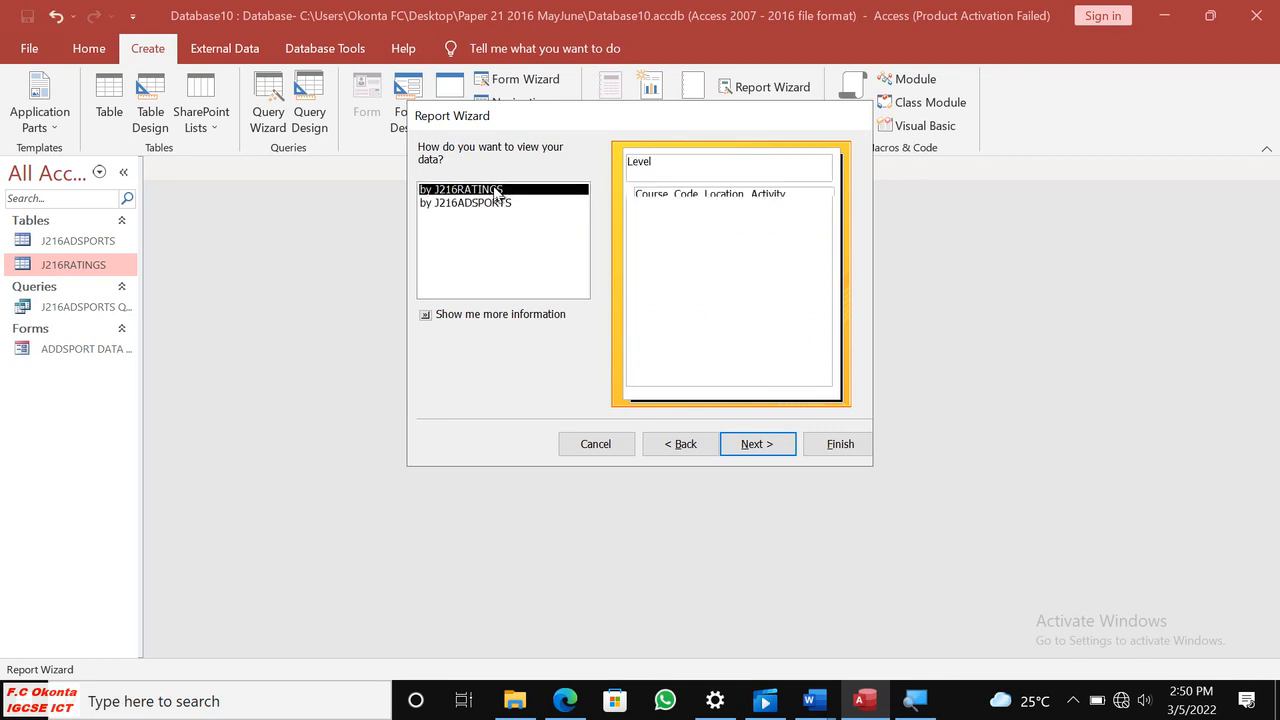
pyautogui.click(500, 204)
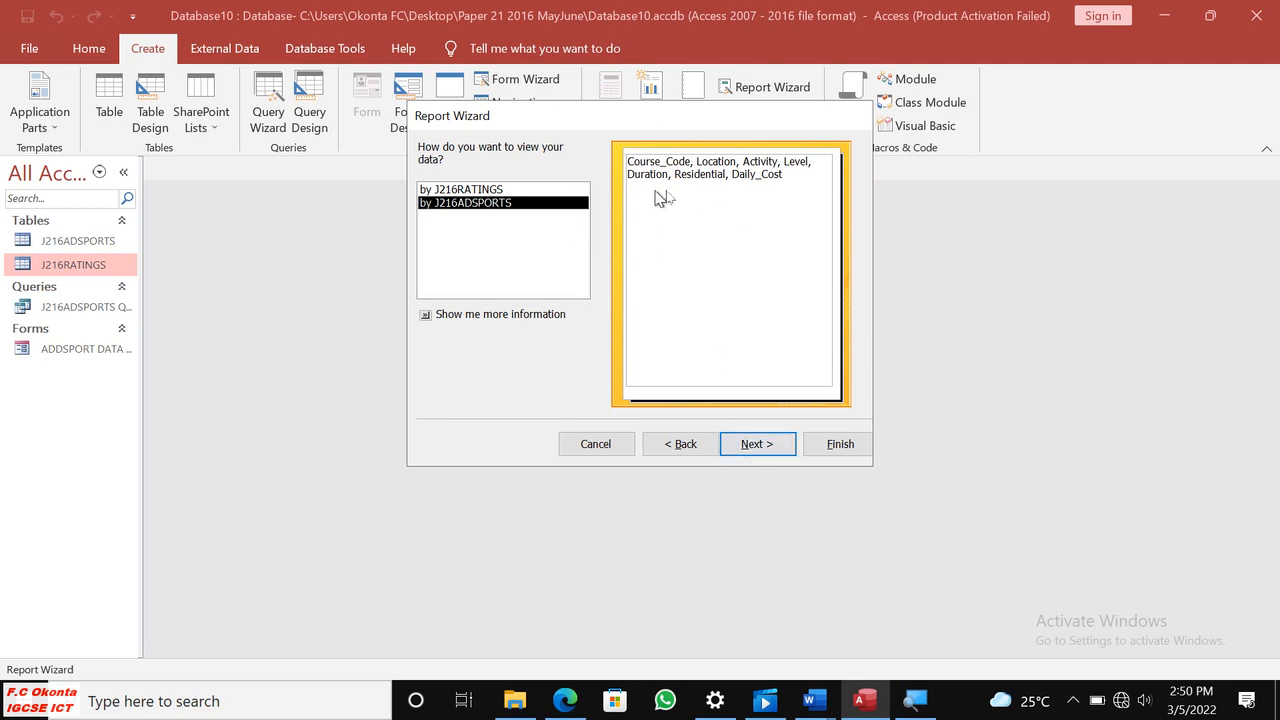
pyautogui.press('Up')
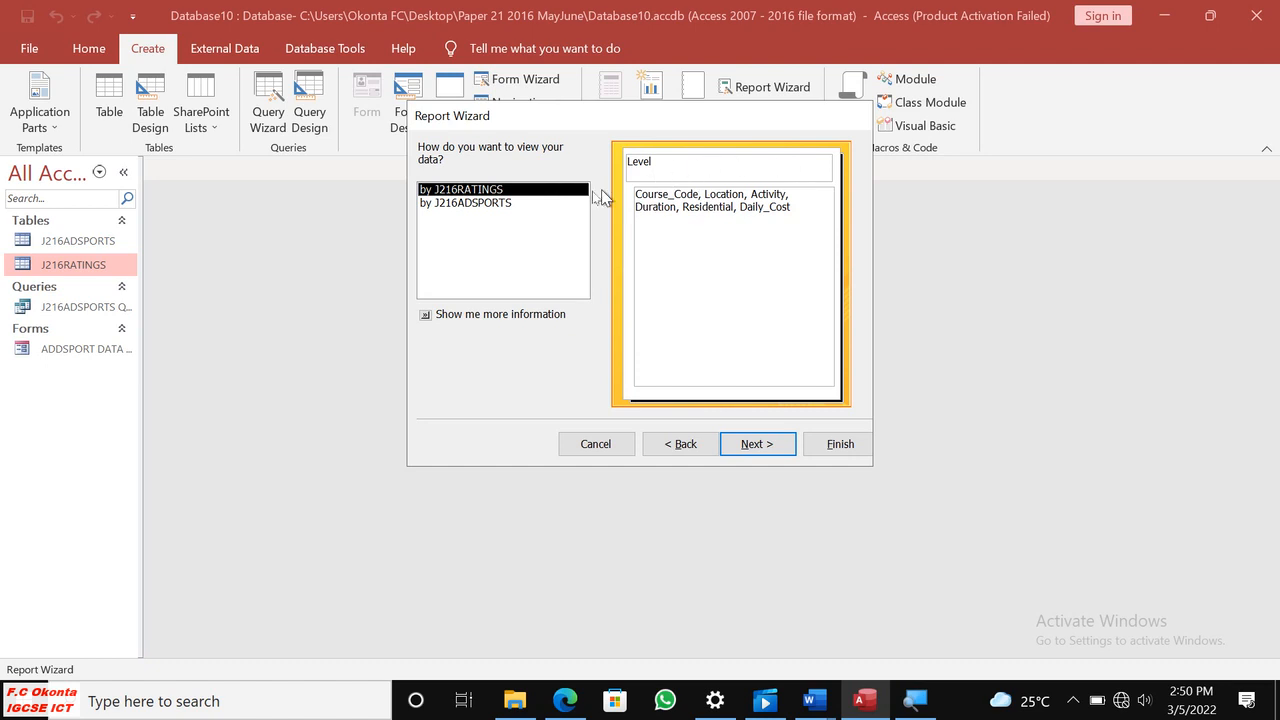
pyautogui.click(498, 205)
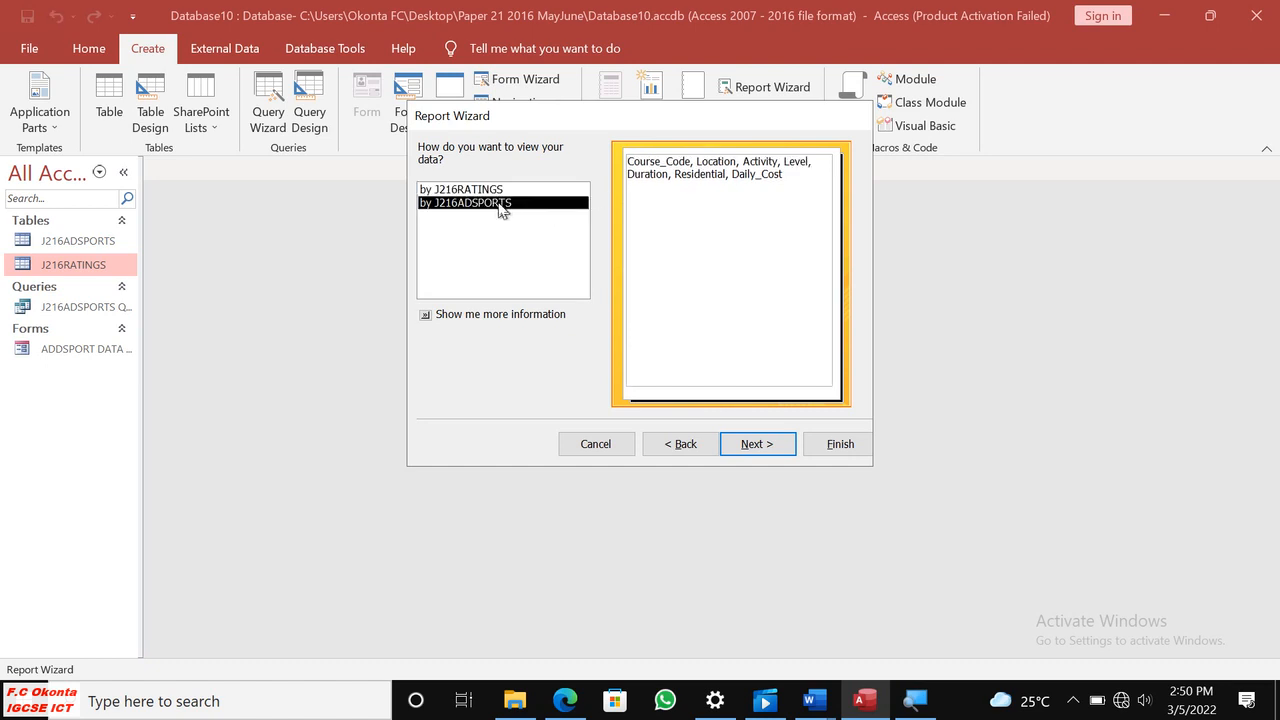
pyautogui.click(786, 447)
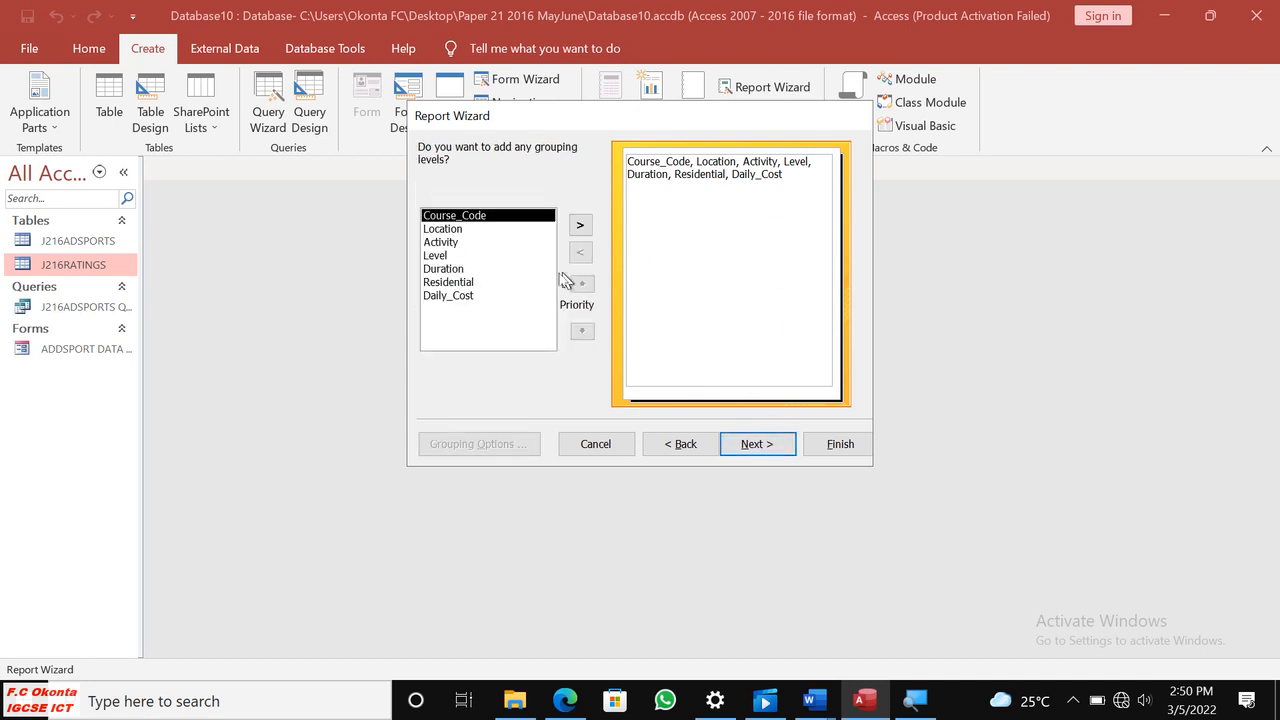
pyautogui.click(763, 447)
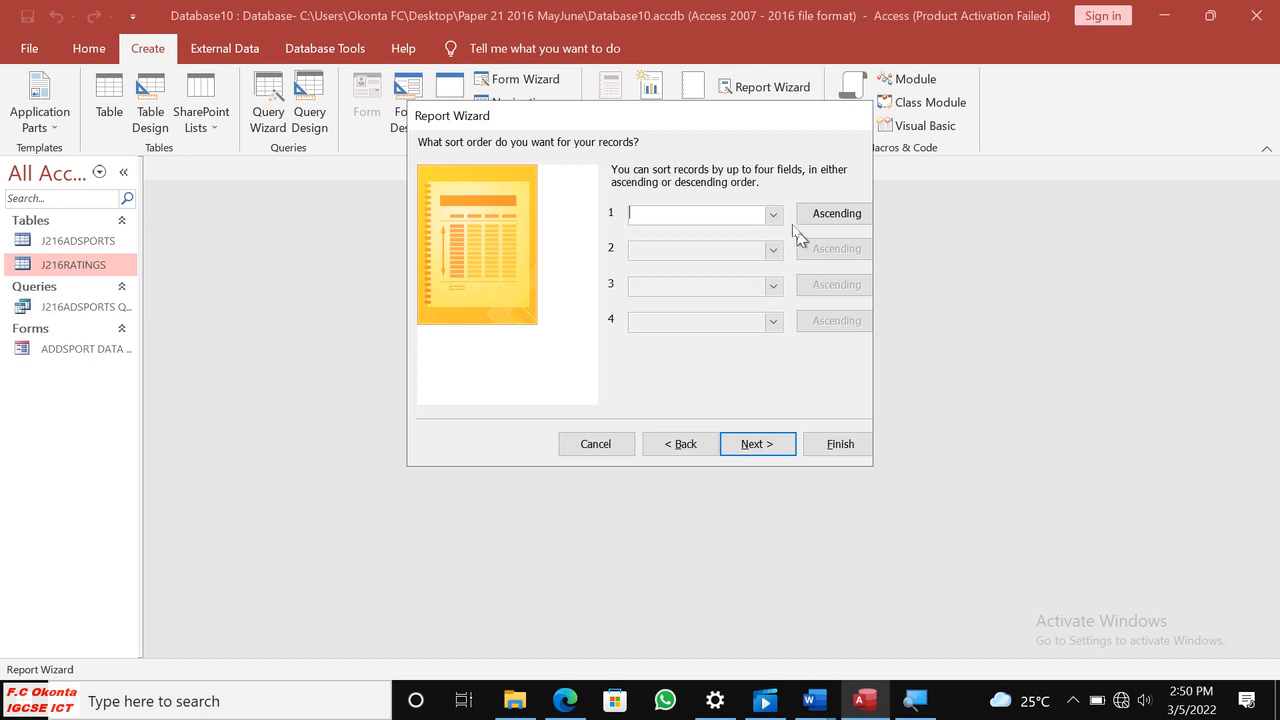
pyautogui.click(750, 450)
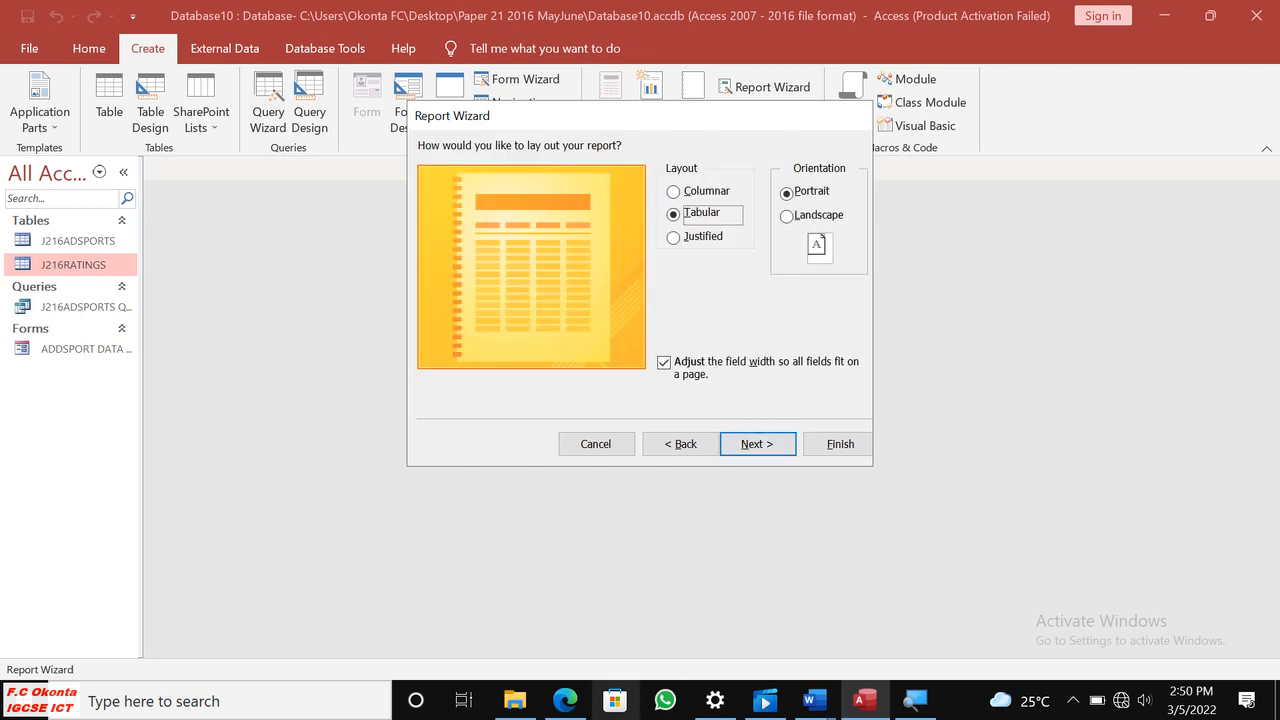
# Check the page orientation requirement in Edge, then set the report to landscape in Access and continue to the title options.
pyautogui.click(565, 700)
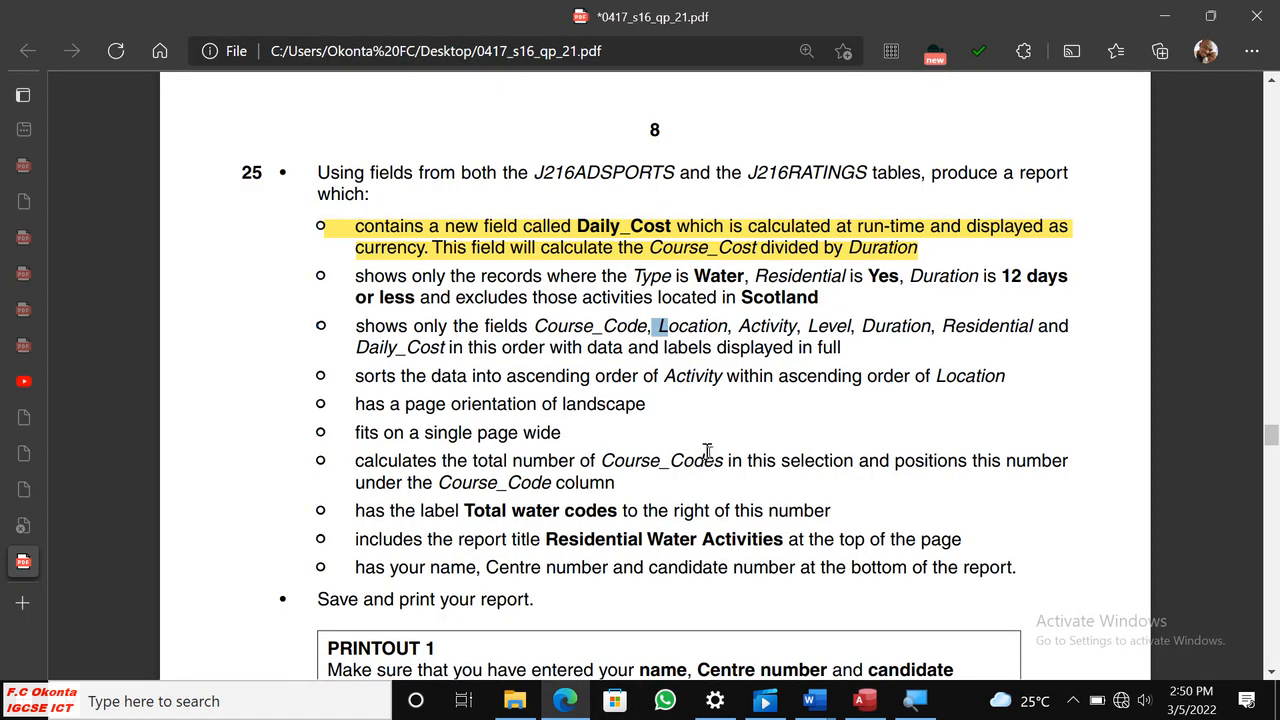
pyautogui.scroll(-1, 700, 450)
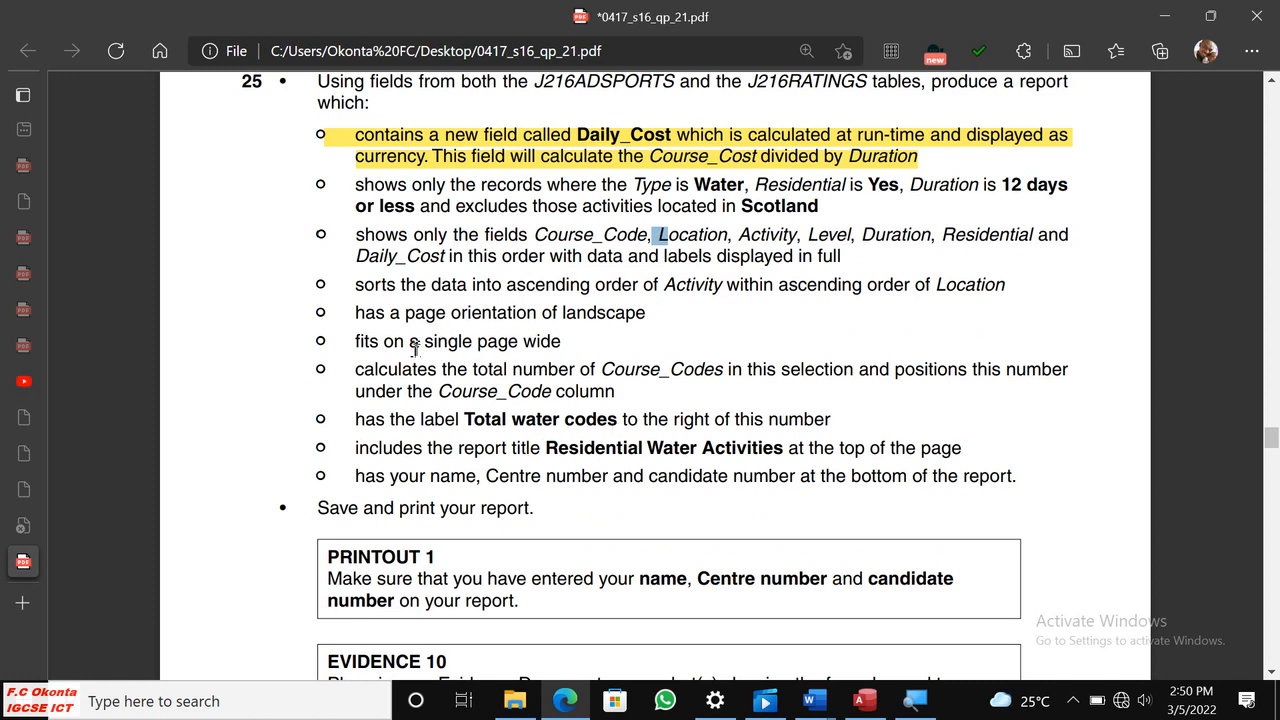
pyautogui.moveTo(455, 316); pyautogui.dragTo(660, 326)
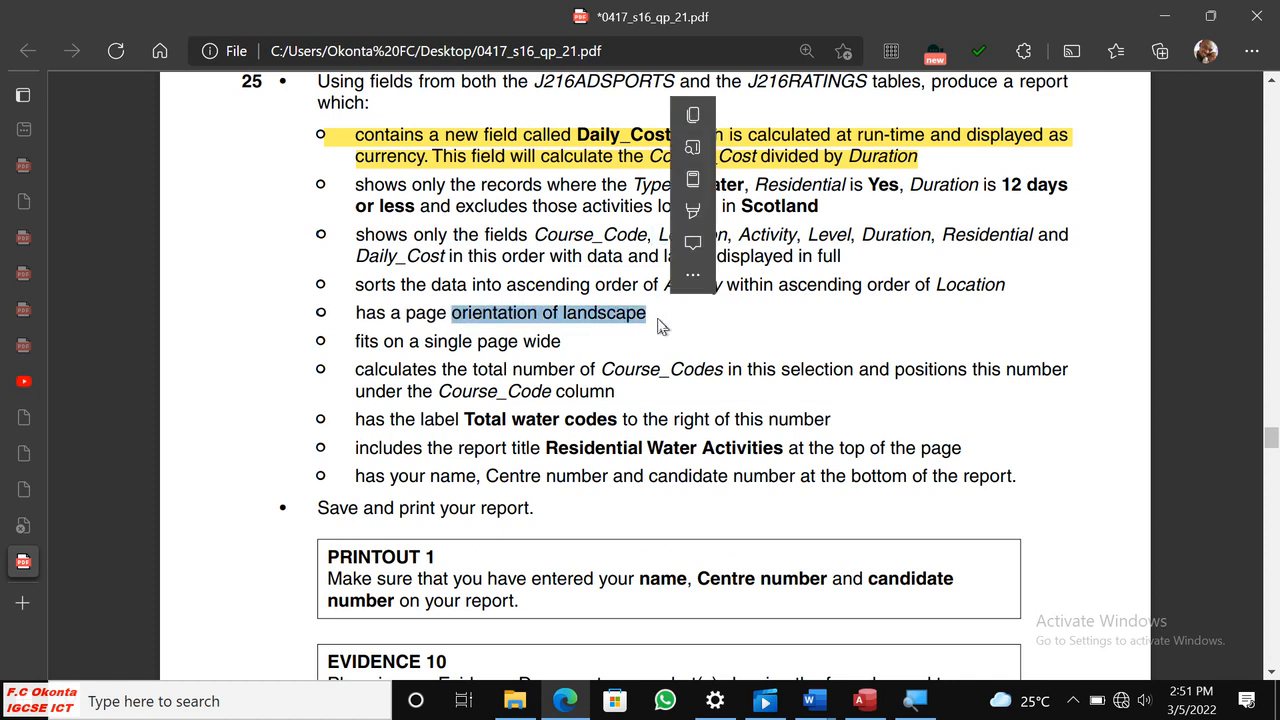
pyautogui.click(865, 700)
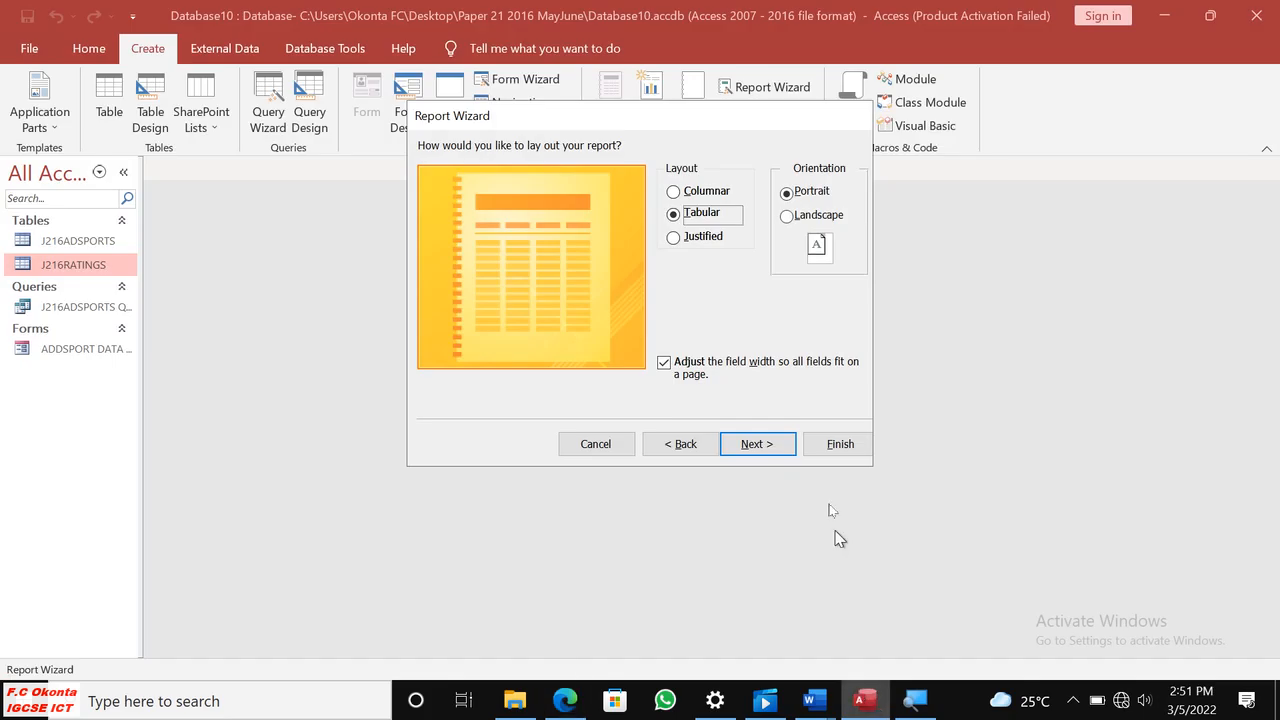
pyautogui.click(790, 217)
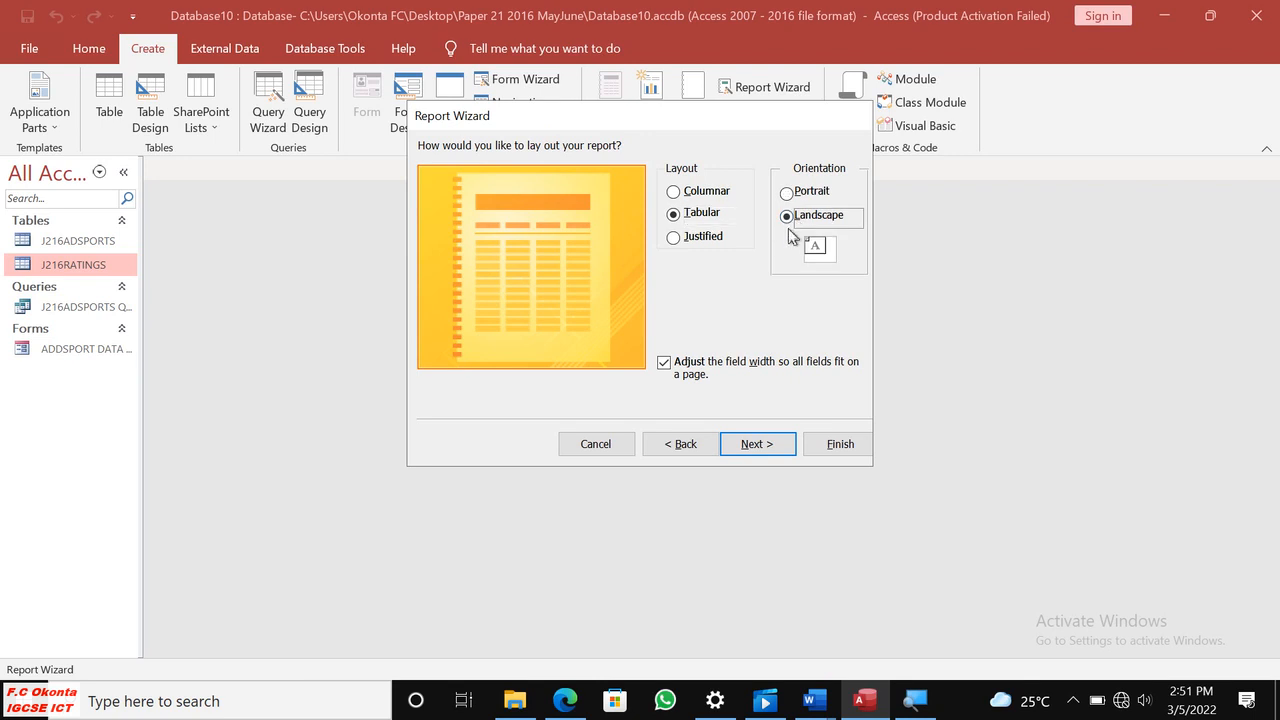
pyautogui.click(768, 443)
# Choose to modify the report's design, copy the title Residential Water Activities from Edge as the report title, and finish the wizard.
pyautogui.click(583, 340)
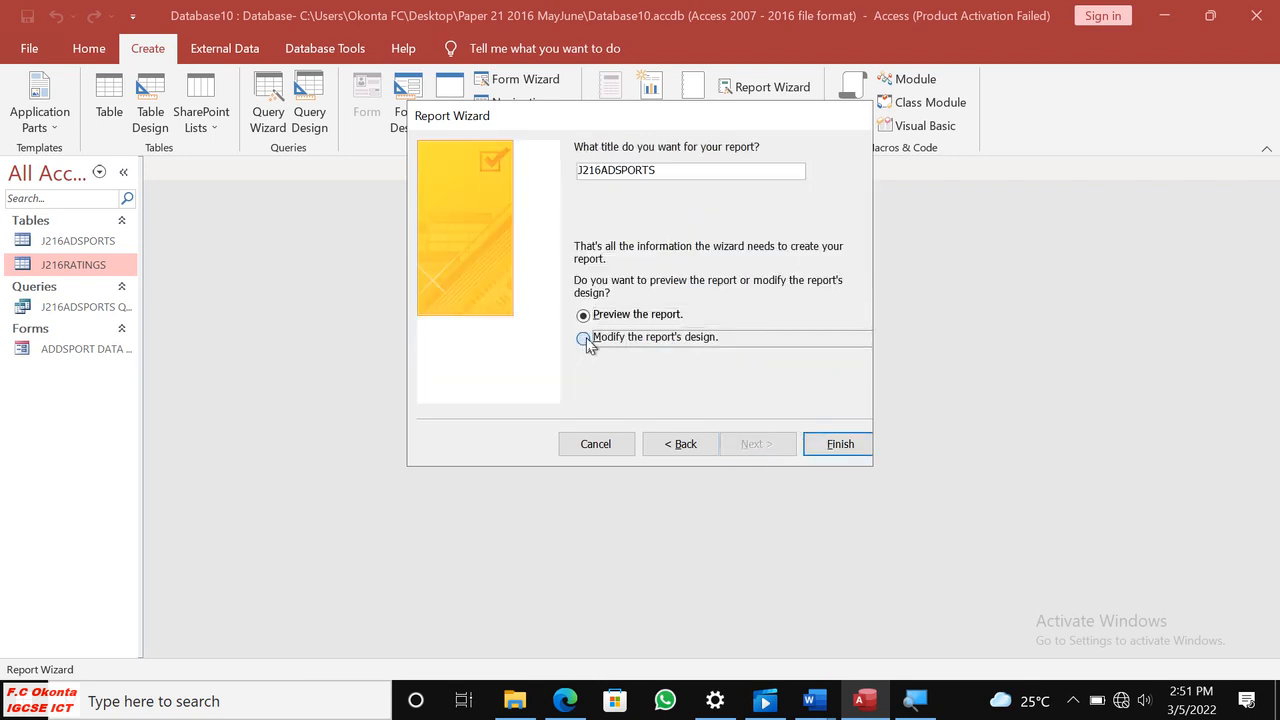
pyautogui.click(565, 700)
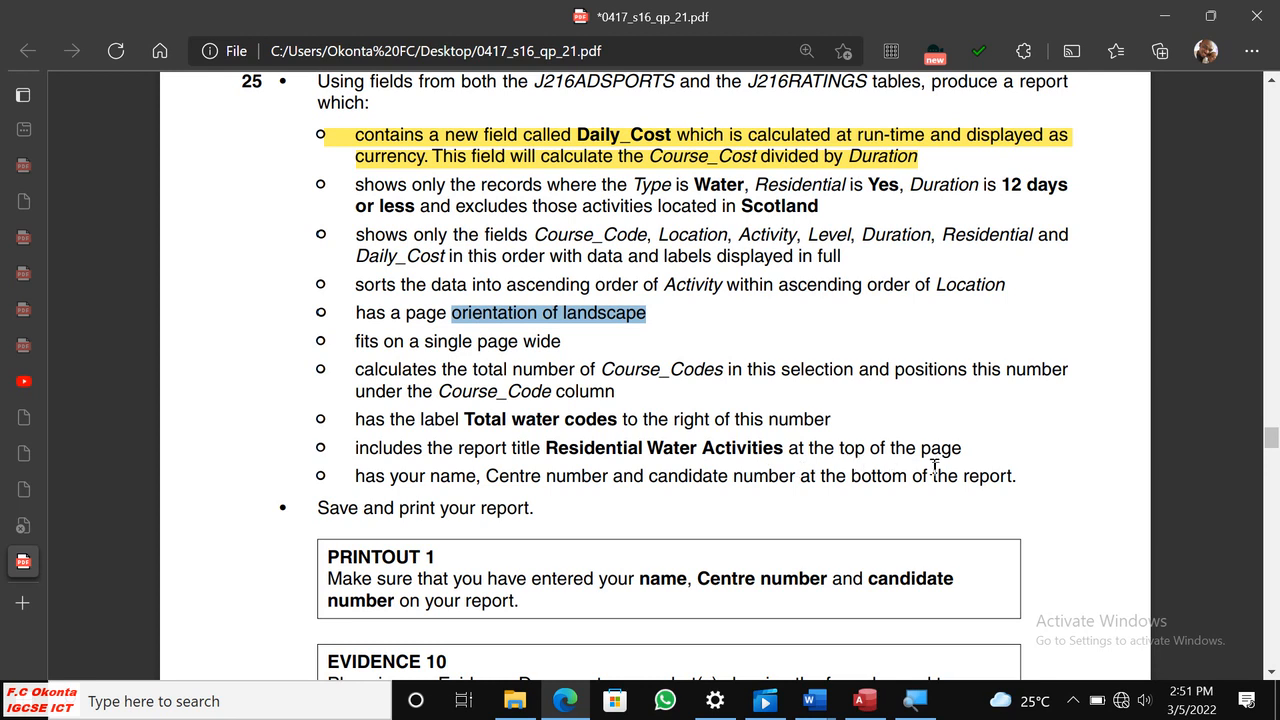
pyautogui.moveTo(548, 451); pyautogui.dragTo(785, 455)
pyautogui.click(830, 246)
pyautogui.click(864, 702)
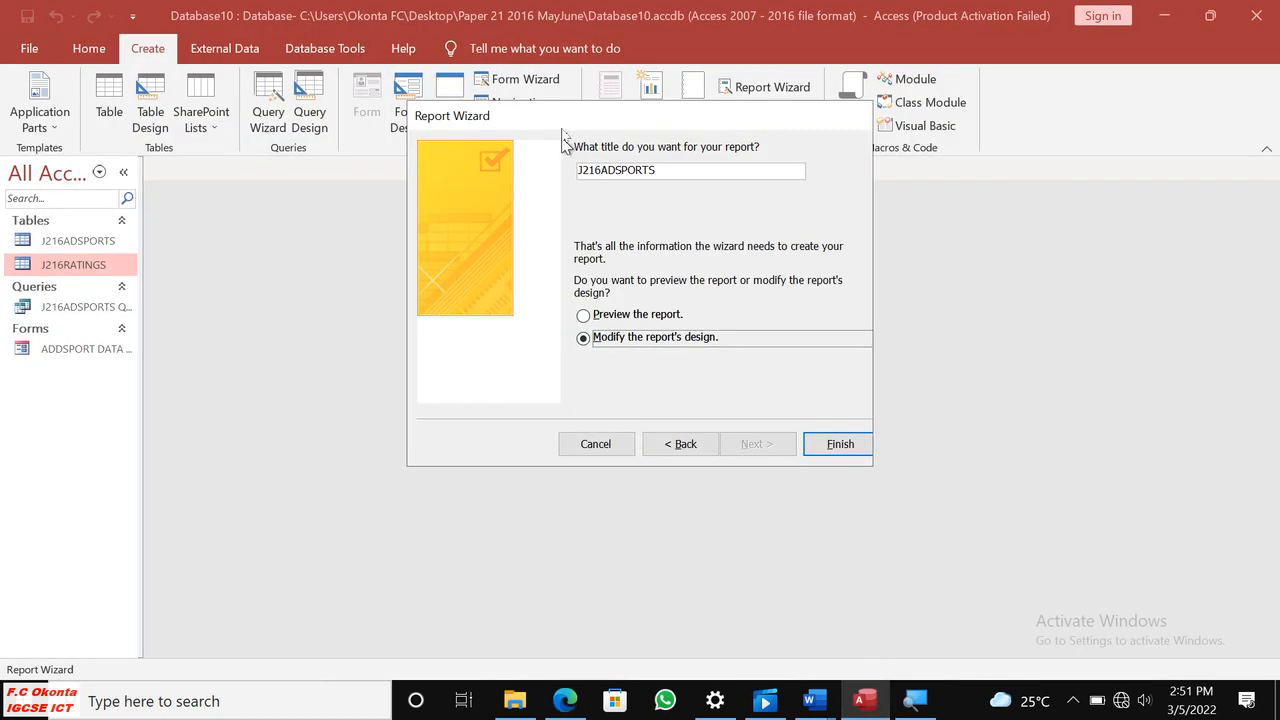
pyautogui.moveTo(660, 171); pyautogui.dragTo(543, 170)
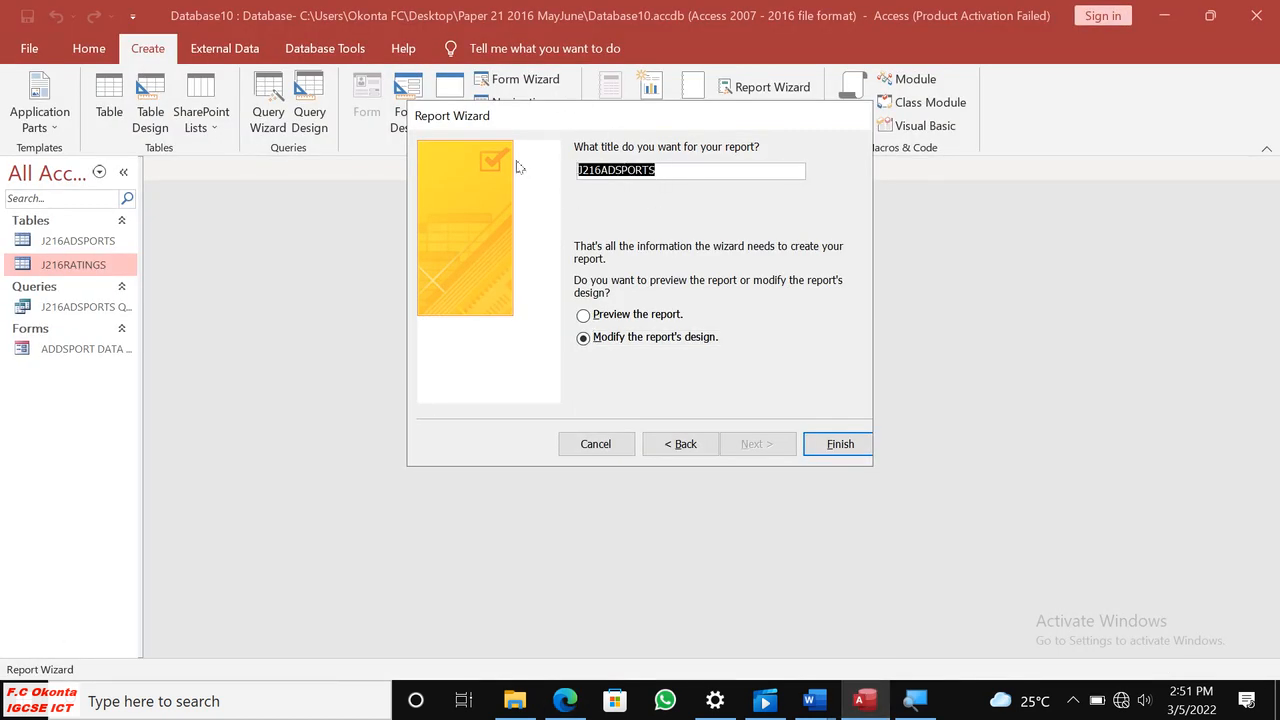
pyautogui.hotkey('ctrl', 'v')
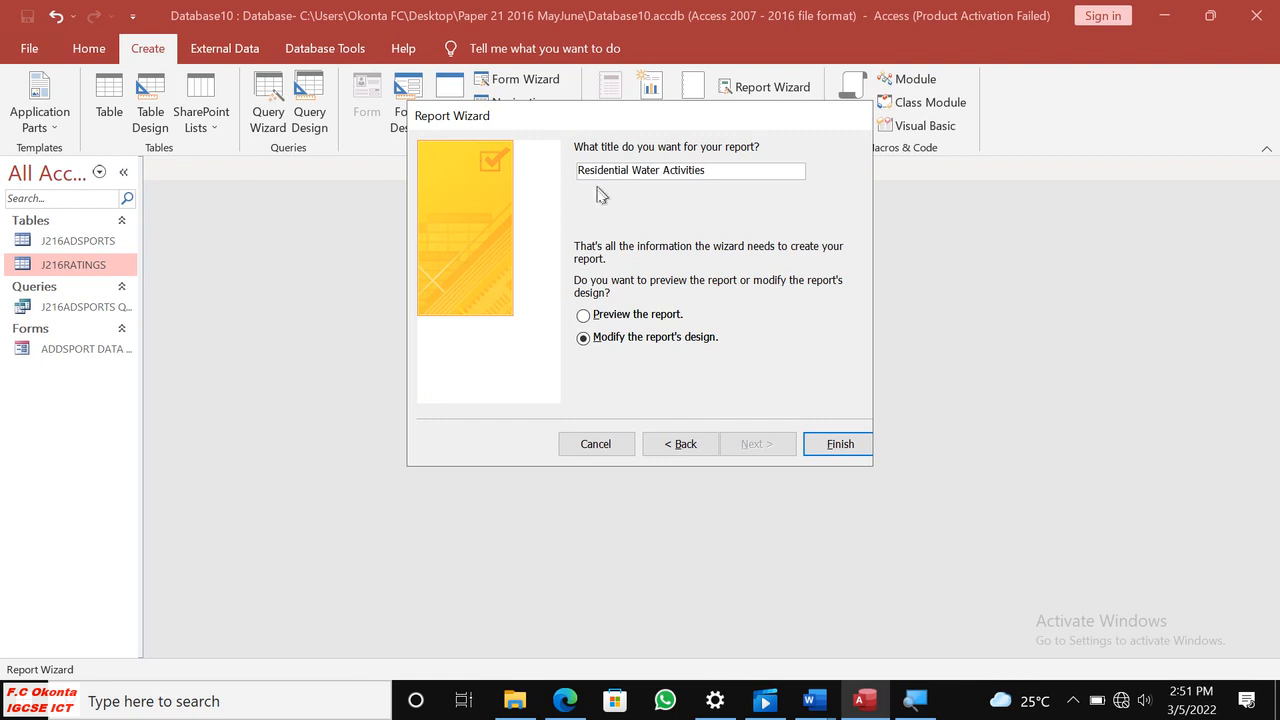
pyautogui.click(834, 448)
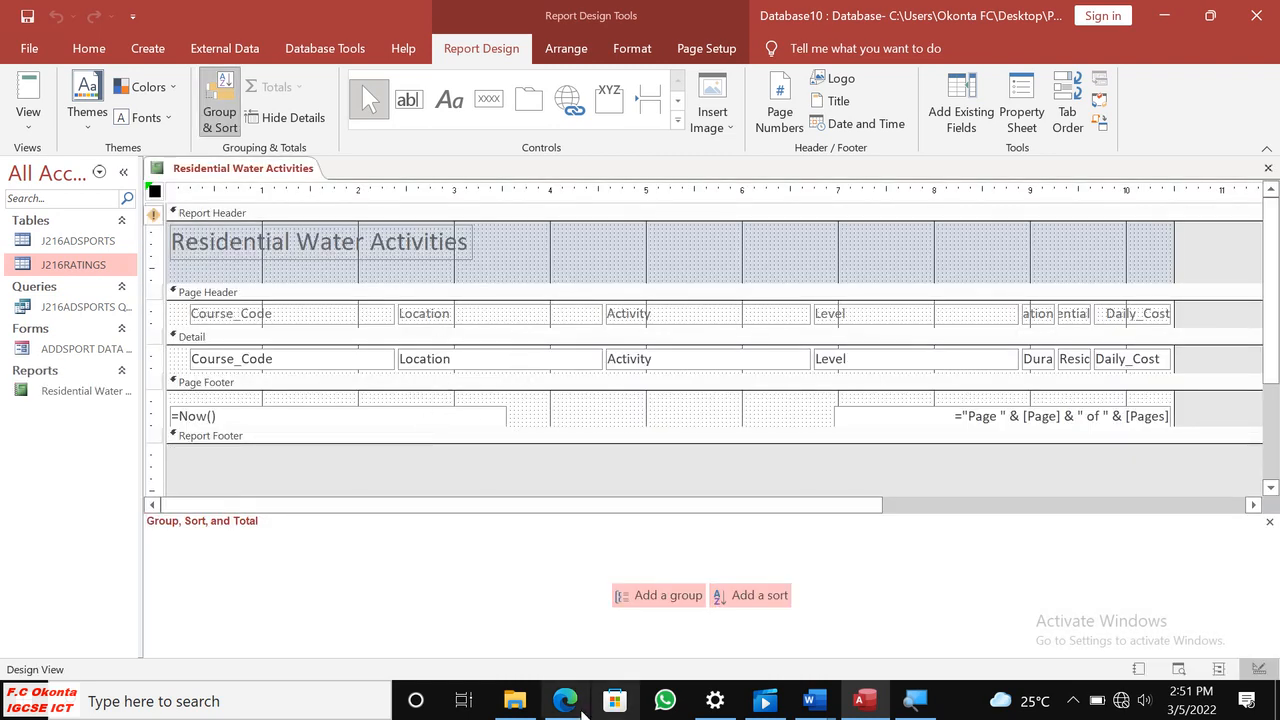
# Switch to Edge and highlight the question 25 requirement listing the fields to show in yellow.
pyautogui.click(581, 707)
pyautogui.moveTo(352, 222); pyautogui.dragTo(540, 508)
pyautogui.rightClick(540, 508)
pyautogui.click(755, 330)
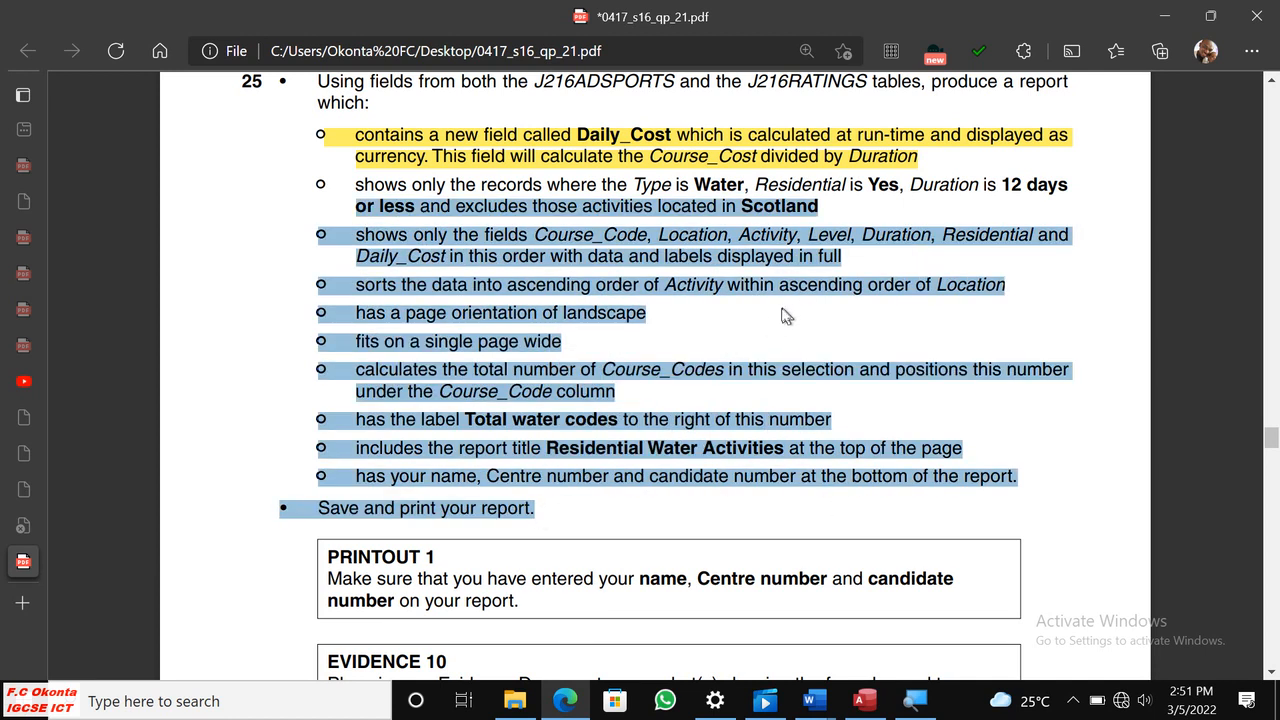
pyautogui.click(782, 315)
pyautogui.moveTo(853, 254); pyautogui.dragTo(314, 240)
pyautogui.rightClick(318, 240)
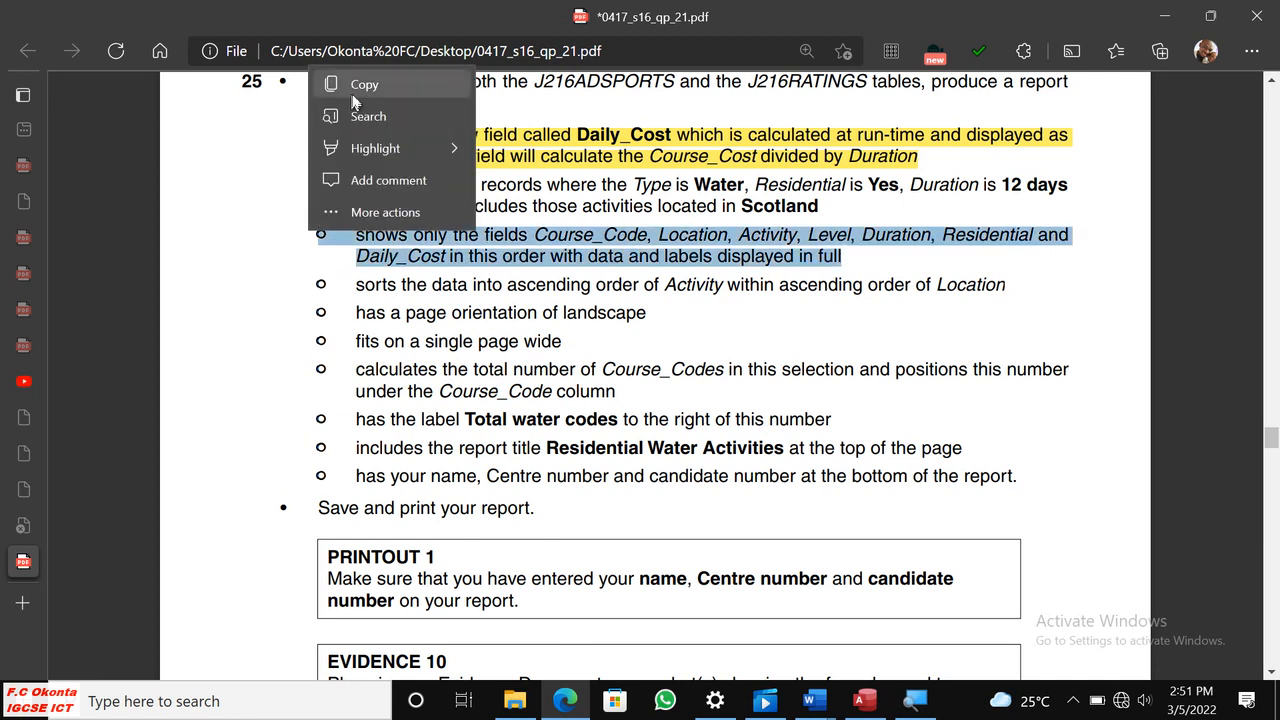
pyautogui.moveTo(428, 152)
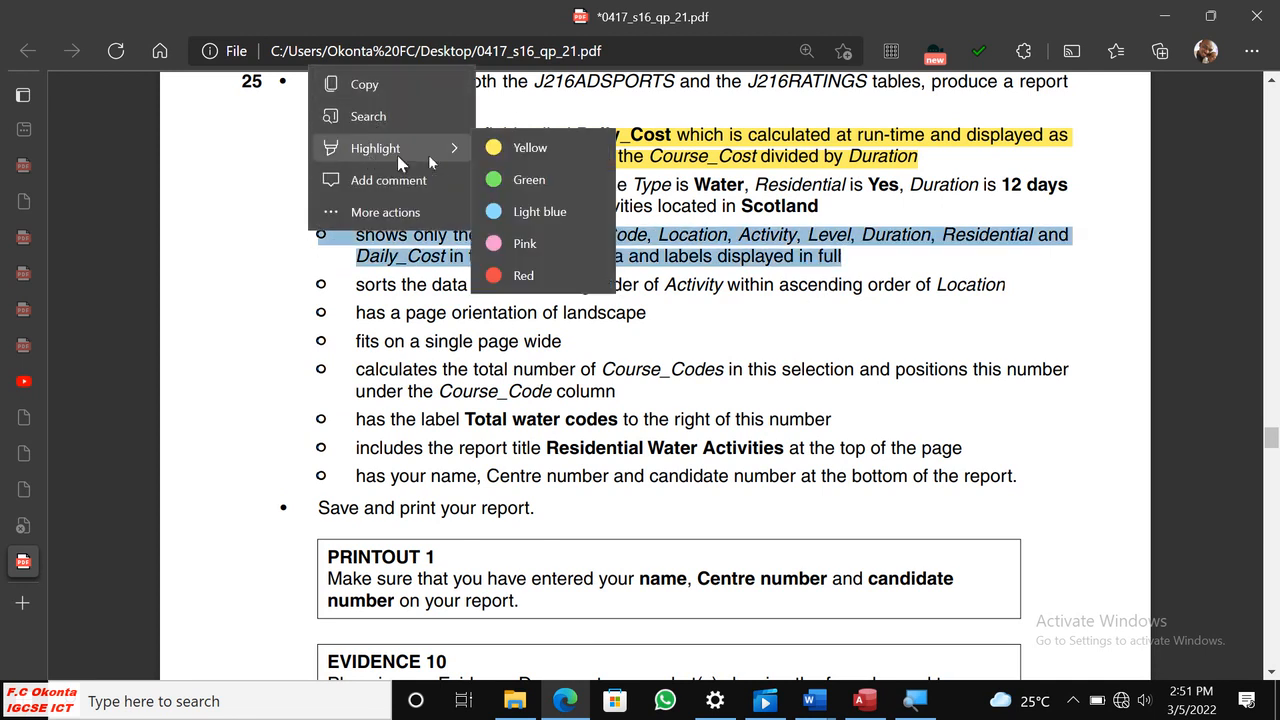
pyautogui.click(530, 148)
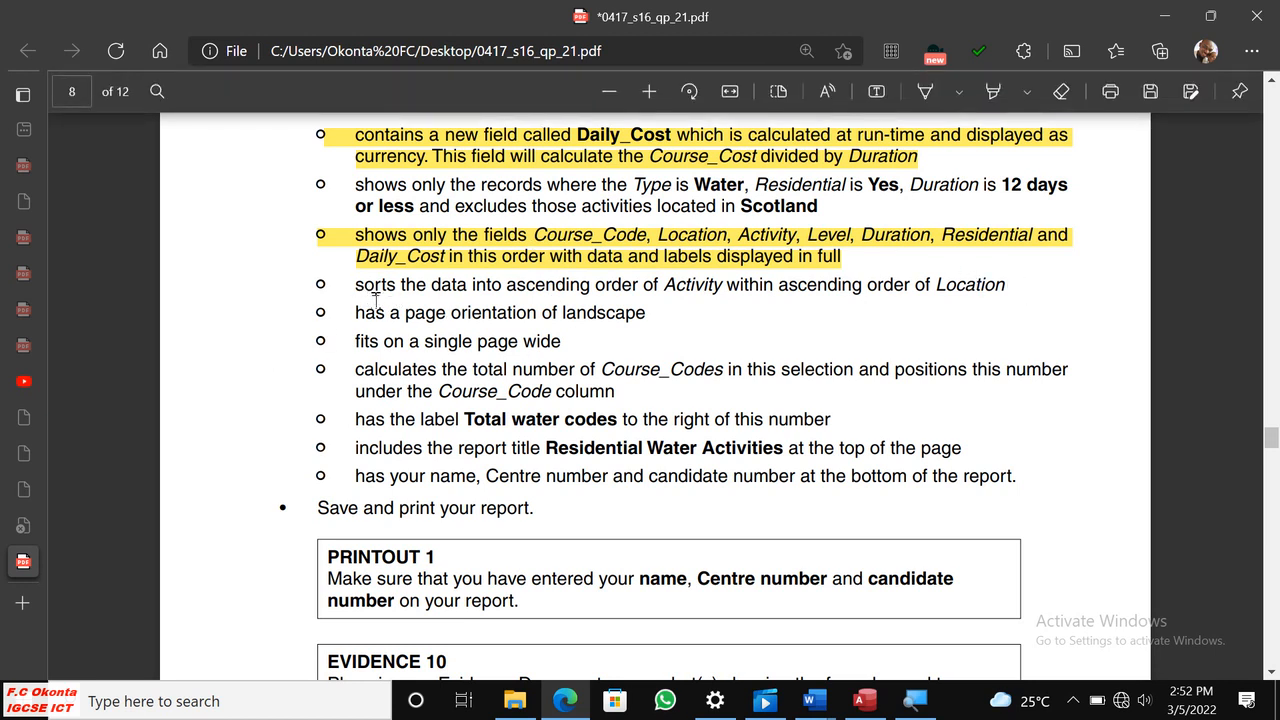
# Highlight the landscape orientation requirement and the Residential Water Activities title requirement in yellow.
pyautogui.moveTo(352, 315); pyautogui.dragTo(652, 314)
pyautogui.rightClick(652, 314)
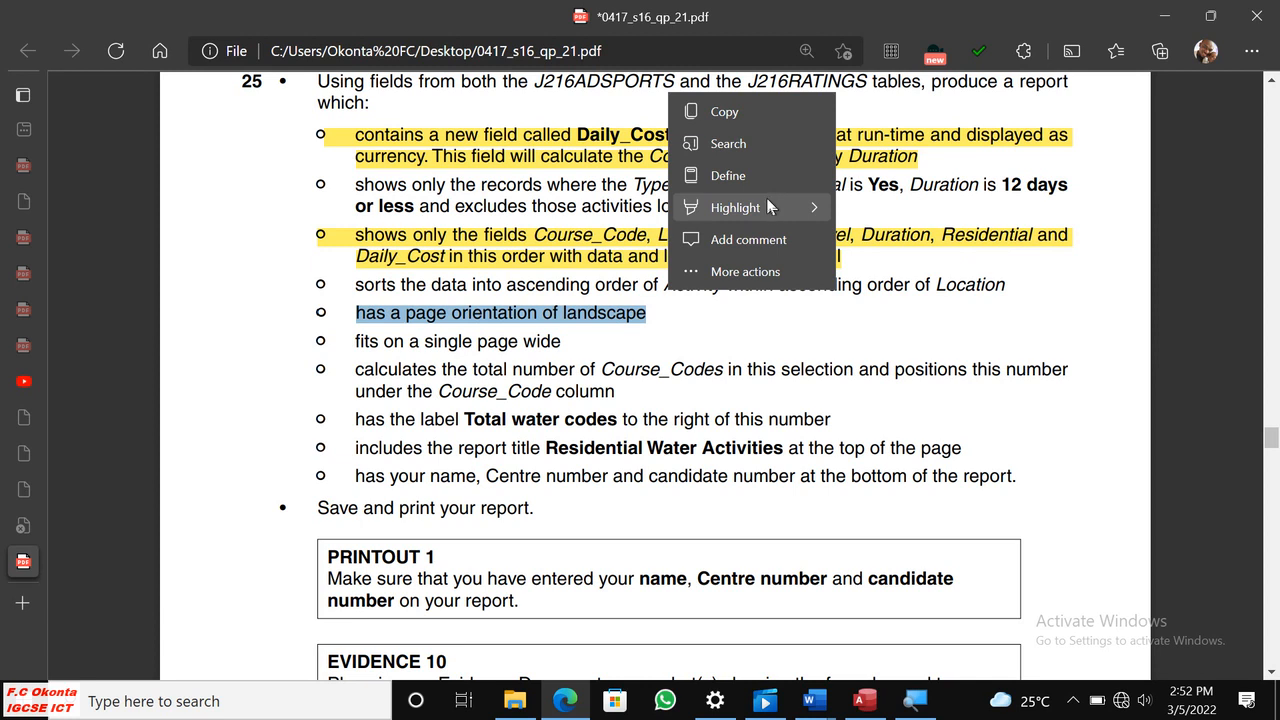
pyautogui.moveTo(766, 205)
pyautogui.click(890, 208)
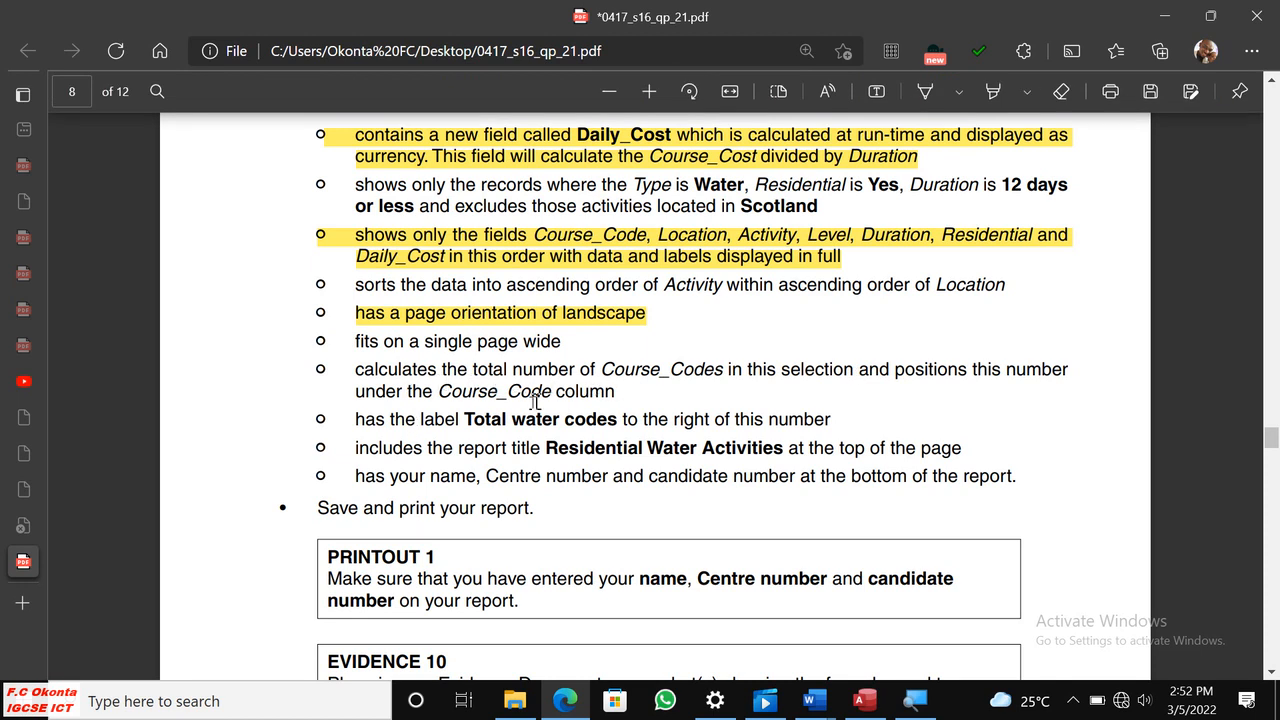
pyautogui.moveTo(353, 448); pyautogui.dragTo(974, 447)
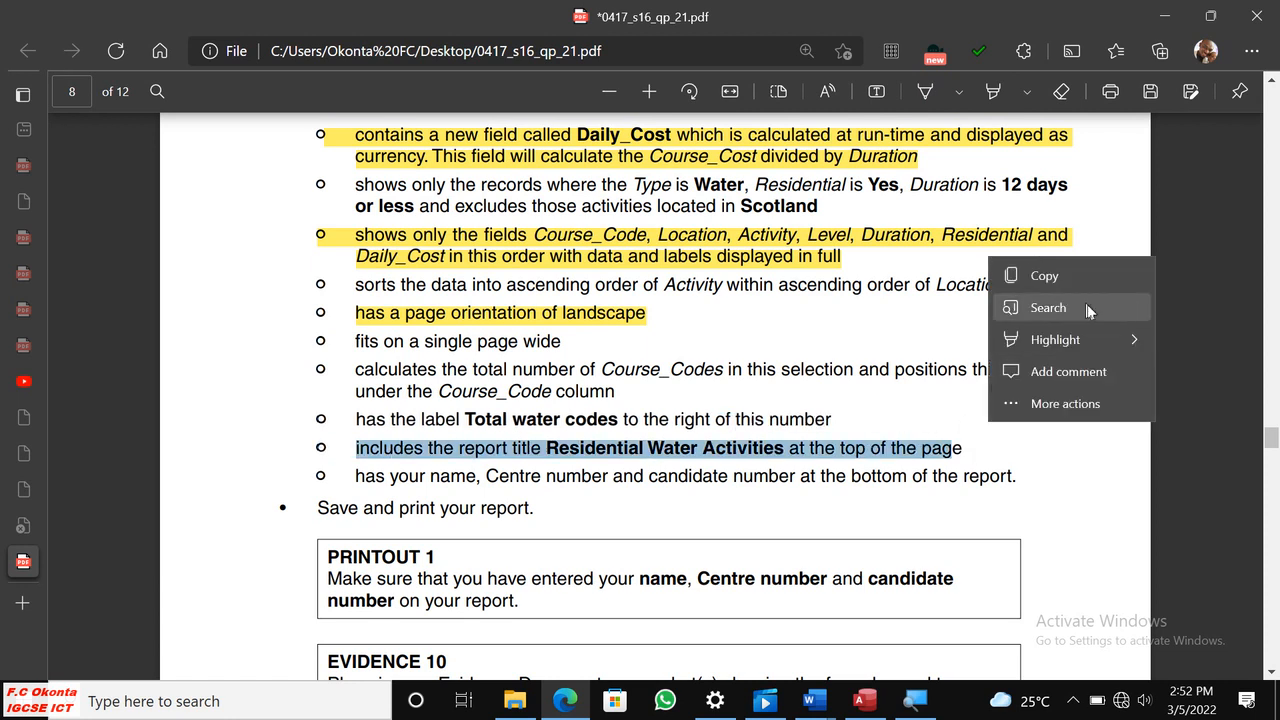
pyautogui.moveTo(1086, 344)
pyautogui.click(880, 345)
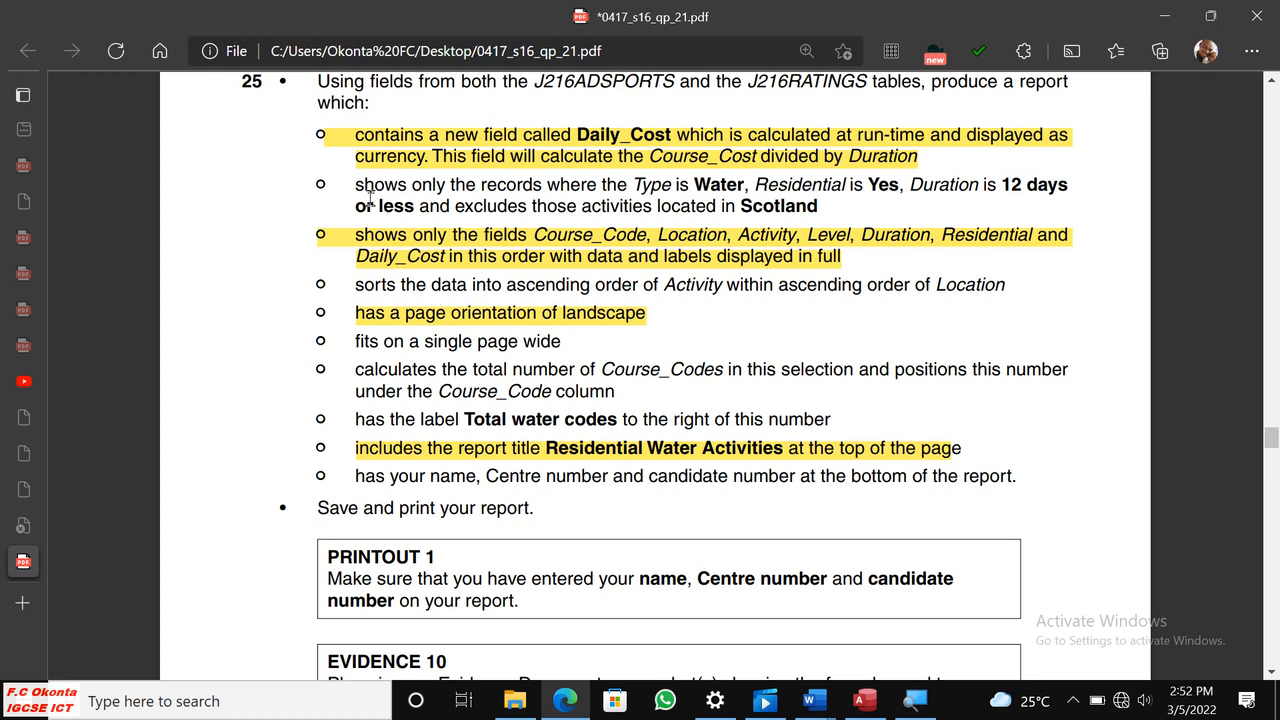
# Highlight the requirement on Type, Residential, Duration and Scotland records in yellow.
pyautogui.moveTo(357, 186); pyautogui.dragTo(818, 207)
pyautogui.rightClick(822, 208)
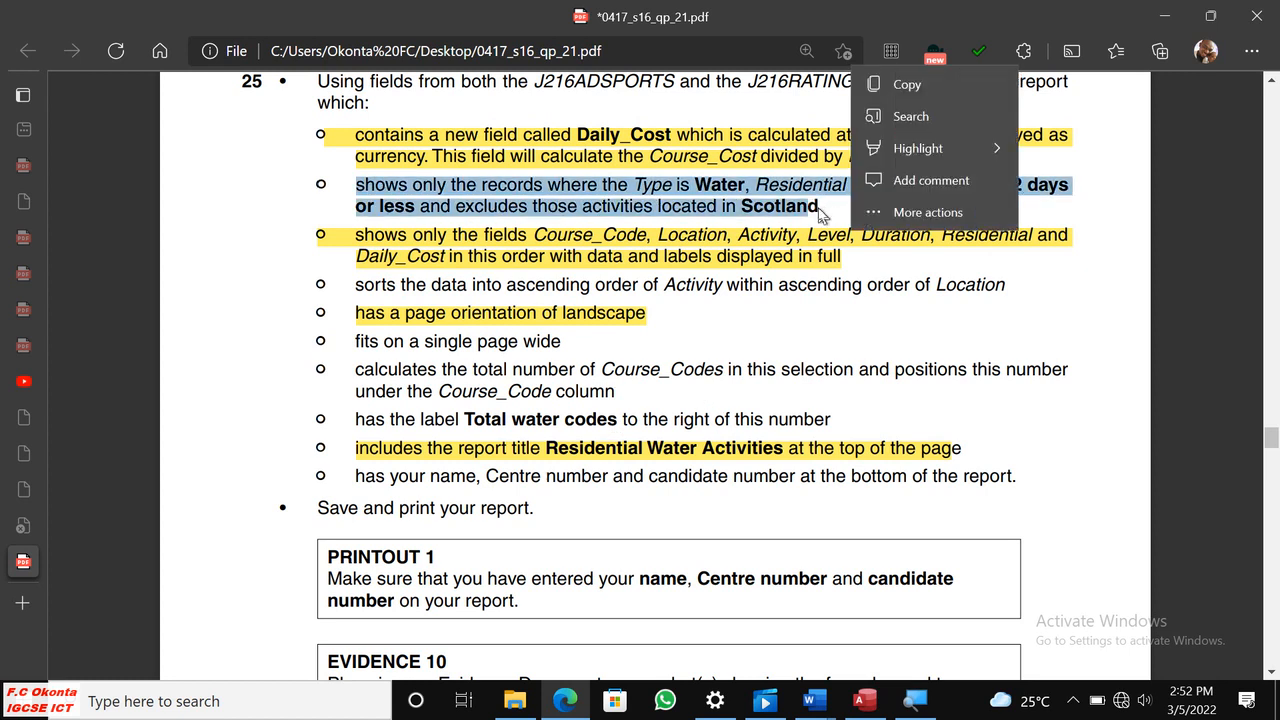
pyautogui.moveTo(950, 149)
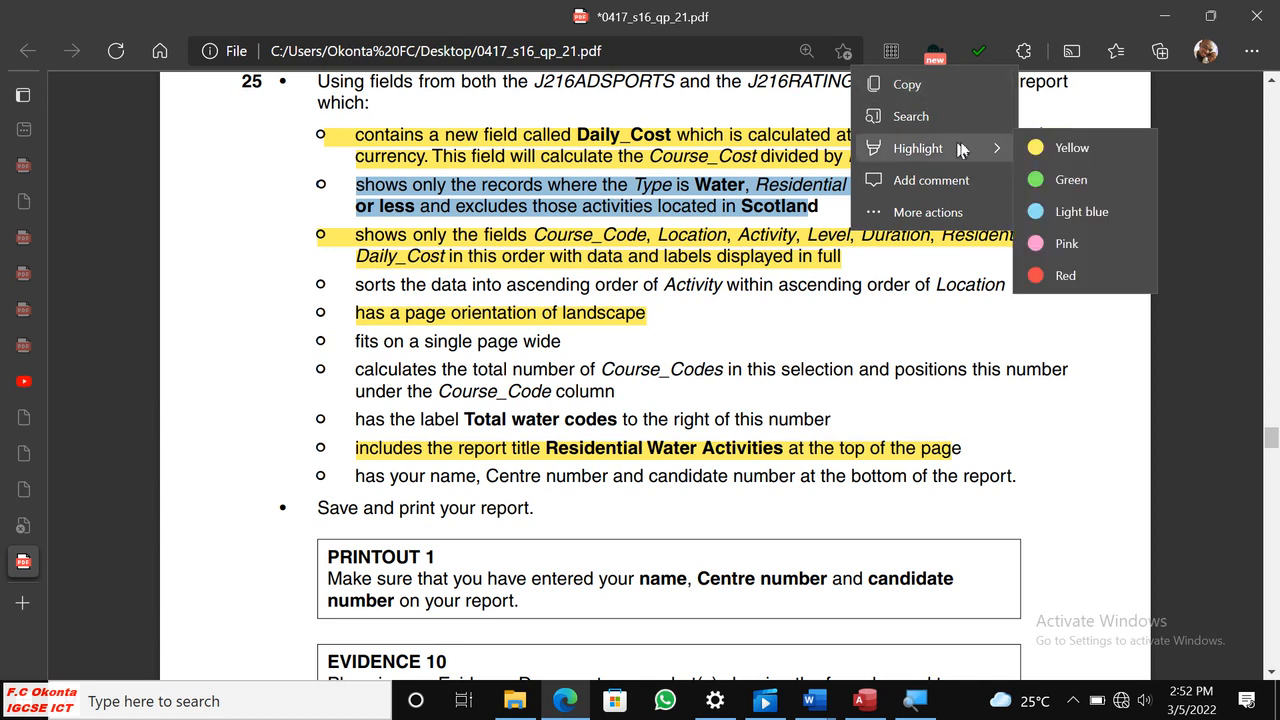
pyautogui.click(1070, 149)
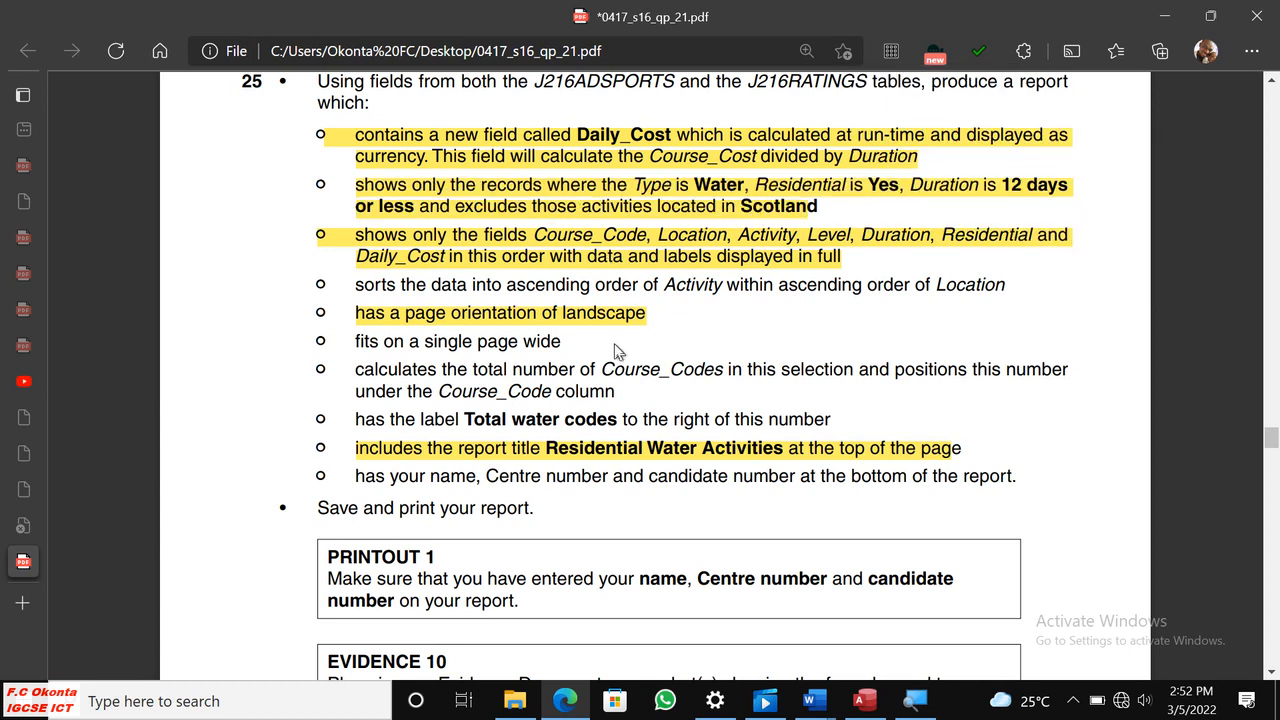
pyautogui.scroll(-1, 635, 351)
pyautogui.scroll(1, 641, 351)
# Switch to Access, sort the report by Activity and then Location with A on top, and recheck the sort requirement in Edge.
pyautogui.click(859, 700)
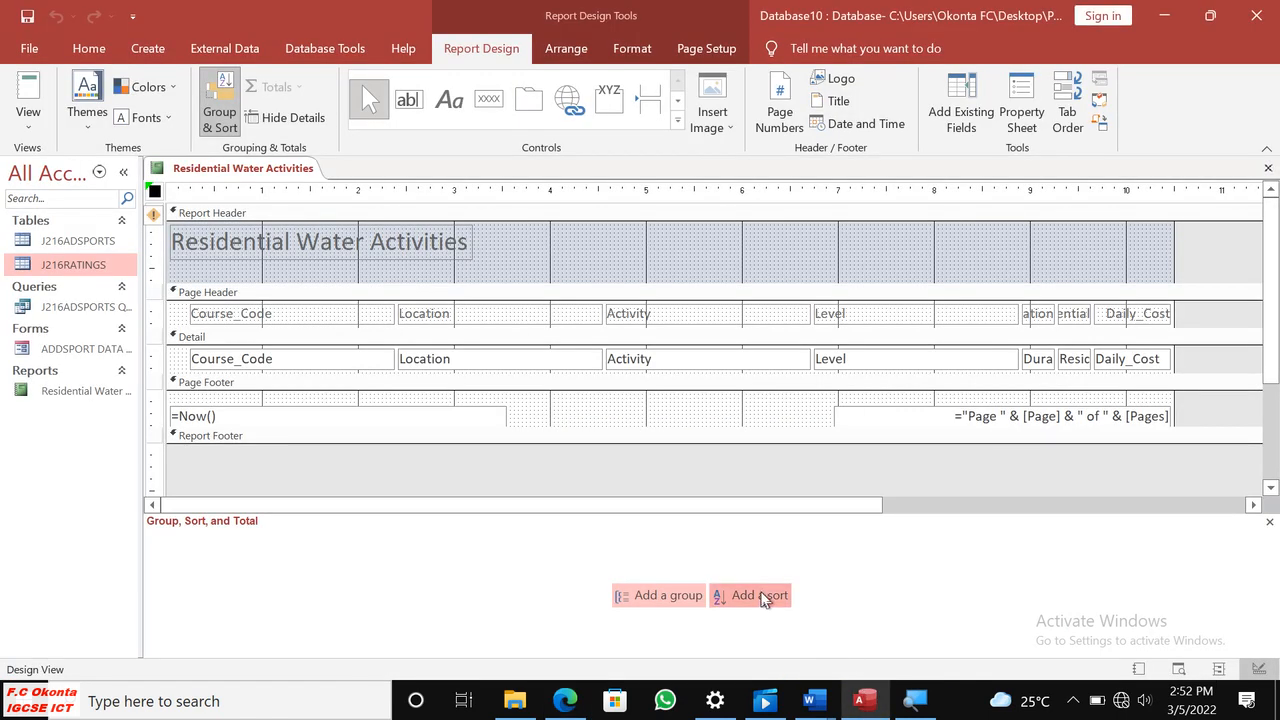
pyautogui.click(760, 597)
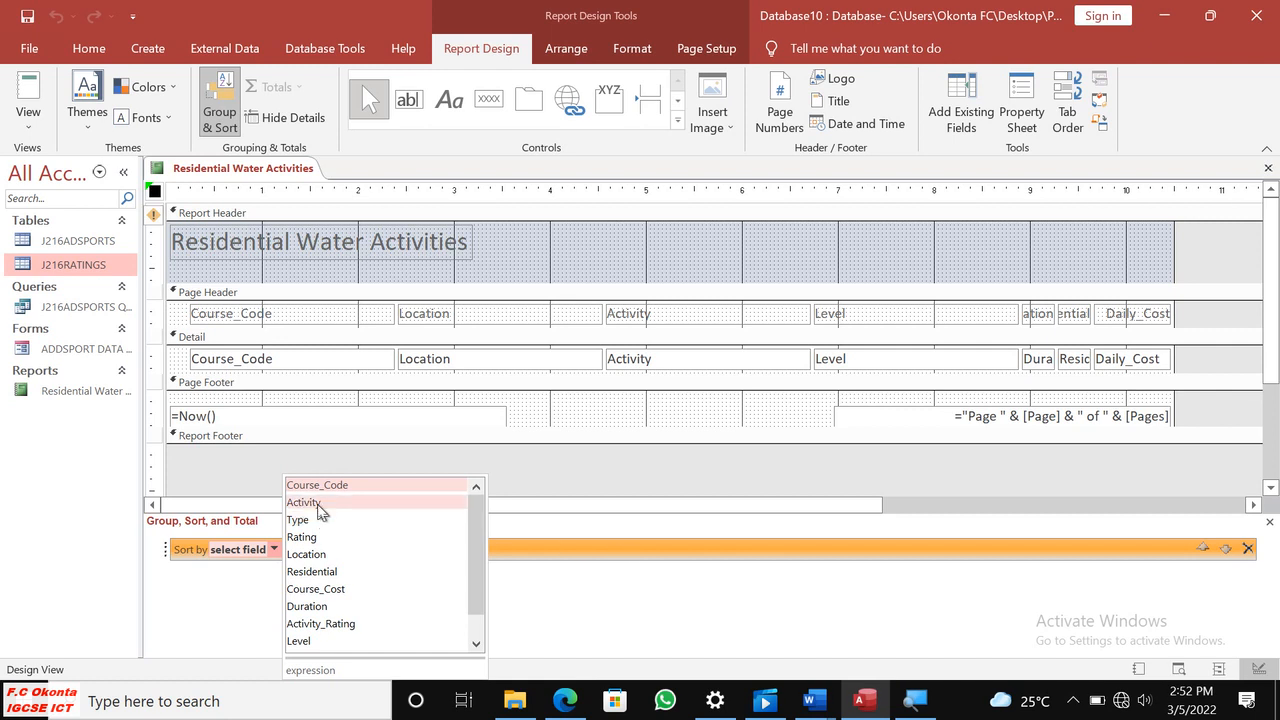
pyautogui.click(317, 505)
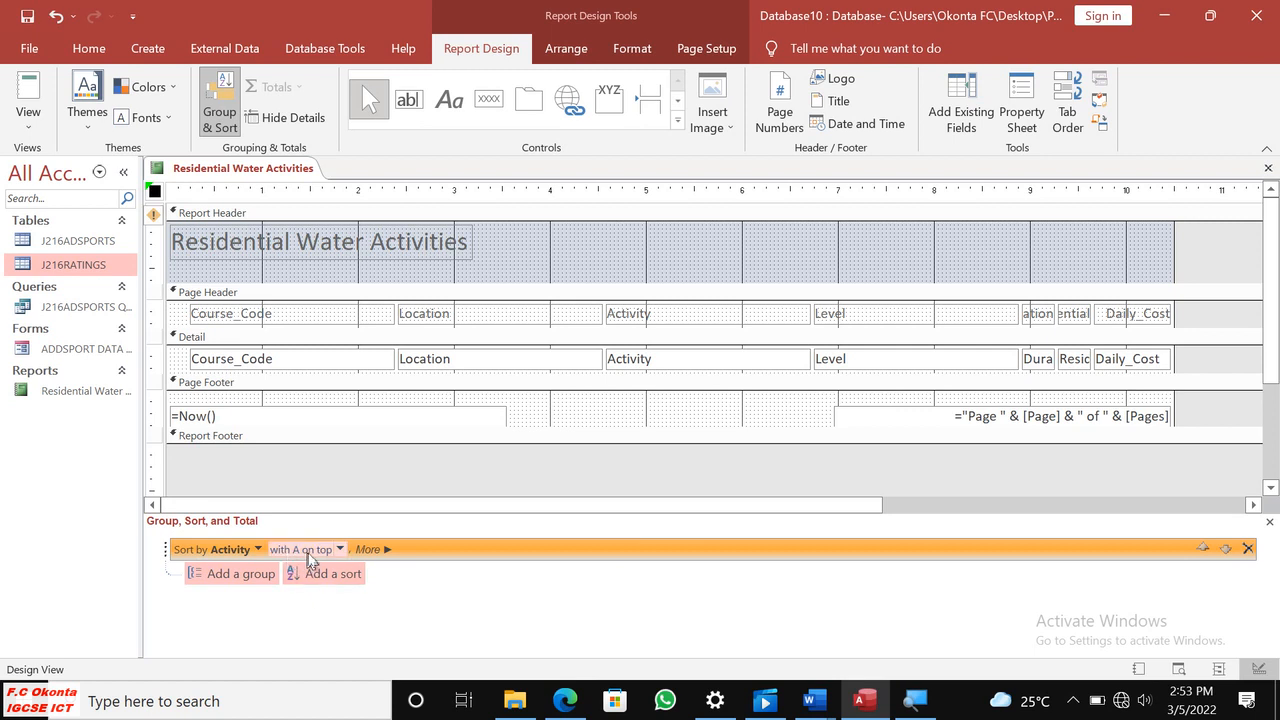
pyautogui.click(340, 579)
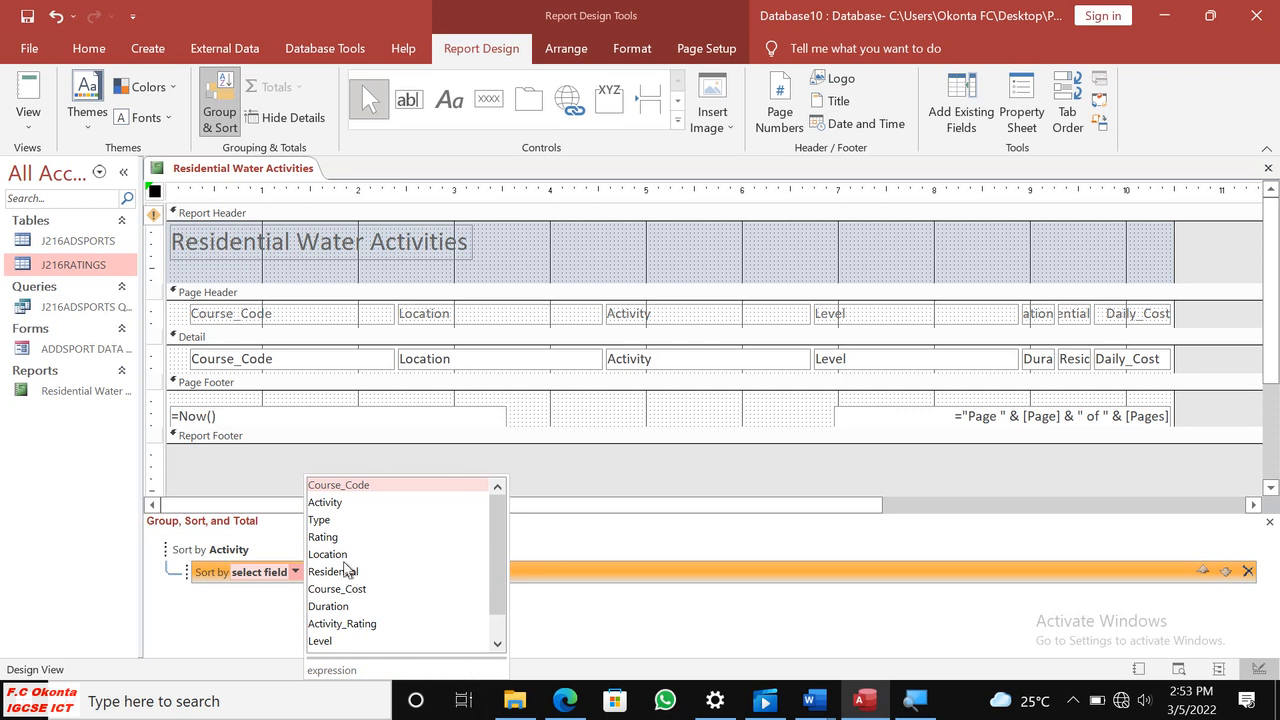
pyautogui.click(340, 556)
pyautogui.click(567, 690)
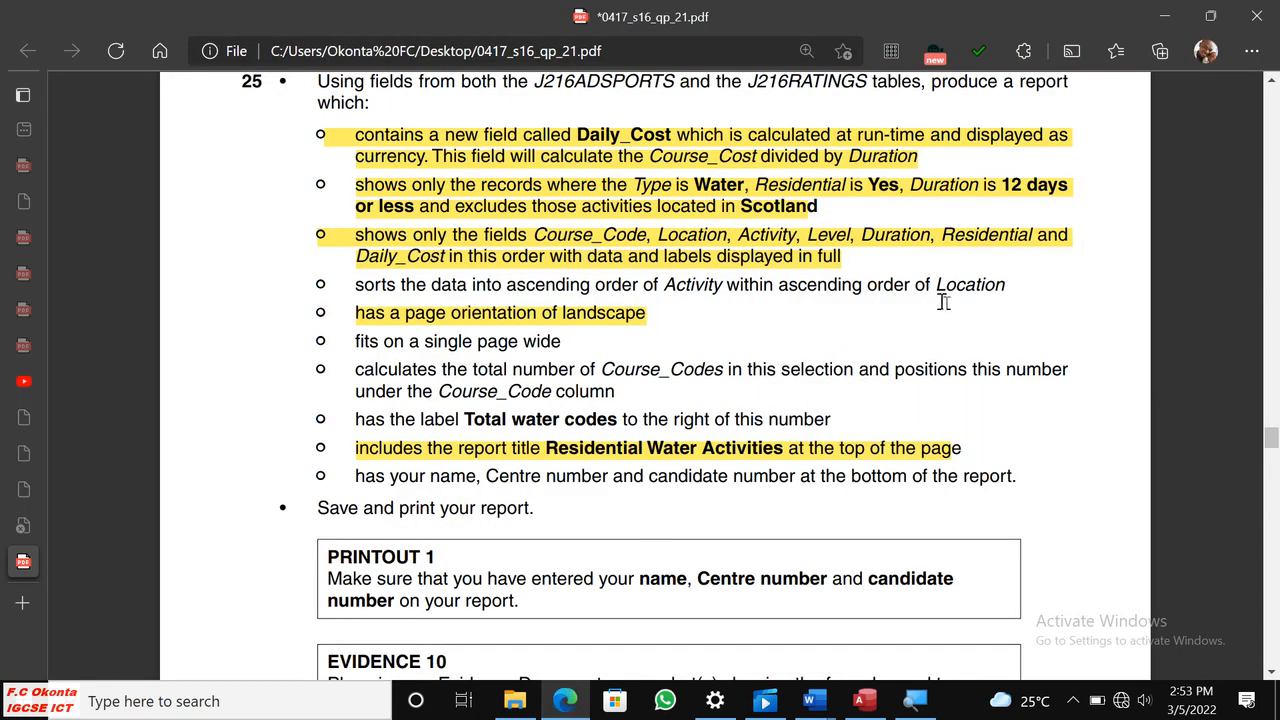
pyautogui.click(866, 701)
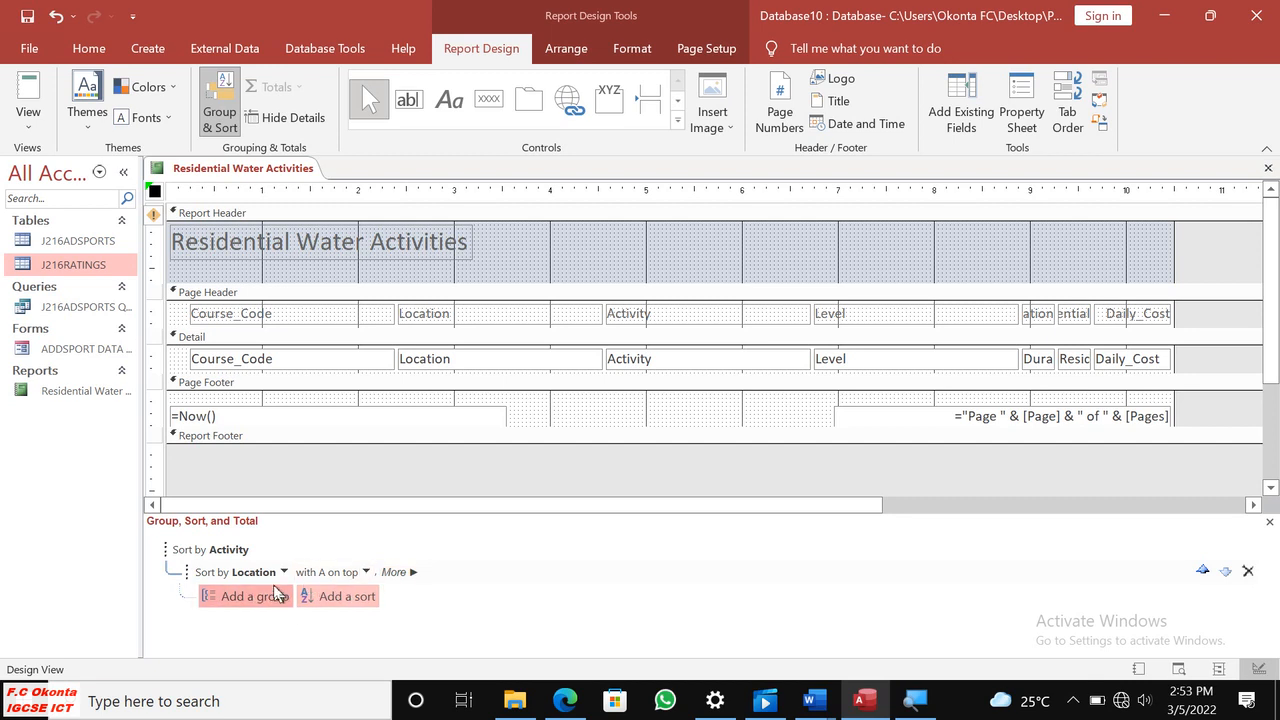
pyautogui.click(283, 574)
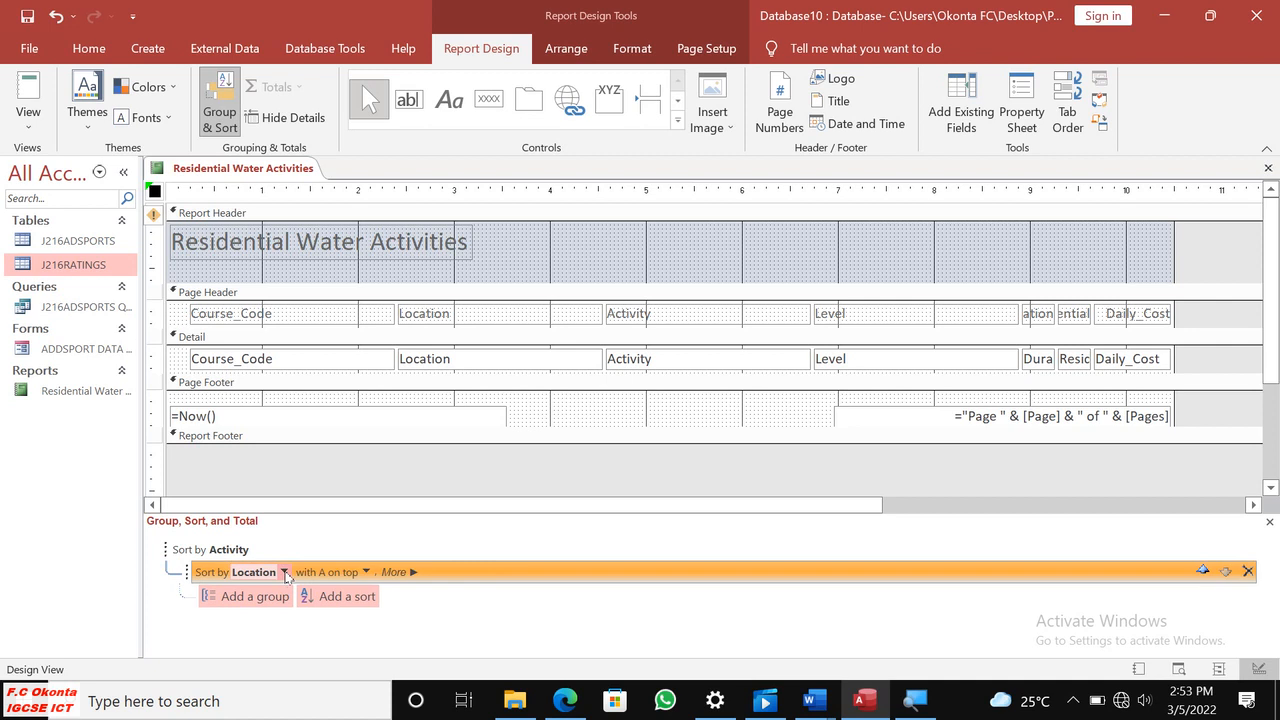
pyautogui.click(317, 555)
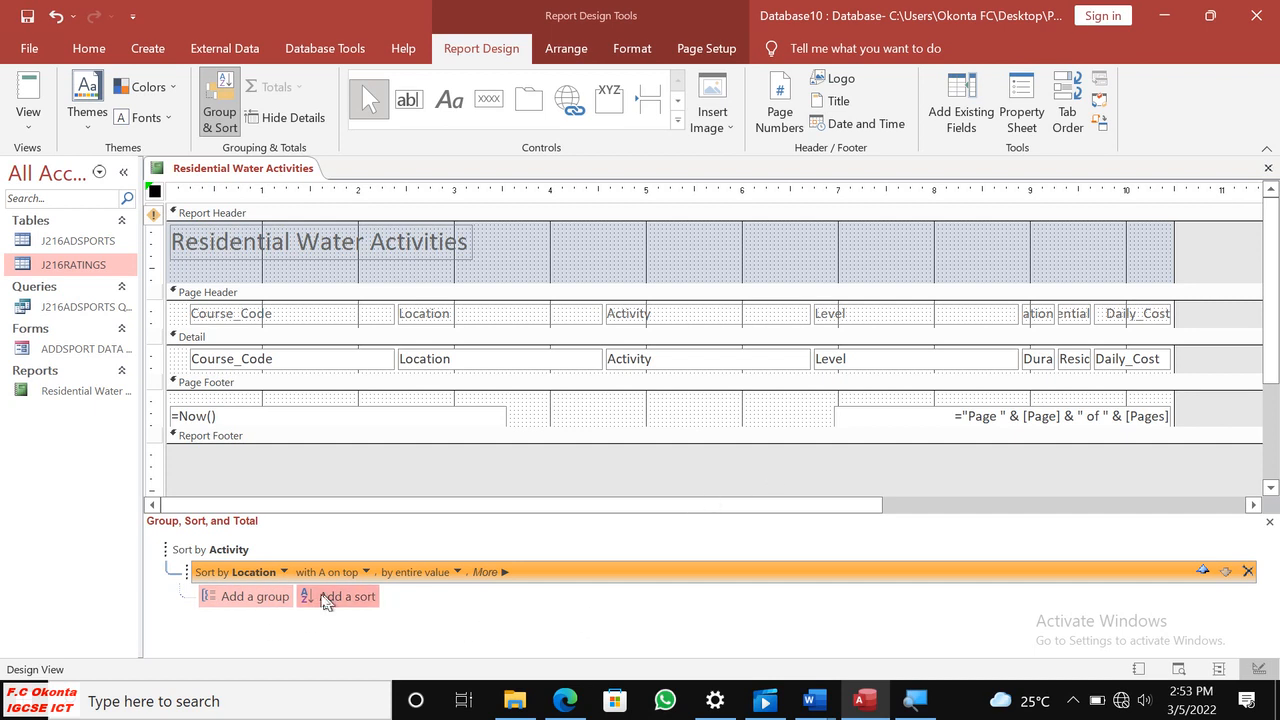
pyautogui.click(284, 572)
pyautogui.click(285, 575)
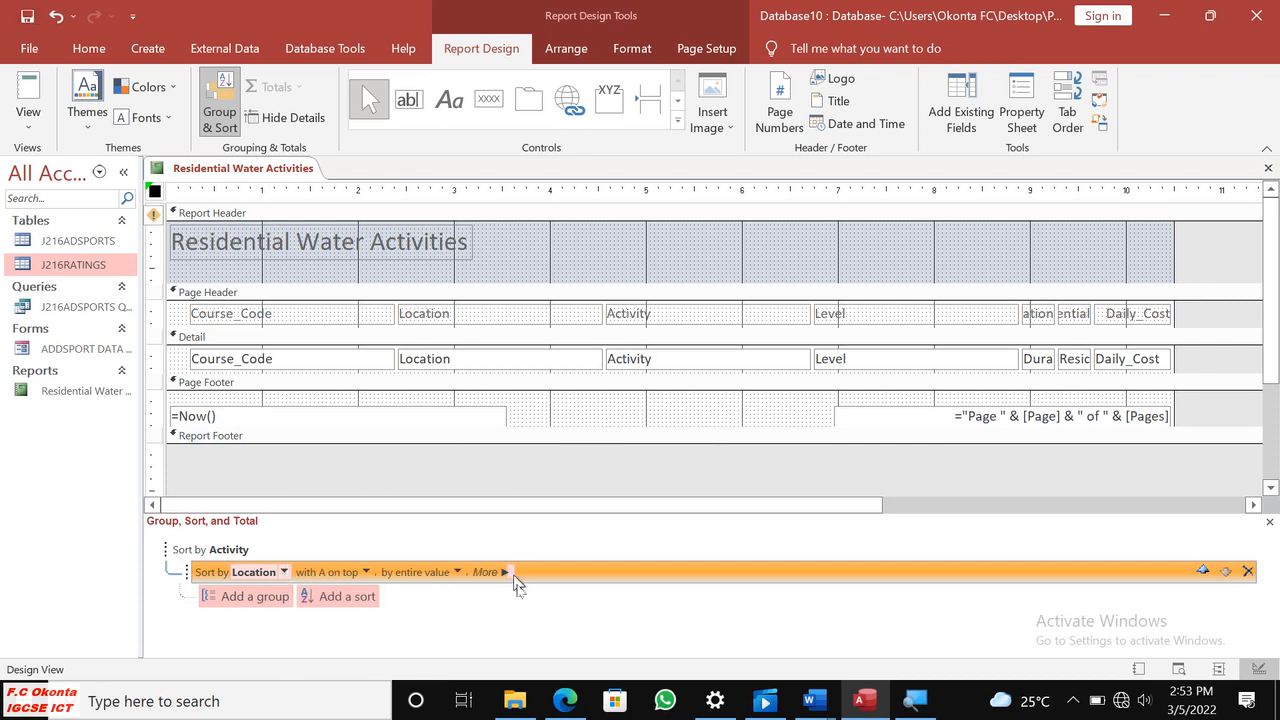
# Switch to Edge and highlight the requirement on sorting by Activity within Location in yellow.
pyautogui.click(565, 700)
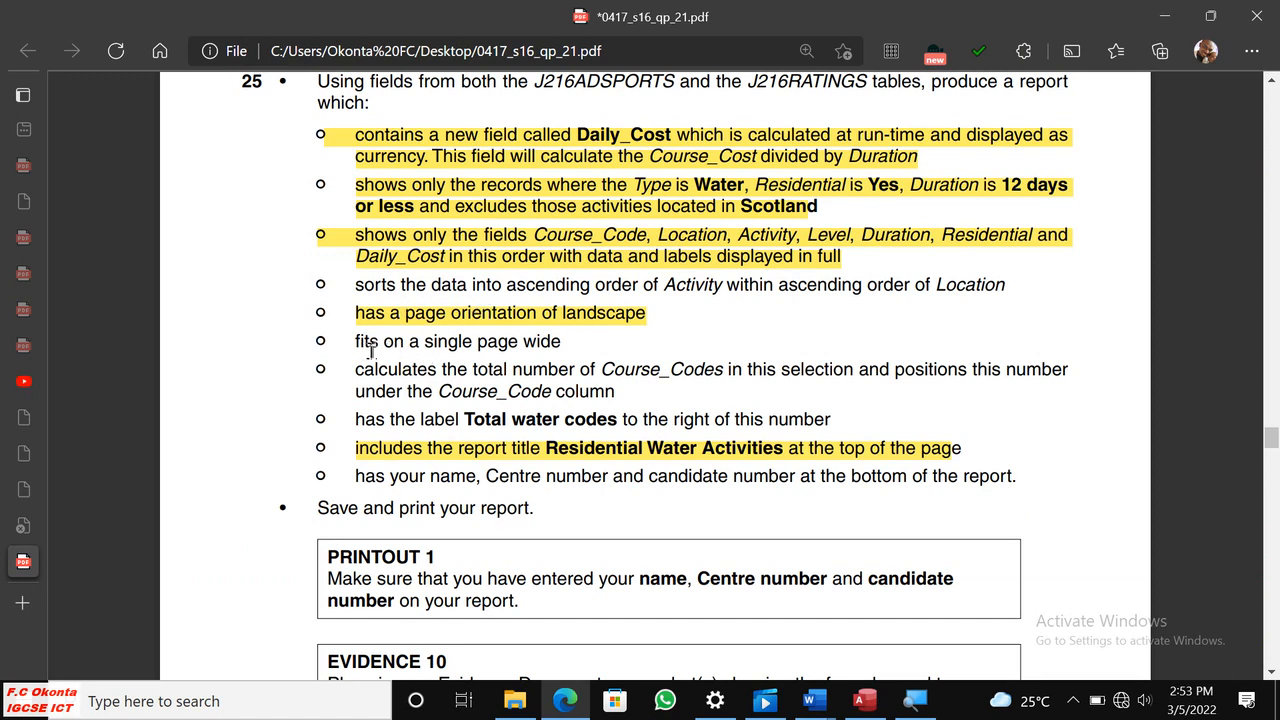
pyautogui.moveTo(349, 290); pyautogui.dragTo(997, 282)
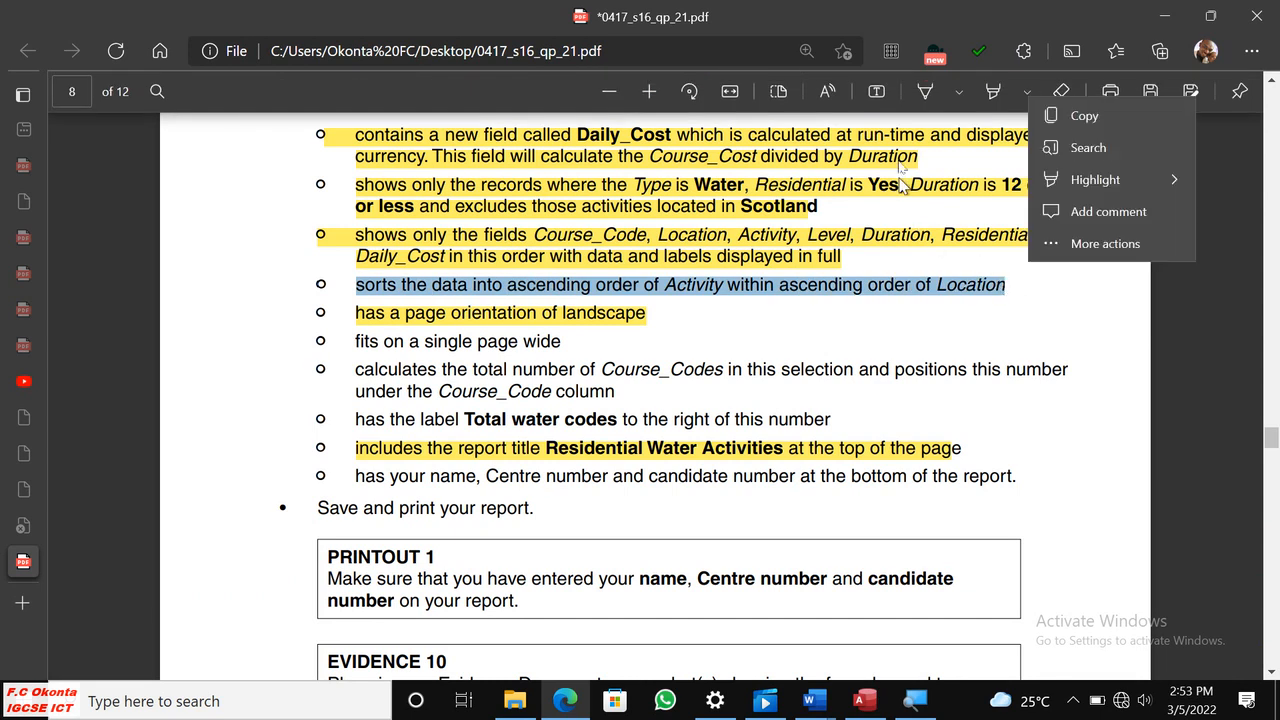
pyautogui.click(1100, 180)
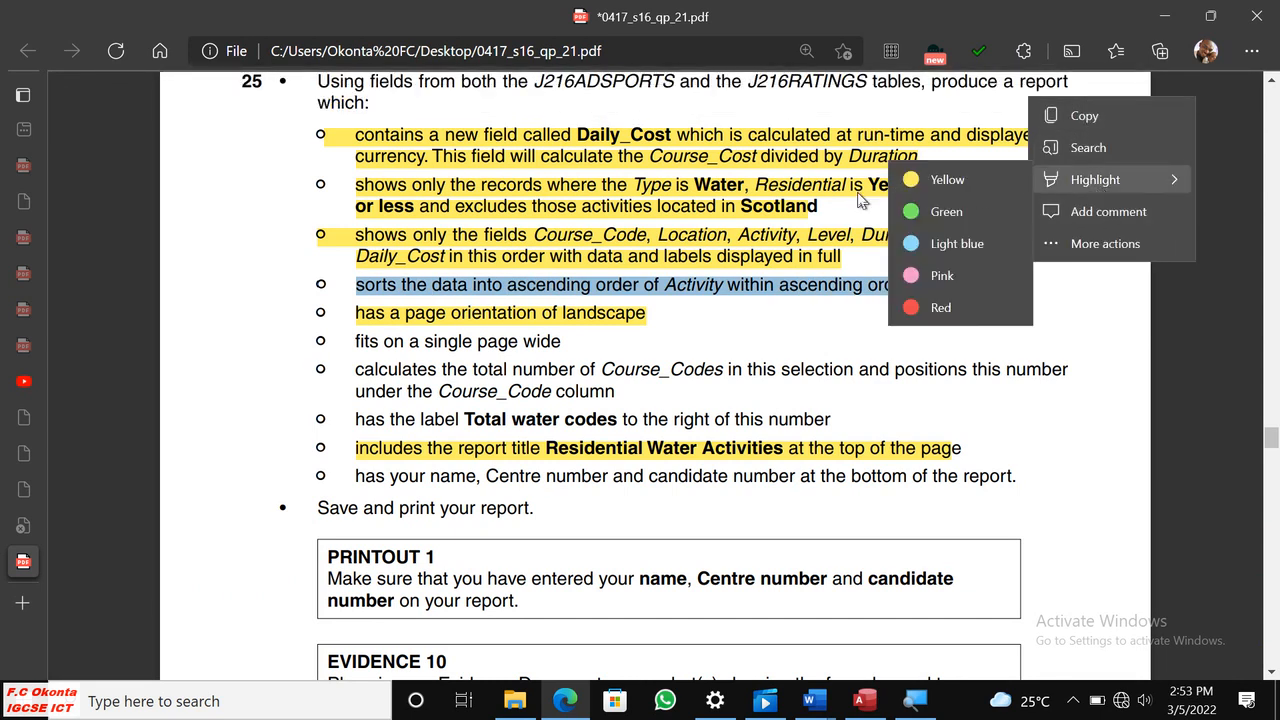
pyautogui.click(926, 179)
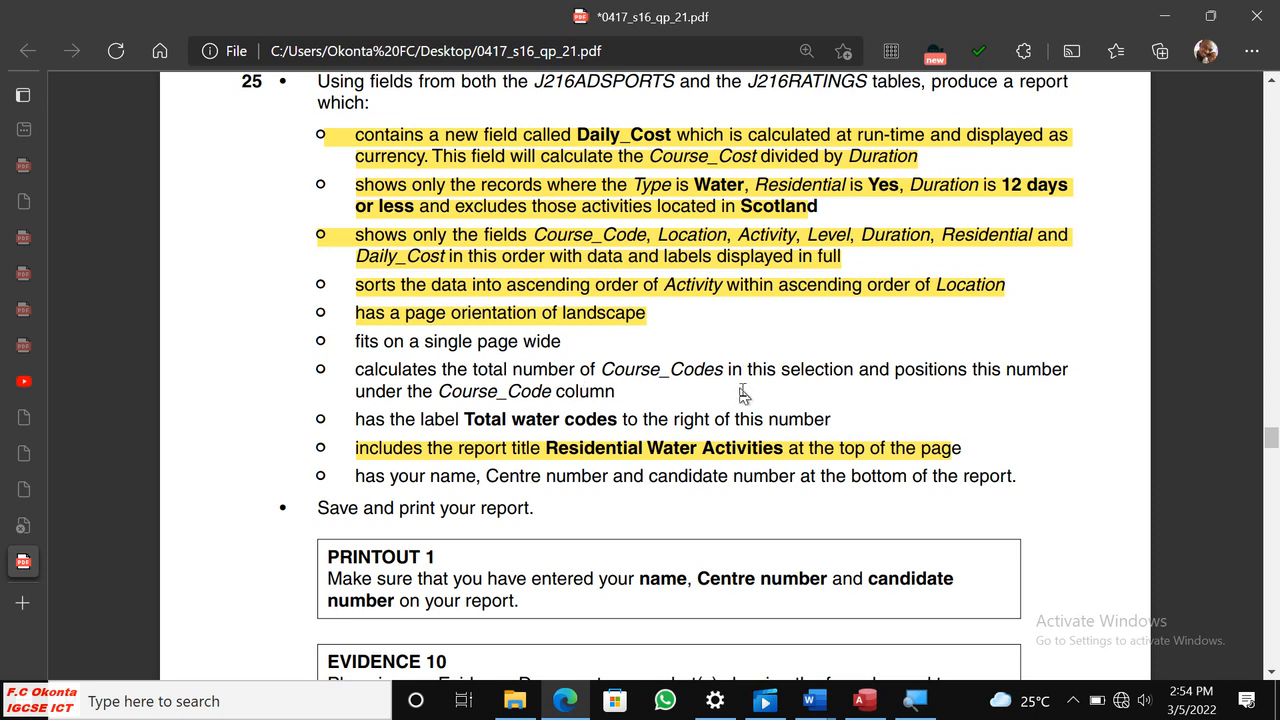
# Switch to Access and add a Count Records total for the Course_Code field.
pyautogui.click(864, 702)
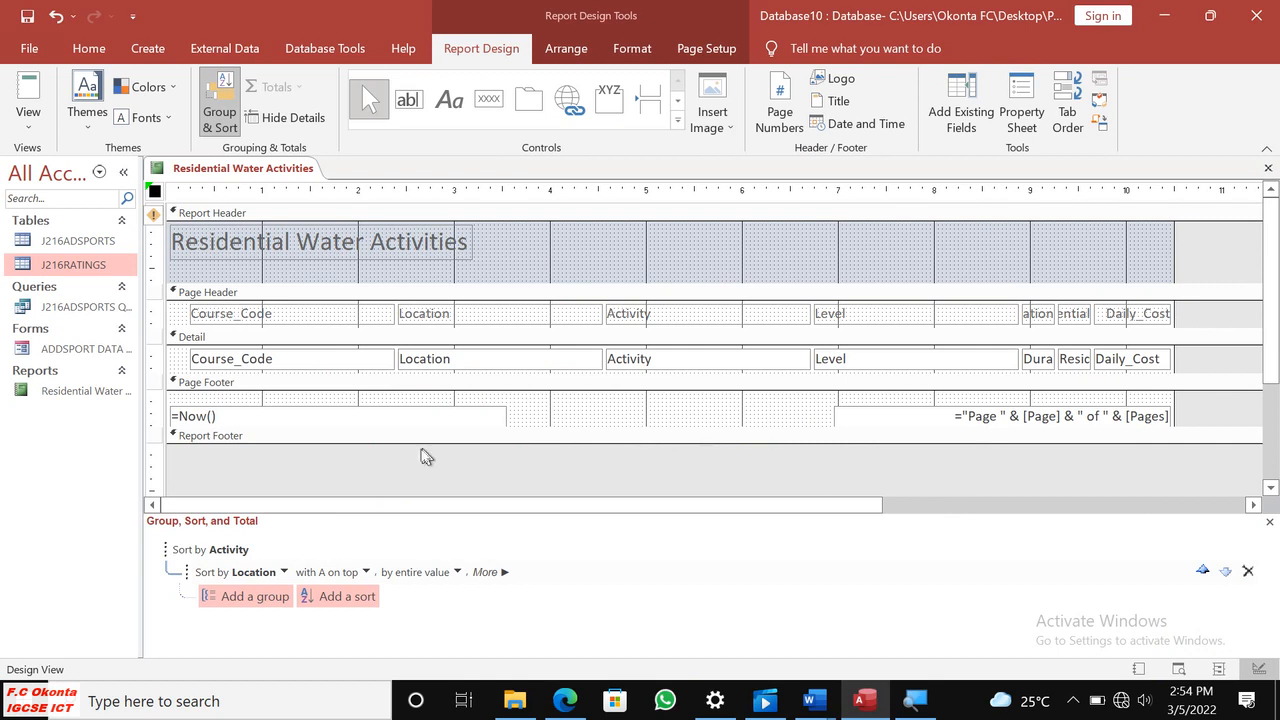
pyautogui.rightClick(288, 372)
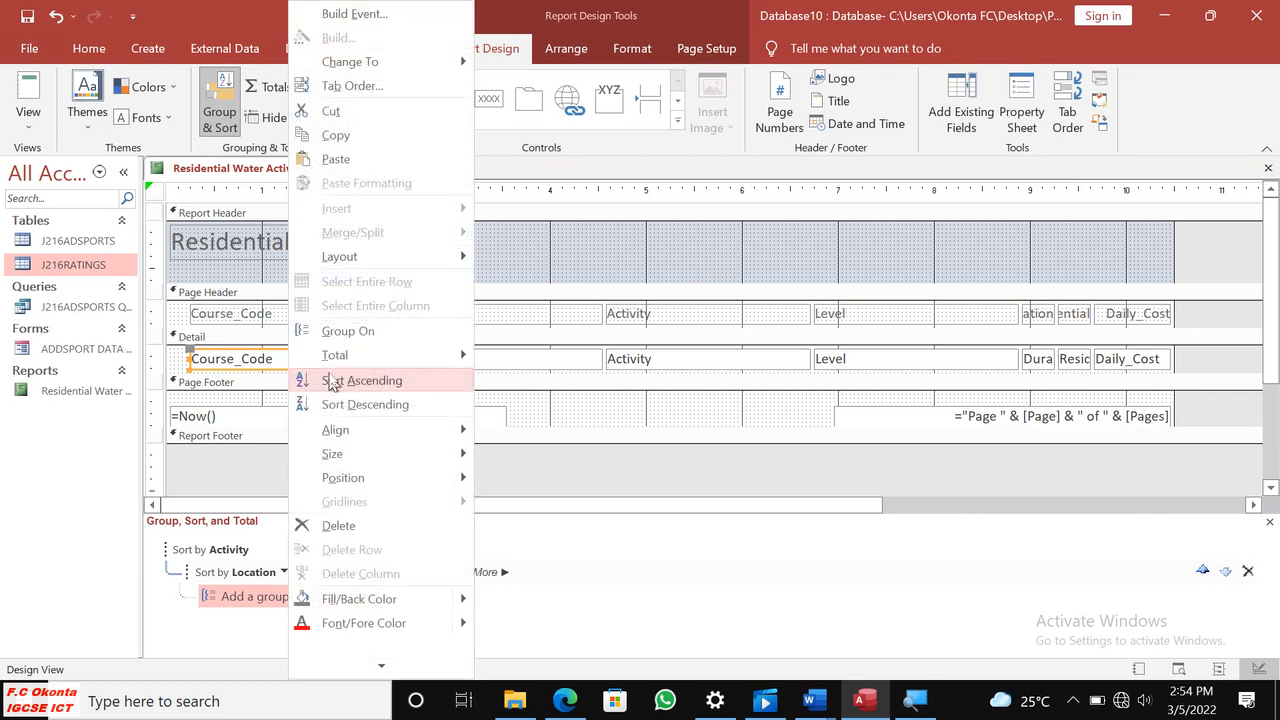
pyautogui.moveTo(335, 358)
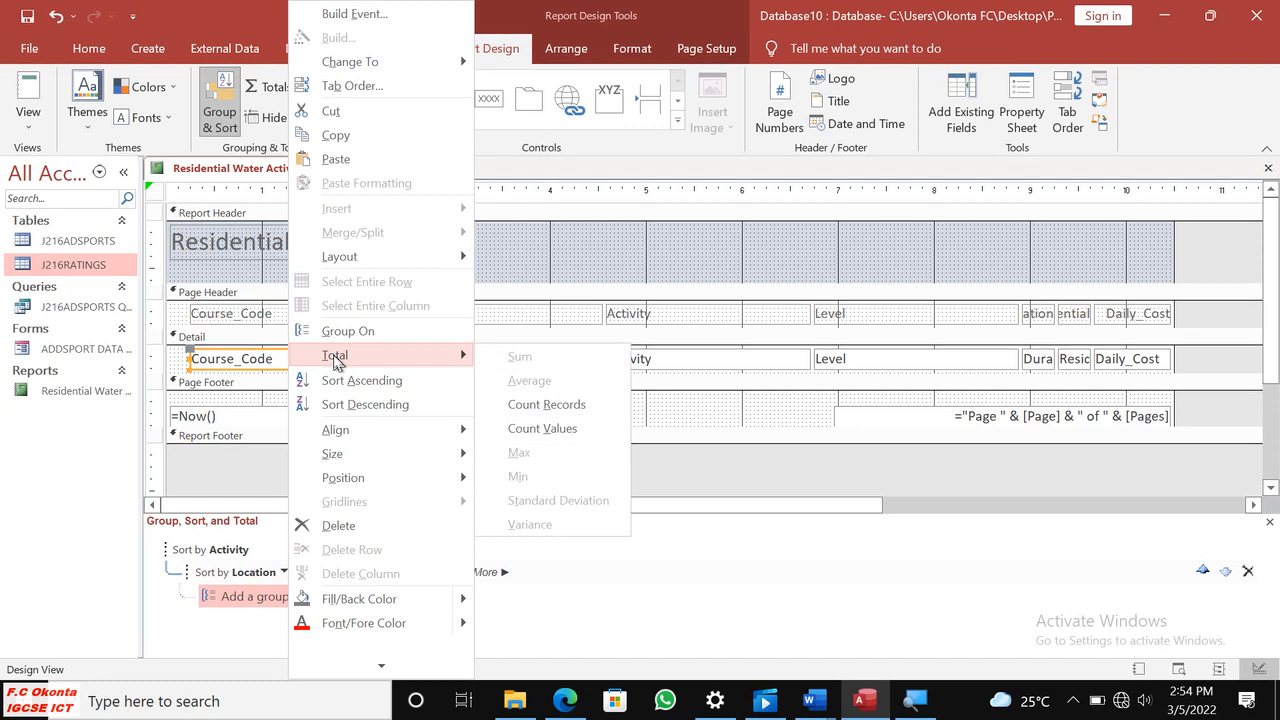
pyautogui.click(585, 406)
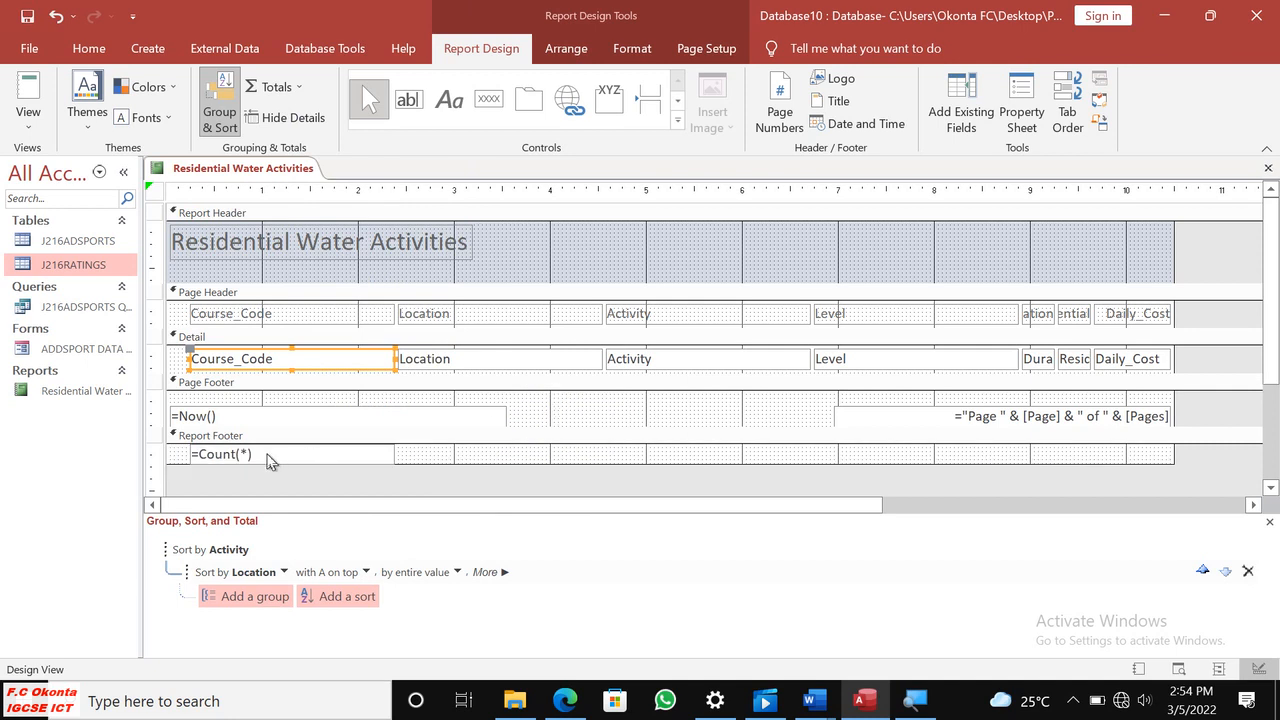
# Select the Total water codes label text in the Edge question paper, and in Access narrow the report footer's count box to fit its expression.
pyautogui.click(566, 700)
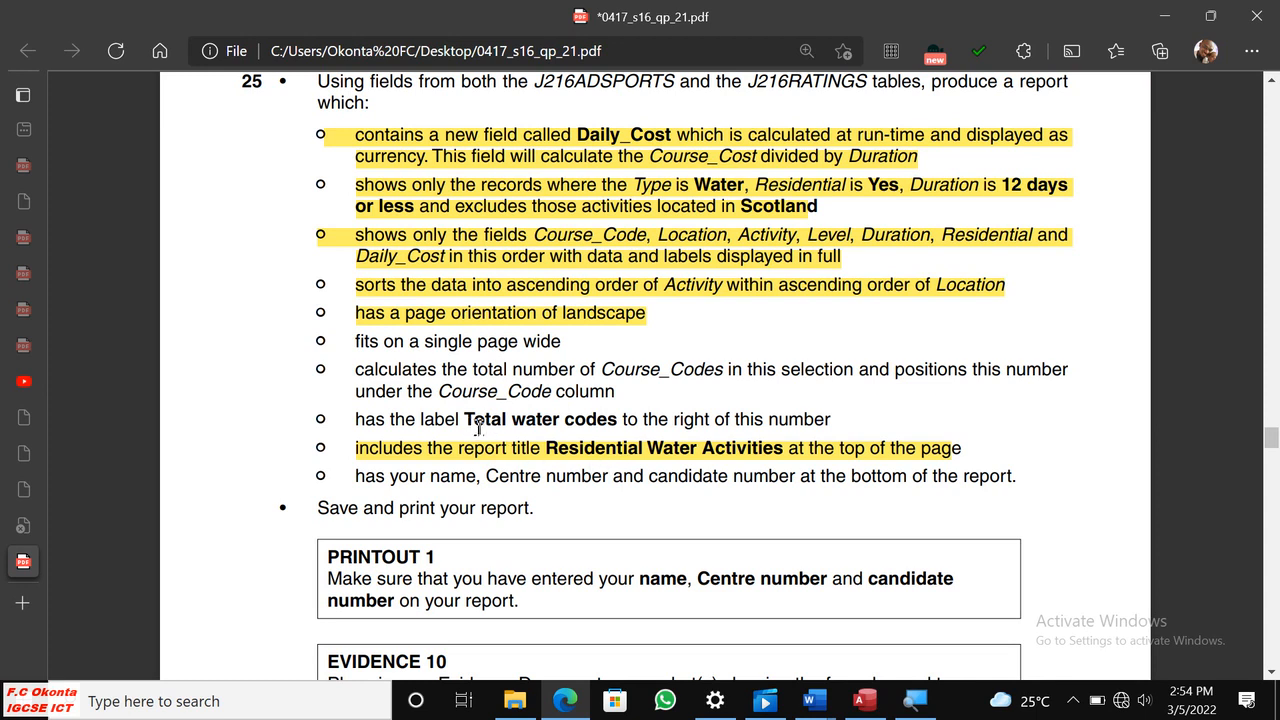
pyautogui.moveTo(465, 421); pyautogui.dragTo(618, 424)
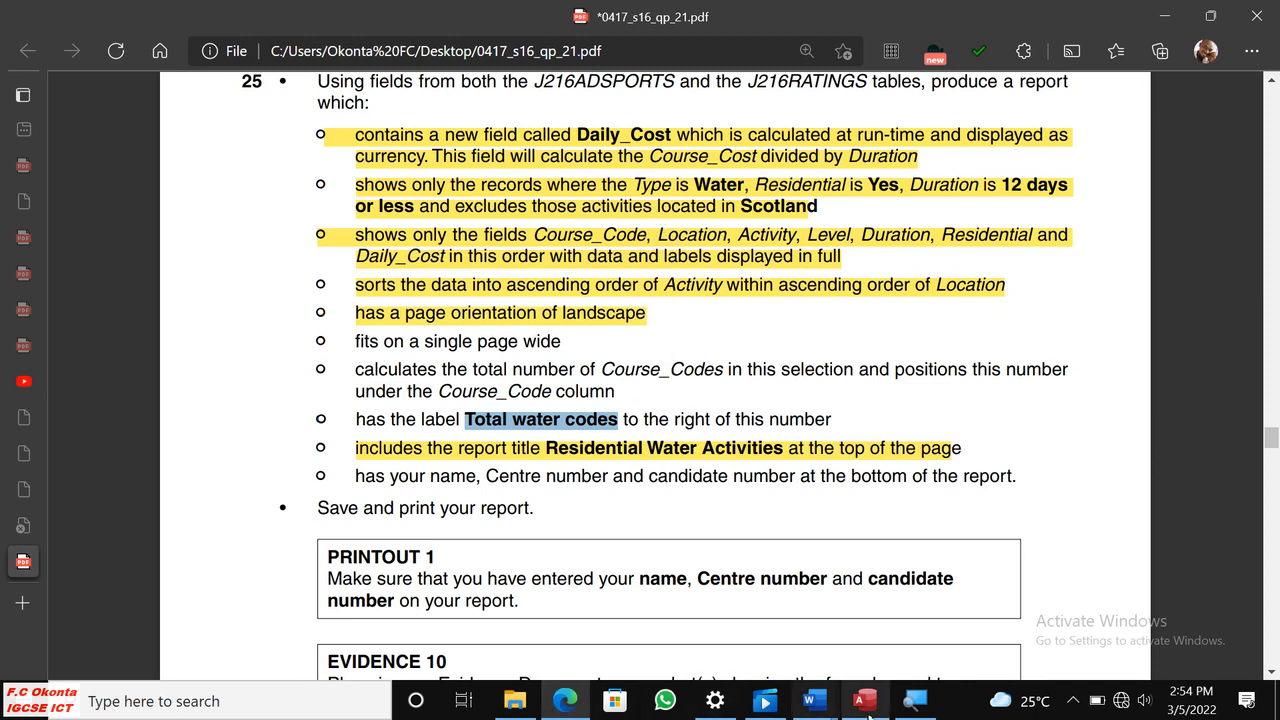
pyautogui.click(864, 701)
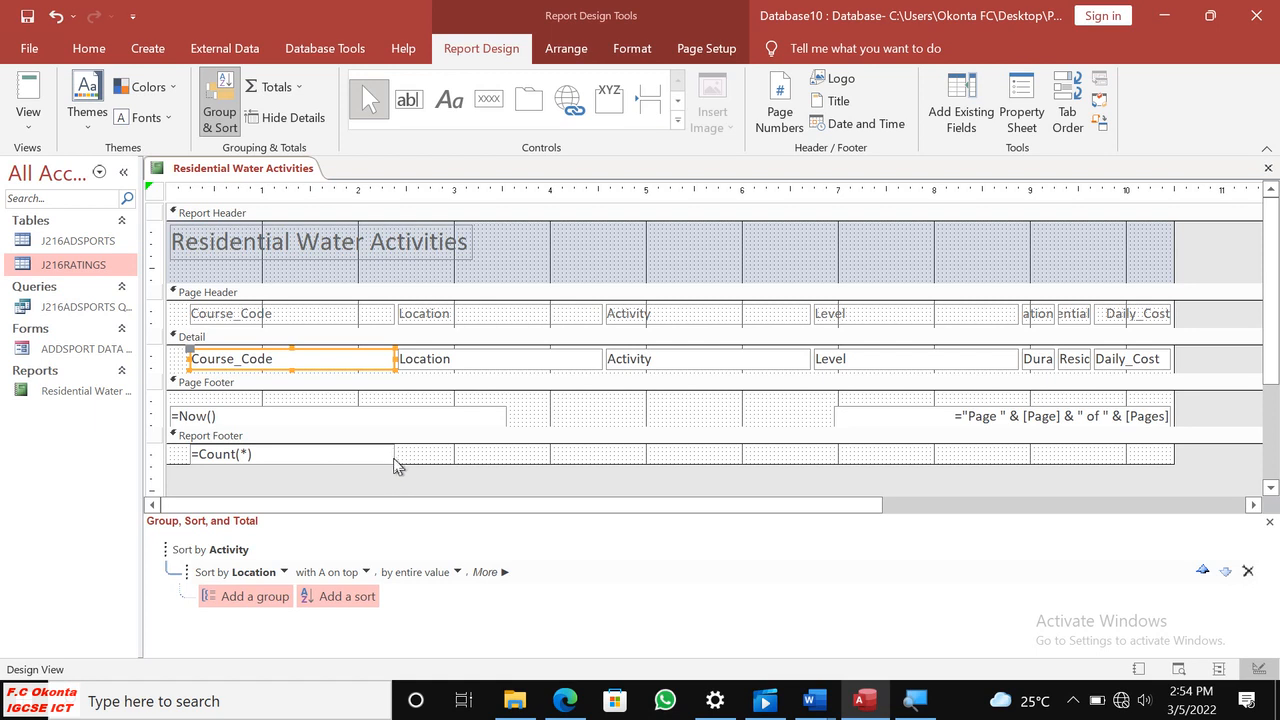
pyautogui.click(394, 455)
pyautogui.moveTo(319, 459); pyautogui.dragTo(279, 459)
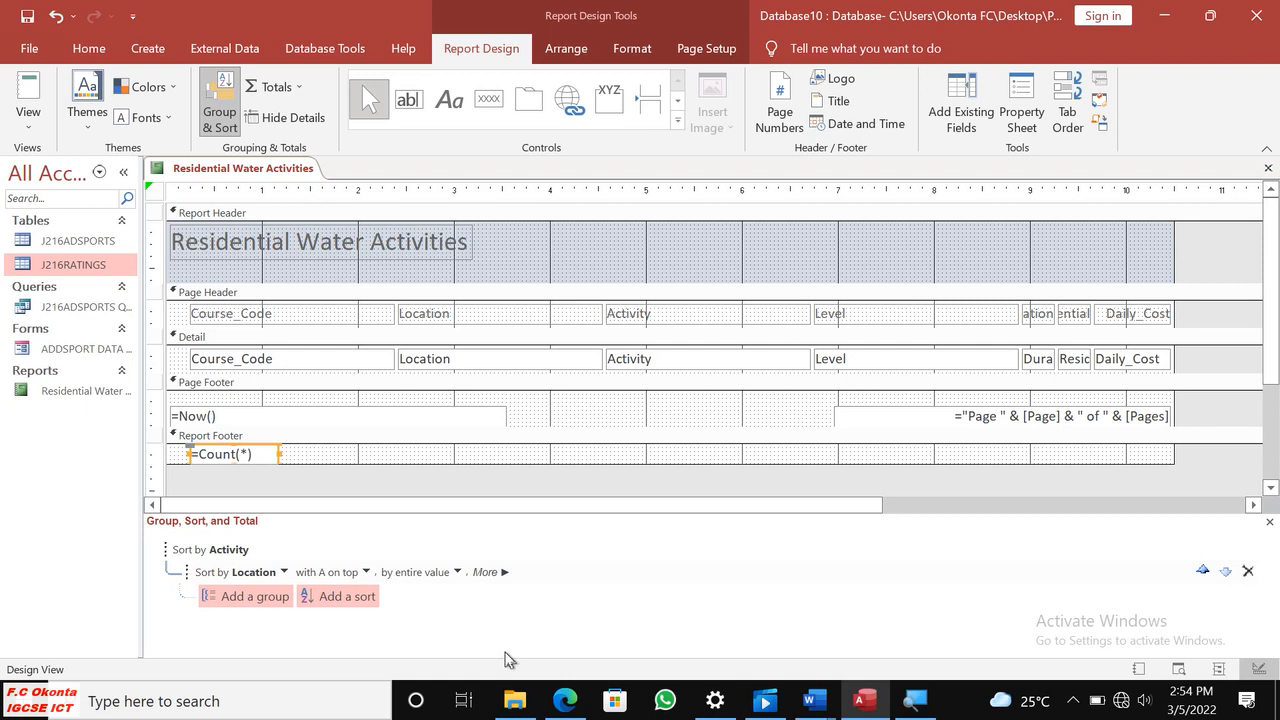
pyautogui.click(565, 701)
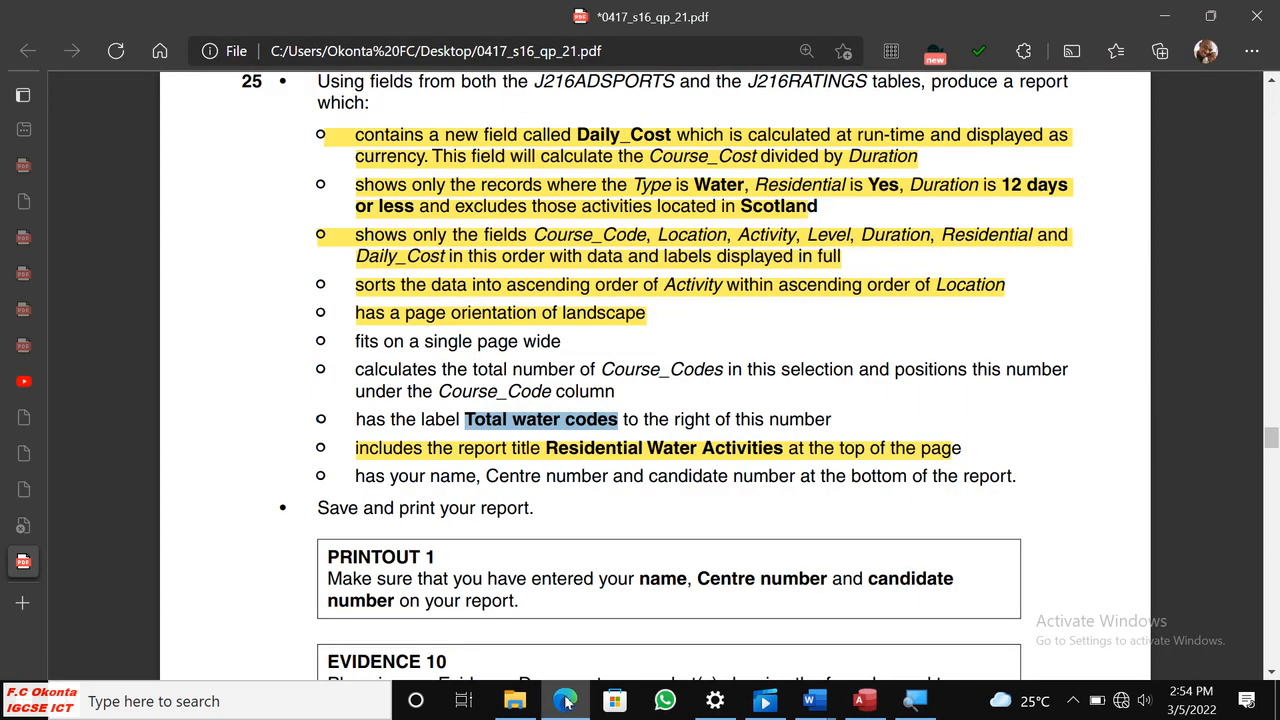
pyautogui.click(567, 701)
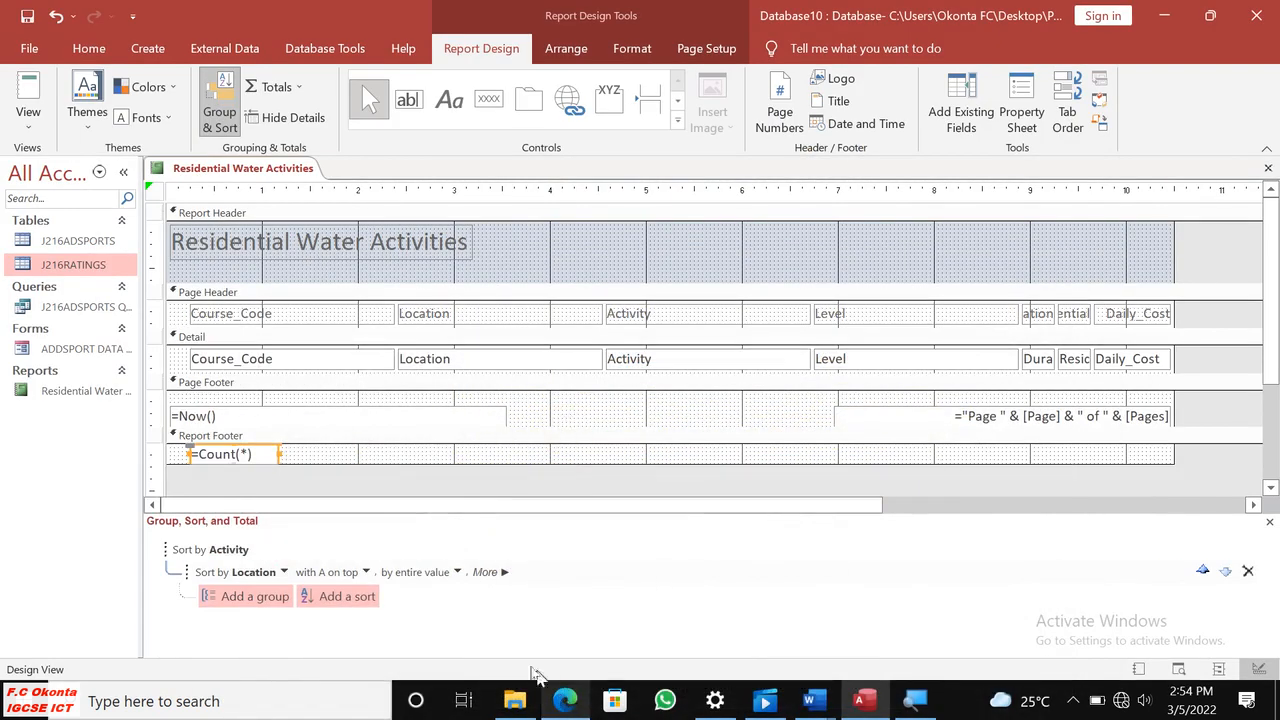
pyautogui.moveTo(278, 454); pyautogui.dragTo(268, 454)
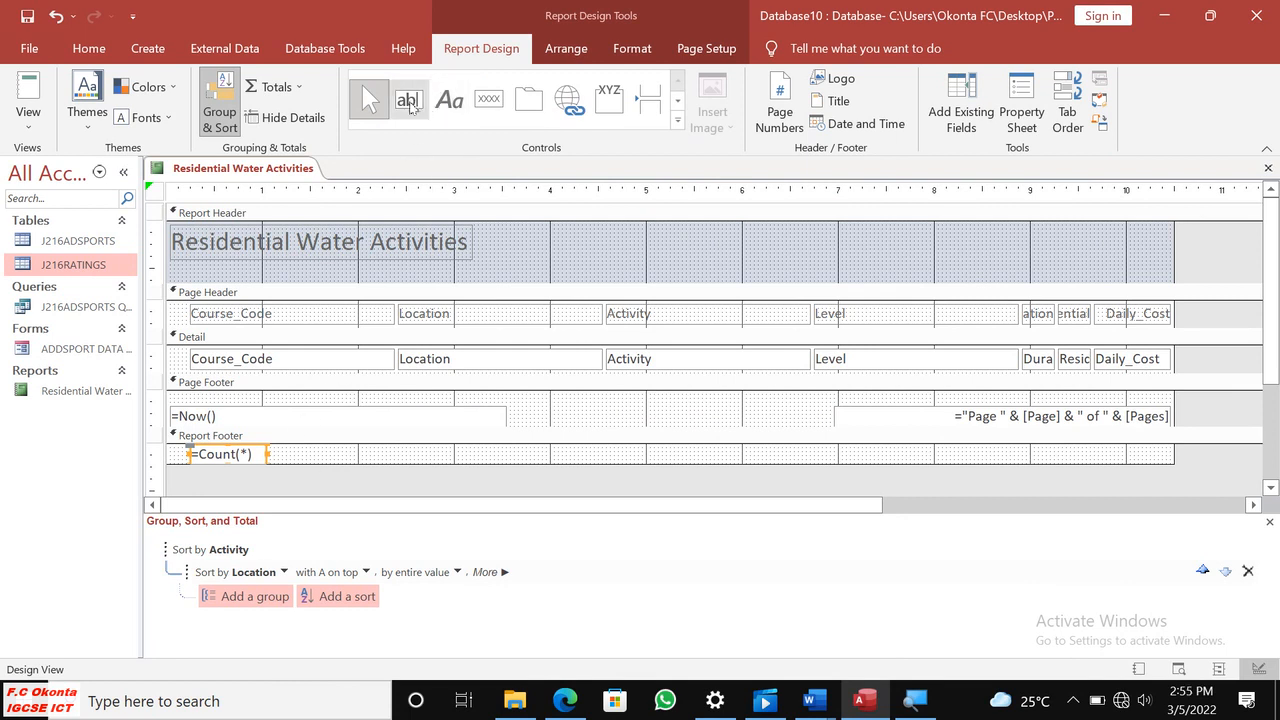
# Add the label Total water codes directly beside the count box in the report footer.
pyautogui.click(446, 104)
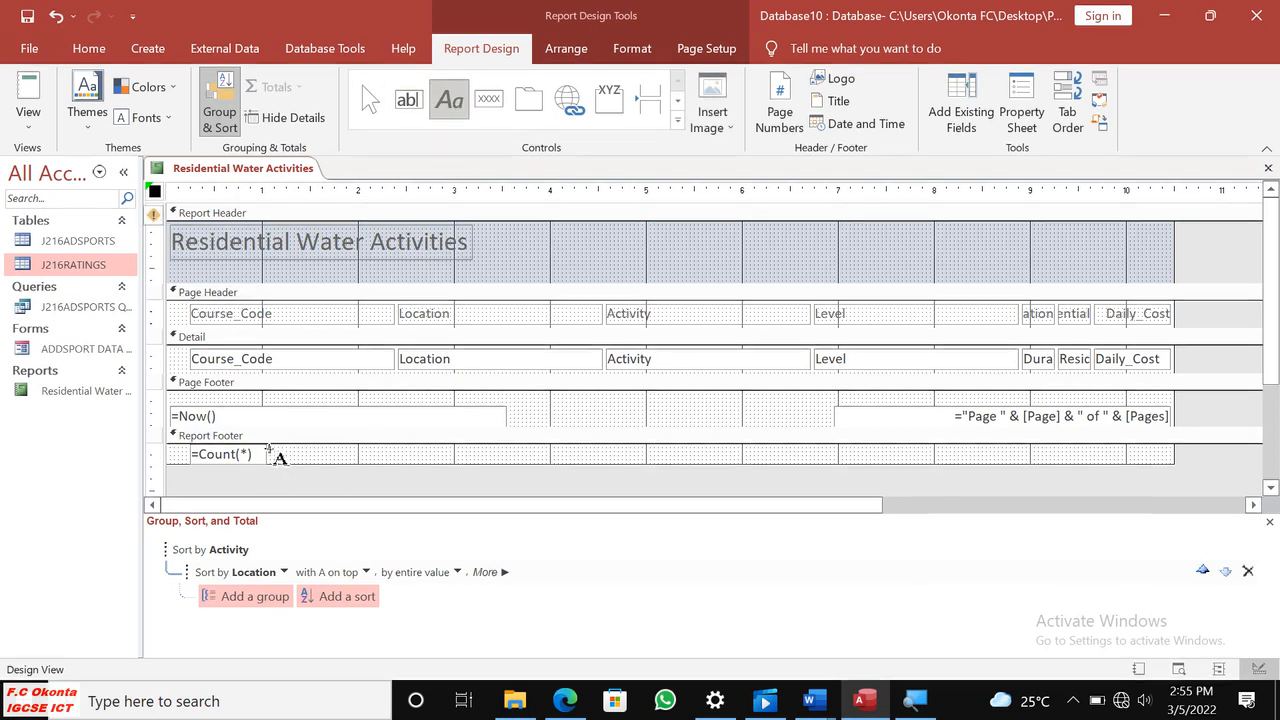
pyautogui.moveTo(271, 445); pyautogui.dragTo(392, 461)
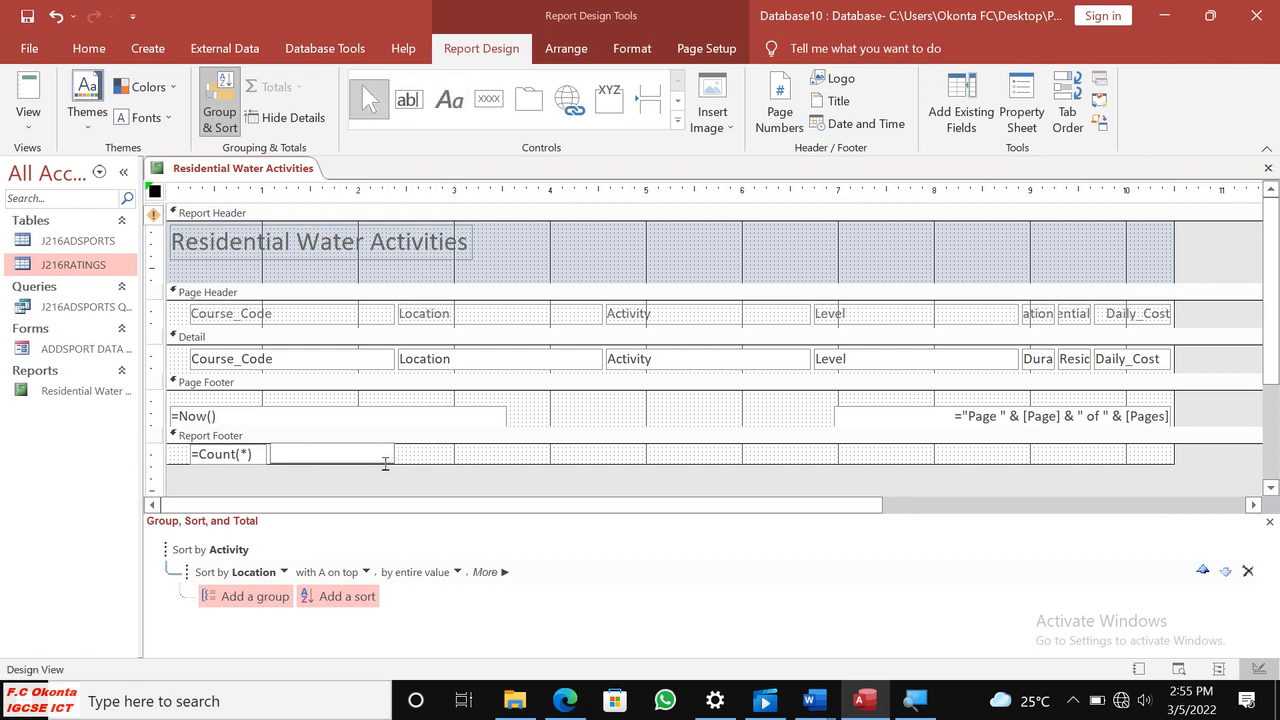
pyautogui.write('Total water codes')
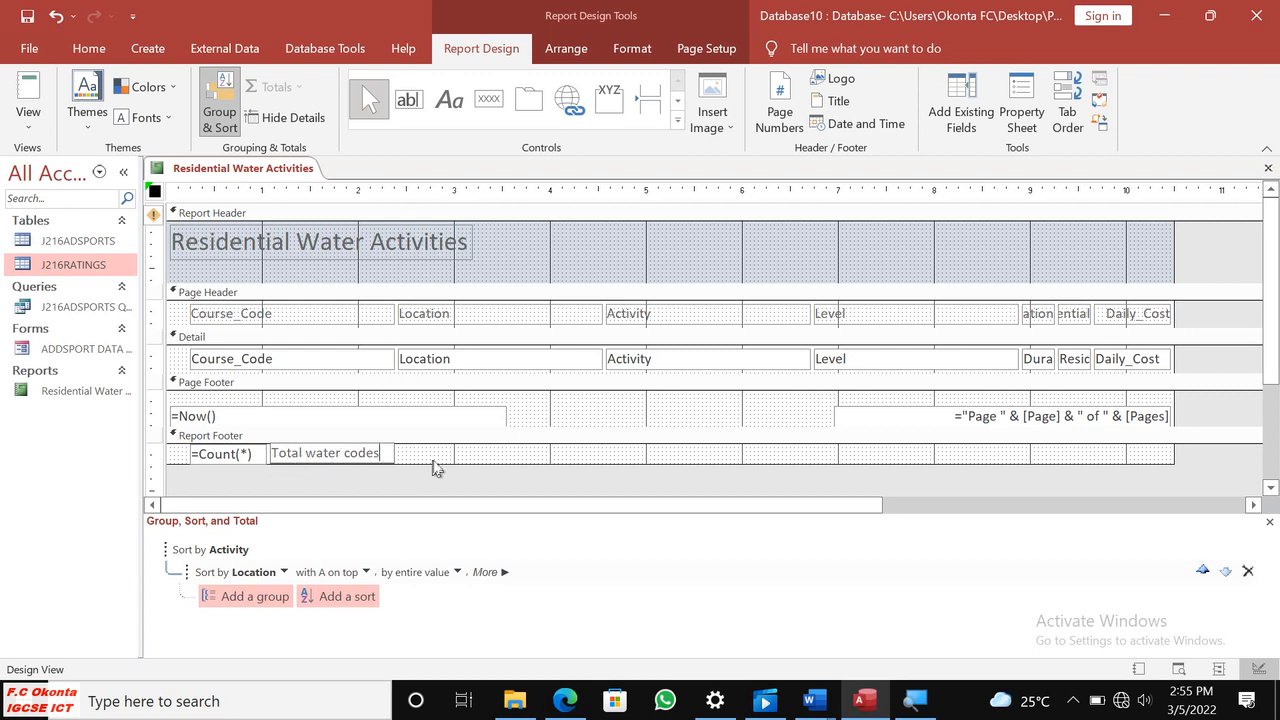
pyautogui.click(462, 456)
# Recheck the remaining requirements in Edge, and in Access add a report footer label with the candidate's full name, Centre number and candidate number.
pyautogui.click(565, 700)
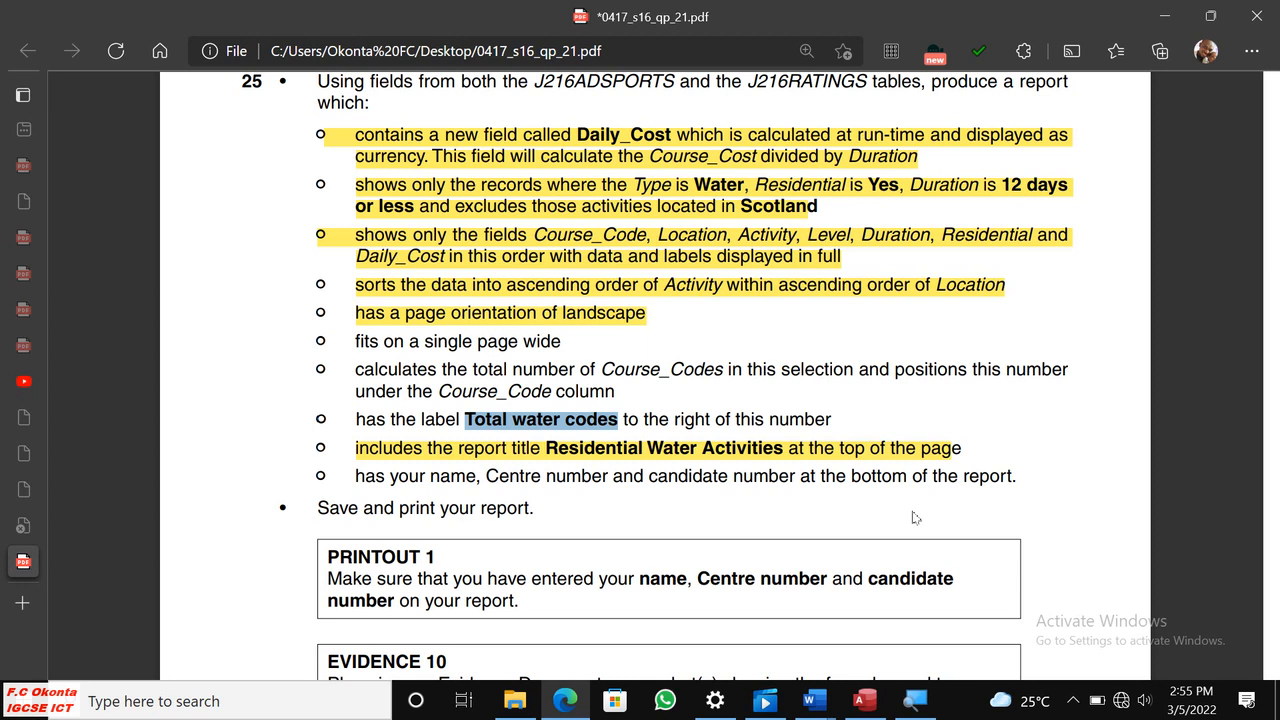
pyautogui.click(868, 703)
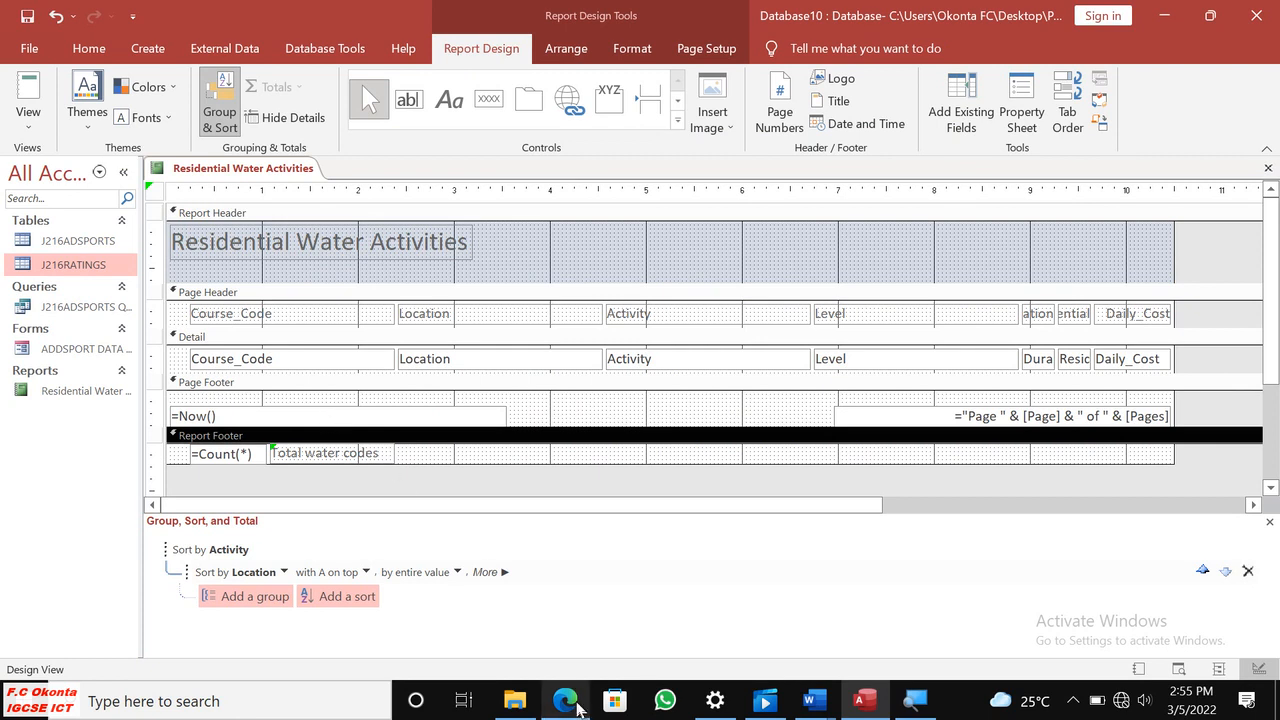
pyautogui.click(566, 702)
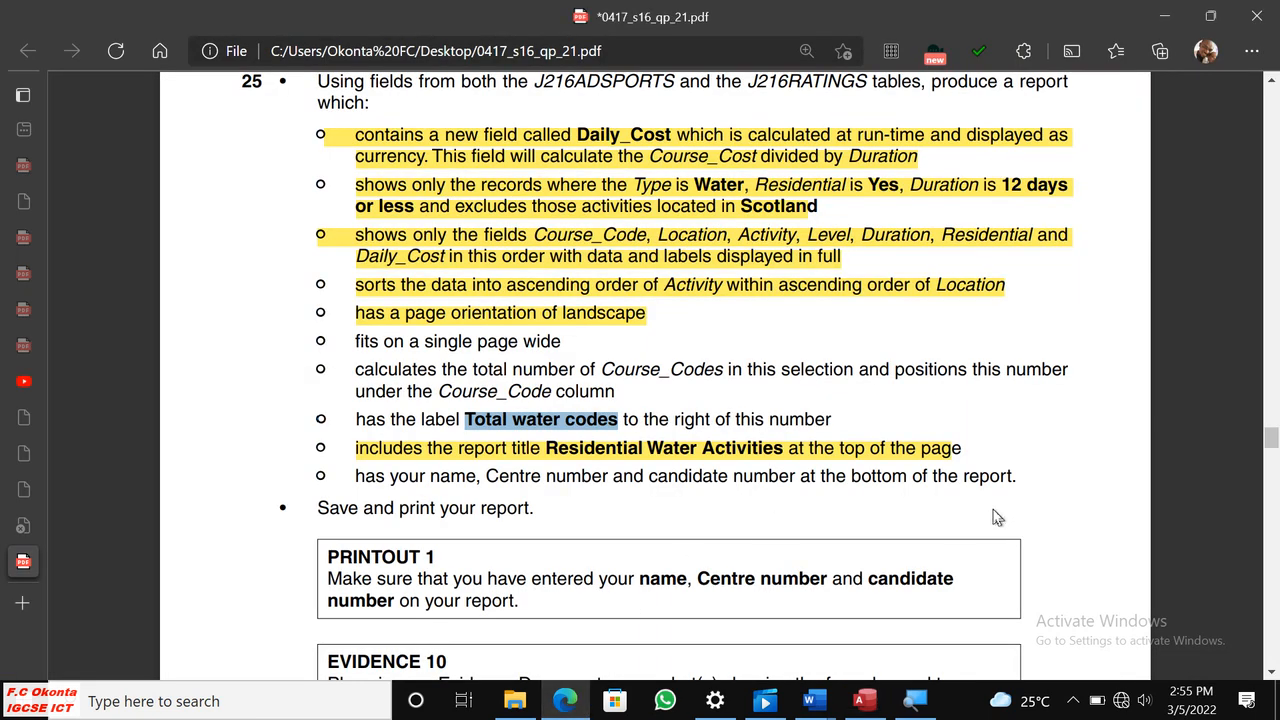
pyautogui.click(862, 700)
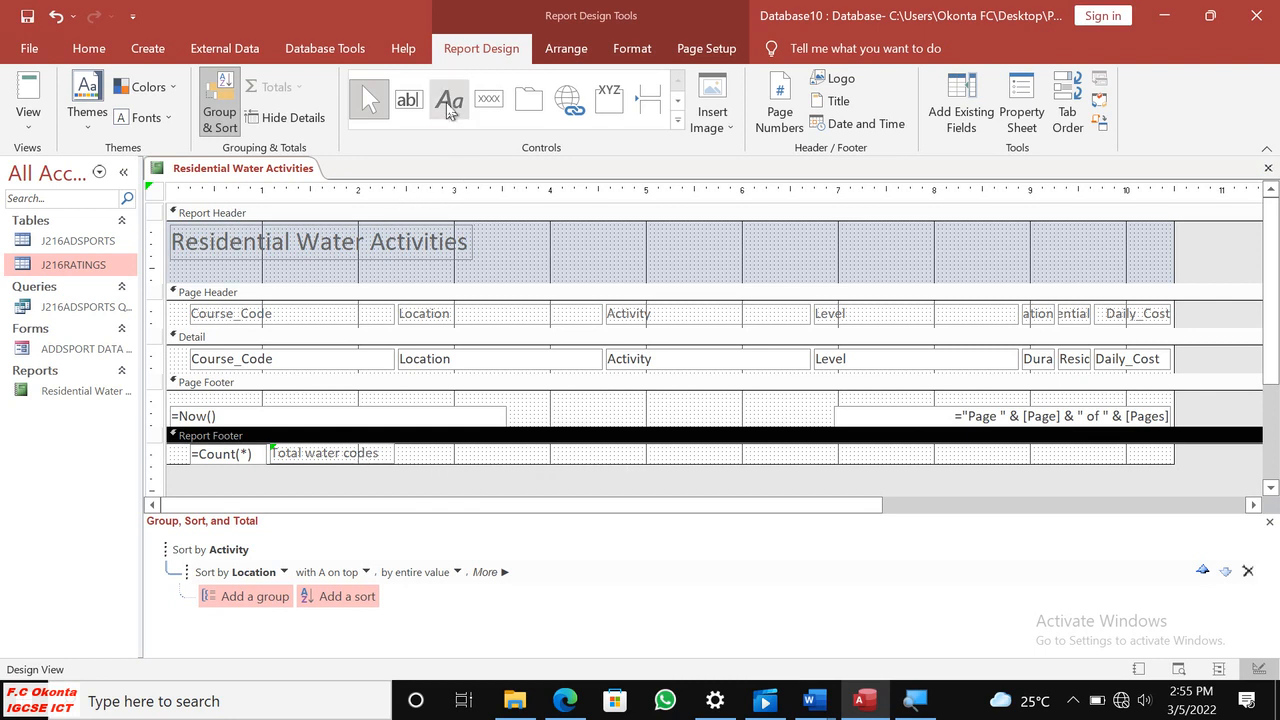
pyautogui.click(448, 104)
pyautogui.moveTo(489, 448); pyautogui.dragTo(914, 458)
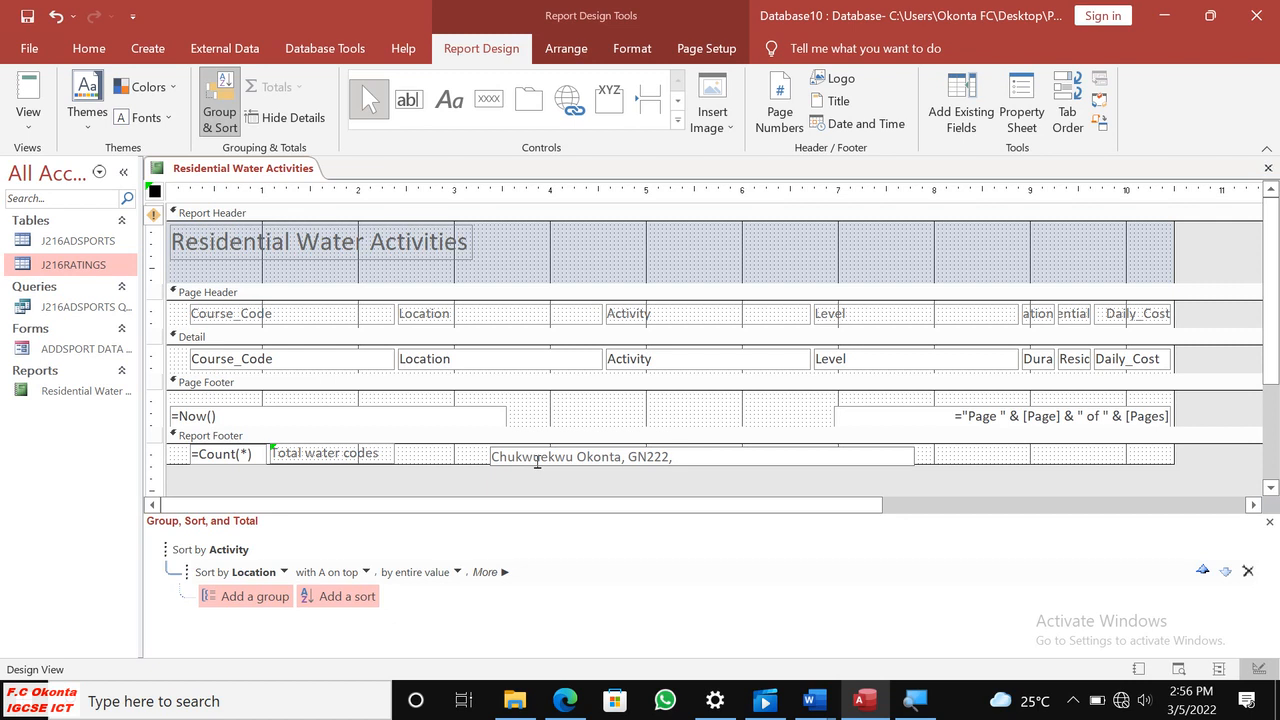
pyautogui.press('BackSpace')
pyautogui.press('BackSpace')
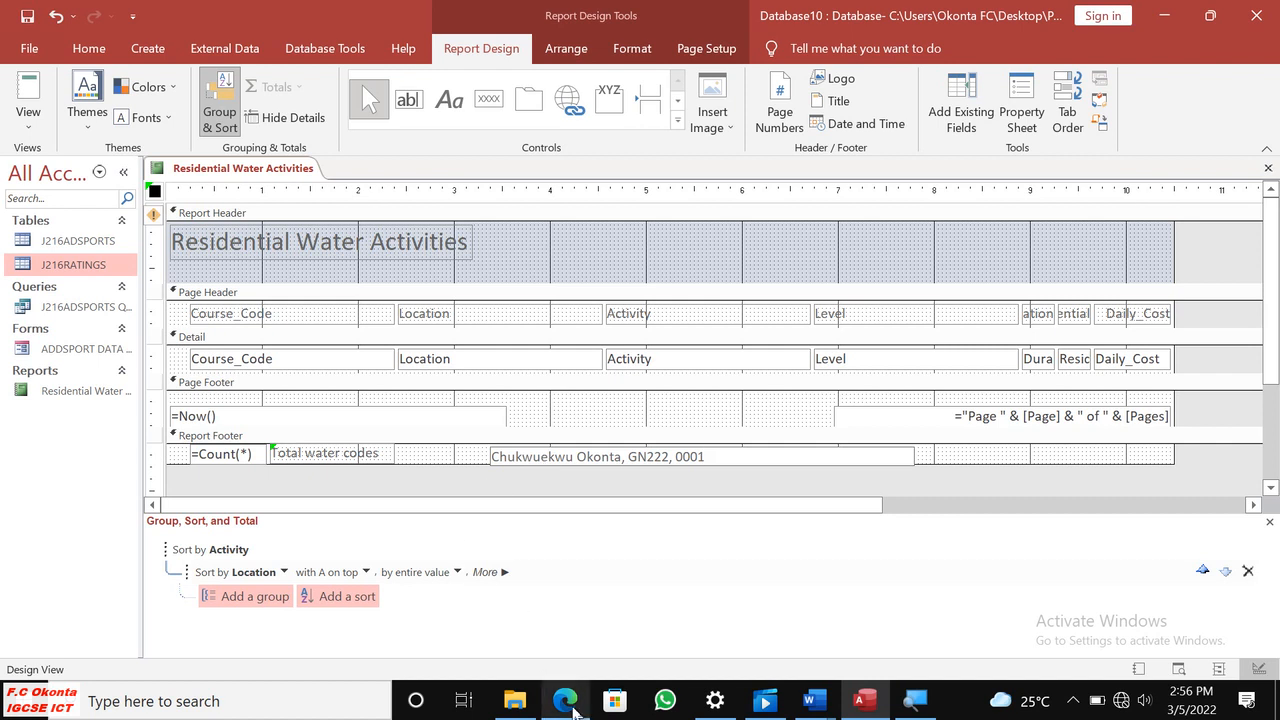
# Switch to Edge, highlight the Course_Codes total requirement in yellow and mark the Total water codes label requirement.
pyautogui.click(565, 700)
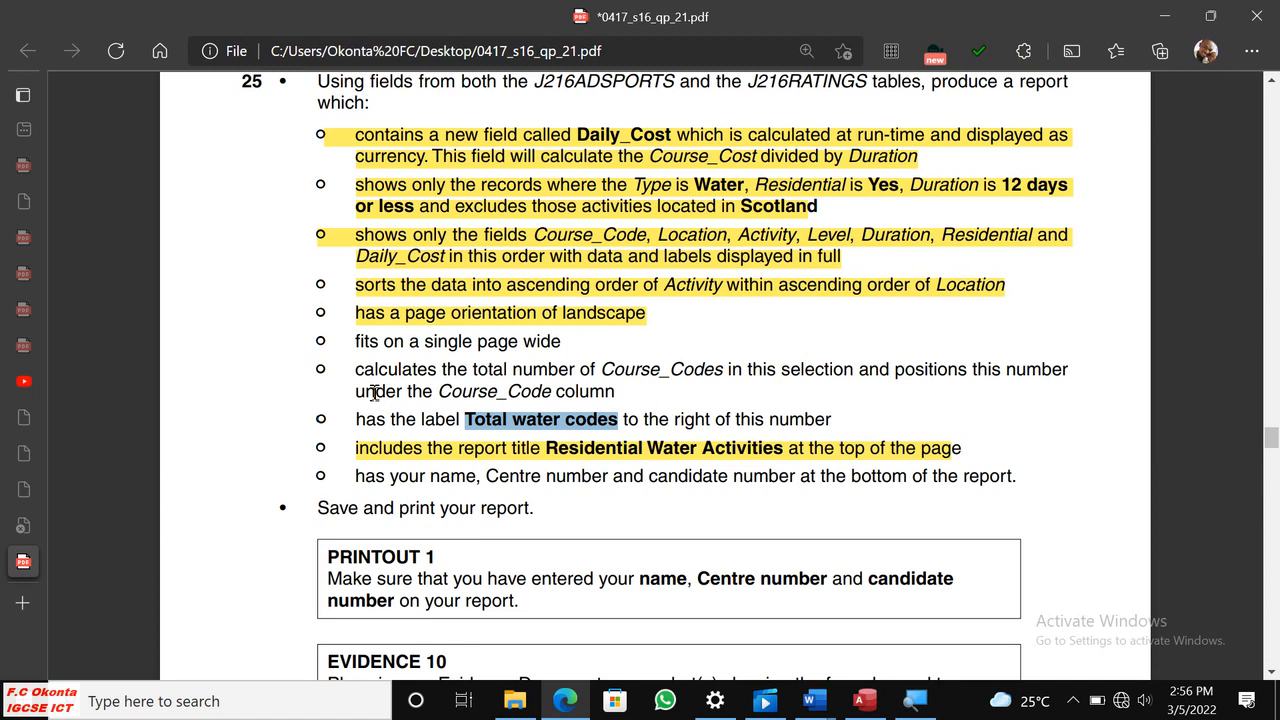
pyautogui.moveTo(357, 371); pyautogui.dragTo(645, 405)
pyautogui.rightClick(650, 408)
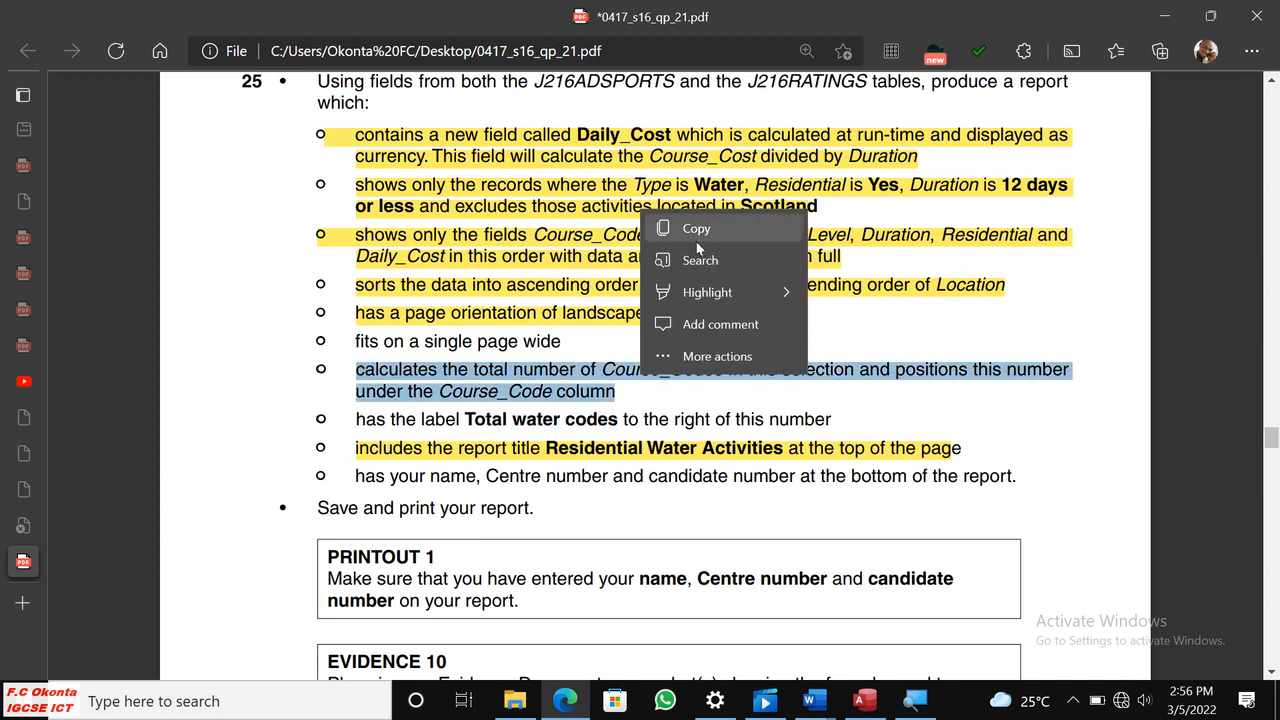
pyautogui.moveTo(757, 296)
pyautogui.click(862, 291)
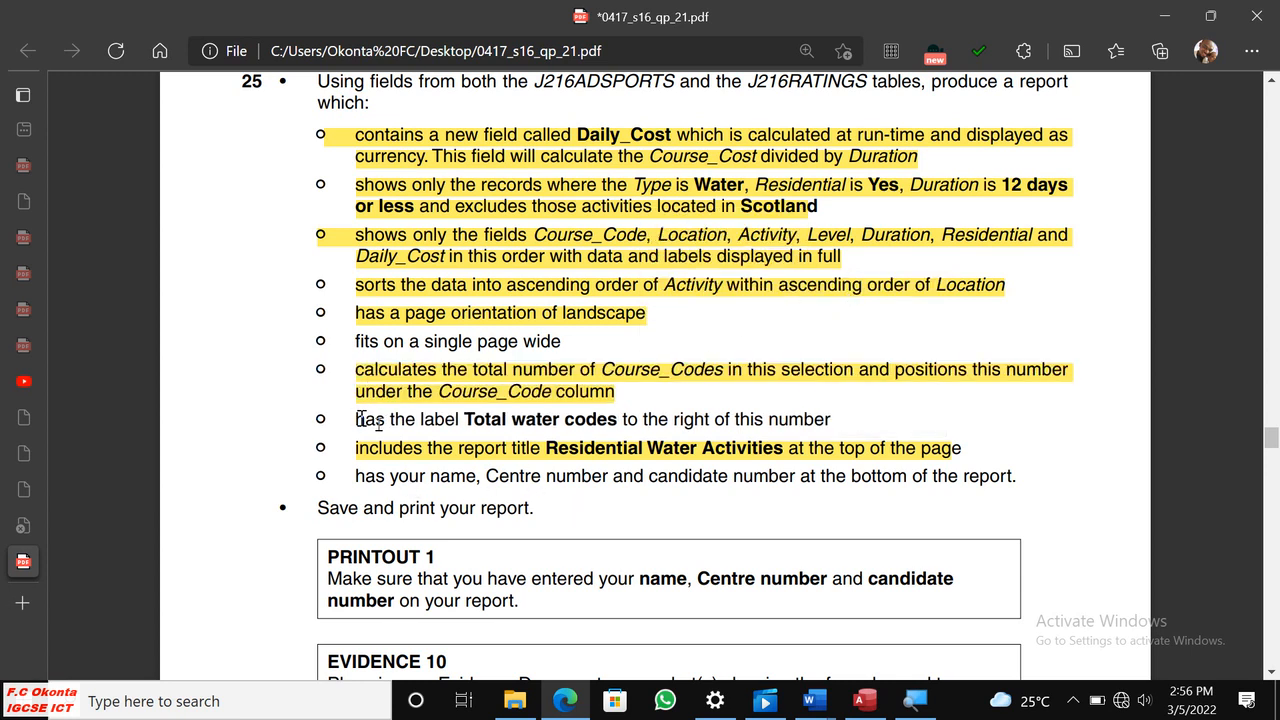
pyautogui.moveTo(357, 420); pyautogui.dragTo(846, 420)
pyautogui.click(599, 485)
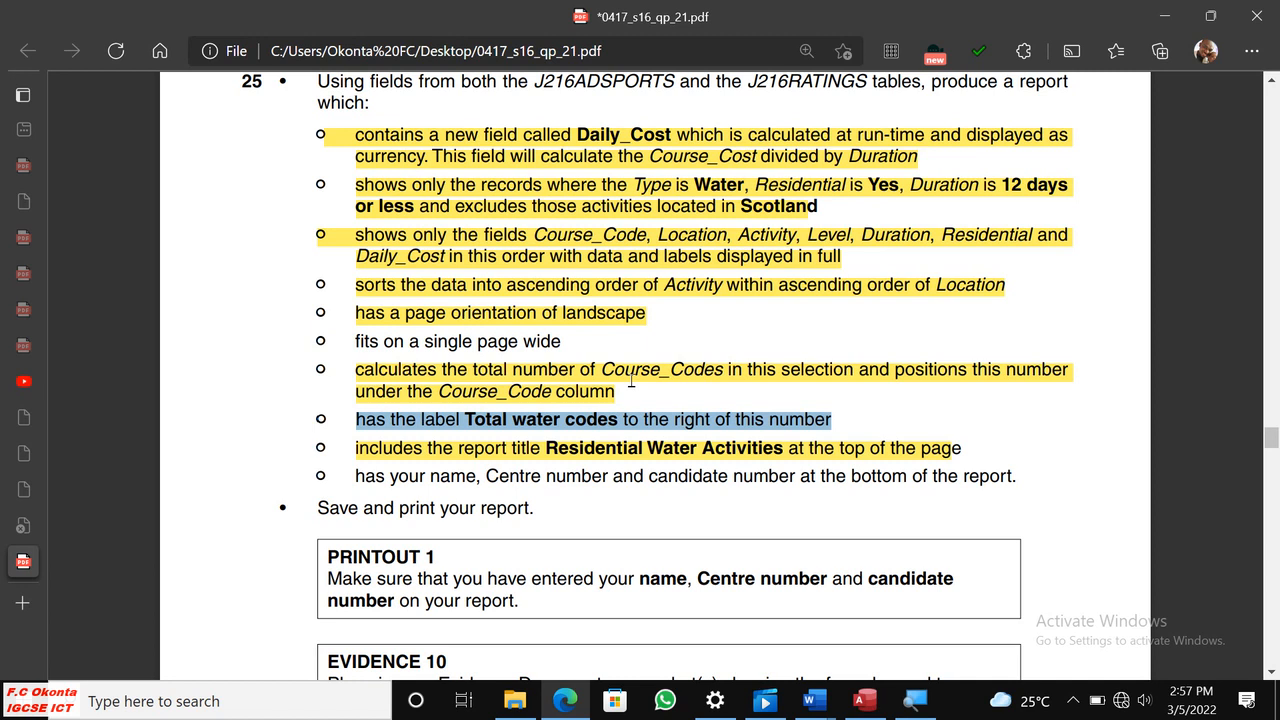
# Switch to Access and review the Residential Water Activities records in Report View.
pyautogui.click(863, 700)
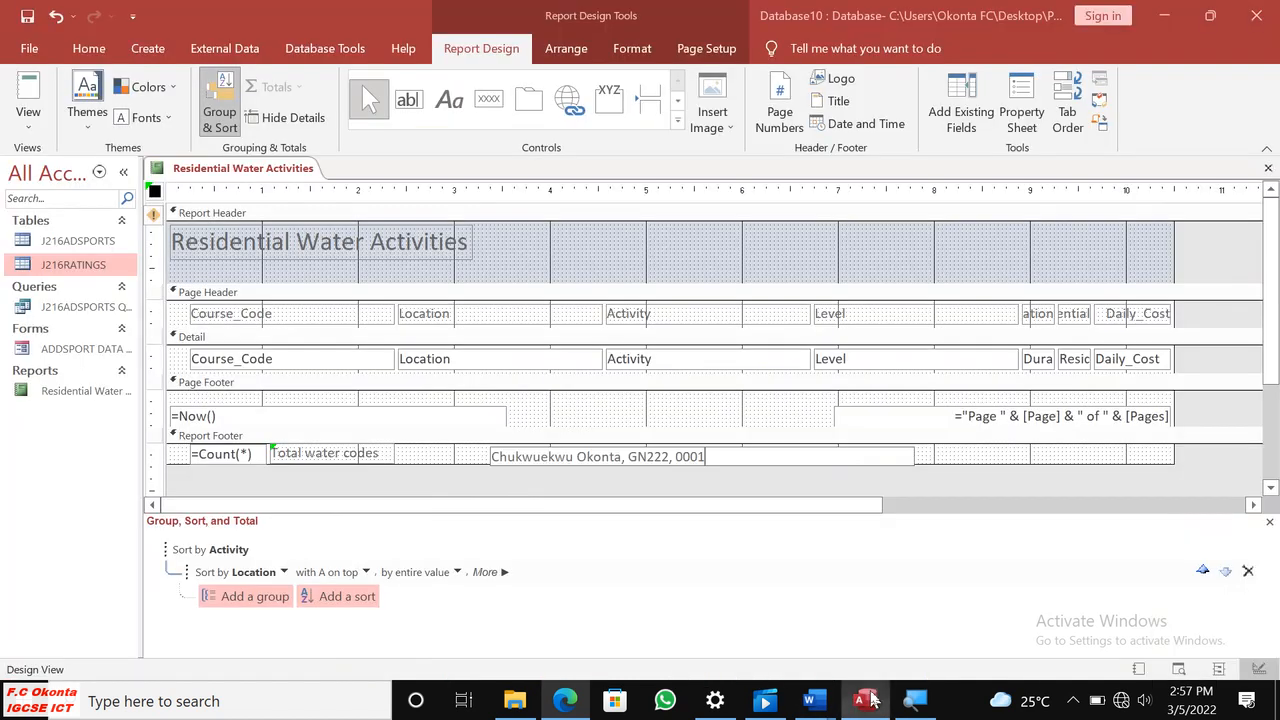
pyautogui.click(28, 118)
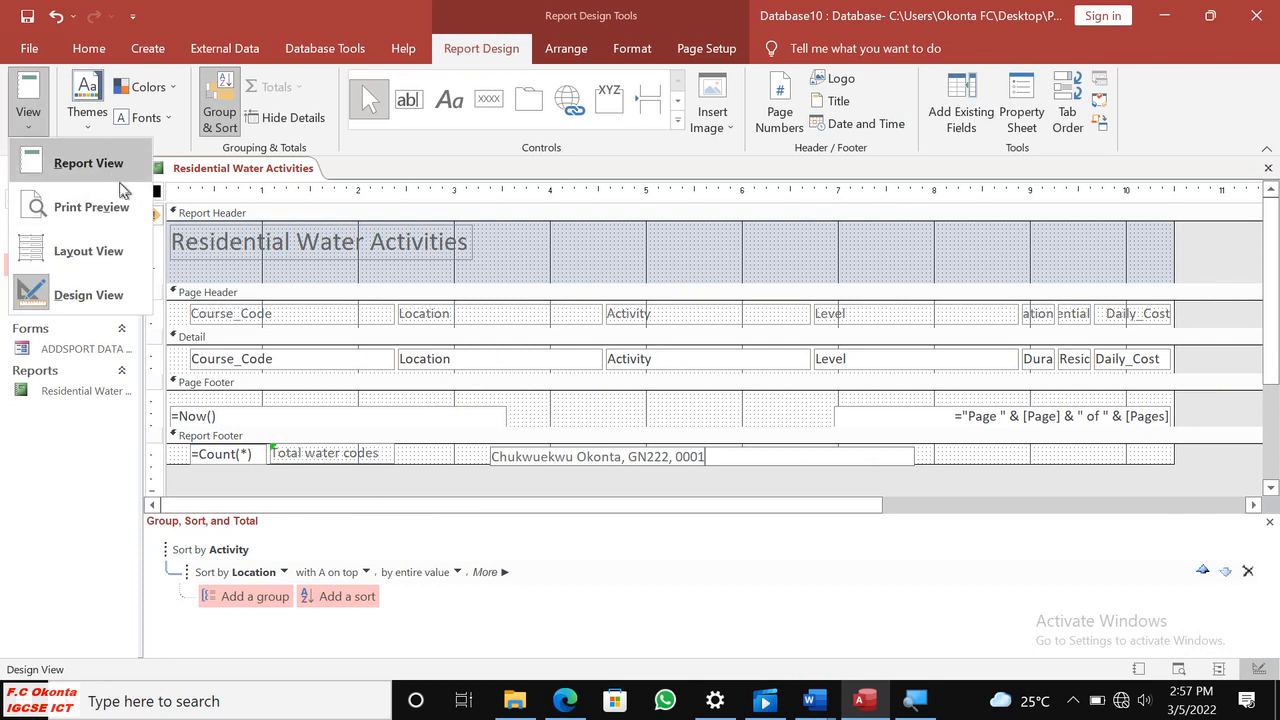
pyautogui.click(88, 170)
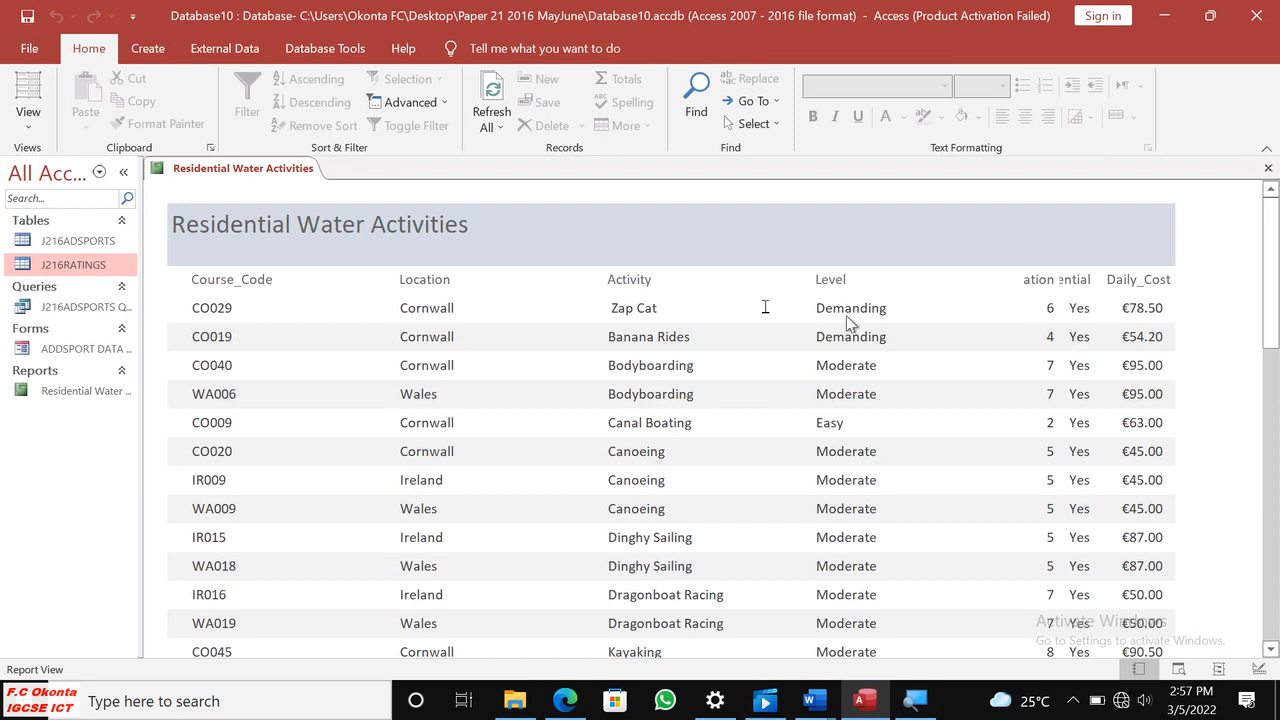
pyautogui.scroll(-10, 683, 310)
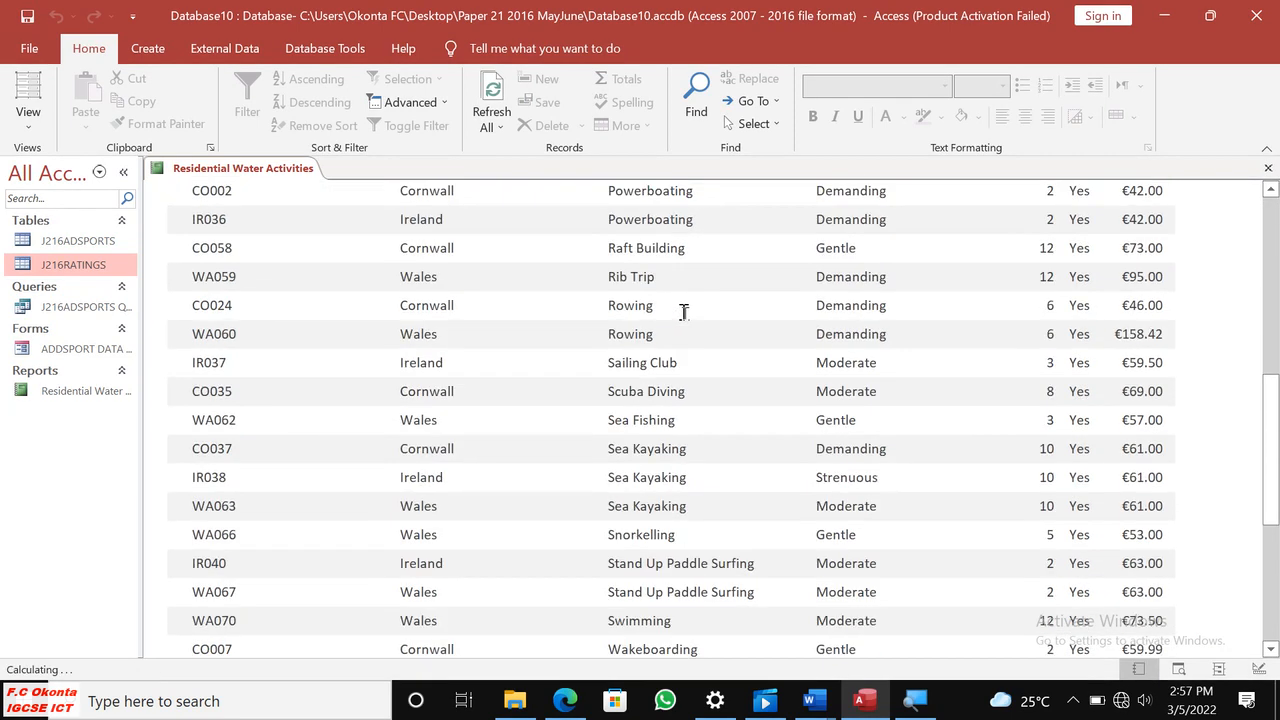
# Open the Residential Water Activities report in Print Preview and check the first page through to the second.
pyautogui.scroll(-8, 683, 310)
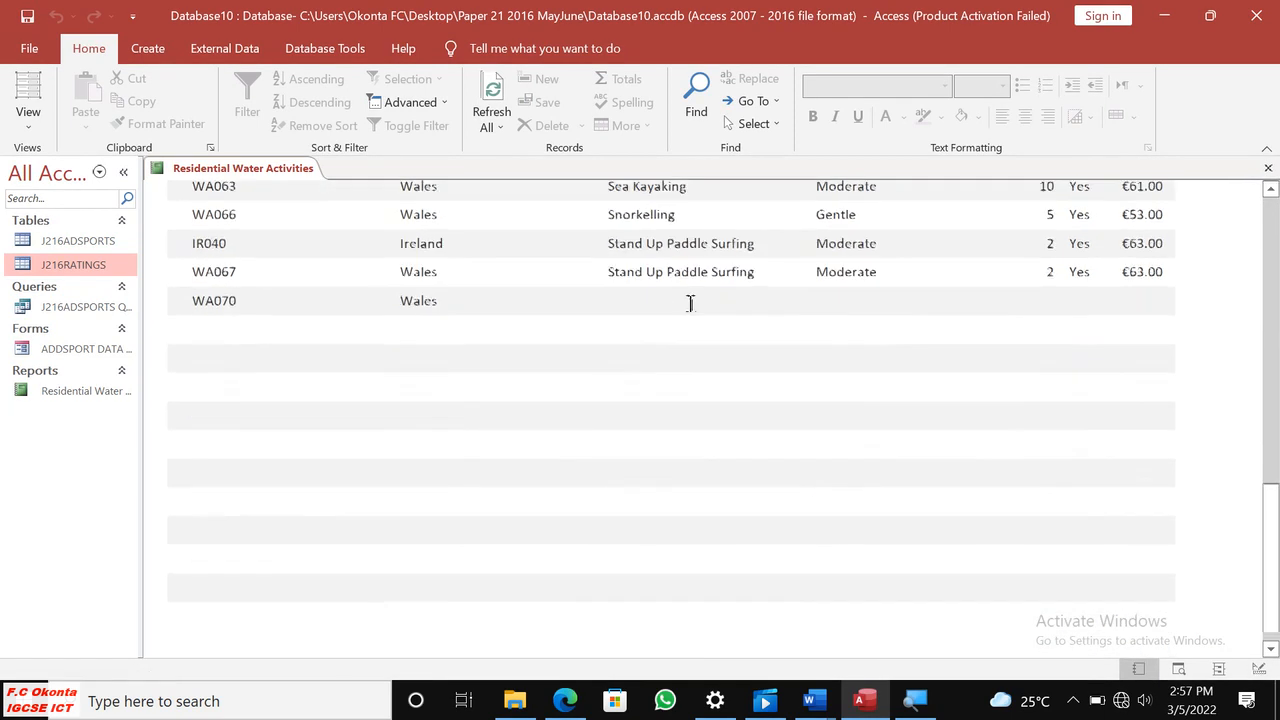
pyautogui.scroll(15, 690, 303)
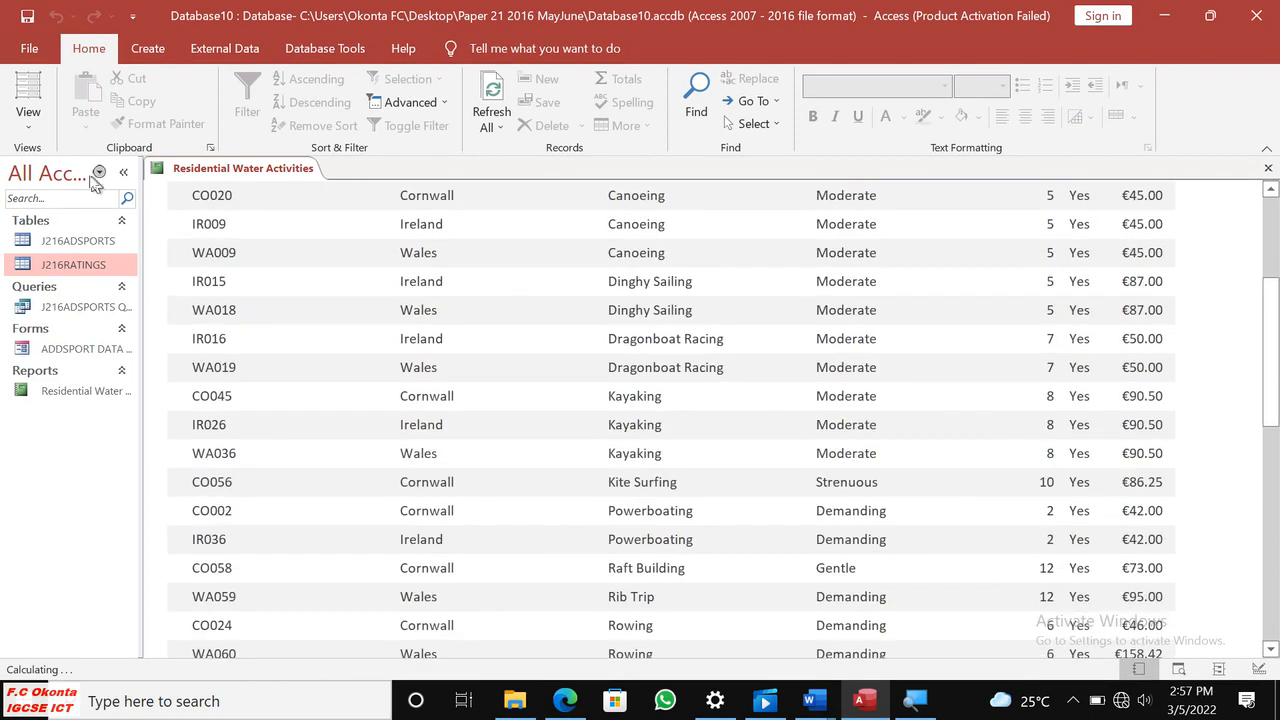
pyautogui.click(30, 125)
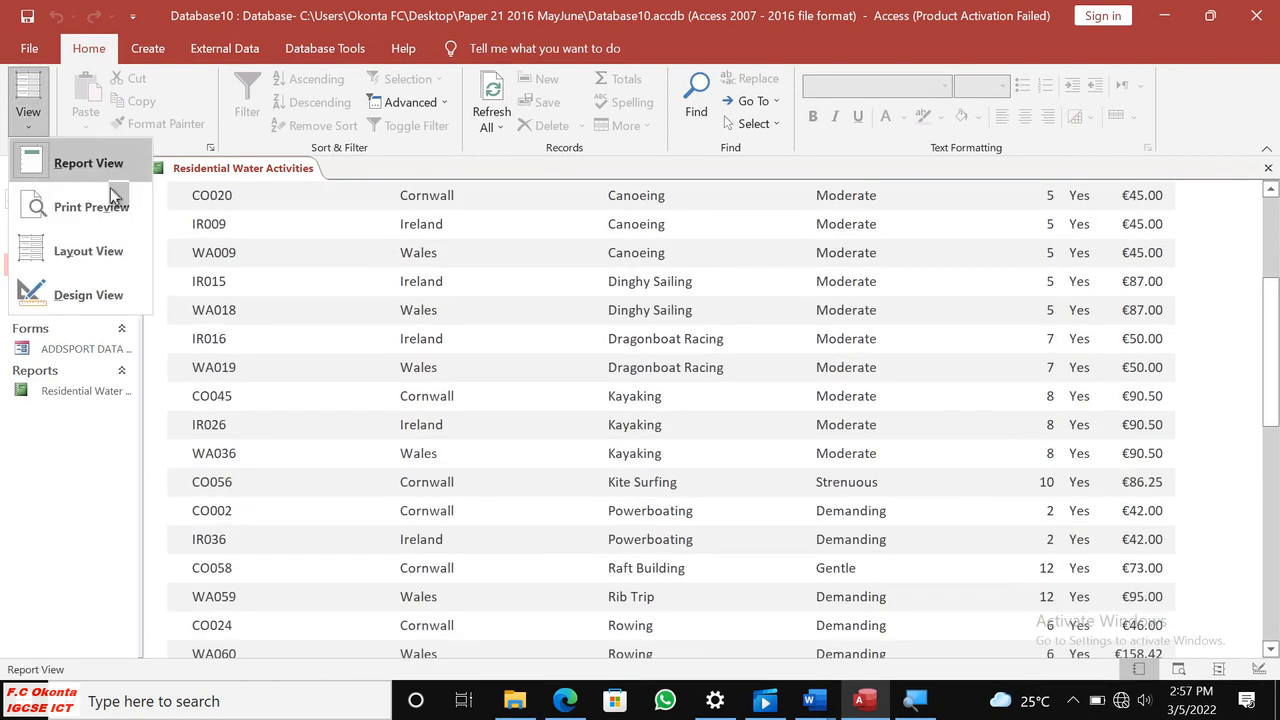
pyautogui.click(91, 207)
pyautogui.scroll(-5, 843, 286)
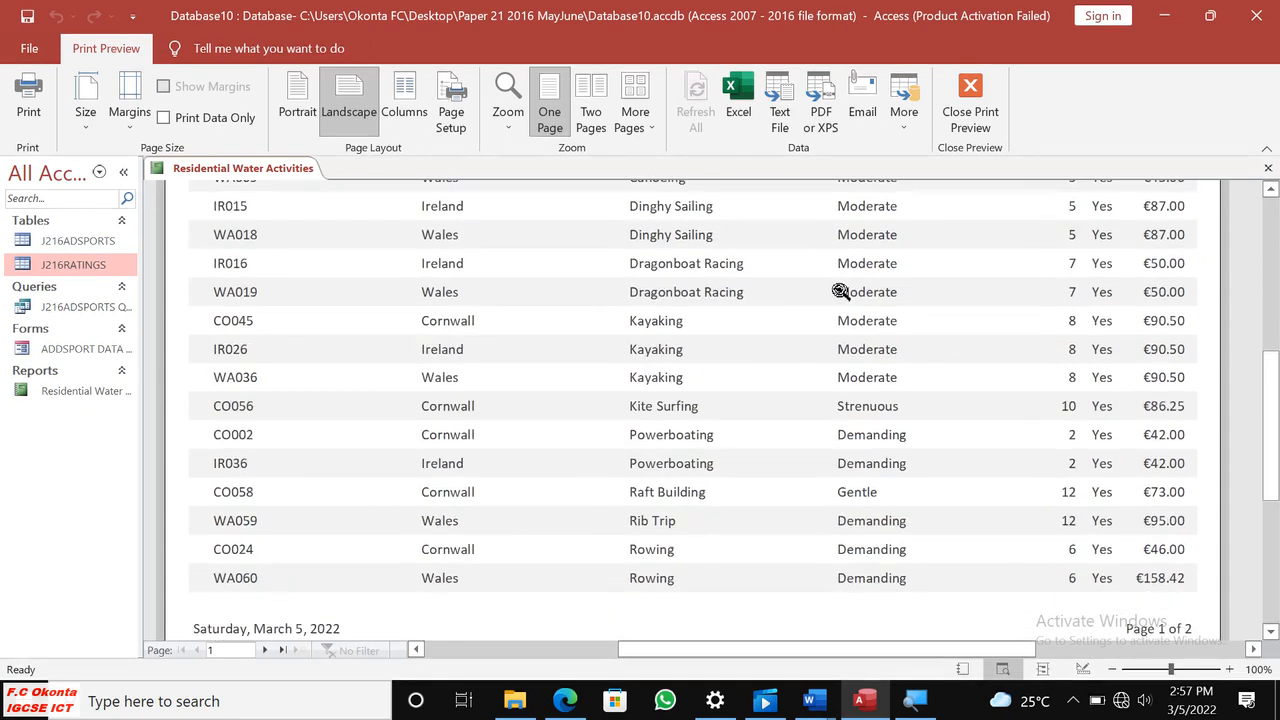
pyautogui.scroll(-3, 840, 291)
pyautogui.click(263, 649)
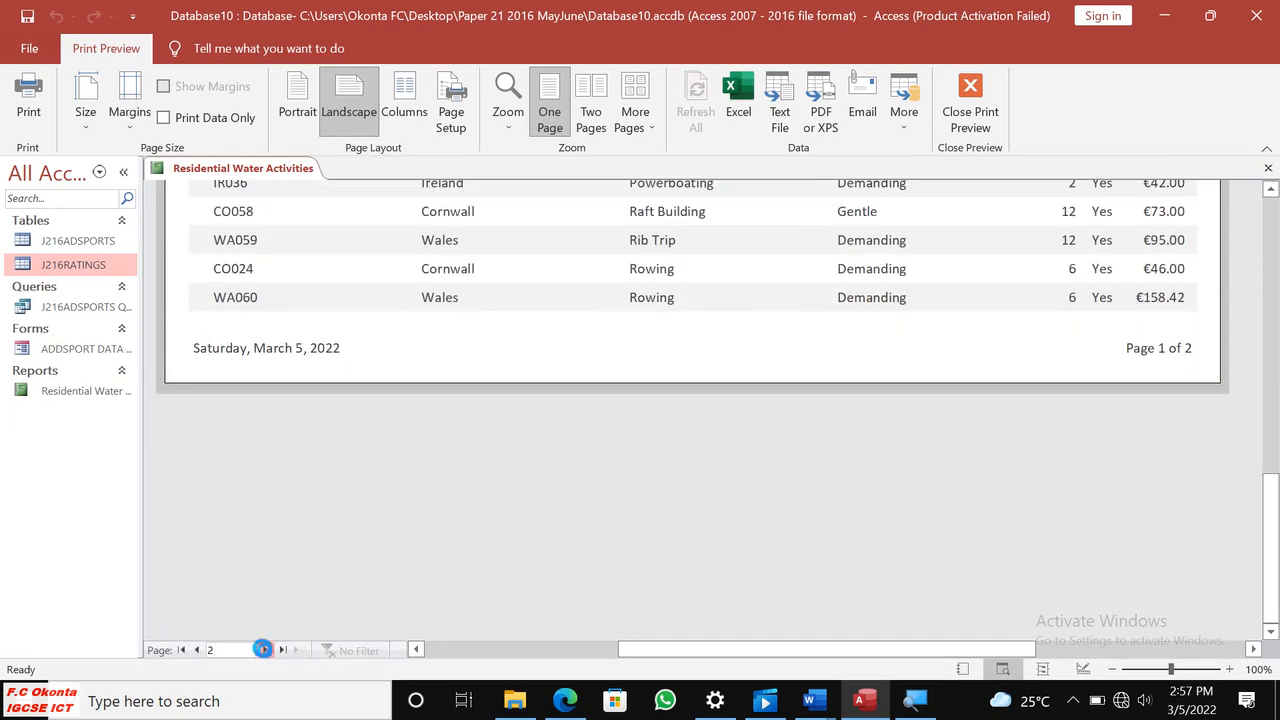
pyautogui.scroll(6, 700, 476)
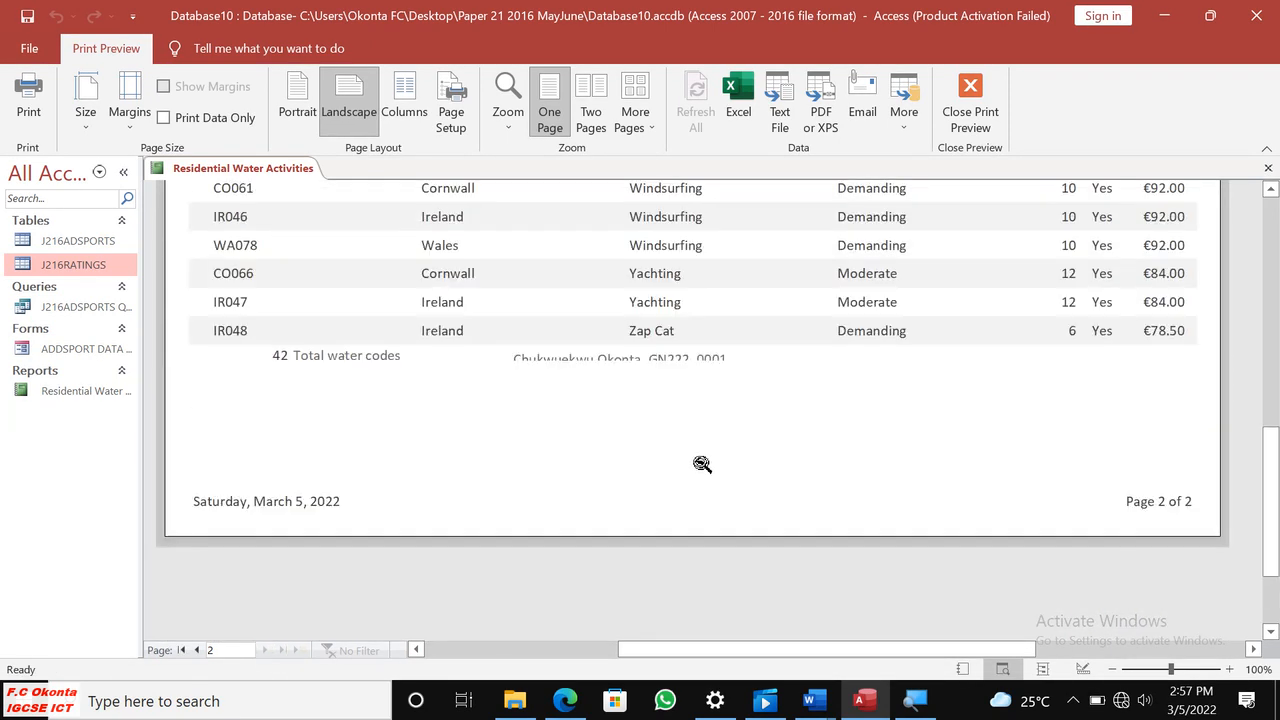
# Examine the column headings and footer labels on the report's second page for cut-off text, and close the preview.
pyautogui.scroll(-6, 695, 466)
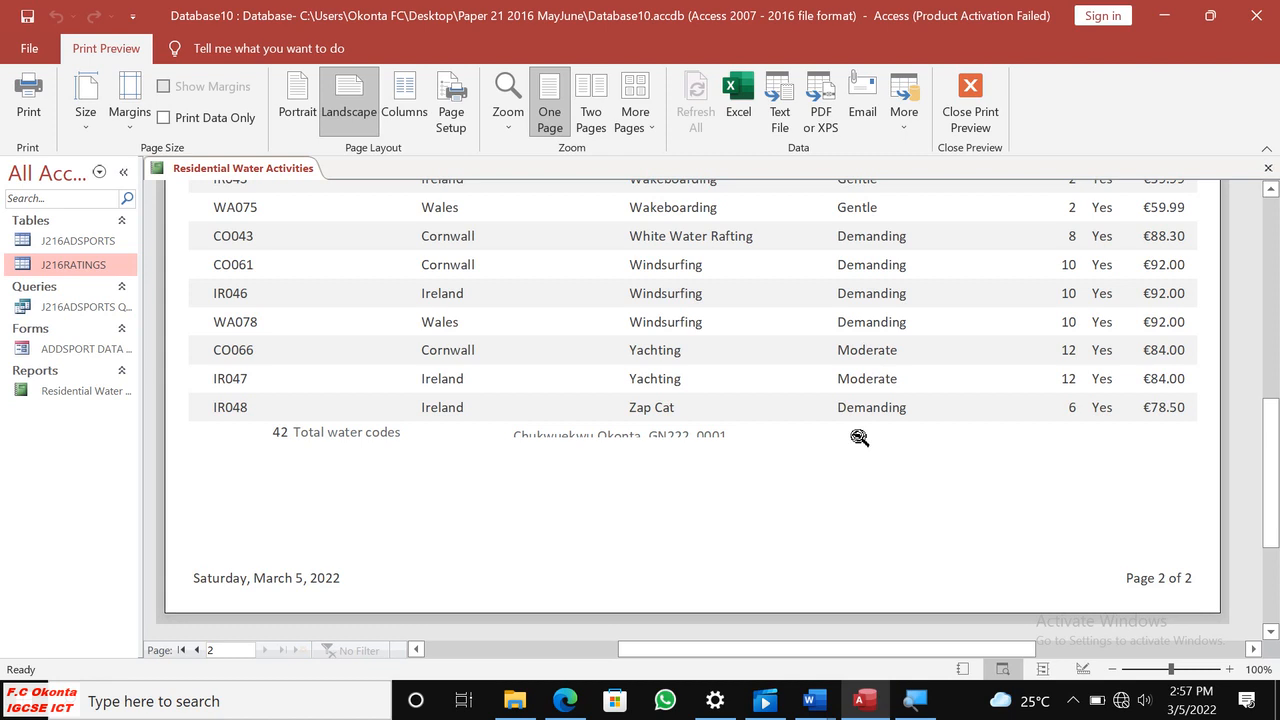
pyautogui.scroll(3, 862, 437)
pyautogui.scroll(3, 862, 437)
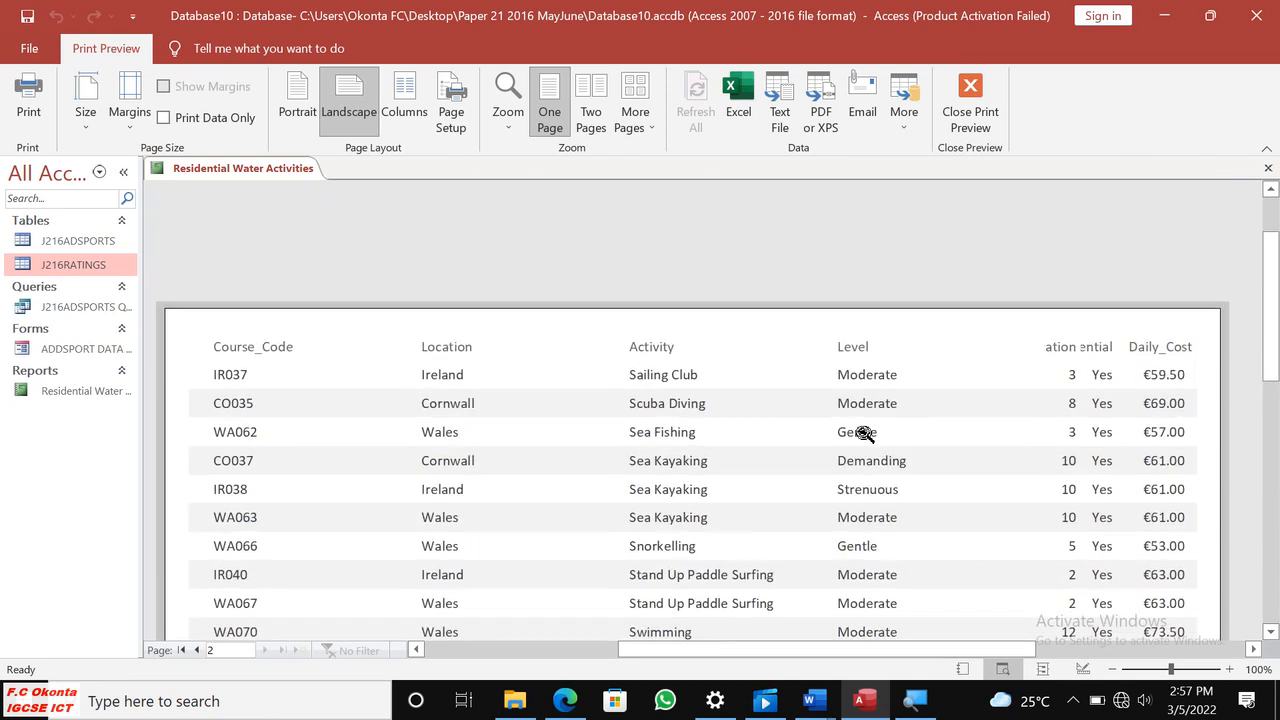
pyautogui.scroll(-5, 845, 443)
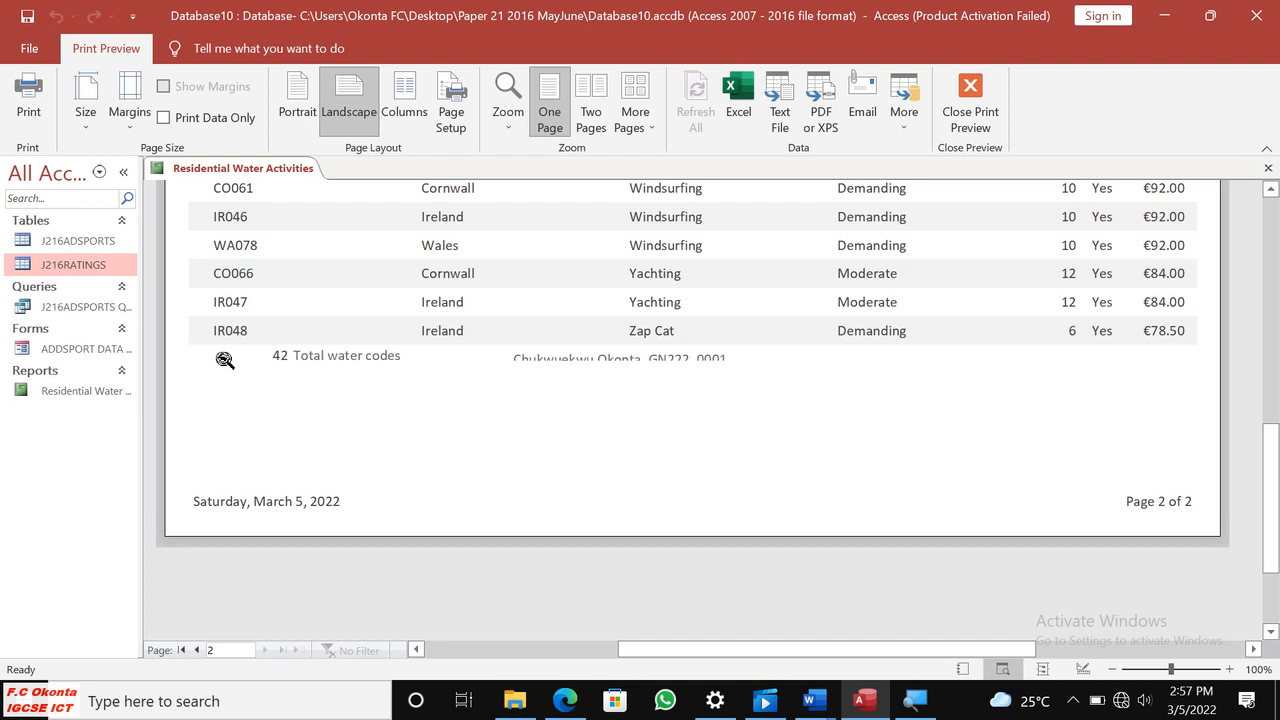
pyautogui.scroll(5, 395, 352)
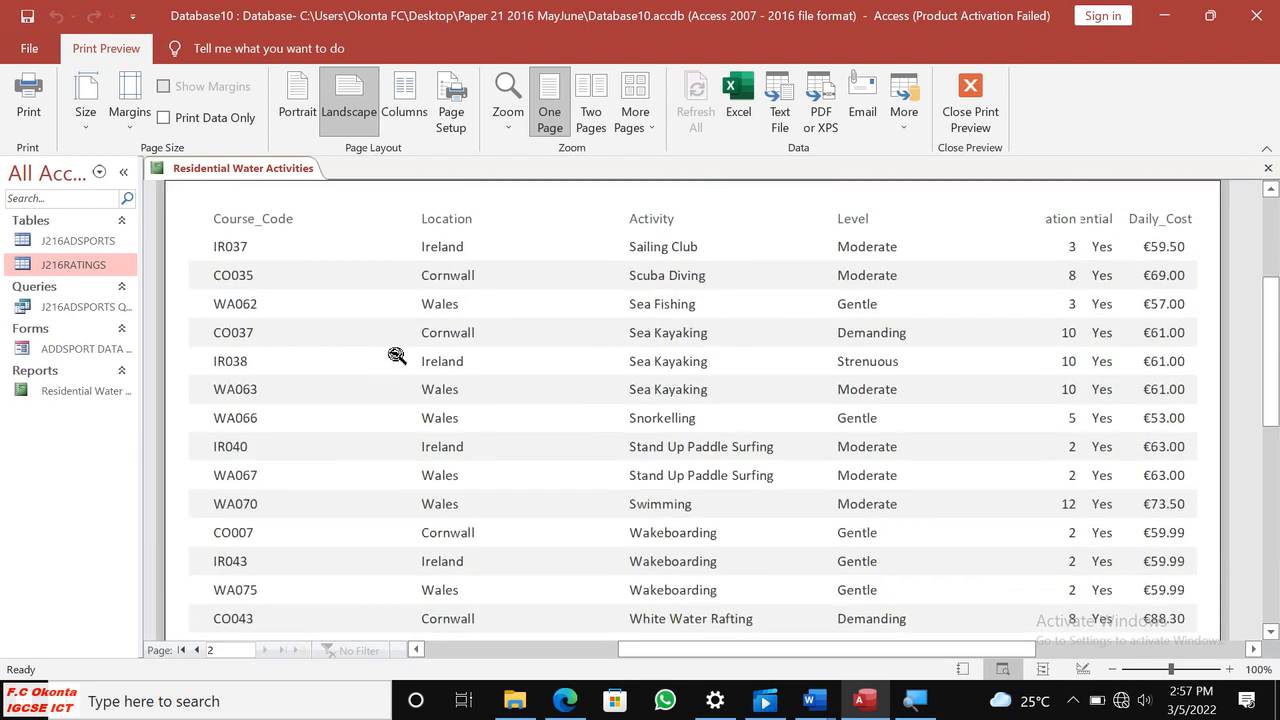
pyautogui.scroll(-5, 346, 383)
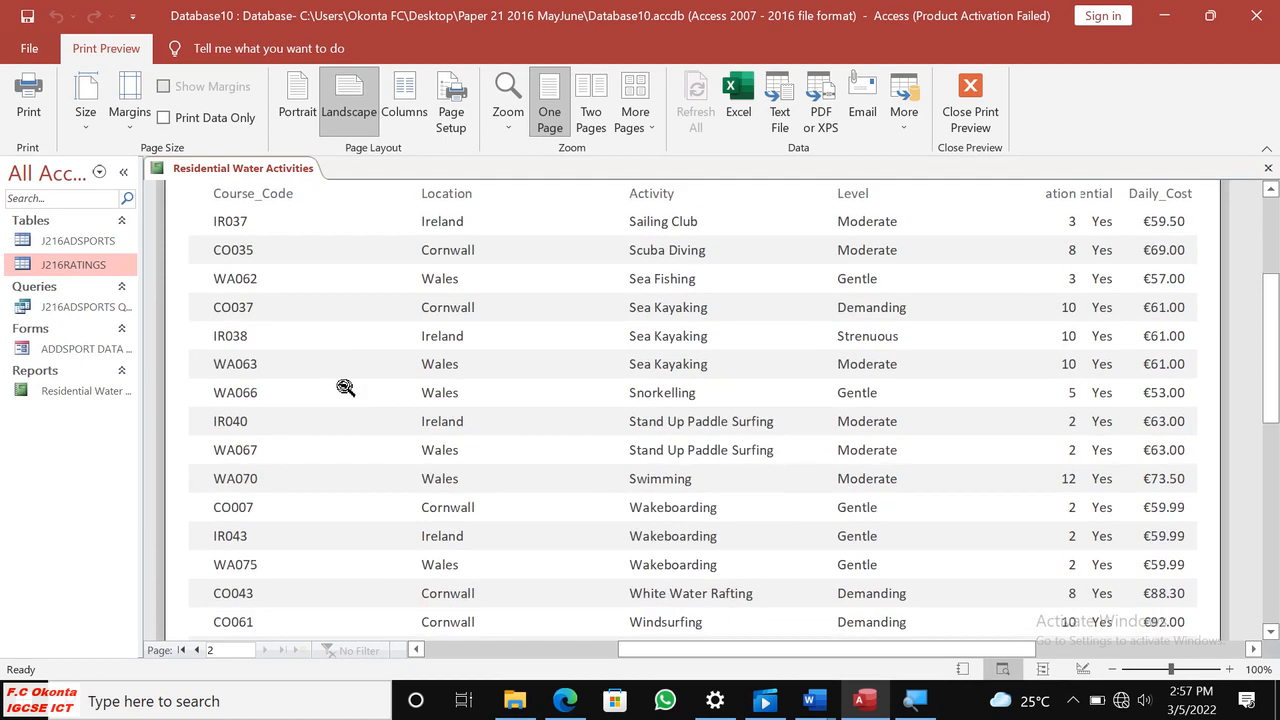
pyautogui.scroll(-3, 345, 390)
pyautogui.scroll(7, 343, 385)
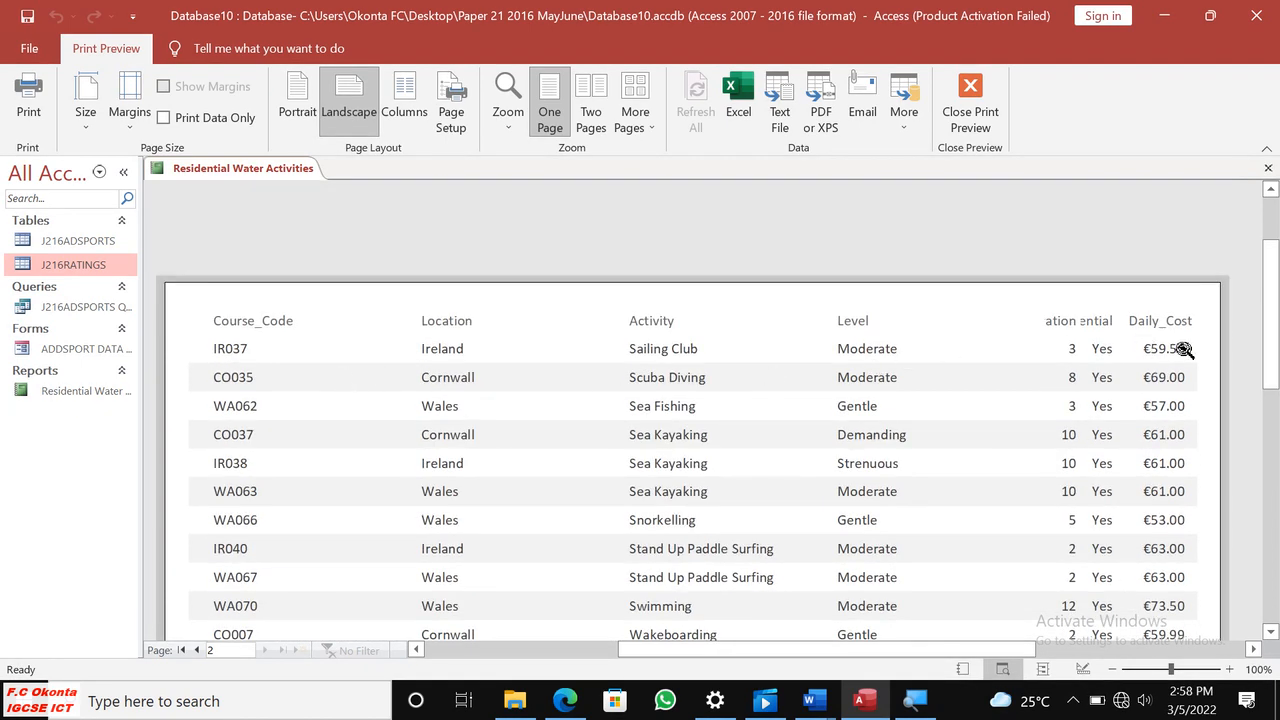
pyautogui.scroll(-2, 1180, 355)
pyautogui.scroll(-2, 1180, 362)
pyautogui.scroll(3, 1166, 372)
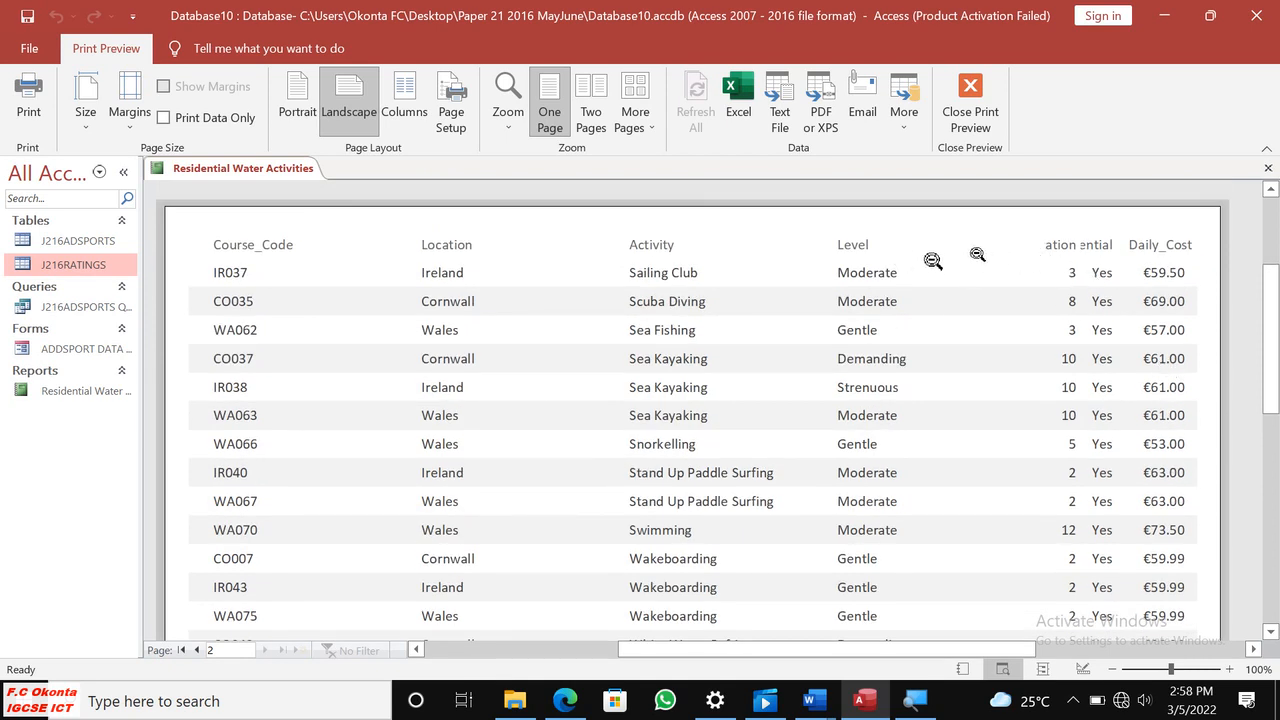
pyautogui.click(969, 122)
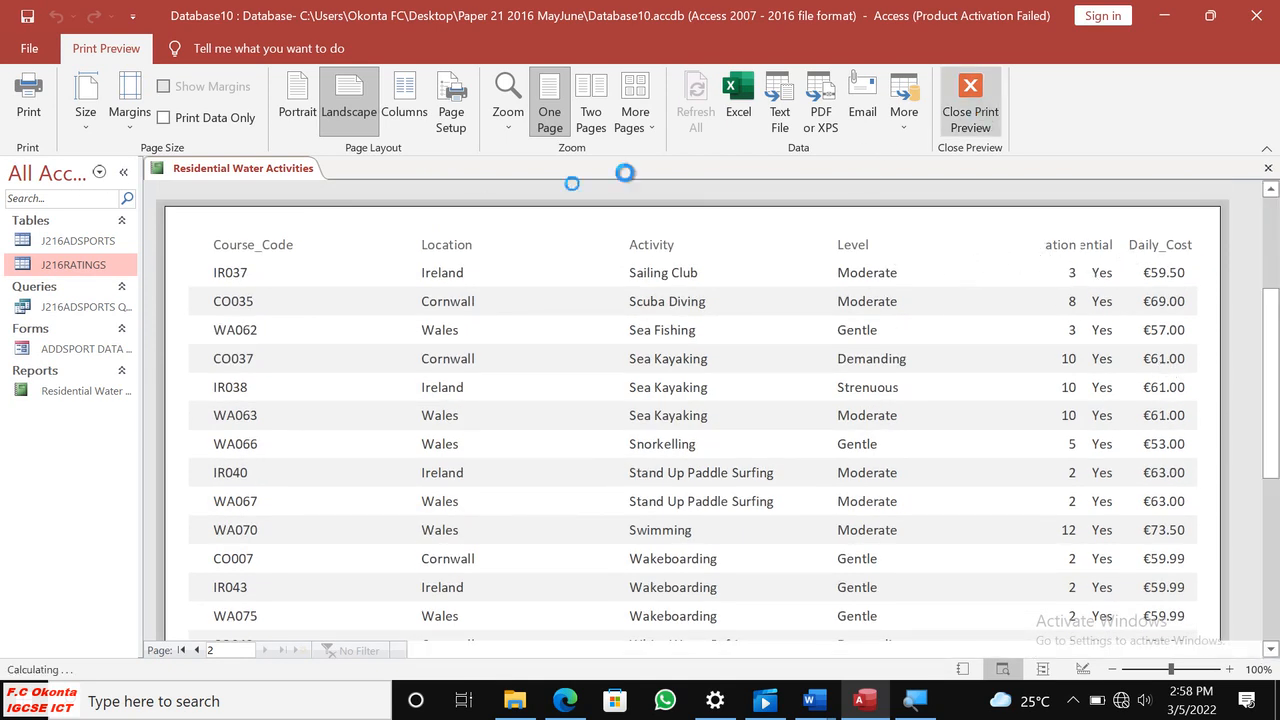
# Switch the report to Layout View and narrow the Course_Code value boxes to about half their width.
pyautogui.click(40, 130)
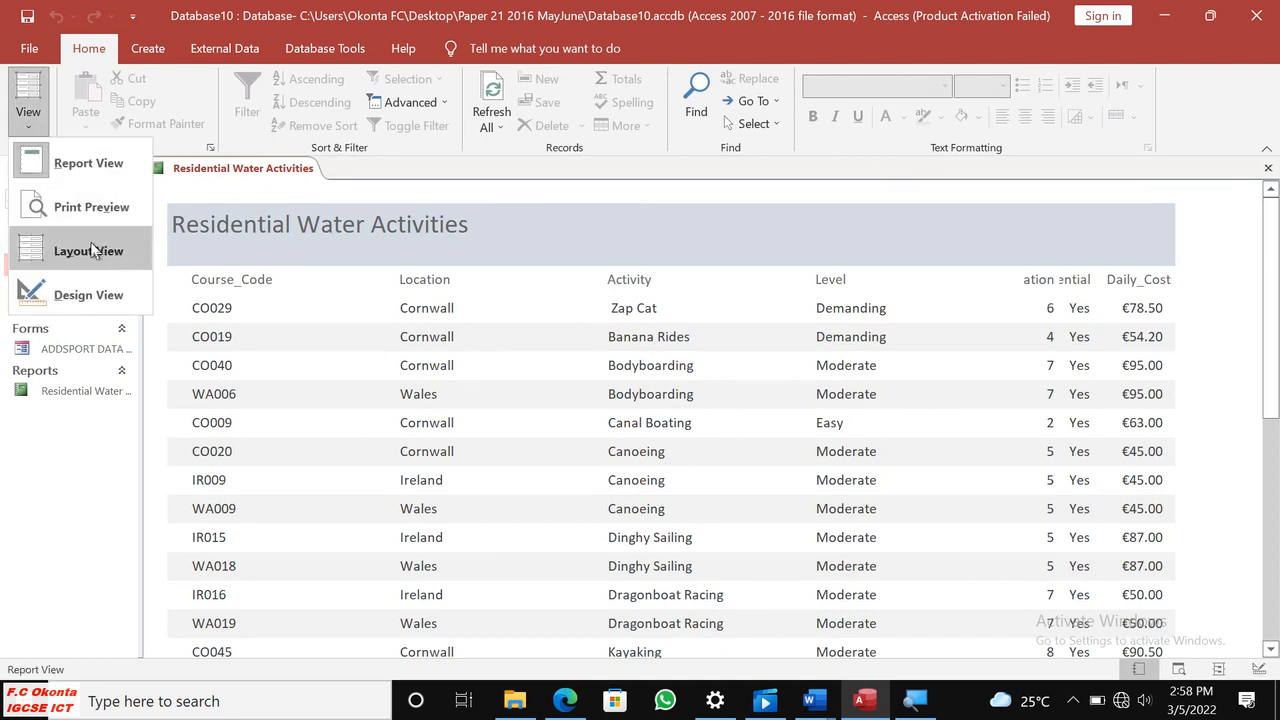
pyautogui.click(92, 243)
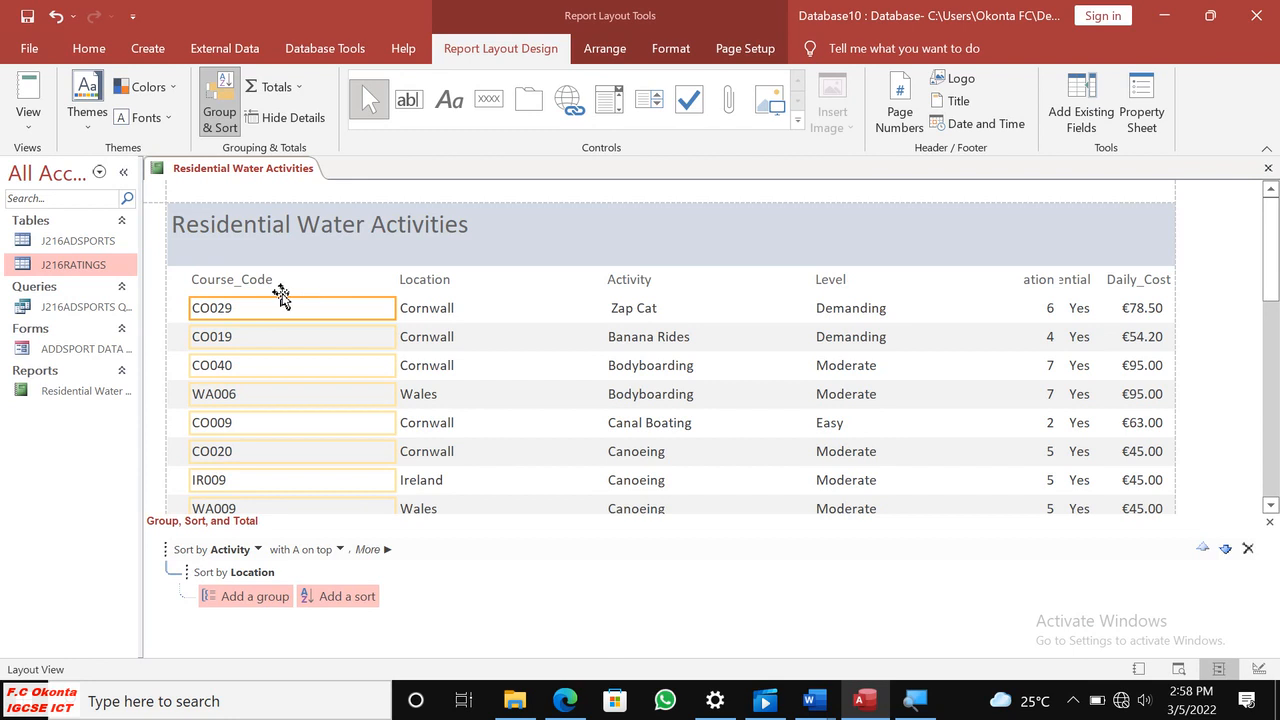
pyautogui.moveTo(396, 308); pyautogui.dragTo(300, 310)
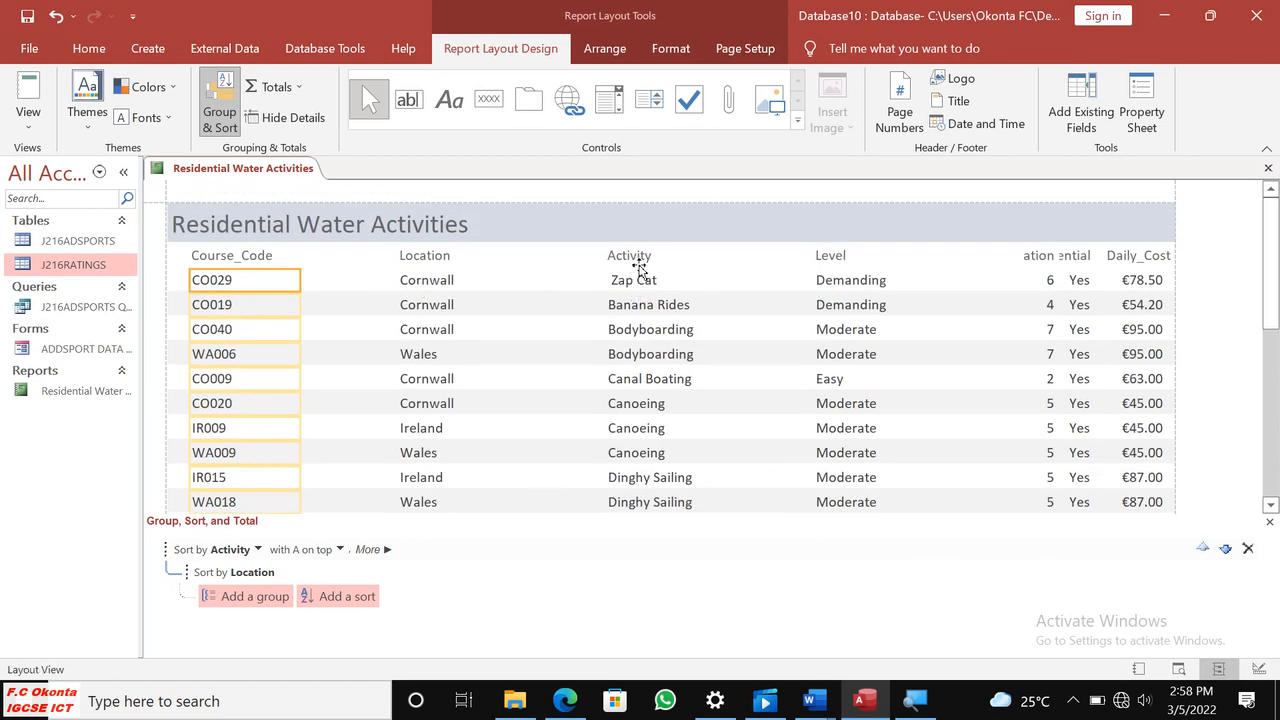
# Narrow the Level value boxes and the Level heading to free space before the Duration column.
pyautogui.click(826, 264)
pyautogui.click(958, 283)
pyautogui.moveTo(1017, 289); pyautogui.dragTo(918, 290)
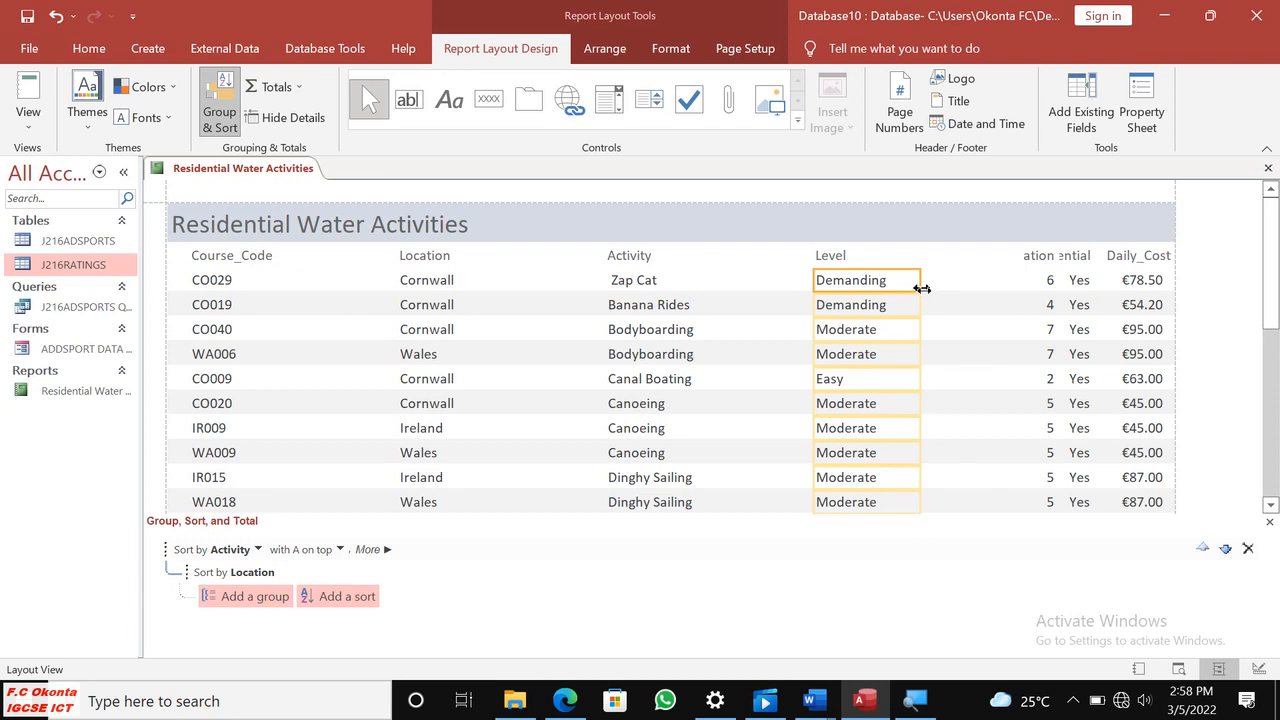
pyautogui.click(1005, 258)
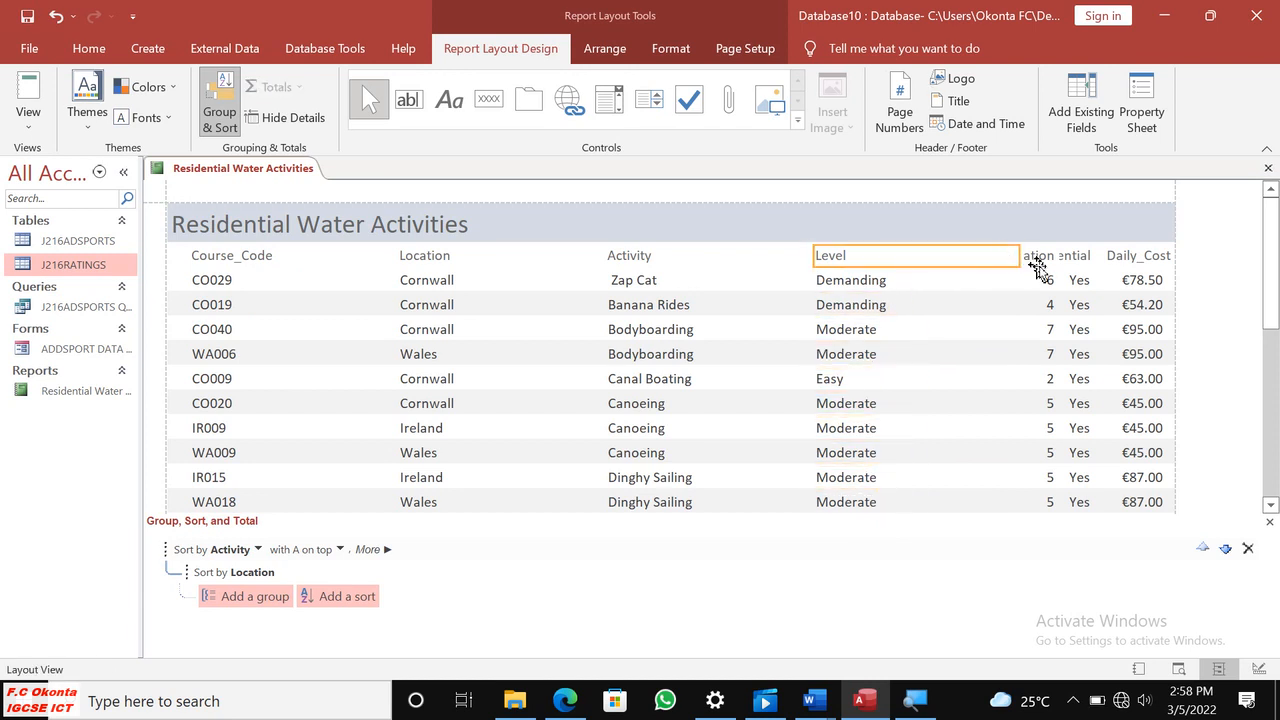
pyautogui.moveTo(1017, 255); pyautogui.dragTo(898, 265)
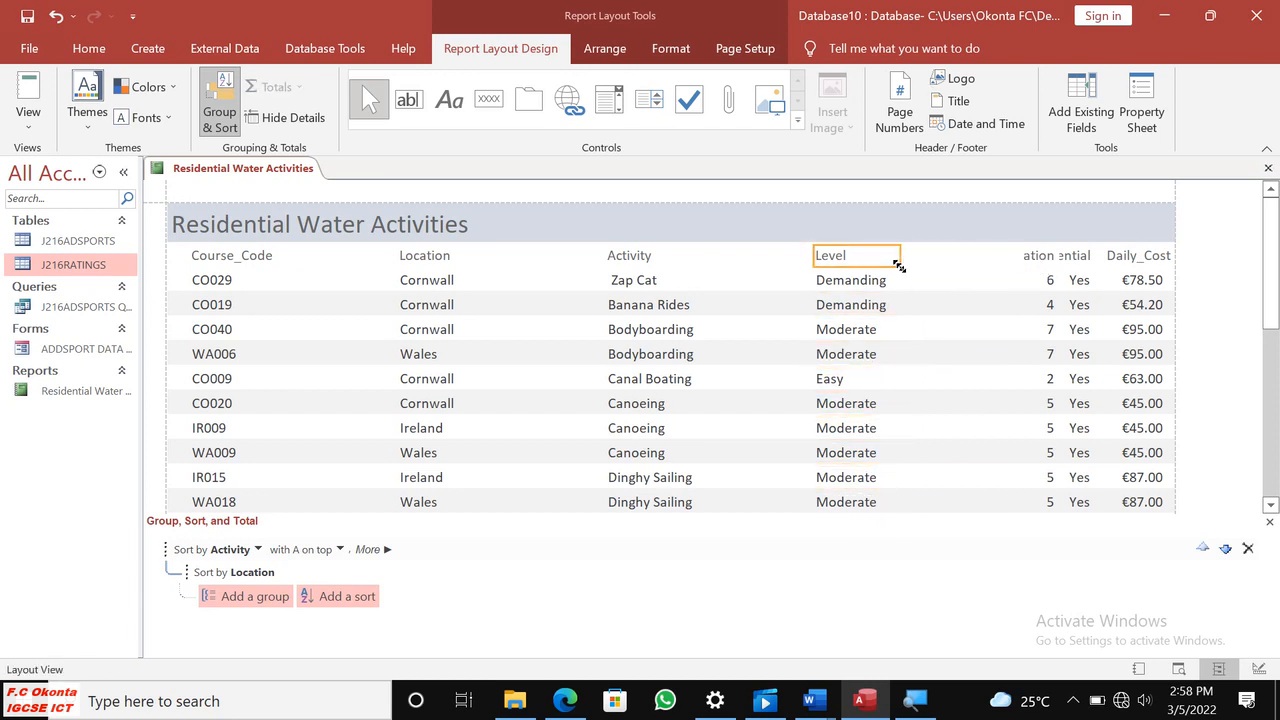
# Widen the Duration heading to show its full text and shift the Duration values left.
pyautogui.click(1034, 257)
pyautogui.moveTo(1022, 258); pyautogui.dragTo(978, 258)
pyautogui.click(1045, 284)
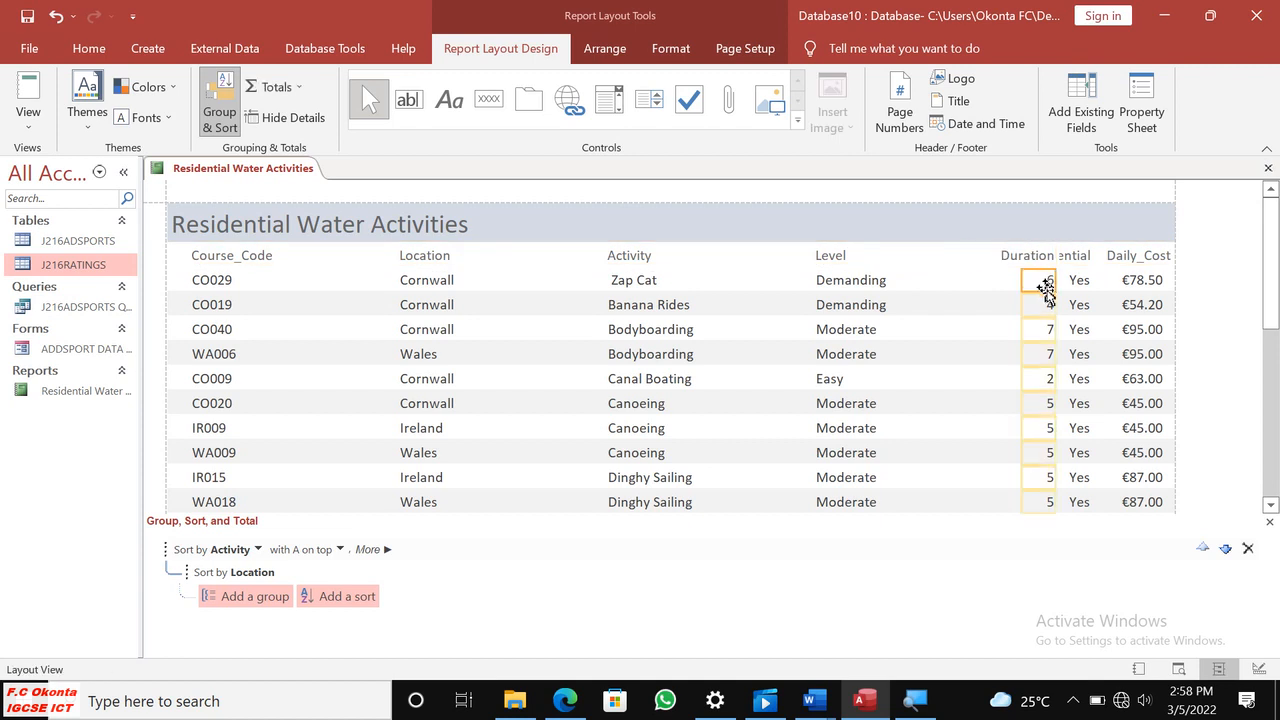
pyautogui.press('Left')
pyautogui.press('Left')
pyautogui.press('Left')
pyautogui.press('Left')
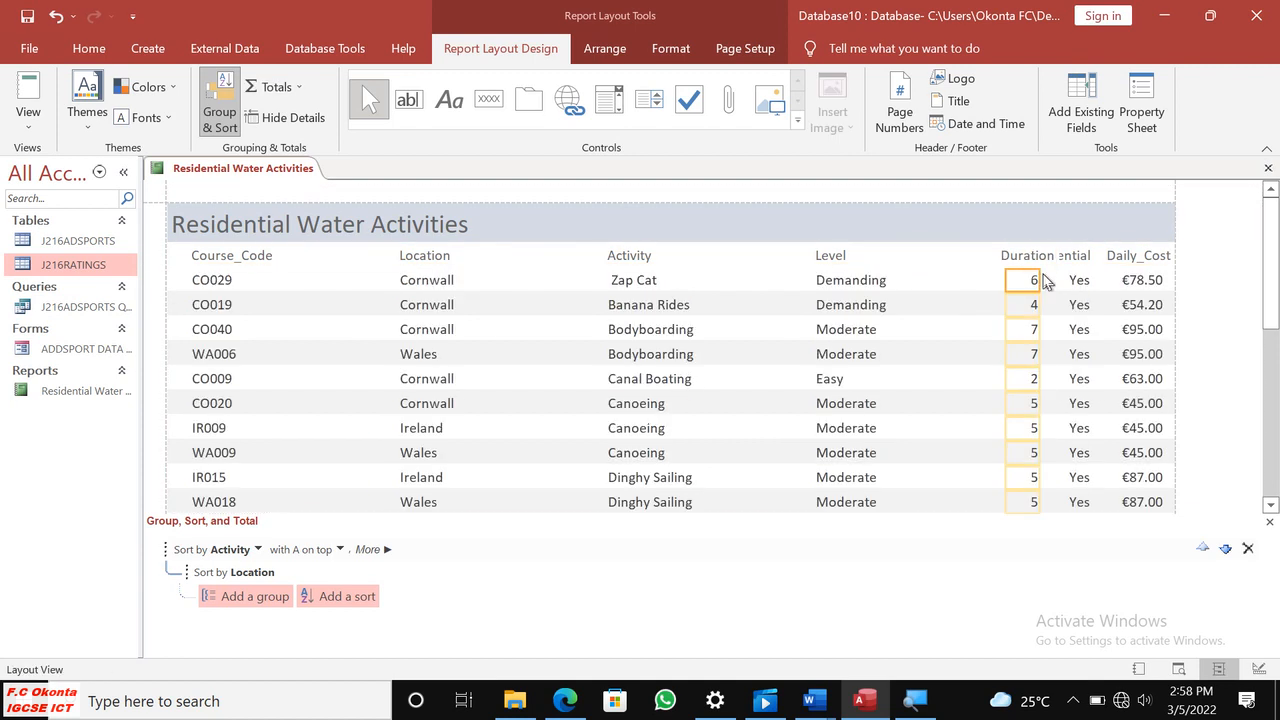
# Shift the Duration heading and then its values further left, away from the Residential column.
pyautogui.click(1015, 258)
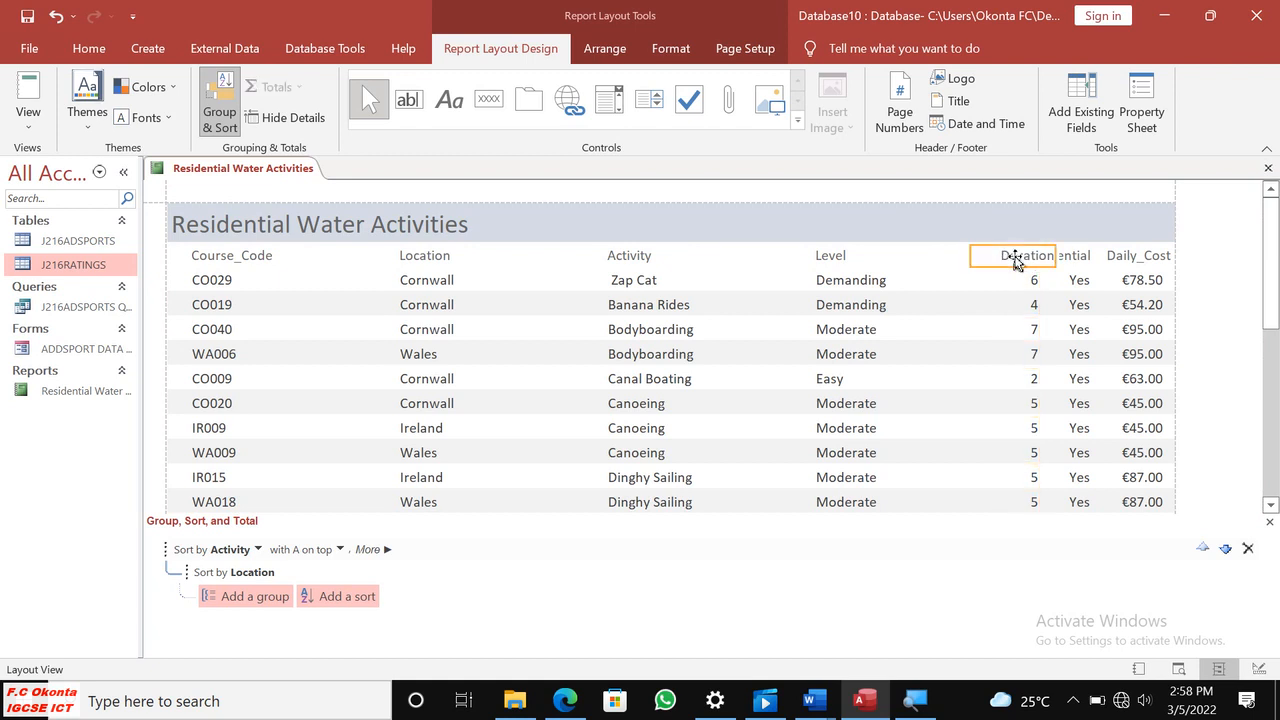
pyautogui.press('Left')
pyautogui.press('Left')
pyautogui.press('Left')
pyautogui.press('Left')
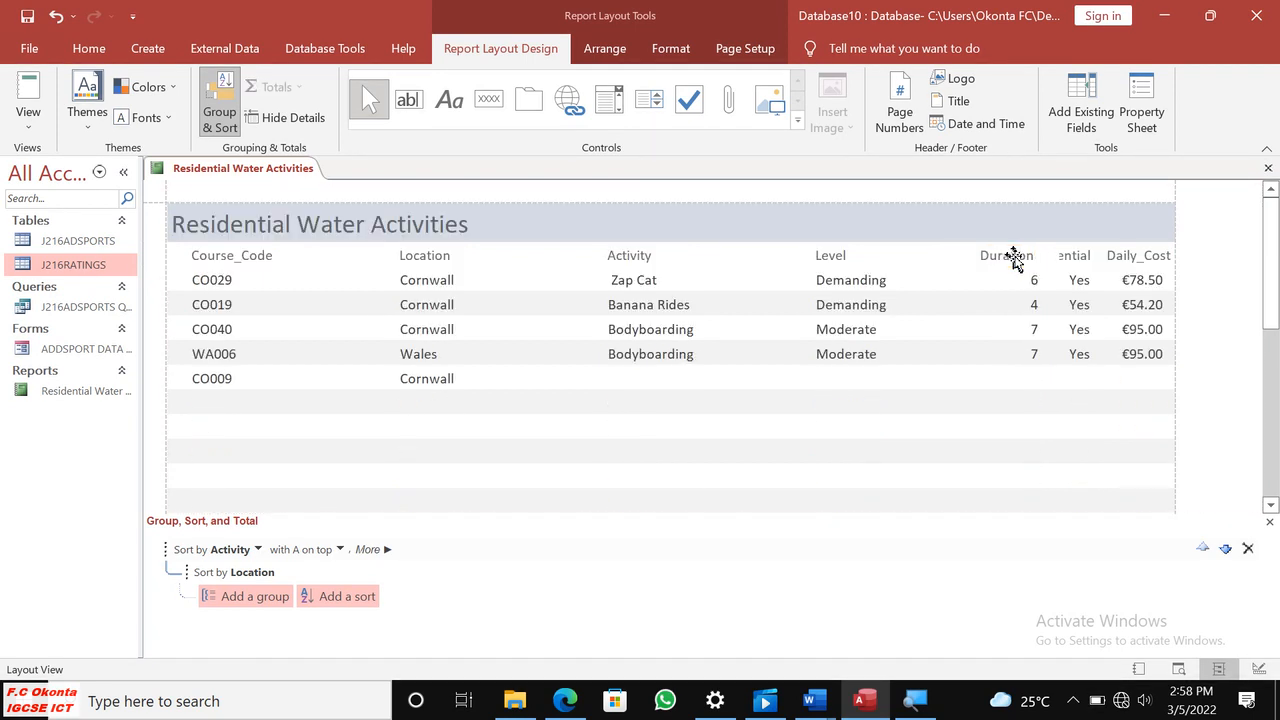
pyautogui.click(1031, 285)
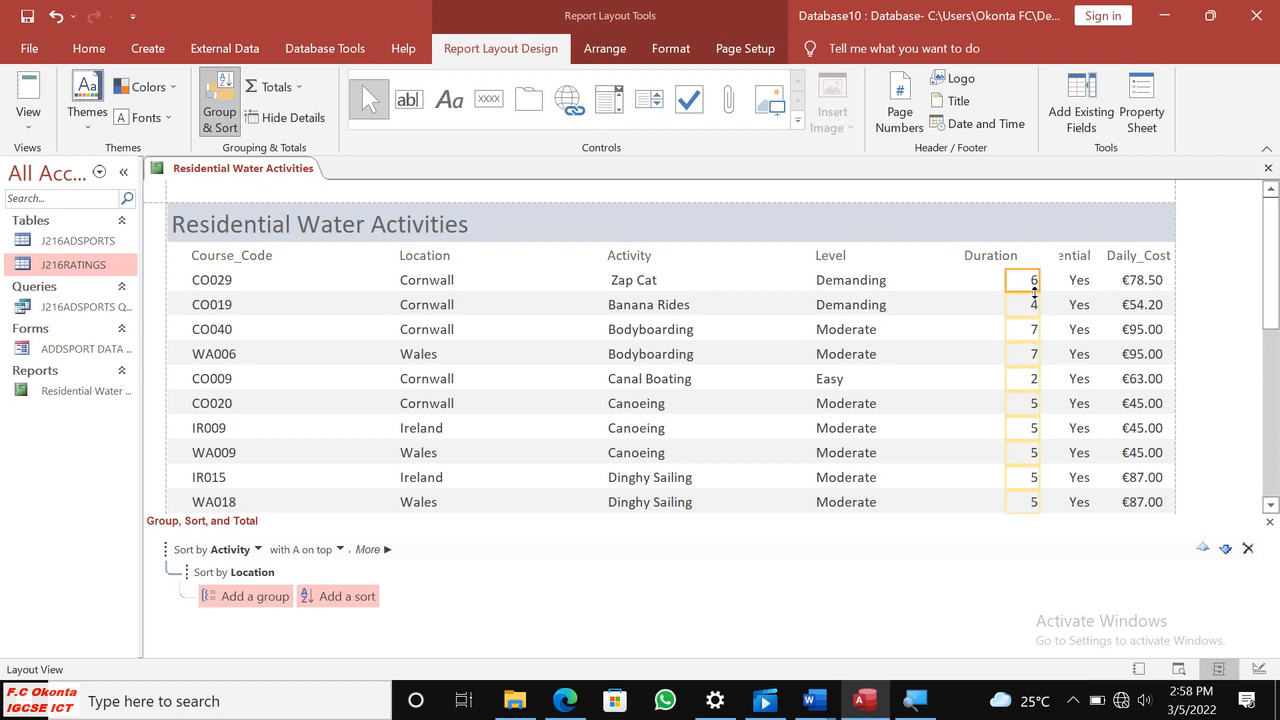
pyautogui.press('Left')
pyautogui.press('Left')
pyautogui.press('Left')
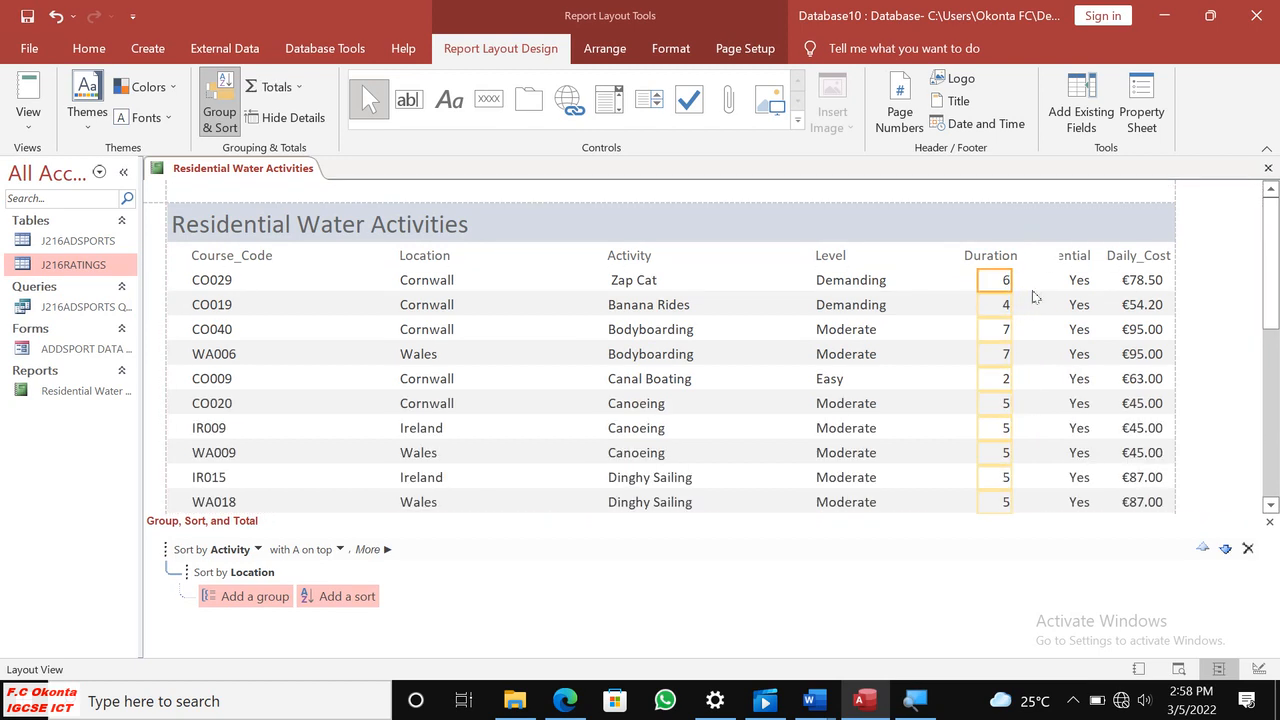
# Select the Duration heading and values together and move them closer to the Level column.
pyautogui.click(975, 258)
pyautogui.click(992, 298)
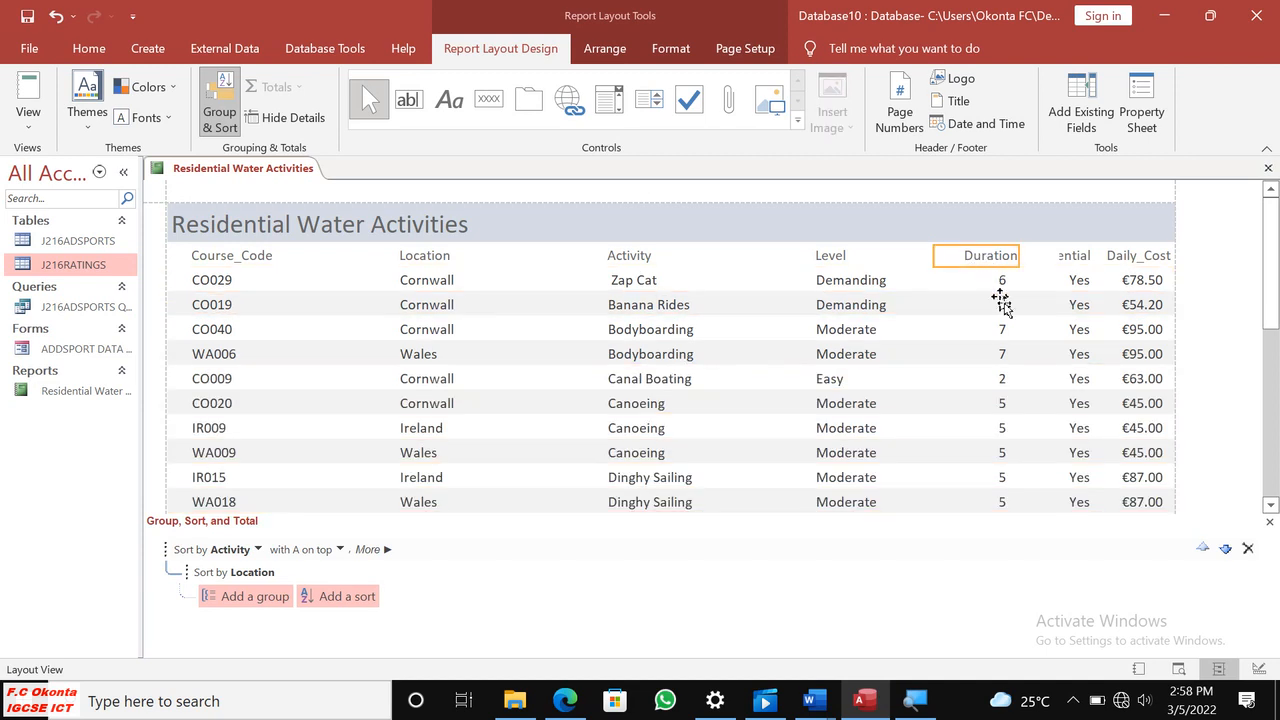
pyautogui.click(1000, 305)
pyautogui.scroll(-10, 1000, 306)
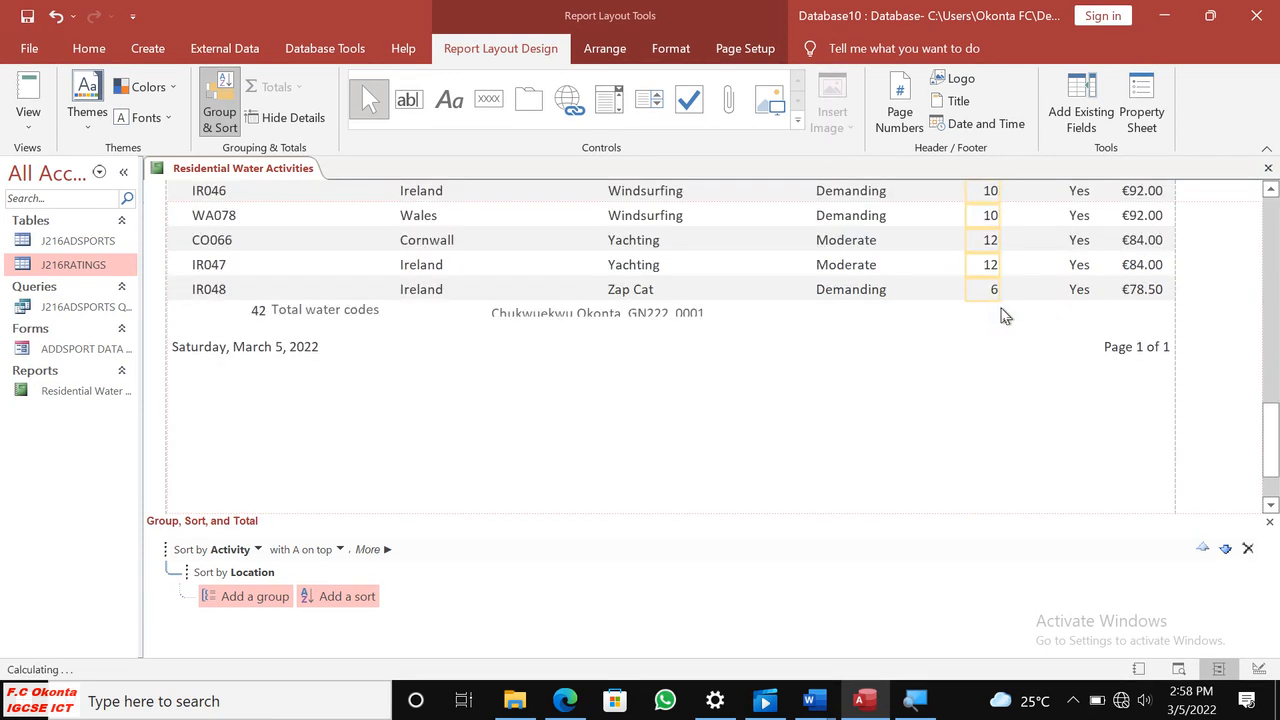
pyautogui.scroll(3, 1020, 300)
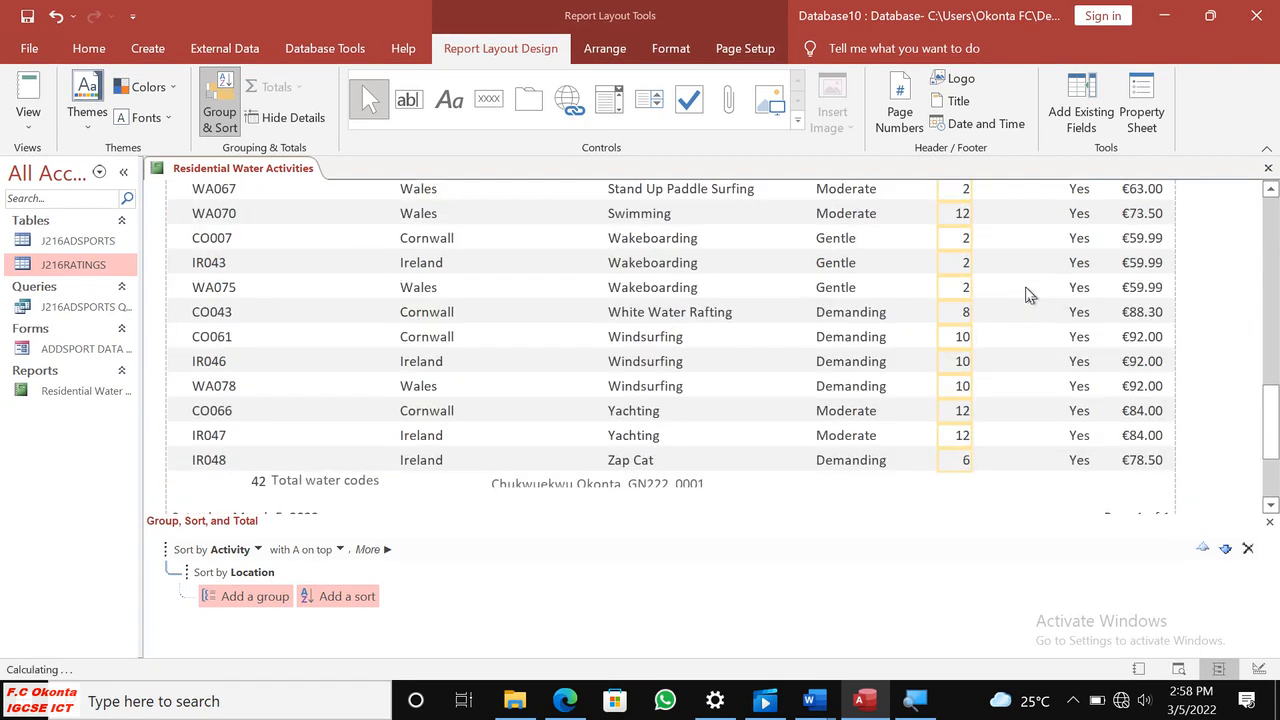
pyautogui.scroll(15, 1025, 290)
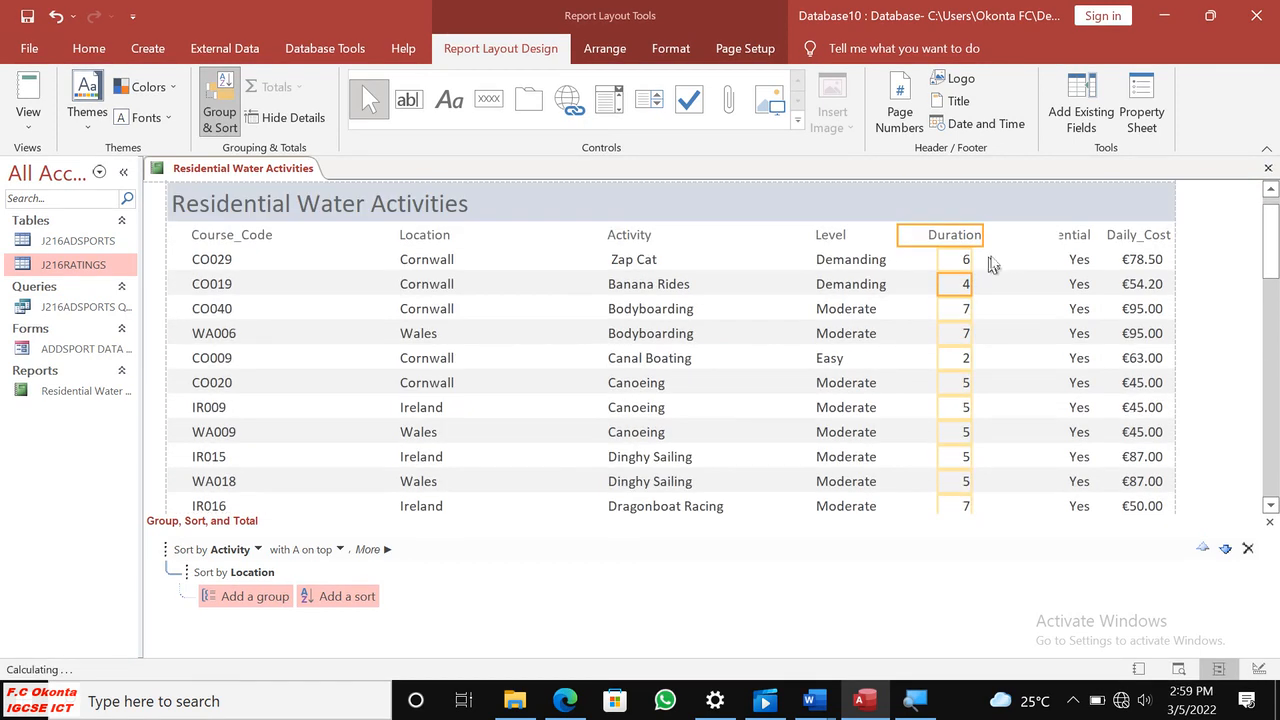
# Widen the Residential heading to show its full text, shift the Yes values left beneath it, and check the report down to the footer.
pyautogui.click(1072, 237)
pyautogui.moveTo(1040, 238); pyautogui.dragTo(1020, 240)
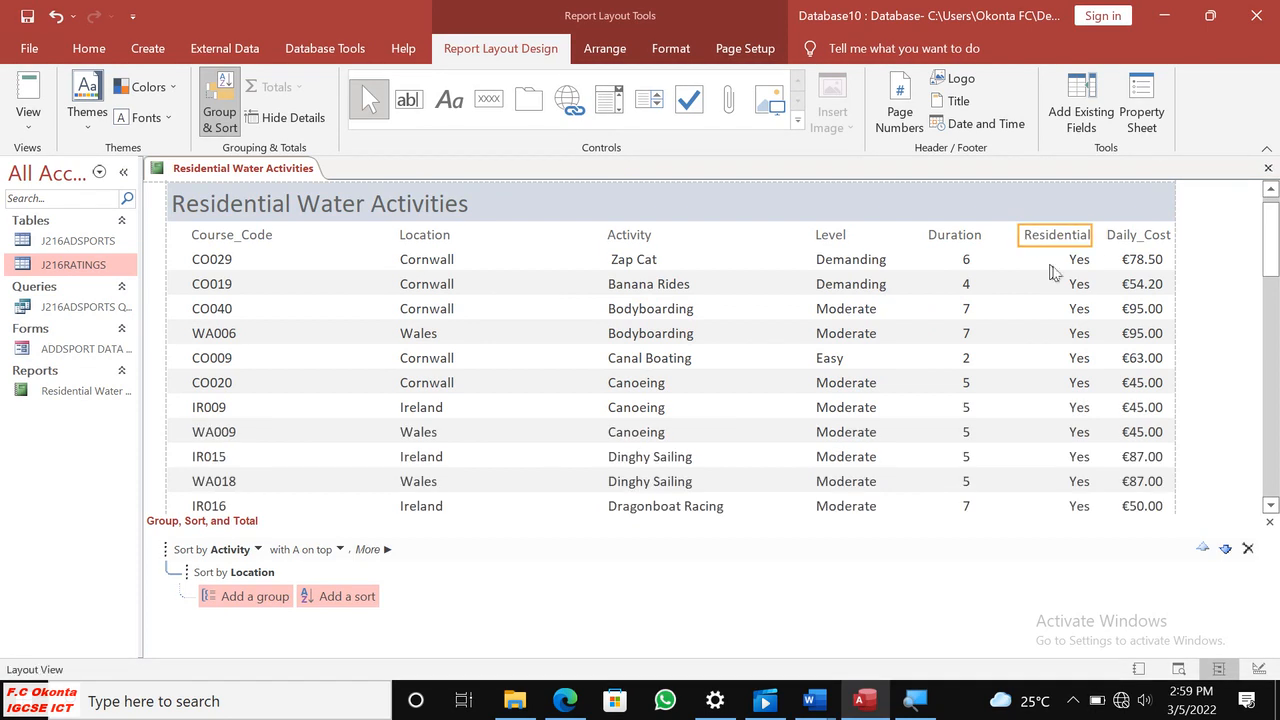
pyautogui.click(1076, 265)
pyautogui.moveTo(1093, 263); pyautogui.dragTo(1076, 267)
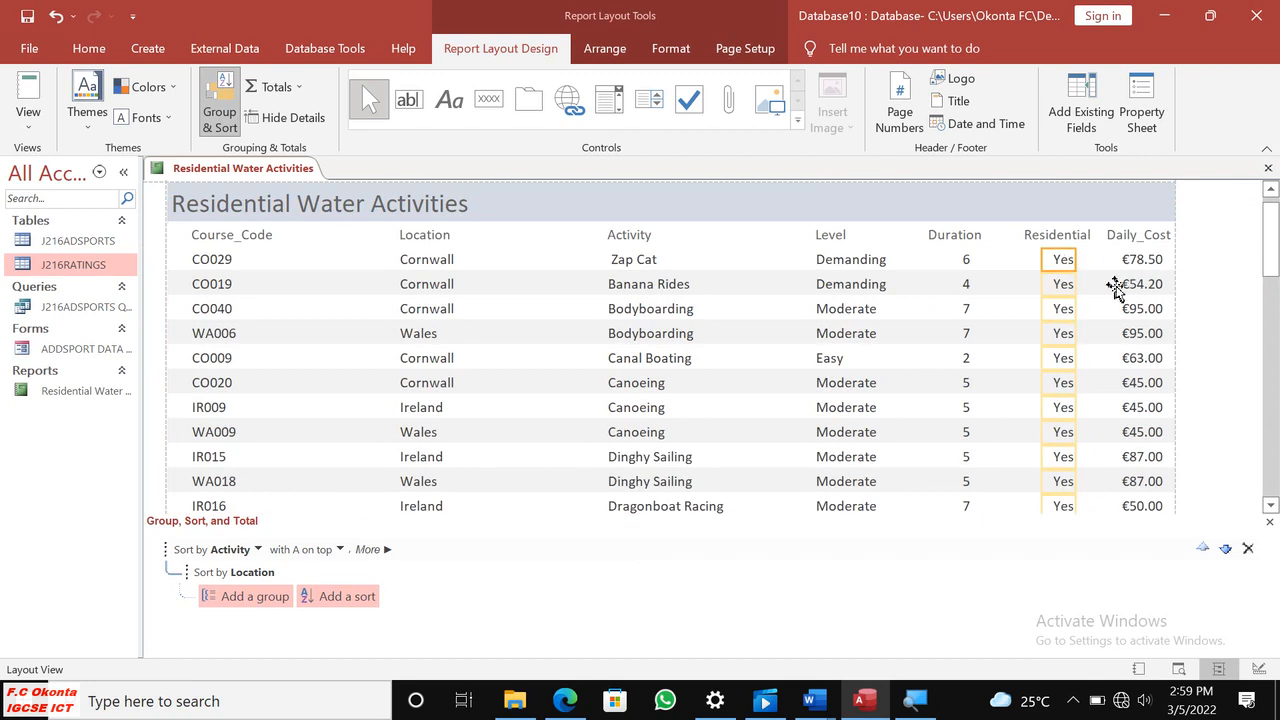
pyautogui.scroll(-12, 1133, 290)
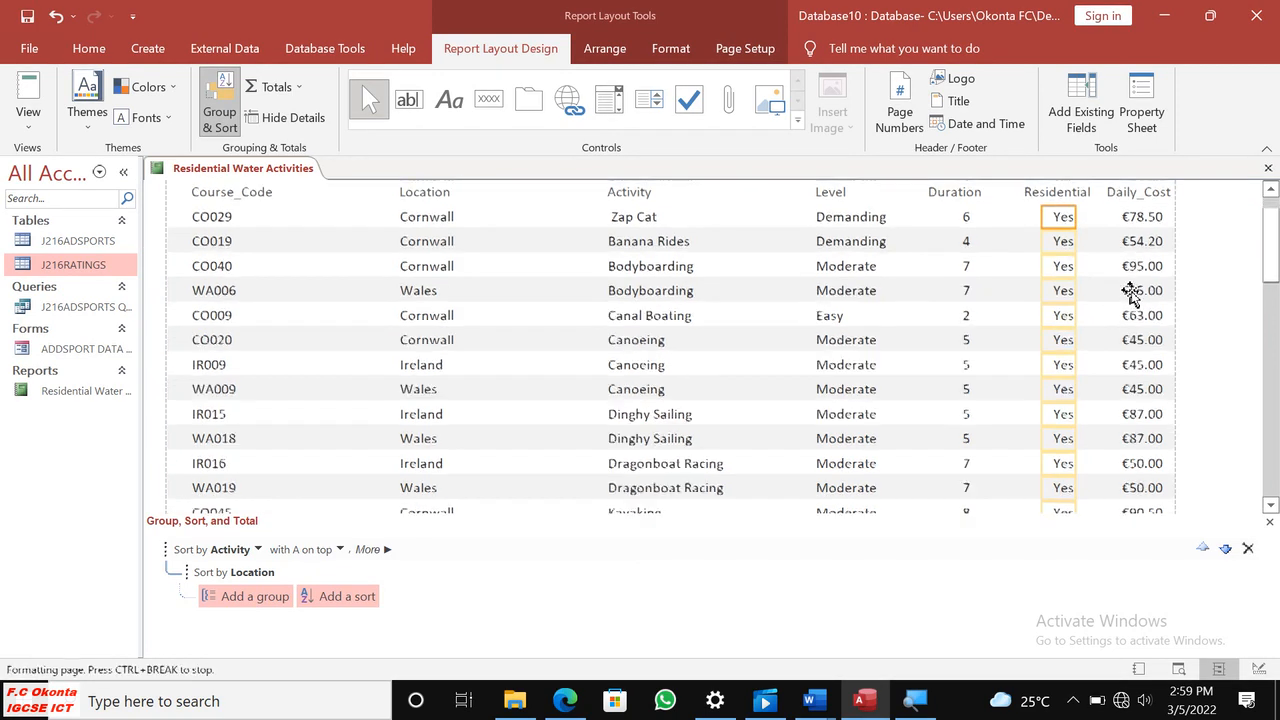
pyautogui.scroll(-9, 1126, 289)
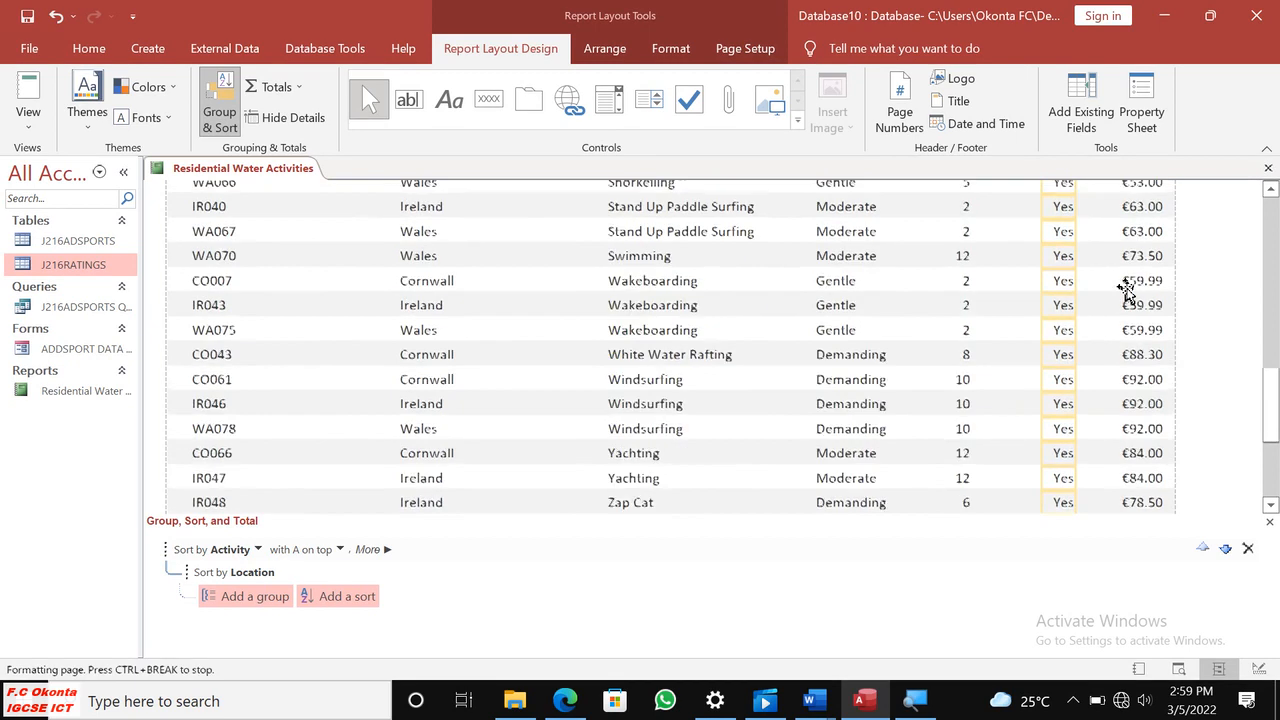
pyautogui.scroll(5, 1125, 289)
pyautogui.scroll(-5, 1120, 283)
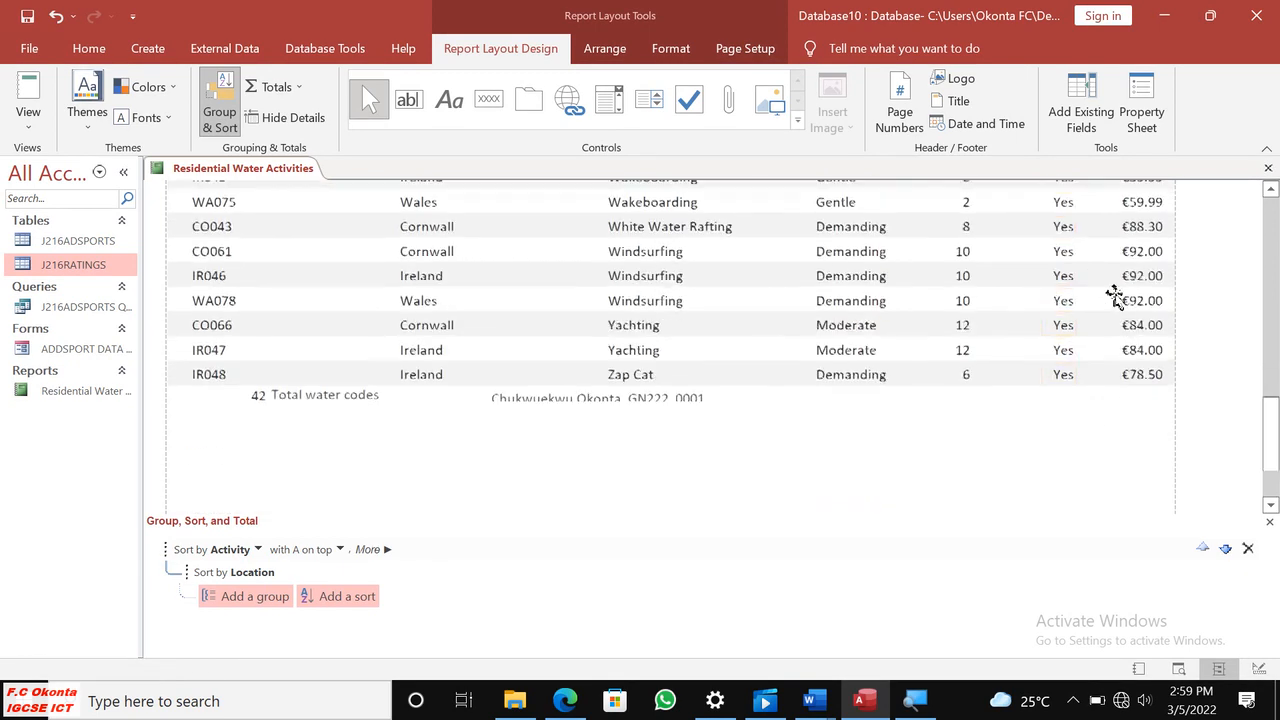
# Make the footer label with the candidate's name, centre number and candidate number taller so its text shows fully.
pyautogui.click(613, 278)
pyautogui.click(627, 288)
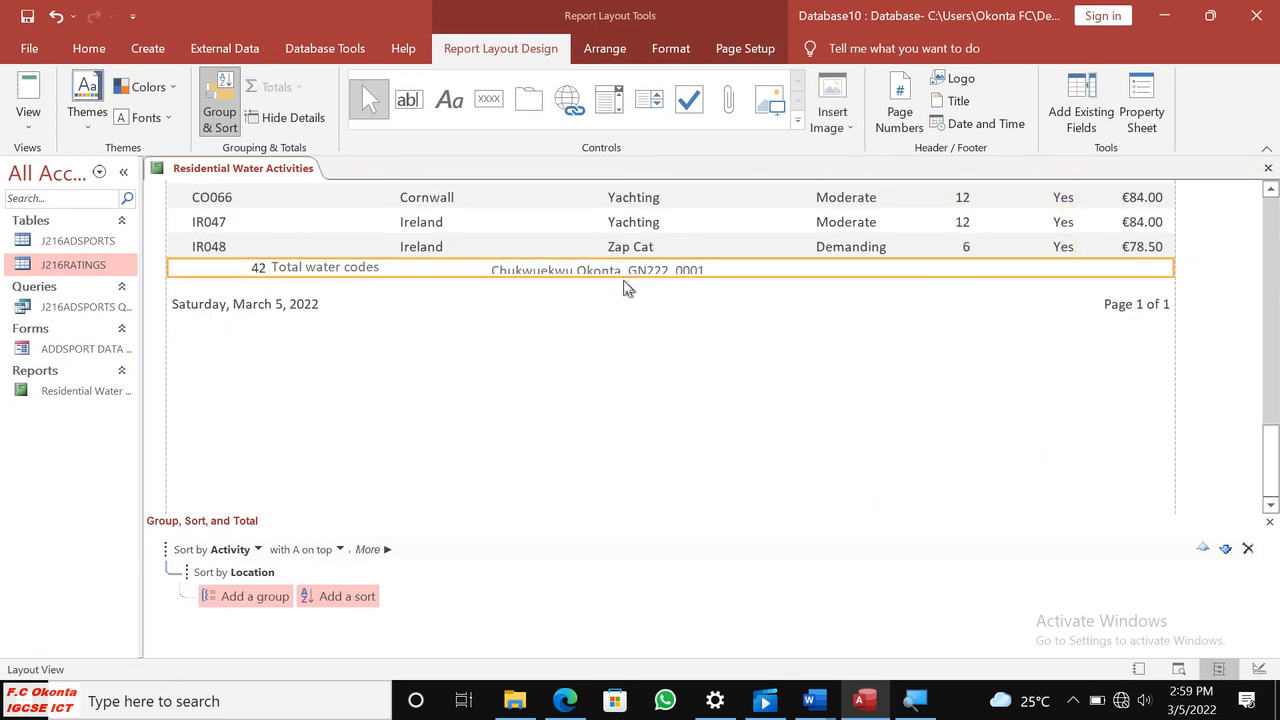
pyautogui.click(670, 268)
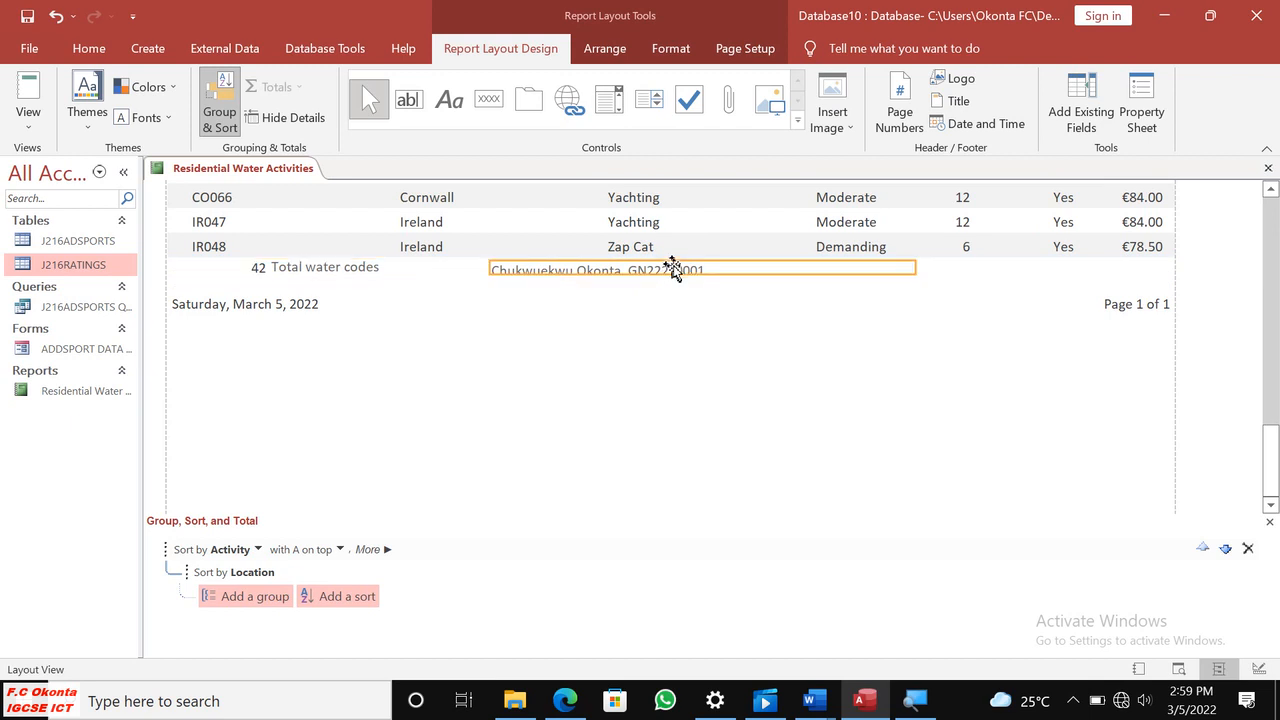
pyautogui.moveTo(683, 276); pyautogui.dragTo(681, 284)
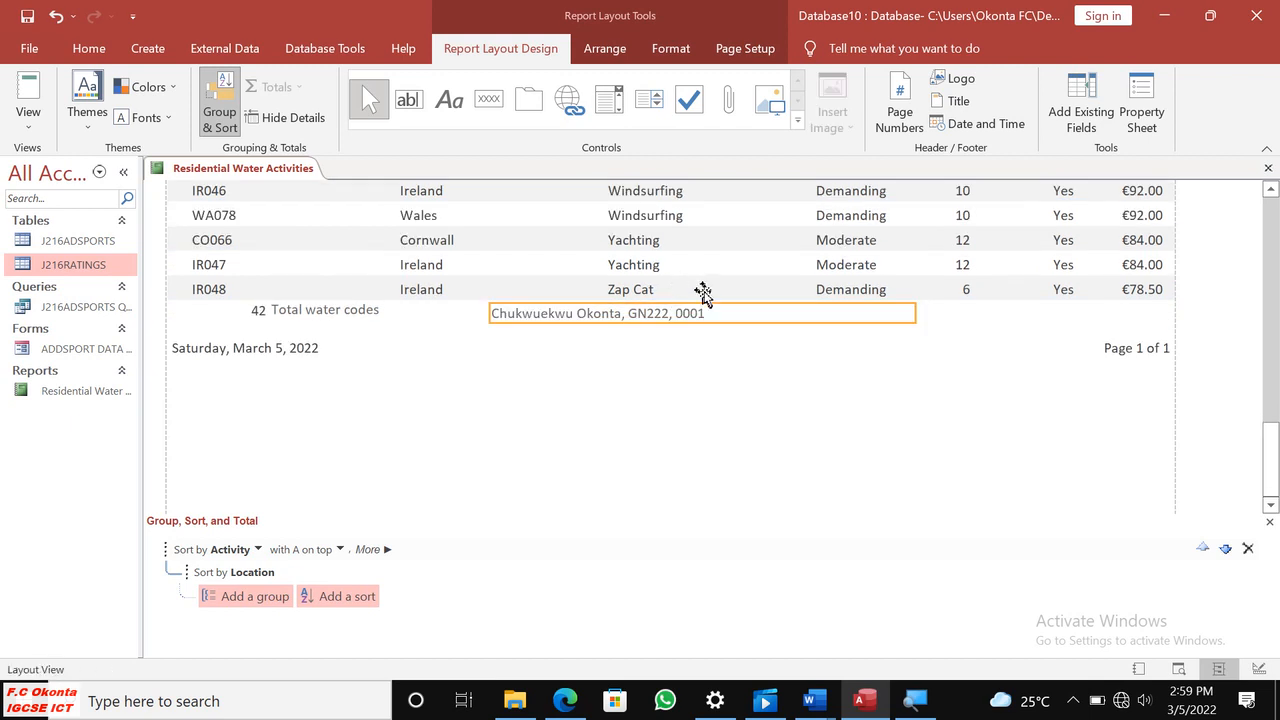
# Narrow the course code count box in the report footer and move the Total water codes label left beside it.
pyautogui.click(320, 312)
pyautogui.click(256, 315)
pyautogui.moveTo(189, 311); pyautogui.dragTo(232, 311)
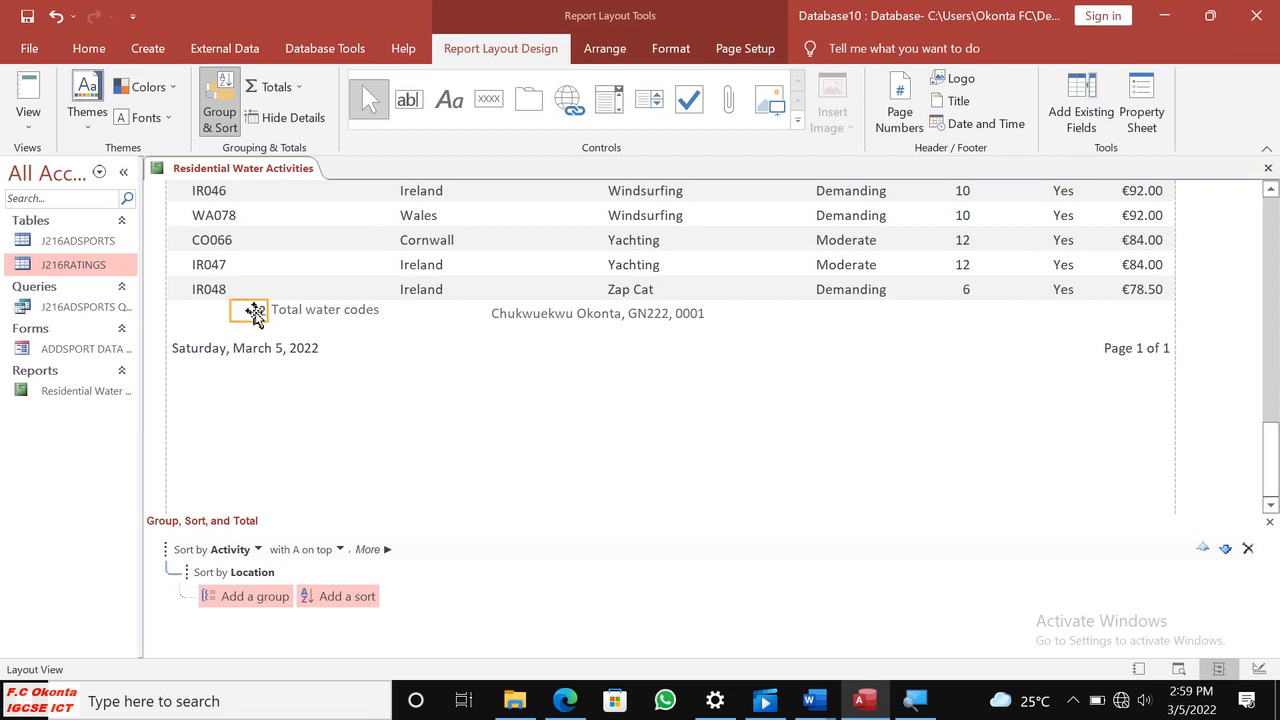
pyautogui.click(293, 318)
pyautogui.moveTo(296, 321); pyautogui.dragTo(270, 316)
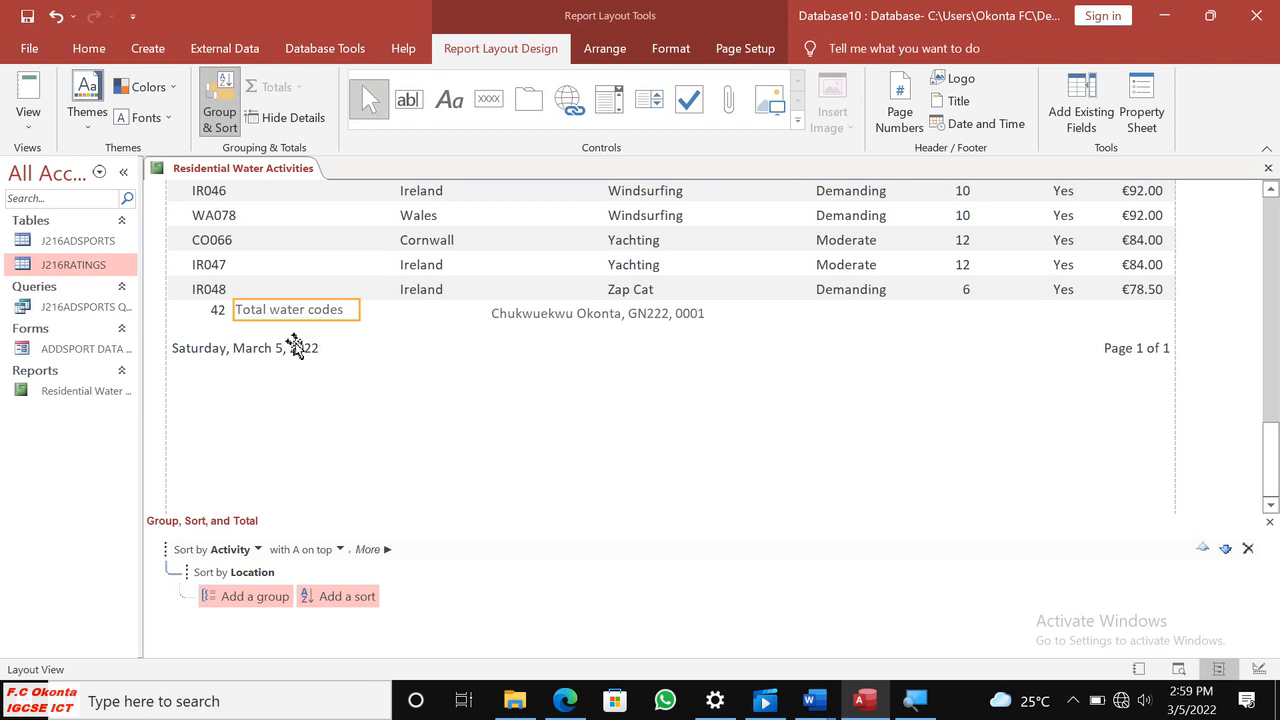
pyautogui.click(376, 350)
# Open the report in Print Preview and check the columns, count and footer labels on both pages.
pyautogui.click(22, 112)
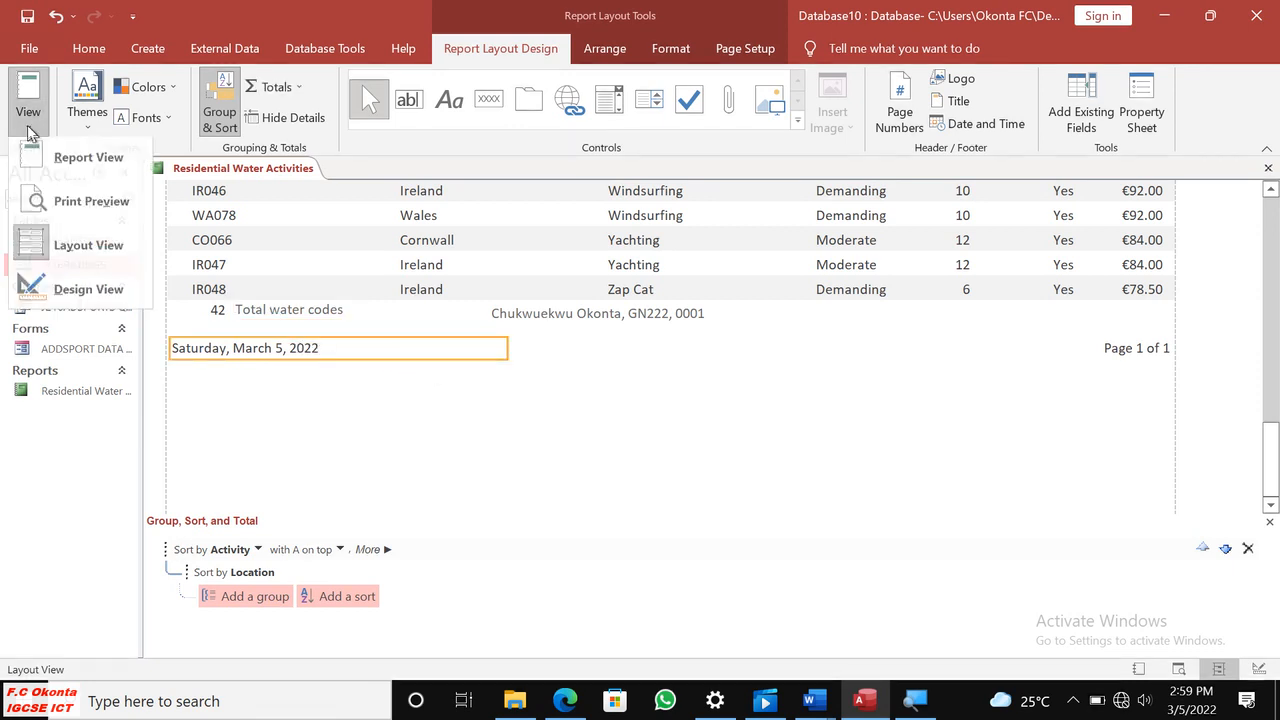
pyautogui.click(112, 208)
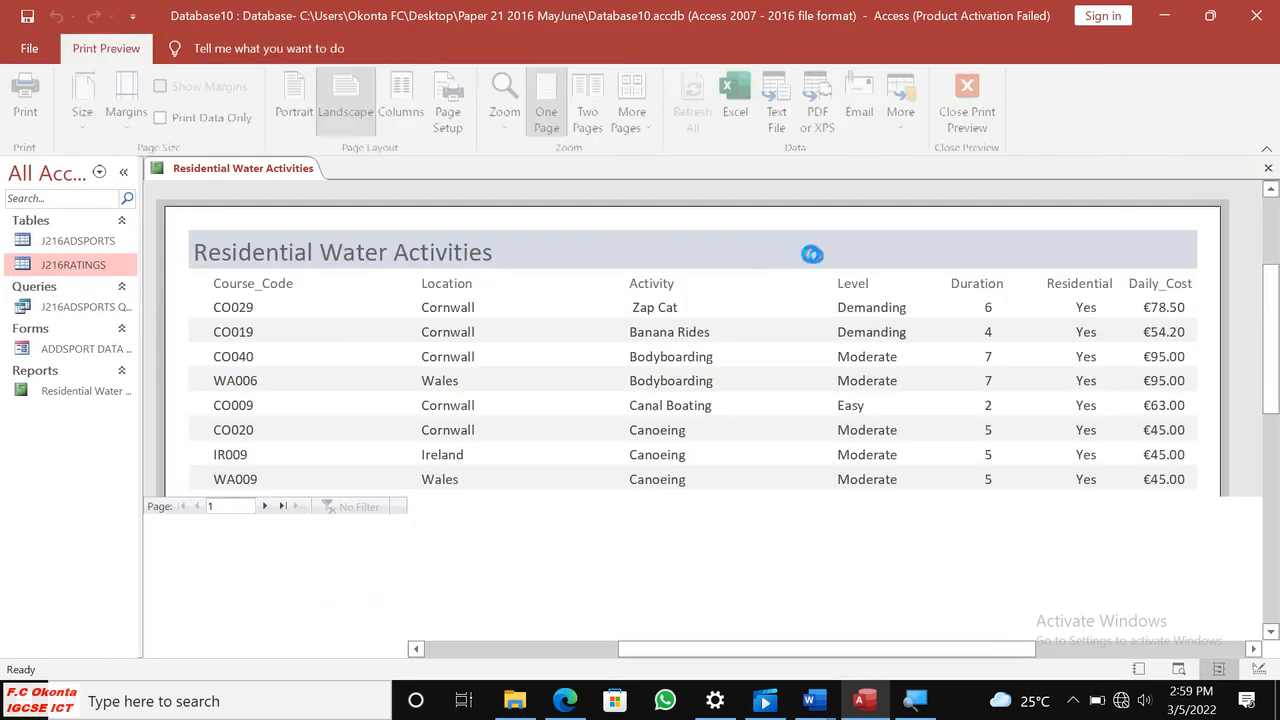
pyautogui.scroll(-10, 840, 258)
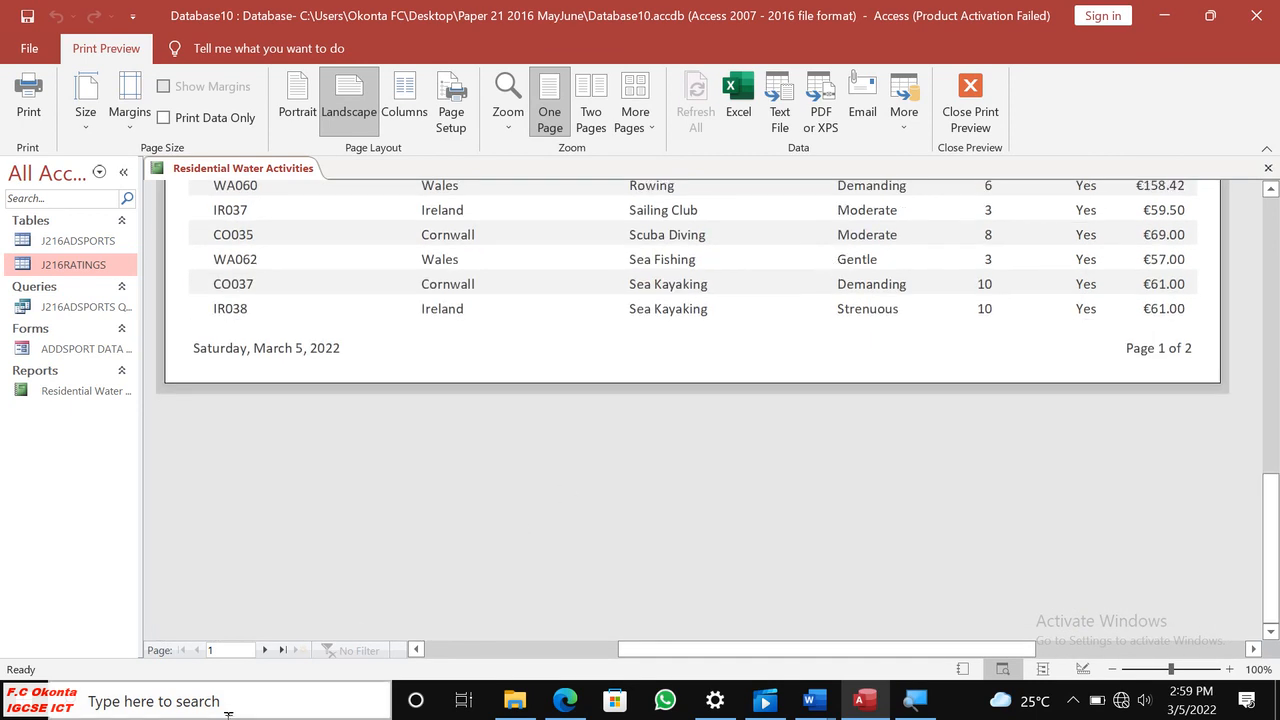
pyautogui.click(266, 651)
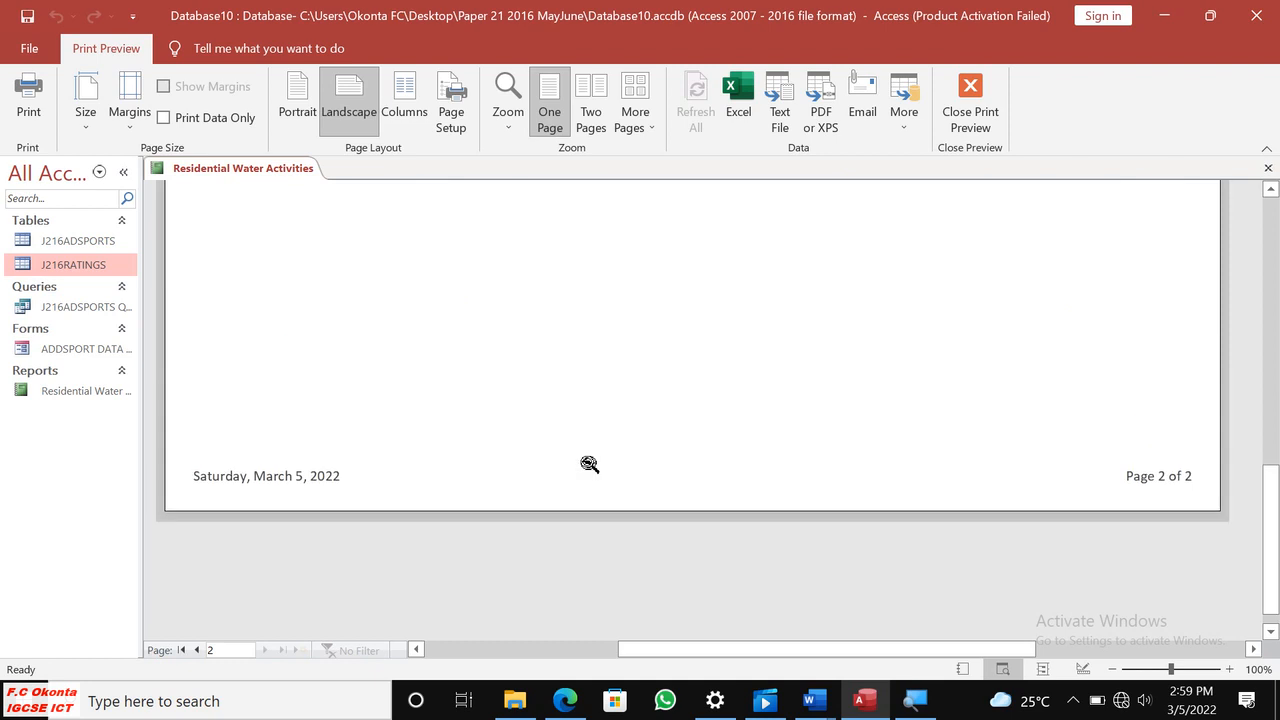
pyautogui.scroll(5, 585, 463)
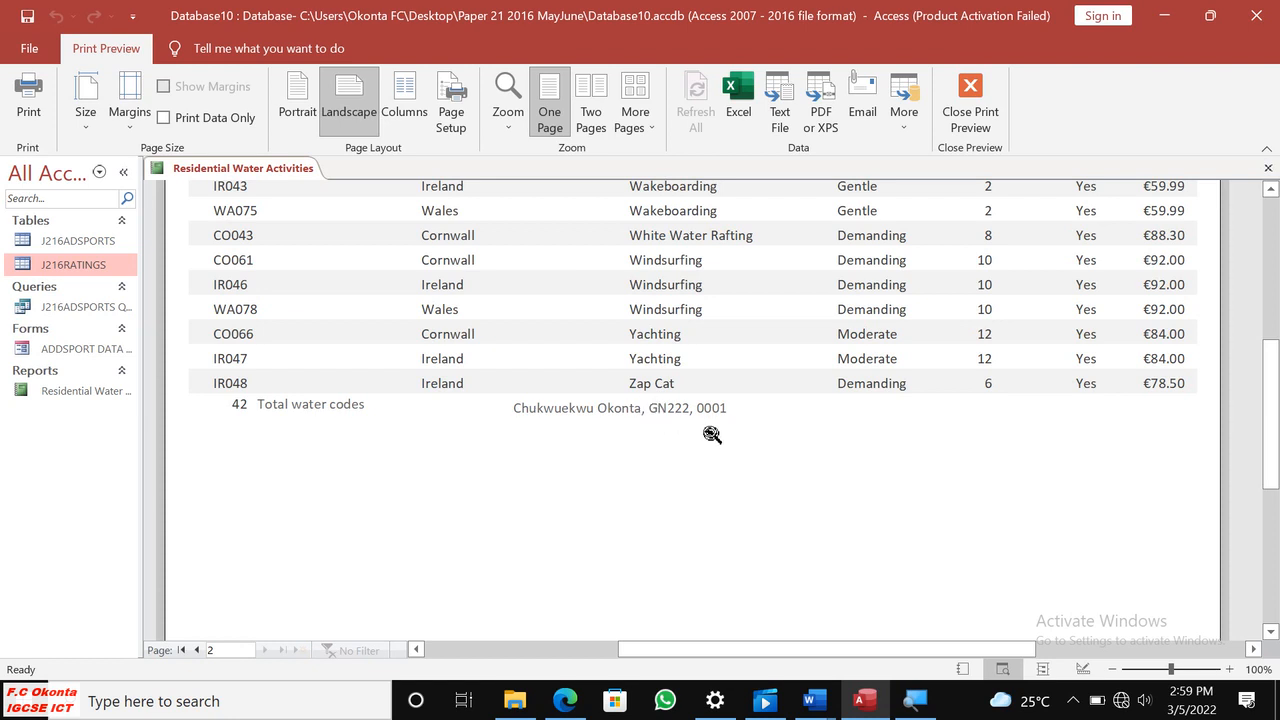
pyautogui.scroll(3, 745, 417)
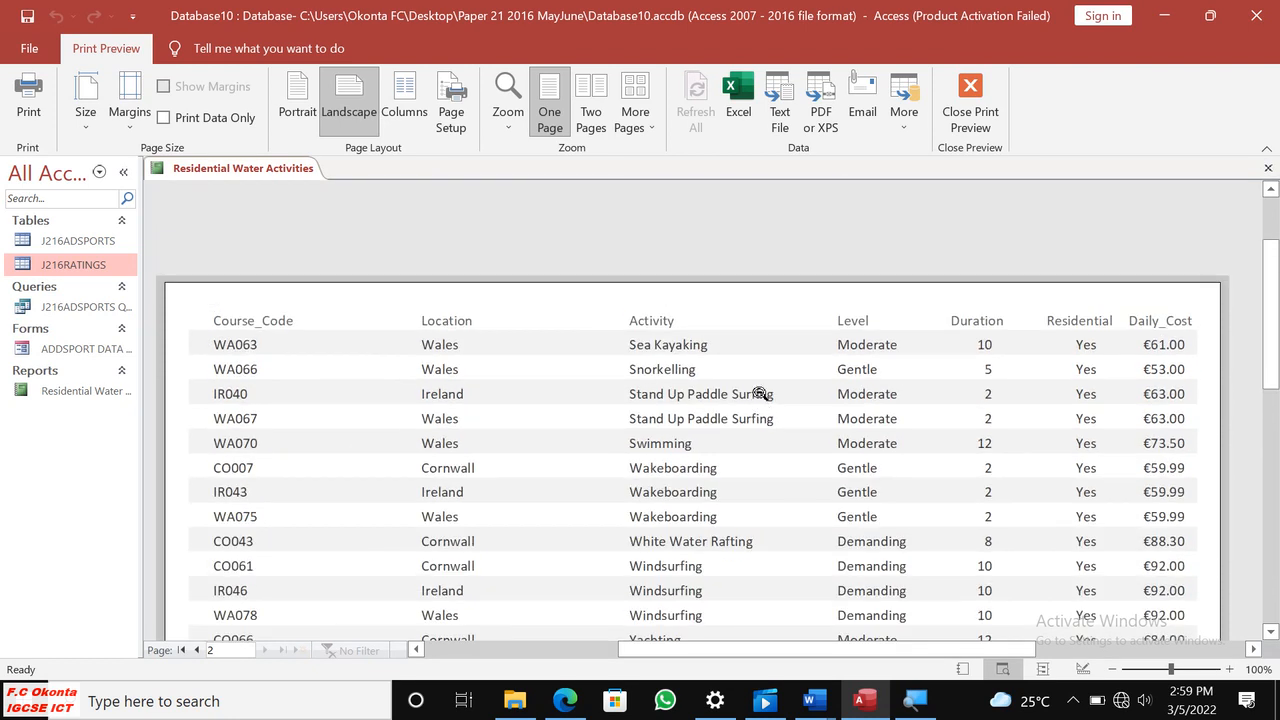
pyautogui.scroll(-5, 761, 393)
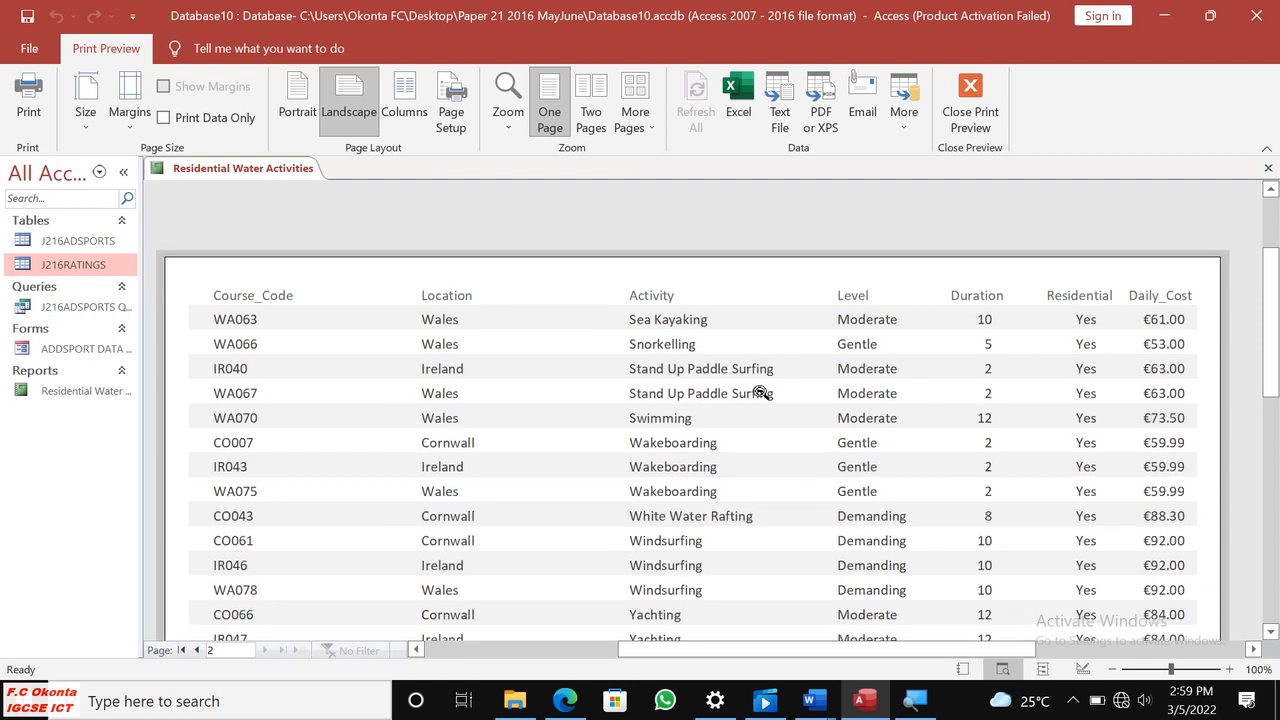
pyautogui.scroll(-1, 761, 393)
pyautogui.scroll(5, 765, 390)
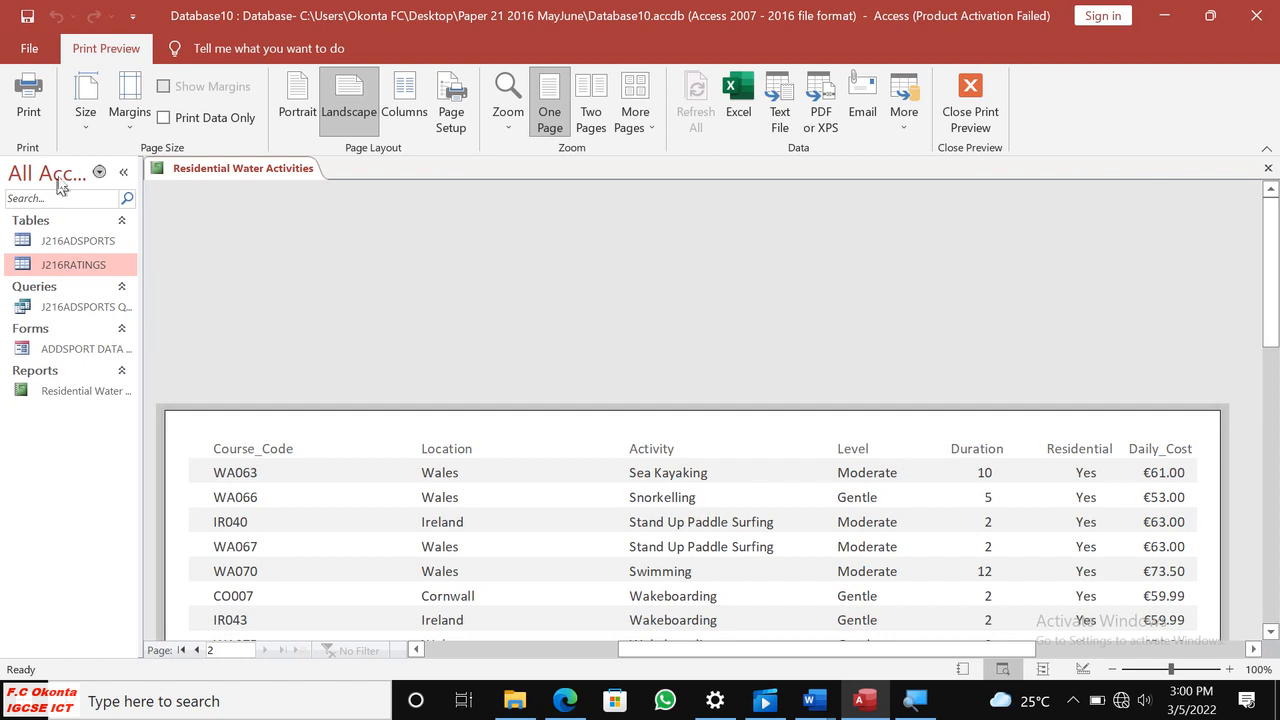
# Close the preview and narrow the Location and Activity value boxes in the report's layout.
pyautogui.click(970, 100)
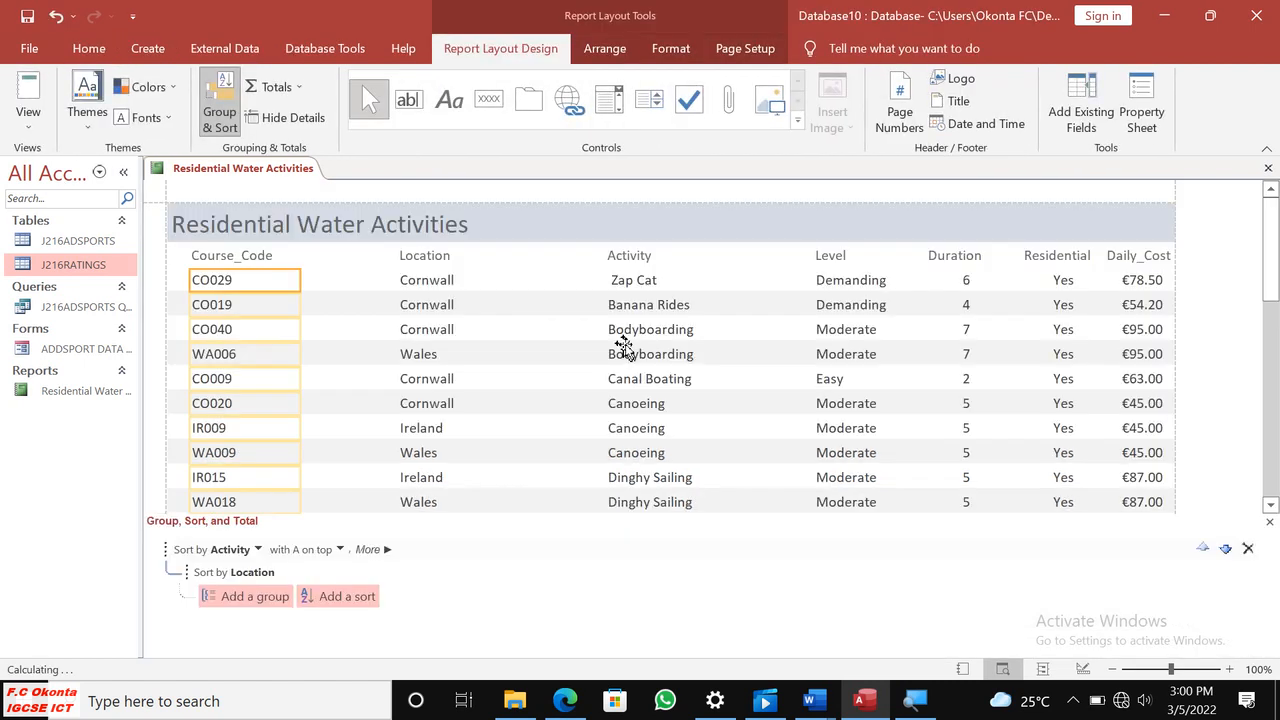
pyautogui.click(452, 286)
pyautogui.moveTo(605, 306); pyautogui.dragTo(518, 305)
pyautogui.click(668, 262)
pyautogui.click(742, 303)
pyautogui.moveTo(816, 312); pyautogui.dragTo(720, 320)
pyautogui.click(858, 305)
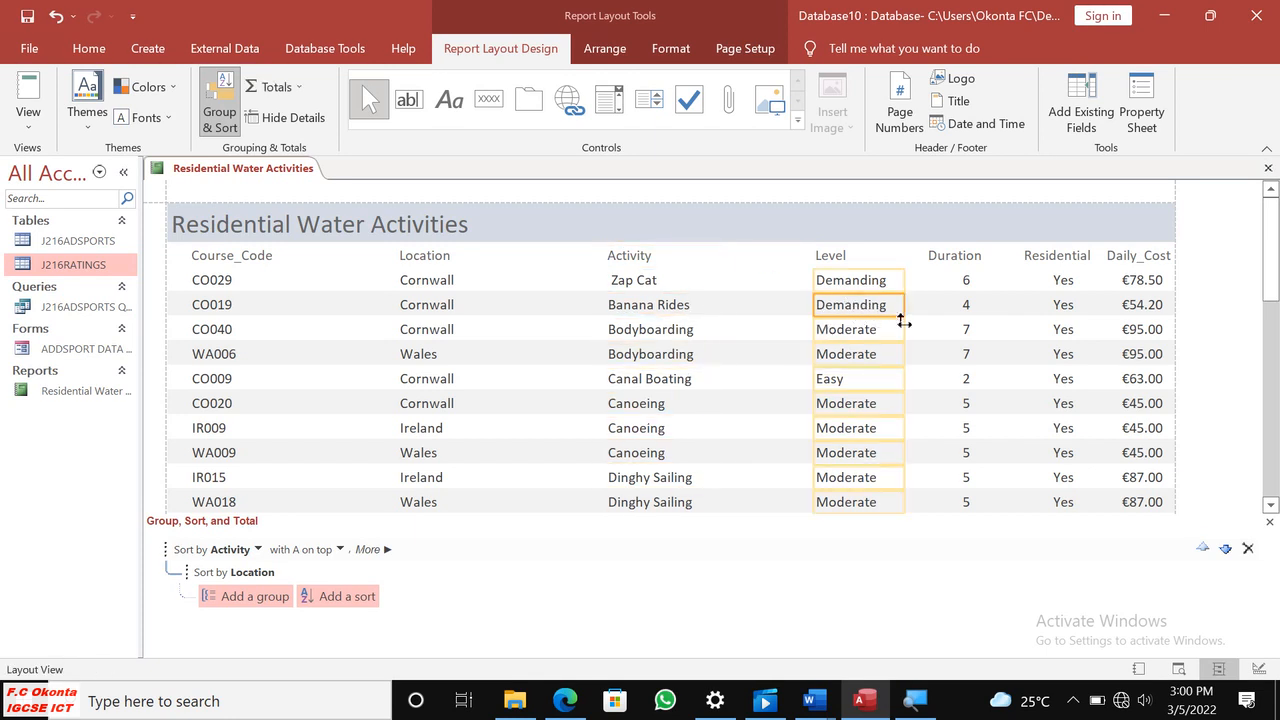
pyautogui.click(1058, 334)
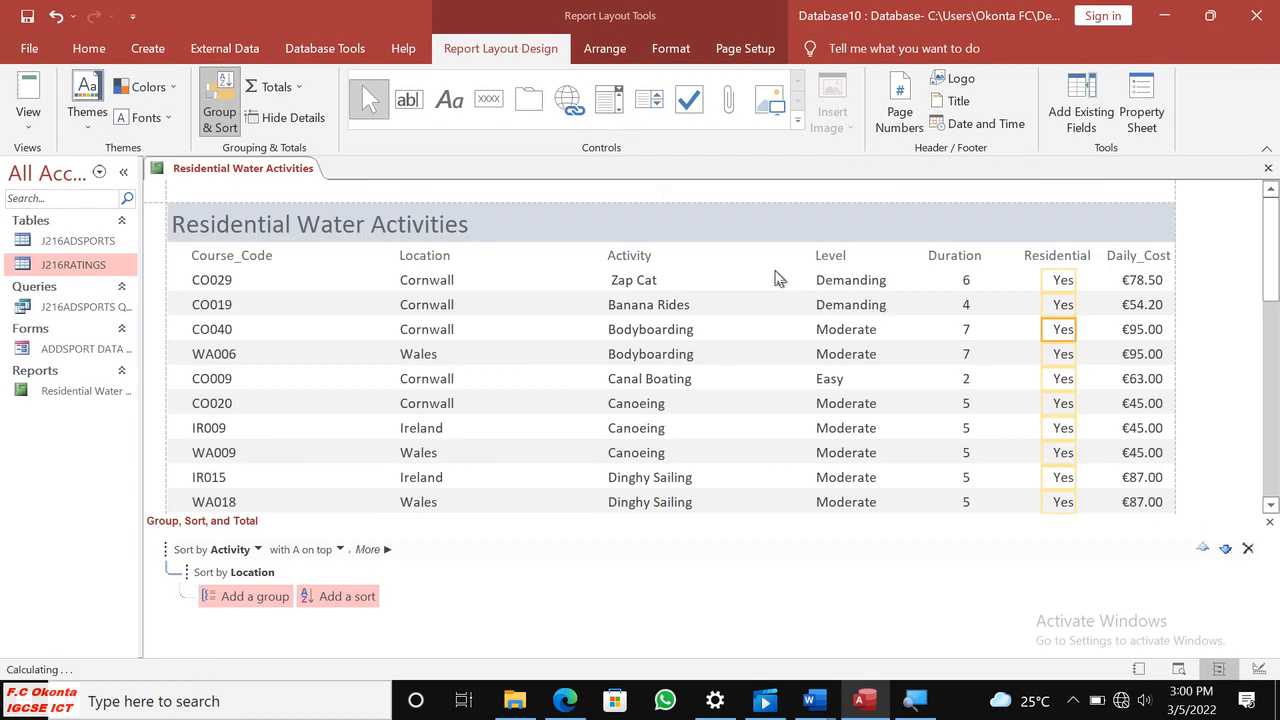
# Move the Residential Water Activities title to the centre of the header band and show the report in Print Preview.
pyautogui.click(349, 237)
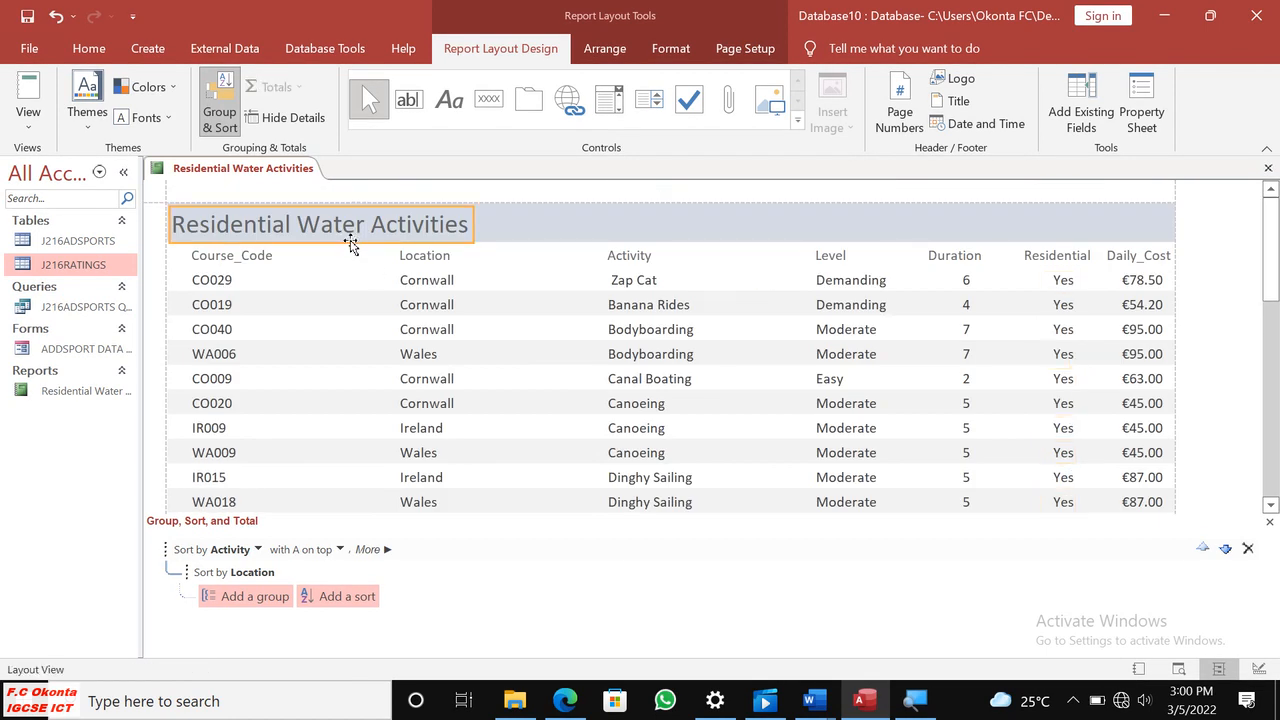
pyautogui.moveTo(508, 229); pyautogui.dragTo(767, 228)
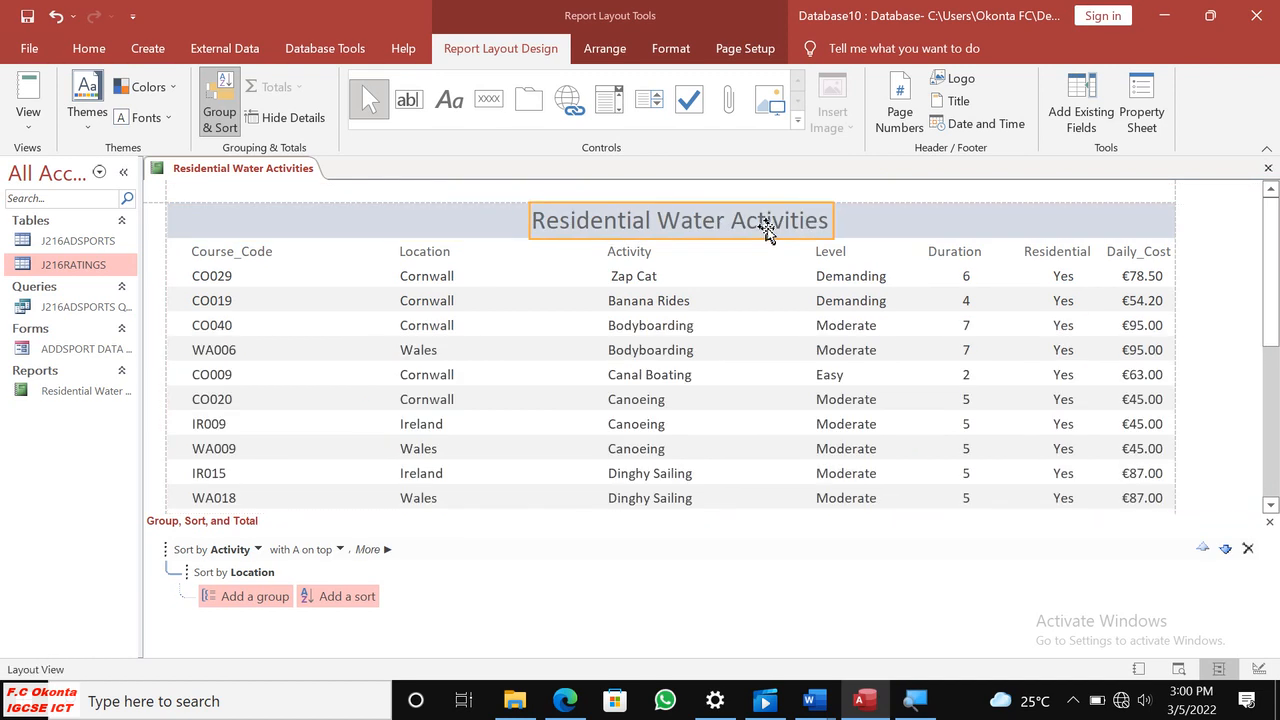
pyautogui.click(28, 112)
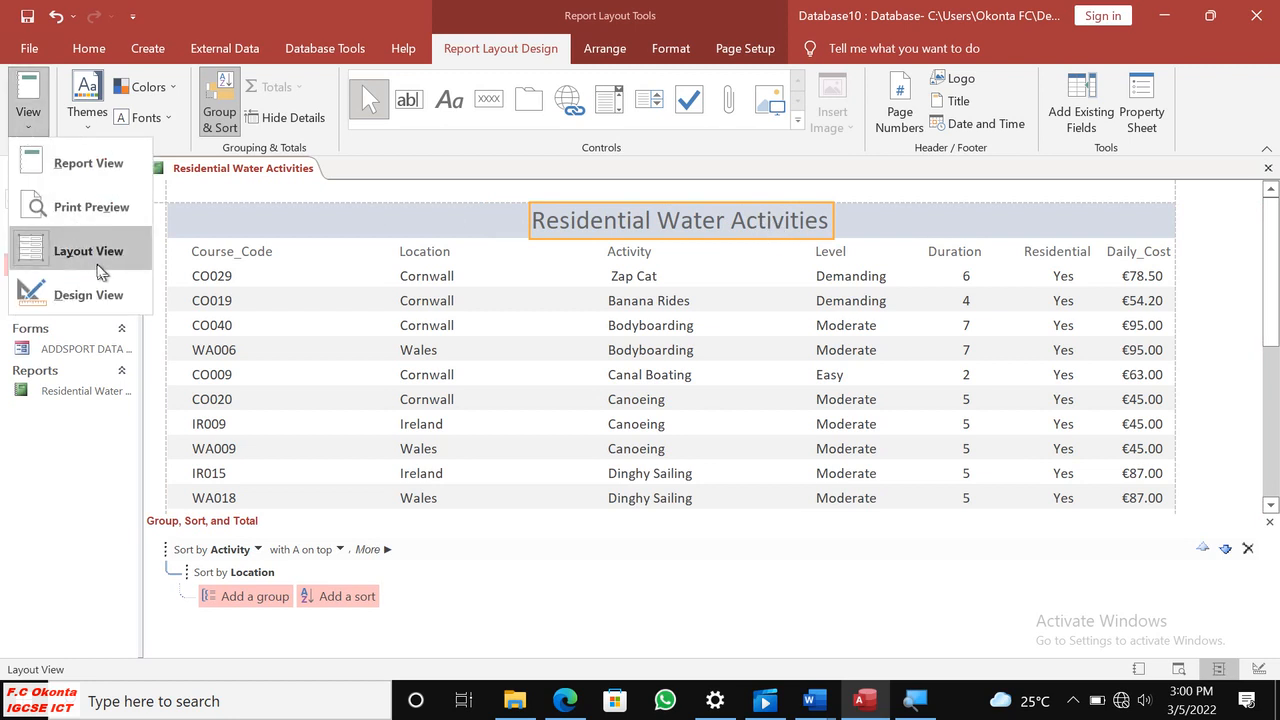
pyautogui.click(91, 207)
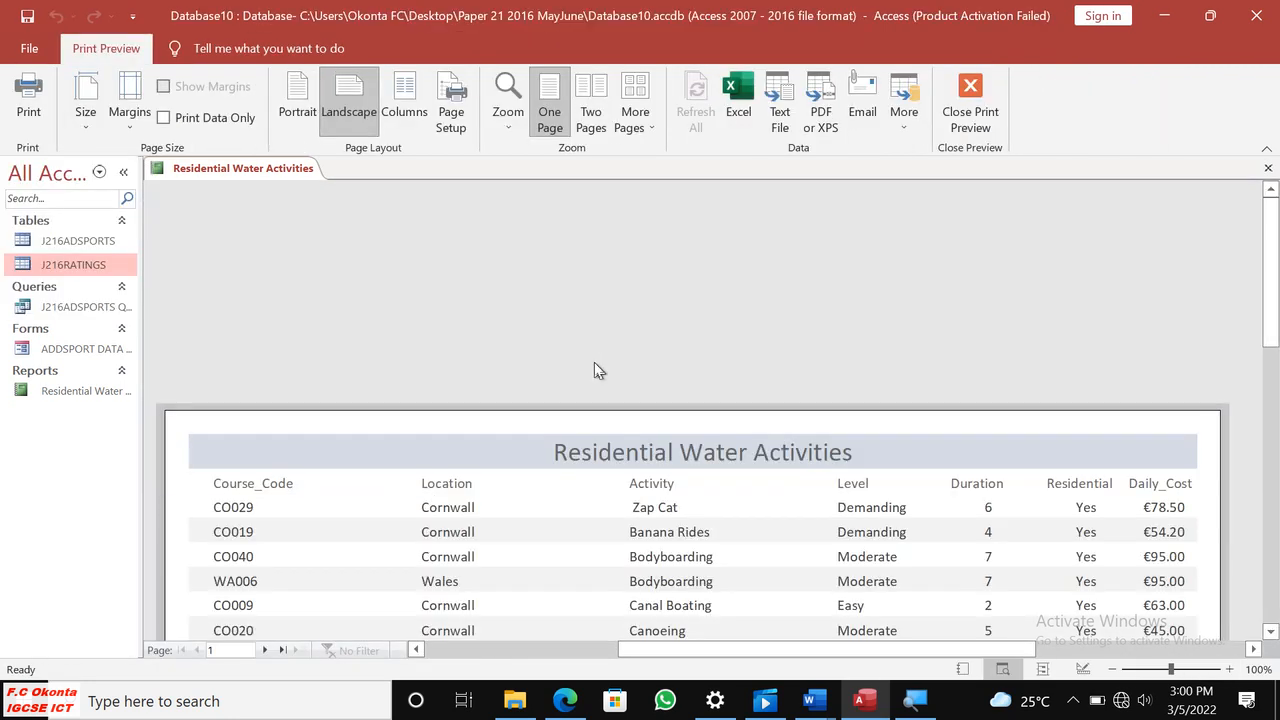
# Examine both preview pages for the centred title, fully displayed Activity values and footer labels, and close the preview.
pyautogui.scroll(-3, 605, 371)
pyautogui.scroll(1, 586, 349)
pyautogui.scroll(-1, 626, 370)
pyautogui.scroll(-5, 626, 370)
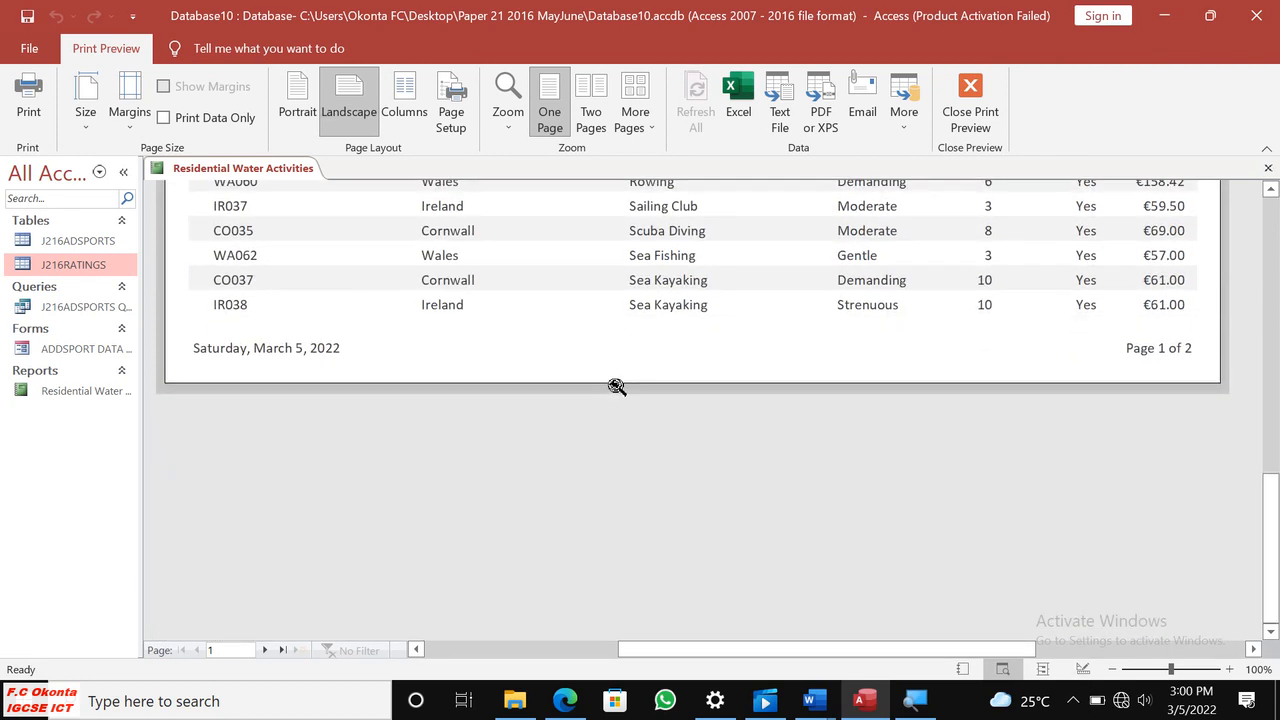
pyautogui.click(264, 650)
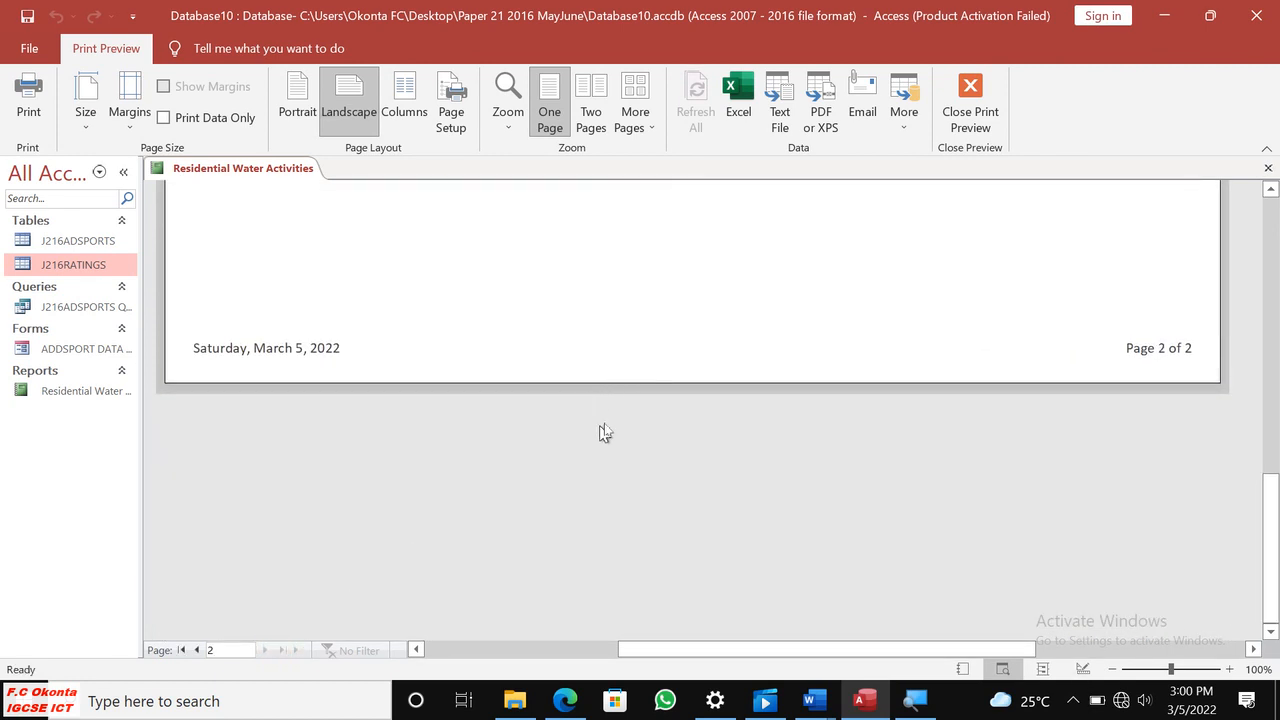
pyautogui.scroll(1, 640, 406)
pyautogui.scroll(6, 640, 406)
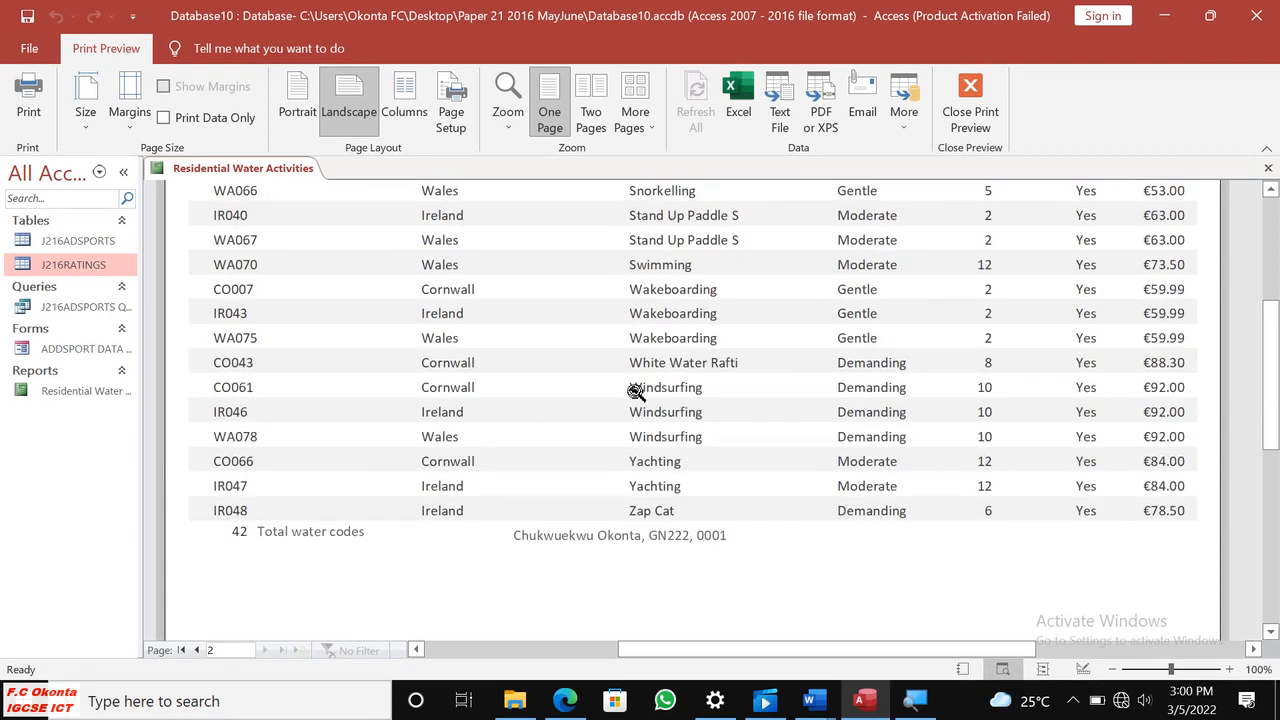
pyautogui.scroll(-5, 640, 388)
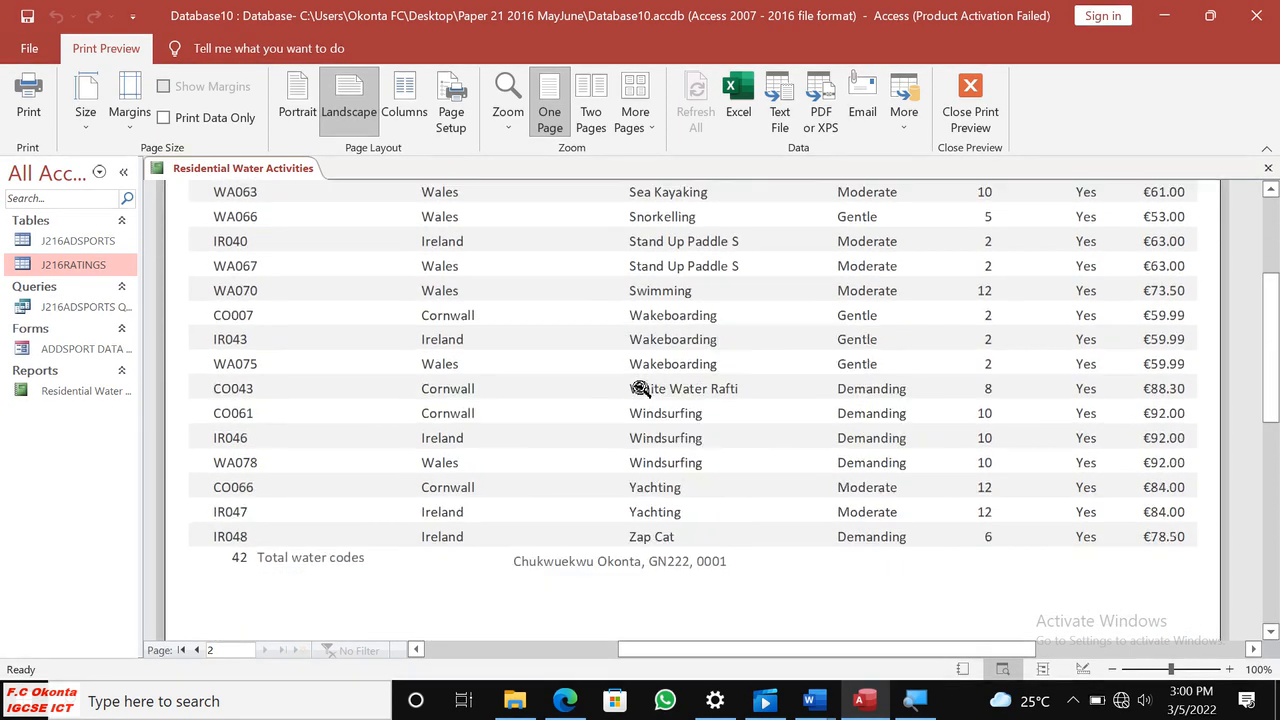
pyautogui.scroll(5, 640, 388)
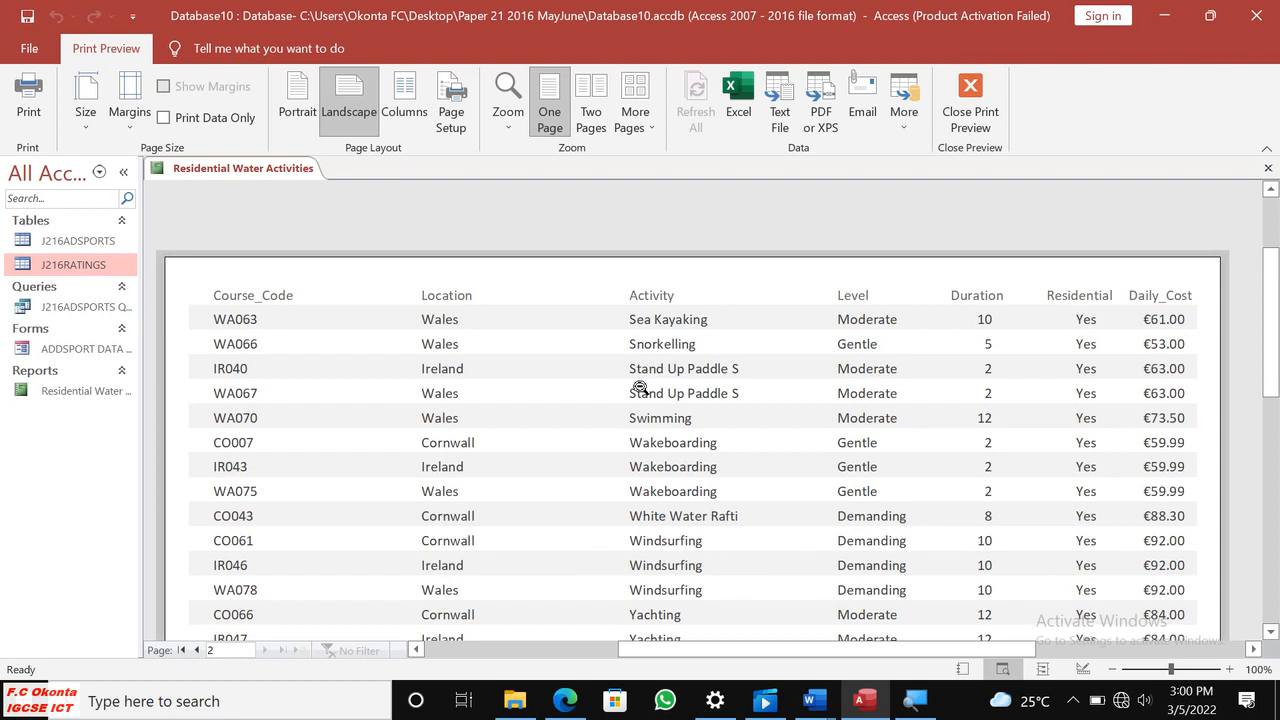
pyautogui.scroll(-5, 640, 388)
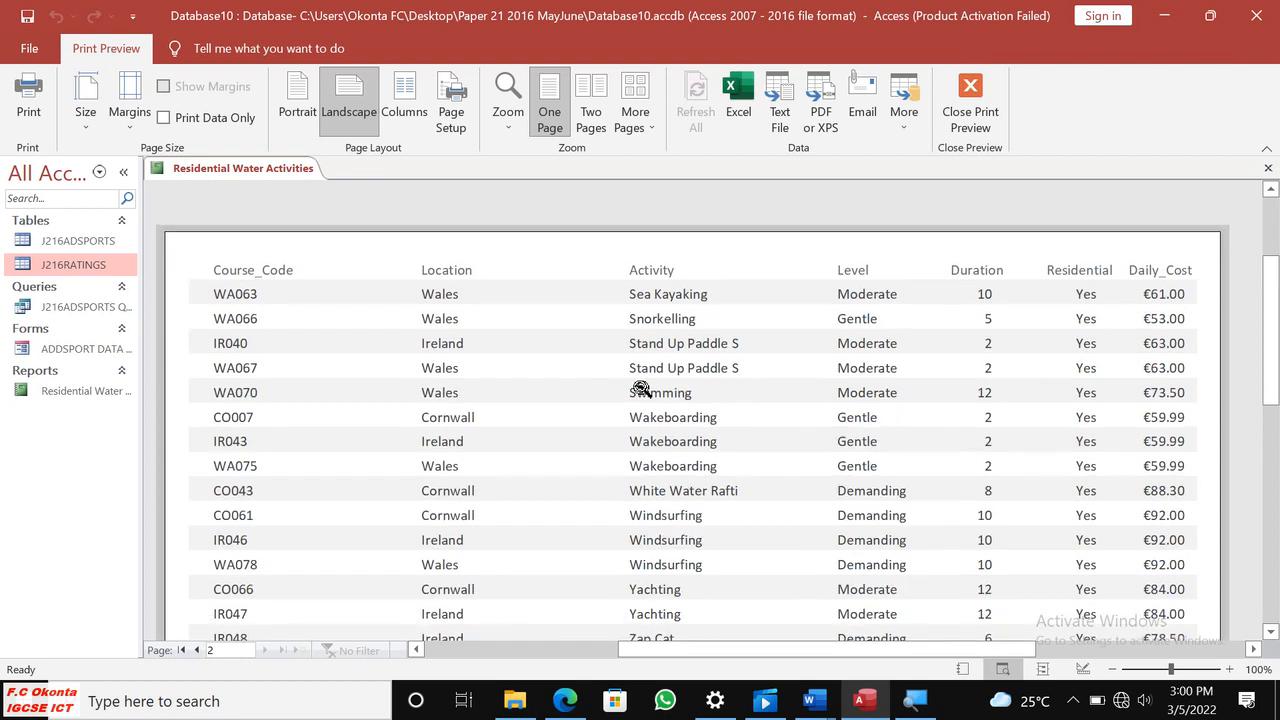
pyautogui.scroll(6, 640, 388)
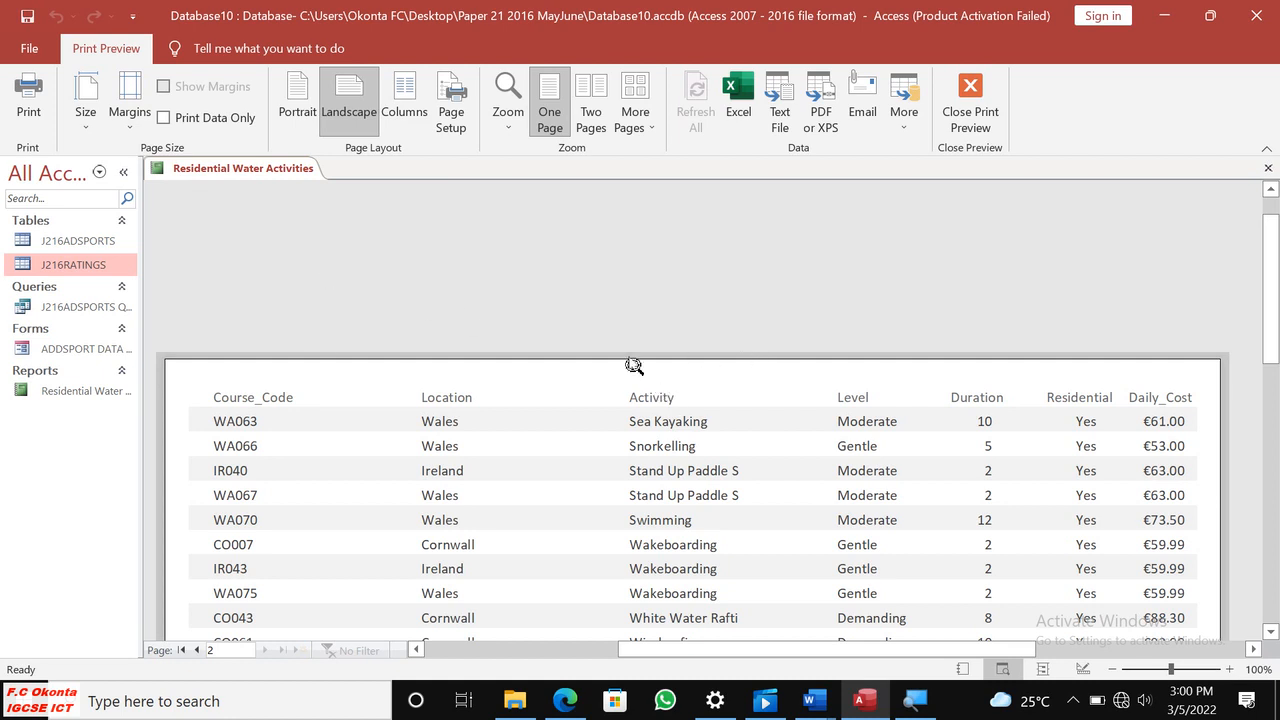
pyautogui.click(971, 110)
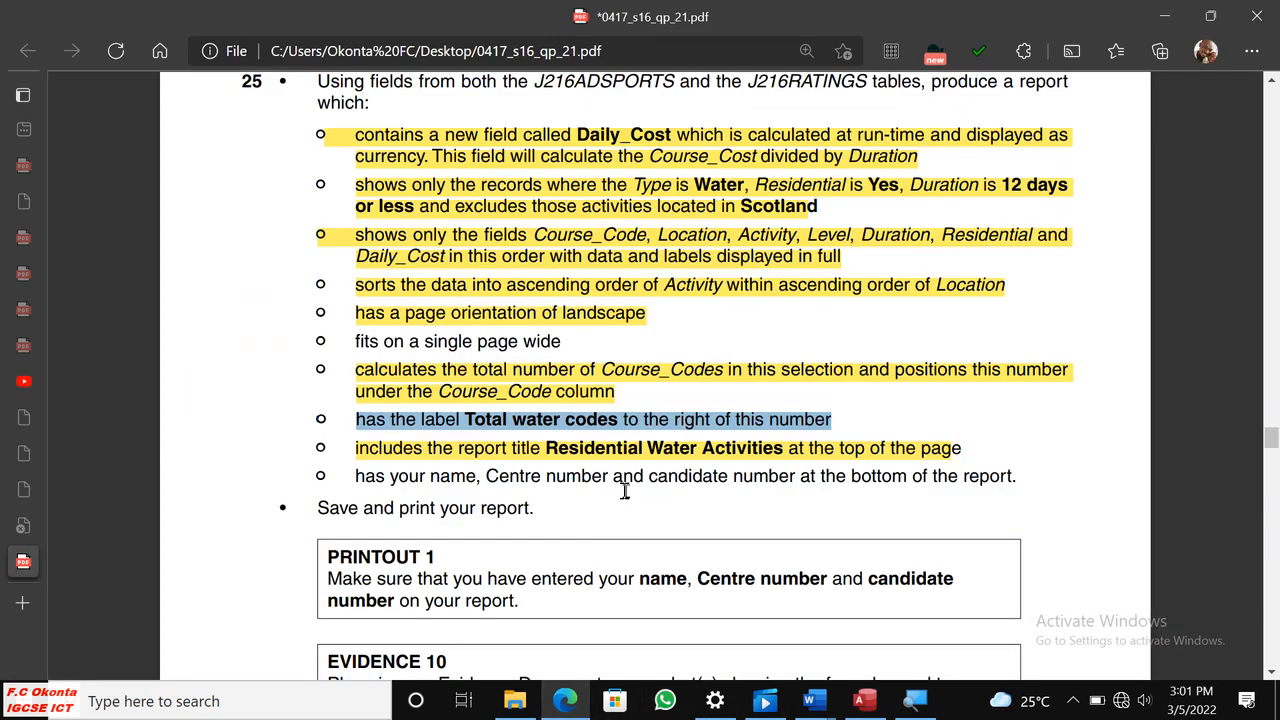
# Check question 25's report requirements in the exam paper in Edge, switch back to Access and preview the report against them.
pyautogui.click(565, 700)
pyautogui.scroll(-2, 655, 450)
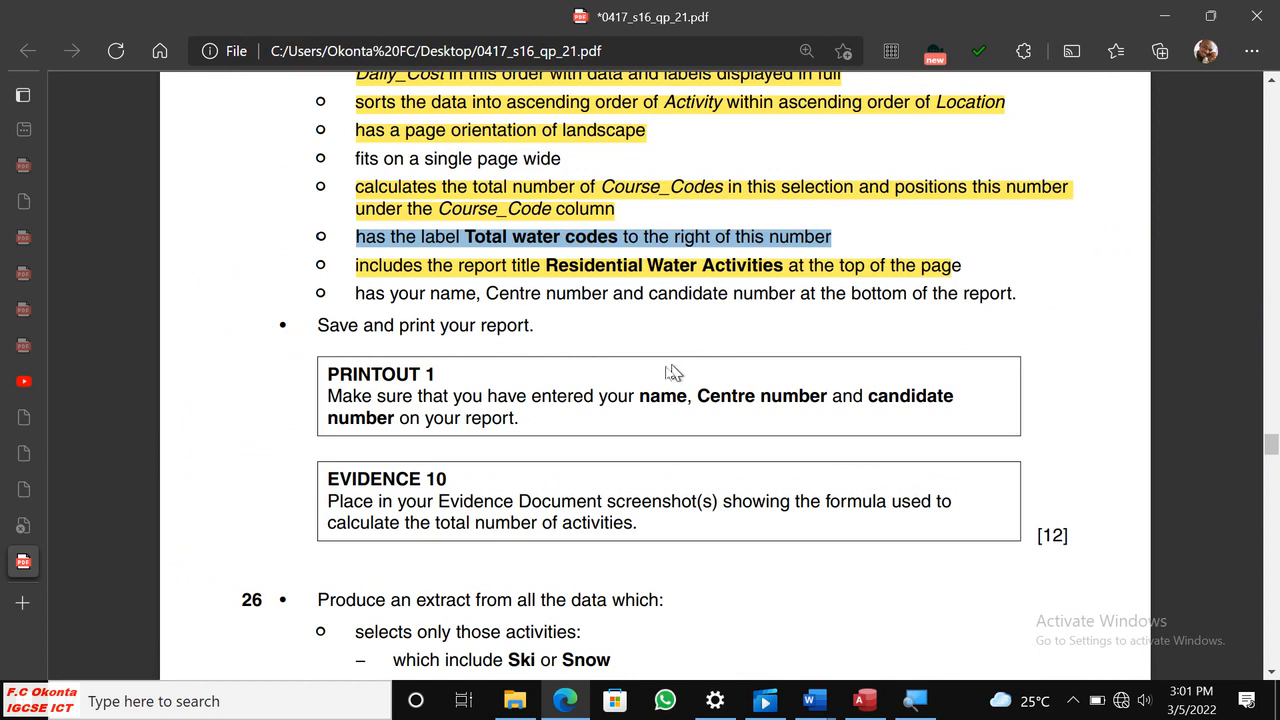
pyautogui.click(865, 700)
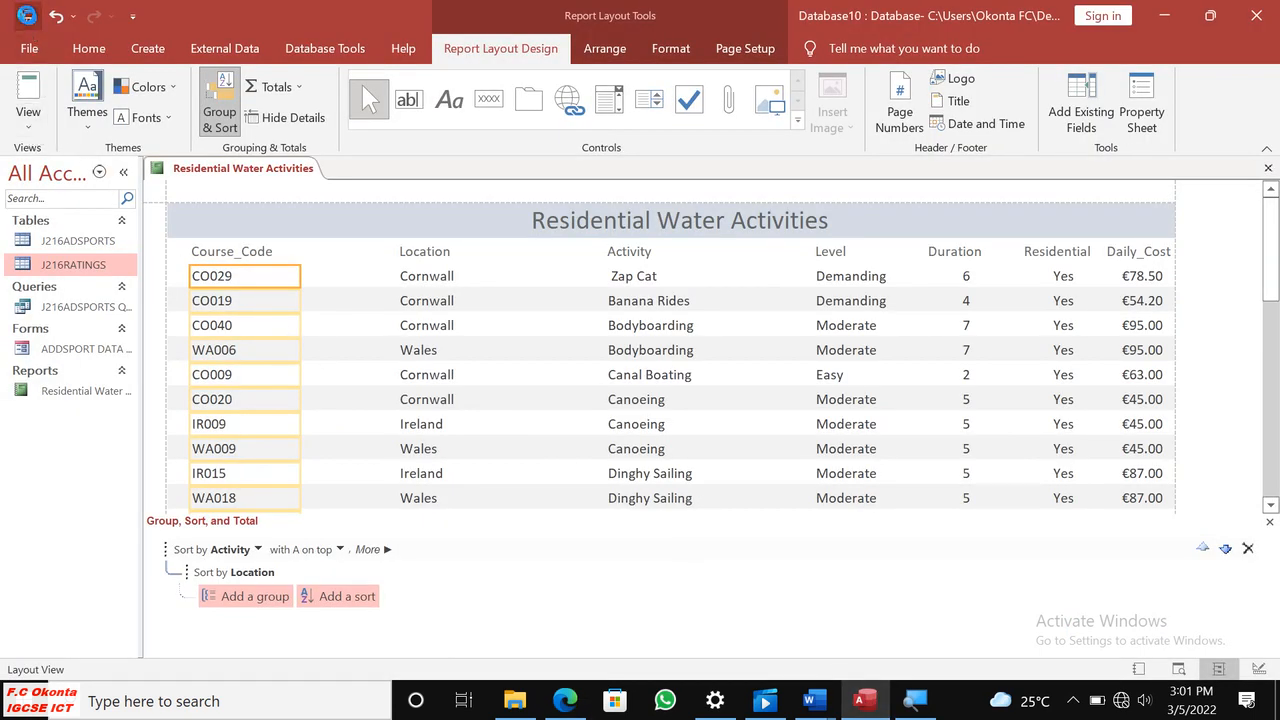
pyautogui.click(28, 122)
pyautogui.click(106, 206)
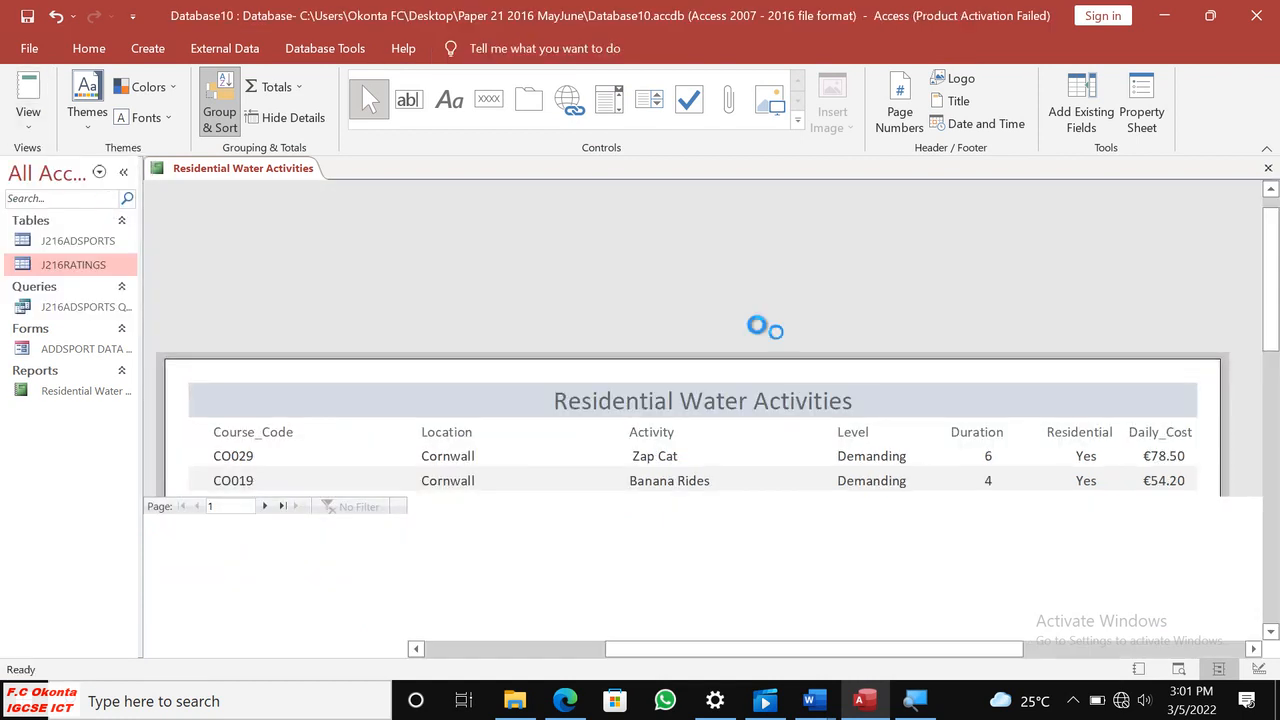
pyautogui.scroll(-10, 815, 342)
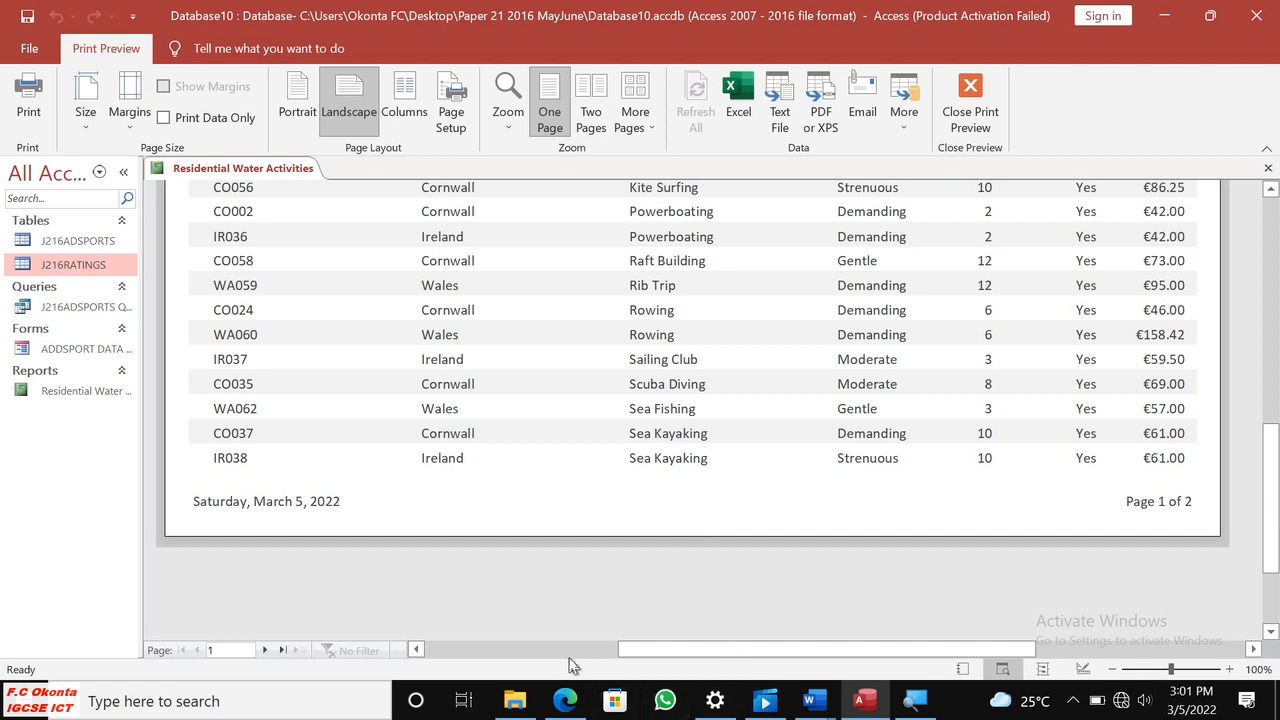
# Read Evidence 10 and question 26 in the exam paper in Edge, return to Access and close the report preview.
pyautogui.click(565, 700)
pyautogui.scroll(-3, 540, 480)
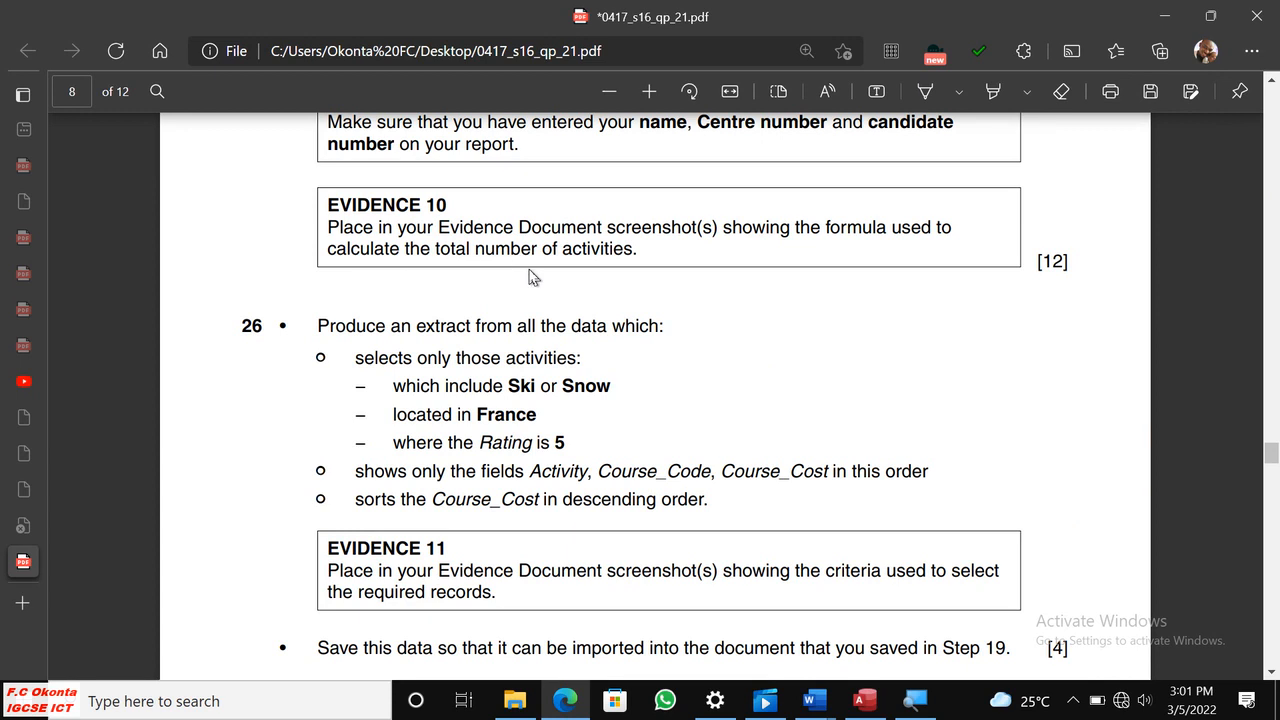
pyautogui.click(865, 700)
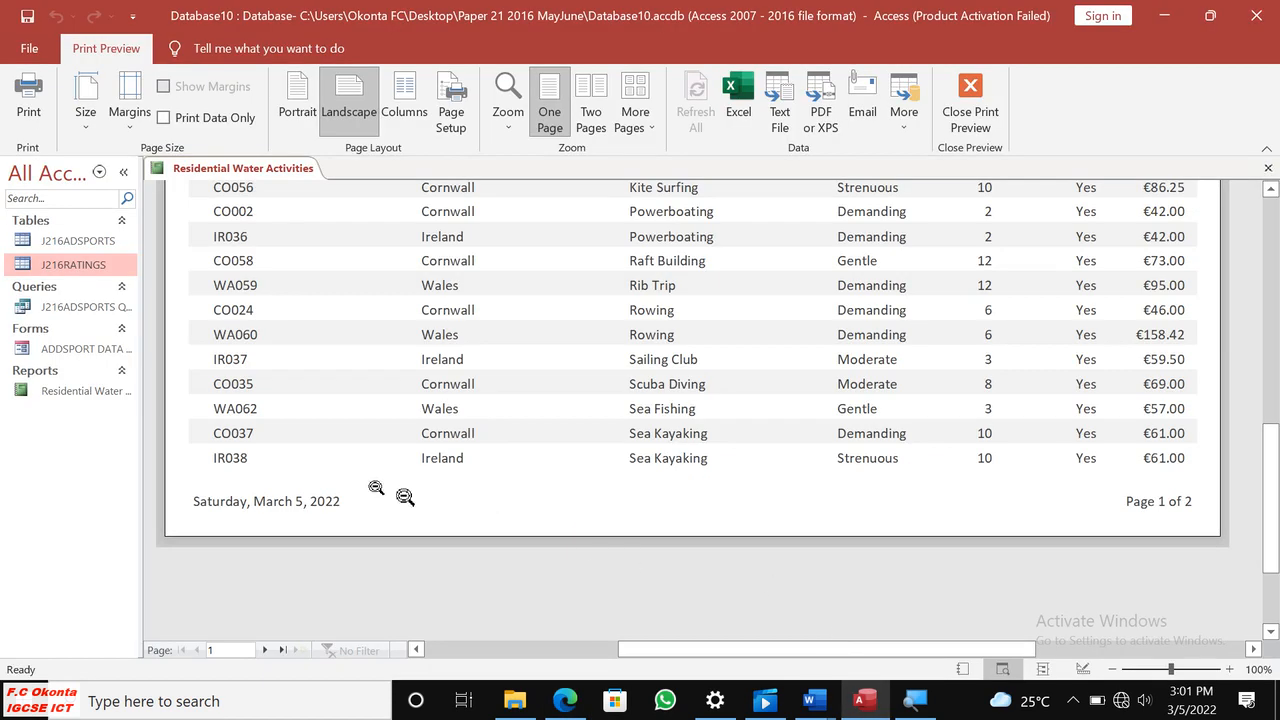
pyautogui.click(970, 100)
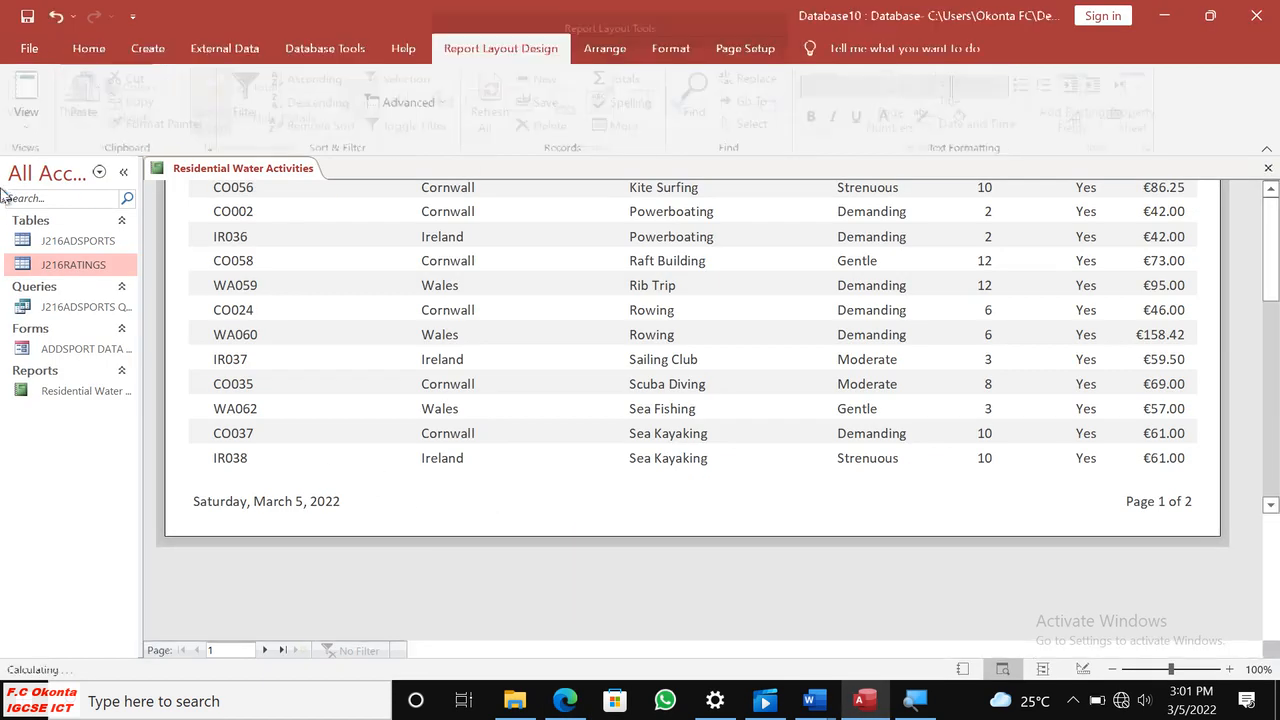
# In the report's Design View, move the Total water codes footer label clear of the count box and widen the box to fit =Count(*).
pyautogui.click(28, 118)
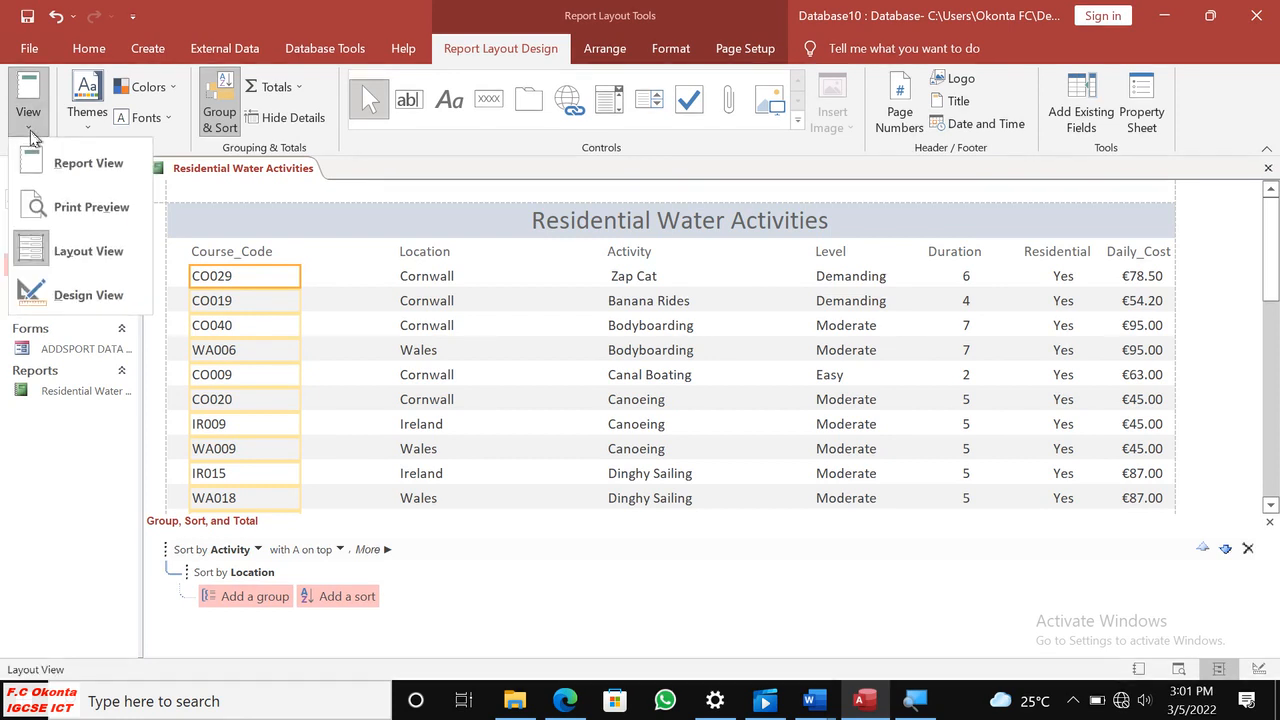
pyautogui.click(82, 291)
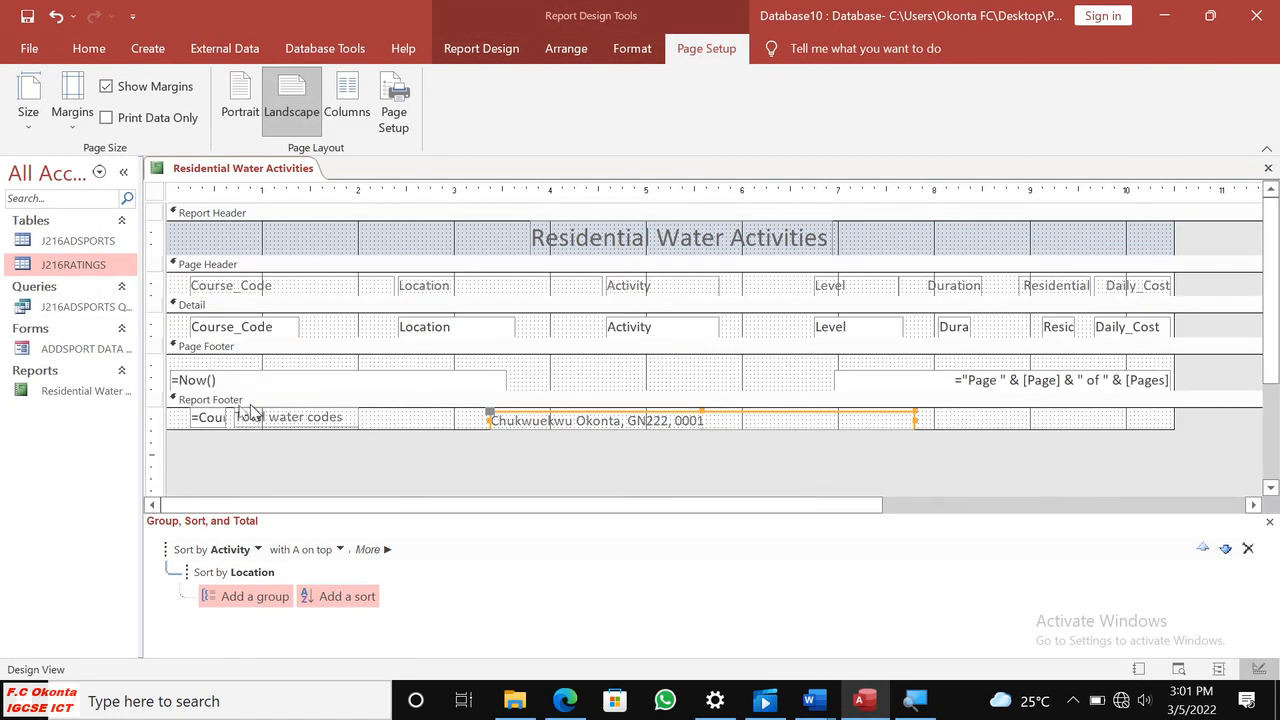
pyautogui.click(224, 423)
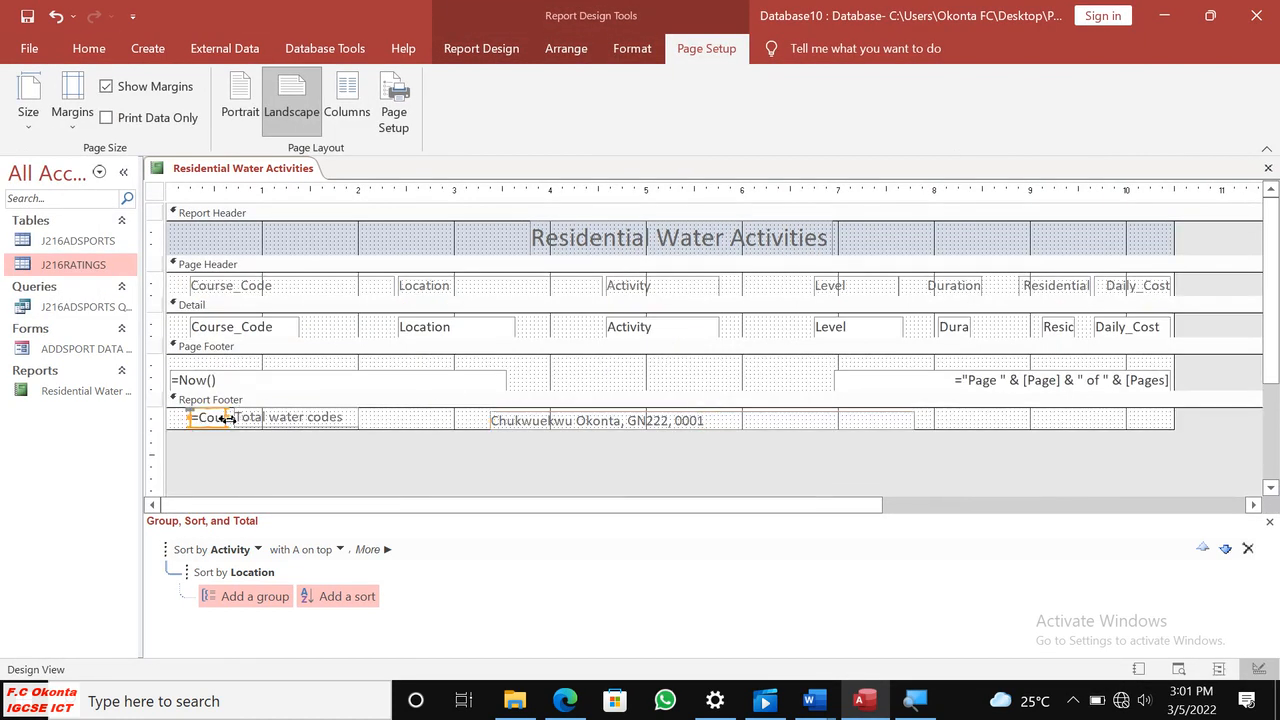
pyautogui.moveTo(228, 419); pyautogui.dragTo(405, 430)
pyautogui.click(307, 421)
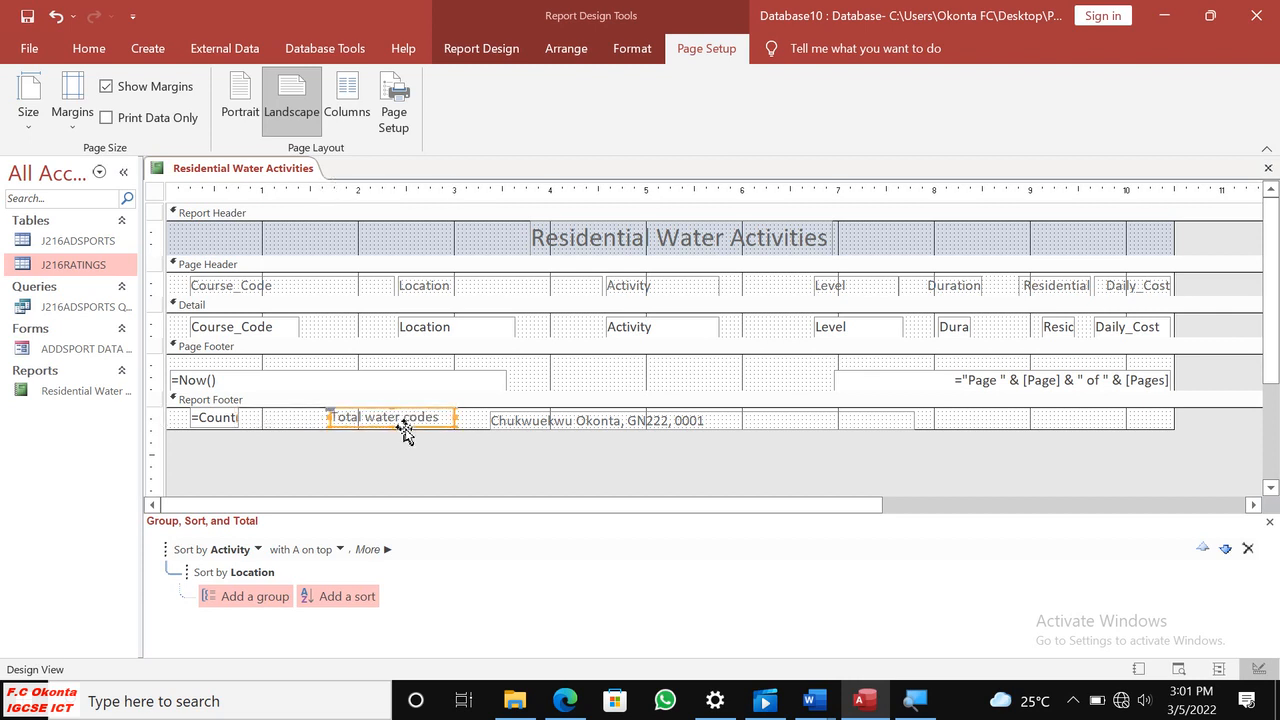
pyautogui.click(240, 420)
pyautogui.moveTo(274, 418); pyautogui.dragTo(288, 417)
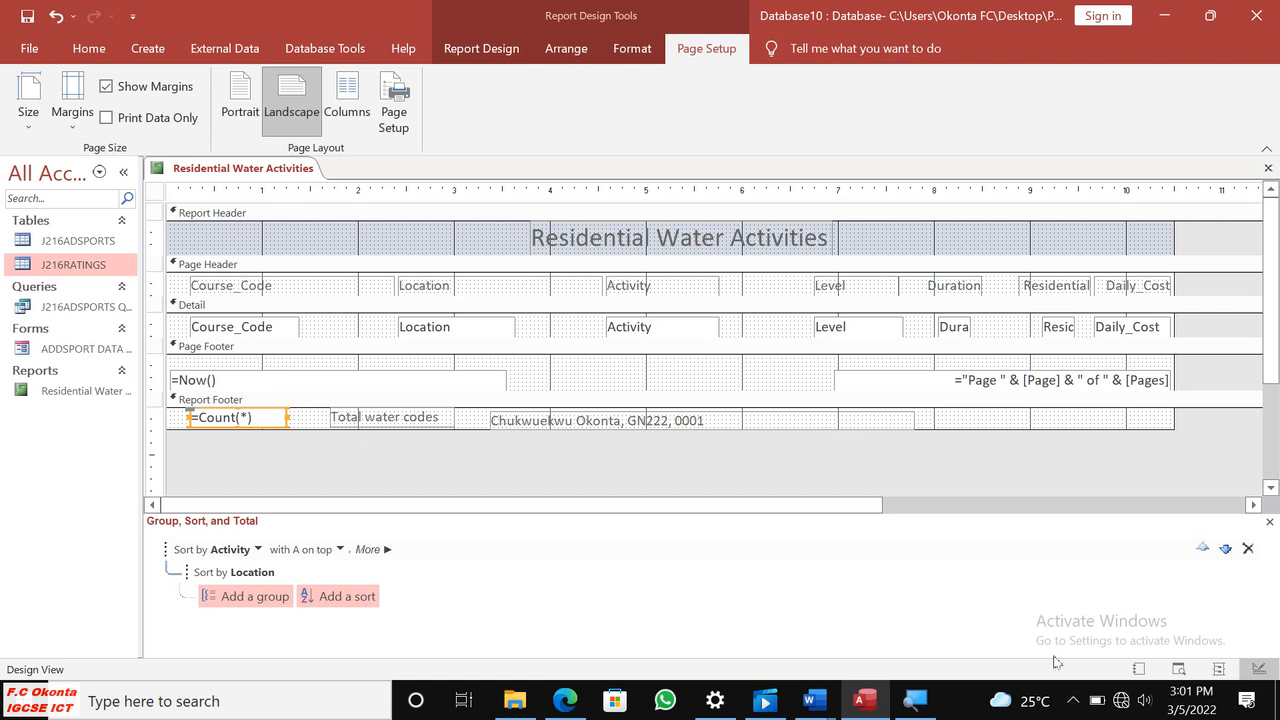
# Capture the report footer area around the =Count(*) box as a screenshot and copy it to the clipboard.
pyautogui.press('Print')
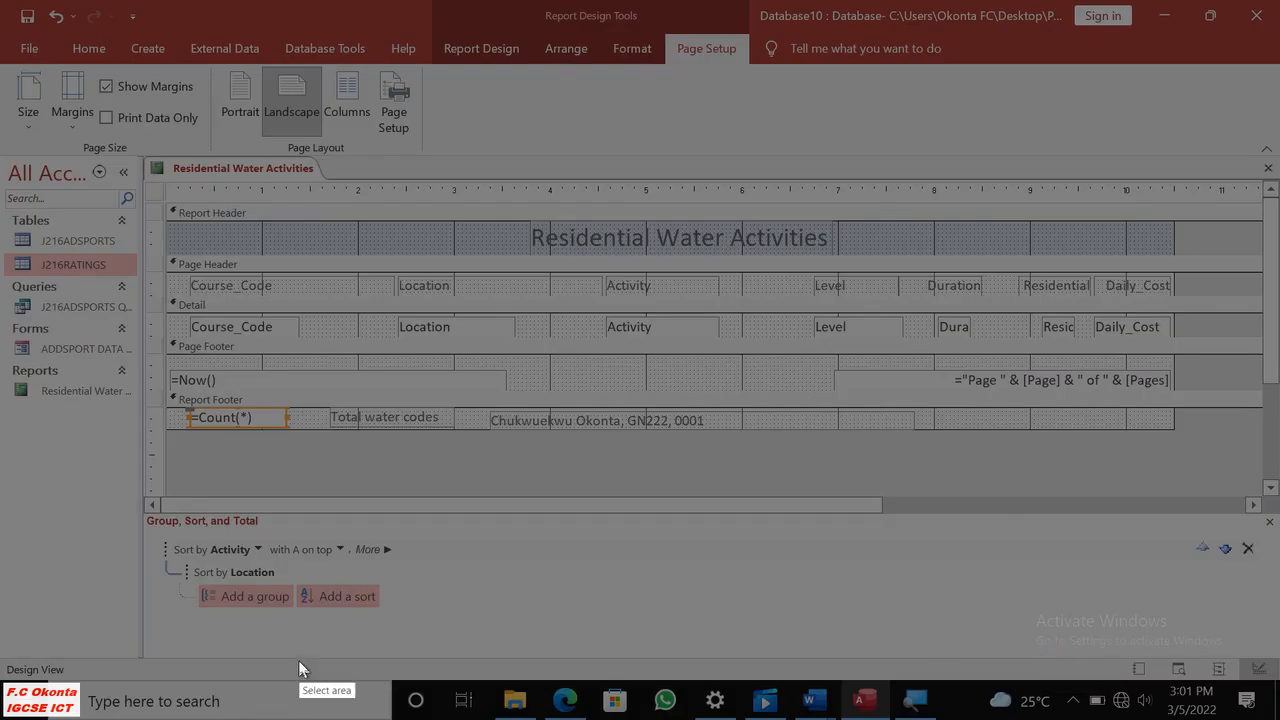
pyautogui.moveTo(169, 400); pyautogui.dragTo(301, 437)
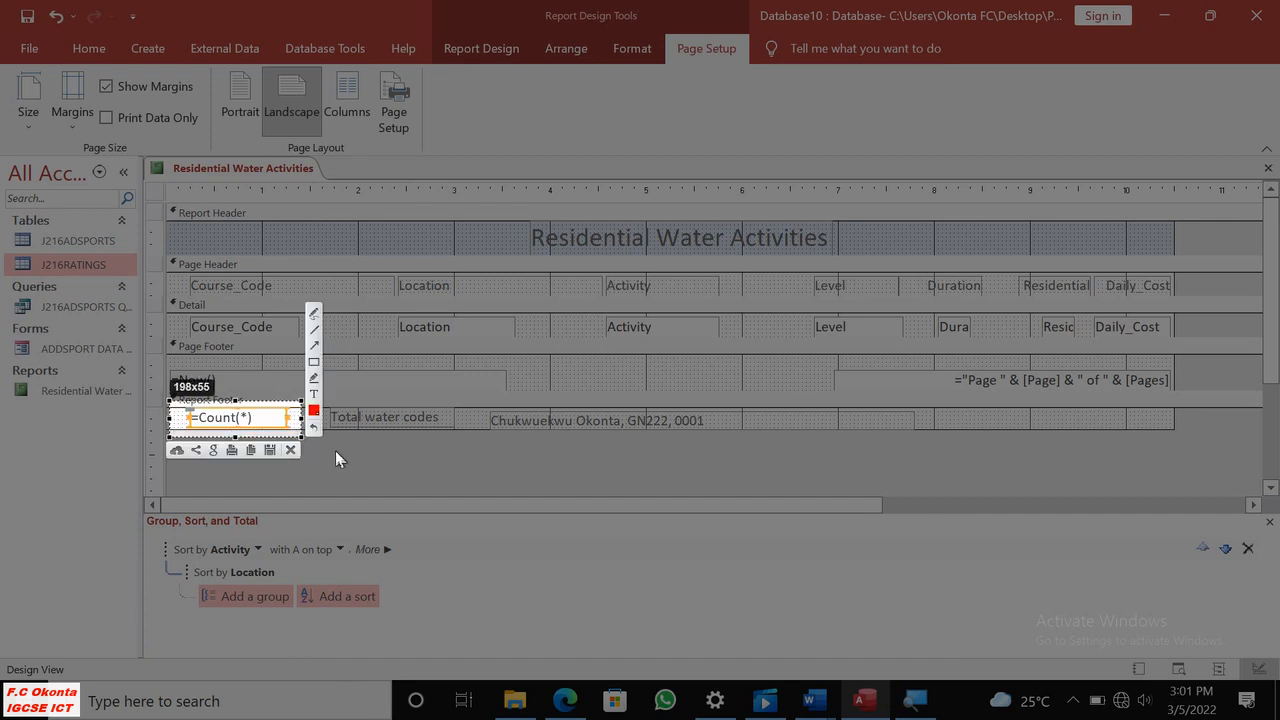
pyautogui.click(251, 451)
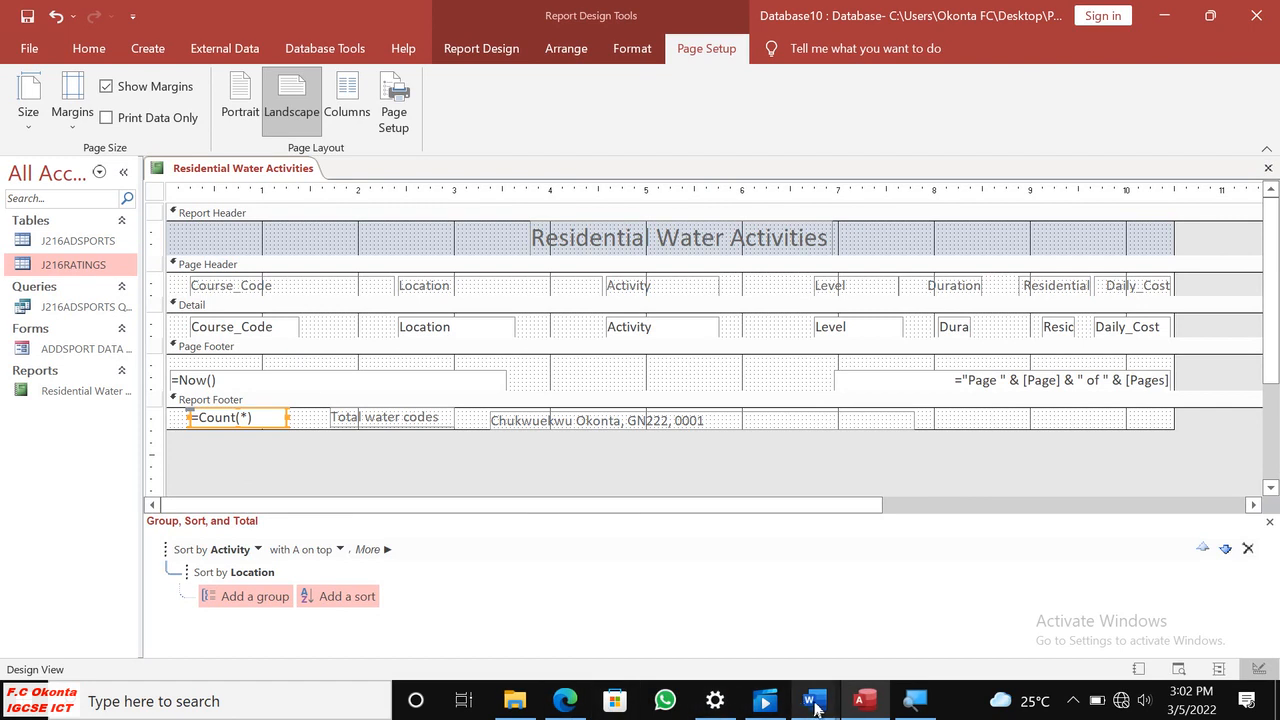
# Paste the formula screenshot under Step 25 - EVIDENCE 10 in the Word document J216EVIDENCE0001.docx and return to Access.
pyautogui.moveTo(800, 686)
pyautogui.click(749, 640)
pyautogui.click(391, 399)
pyautogui.hotkey('ctrl', 'v')
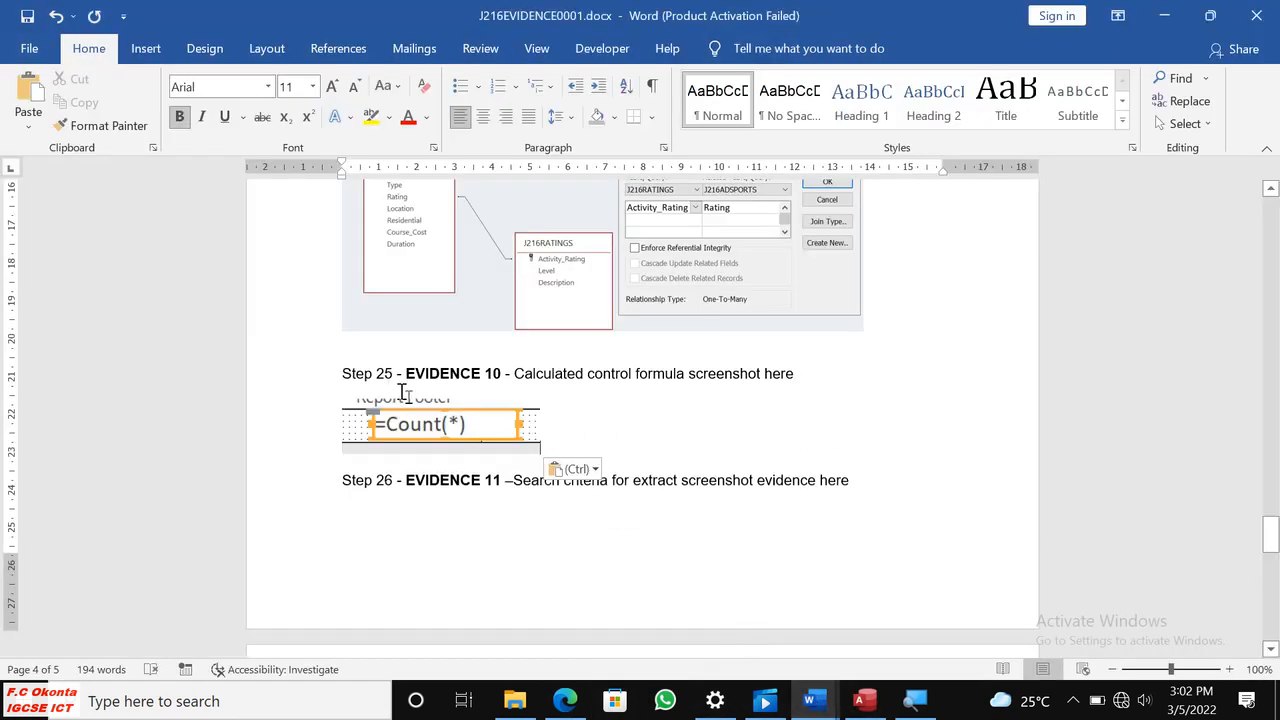
pyautogui.click(444, 418)
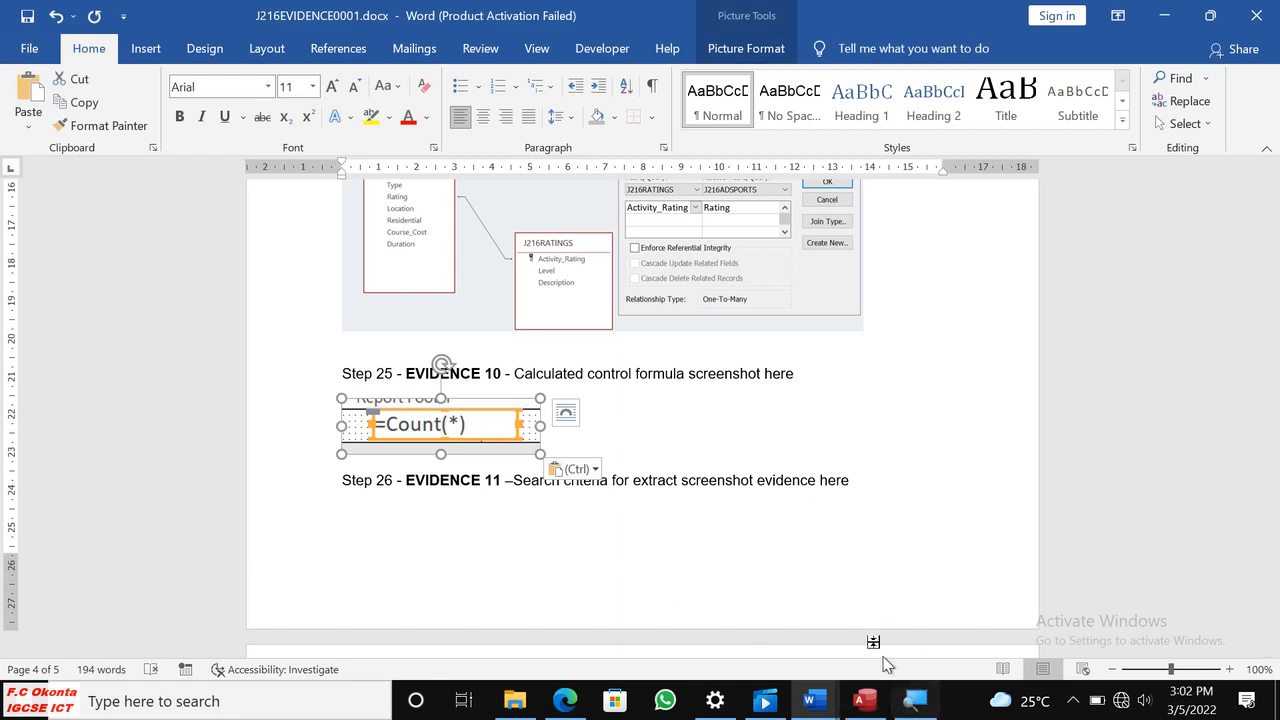
pyautogui.click(863, 701)
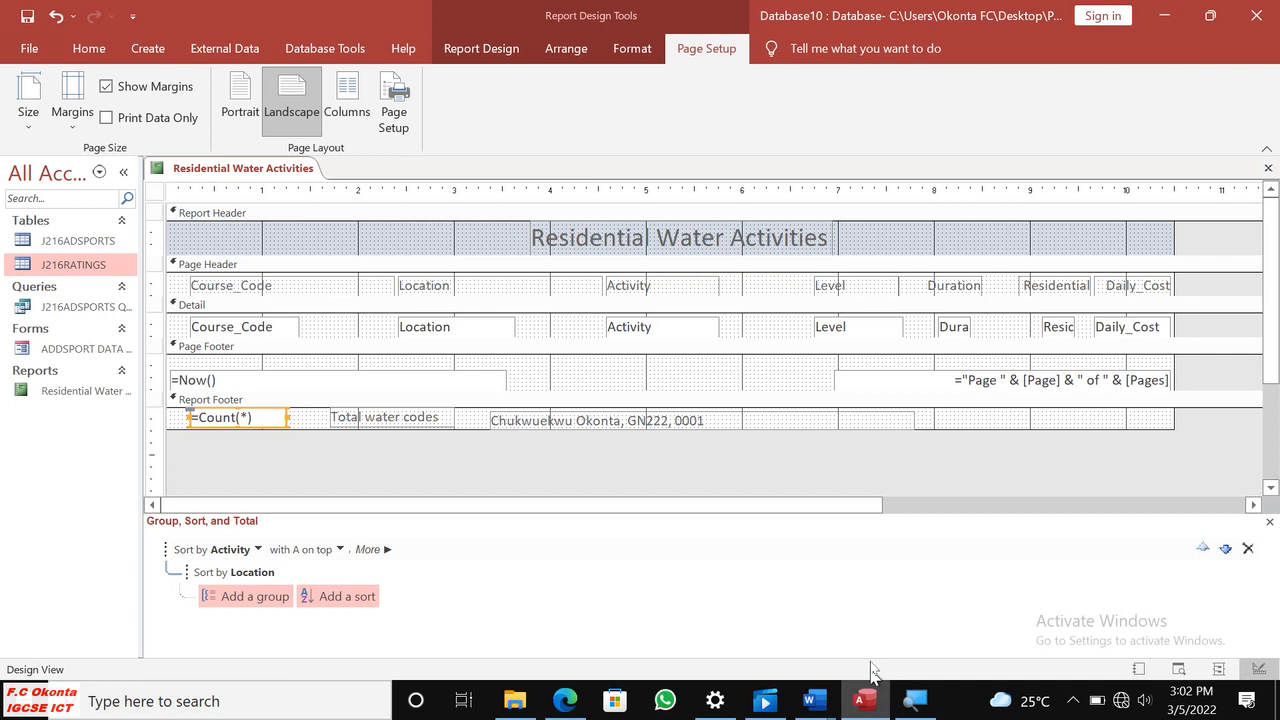
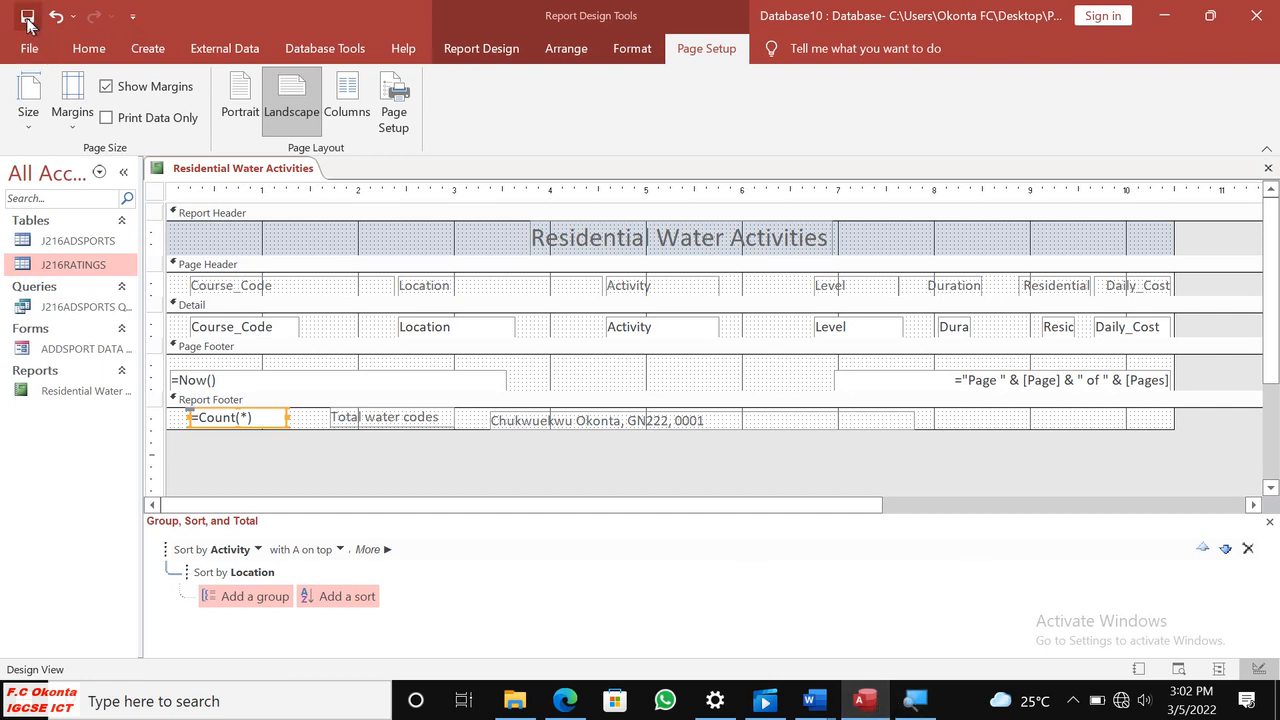
# Switch to the exam paper in Edge and read question 26, Evidence 11 and questions 27 and 28 of Task 4.
pyautogui.click(566, 700)
pyautogui.scroll(-1, 608, 591)
pyautogui.scroll(1, 608, 560)
pyautogui.scroll(-1, 611, 511)
pyautogui.scroll(1, 611, 511)
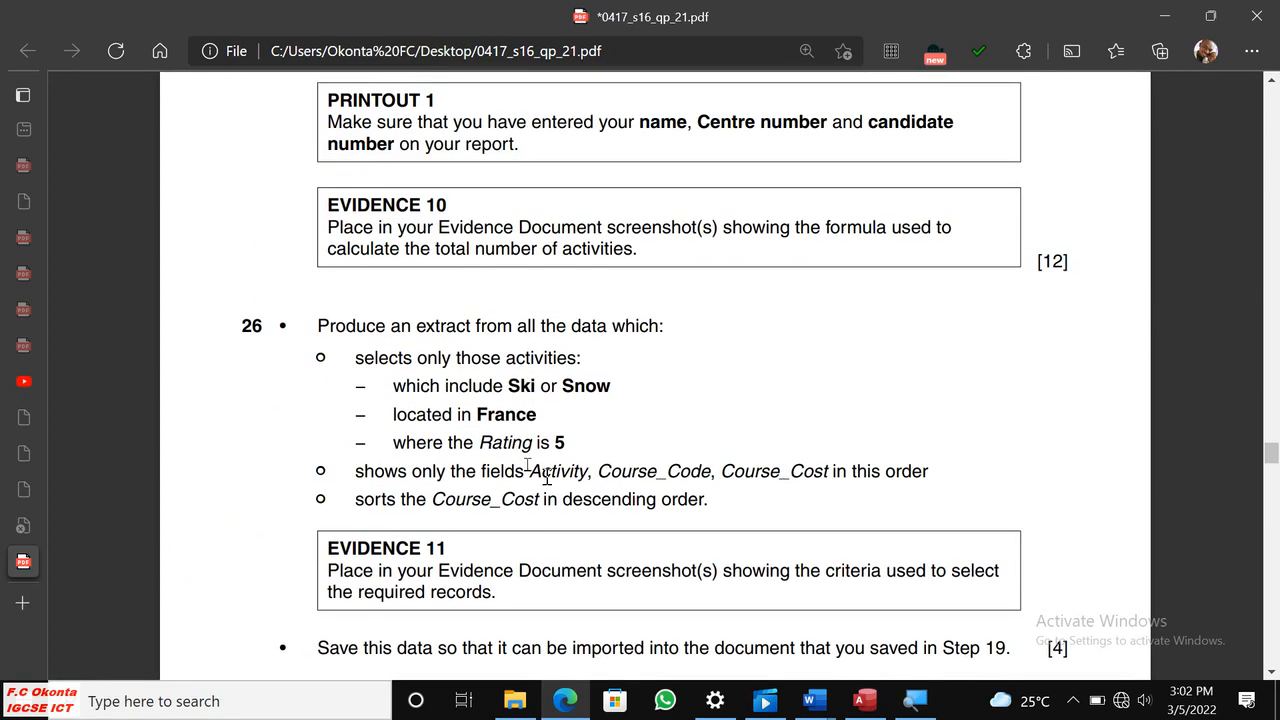
pyautogui.scroll(-7, 409, 349)
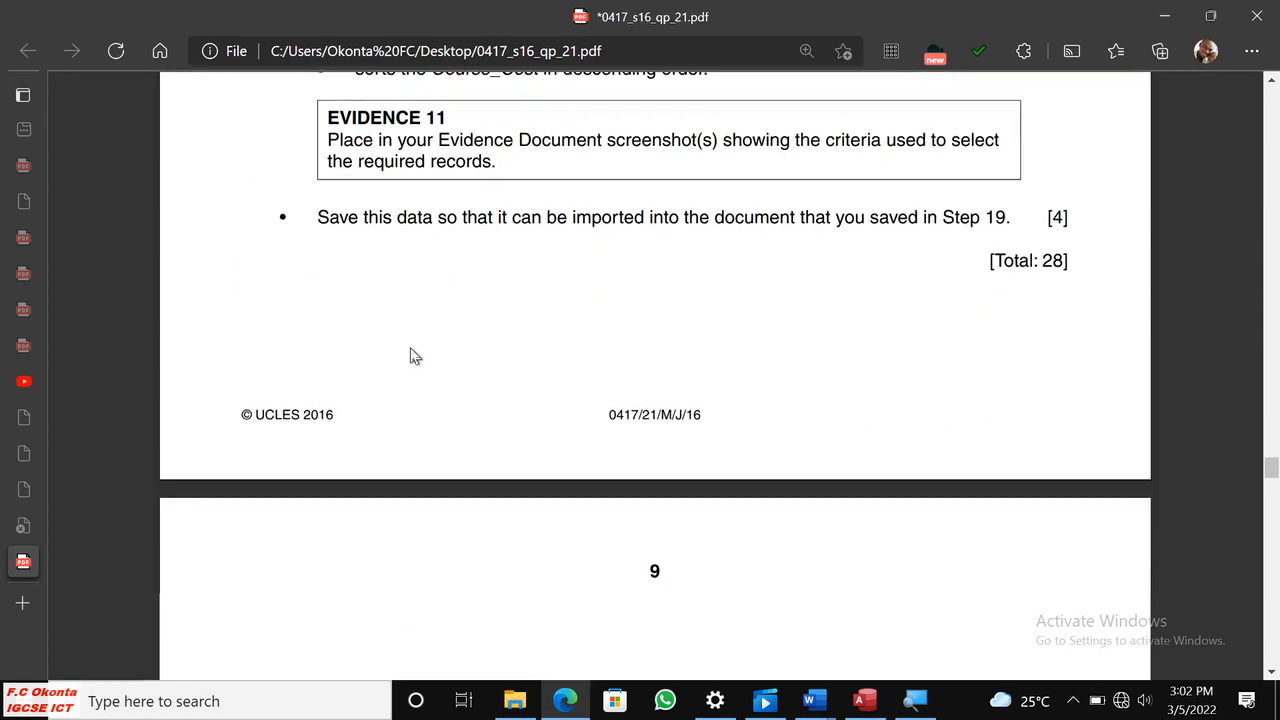
pyautogui.scroll(7, 410, 352)
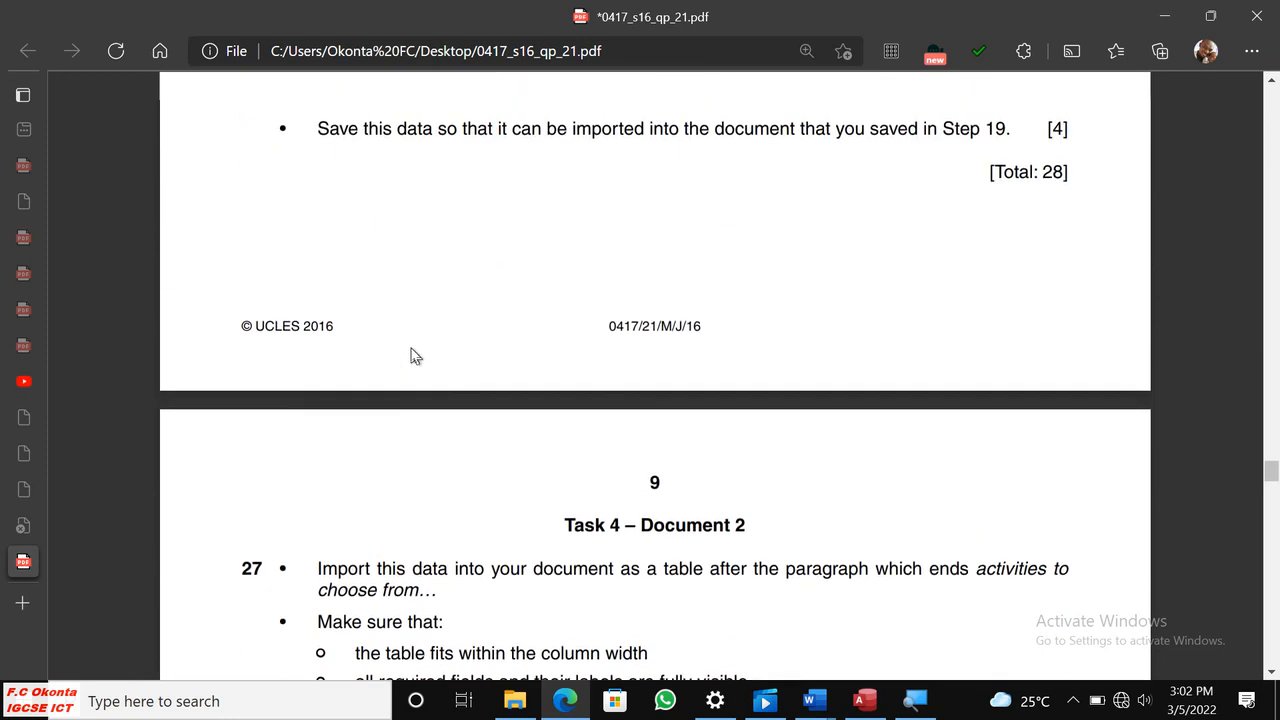
pyautogui.scroll(-12, 412, 356)
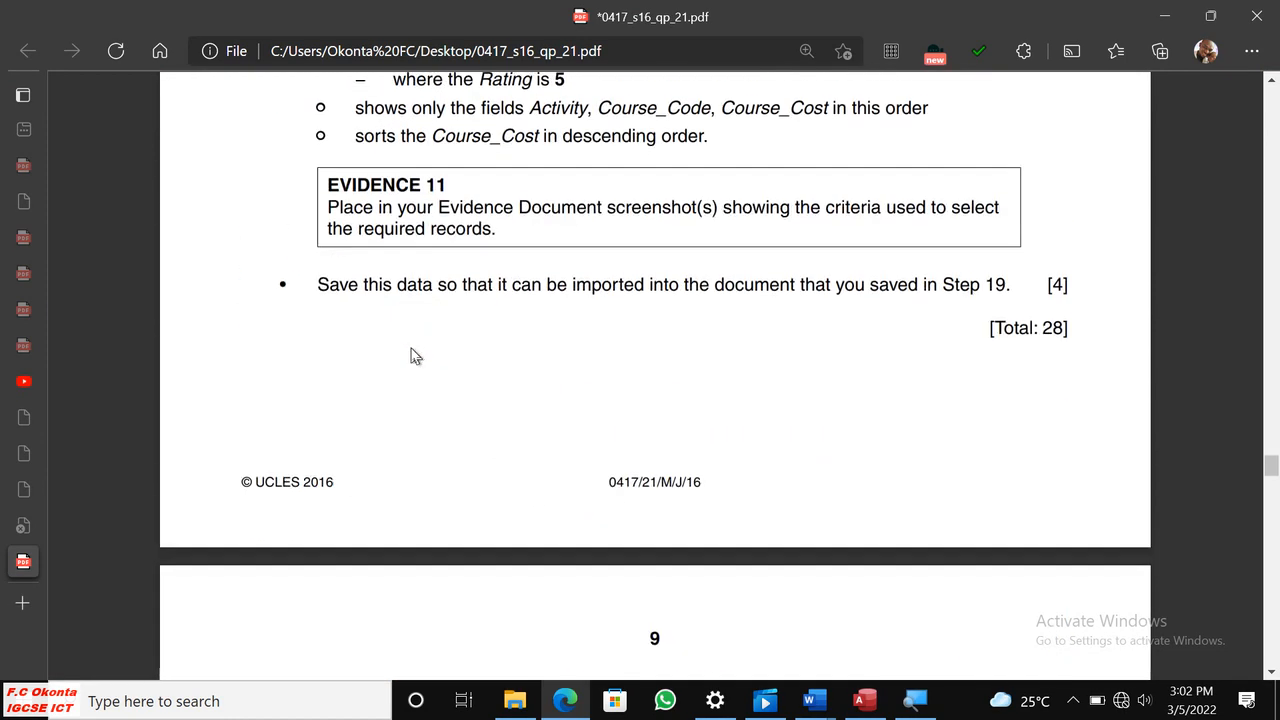
pyautogui.scroll(-8, 412, 356)
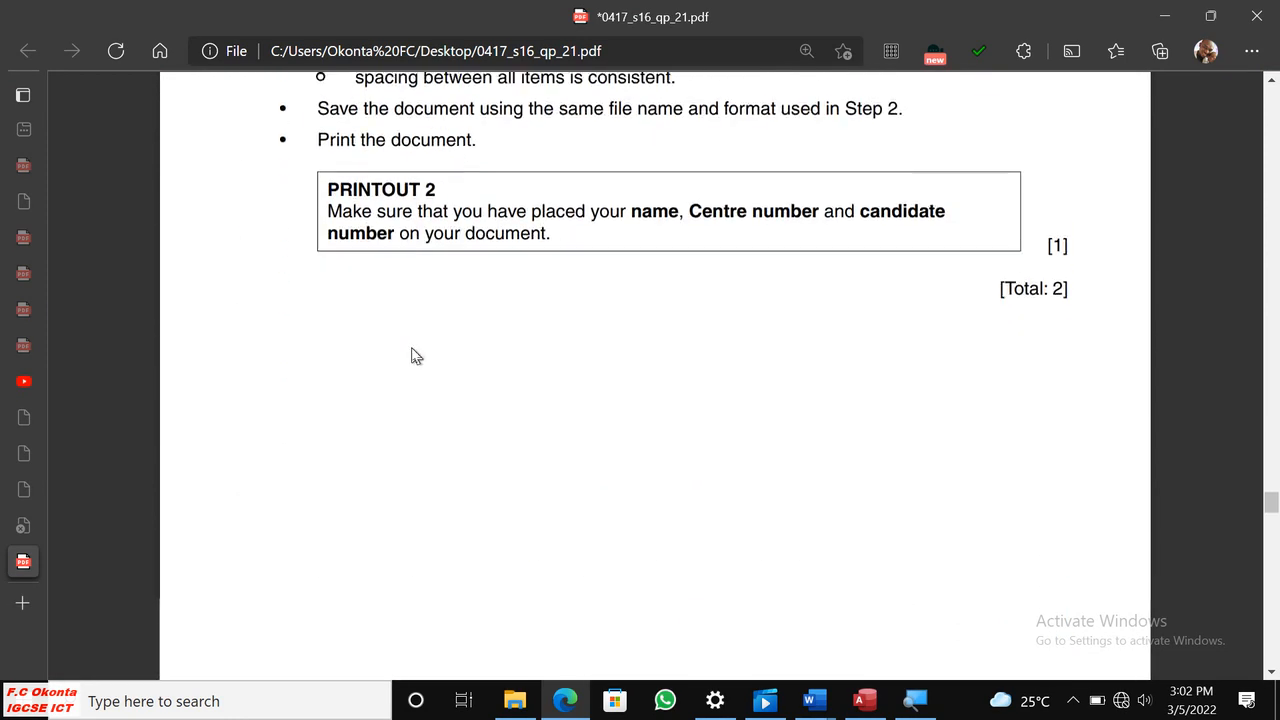
pyautogui.scroll(11, 418, 356)
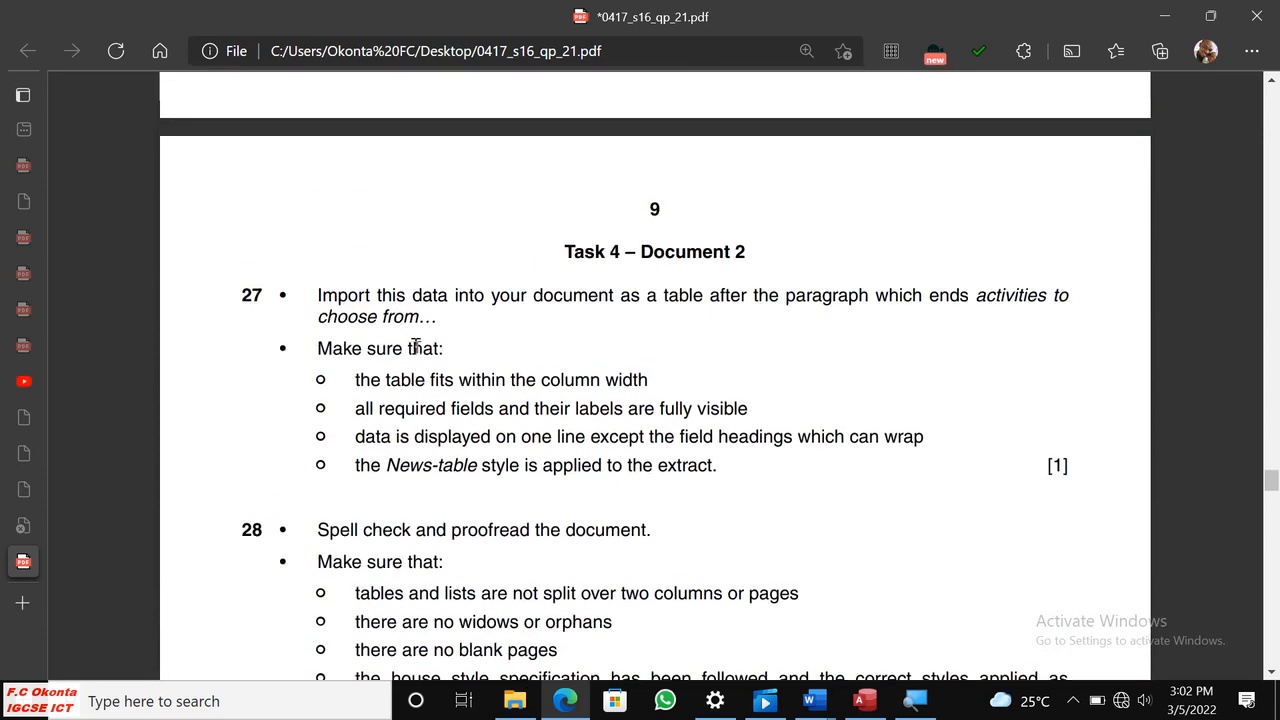
pyautogui.scroll(2, 426, 337)
pyautogui.scroll(-9, 426, 335)
pyautogui.scroll(10, 430, 320)
pyautogui.scroll(-3, 430, 325)
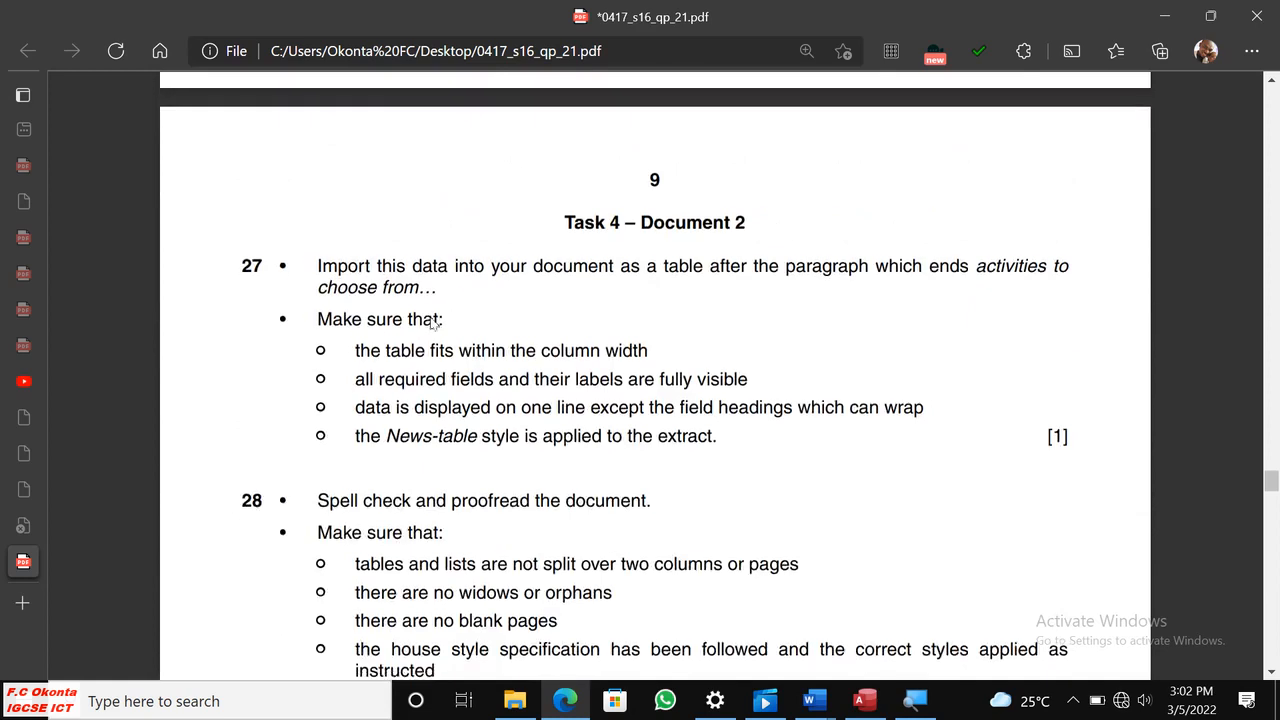
# Reread question 26 in the exam paper for its selection criteria, required fields, sort order and Evidence 11 instructions.
pyautogui.scroll(5, 434, 325)
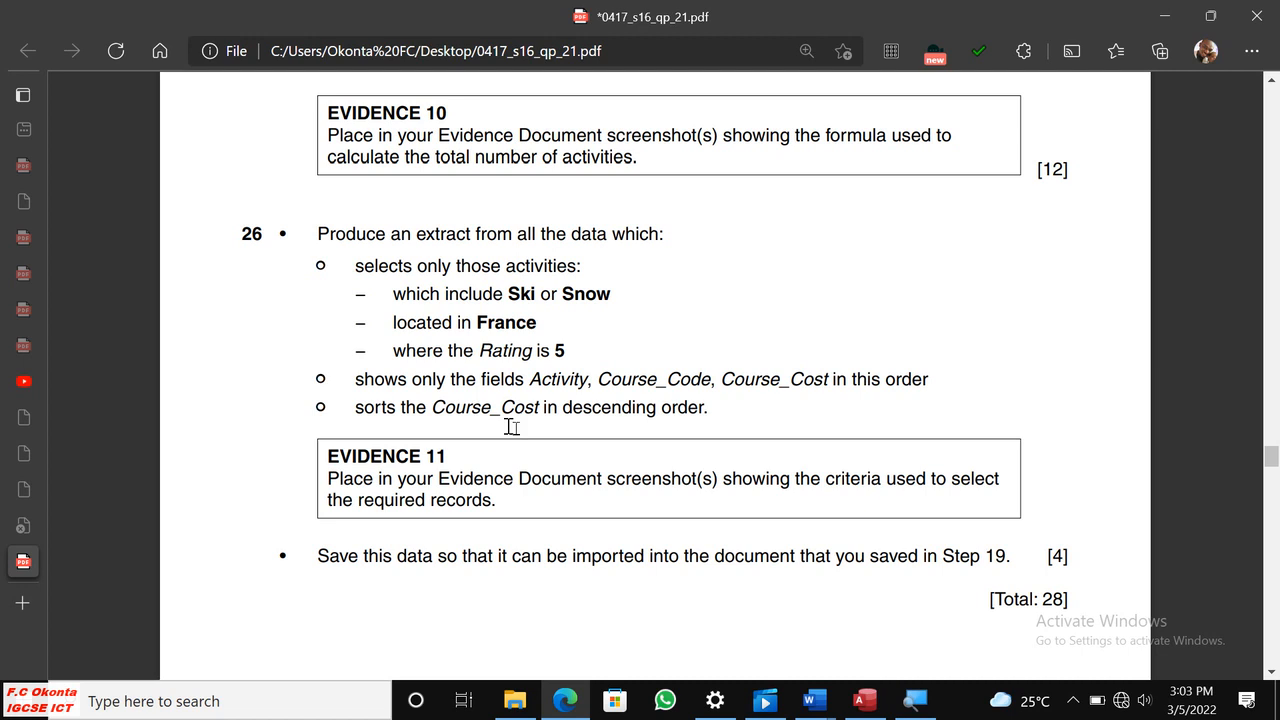
pyautogui.scroll(-1, 755, 428)
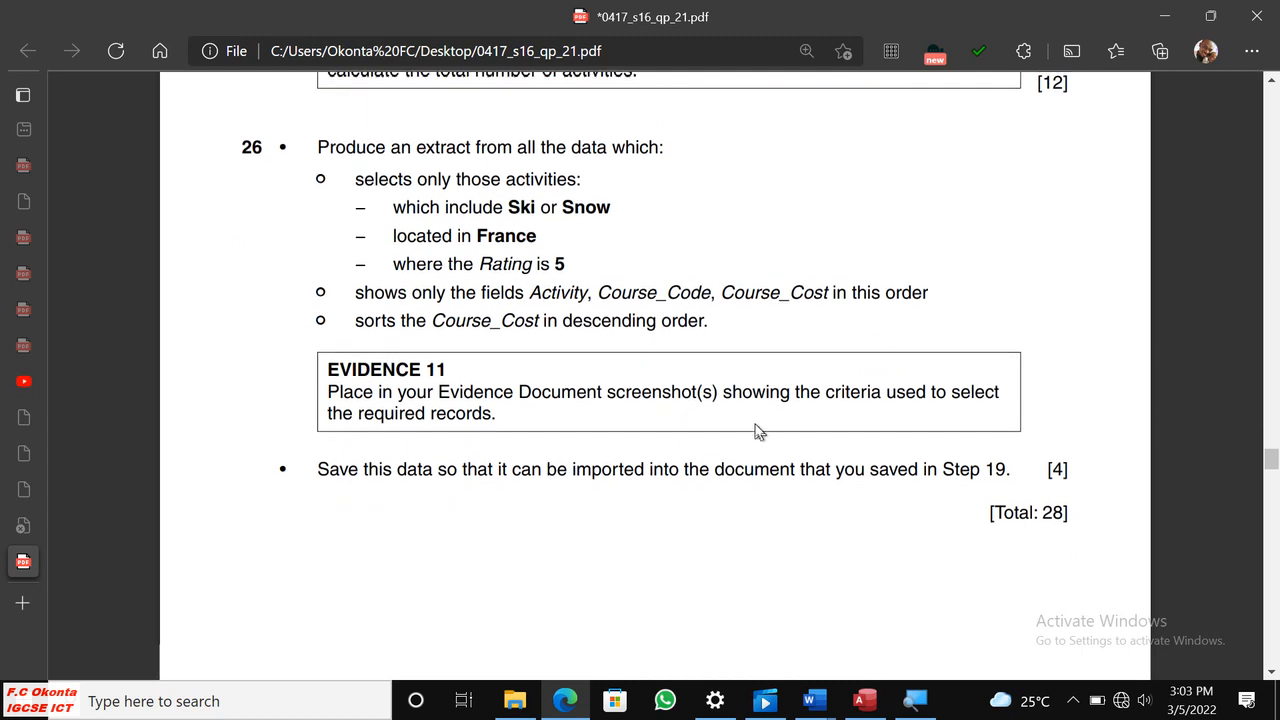
pyautogui.scroll(3, 755, 428)
pyautogui.scroll(-2, 751, 423)
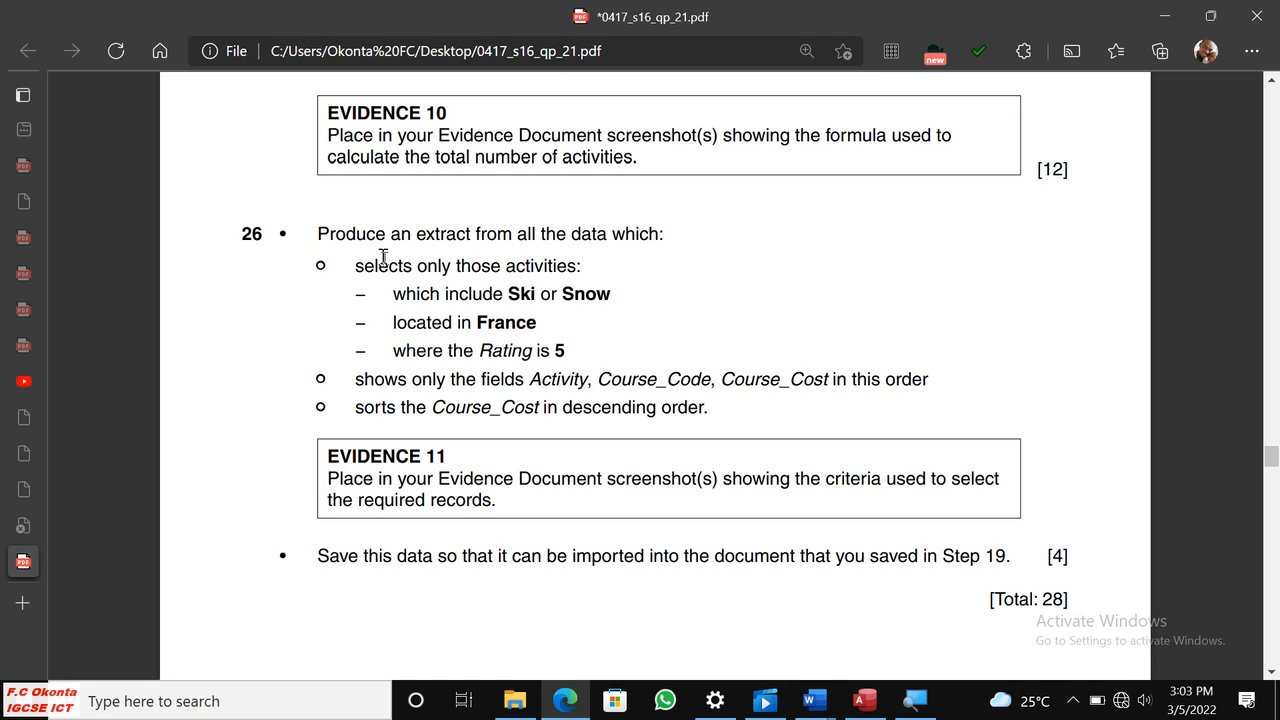
pyautogui.scroll(-1, 494, 268)
pyautogui.scroll(1, 494, 268)
# Return to Access, save the Residential Water Activities report and close all open objects.
pyautogui.click(864, 702)
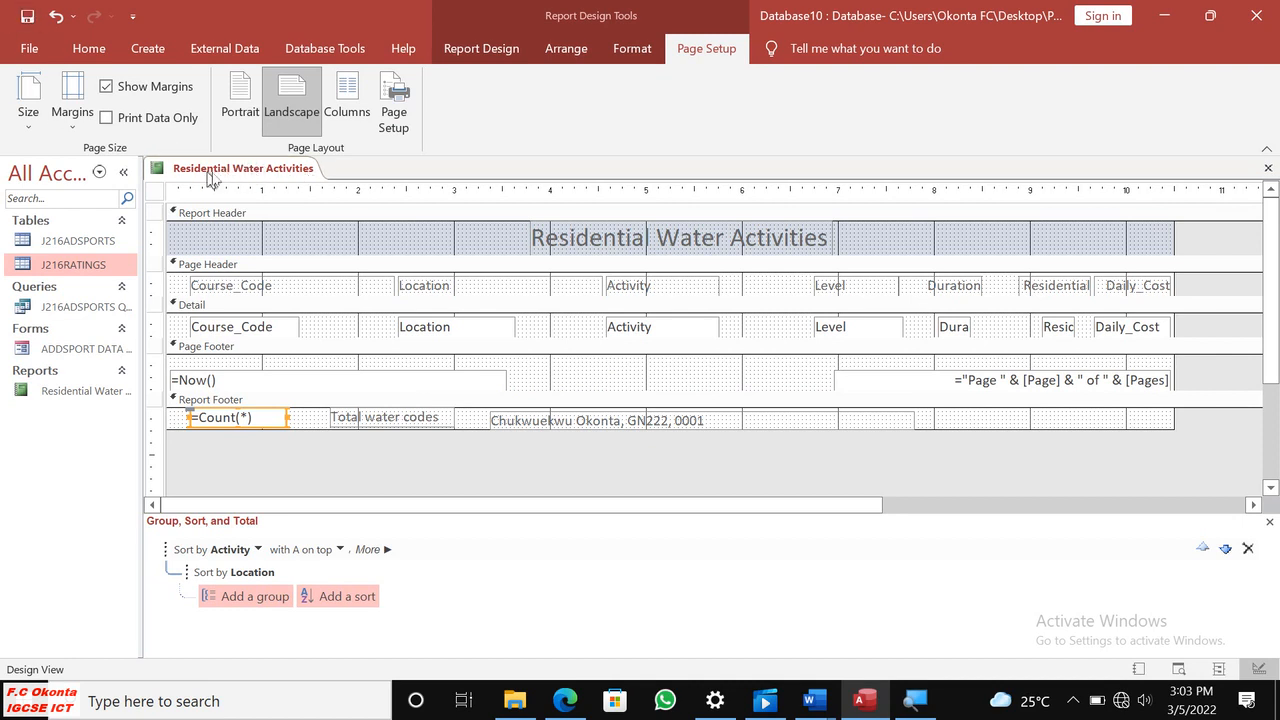
pyautogui.rightClick(228, 170)
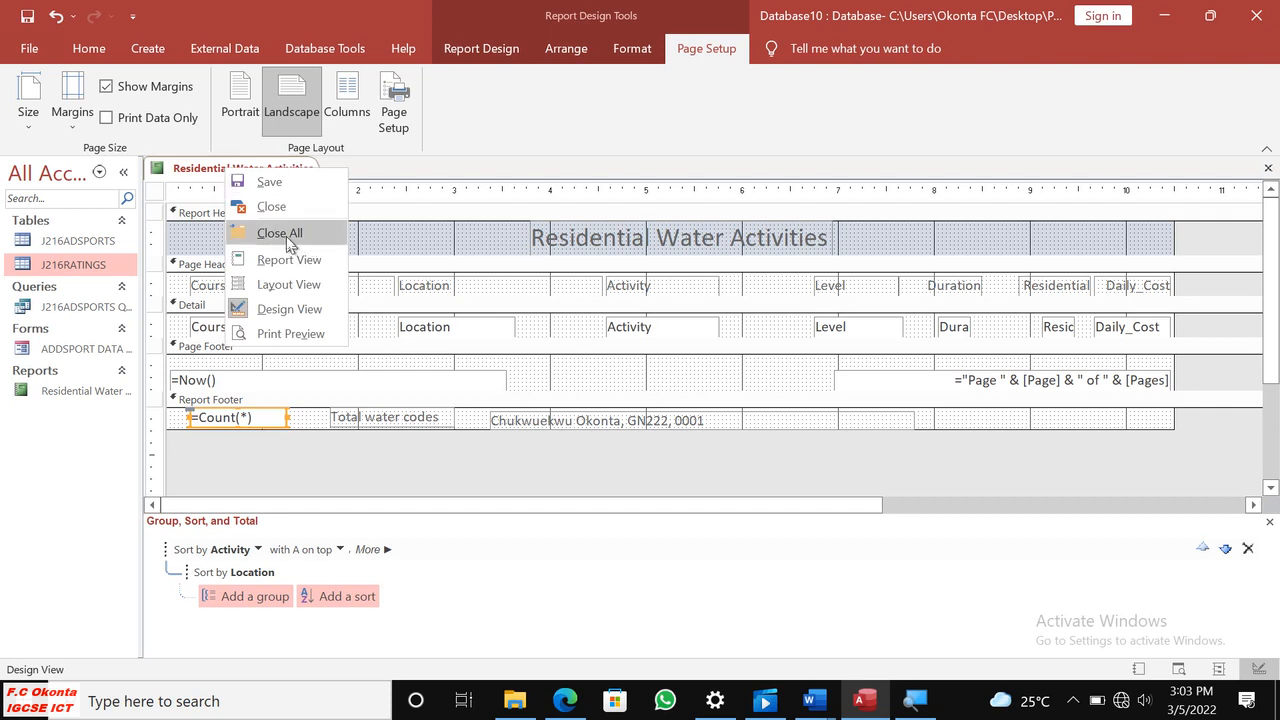
pyautogui.click(278, 185)
pyautogui.rightClick(234, 178)
pyautogui.click(297, 244)
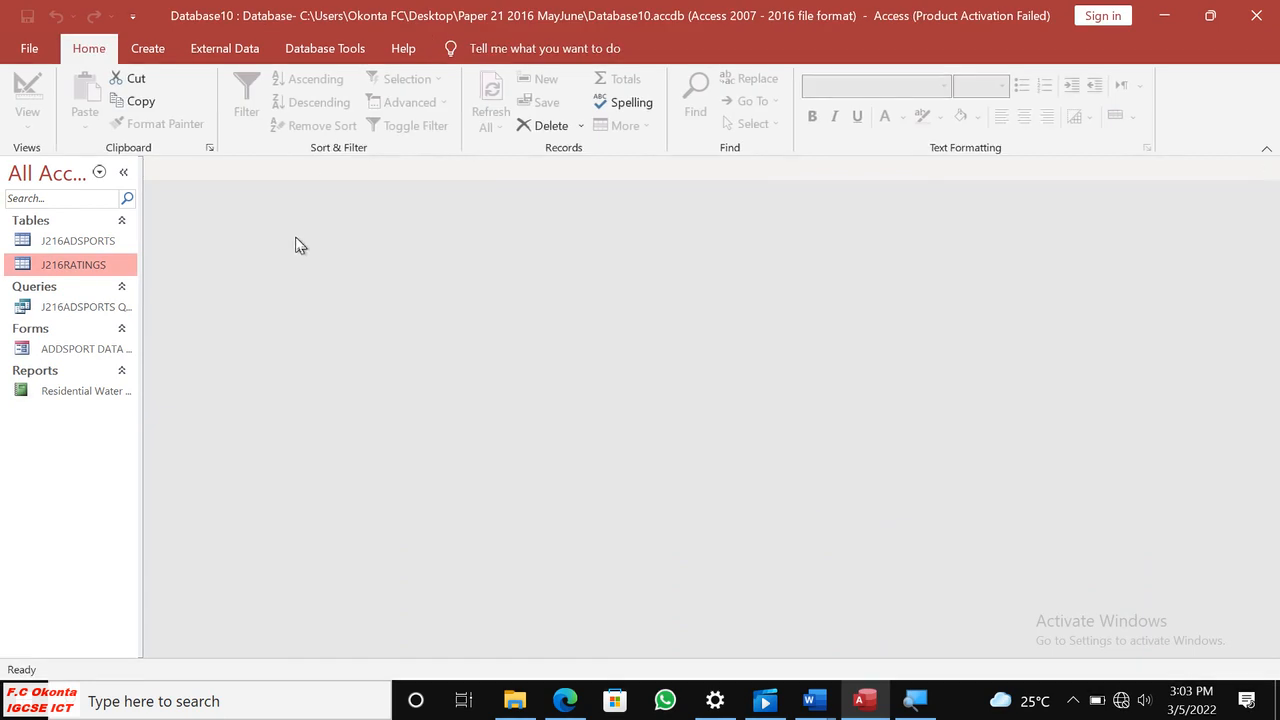
# Start a Simple Query Wizard query and include all fields from the J216ADSPORTS and J216RATINGS tables.
pyautogui.click(147, 52)
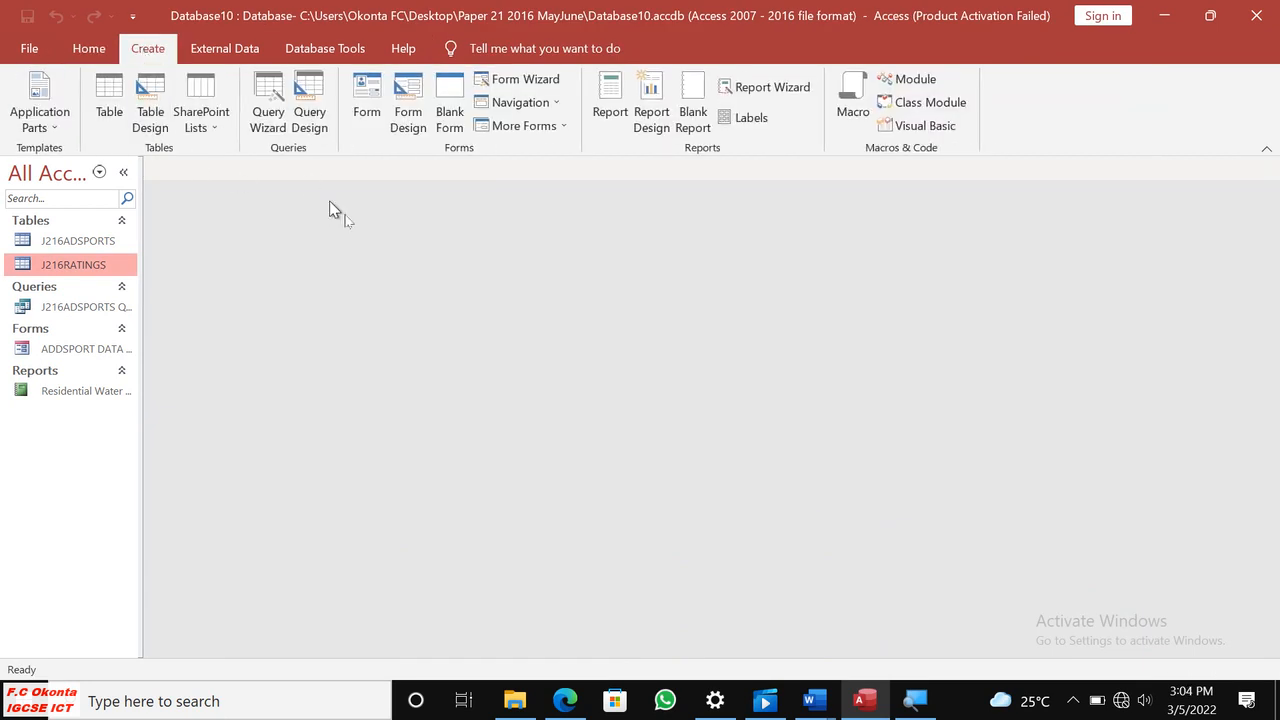
pyautogui.click(270, 92)
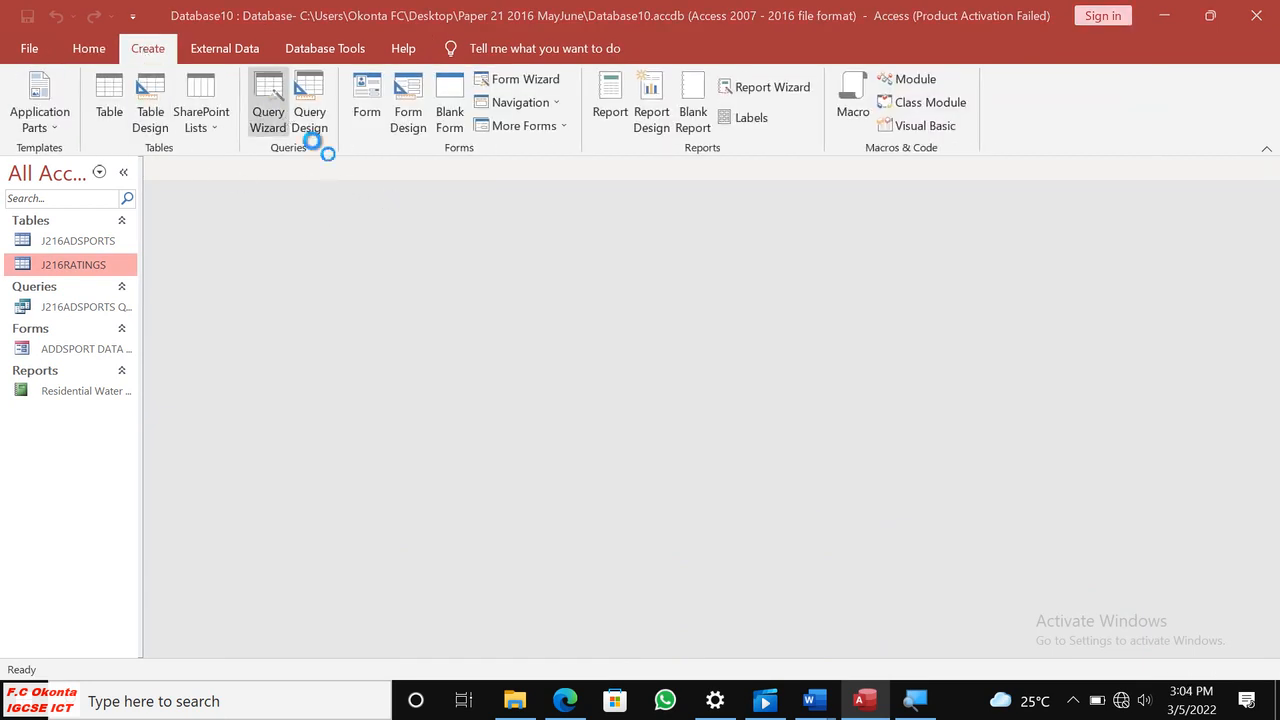
pyautogui.click(720, 410)
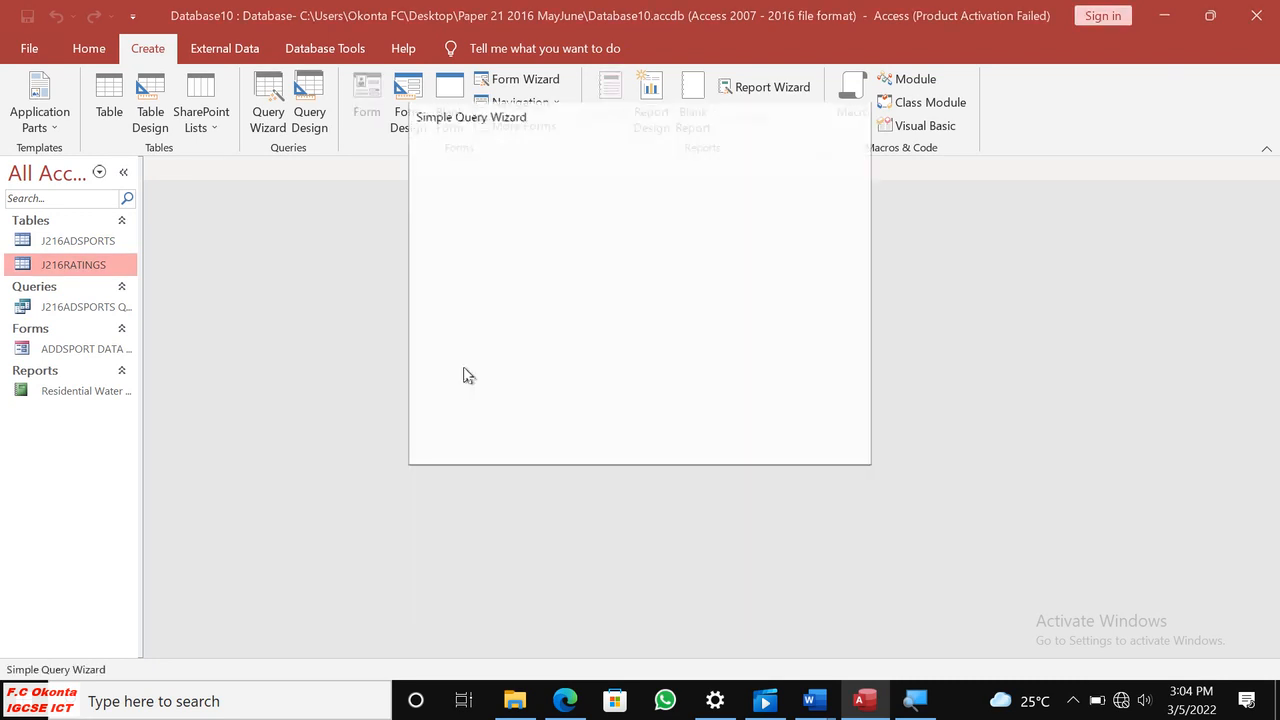
pyautogui.click(659, 246)
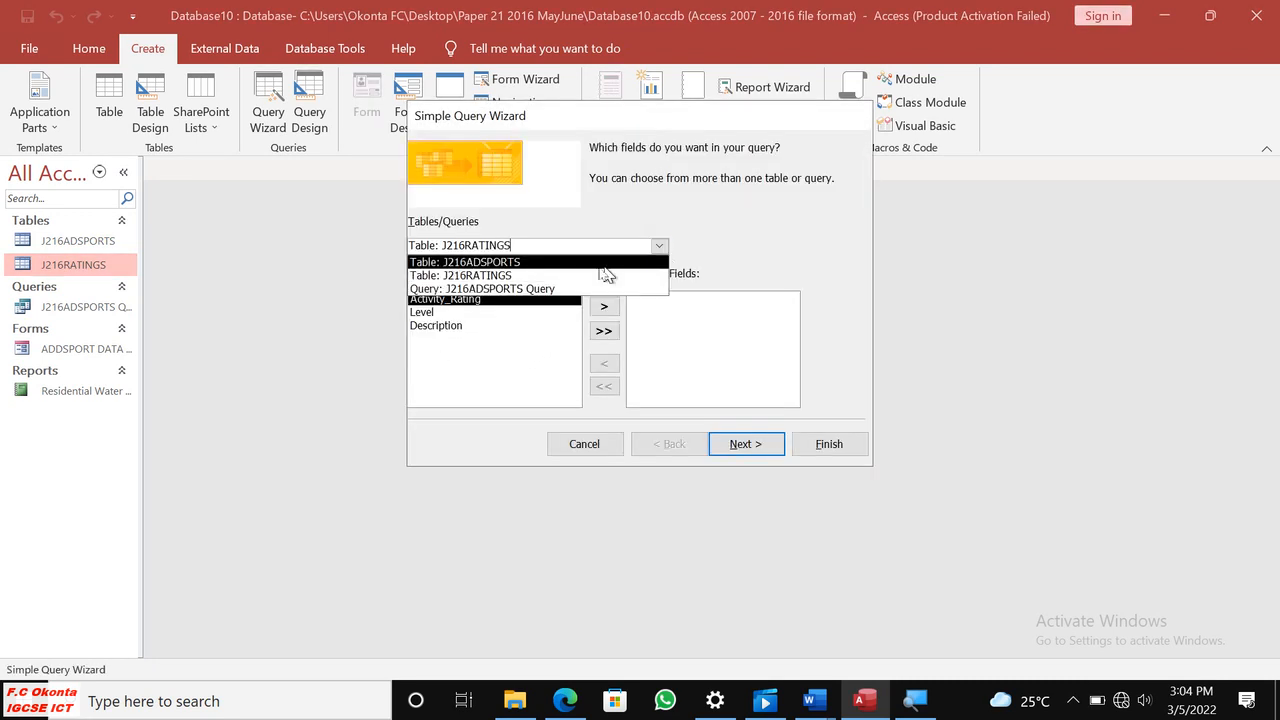
pyautogui.click(520, 262)
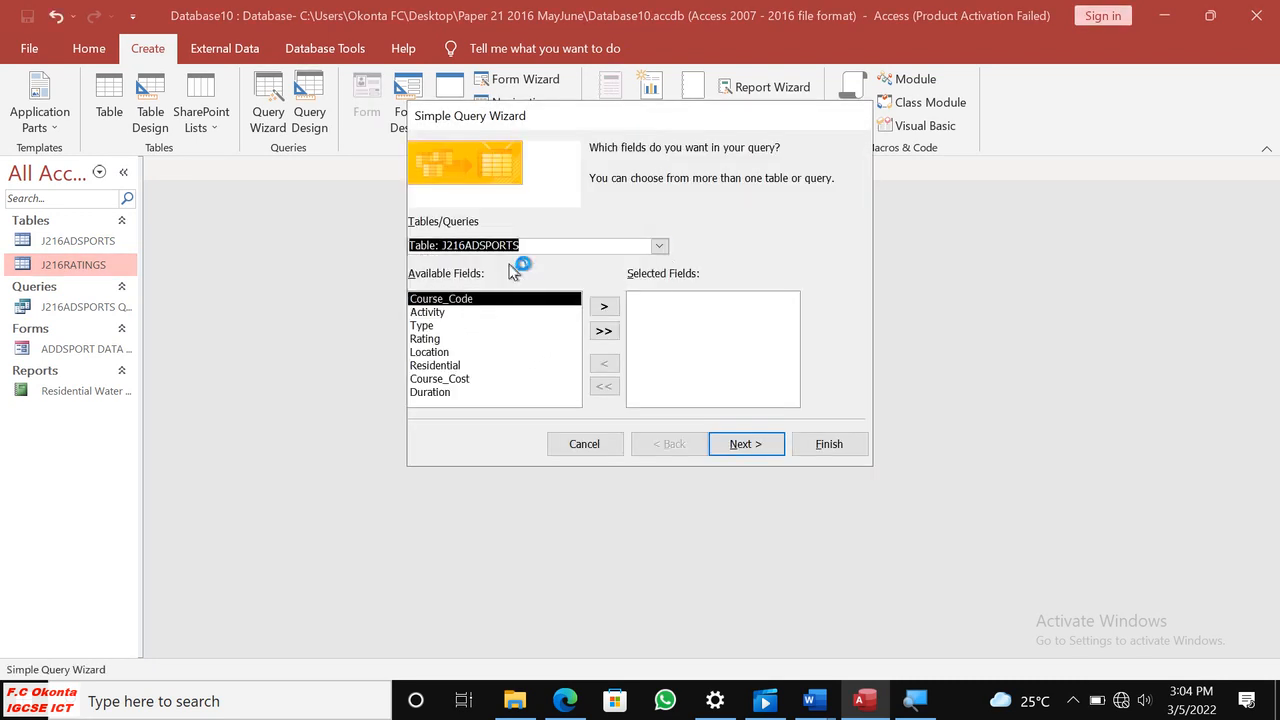
pyautogui.click(604, 331)
pyautogui.click(659, 246)
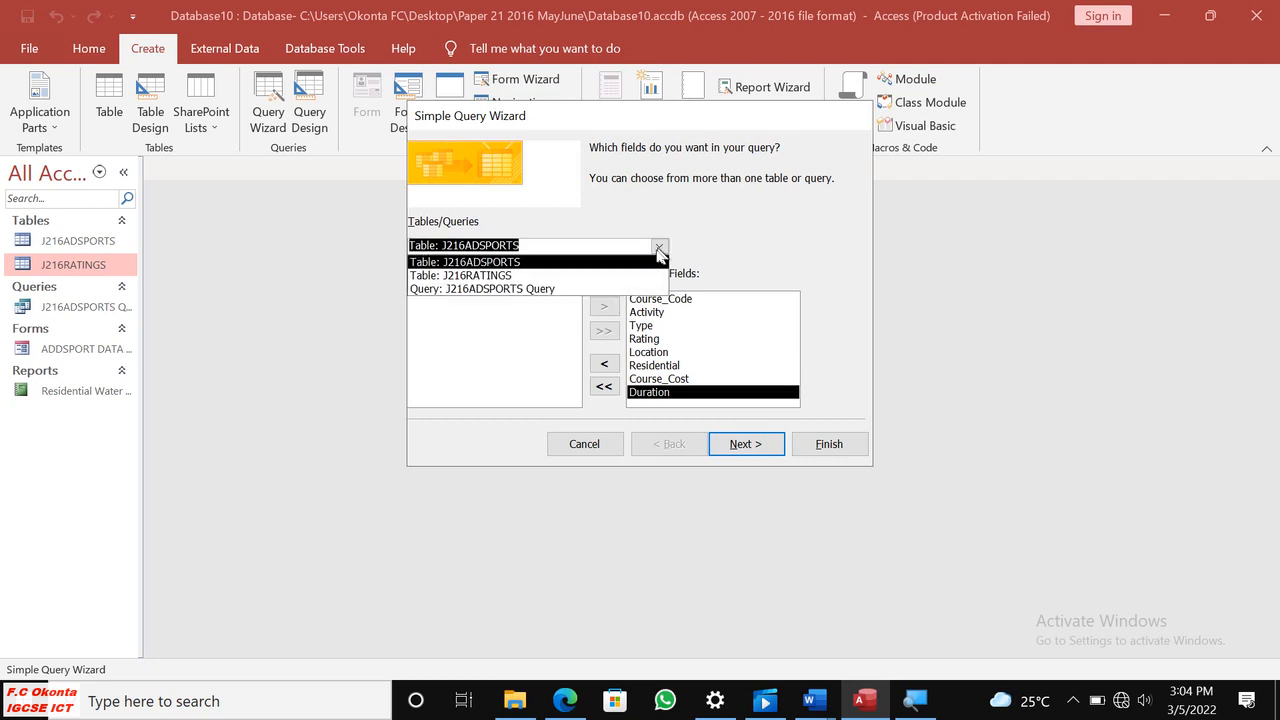
pyautogui.click(520, 275)
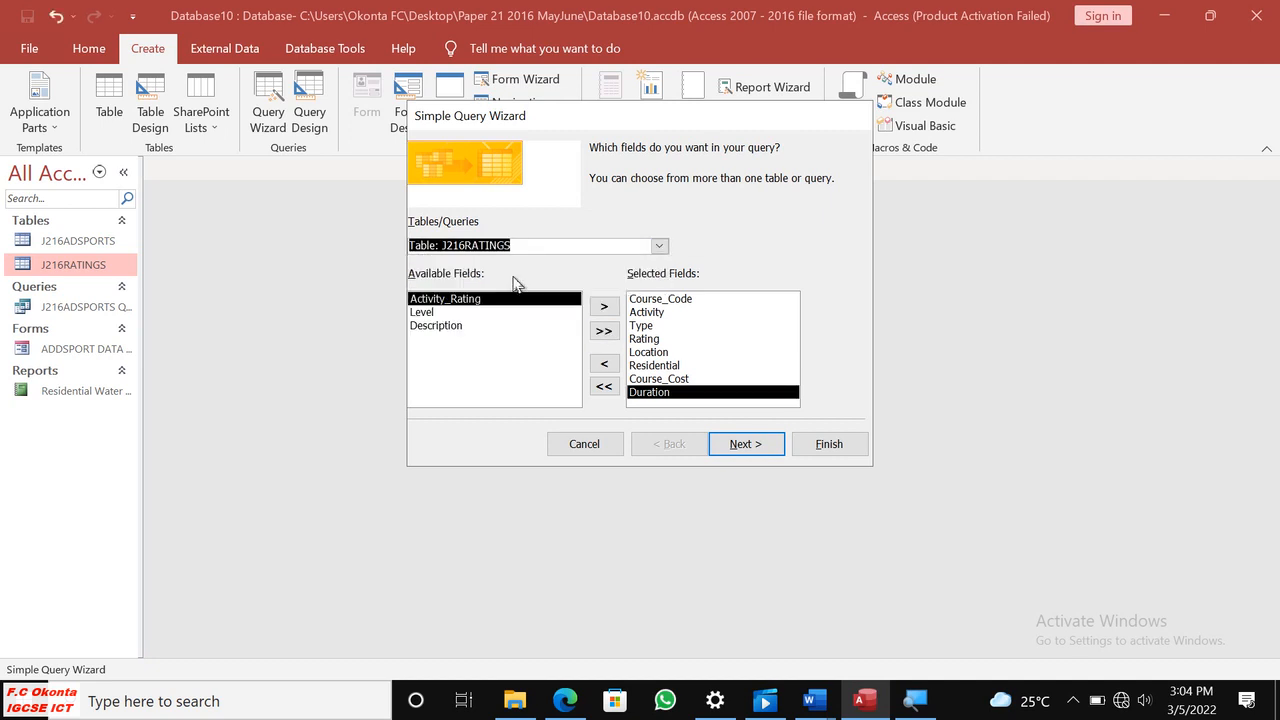
pyautogui.click(604, 331)
# Finish the Simple Query Wizard so that the new query opens in Design View for modification.
pyautogui.click(740, 442)
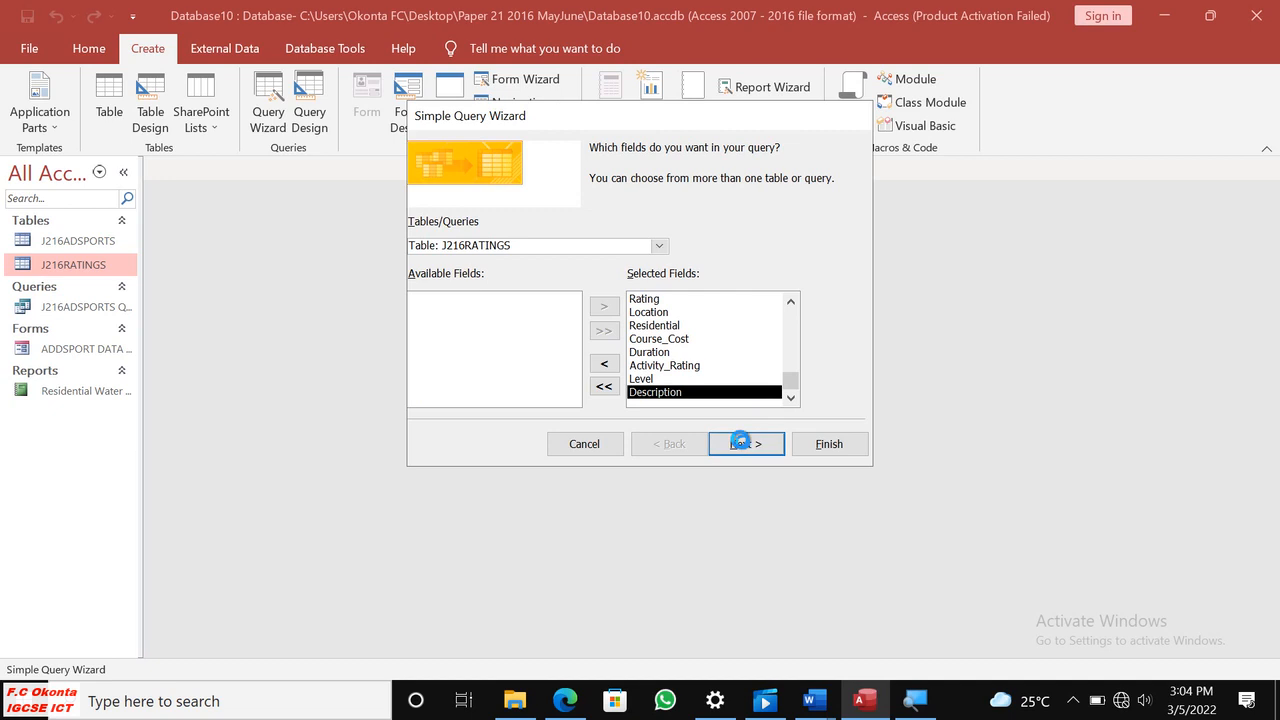
pyautogui.click(766, 450)
pyautogui.click(585, 338)
pyautogui.click(833, 443)
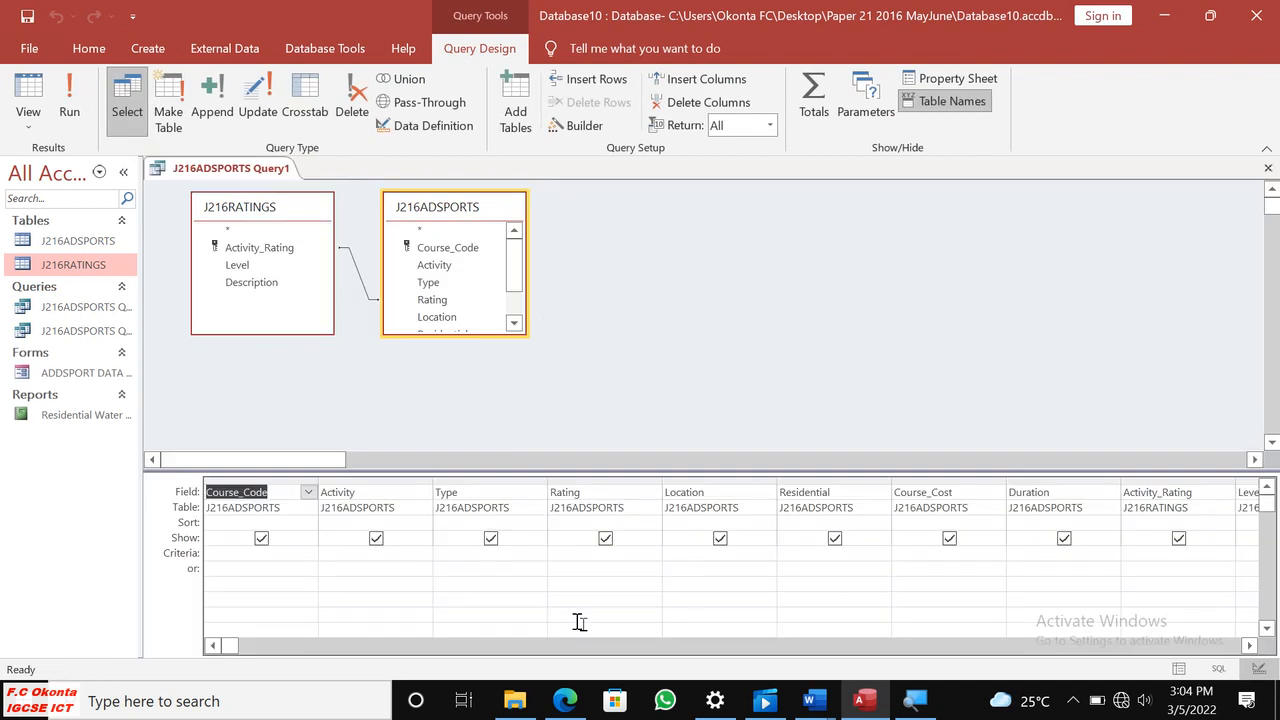
# Recheck question 26 in Edge, return to Access and start the Activity field's criterion with *Ski or.
pyautogui.click(565, 700)
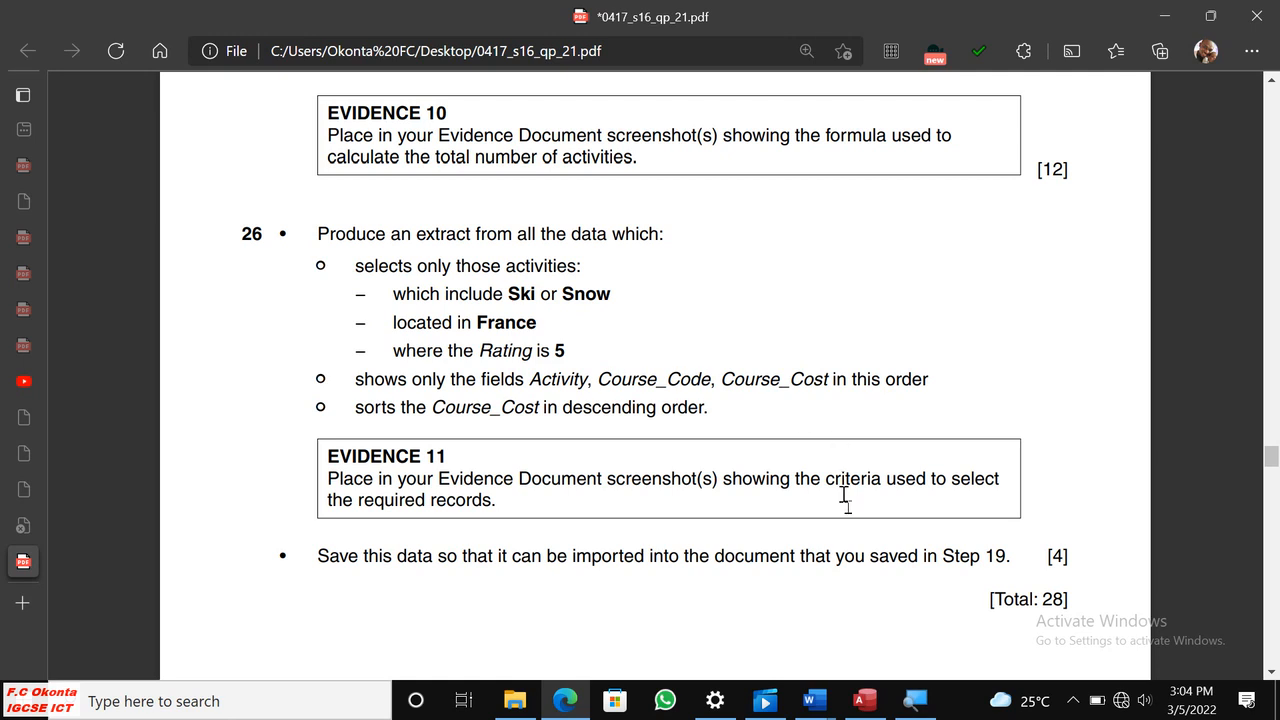
pyautogui.click(866, 701)
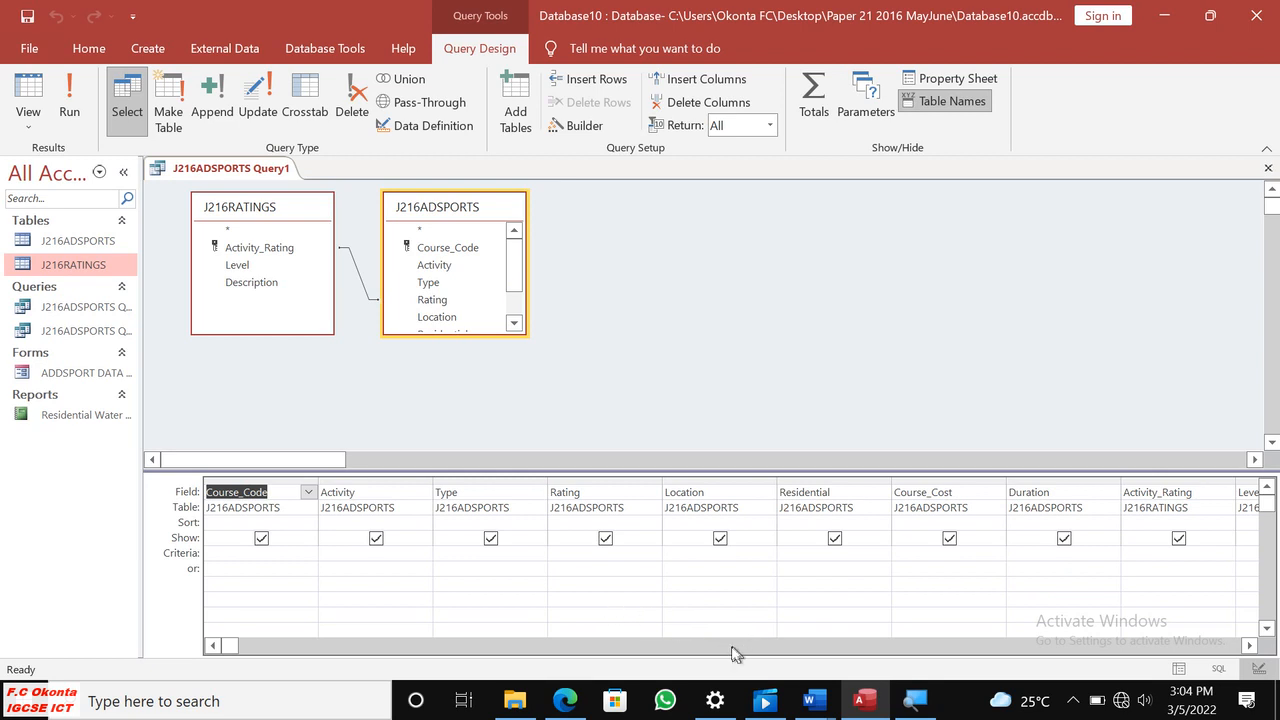
pyautogui.click(352, 563)
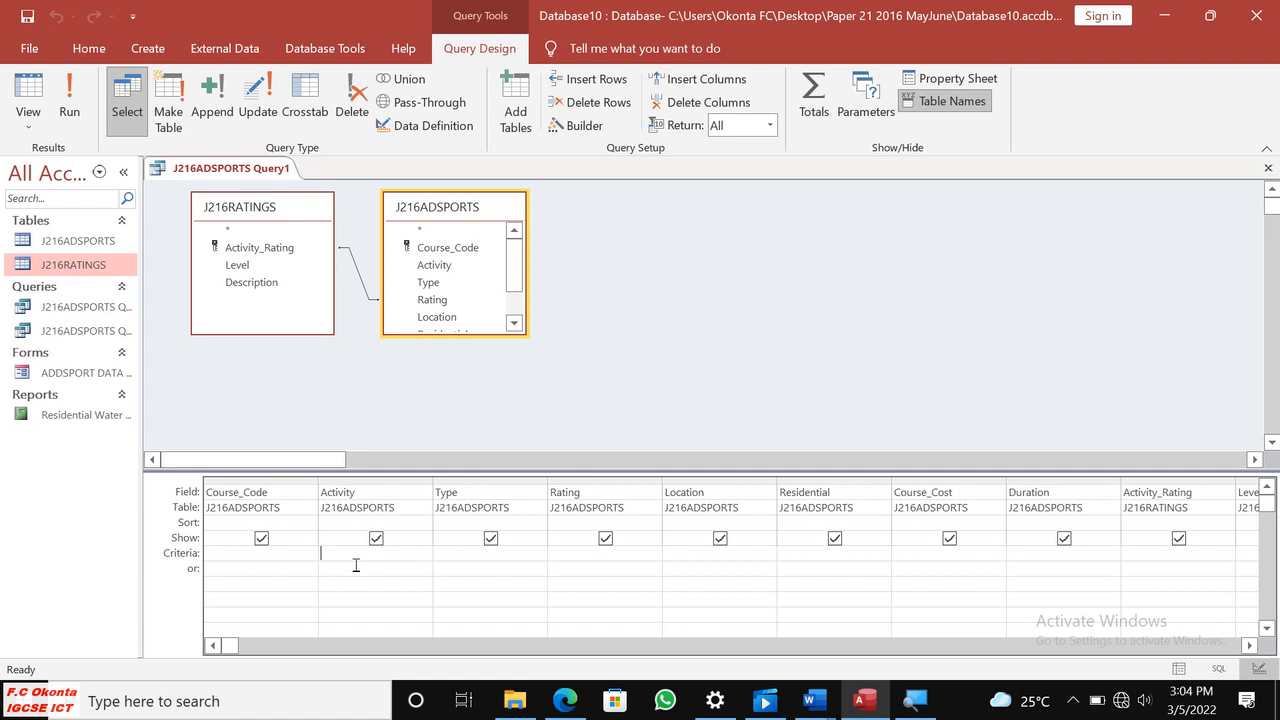
pyautogui.write('"S')
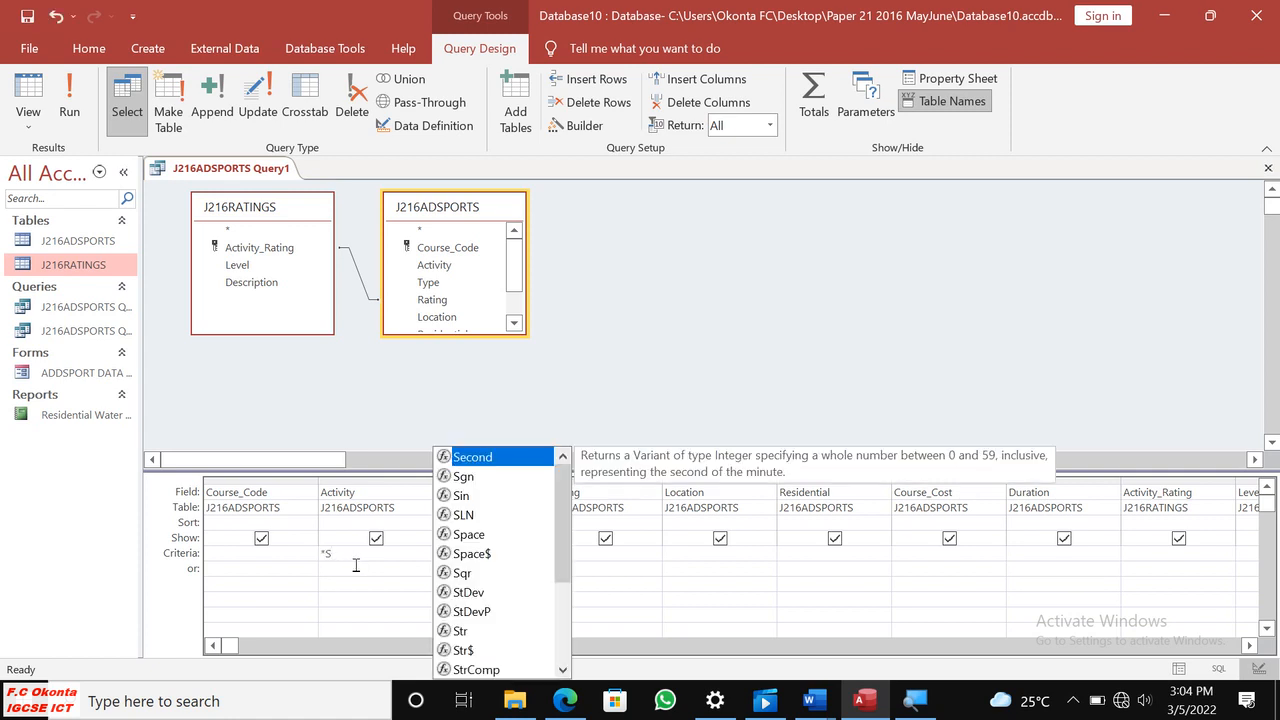
pyautogui.write('ki')
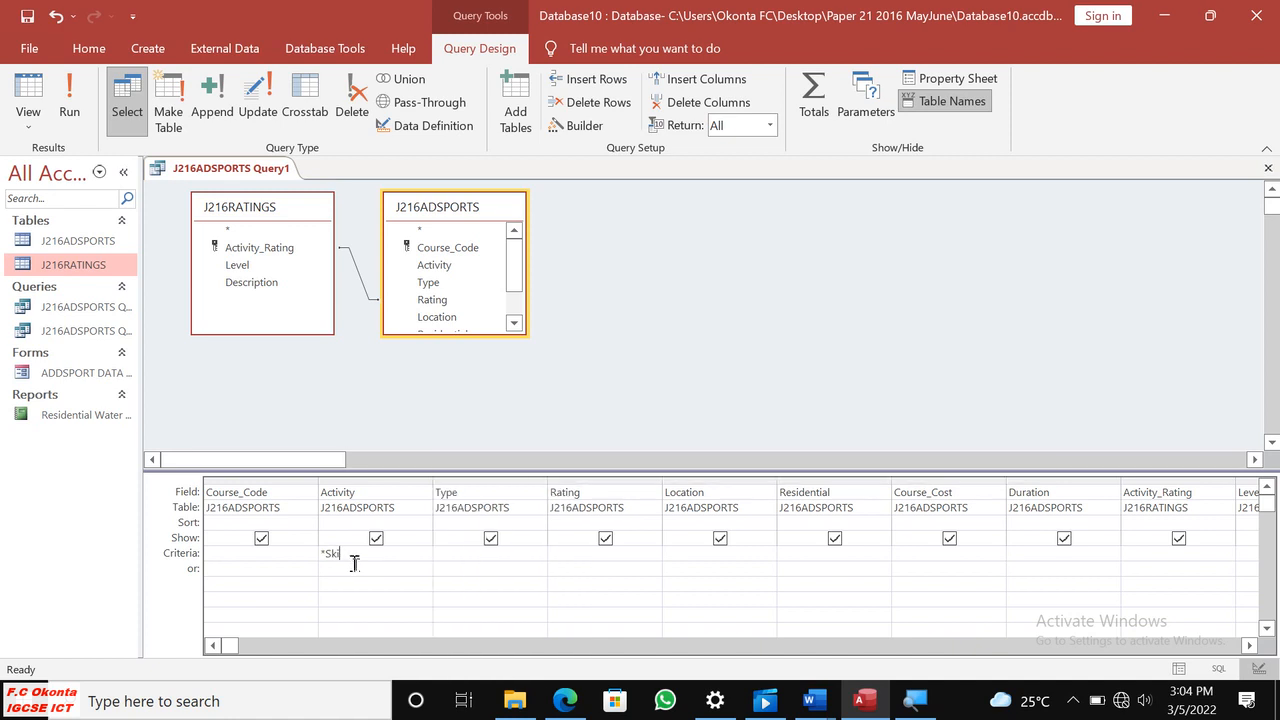
pyautogui.write(' or Snow')
pyautogui.press('BackSpace')
pyautogui.press('BackSpace')
# Complete the Activity field's criterion so it selects activities containing either word, as *Ski* or *Snow*.
pyautogui.click(563, 705)
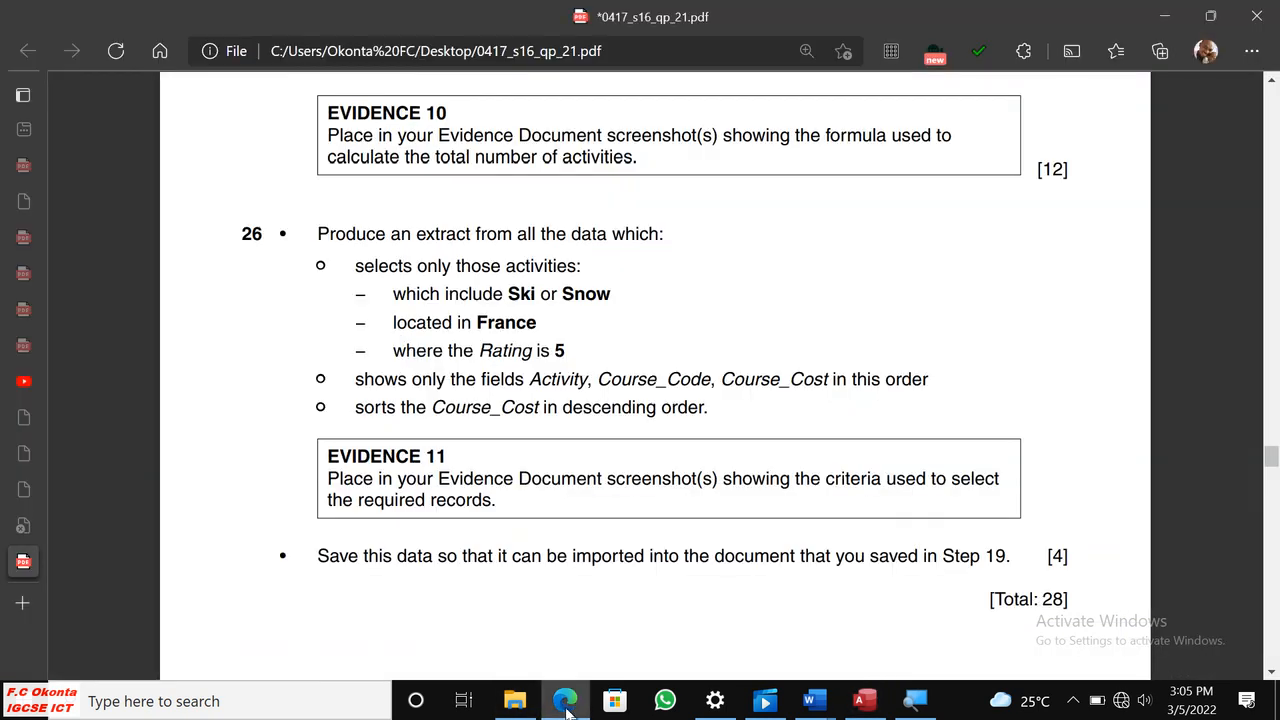
pyautogui.click(566, 705)
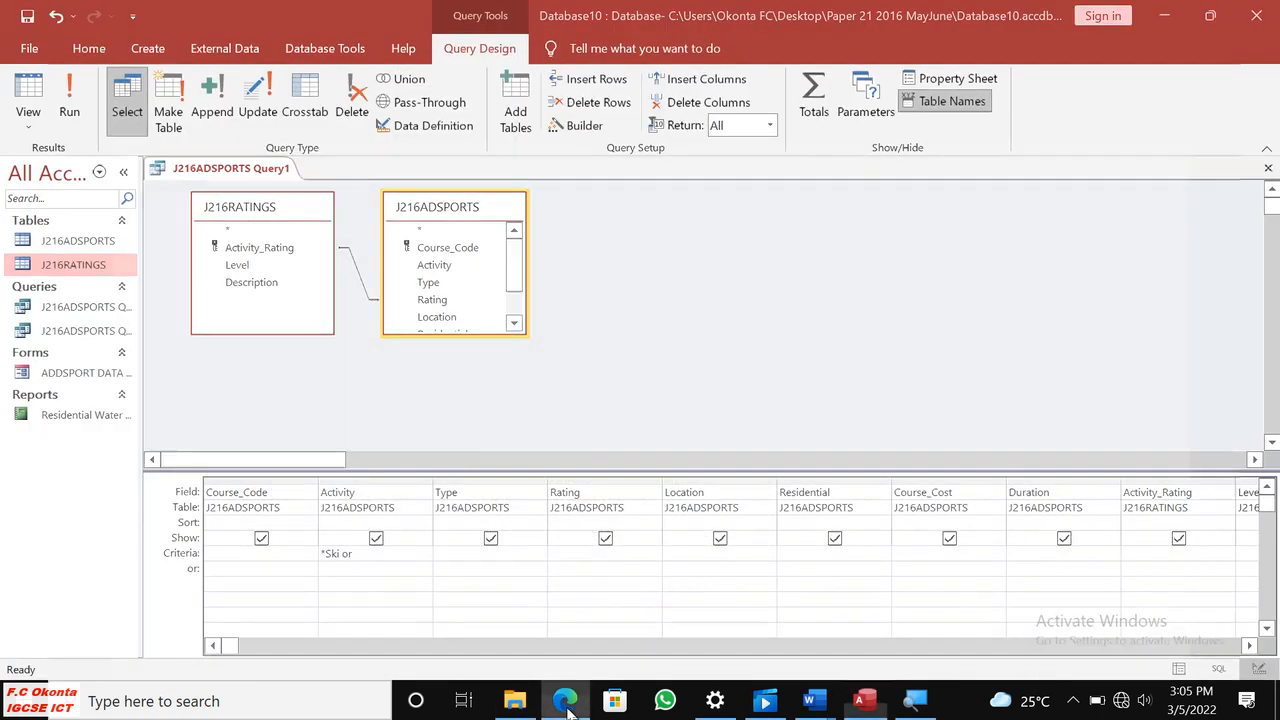
pyautogui.click(566, 705)
pyautogui.click(566, 705)
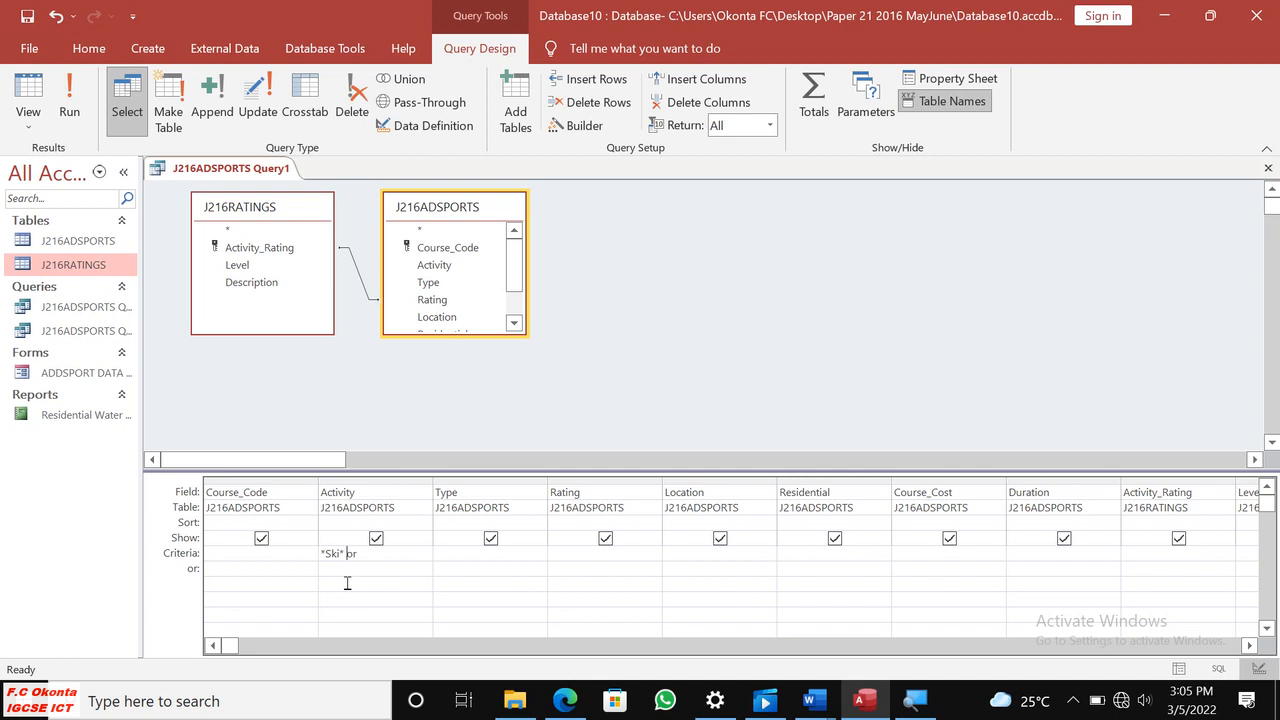
pyautogui.click(380, 568)
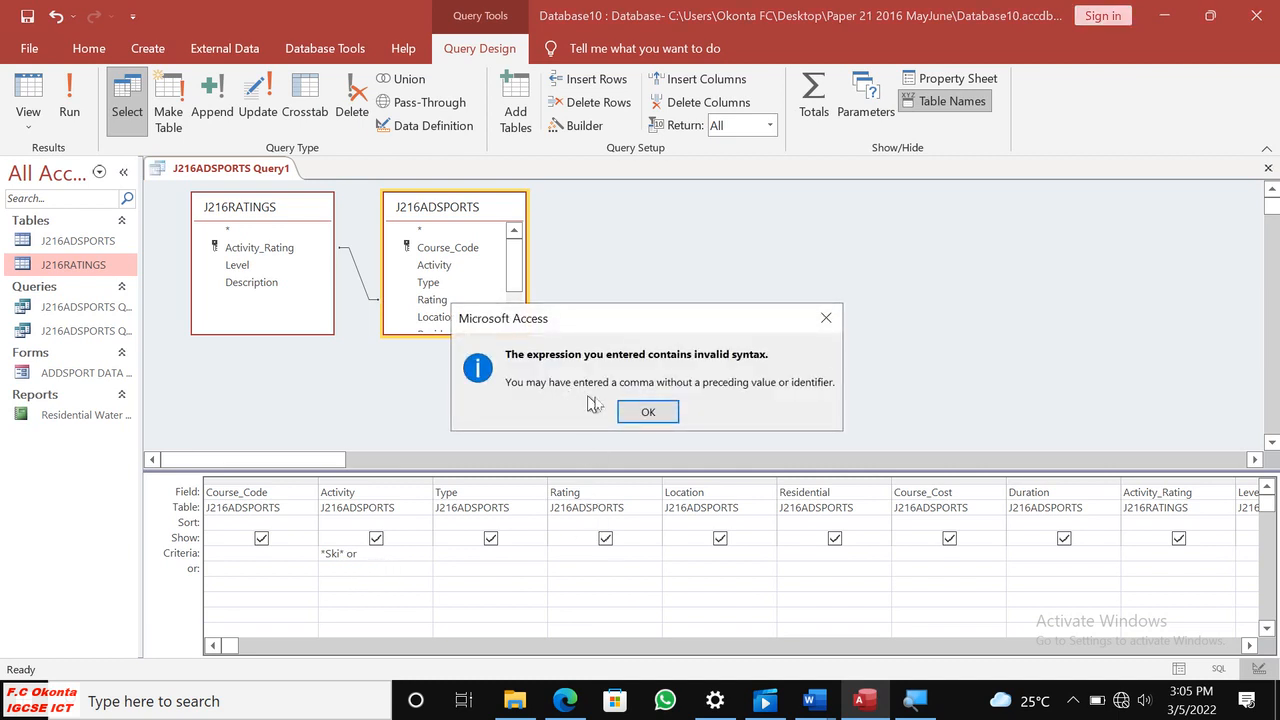
pyautogui.click(646, 413)
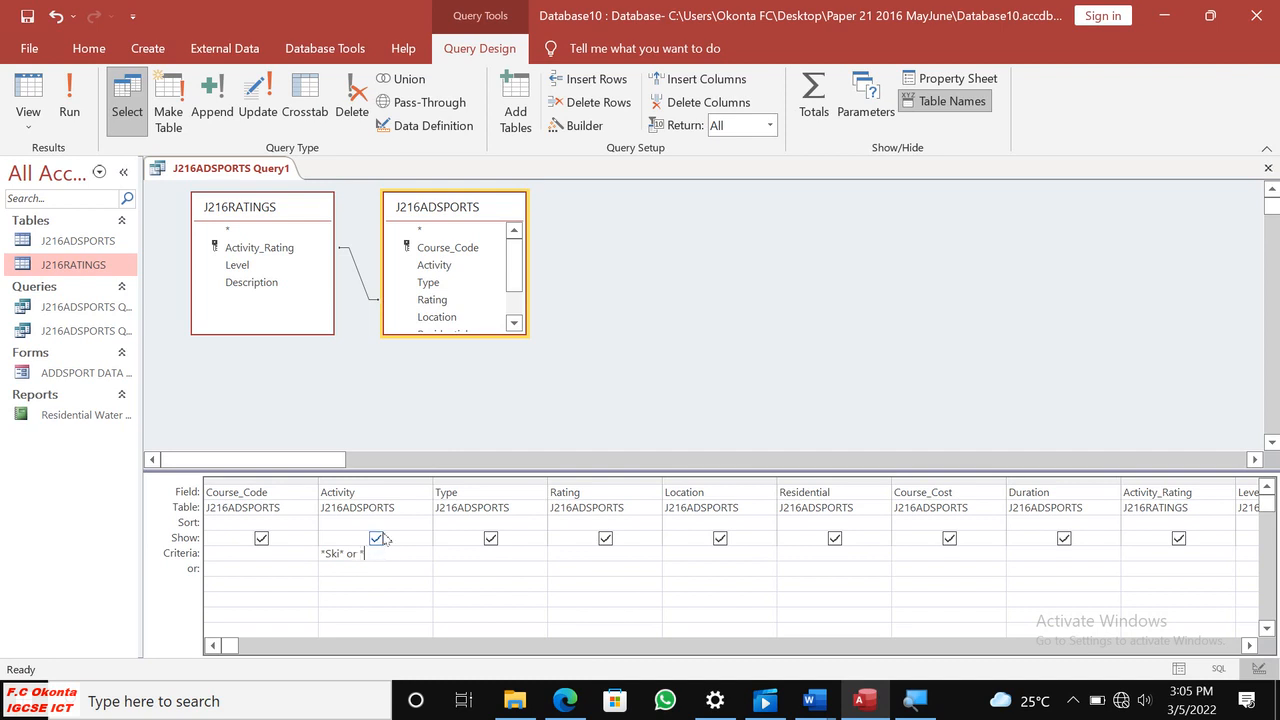
pyautogui.write('*Snow*')
pyautogui.click(401, 573)
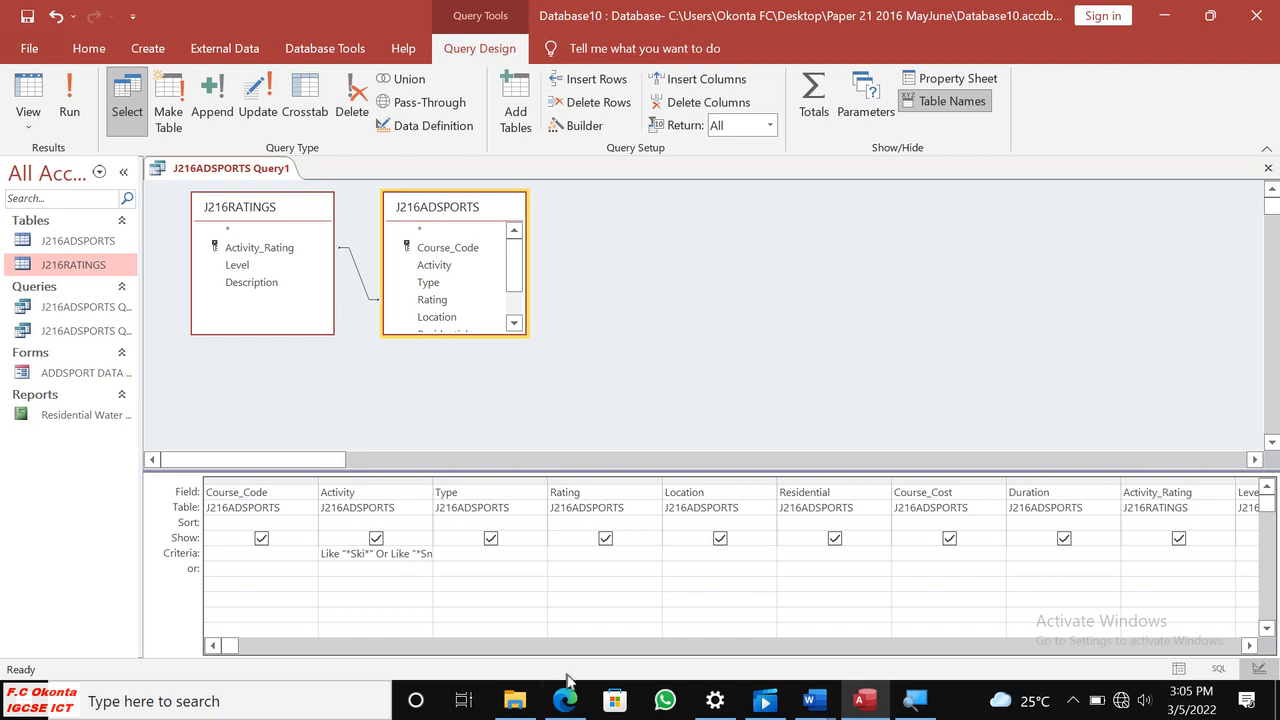
# Magnify the screen to 200% with Magnifier, recheck question 26 in Edge and return to the Access query.
pyautogui.click(918, 703)
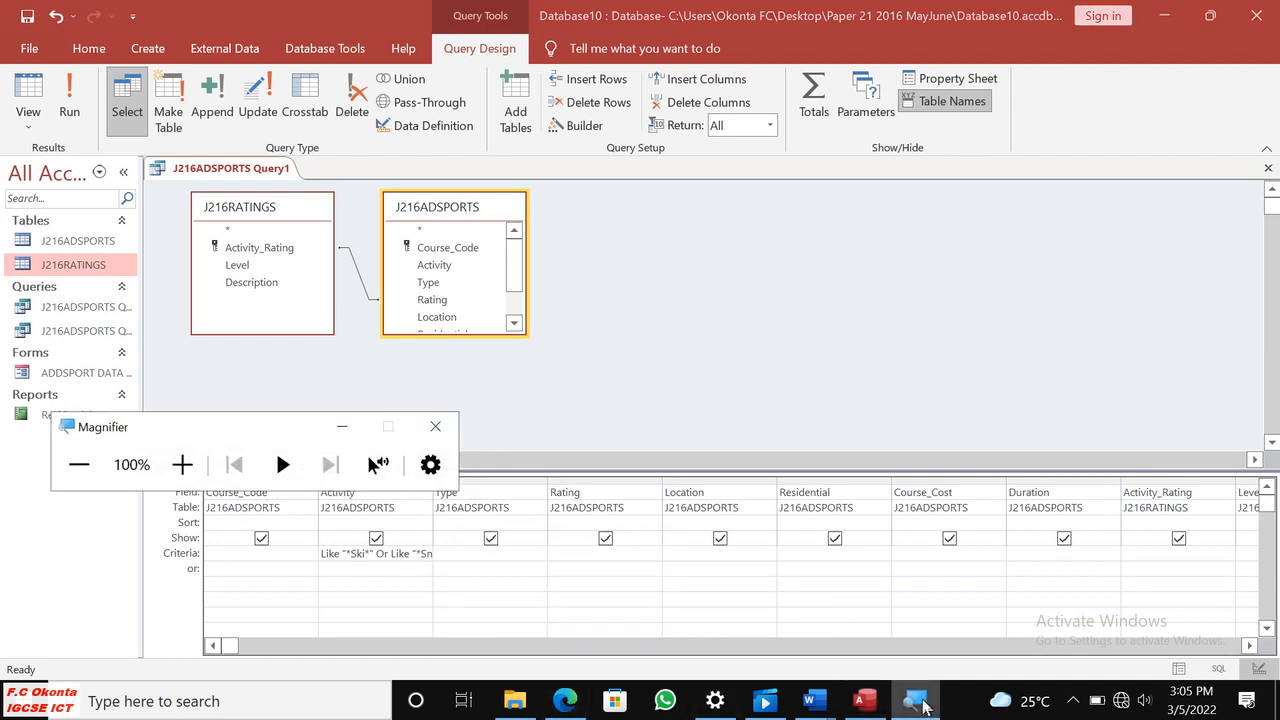
pyautogui.click(182, 464)
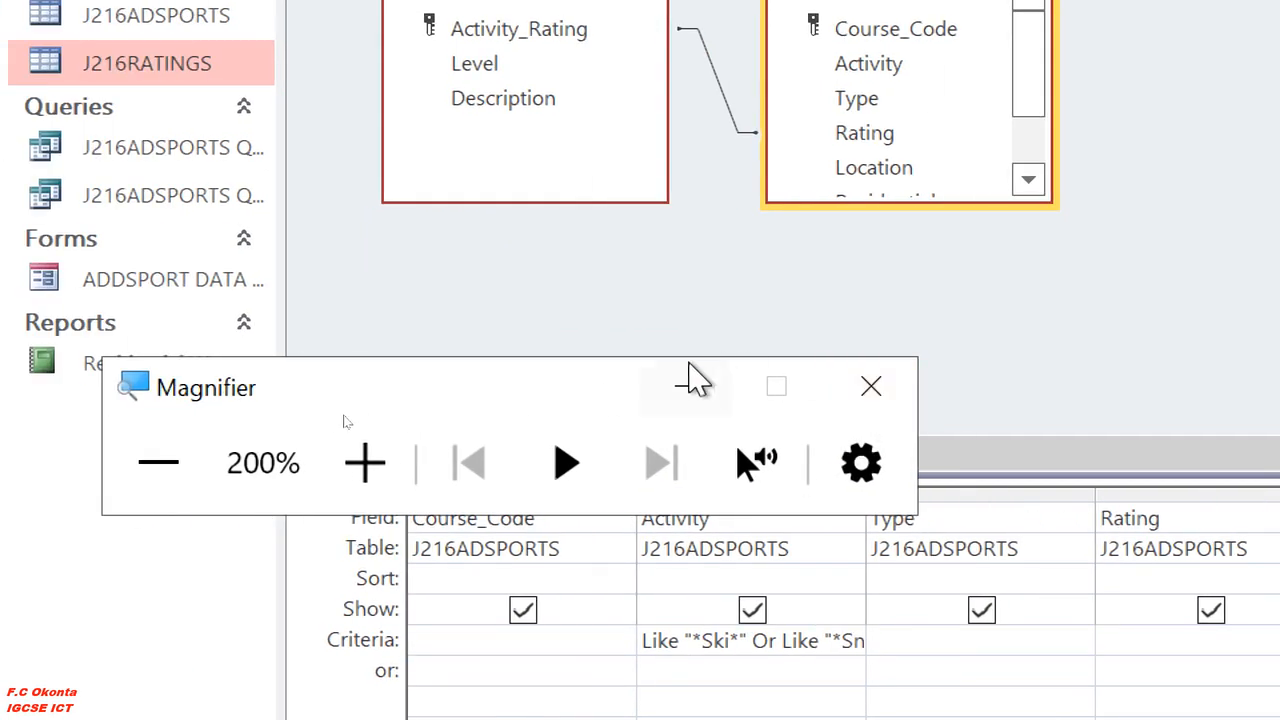
pyautogui.click(688, 386)
pyautogui.click(677, 670)
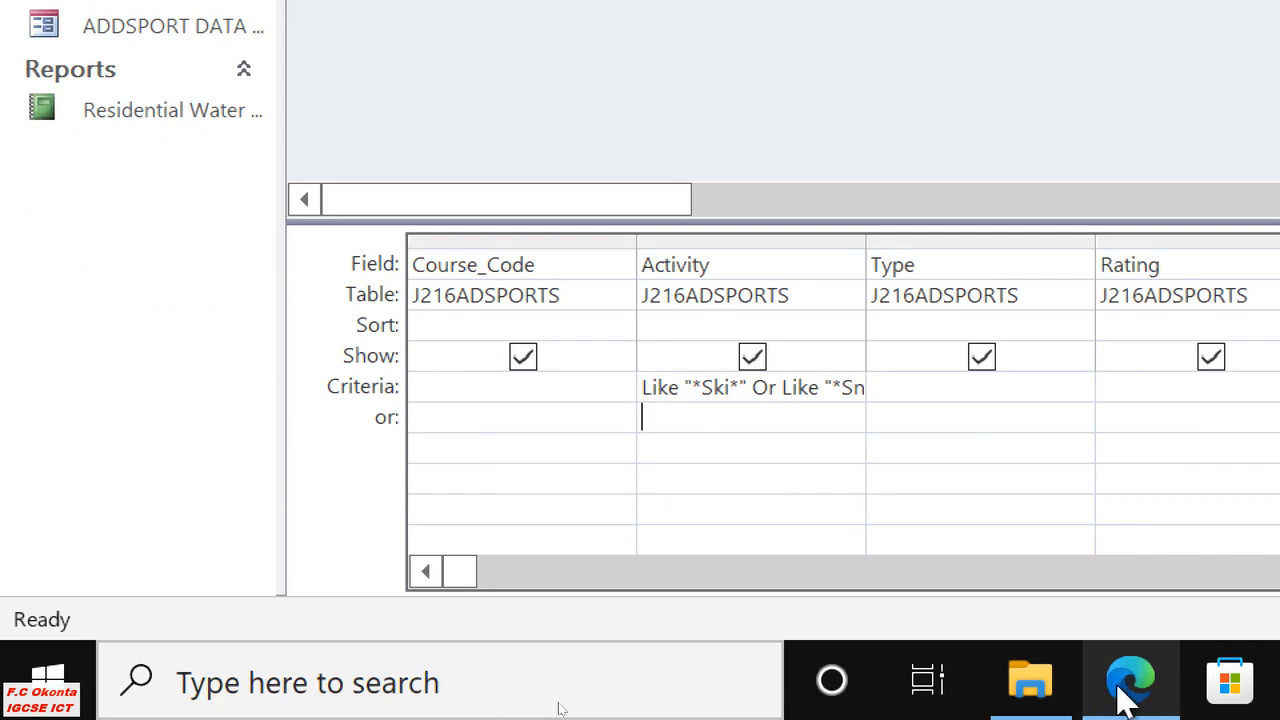
pyautogui.click(1120, 688)
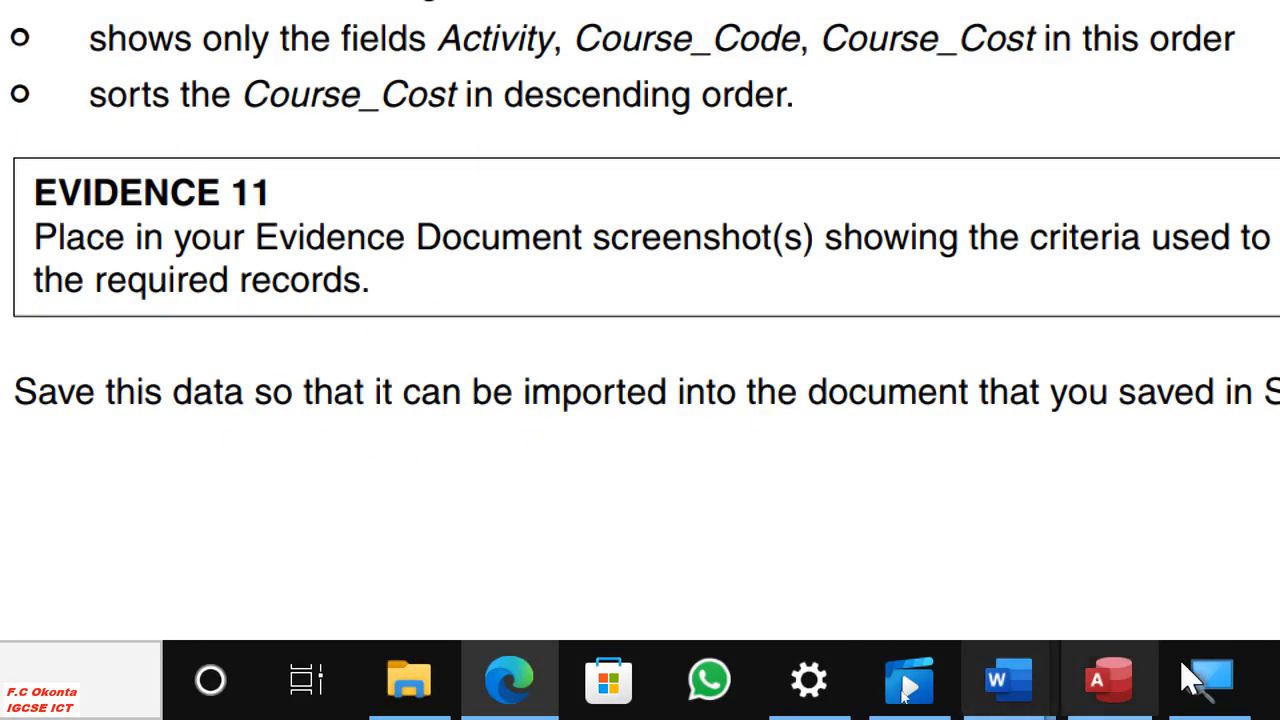
pyautogui.click(1115, 686)
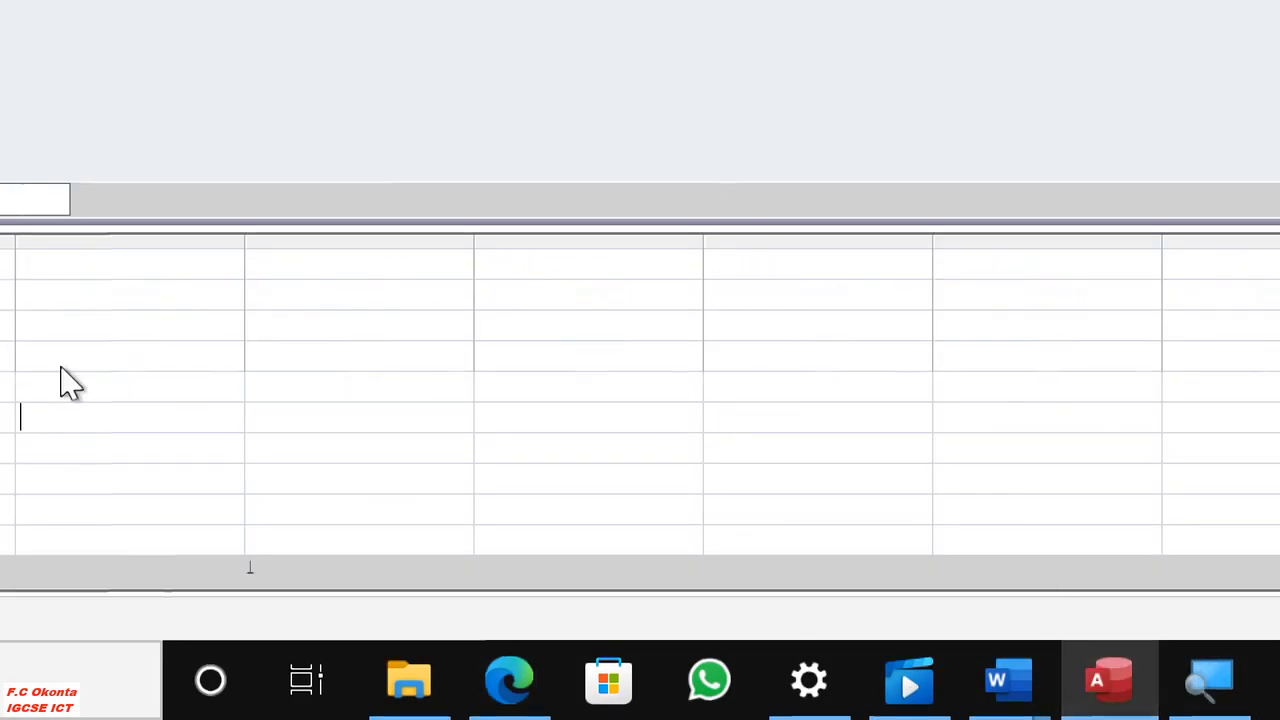
# Clear the existing criterion of the Activity field in the query design grid.
pyautogui.click(588, 392)
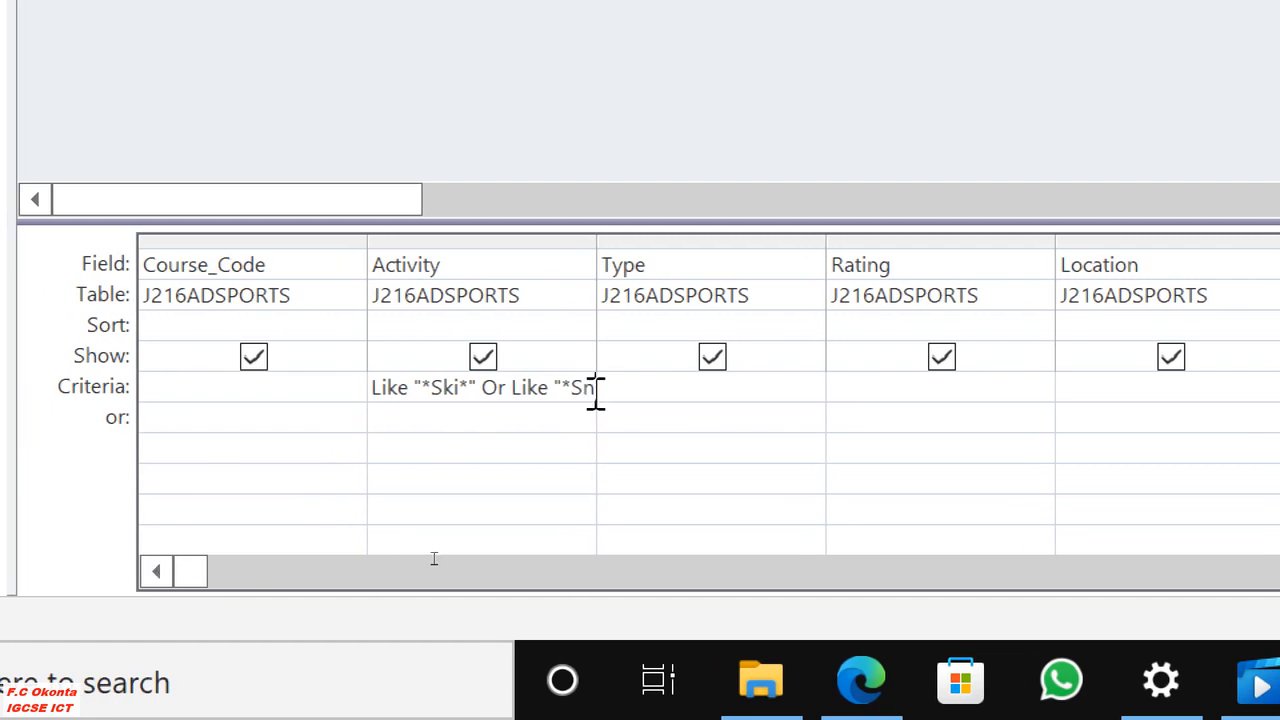
pyautogui.press('BackSpace')
pyautogui.press('BackSpace')
pyautogui.press('BackSpace')
pyautogui.press('BackSpace')
pyautogui.press('BackSpace')
pyautogui.press('BackSpace')
pyautogui.press('BackSpace')
pyautogui.press('BackSpace')
pyautogui.press('BackSpace')
pyautogui.press('BackSpace')
pyautogui.press('BackSpace')
pyautogui.press('BackSpace')
pyautogui.press('BackSpace')
pyautogui.press('BackSpace')
pyautogui.press('BackSpace')
pyautogui.press('BackSpace')
pyautogui.press('BackSpace')
pyautogui.press('BackSpace')
pyautogui.press('BackSpace')
pyautogui.press('BackSpace')
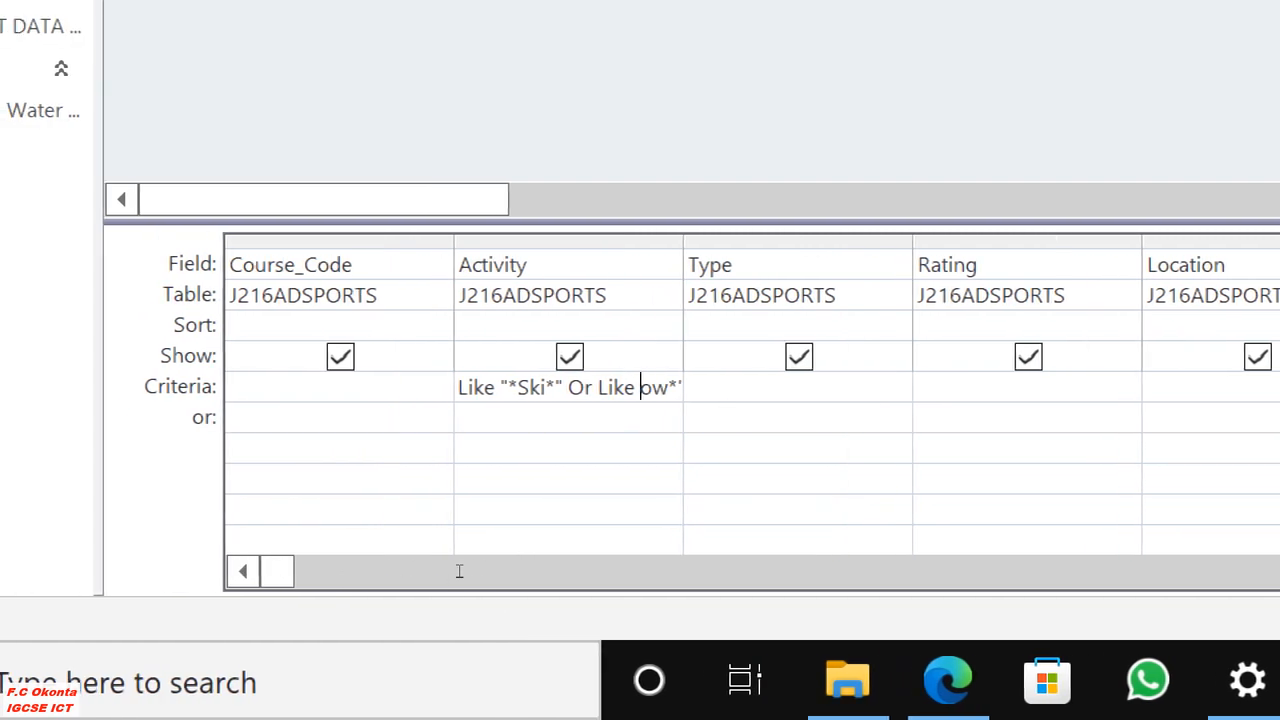
pyautogui.press('BackSpace')
pyautogui.press('BackSpace')
pyautogui.press('BackSpace')
pyautogui.press('BackSpace')
pyautogui.press('BackSpace')
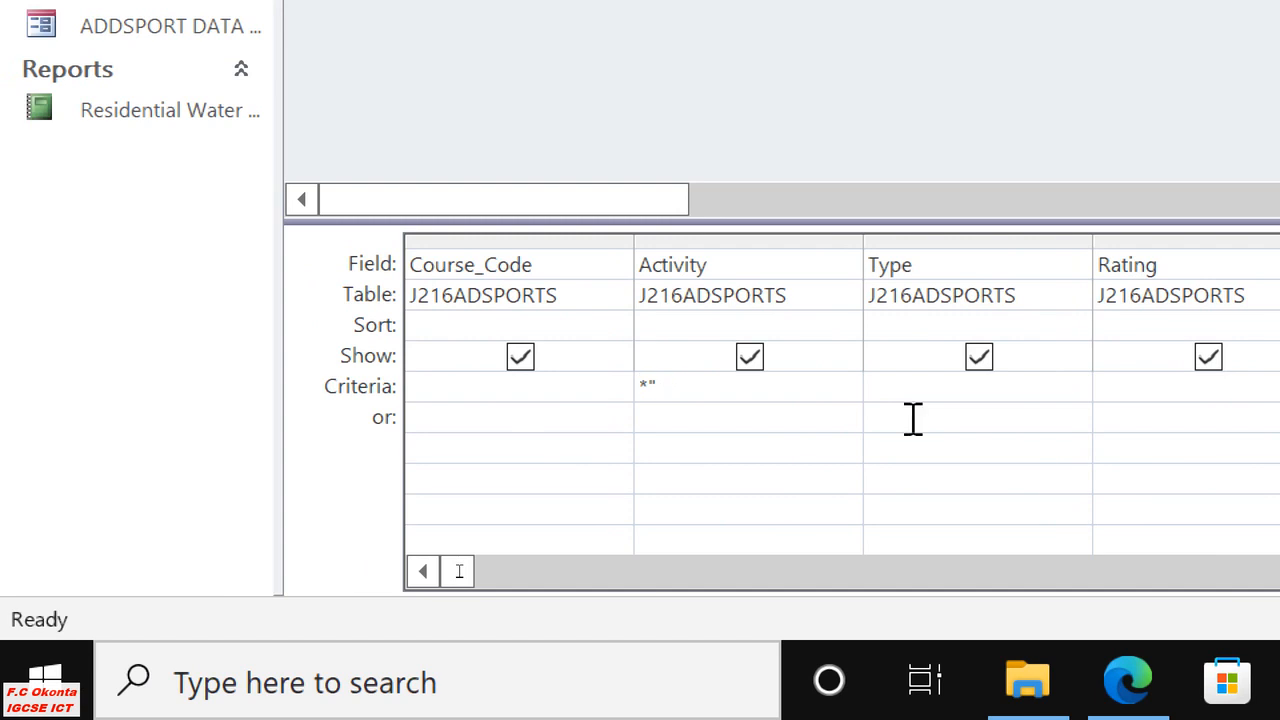
# Re-enter the Activity field's criterion as *Ski* or *Snow*.
pyautogui.write('*')
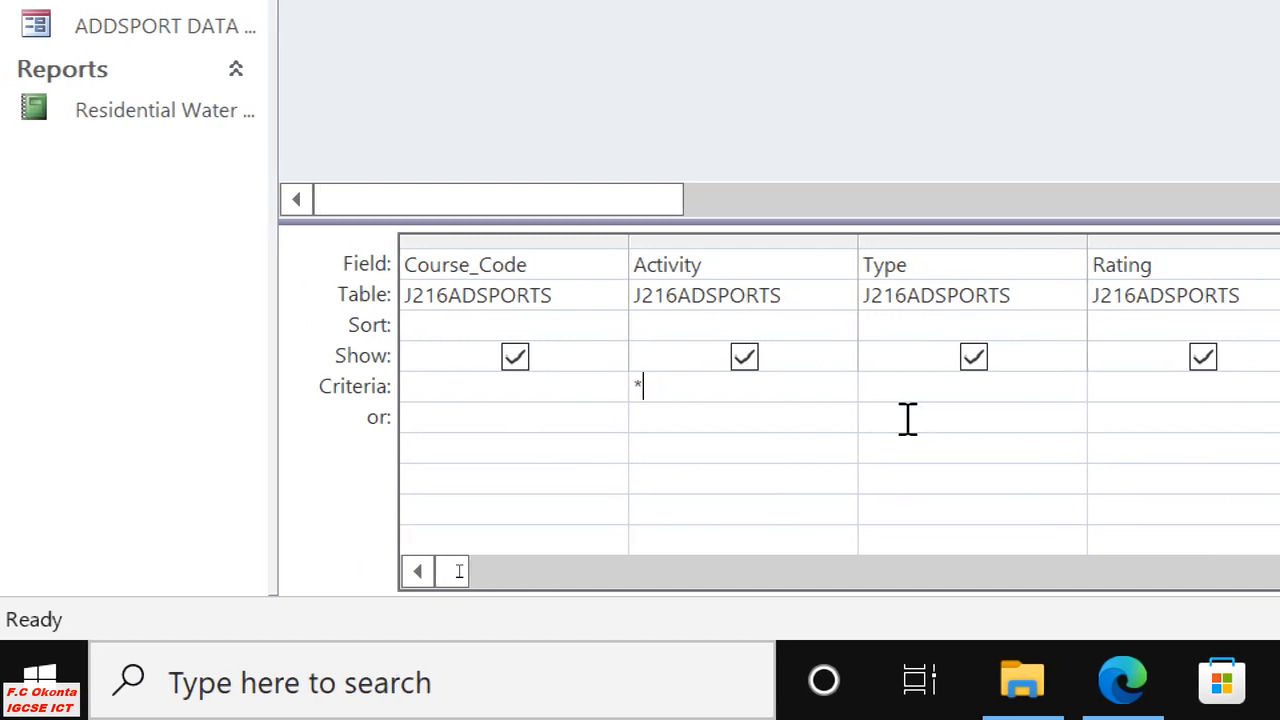
pyautogui.write('Ski')
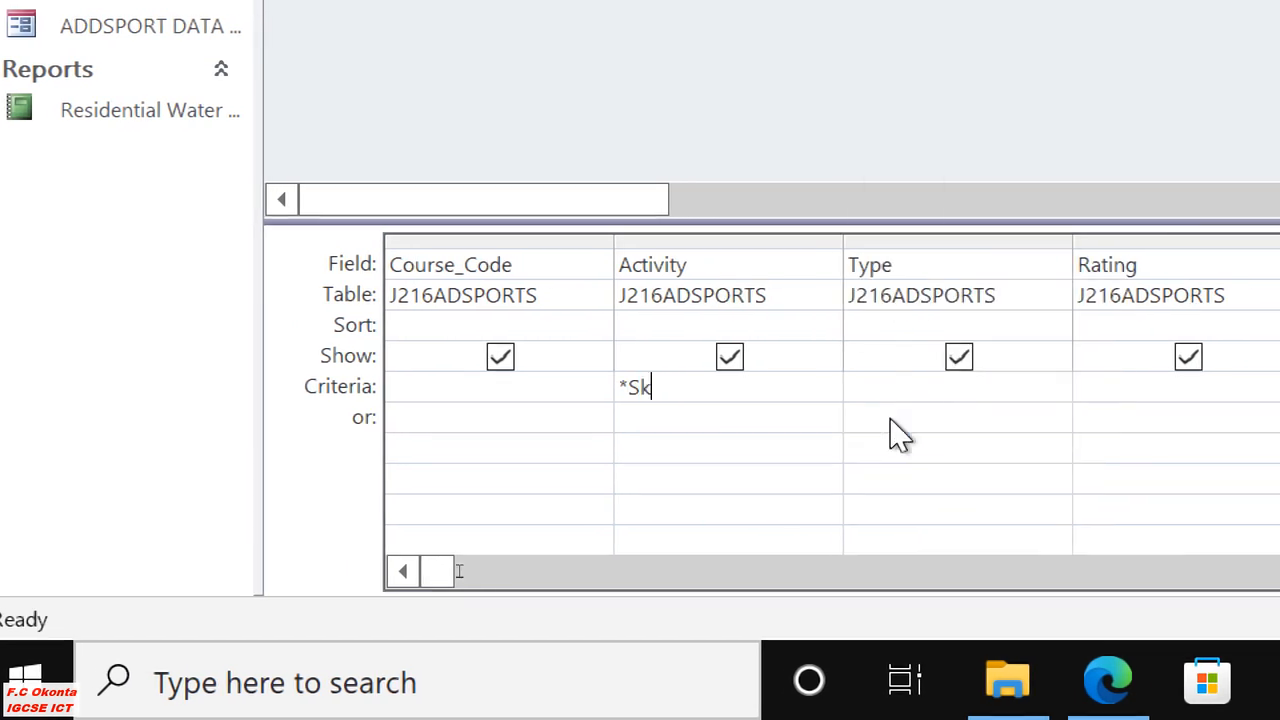
pyautogui.write('* or ')
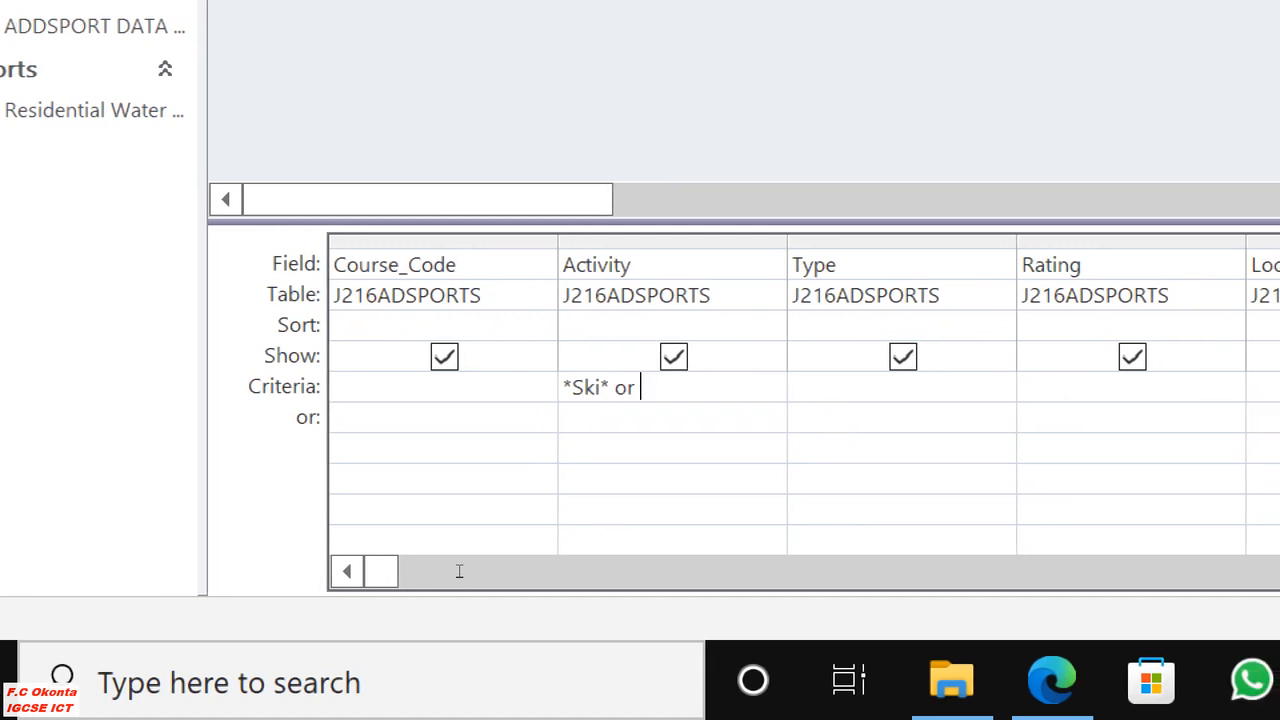
pyautogui.write('Snow')
pyautogui.press('BackSpace')
pyautogui.press('BackSpace')
pyautogui.press('BackSpace')
pyautogui.press('BackSpace')
pyautogui.write('*N')
pyautogui.press('BackSpace')
pyautogui.write('Snow')
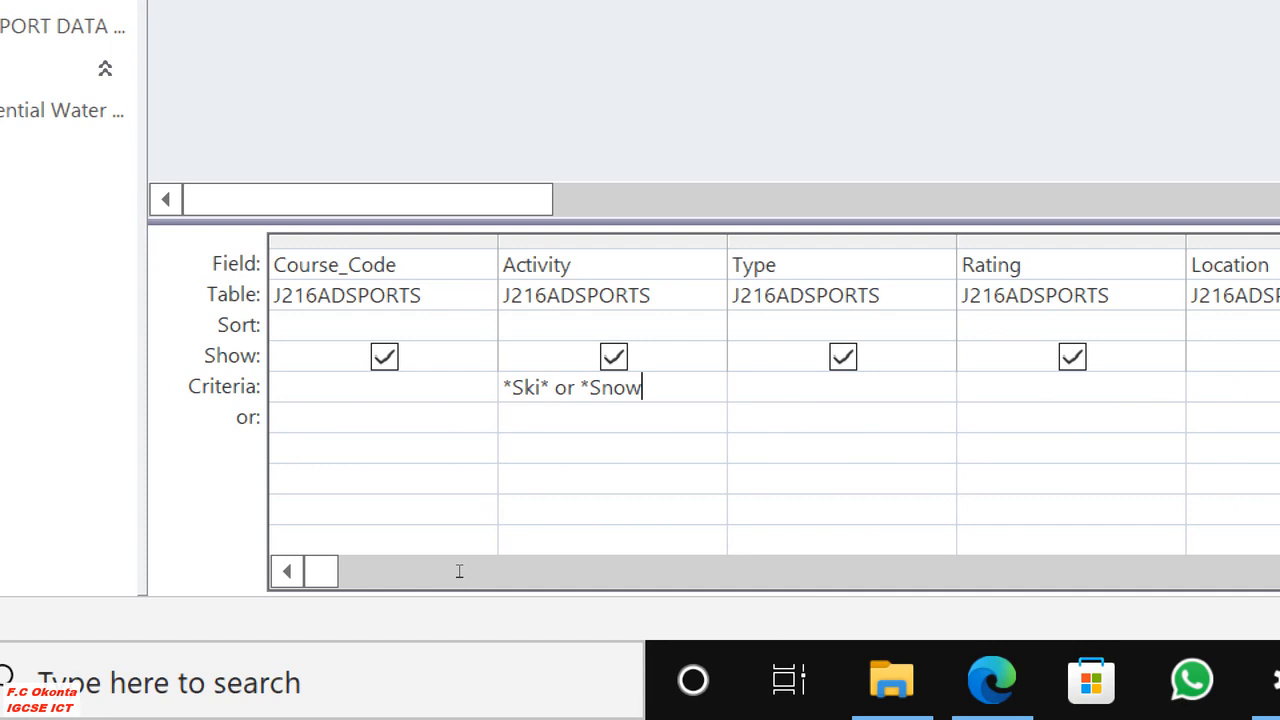
pyautogui.write('*')
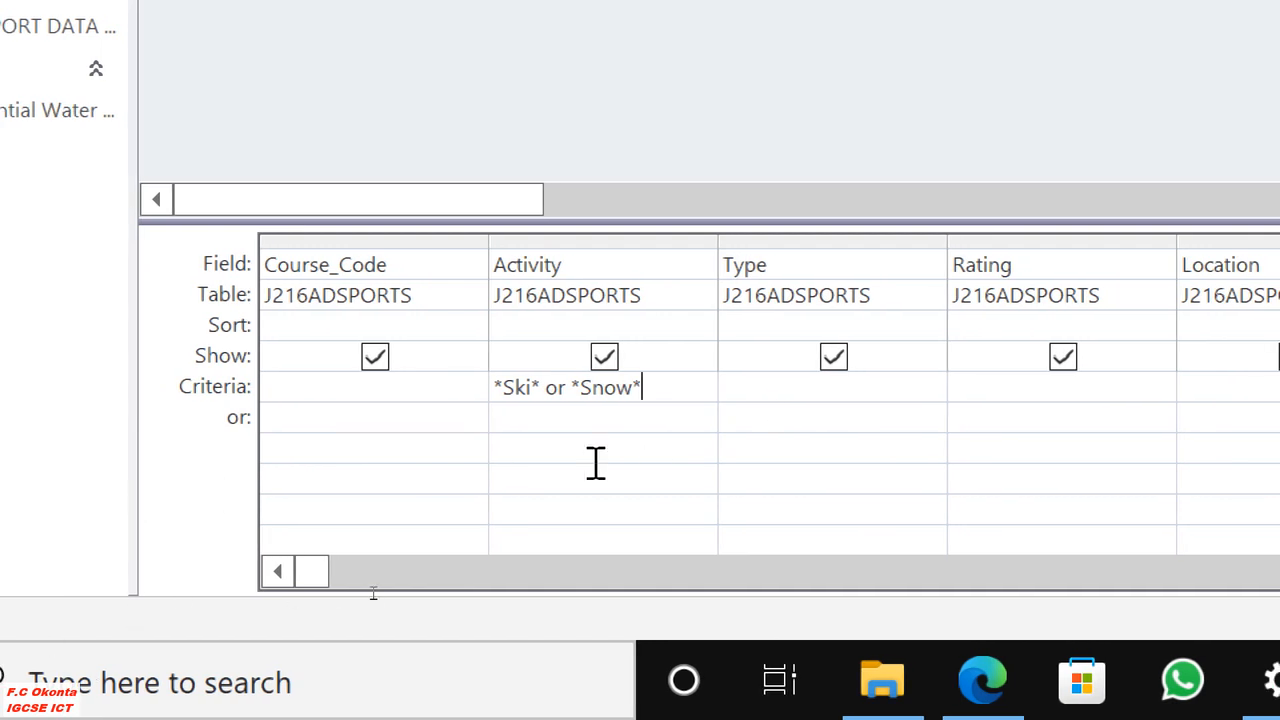
pyautogui.click(590, 425)
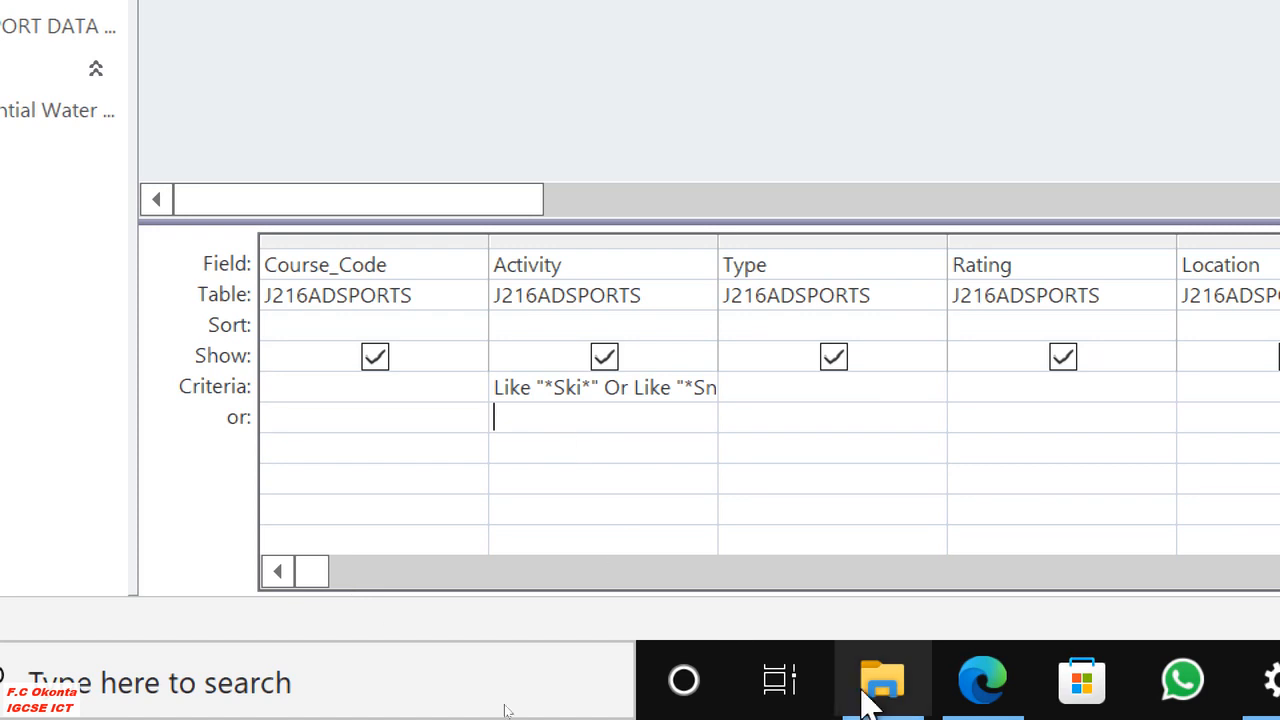
# Check question 26 in Edge and set the Location field's criterion in the Access query to France.
pyautogui.click(974, 690)
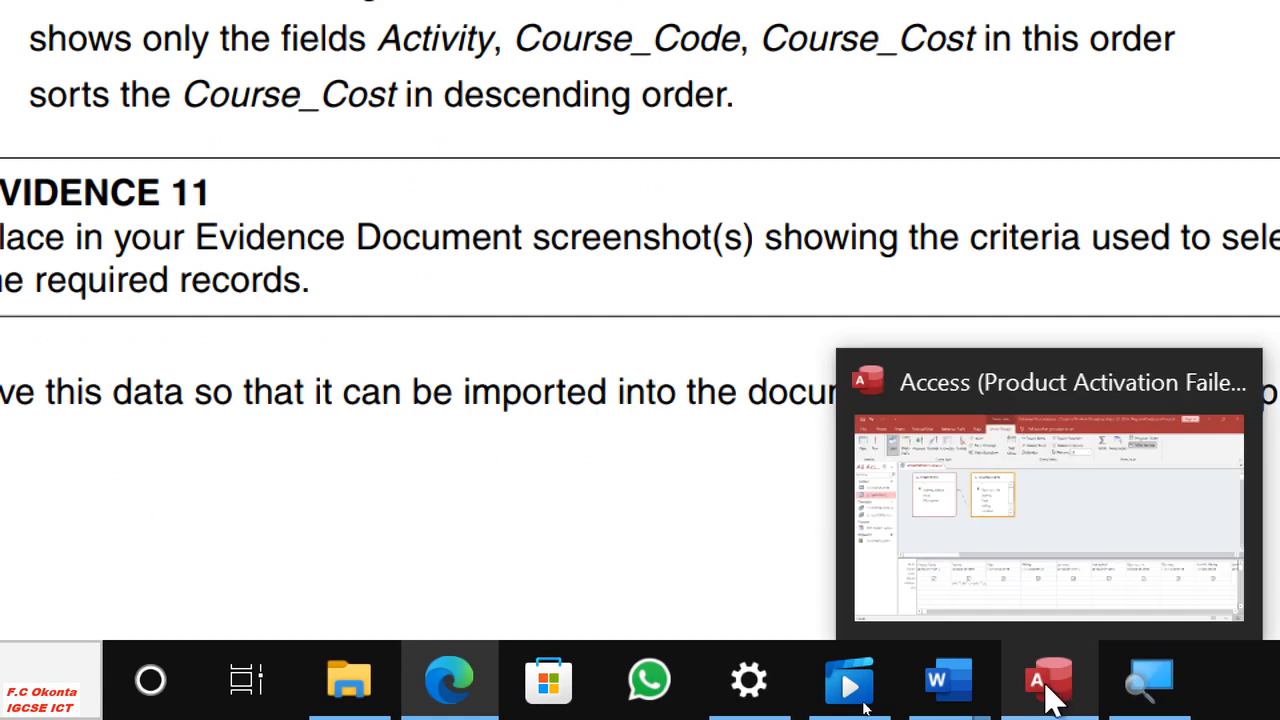
pyautogui.click(1048, 698)
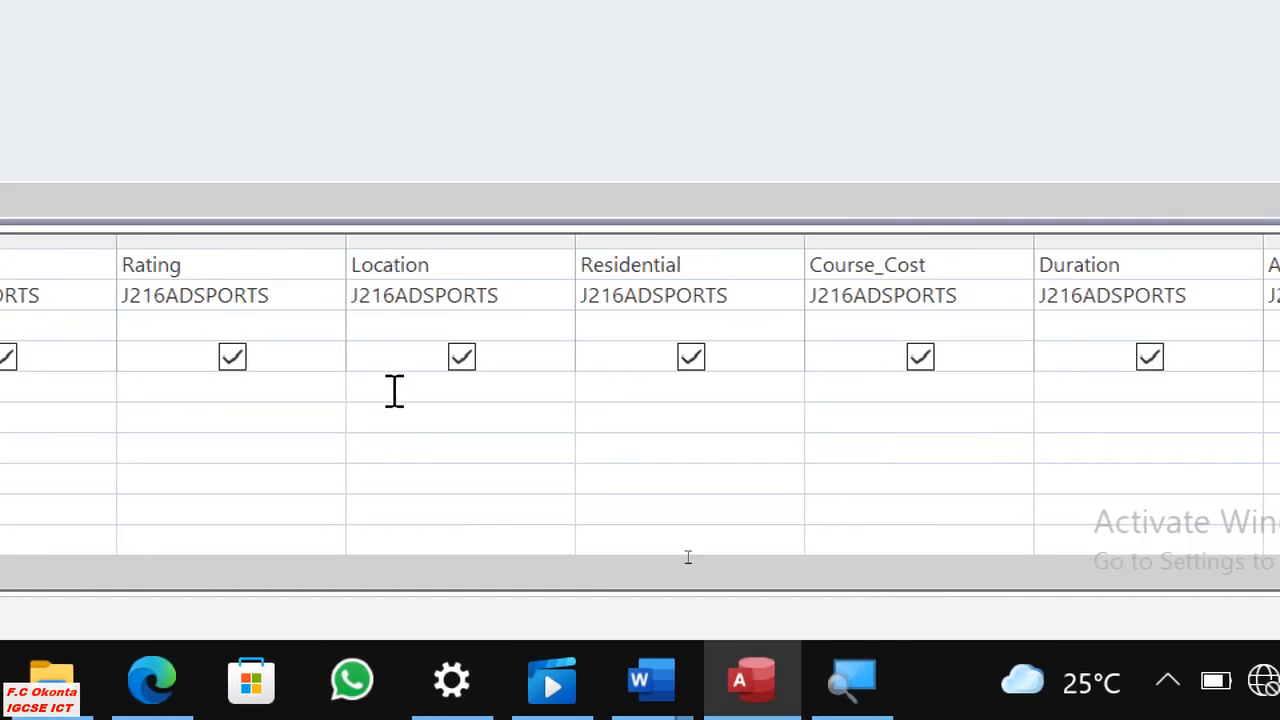
pyautogui.click(403, 385)
pyautogui.write('Fran')
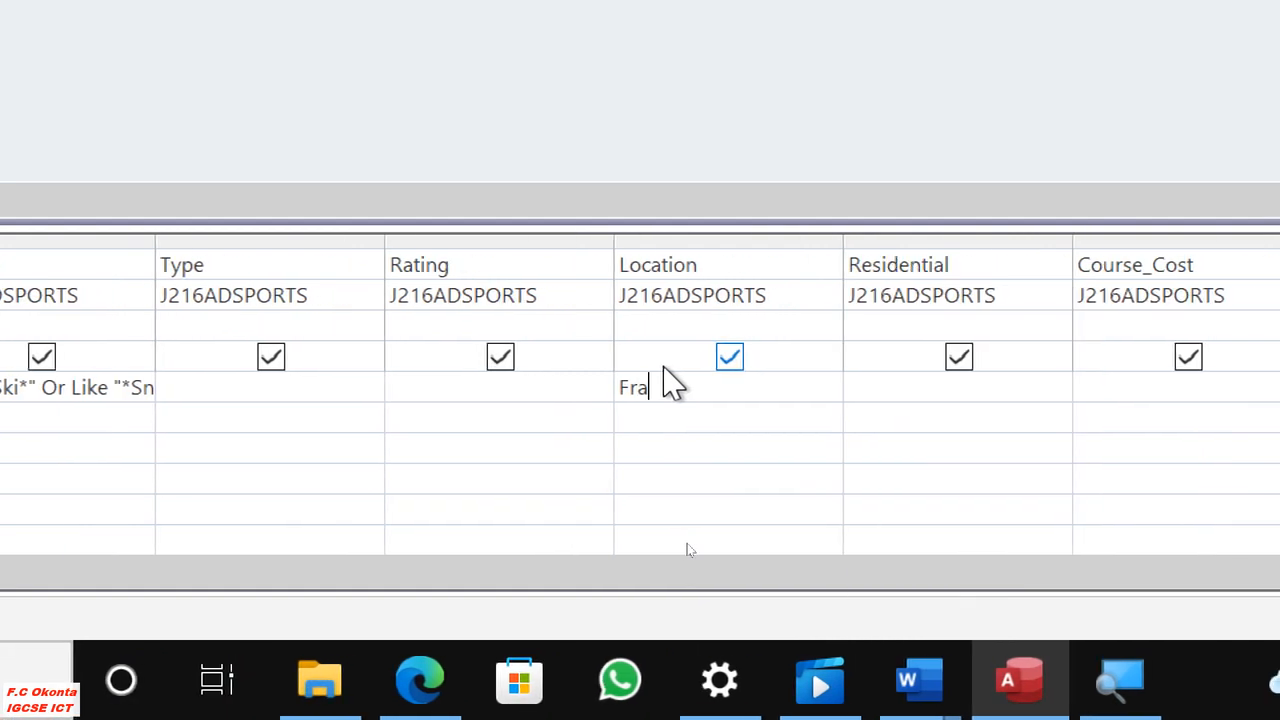
pyautogui.write('ce')
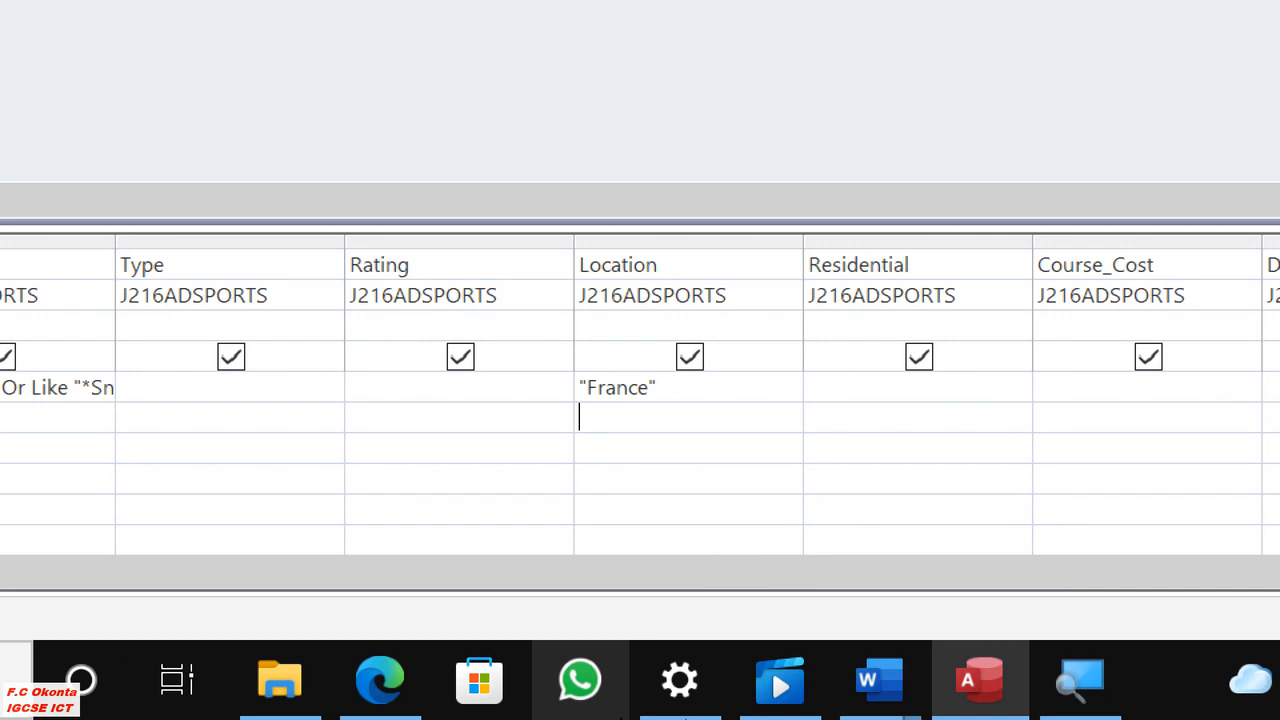
# Recheck question 26 in Edge and set the Activity_Rating field's criterion in the Access query to =5.
pyautogui.click(371, 684)
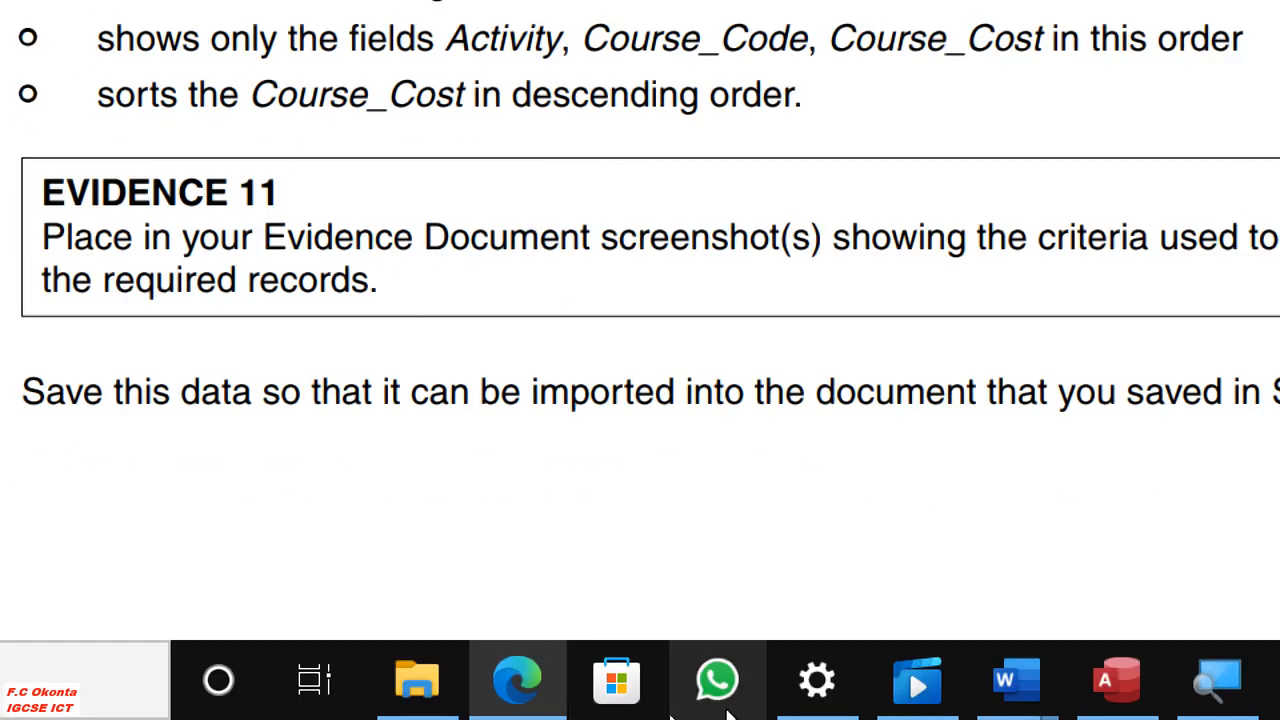
pyautogui.click(1105, 688)
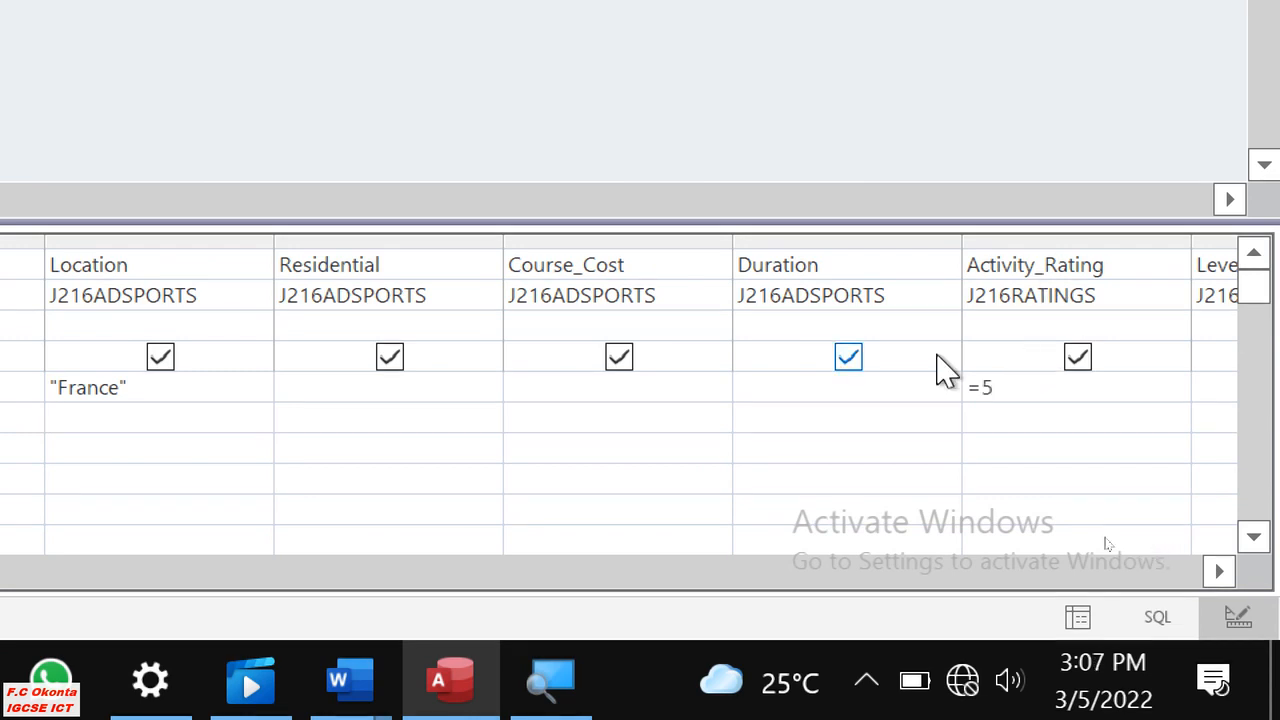
pyautogui.click(795, 435)
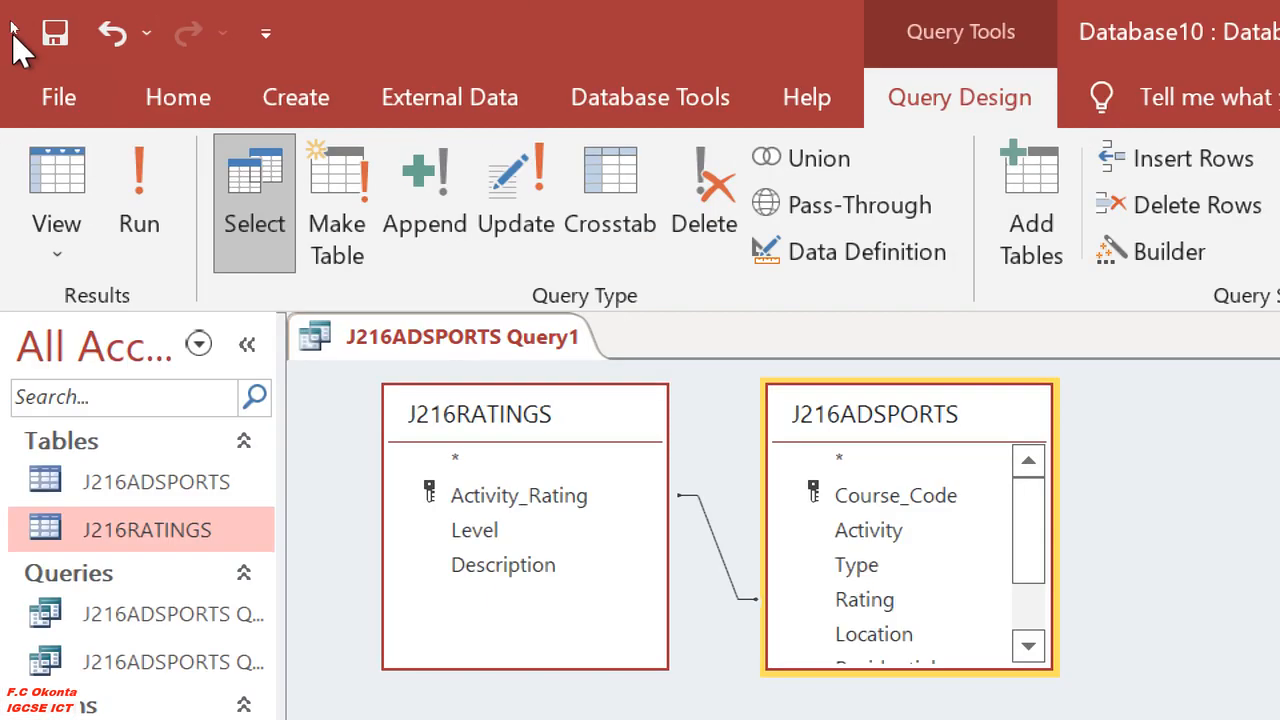
# Run the query, compare its records with question 26 in Edge, and reopen the query in Design View.
pyautogui.click(155, 172)
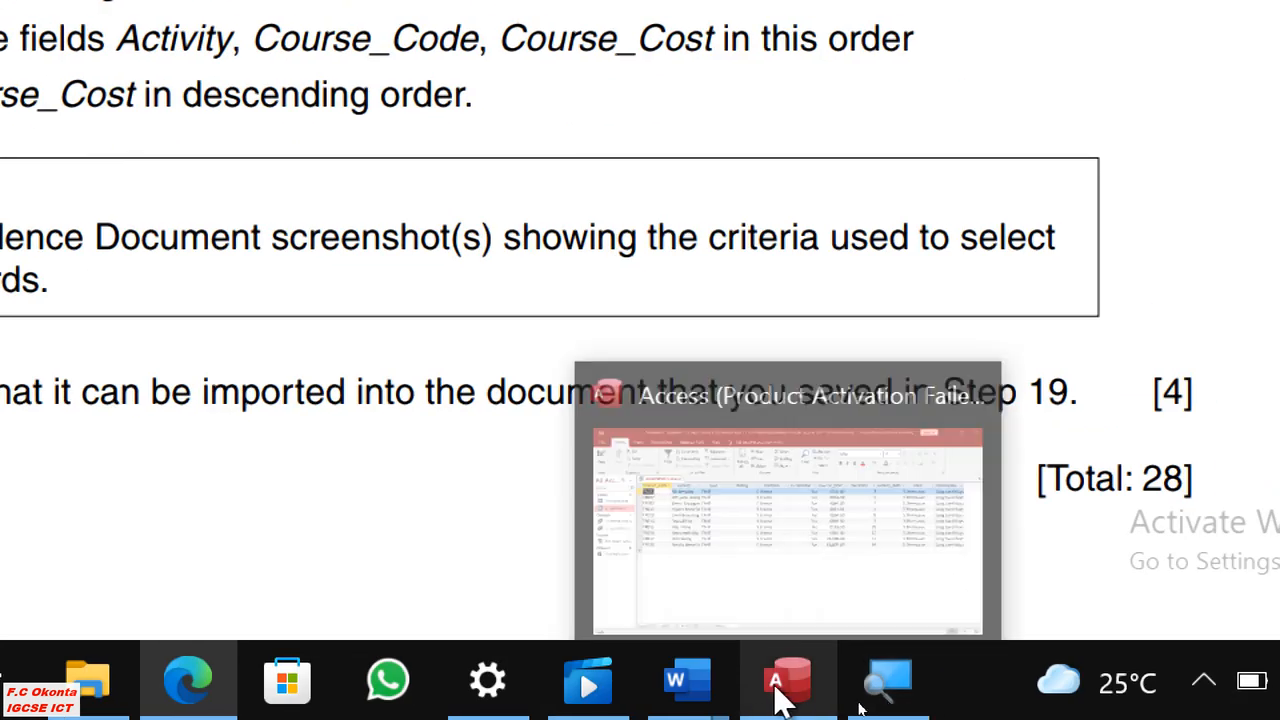
pyautogui.click(780, 692)
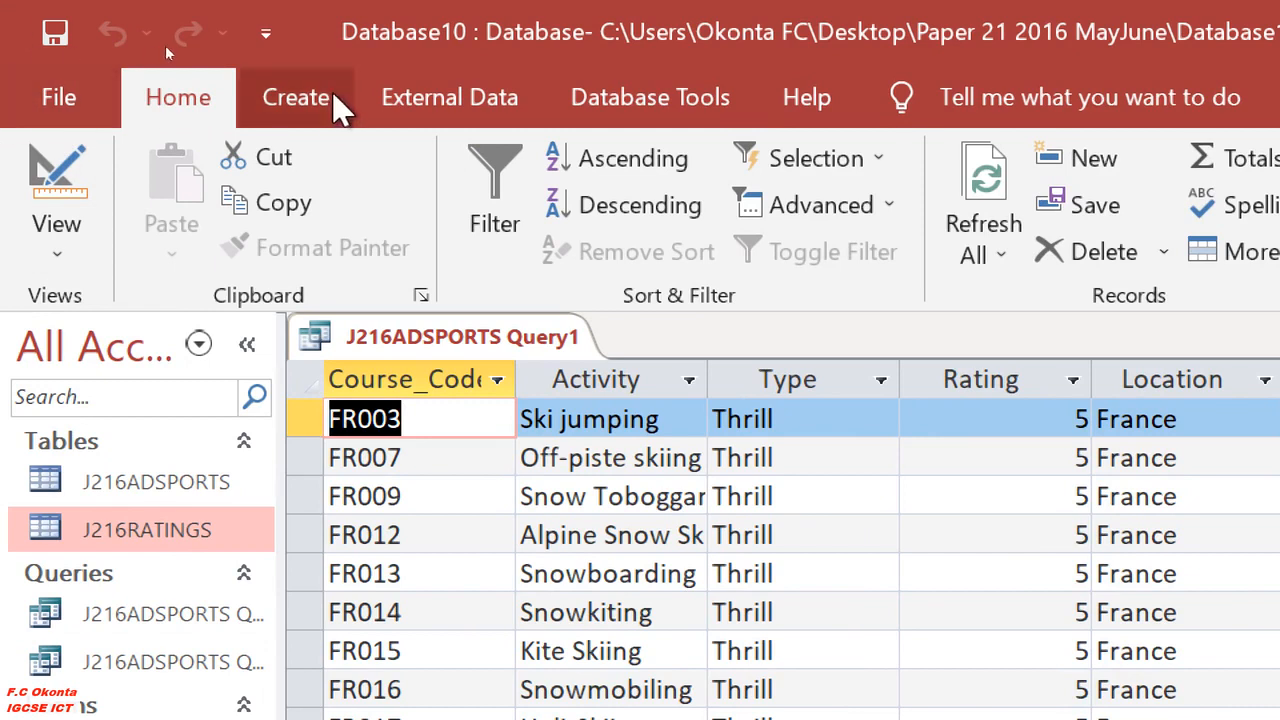
pyautogui.click(300, 97)
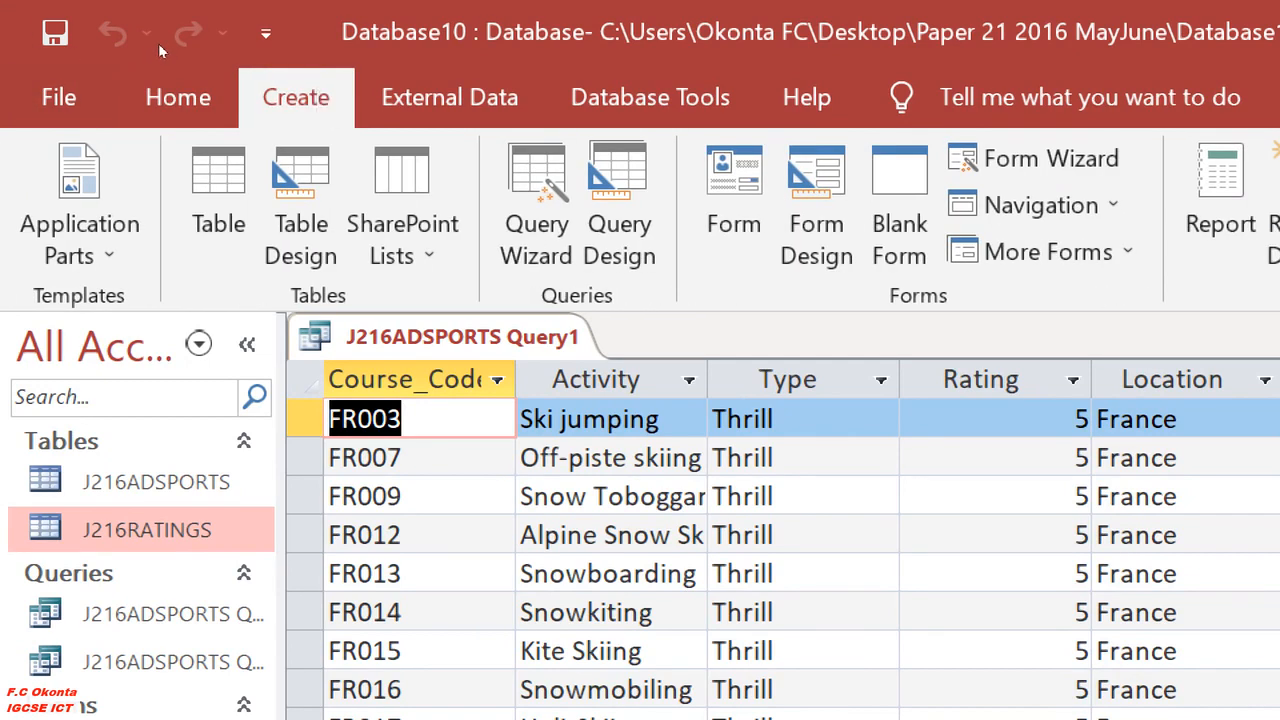
pyautogui.click(175, 100)
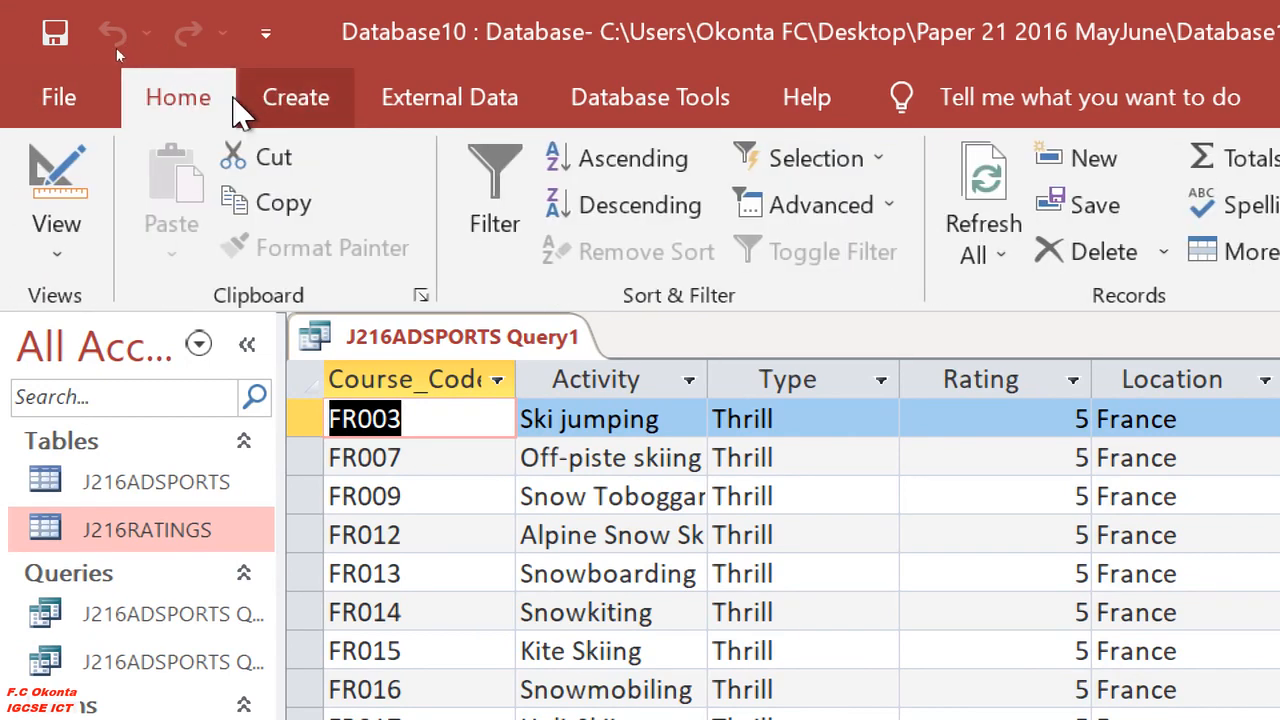
pyautogui.click(57, 258)
pyautogui.click(200, 522)
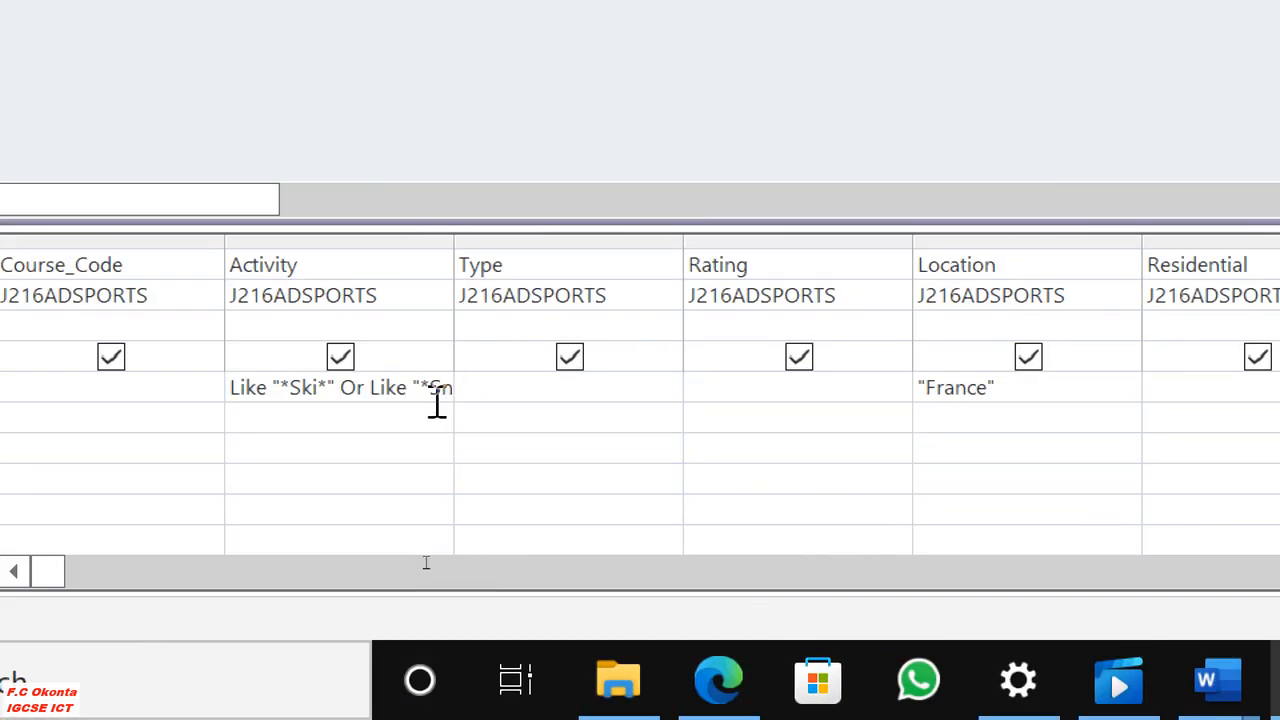
# Check the required fields in Edge and hide Type, Rating, Location, Residential, Duration and Activity_Rating from the Access query's output.
pyautogui.click(722, 682)
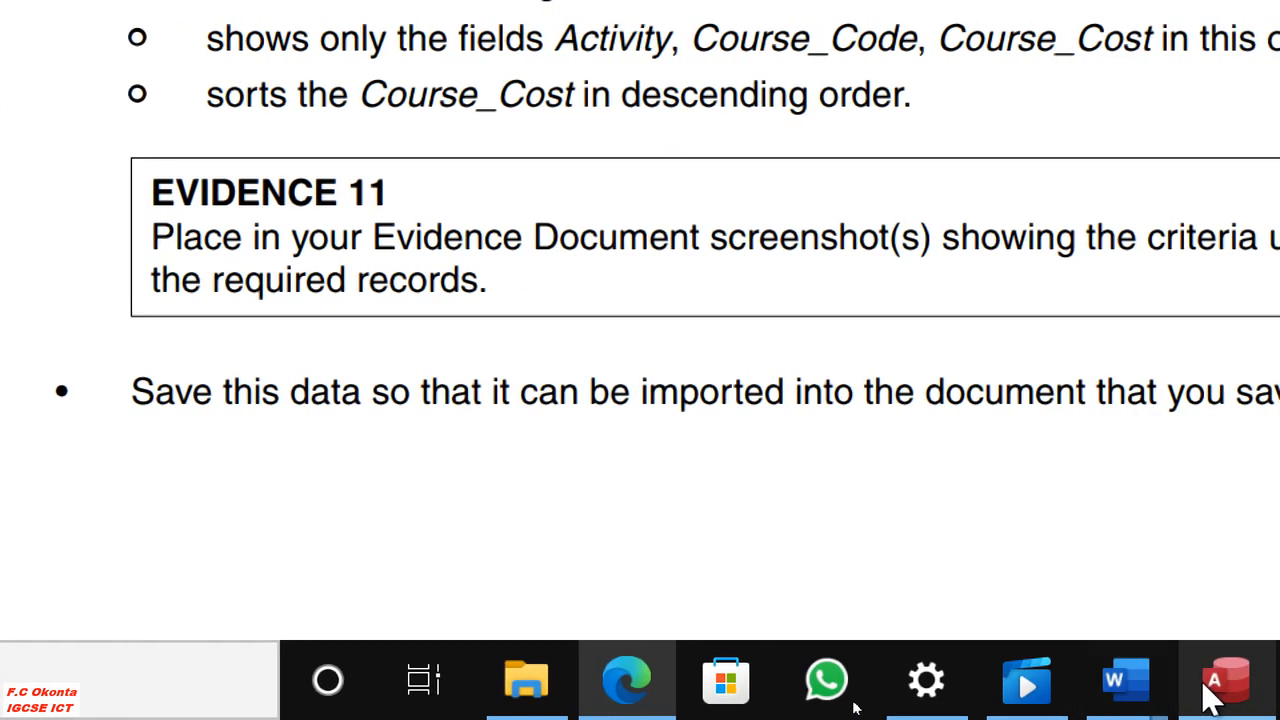
pyautogui.click(1212, 684)
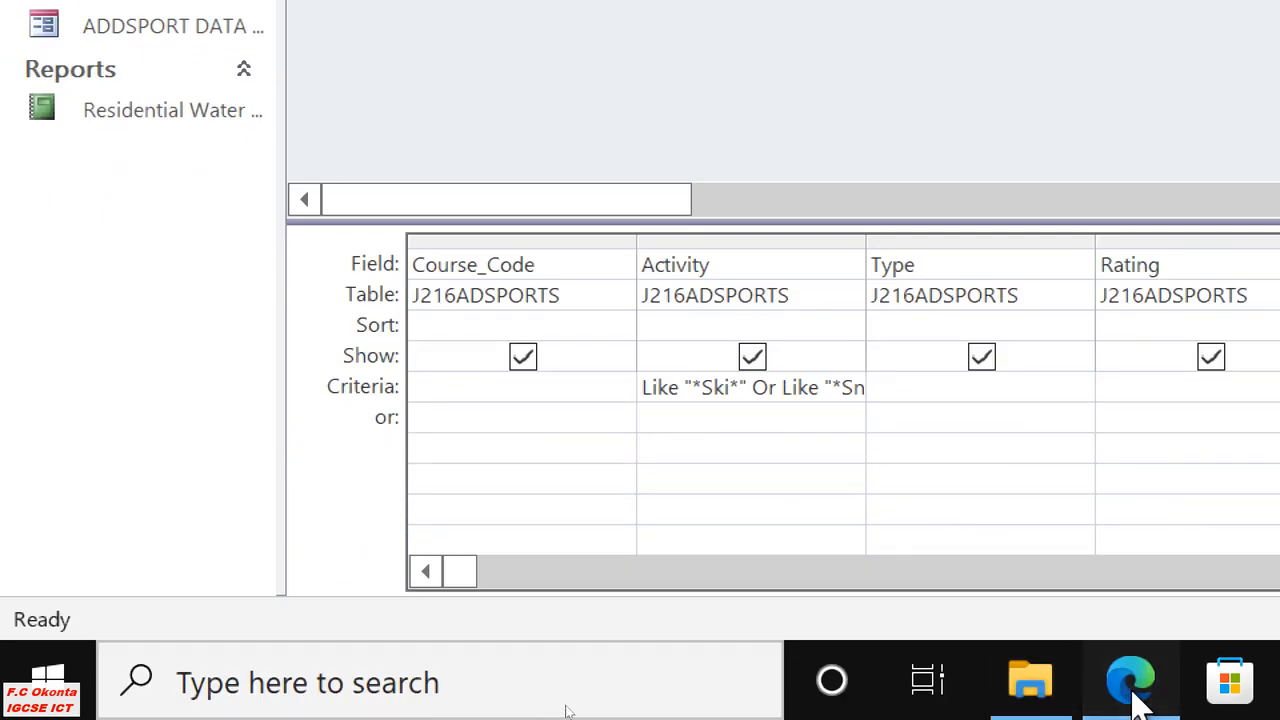
pyautogui.click(1135, 690)
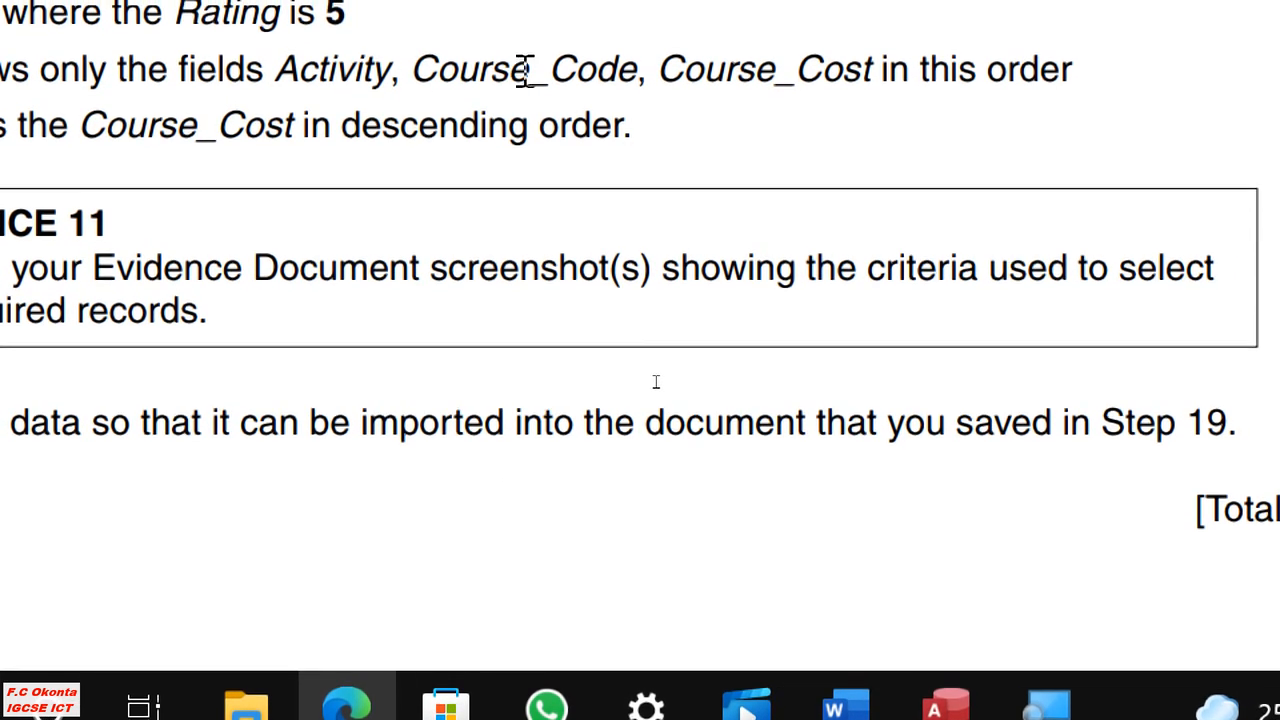
pyautogui.click(985, 668)
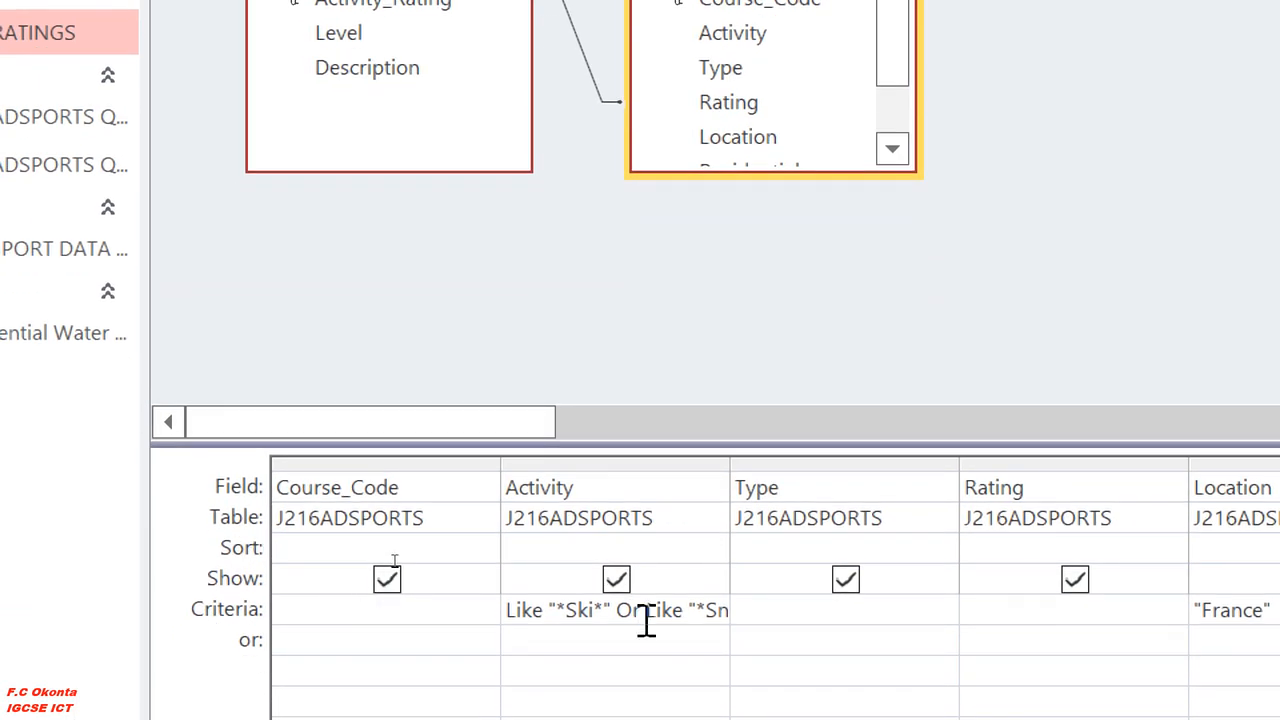
pyautogui.click(846, 579)
pyautogui.click(788, 583)
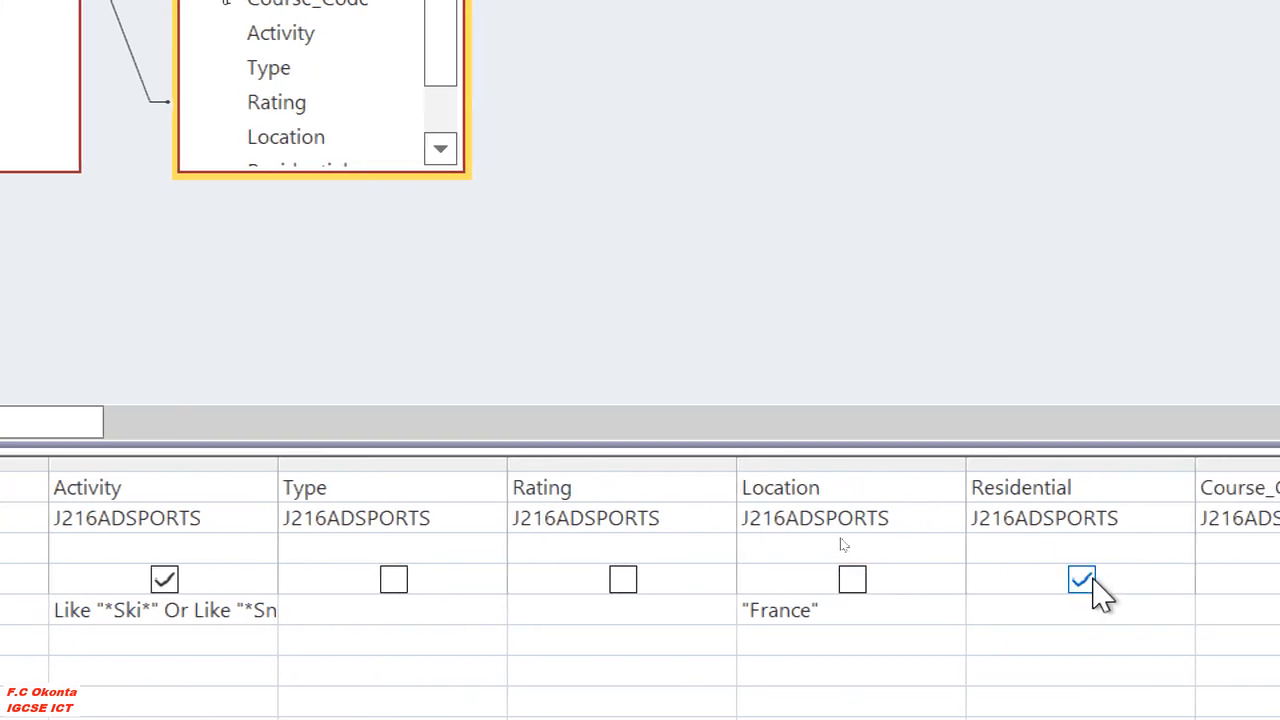
pyautogui.click(1083, 580)
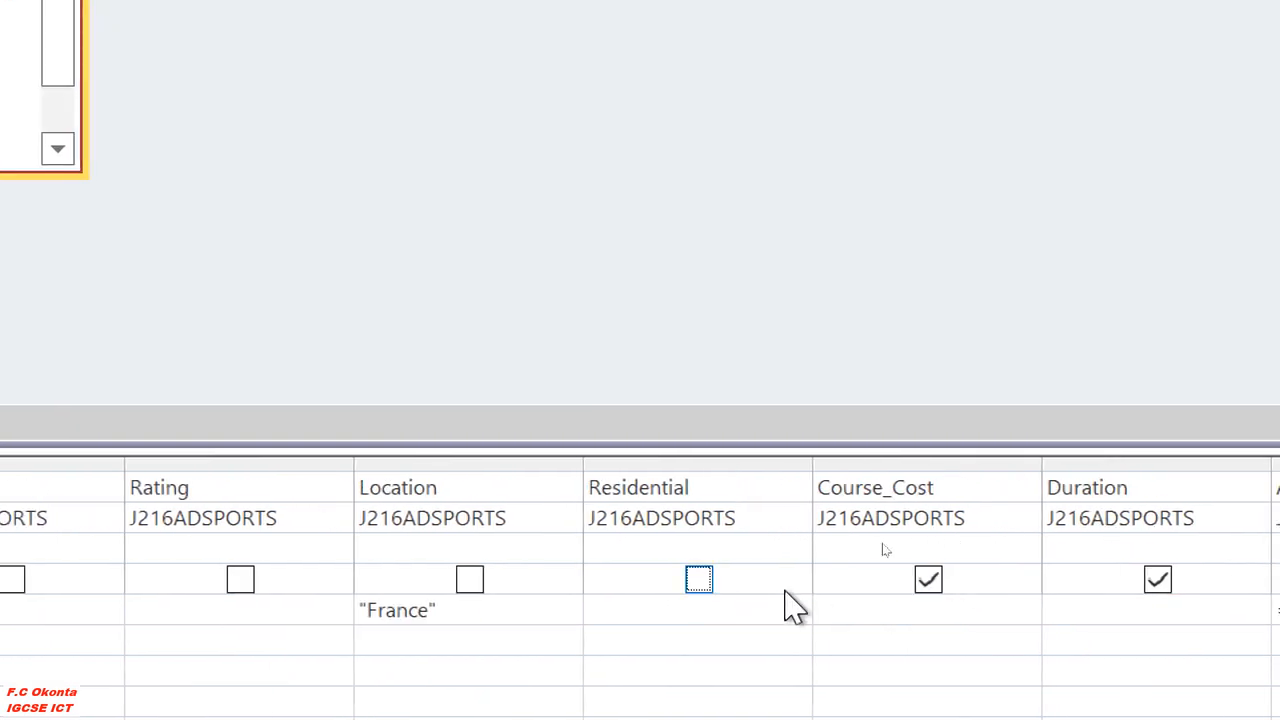
pyautogui.click(1158, 582)
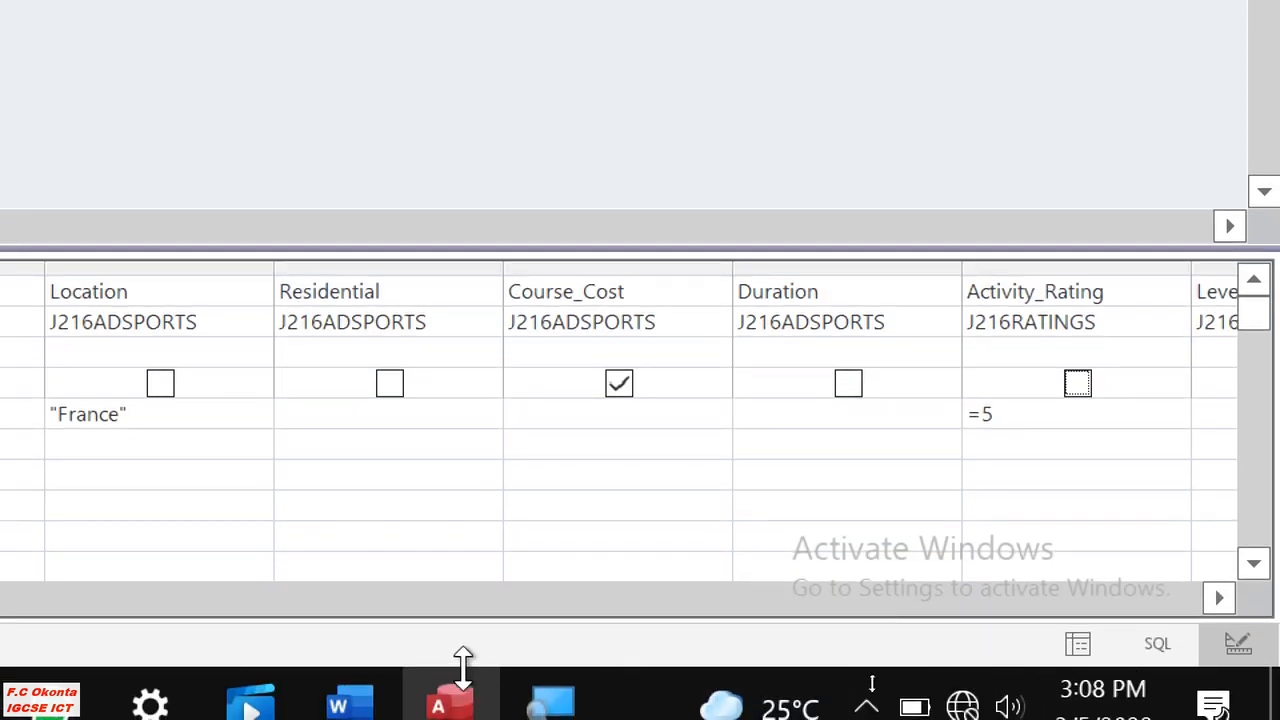
# Hide the Level and Description fields from the query's output.
pyautogui.click(1219, 598)
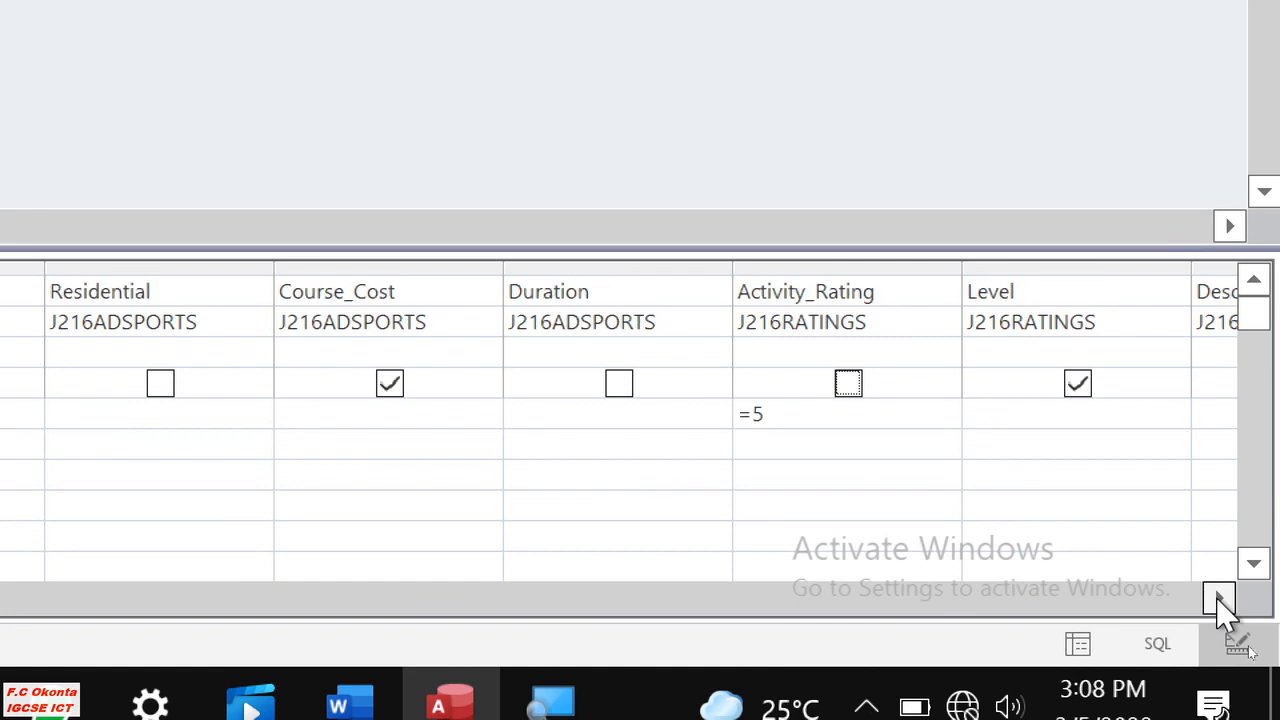
pyautogui.click(1219, 598)
pyautogui.click(1219, 598)
pyautogui.click(619, 385)
pyautogui.click(852, 386)
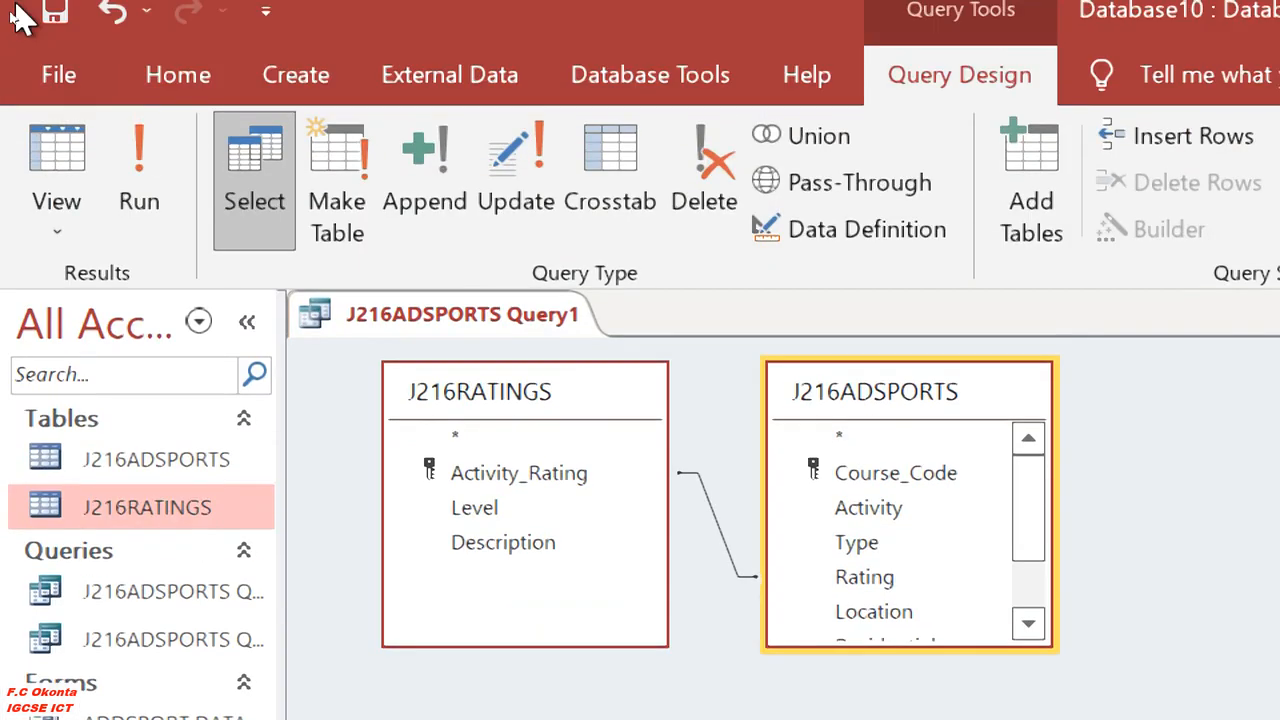
# Run the query to review its remaining output fields and reopen it in Design View.
pyautogui.click(139, 160)
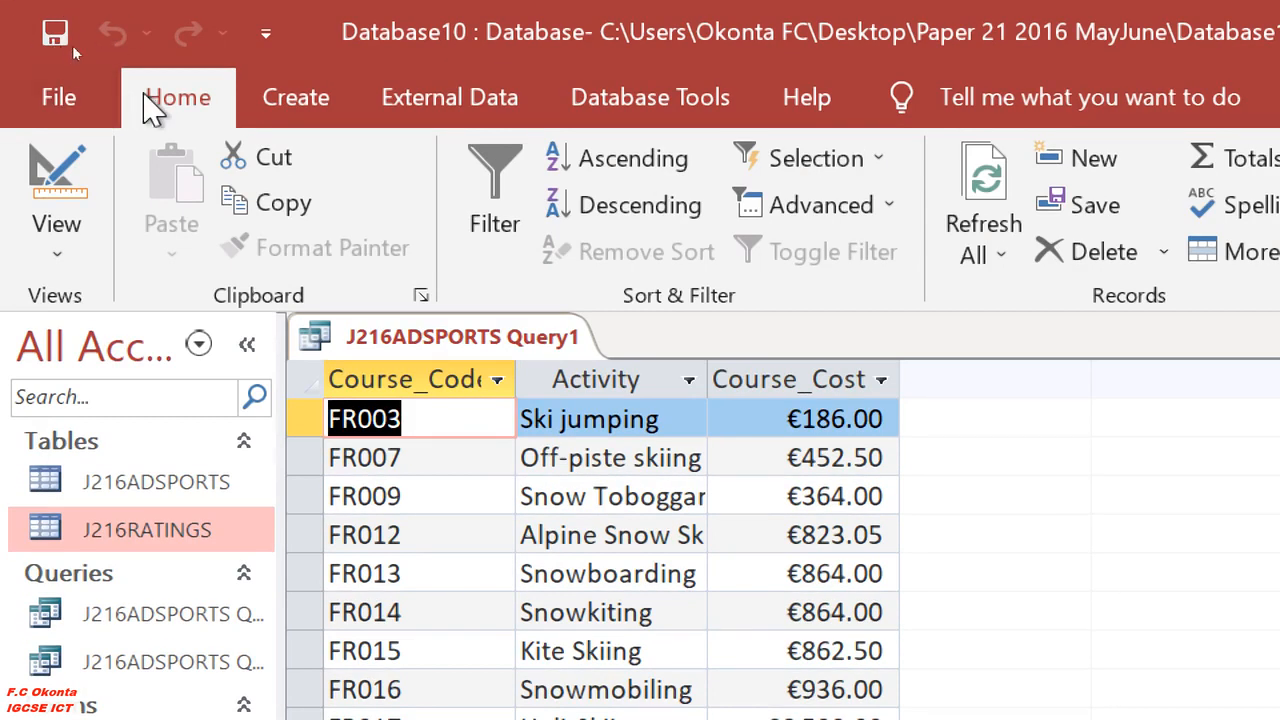
pyautogui.click(57, 240)
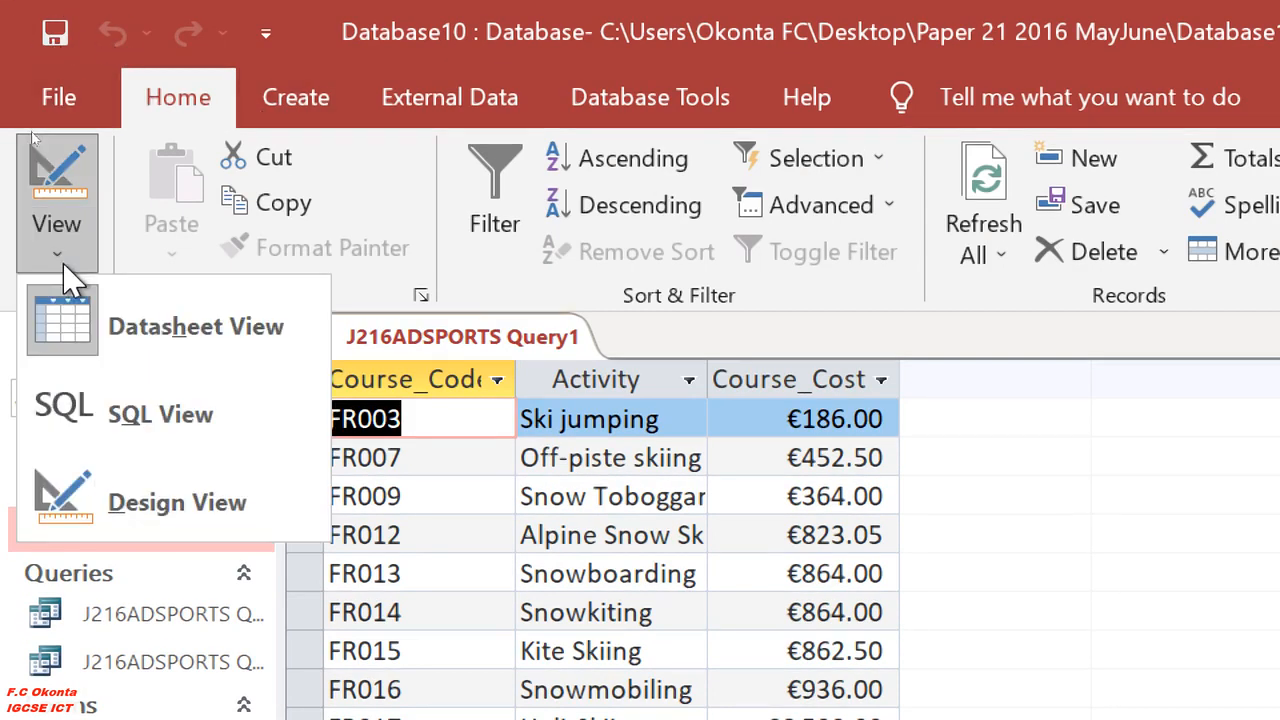
pyautogui.click(180, 497)
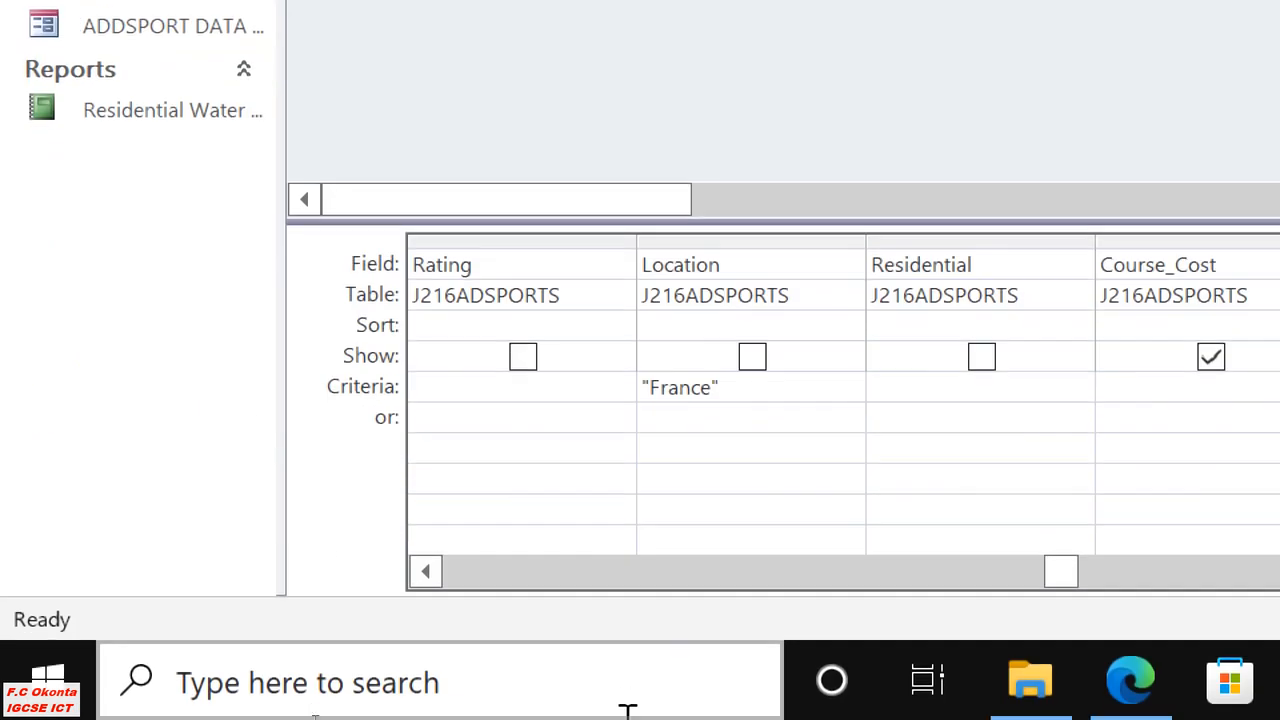
# Compare the field order and sorting required by question 26 in Edge with the query's design grid in Access.
pyautogui.click(1130, 682)
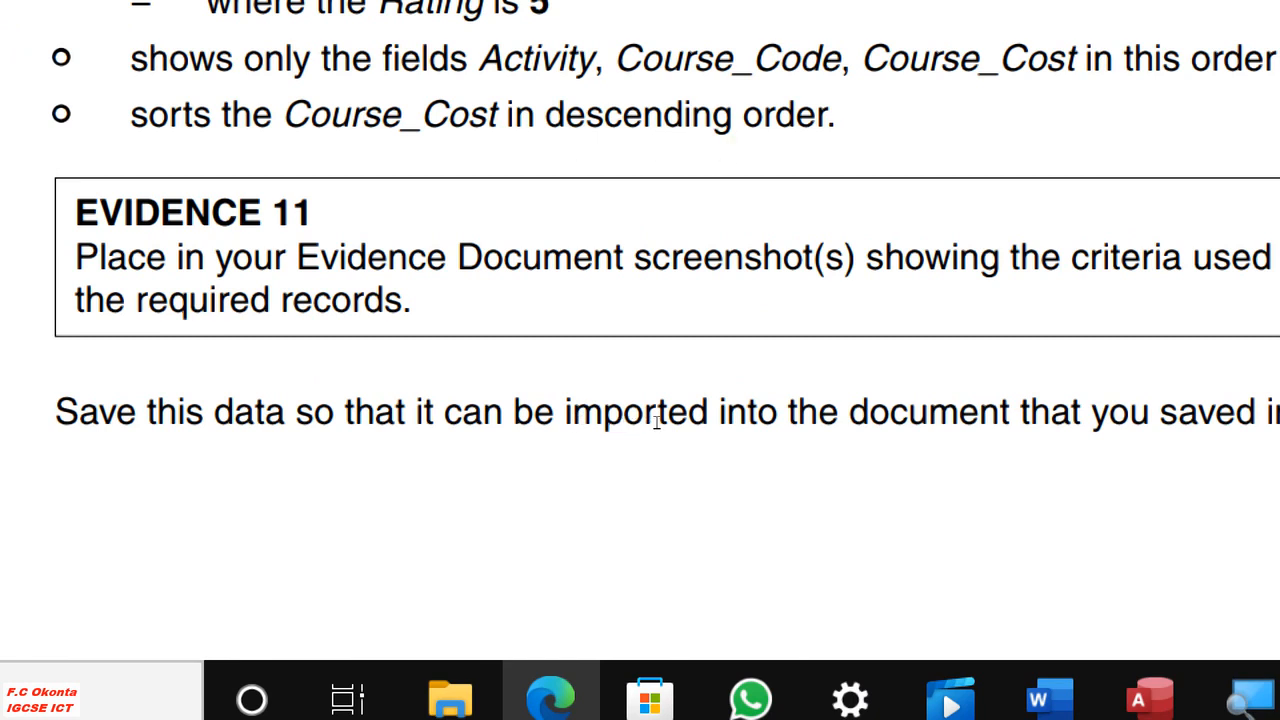
pyautogui.click(1150, 698)
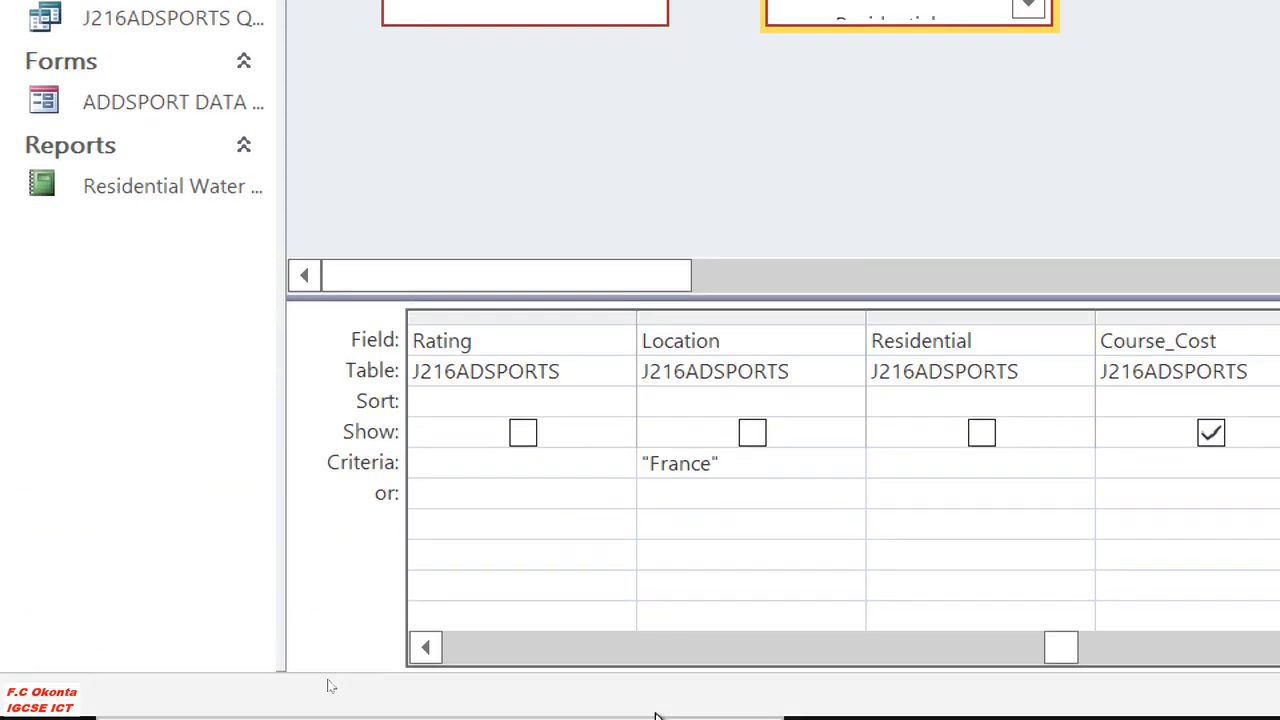
pyautogui.click(425, 712)
pyautogui.click(425, 712)
pyautogui.click(425, 633)
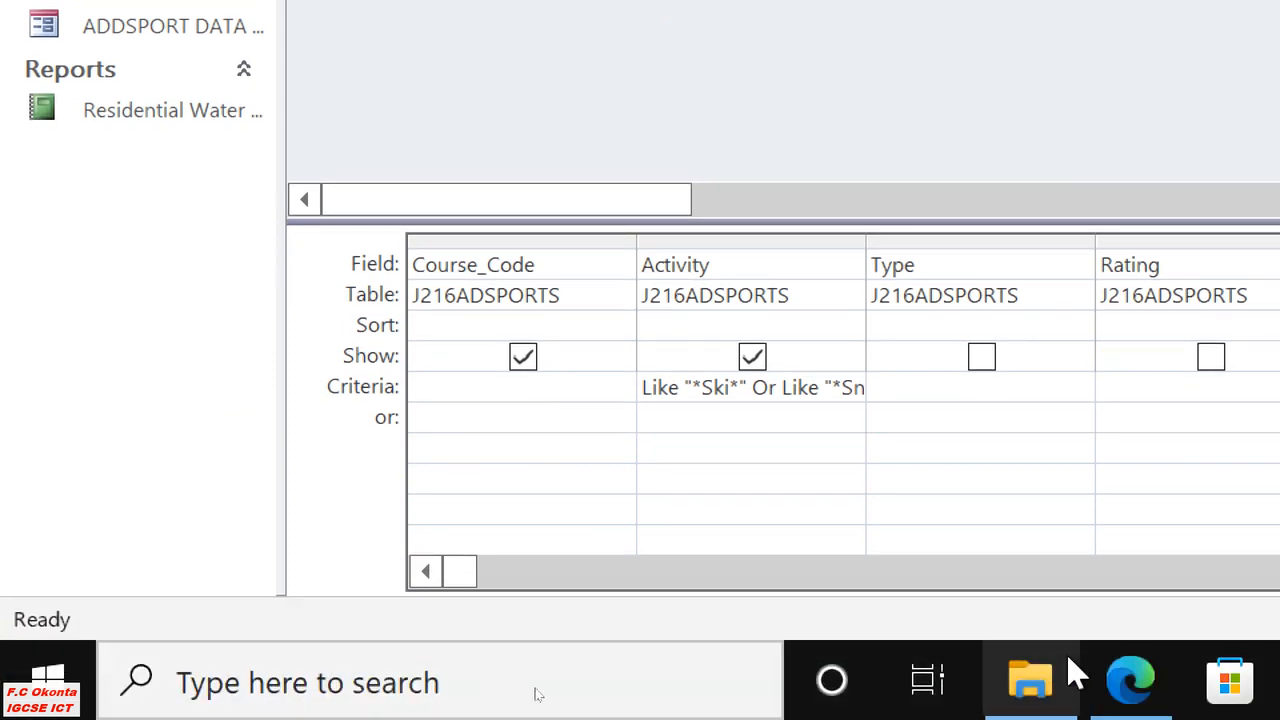
pyautogui.click(1135, 680)
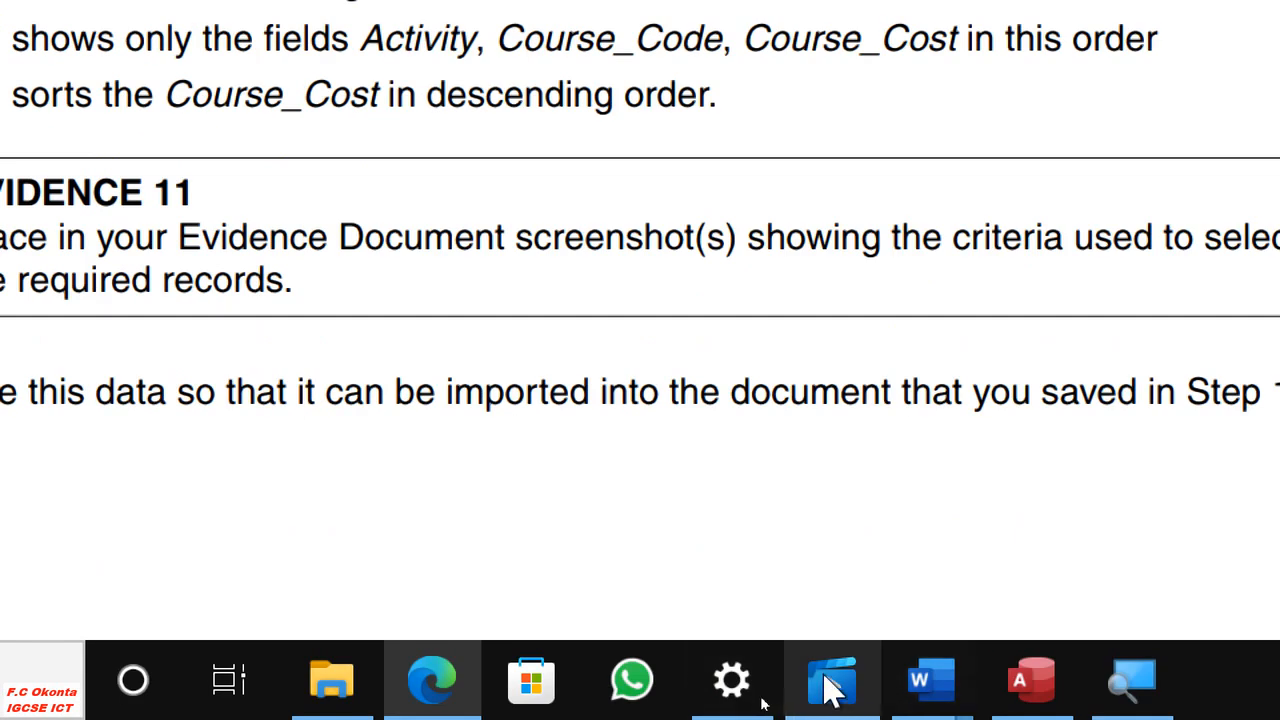
# Return to Access and sort the query's Course_Cost field in descending order.
pyautogui.click(1030, 684)
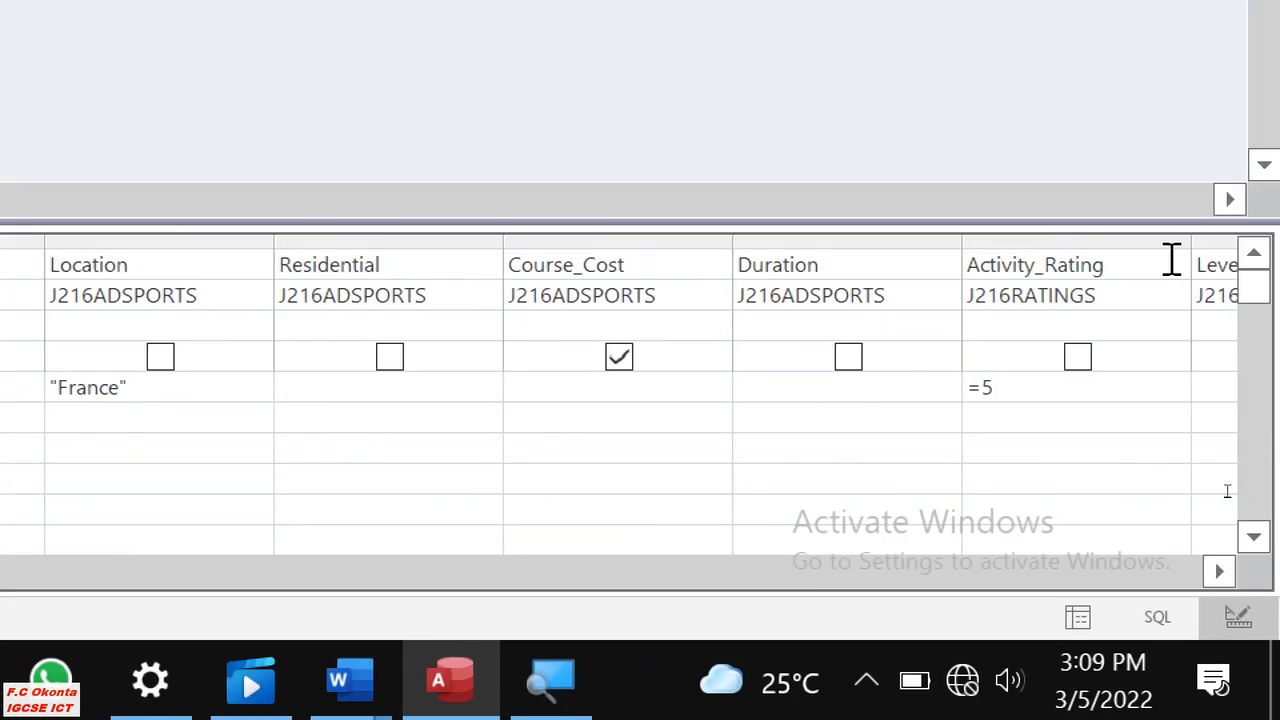
pyautogui.click(1219, 571)
pyautogui.click(1219, 571)
pyautogui.click(1219, 571)
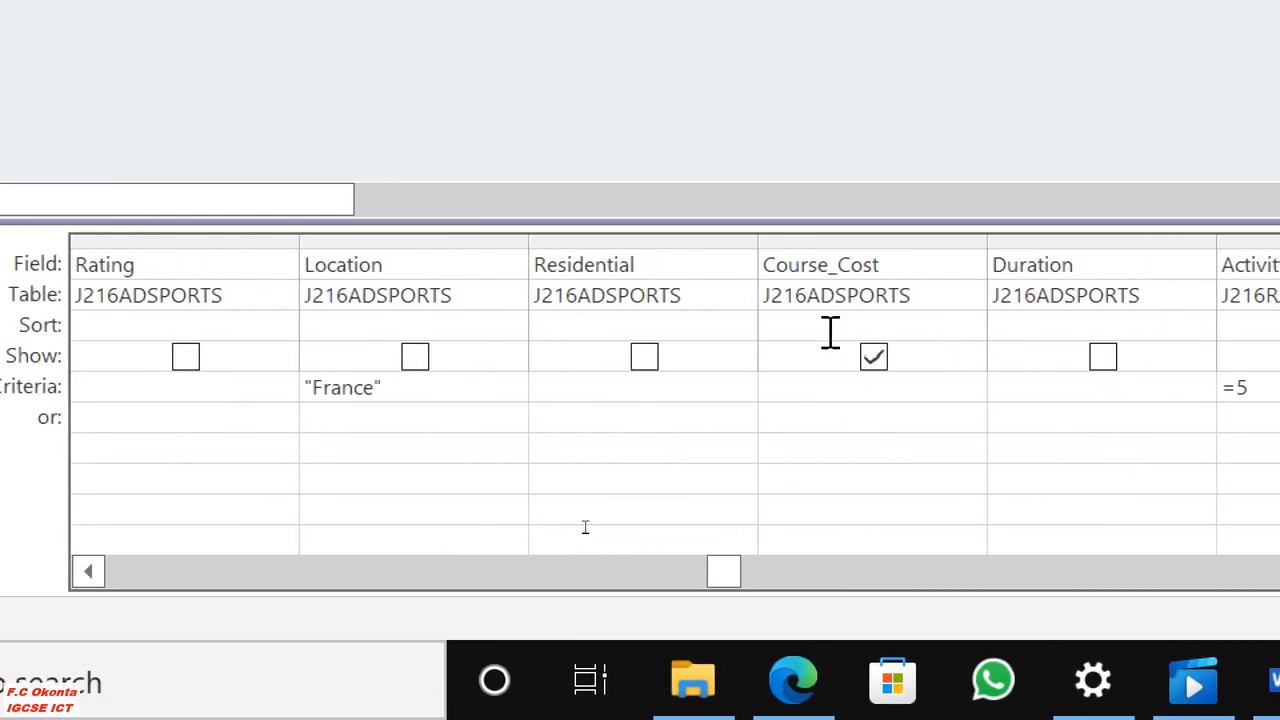
pyautogui.click(1068, 326)
pyautogui.click(968, 325)
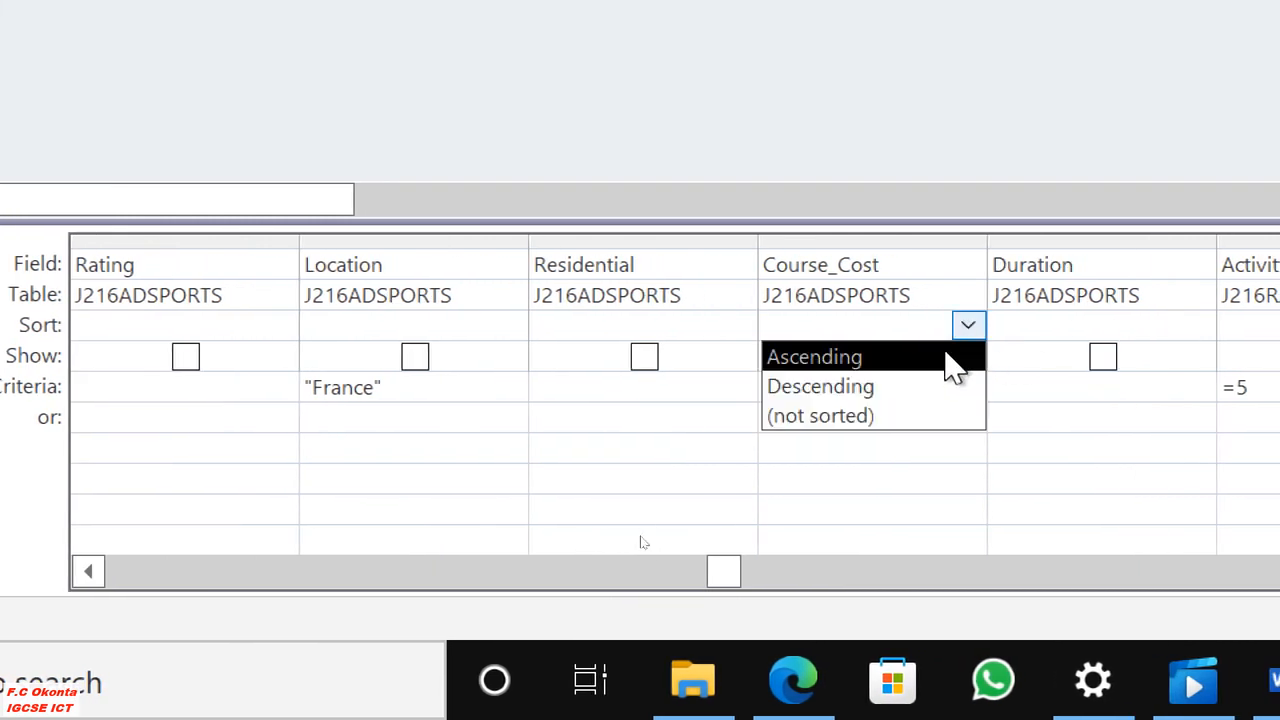
pyautogui.click(880, 392)
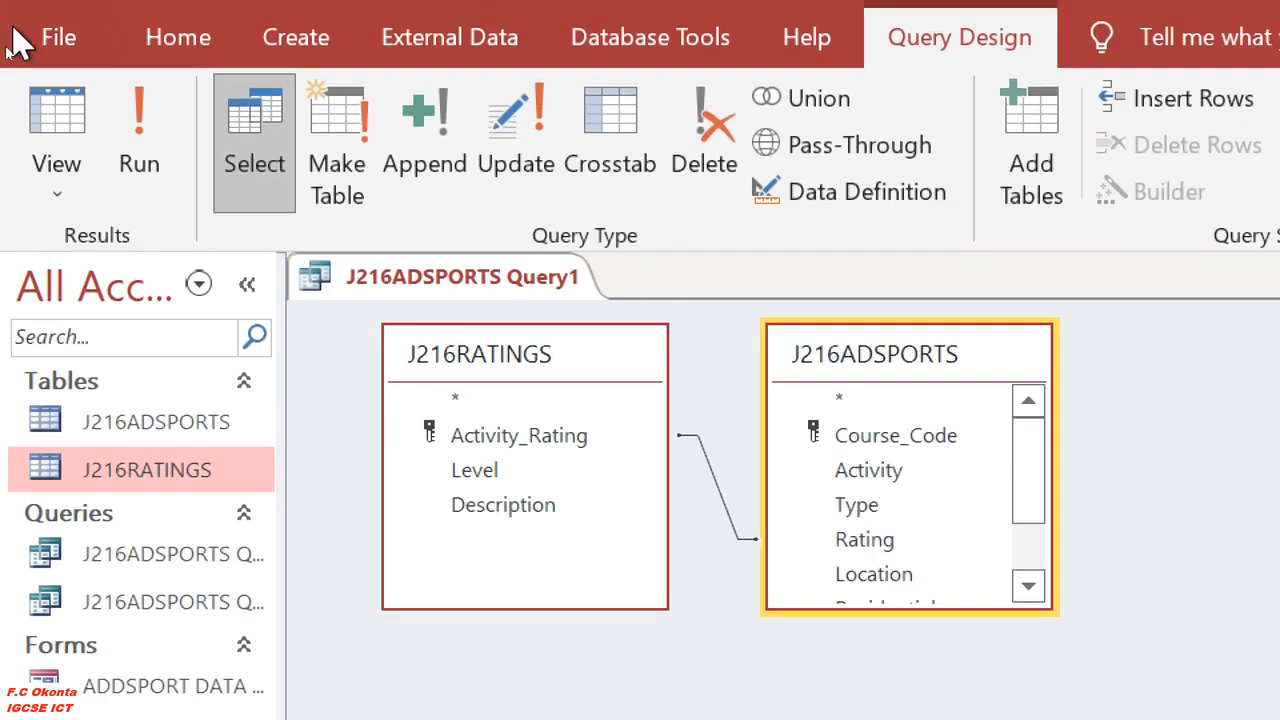
# Run the query, reset the Magnifier to 100% and minimize its window.
pyautogui.click(125, 140)
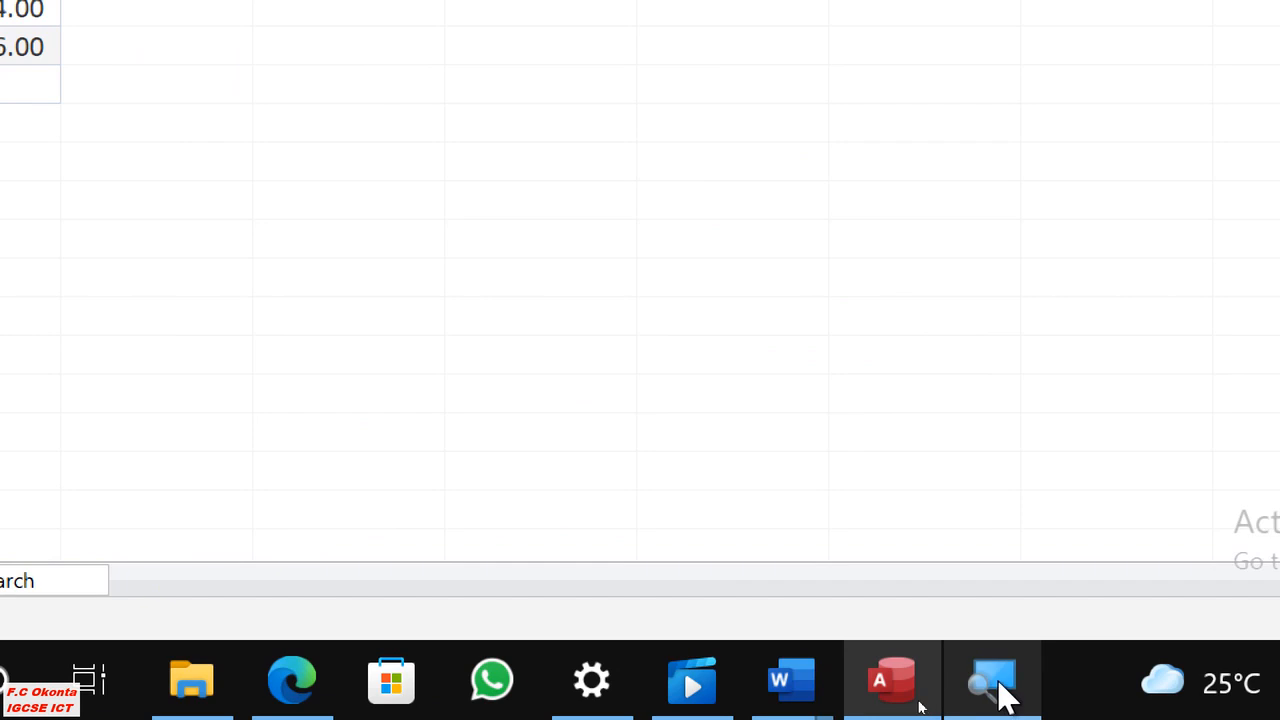
pyautogui.click(1006, 690)
pyautogui.click(180, 222)
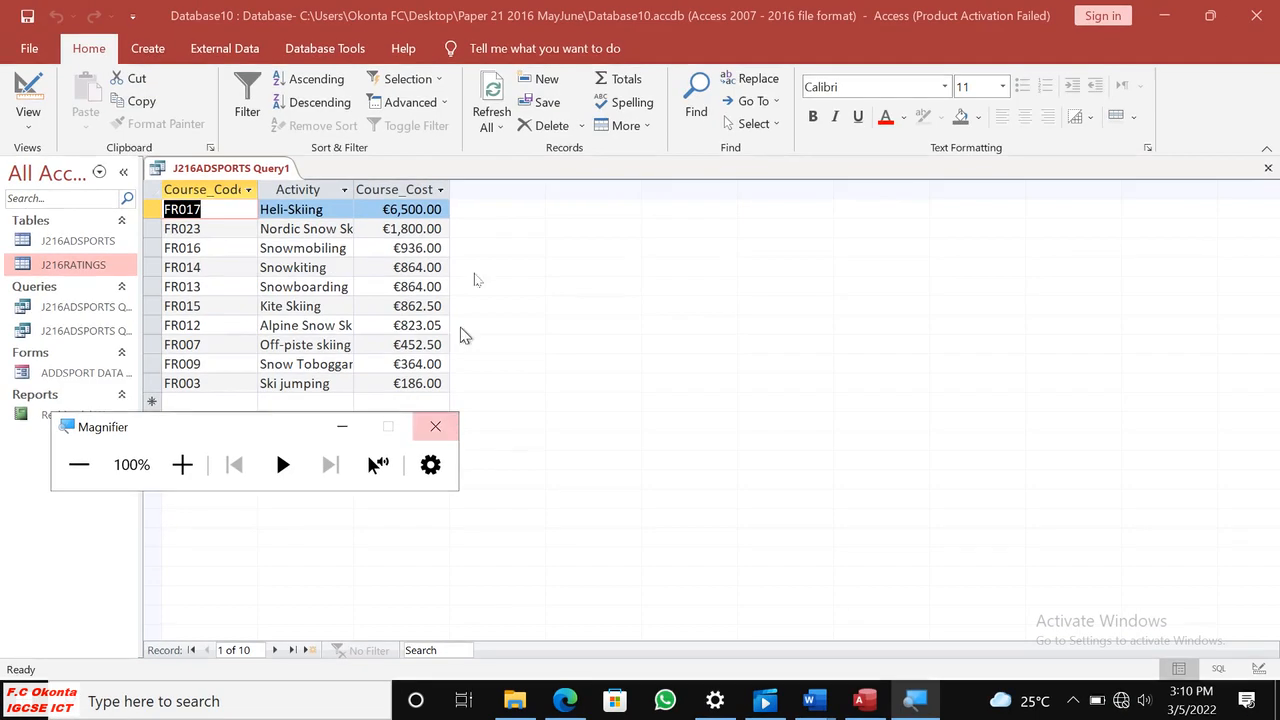
pyautogui.click(342, 426)
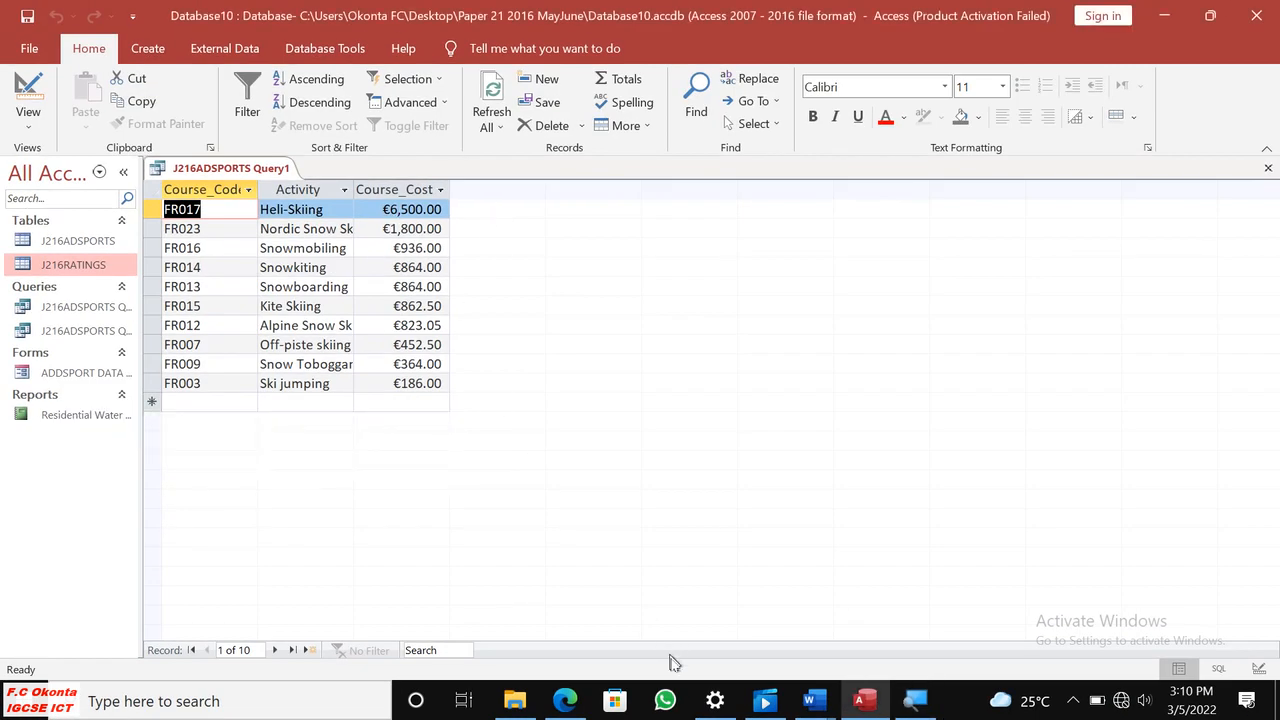
# Reread question 26 in Edge, including its selection criteria, sorting, Evidence 11 and saving instructions.
pyautogui.click(565, 700)
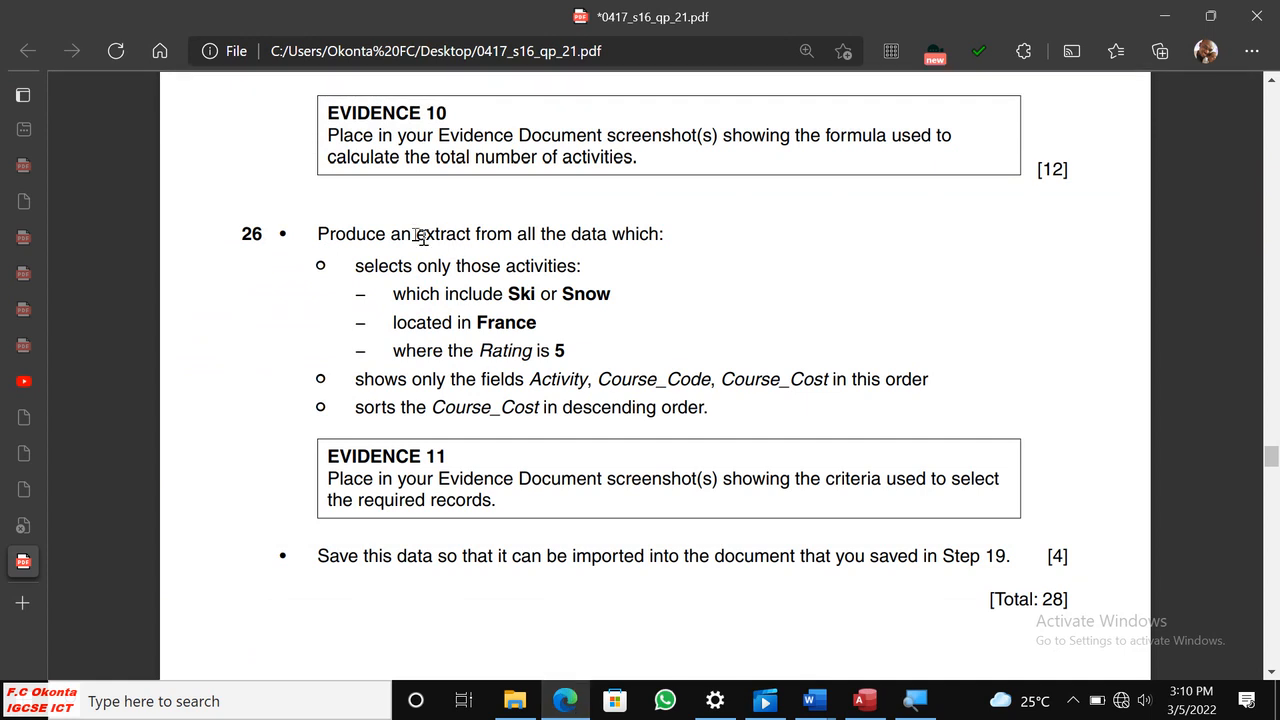
pyautogui.moveTo(418, 234); pyautogui.dragTo(494, 240)
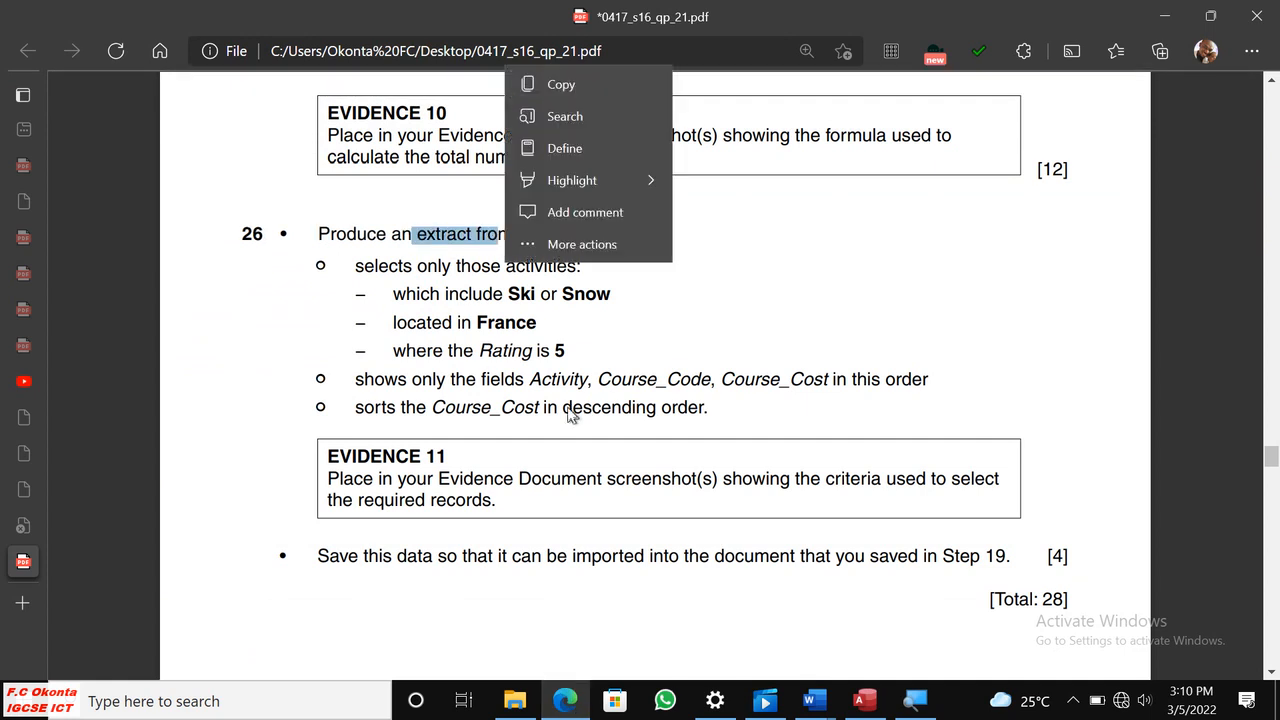
pyautogui.click(574, 416)
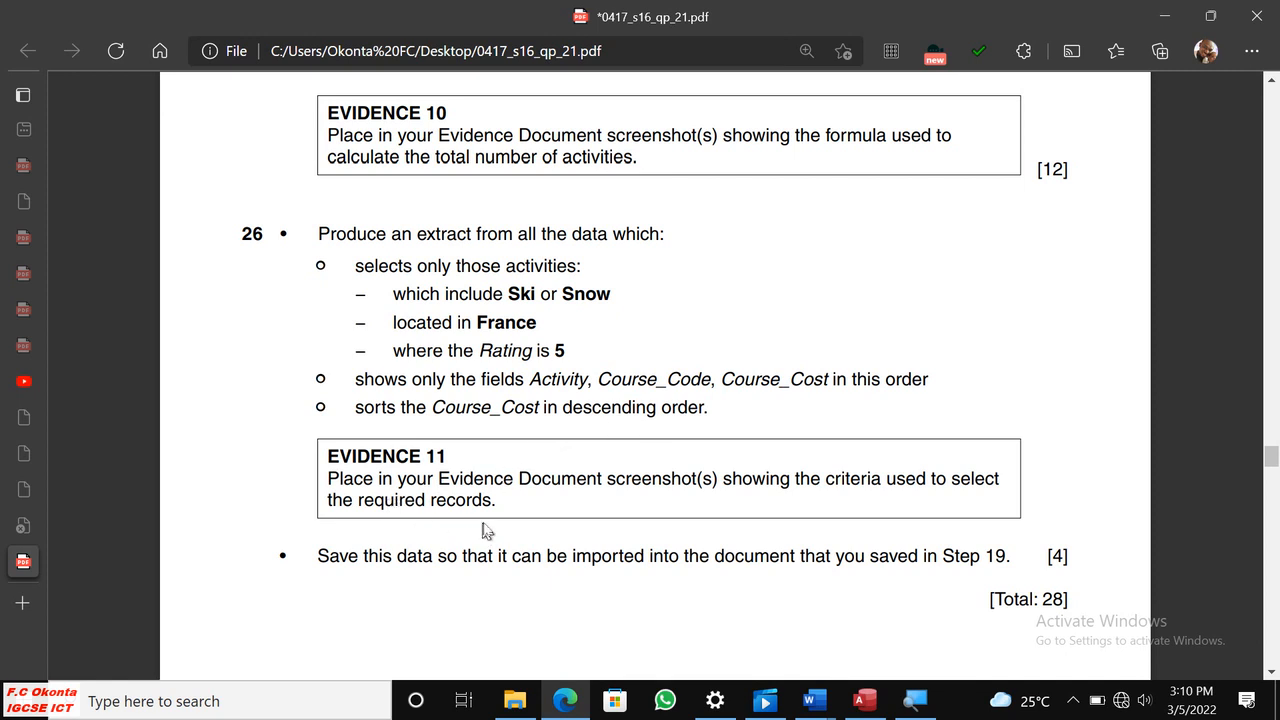
pyautogui.scroll(-1, 485, 530)
pyautogui.scroll(-1, 486, 516)
pyautogui.scroll(1, 486, 516)
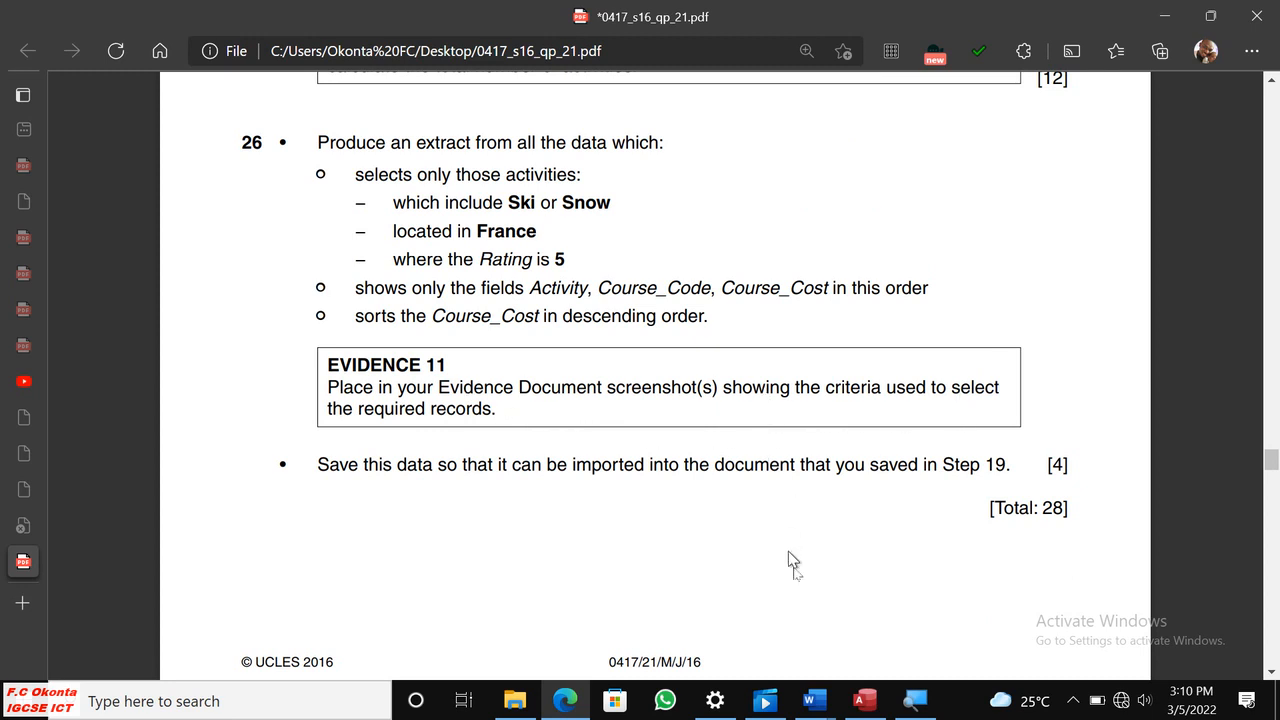
# Switch to Access, reopen the query in Design View and show its grid from the Course_Code field onwards.
pyautogui.click(862, 700)
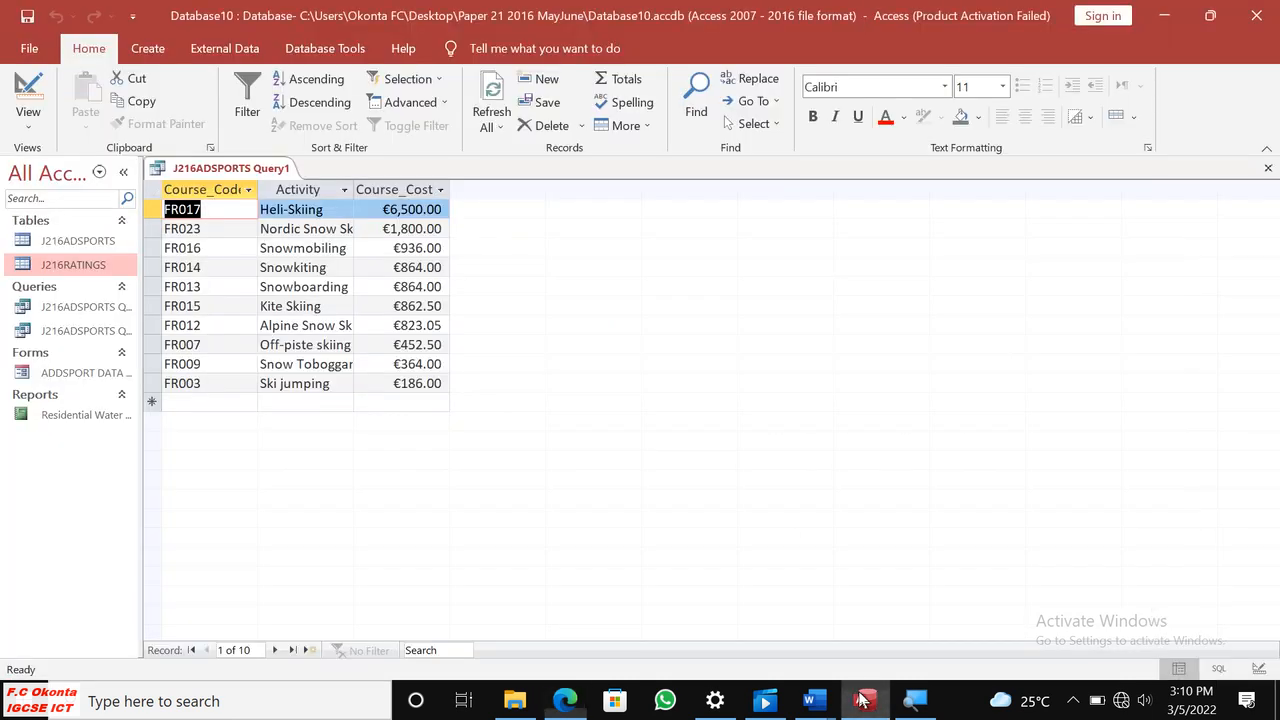
pyautogui.click(28, 112)
pyautogui.click(94, 258)
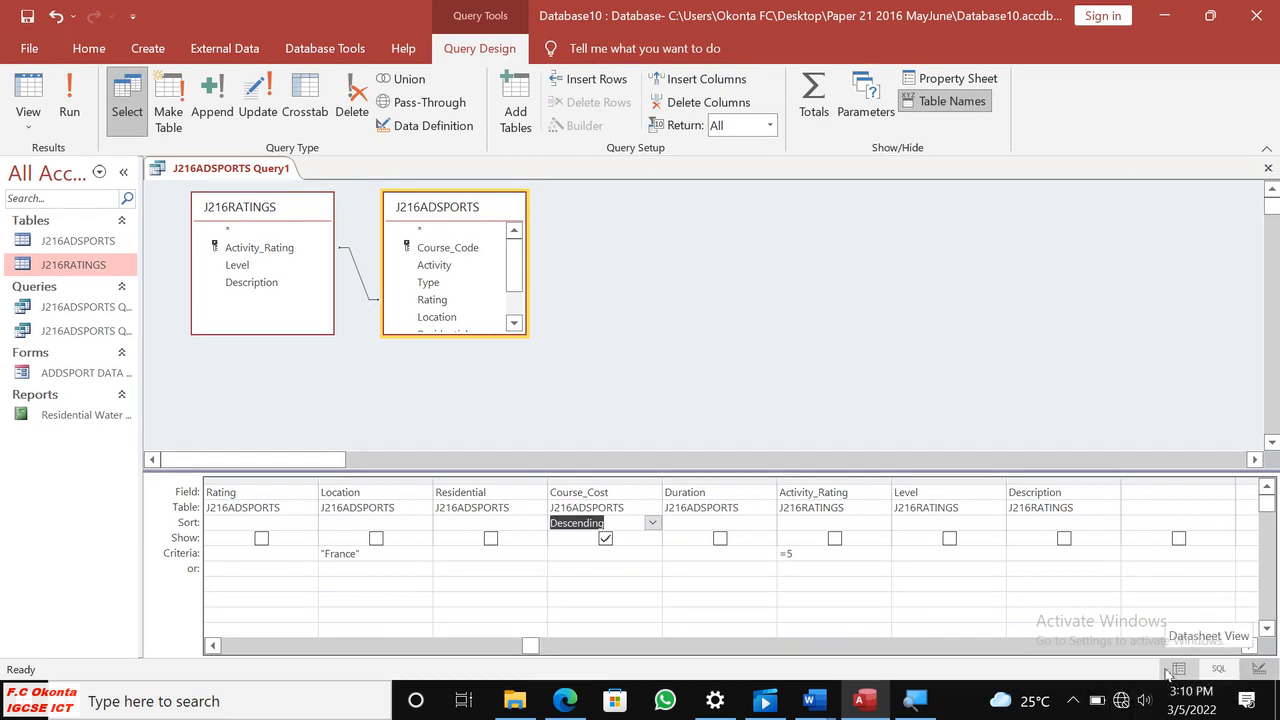
pyautogui.click(1168, 671)
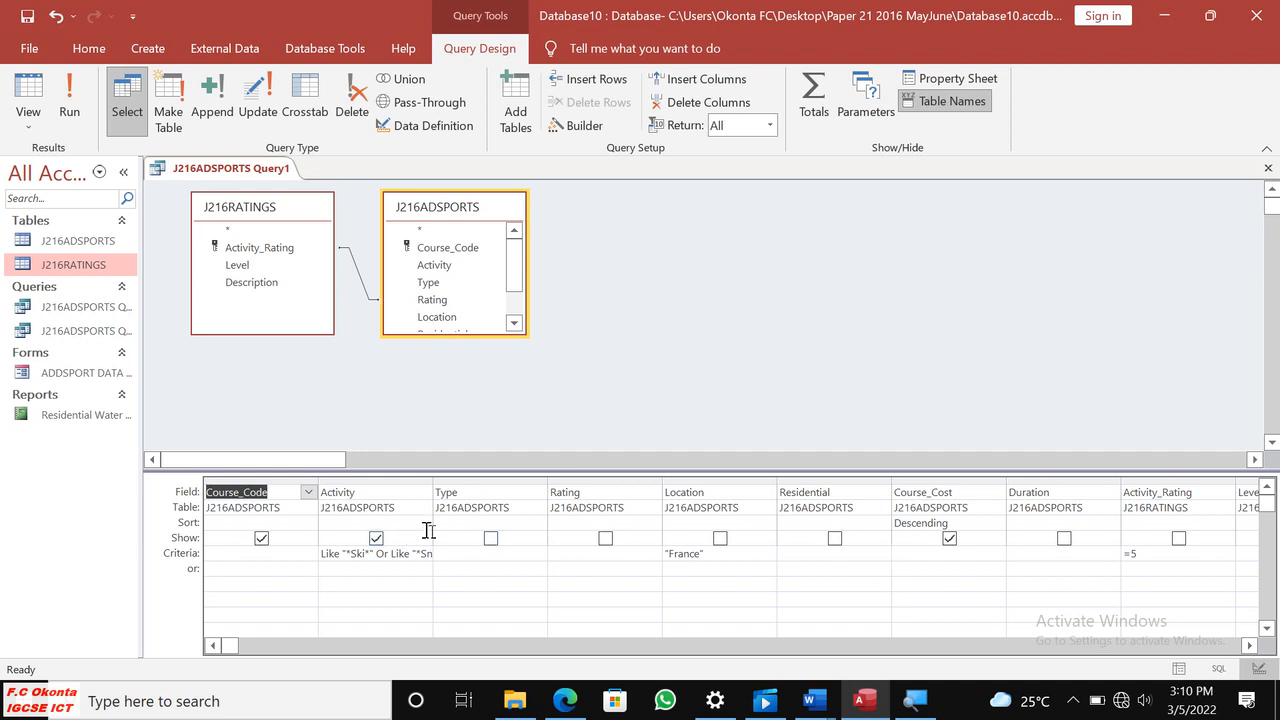
pyautogui.click(603, 411)
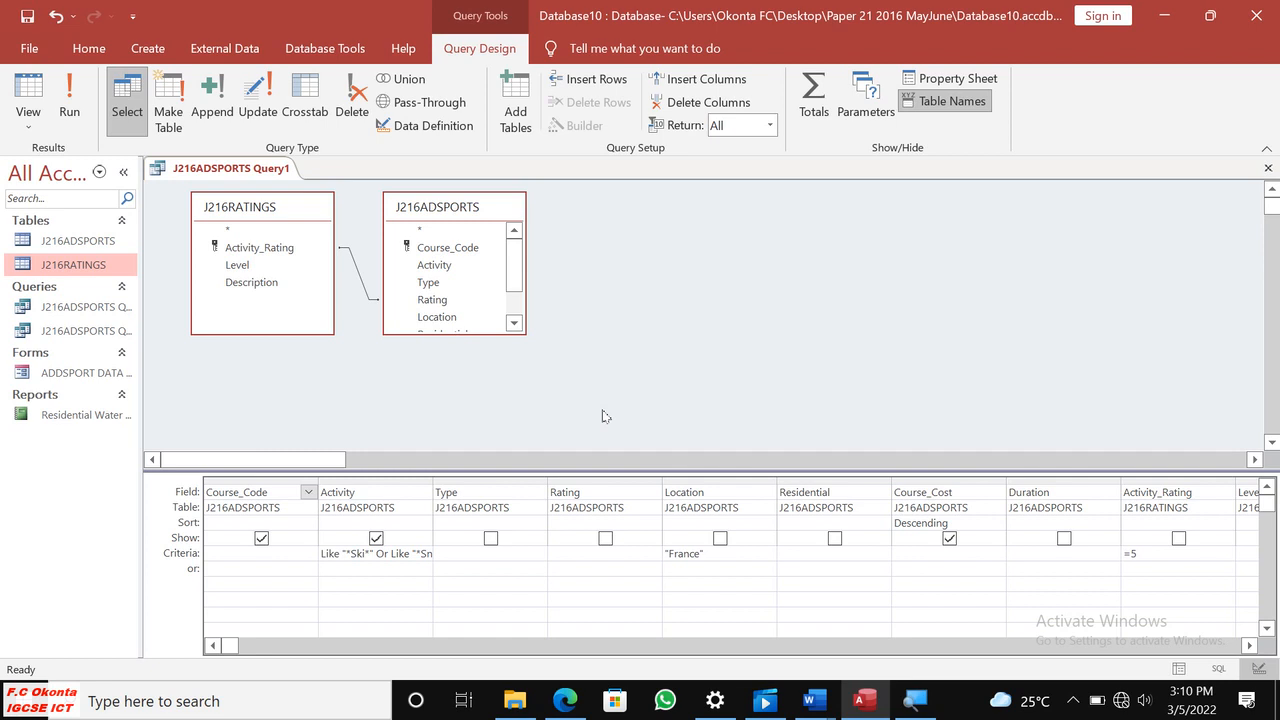
pyautogui.press('Print')
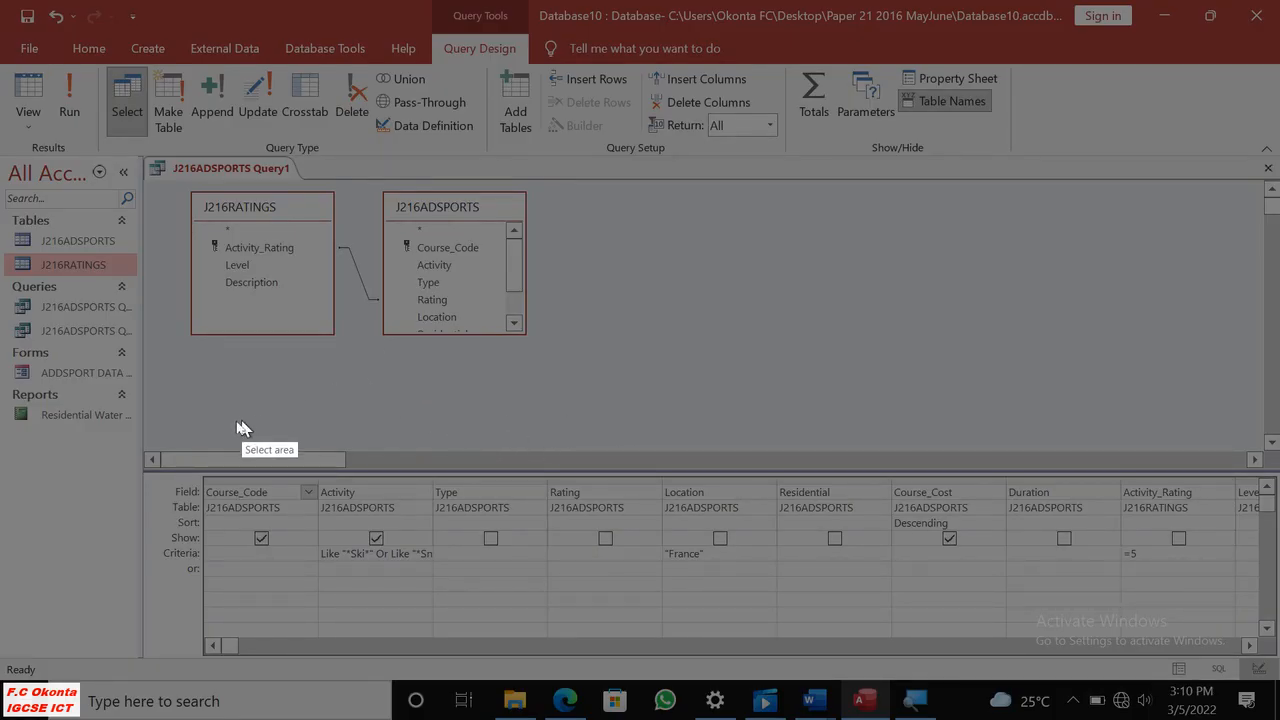
pyautogui.moveTo(163, 438); pyautogui.dragTo(1206, 590)
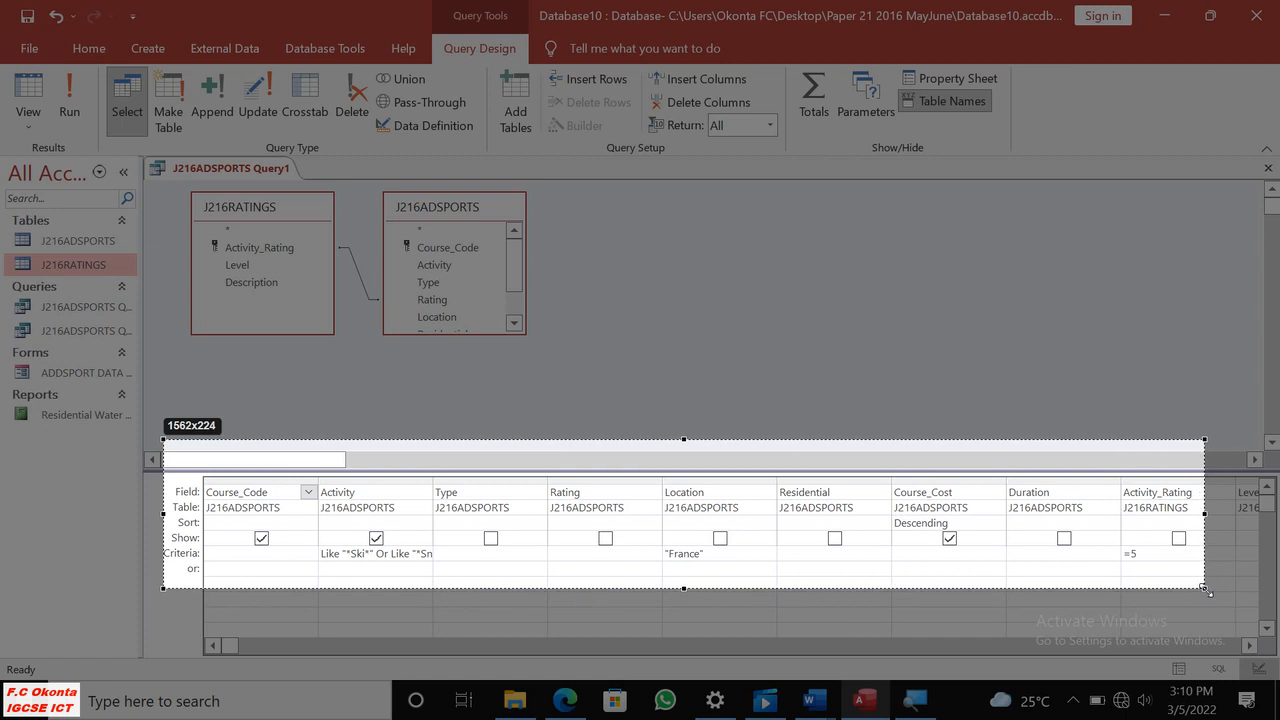
pyautogui.moveTo(1207, 590); pyautogui.dragTo(455, 596)
pyautogui.click(437, 602)
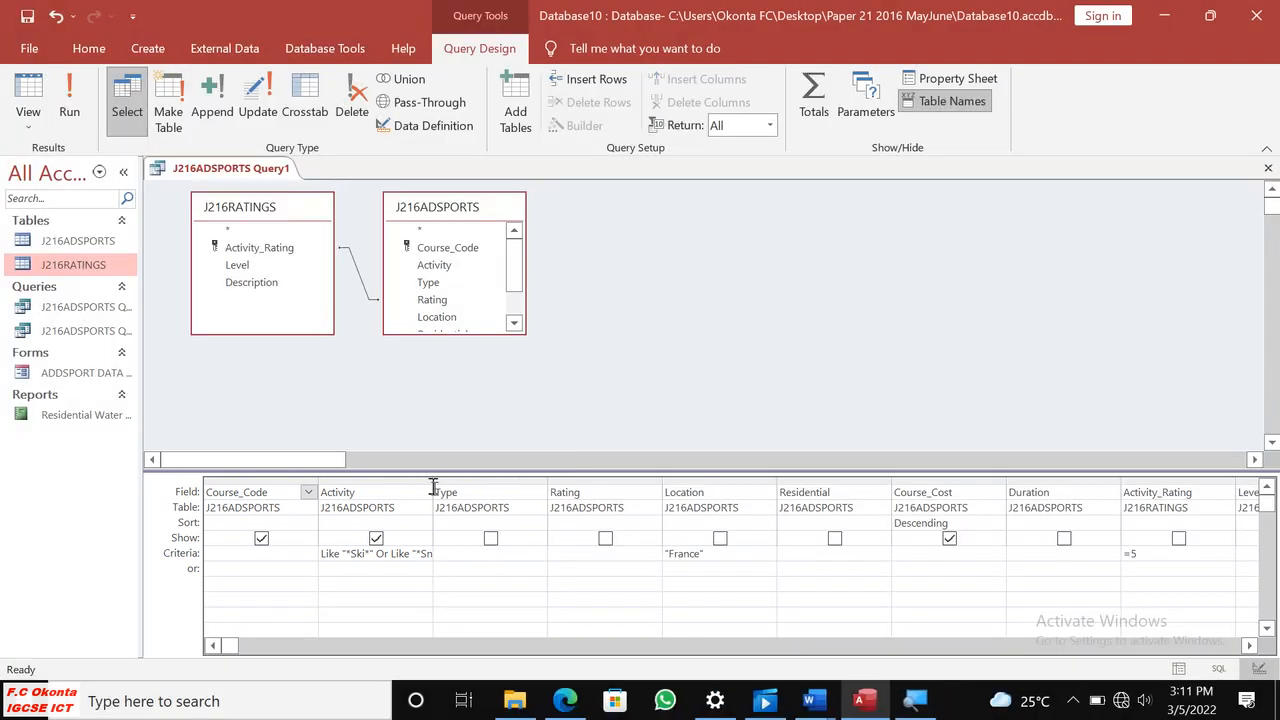
# Widen the Activity column to fit its full criterion and copy a screenshot of the Course_Code and Activity columns.
pyautogui.moveTo(441, 482); pyautogui.dragTo(476, 484)
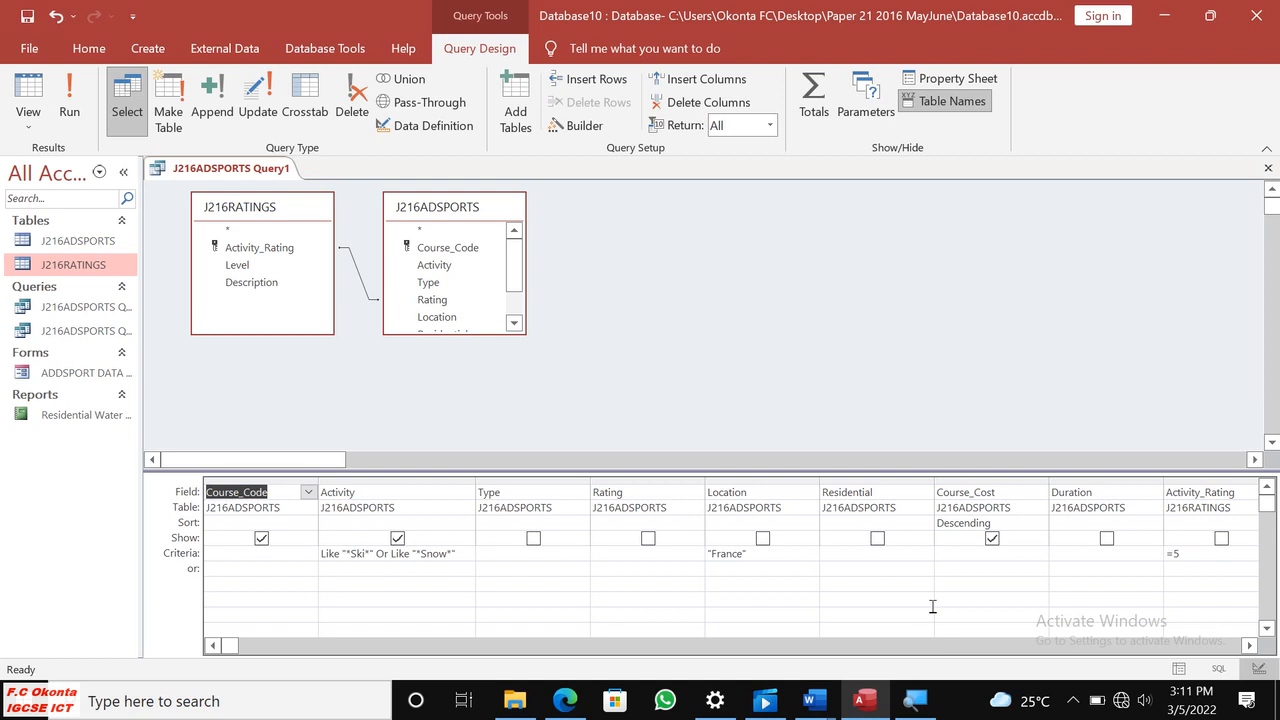
pyautogui.press('super+shift+s')
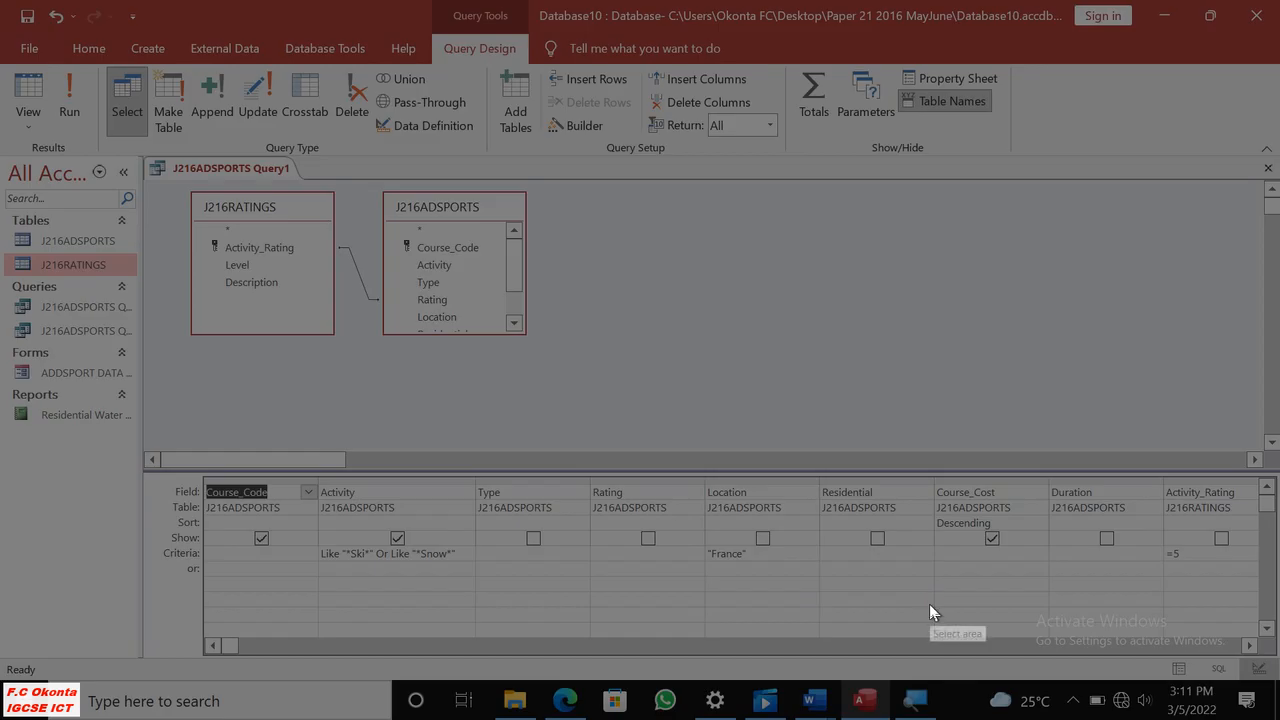
pyautogui.moveTo(157, 452)
pyautogui.mouseDown()
pyautogui.moveTo(426, 588)
pyautogui.moveTo(480, 591)
pyautogui.mouseUp()
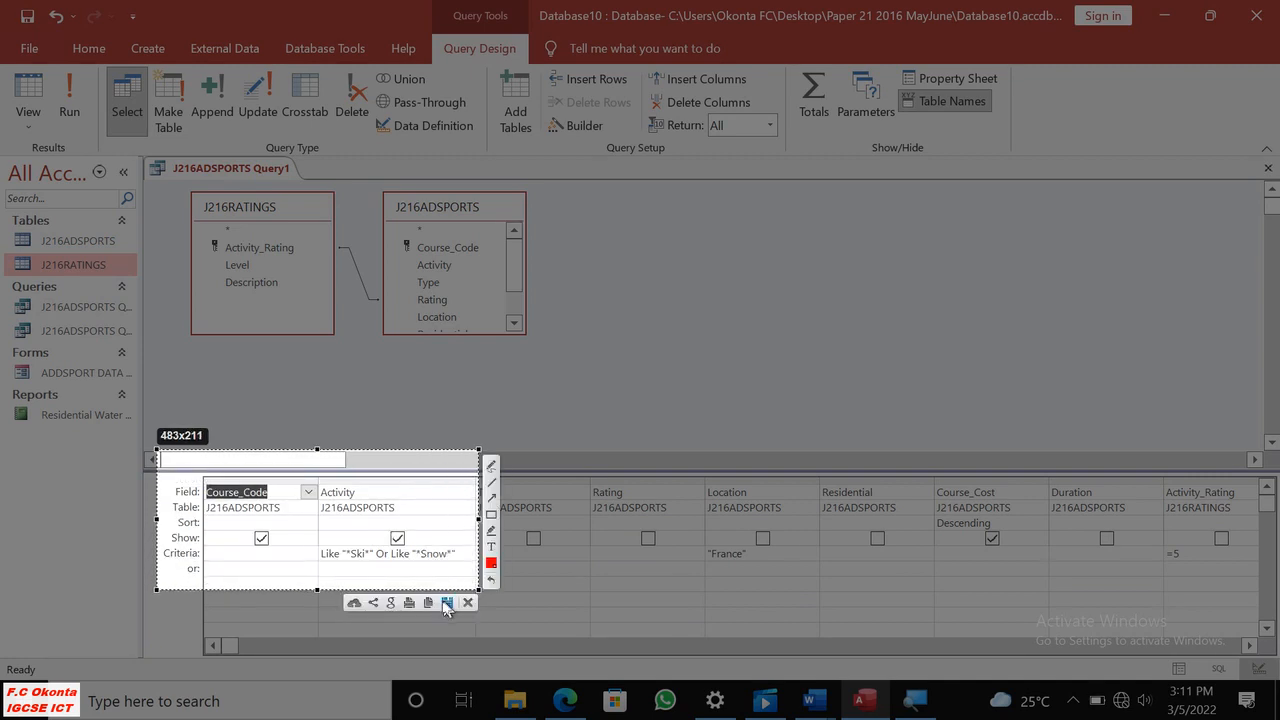
pyautogui.click(427, 604)
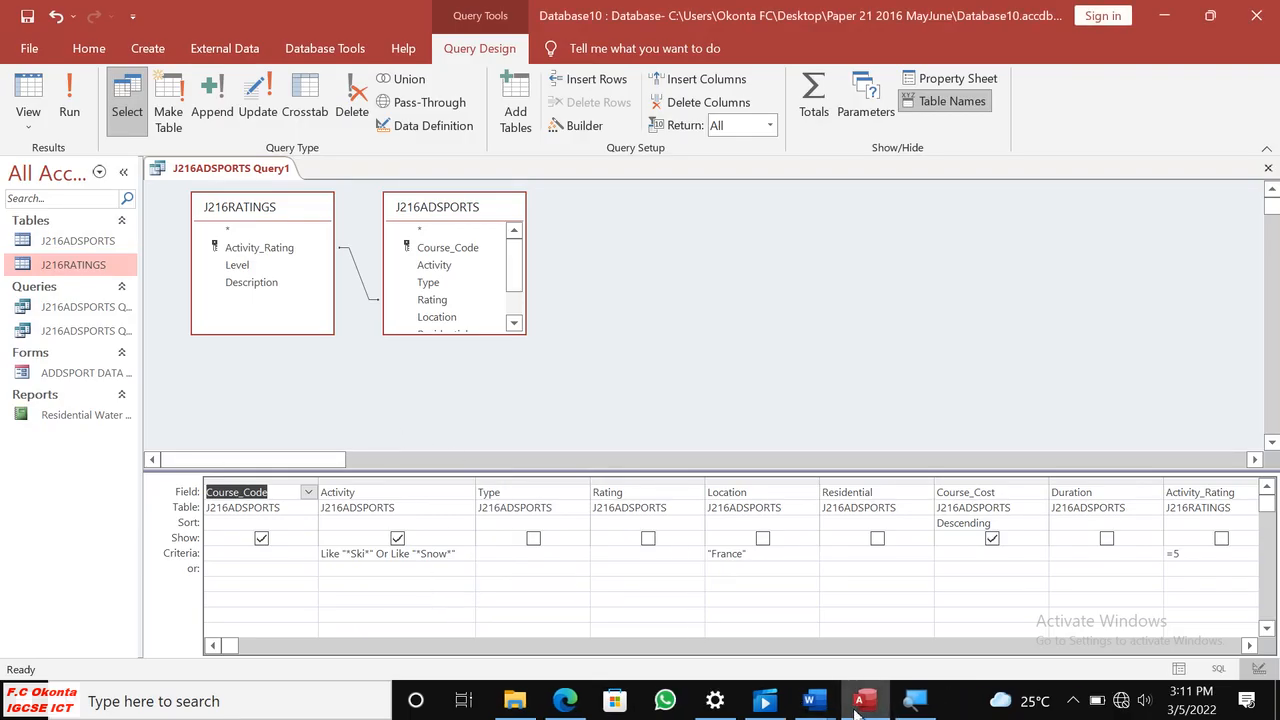
# Switch to J216EVIDENCE0001.docx in Word and push the Step 26 EVIDENCE 11 heading onto the next page with blank lines.
pyautogui.moveTo(812, 702)
pyautogui.click(736, 640)
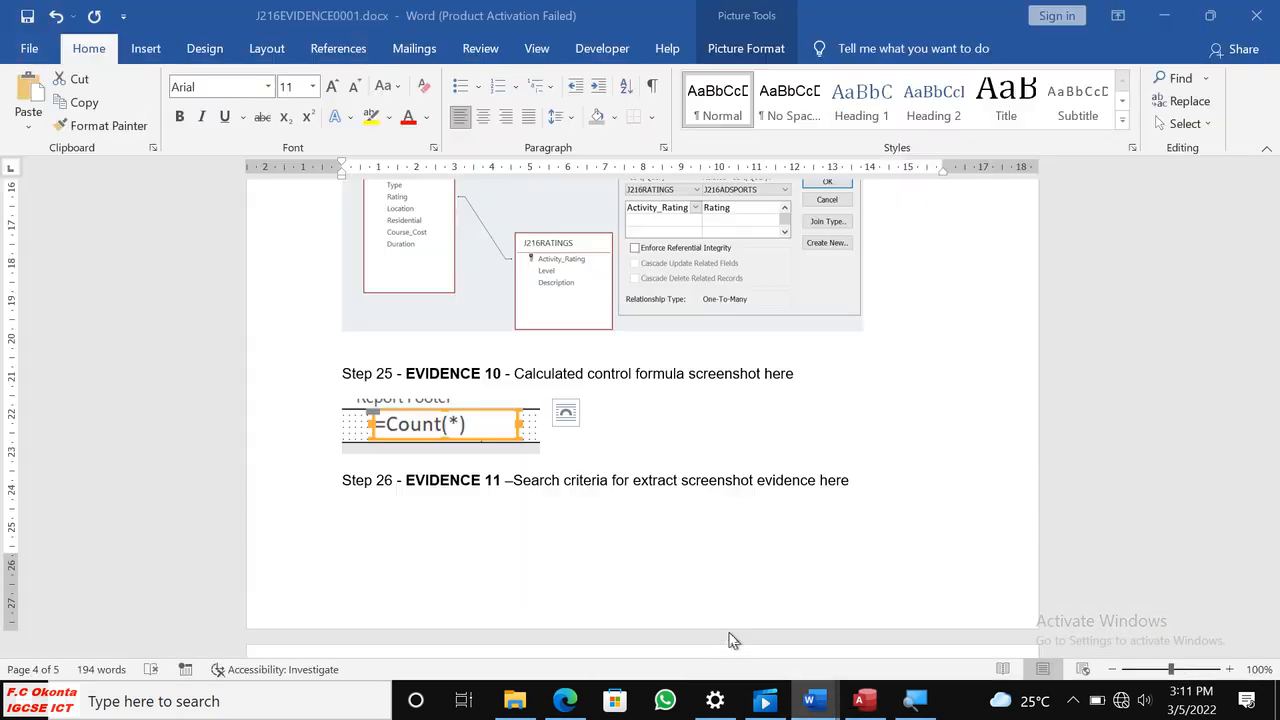
pyautogui.click(343, 482)
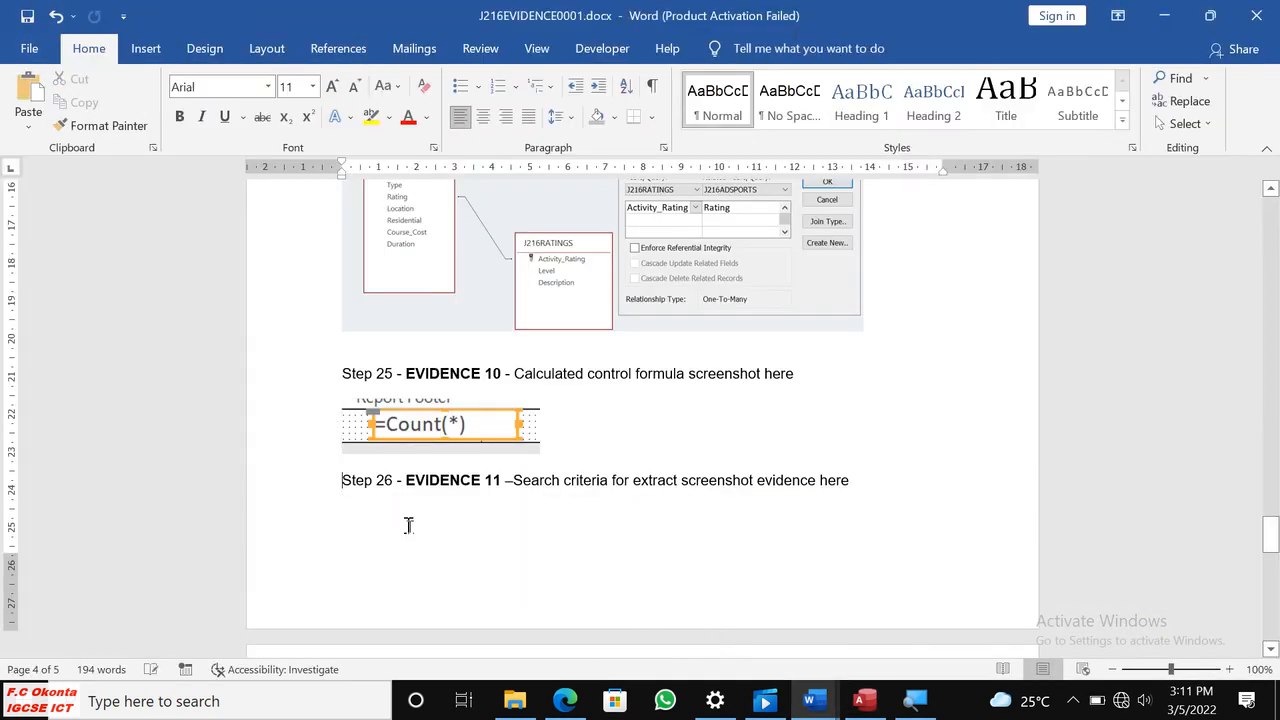
pyautogui.press('Return')
pyautogui.press('Return')
pyautogui.press('Return')
pyautogui.press('Return')
pyautogui.press('Return')
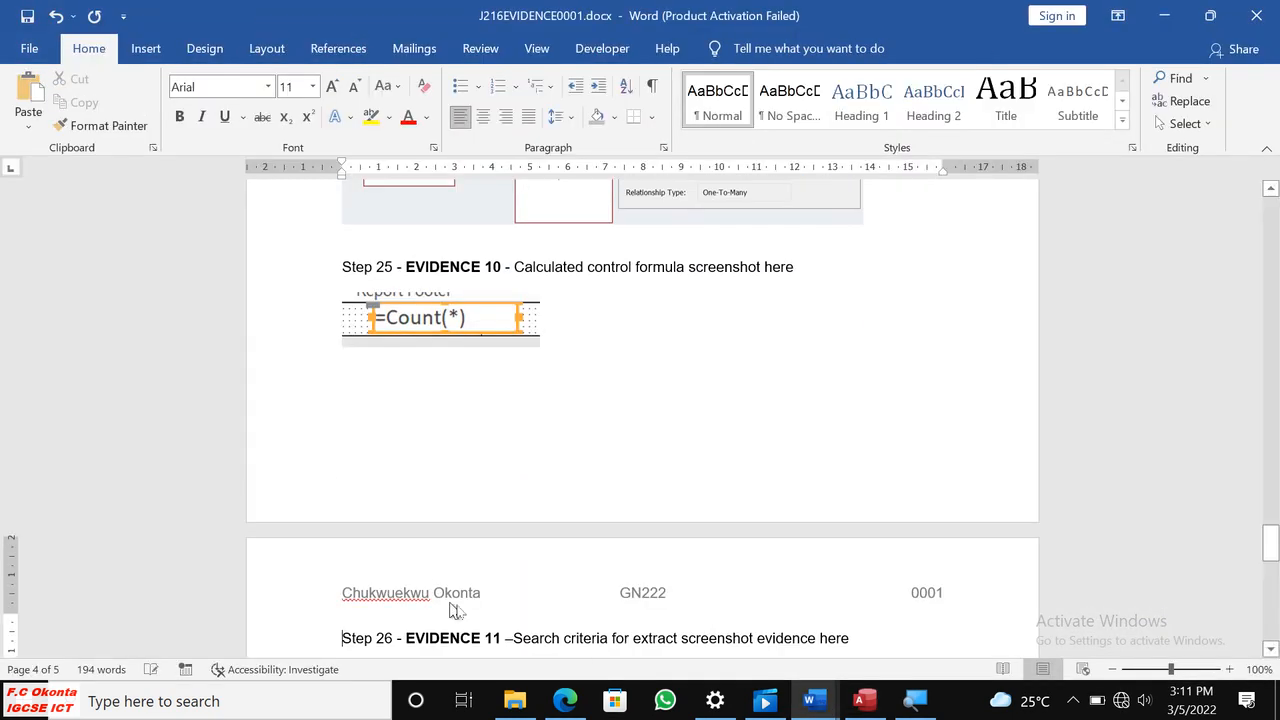
# Paste the criteria screenshot below the Step 26 EVIDENCE 11 heading and shrink it to a little over half its width.
pyautogui.scroll(-5, 478, 617)
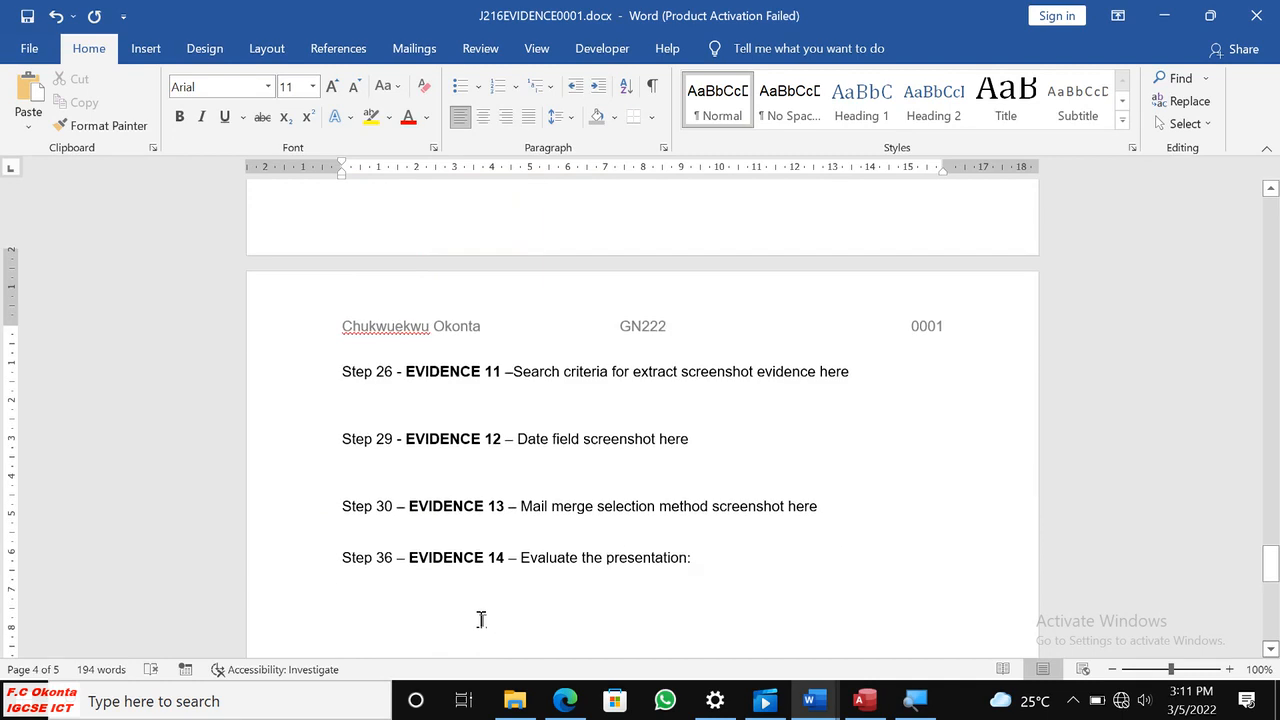
pyautogui.click(354, 388)
pyautogui.hotkey('ctrl', 'v')
pyautogui.click(555, 466)
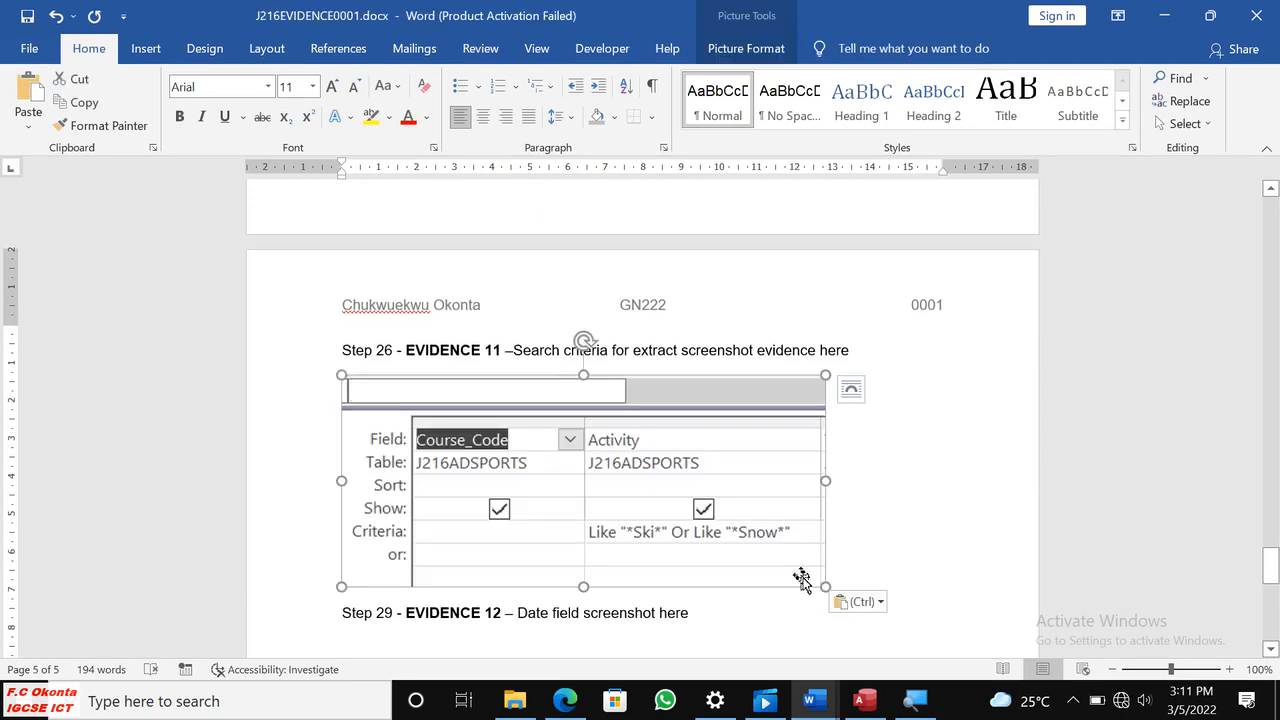
pyautogui.moveTo(822, 582); pyautogui.dragTo(617, 496)
pyautogui.click(660, 448)
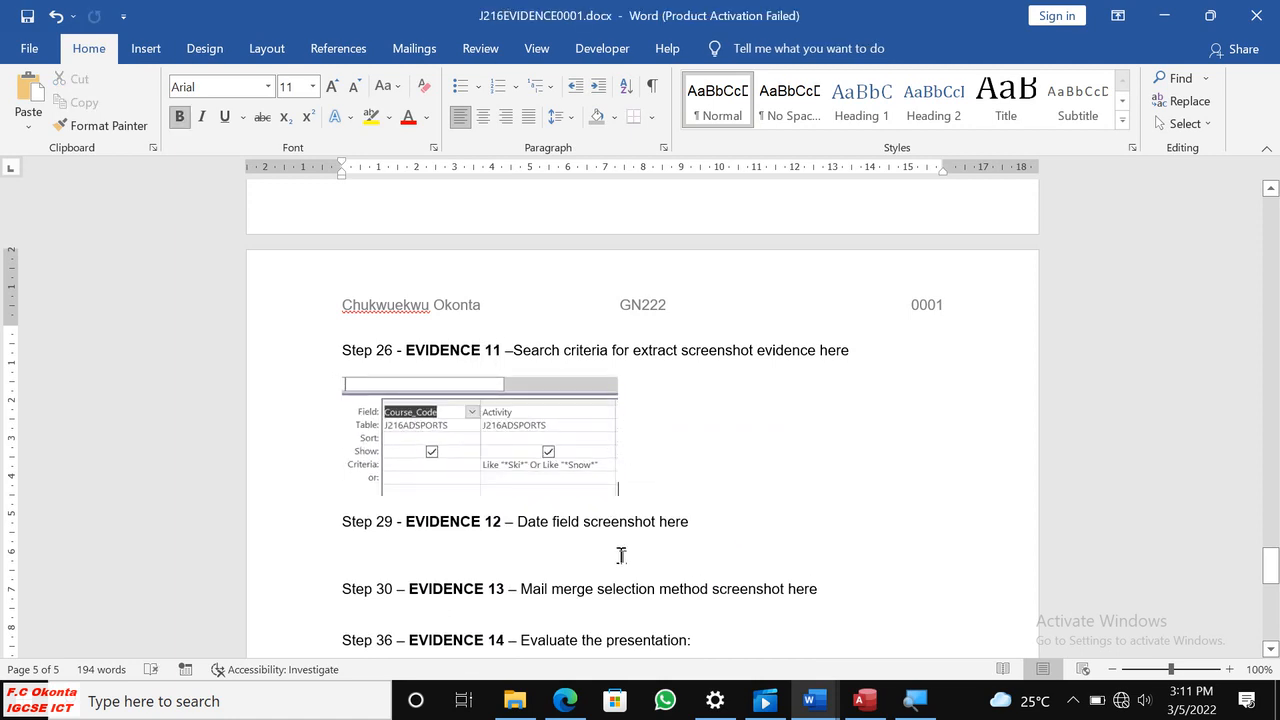
# Add a blank line below the pasted screenshot, switch to Access and copy a screenshot of the Location, Residential and Course_Cost query columns.
pyautogui.press('Return')
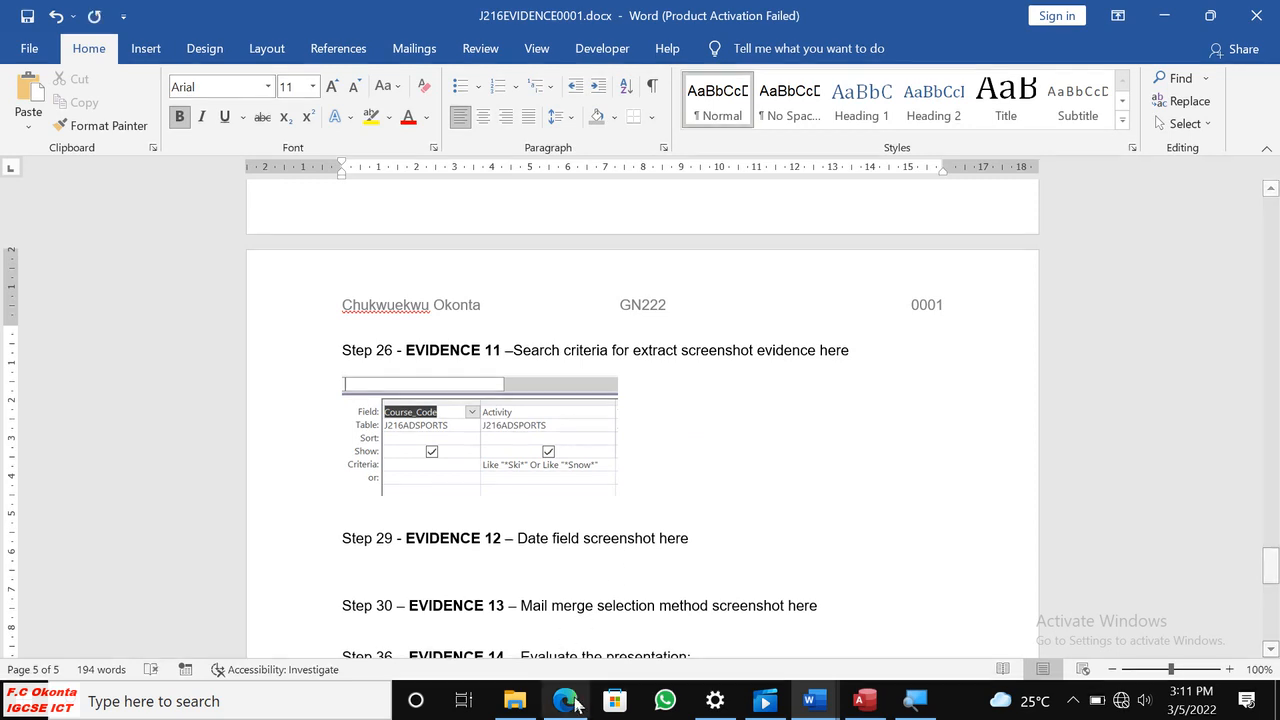
pyautogui.click(566, 701)
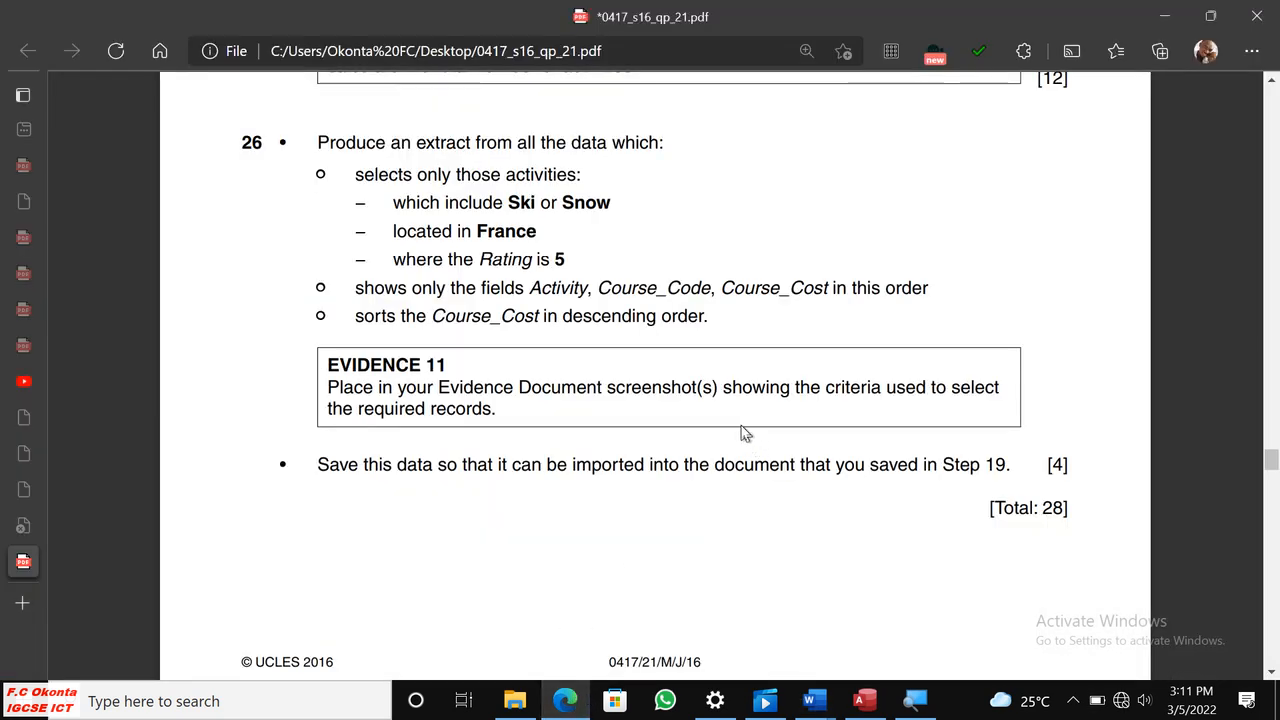
pyautogui.click(864, 700)
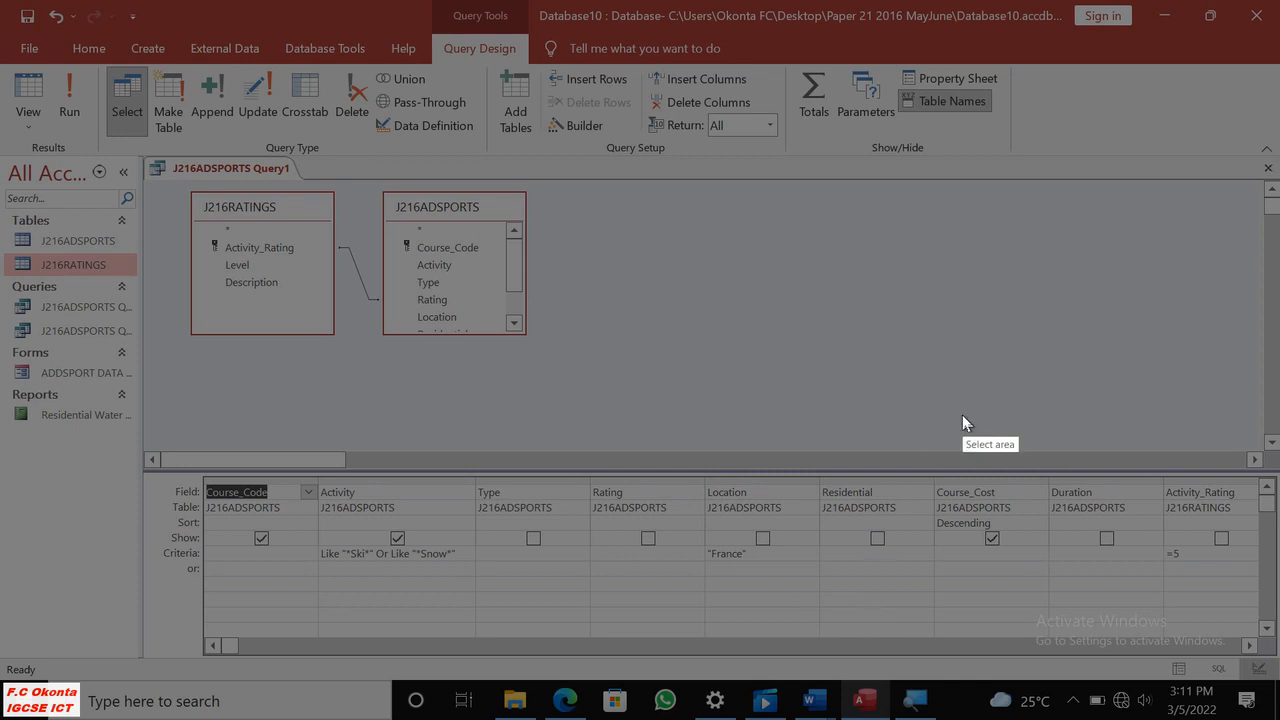
pyautogui.moveTo(691, 465); pyautogui.dragTo(1031, 587)
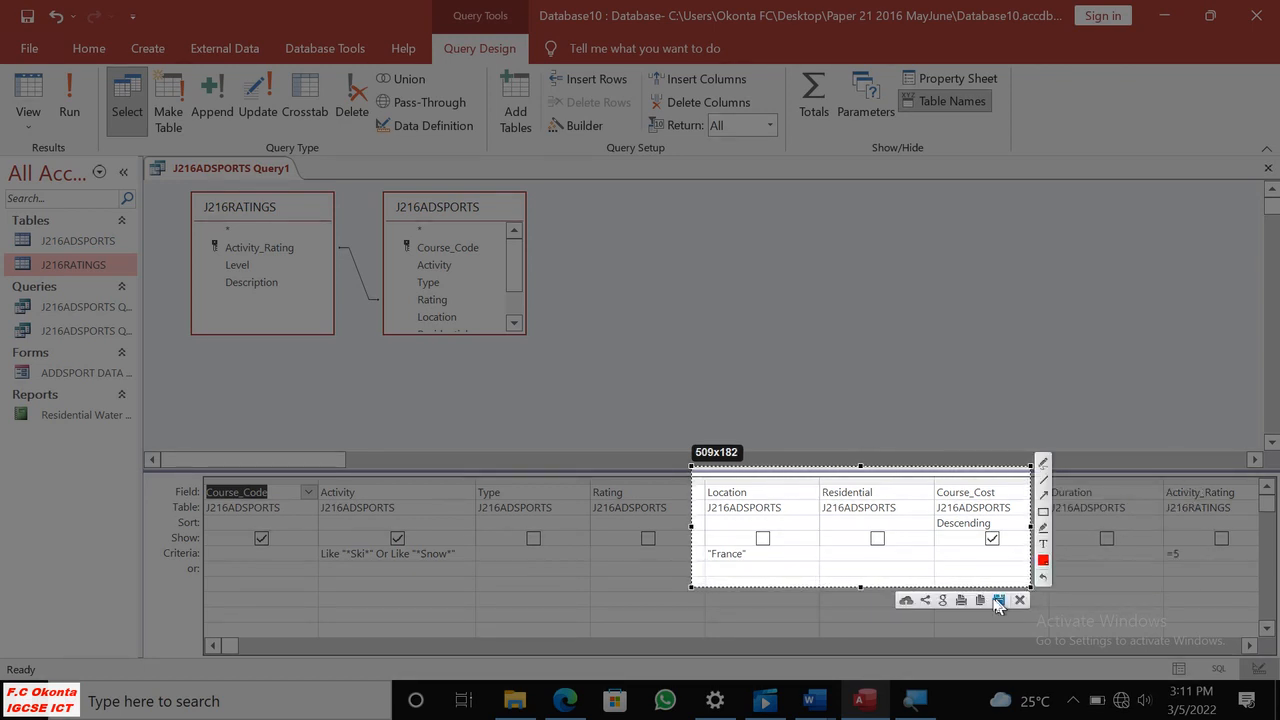
pyautogui.click(980, 600)
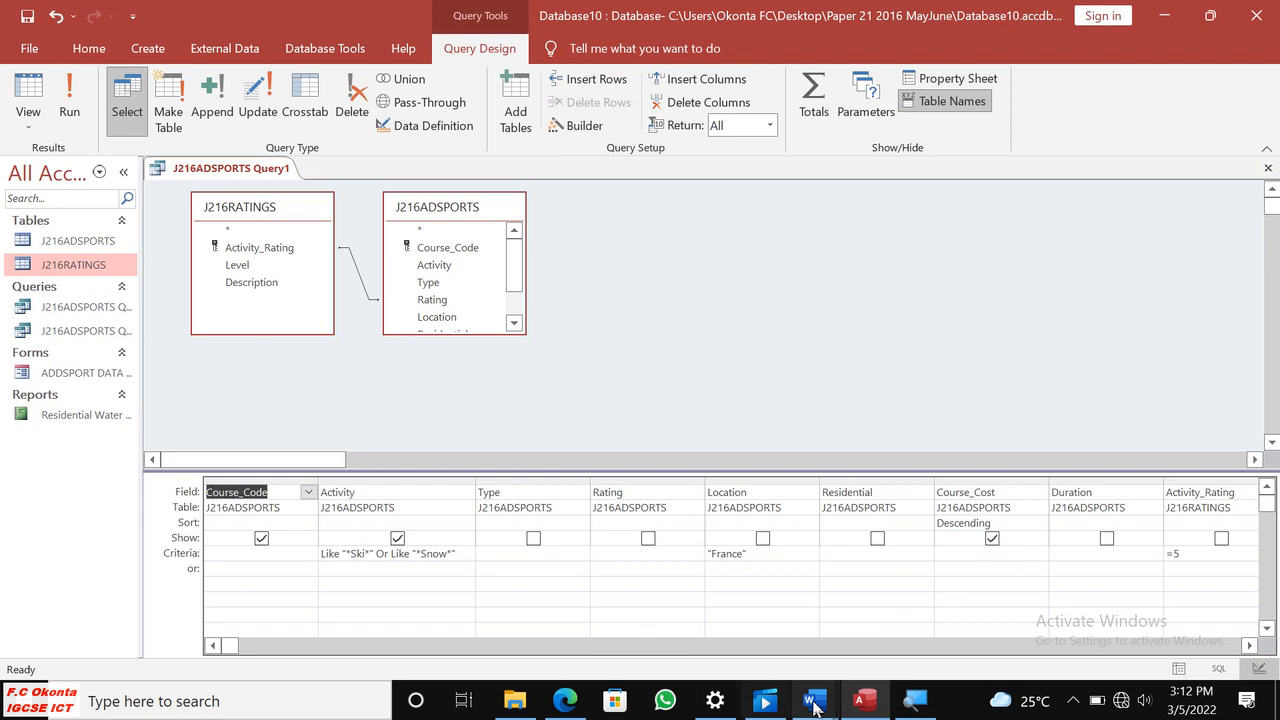
# In J216EVIDENCE0001.docx in Word, paste the second criteria screenshot below the first, shrink it to about 70% width and add a blank line.
pyautogui.moveTo(812, 706)
pyautogui.click(700, 612)
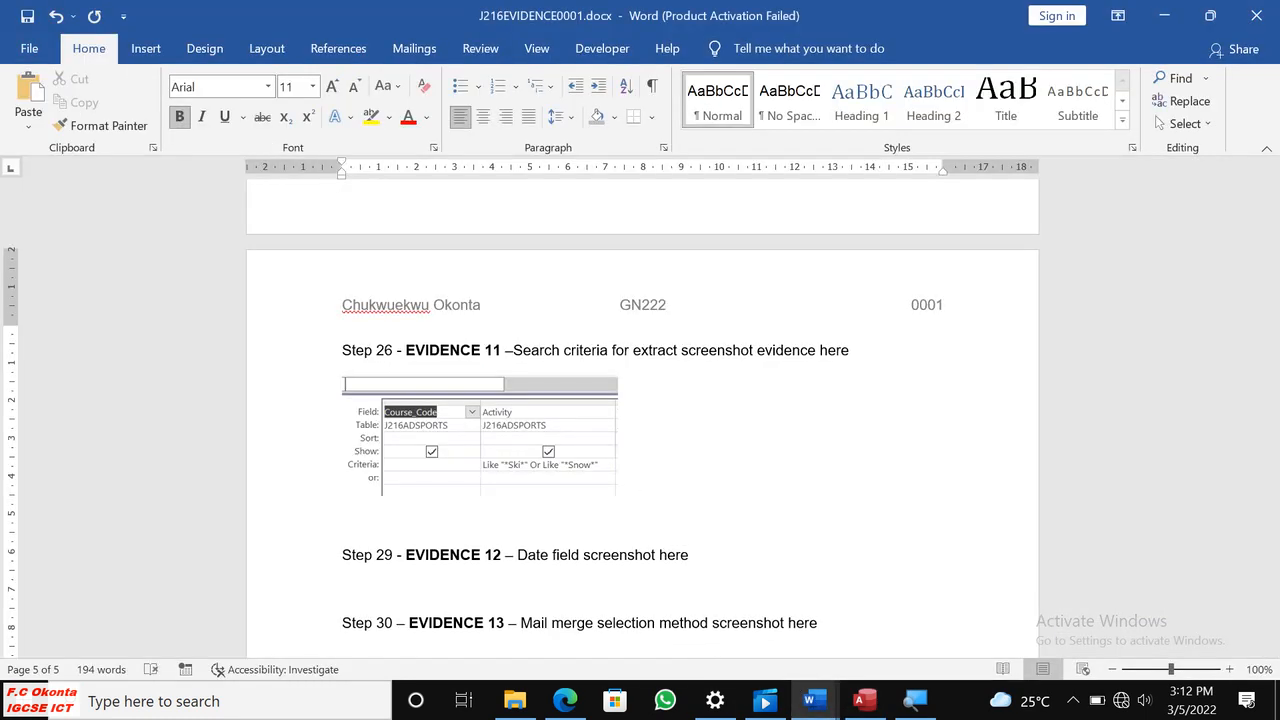
pyautogui.hotkey('ctrl', 'v')
pyautogui.click(660, 538)
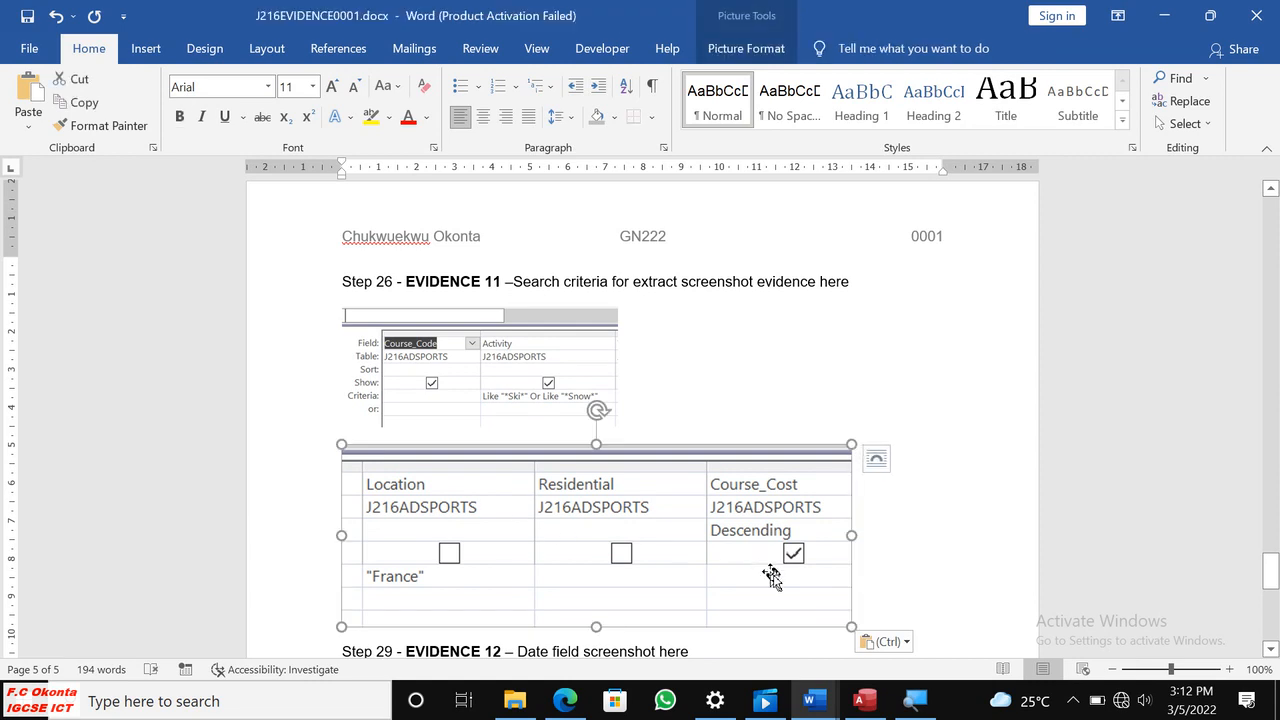
pyautogui.moveTo(846, 625); pyautogui.dragTo(697, 572)
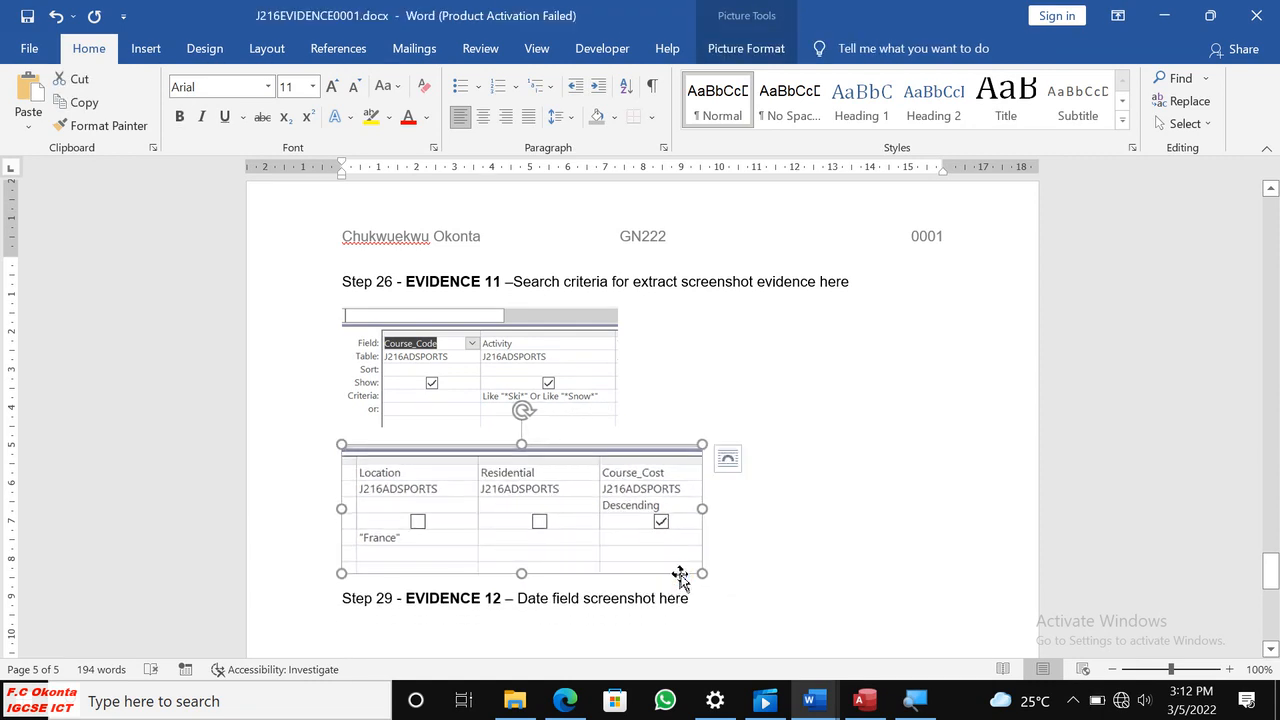
pyautogui.click(731, 561)
pyautogui.press('Return')
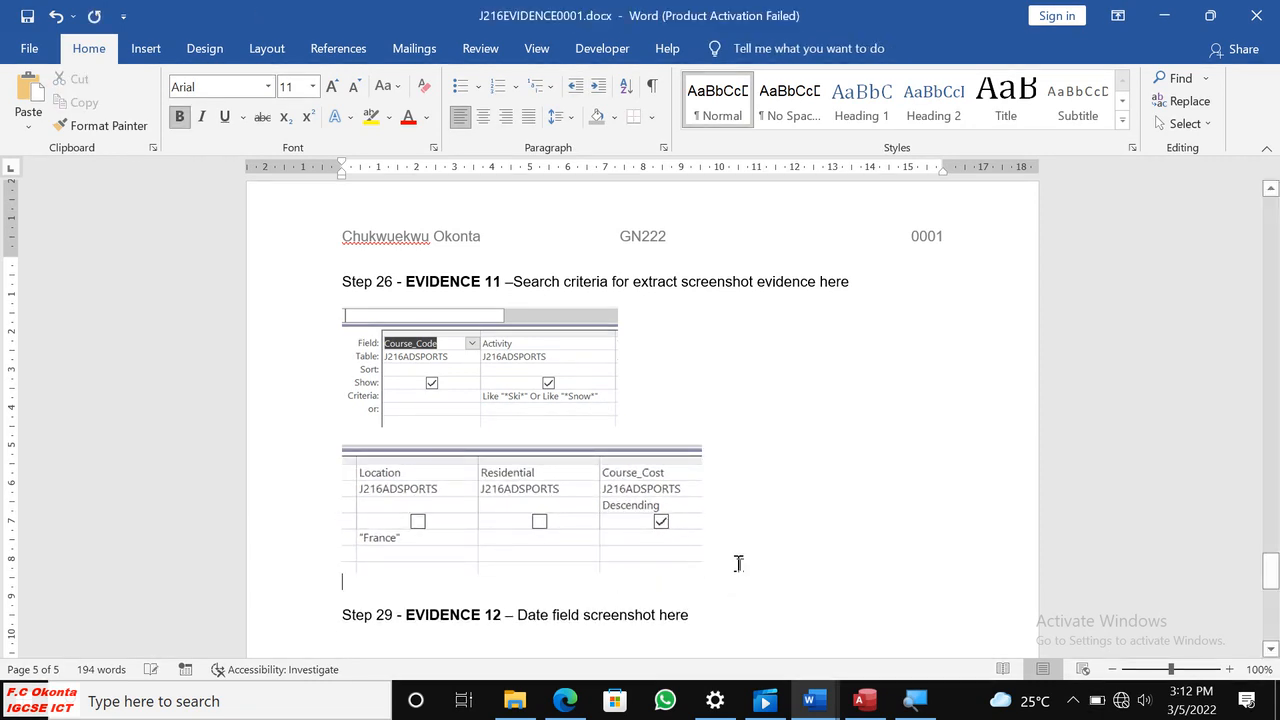
# Switch to Access and copy a screenshot of the Duration and Activity_Rating columns of the query grid with the rating criterion.
pyautogui.click(565, 700)
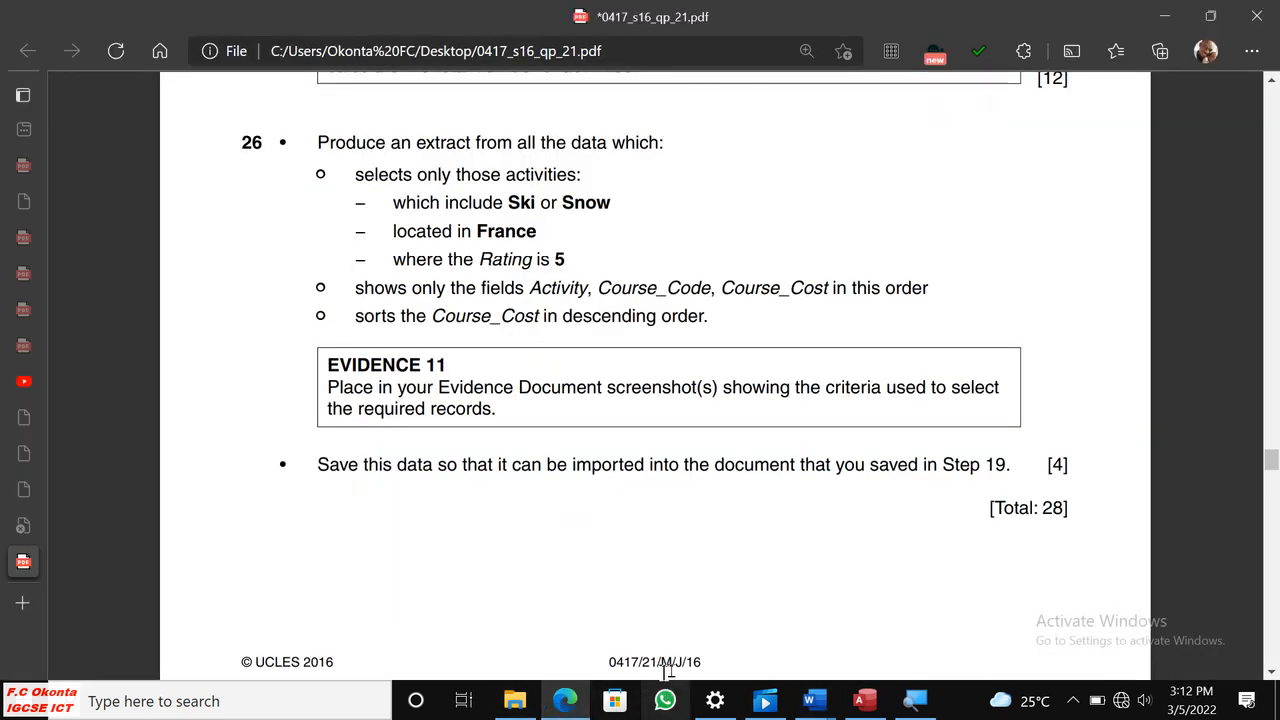
pyautogui.click(874, 702)
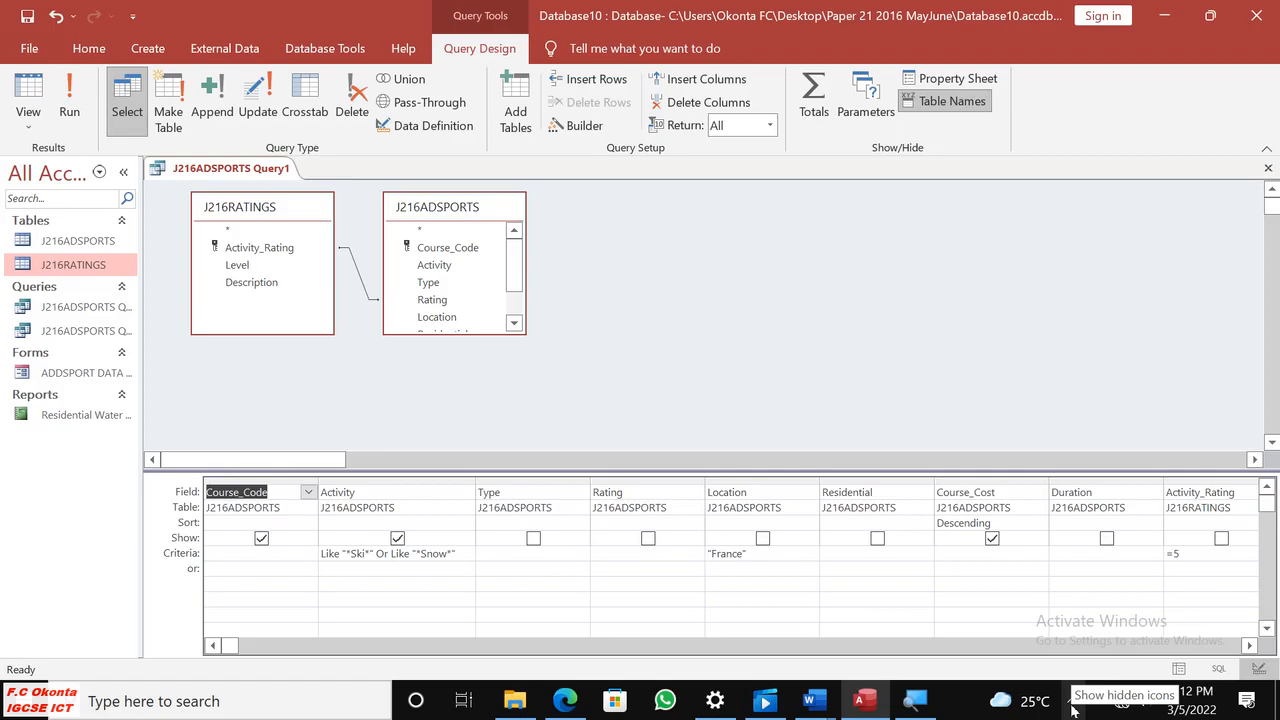
pyautogui.press('Print')
pyautogui.moveTo(930, 451); pyautogui.dragTo(1200, 583)
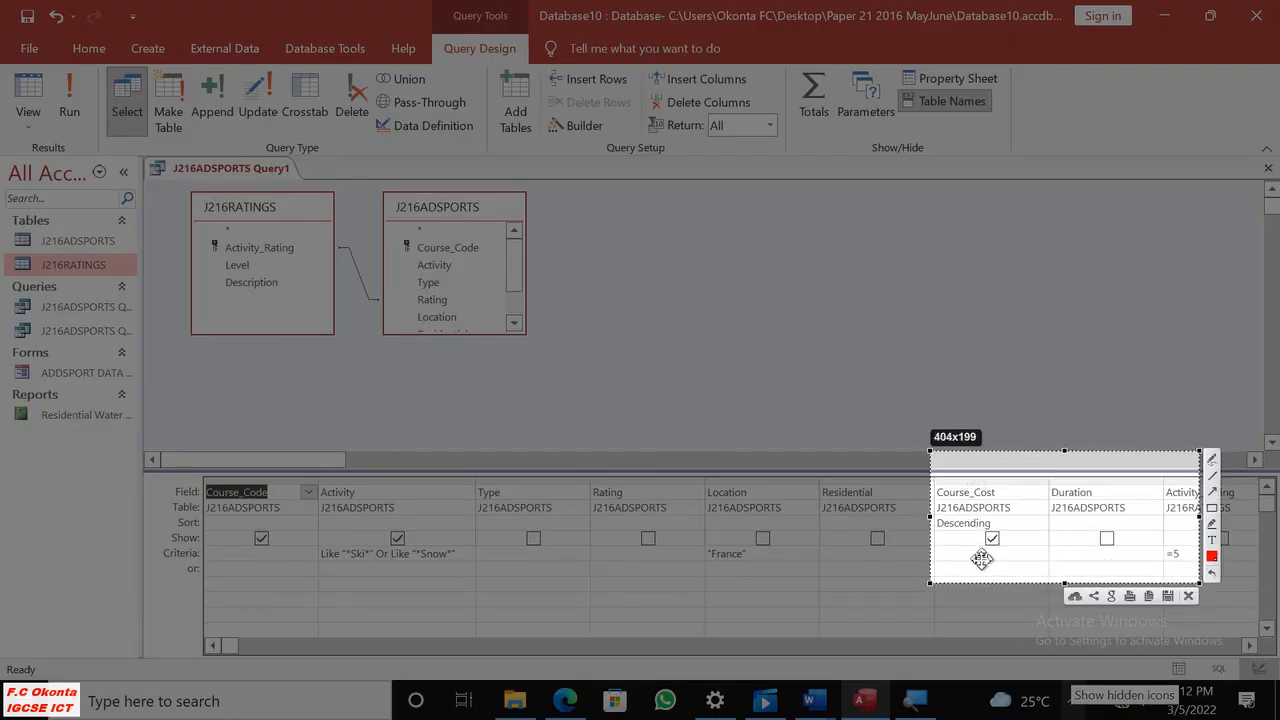
pyautogui.moveTo(930, 515); pyautogui.dragTo(1044, 518)
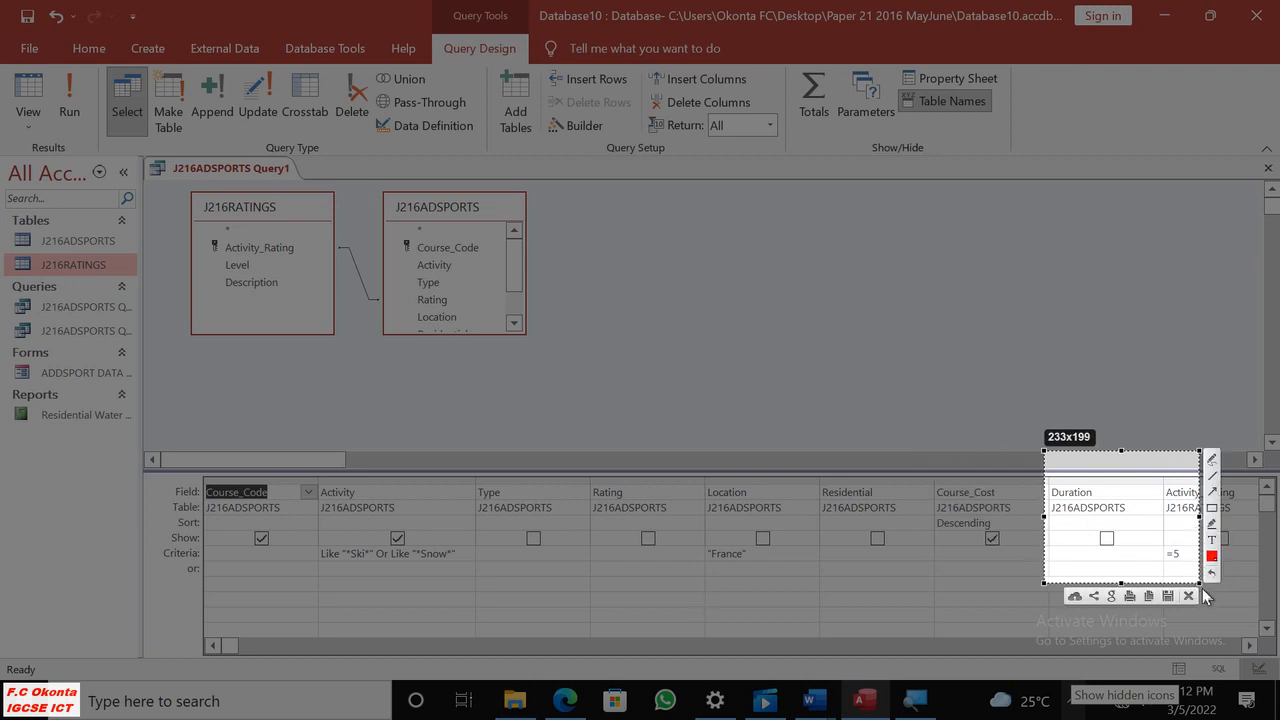
pyautogui.moveTo(1199, 583); pyautogui.dragTo(1247, 592)
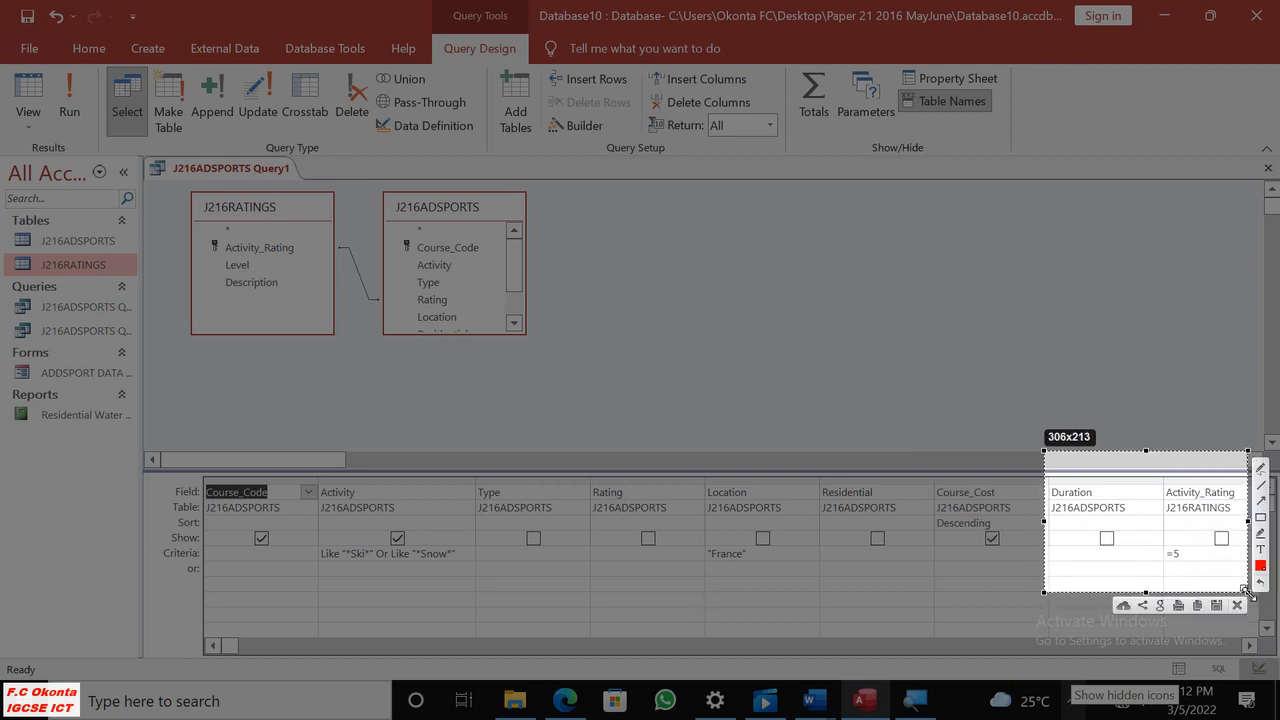
pyautogui.click(1198, 606)
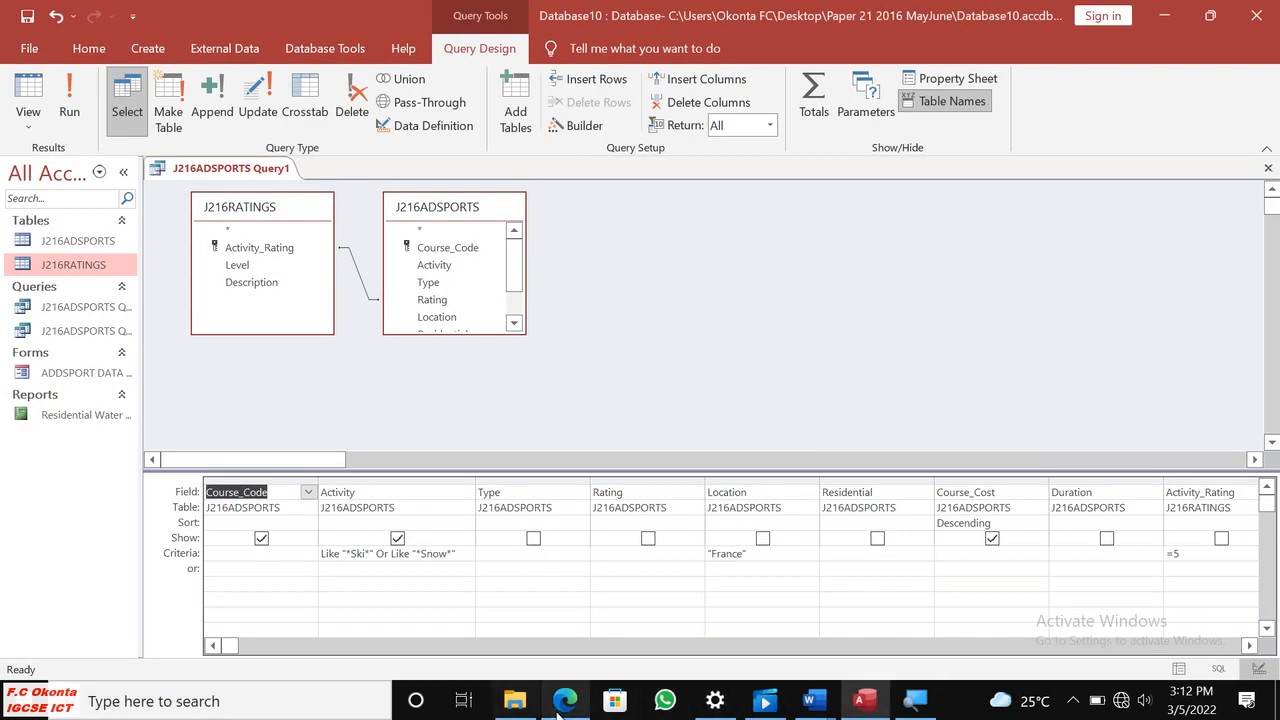
# Switch to J216EVIDENCE0001.docx in Word and paste the Activity_Rating criteria screenshot below the other two under EVIDENCE 11.
pyautogui.click(565, 702)
pyautogui.moveTo(815, 702)
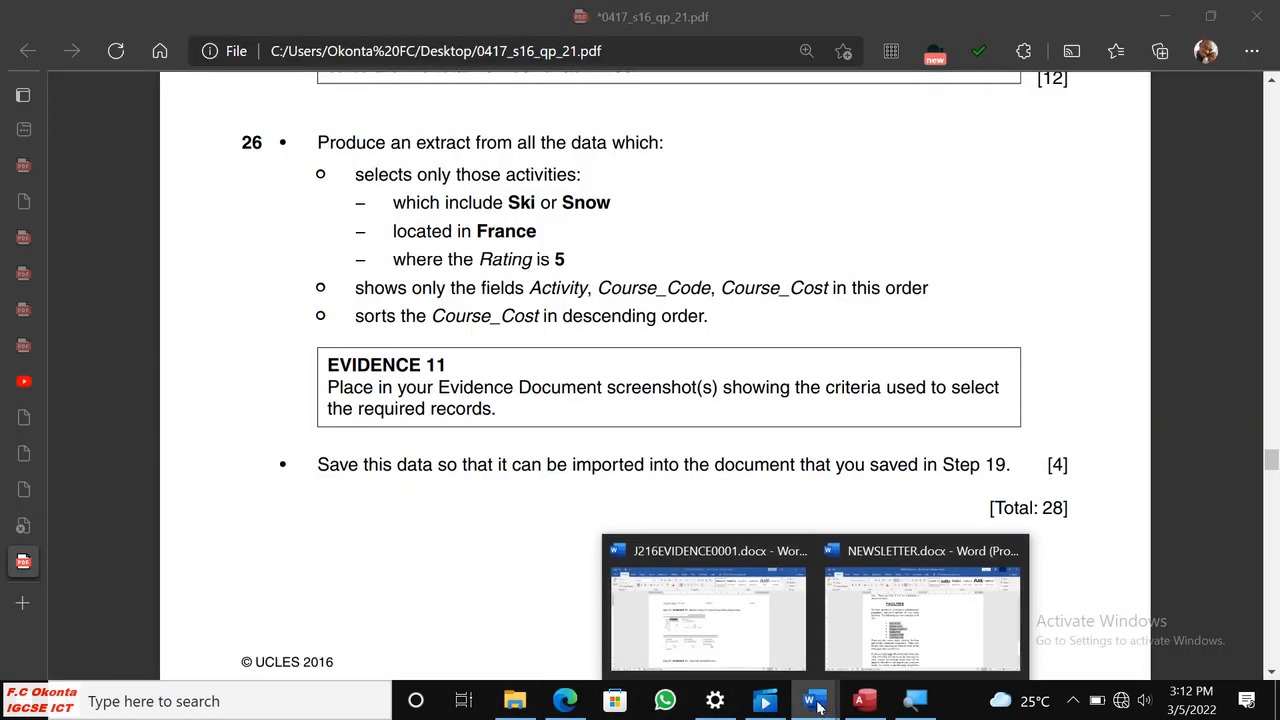
pyautogui.click(782, 652)
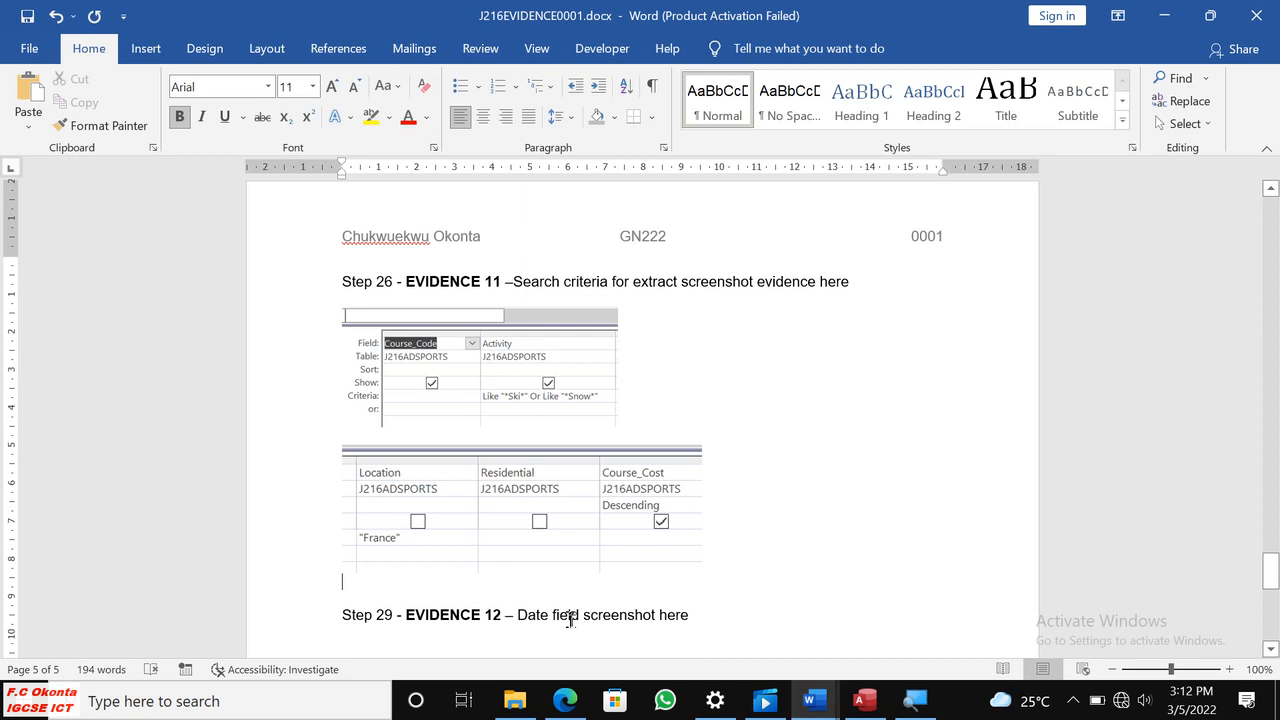
pyautogui.hotkey('ctrl', 'v')
pyautogui.scroll(-2, 500, 580)
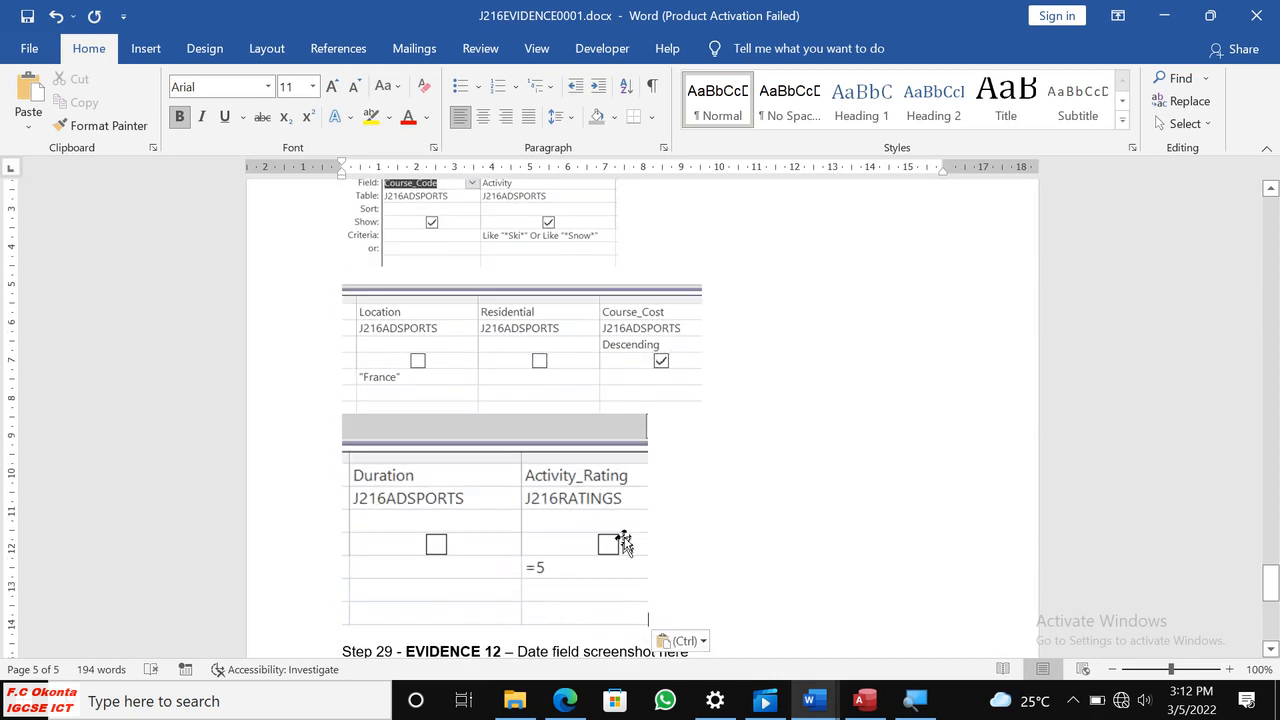
pyautogui.scroll(-2, 718, 484)
pyautogui.scroll(3, 740, 463)
pyautogui.scroll(-2, 740, 463)
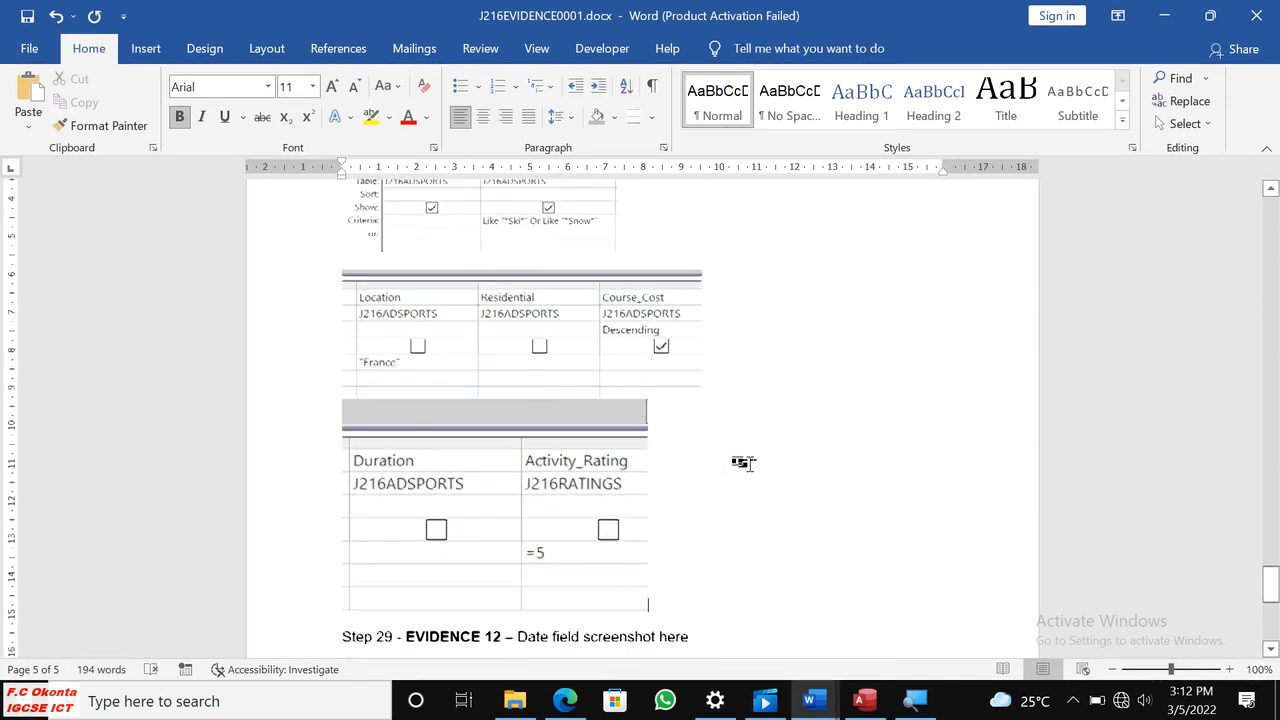
# Compare the EVIDENCE 11 instruction in the question paper with the pasted screenshots in Word, and read the requirements of questions 27 and 28.
pyautogui.click(565, 700)
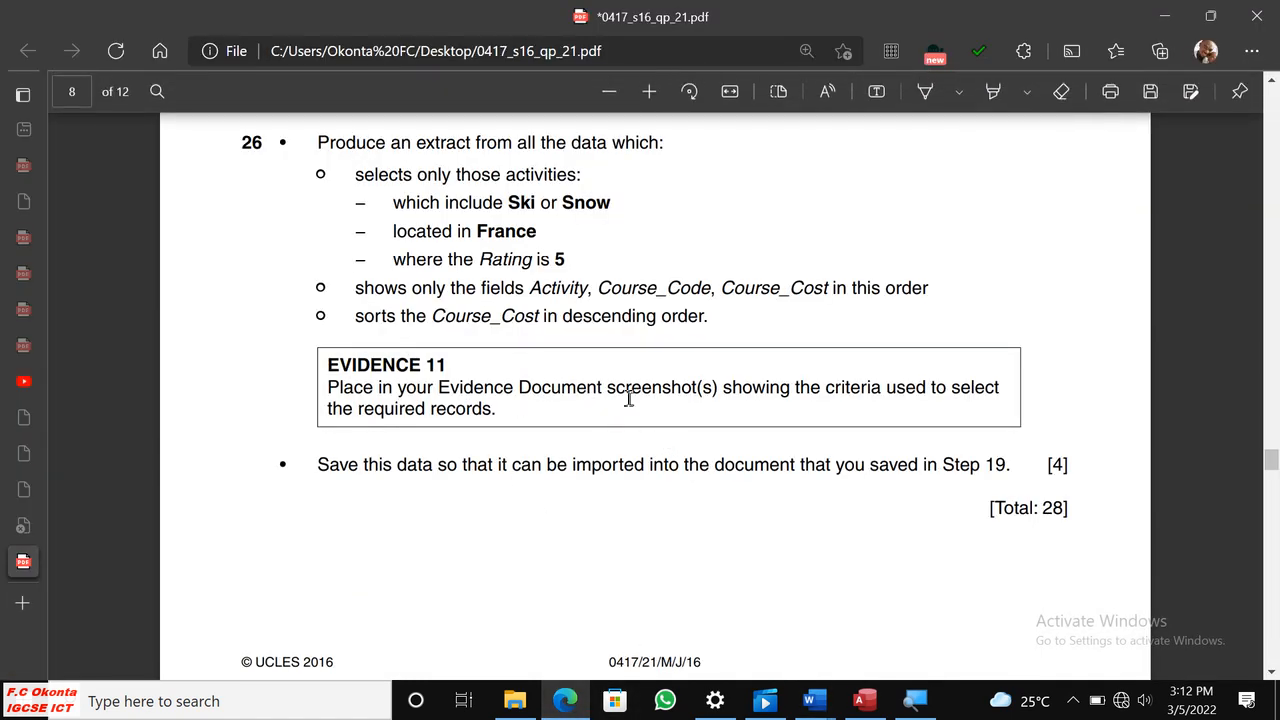
pyautogui.moveTo(716, 388); pyautogui.dragTo(681, 395)
pyautogui.click(771, 411)
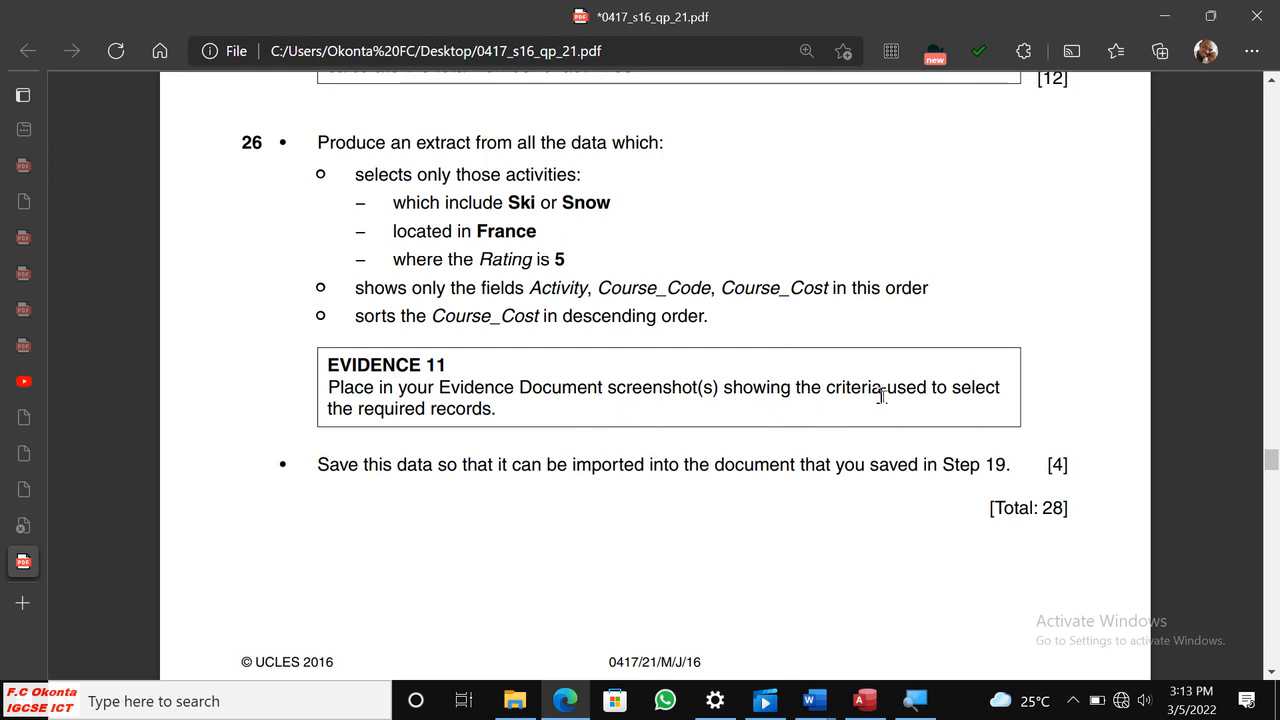
pyautogui.moveTo(881, 390); pyautogui.dragTo(828, 392)
pyautogui.click(852, 408)
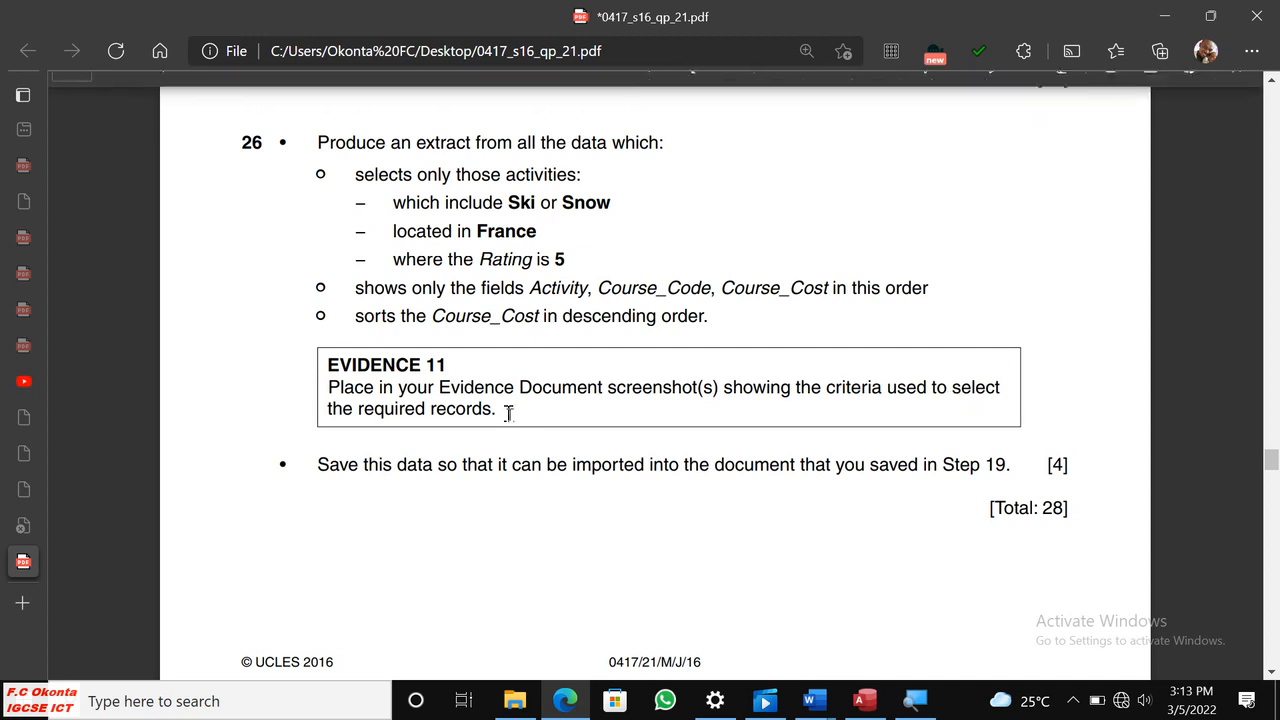
pyautogui.click(862, 701)
pyautogui.moveTo(810, 700)
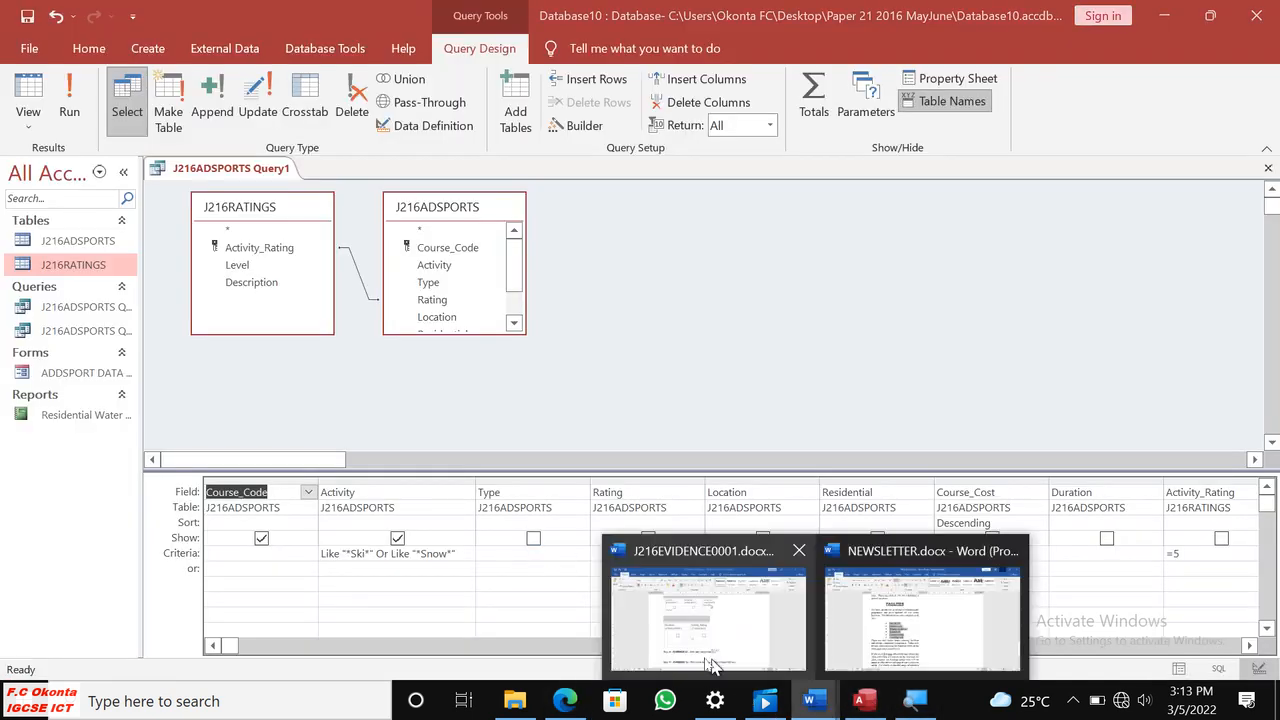
pyautogui.click(737, 660)
pyautogui.scroll(3, 720, 414)
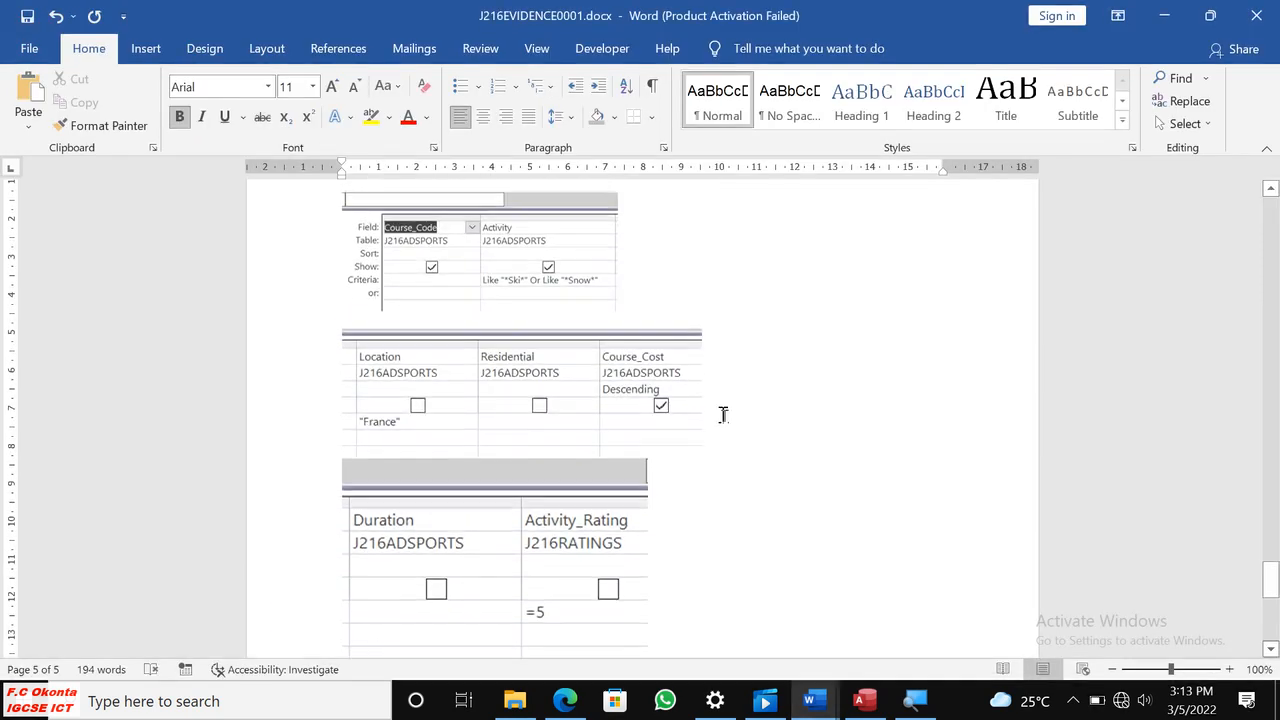
pyautogui.scroll(-1, 720, 462)
pyautogui.scroll(-1, 720, 462)
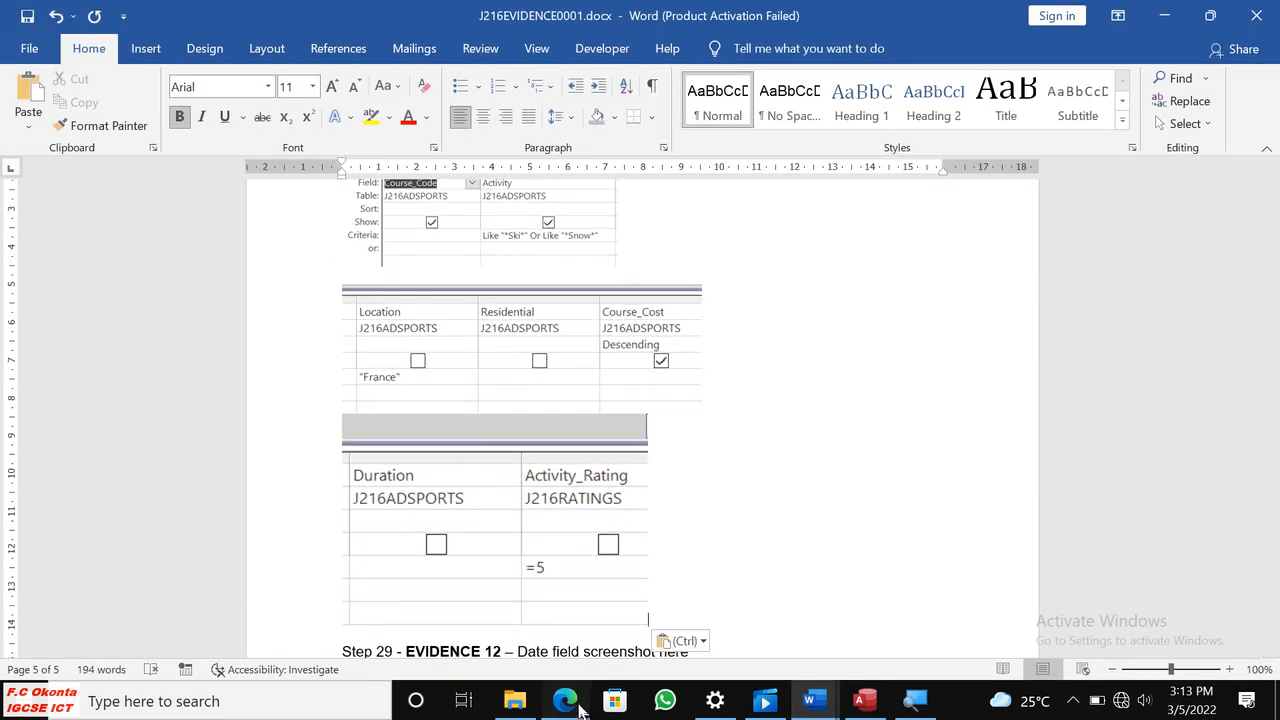
pyautogui.hotkey('alt', 'Tab')
pyautogui.scroll(-6, 703, 507)
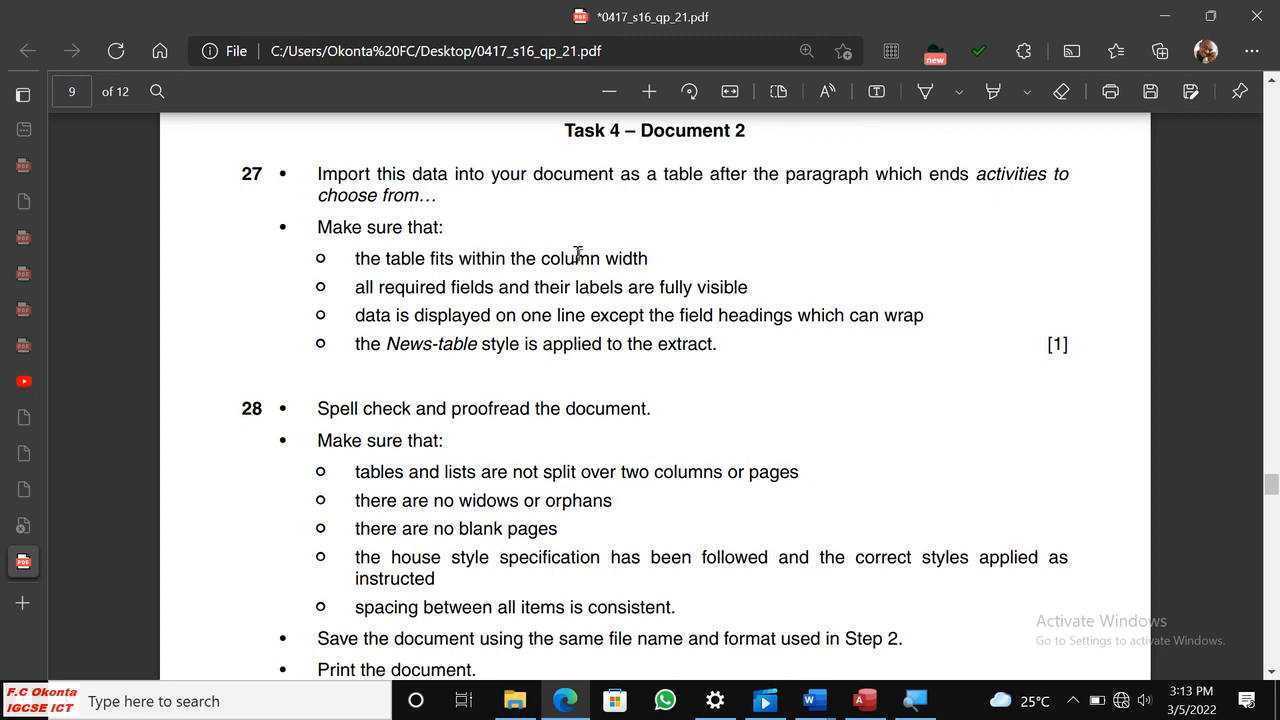
# Run the query in Access and export it with formatting and layout as the Excel workbook J216ADSPORTS Query1.xlsx, without saving the export steps.
pyautogui.click(864, 703)
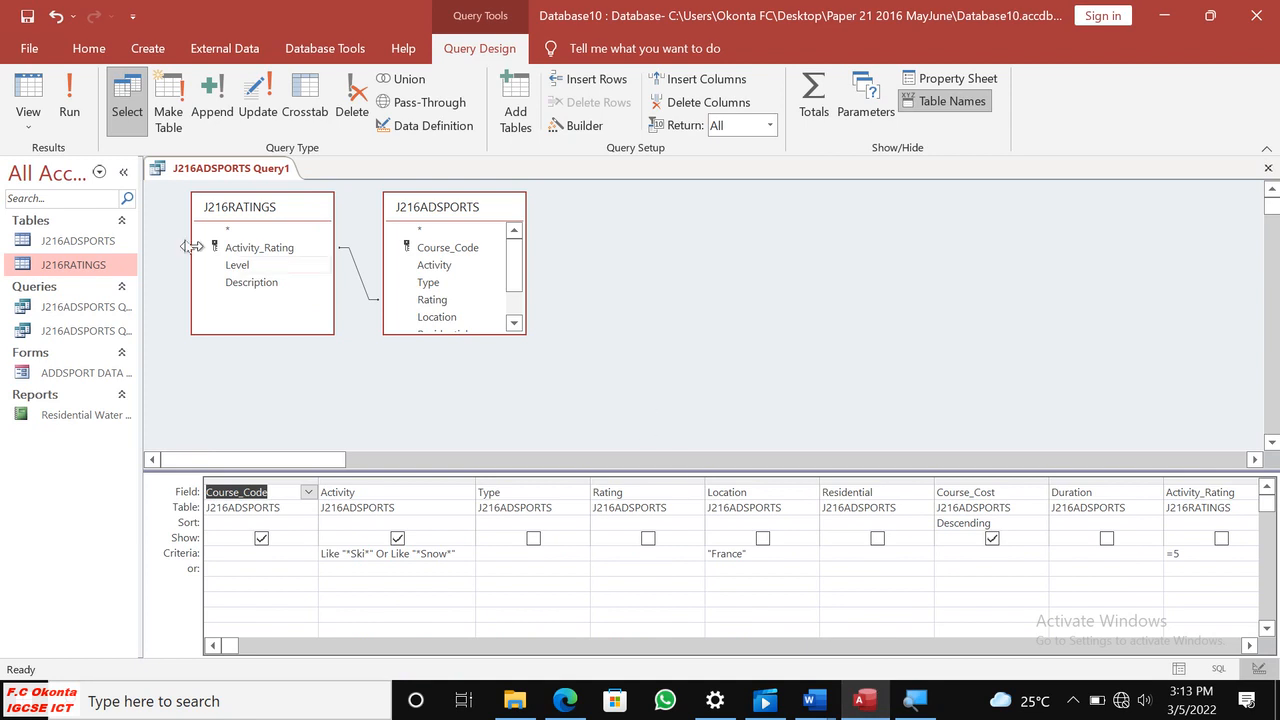
pyautogui.click(70, 108)
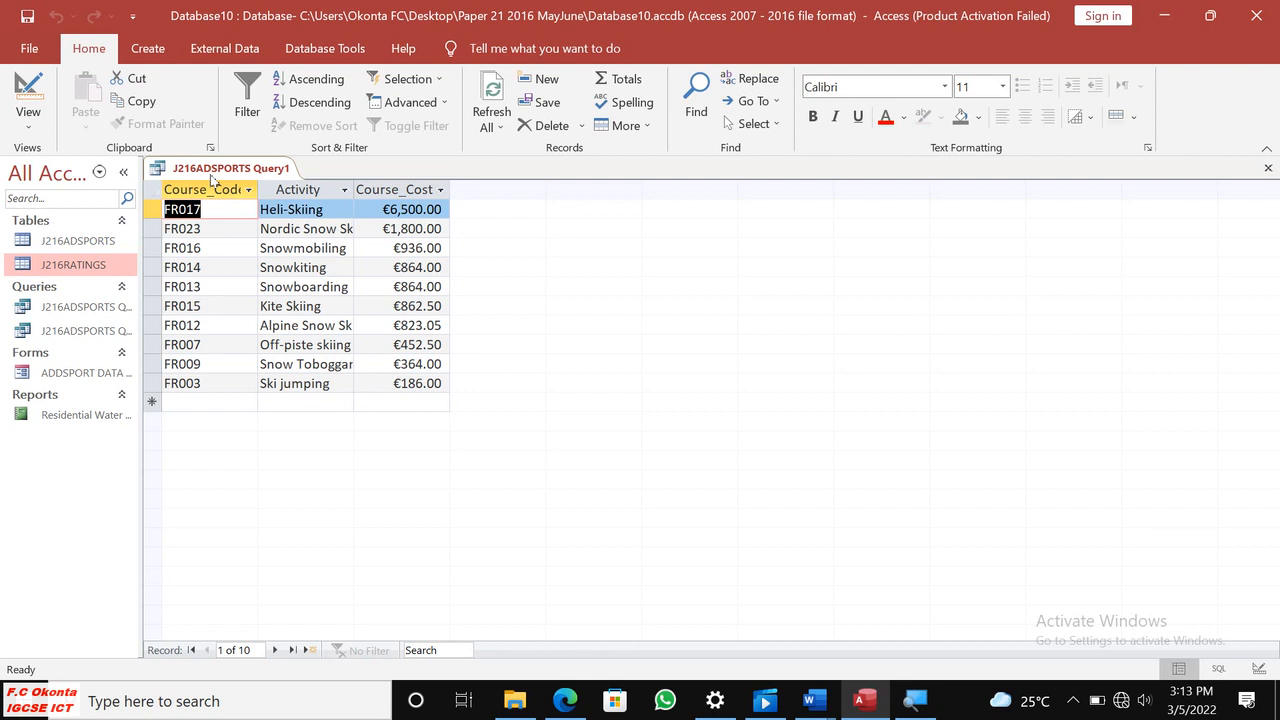
pyautogui.click(210, 52)
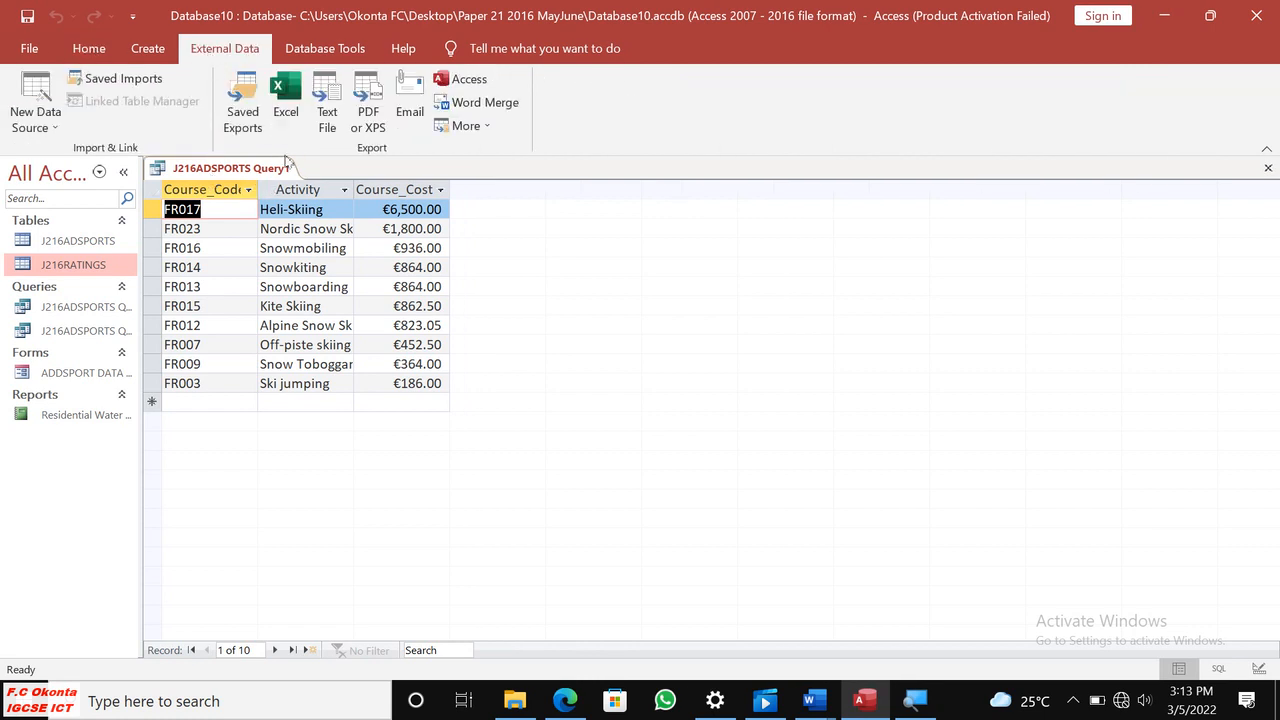
pyautogui.click(287, 93)
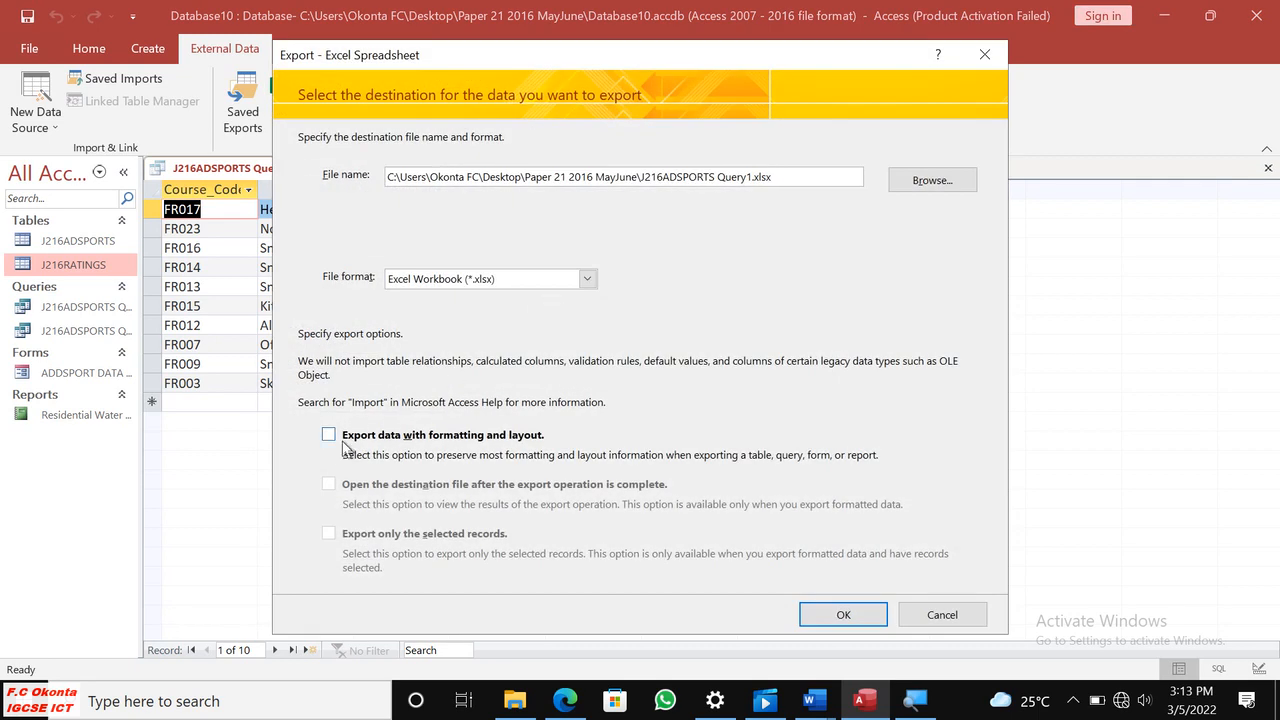
pyautogui.click(331, 440)
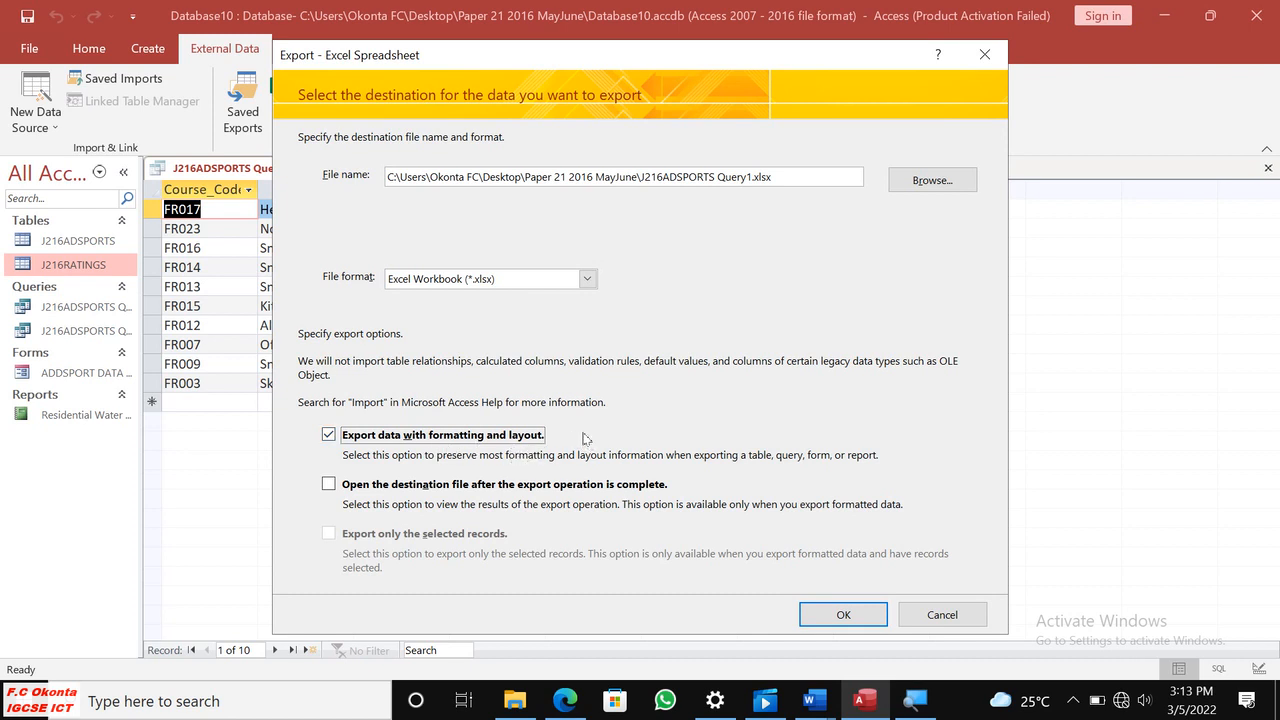
pyautogui.click(826, 622)
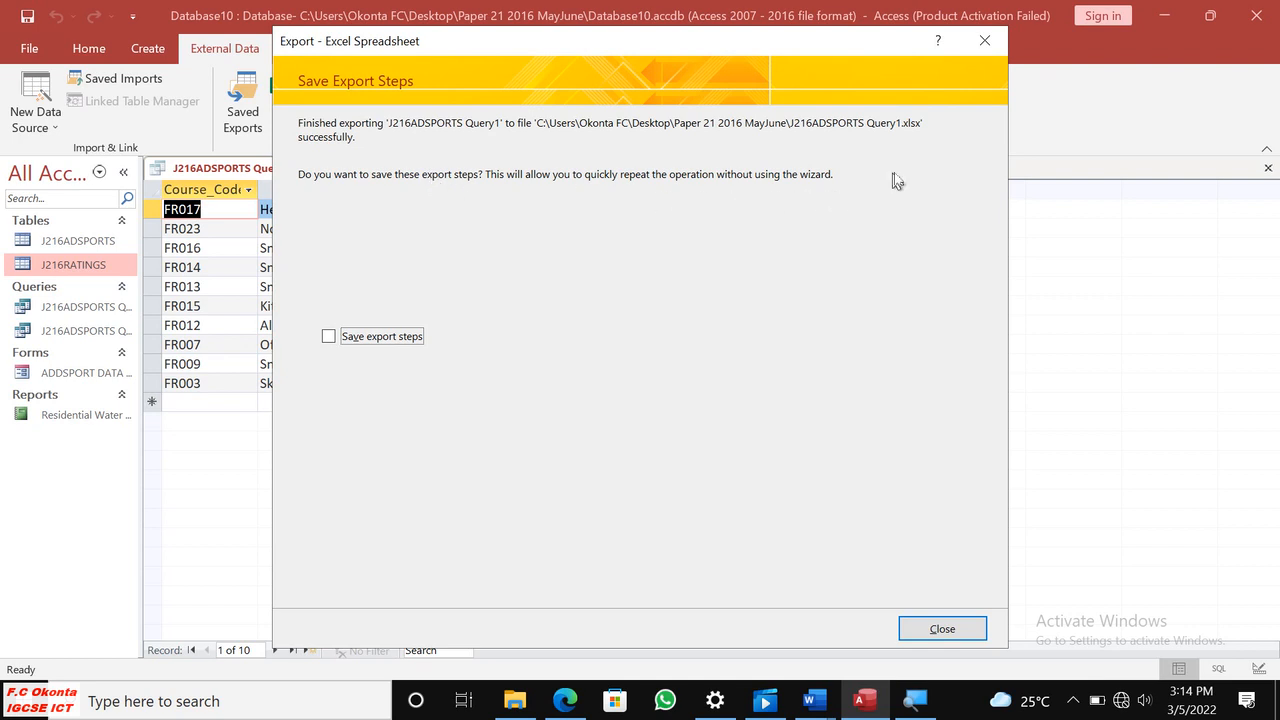
pyautogui.click(963, 626)
pyautogui.click(286, 100)
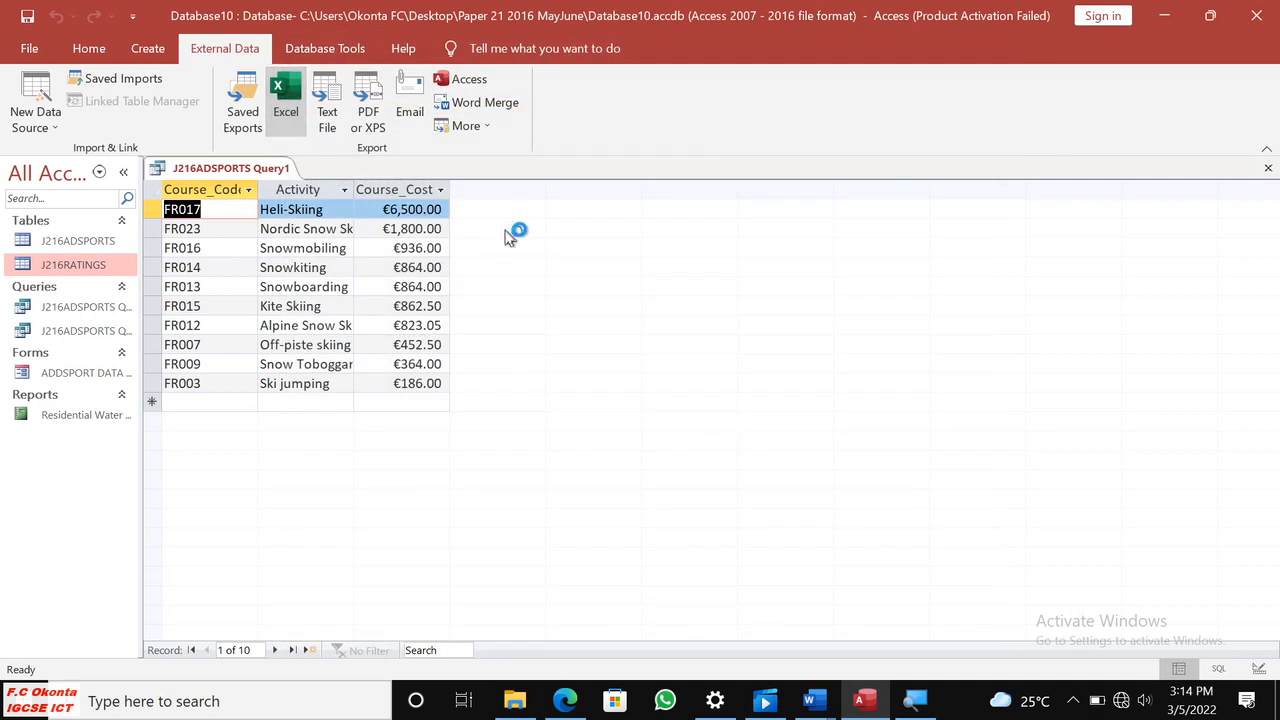
pyautogui.click(914, 182)
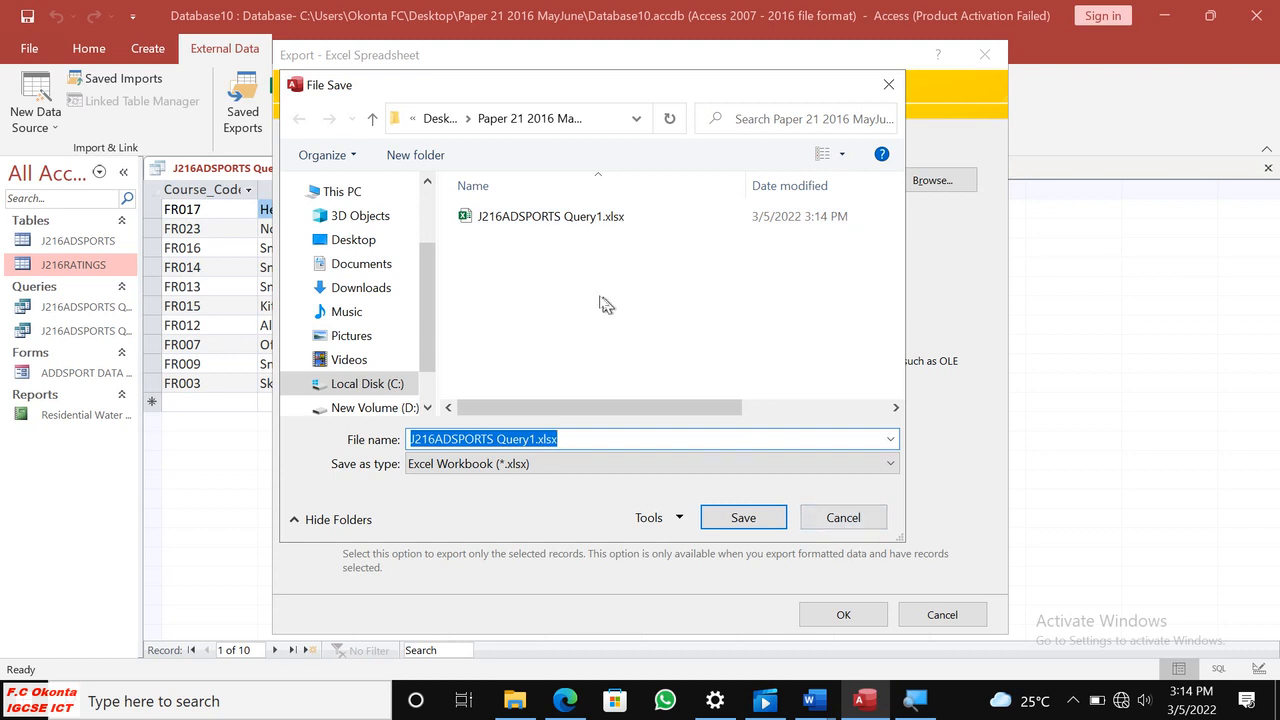
pyautogui.click(843, 519)
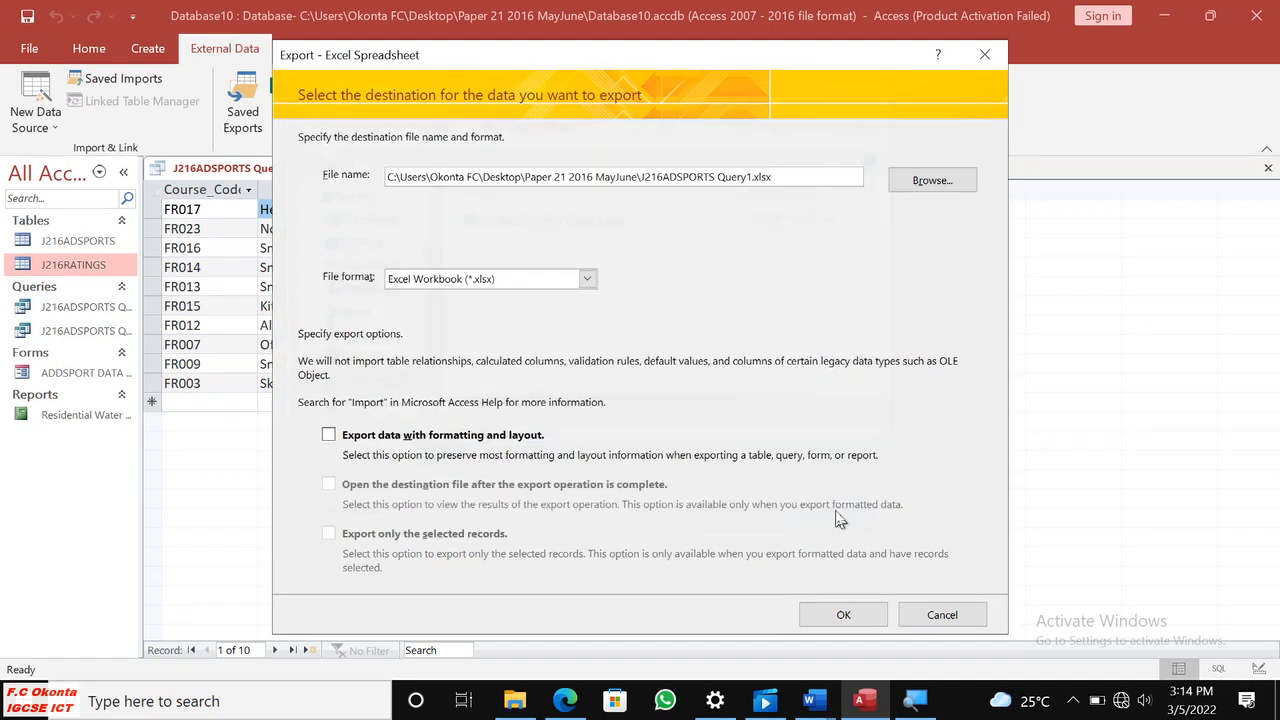
pyautogui.click(937, 616)
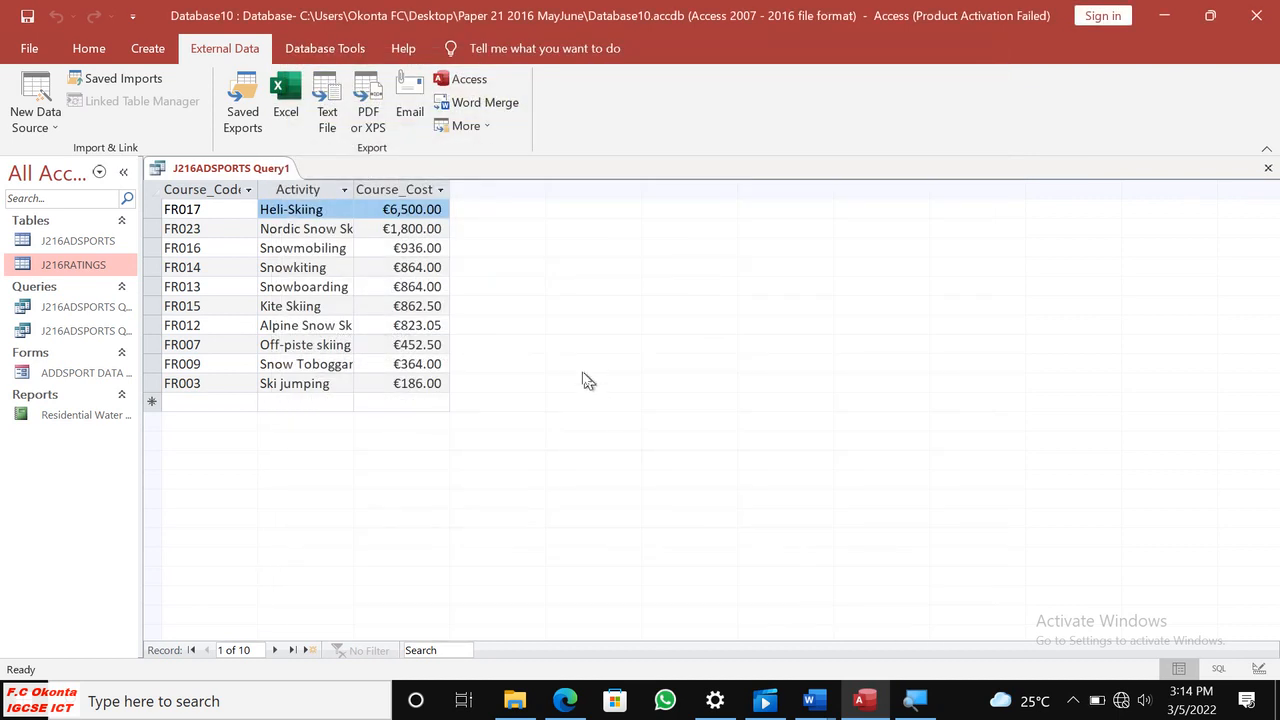
# Switch to File Explorer, open J216ADSPORTS Query1.xlsx in Excel from the Paper 21 2016 MayJune folder, and dismiss the activation notice.
pyautogui.click(514, 700)
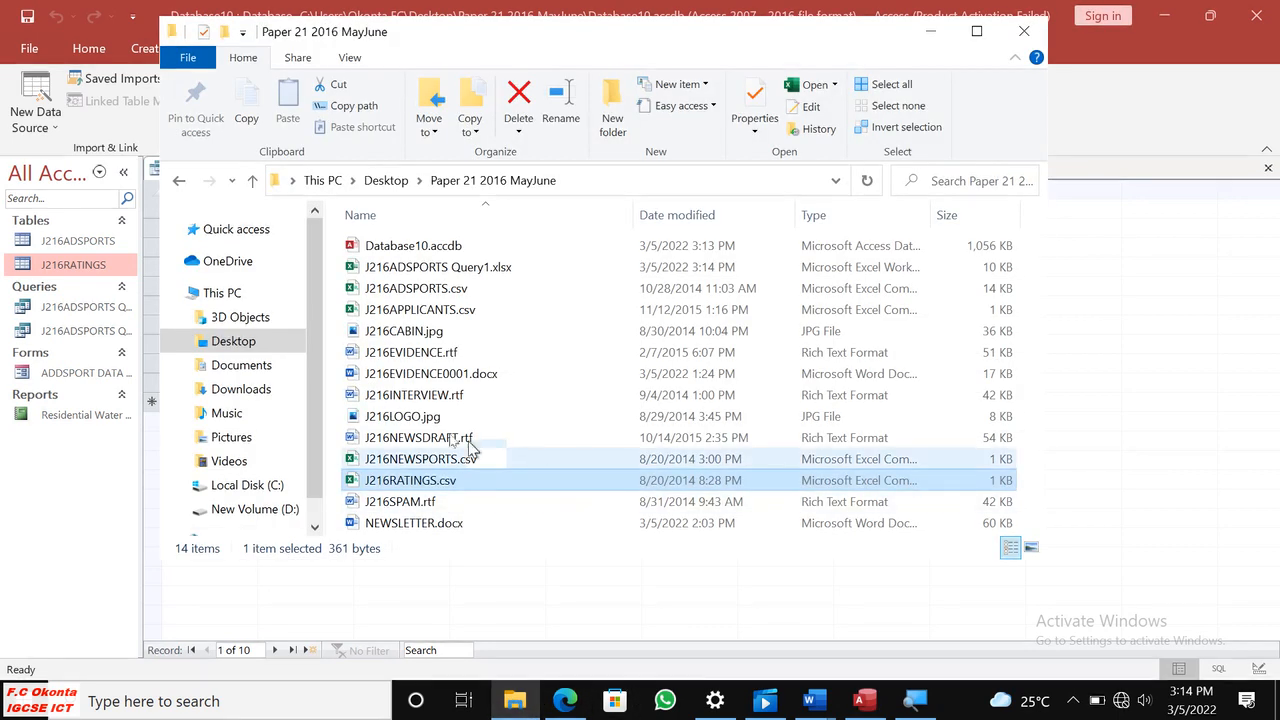
pyautogui.doubleClick(358, 267)
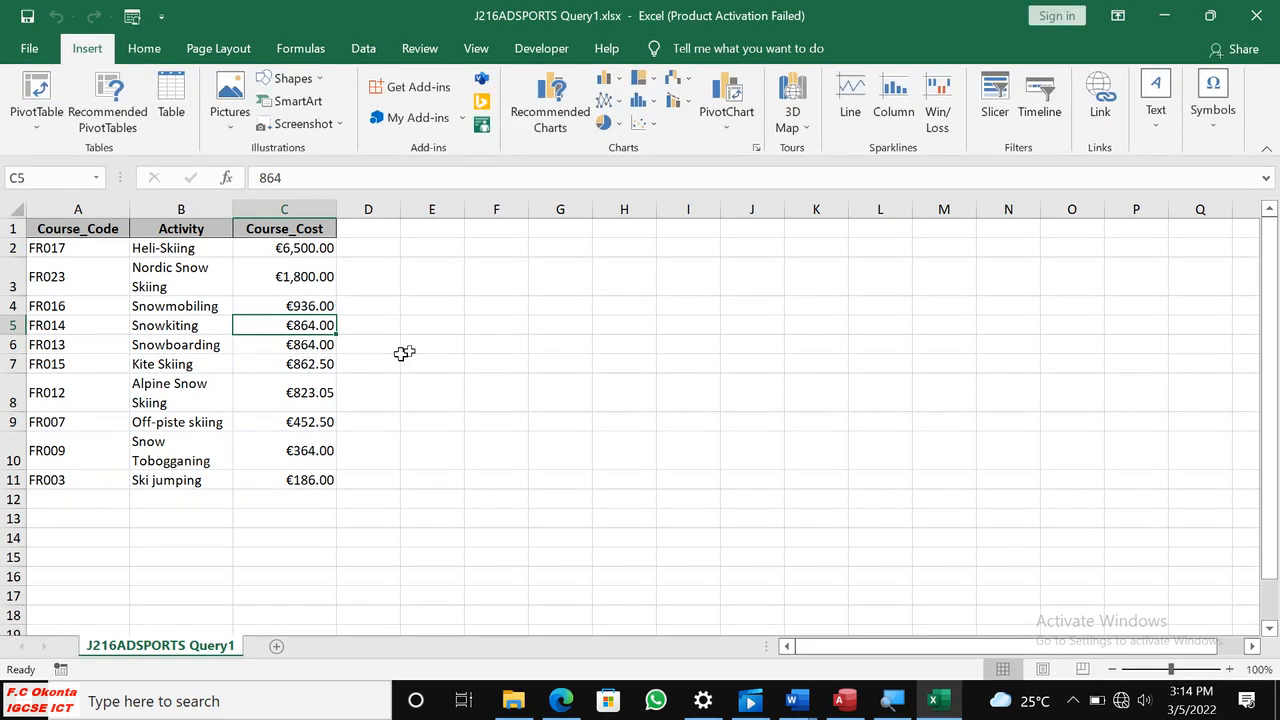
pyautogui.click(427, 342)
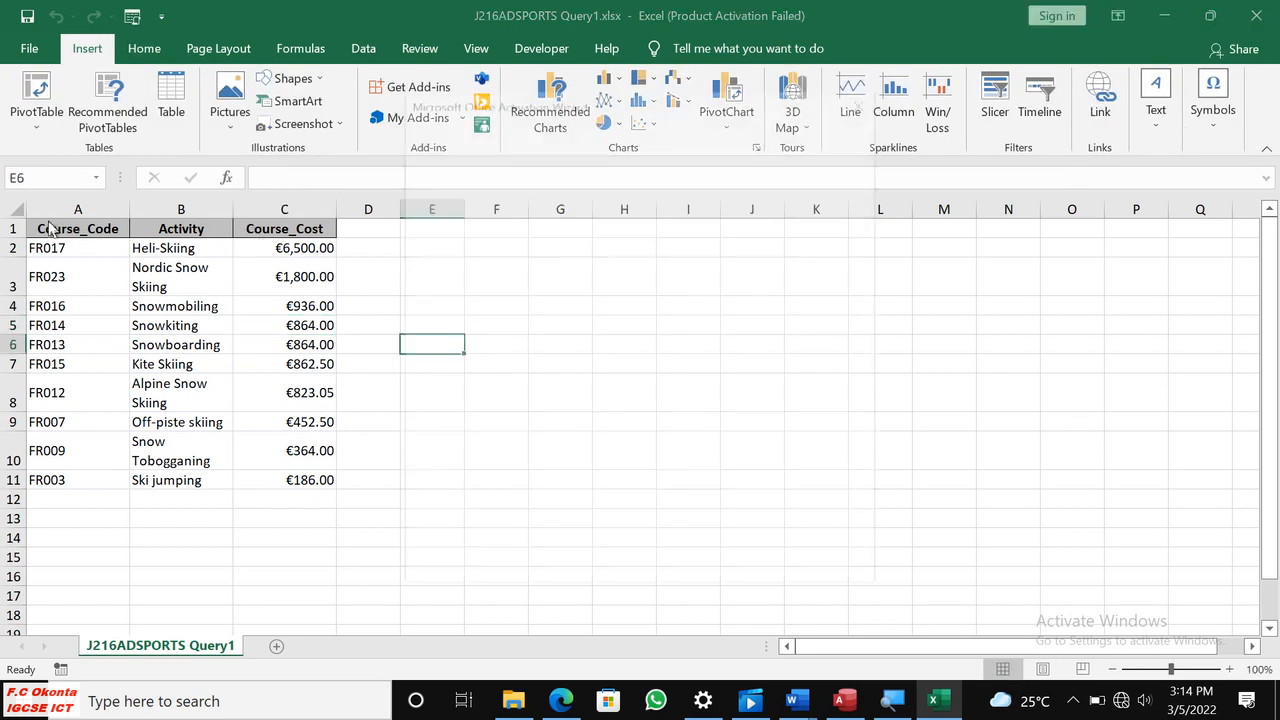
pyautogui.click(833, 566)
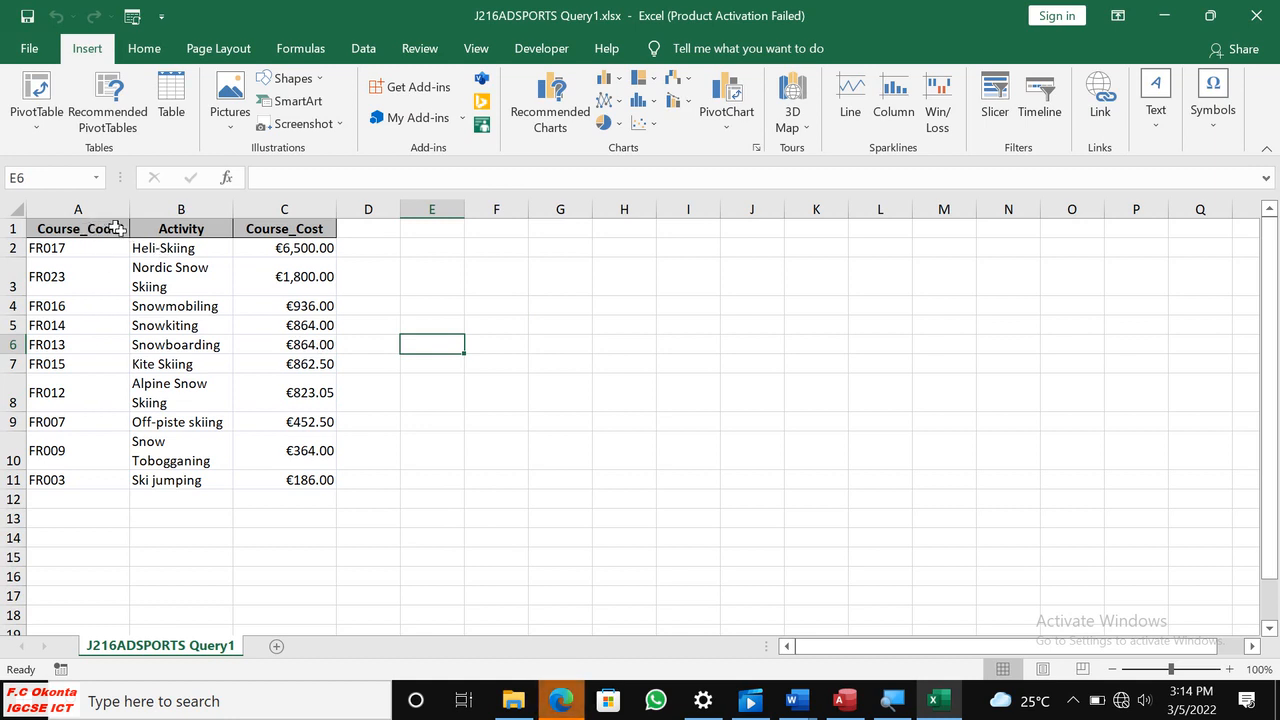
# Switch to the question paper 0417_s16_qp_21.pdf in Edge and read the question 27 requirements for importing the table.
pyautogui.click(513, 701)
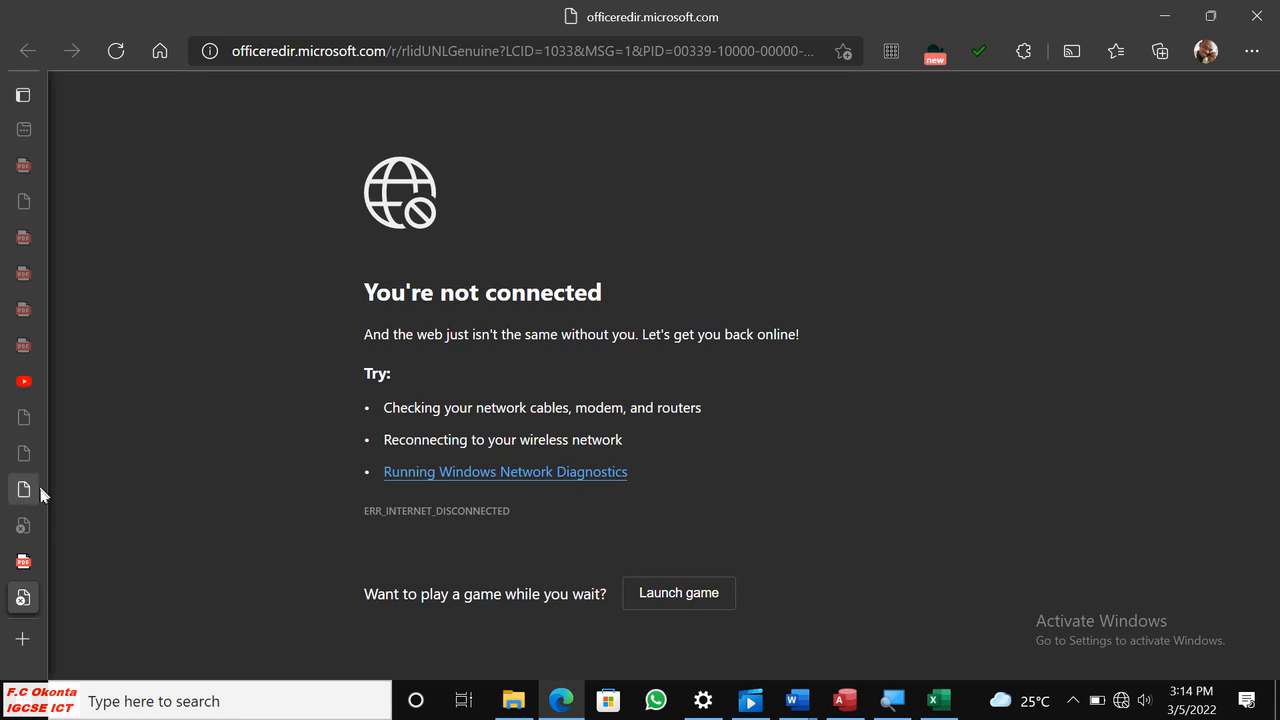
pyautogui.click(24, 561)
pyautogui.scroll(-2, 620, 430)
pyautogui.scroll(4, 633, 427)
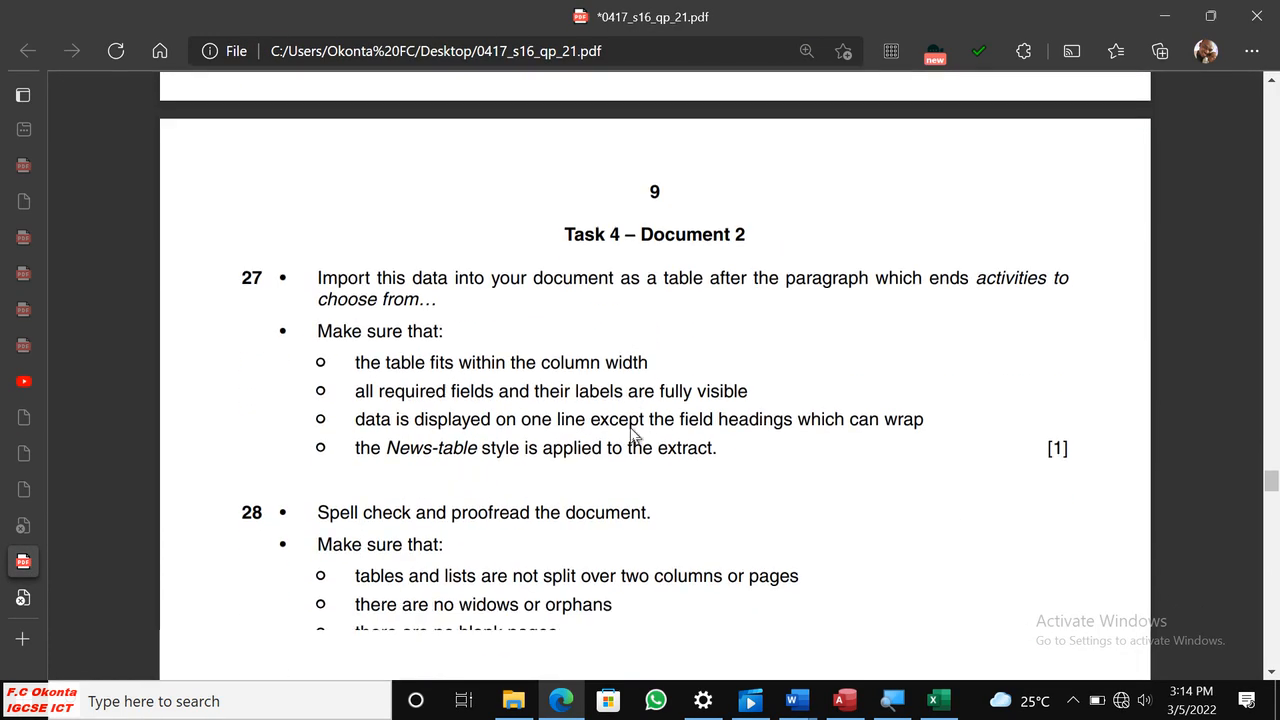
pyautogui.scroll(-1, 633, 436)
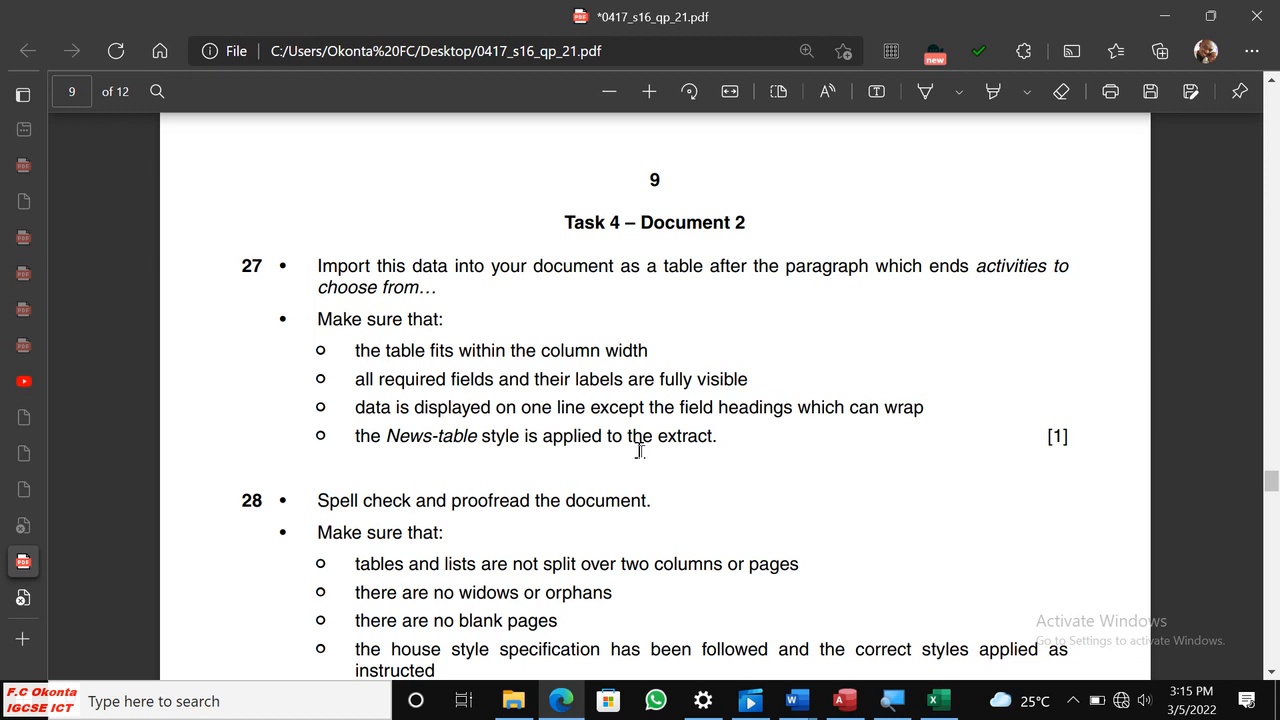
# Switch to Excel and copy the whole extract with its headings, cells A1 to C11.
pyautogui.click(938, 700)
pyautogui.moveTo(42, 232); pyautogui.dragTo(333, 482)
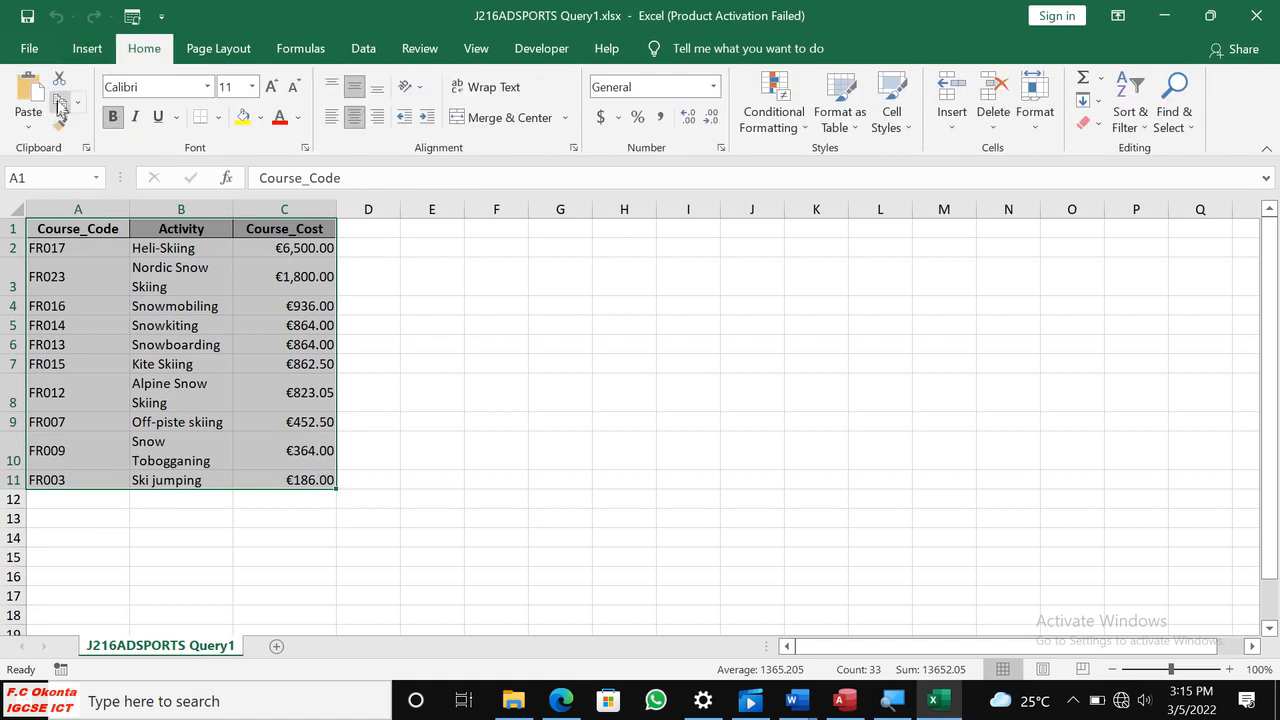
pyautogui.click(61, 101)
# Check the insertion point in question 27, switch to NEWSLETTER.docx in Word, and search it for "activities to cho".
pyautogui.click(561, 700)
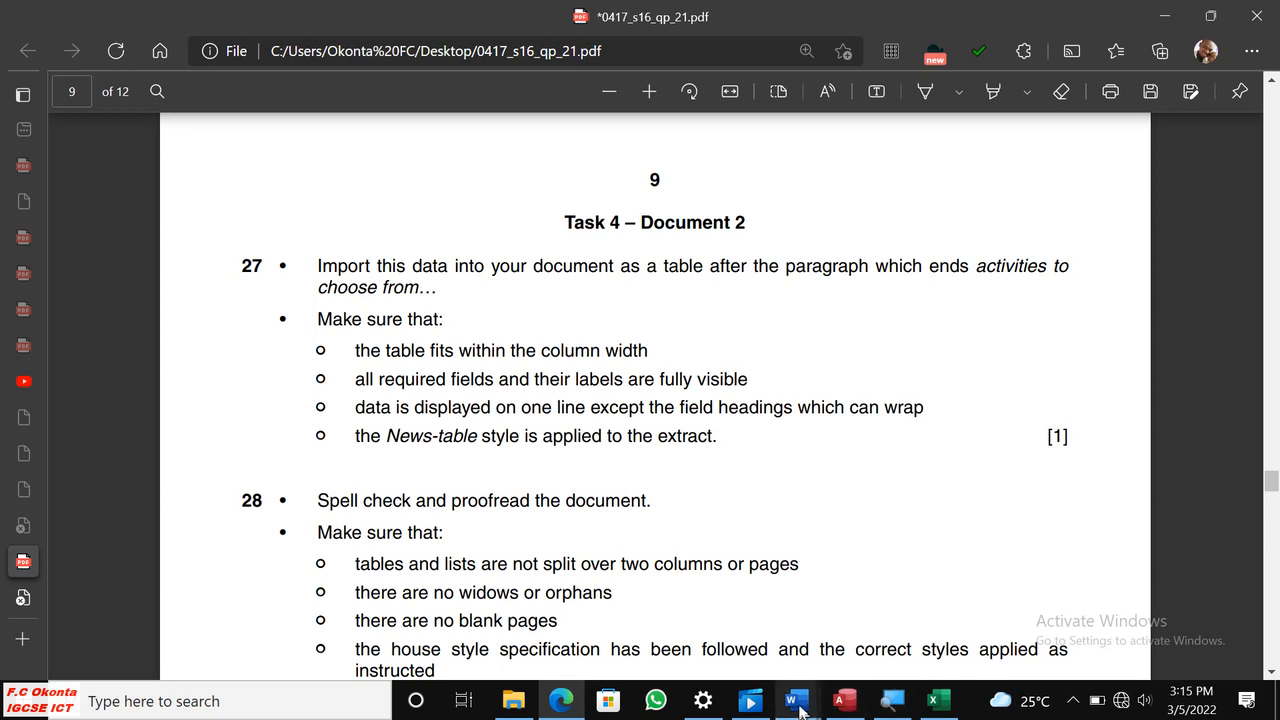
pyautogui.moveTo(798, 703)
pyautogui.click(889, 632)
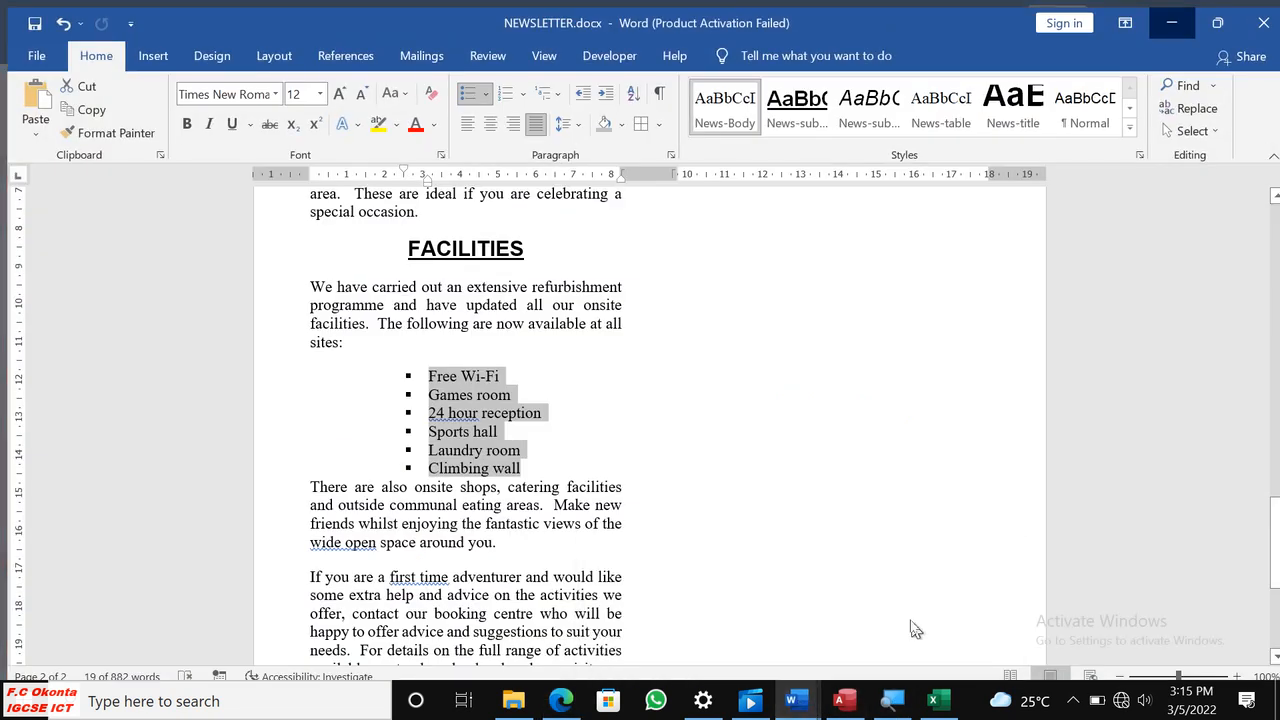
pyautogui.scroll(-4, 789, 429)
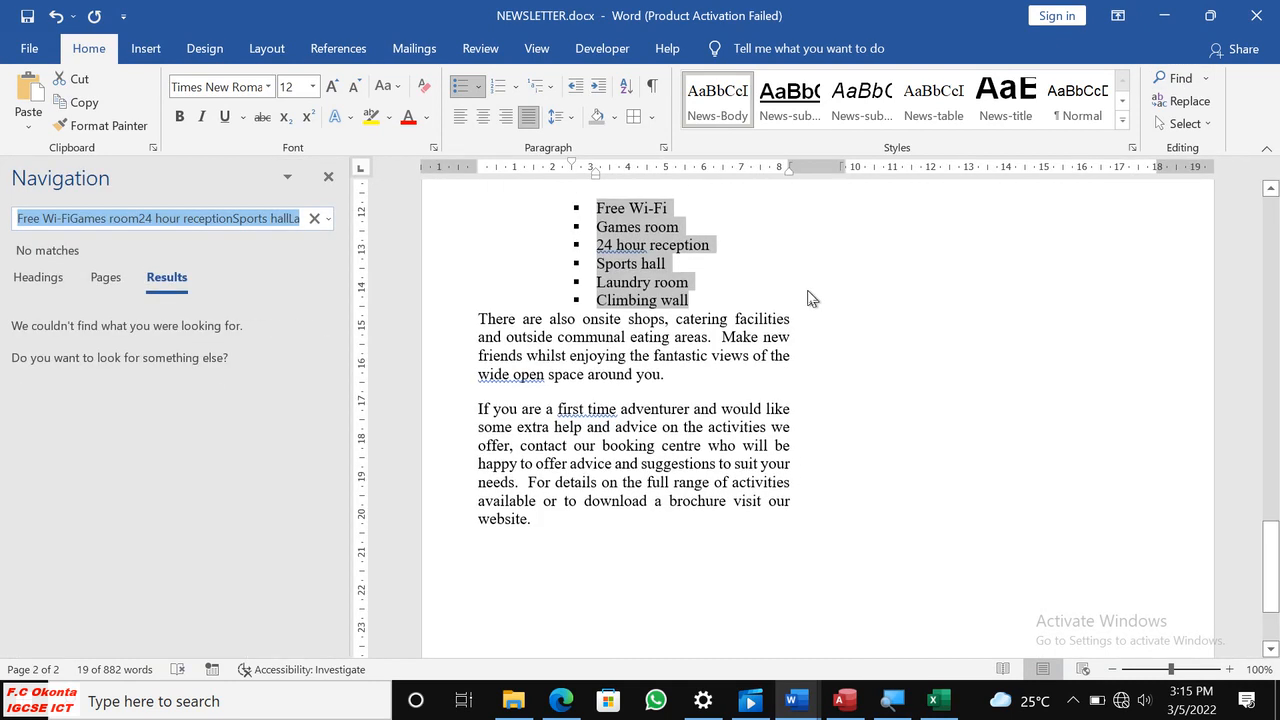
pyautogui.write('A')
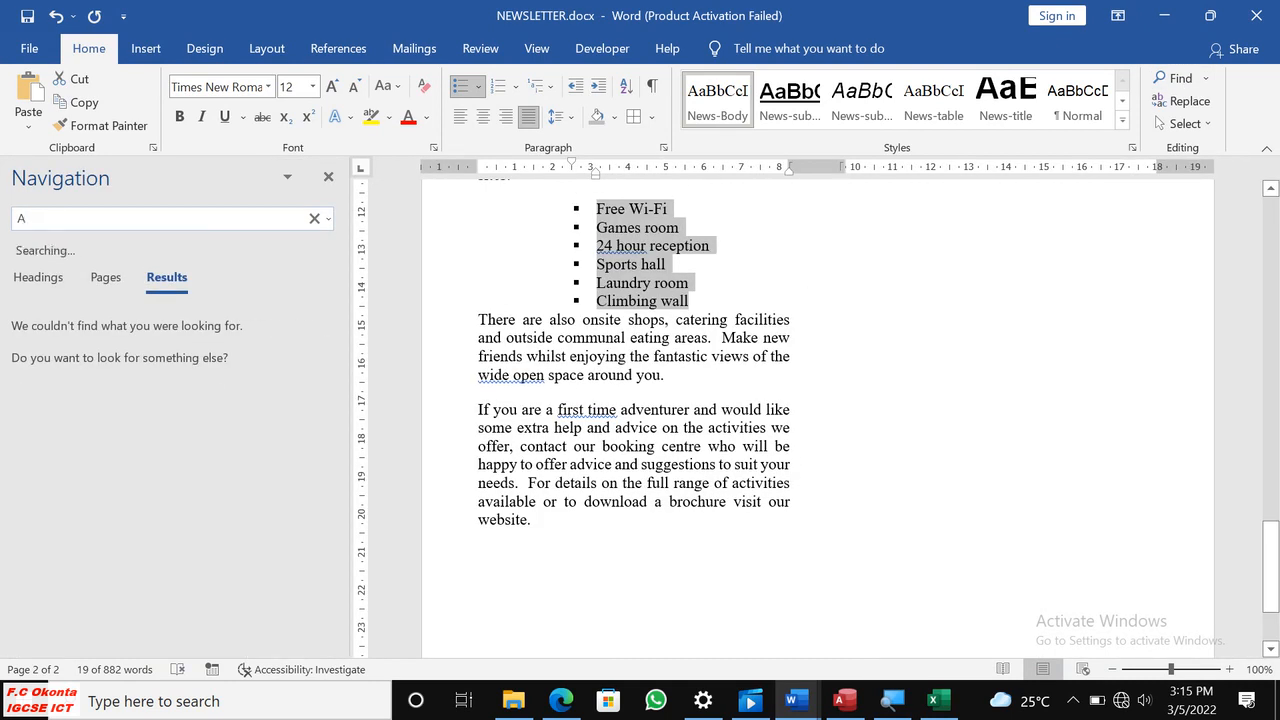
pyautogui.write('ctiviet')
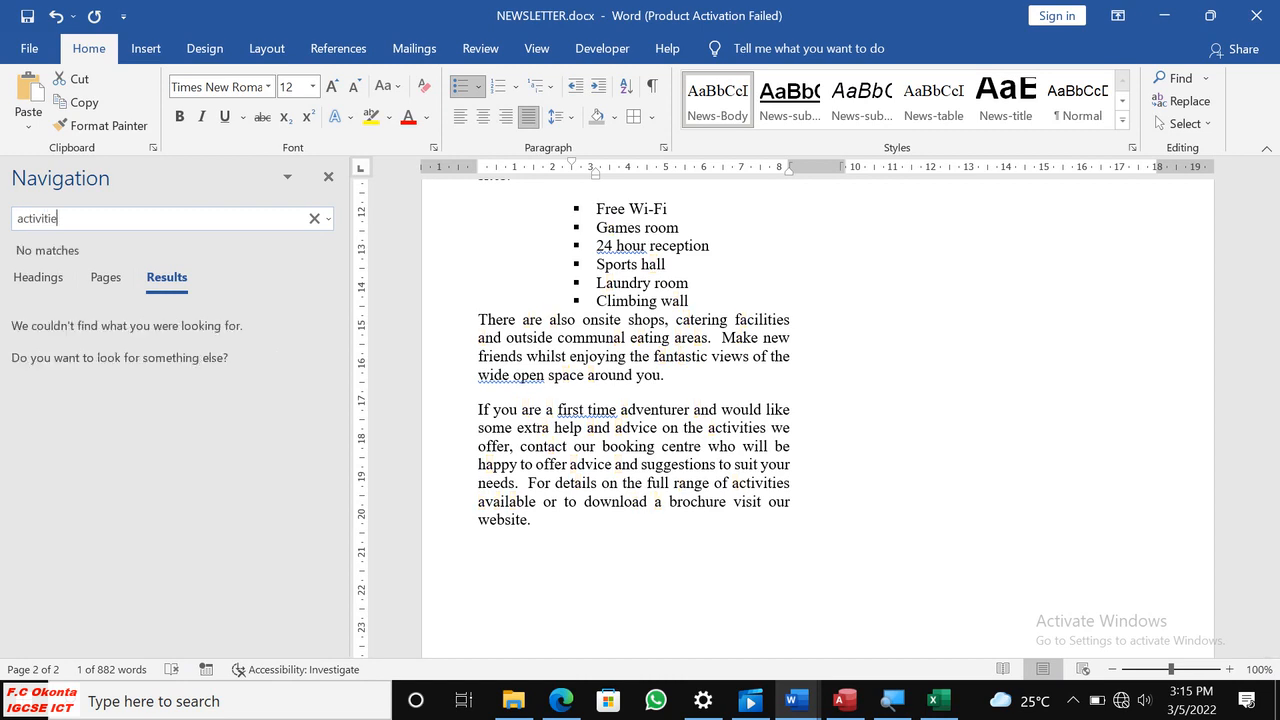
pyautogui.write('s to cho')
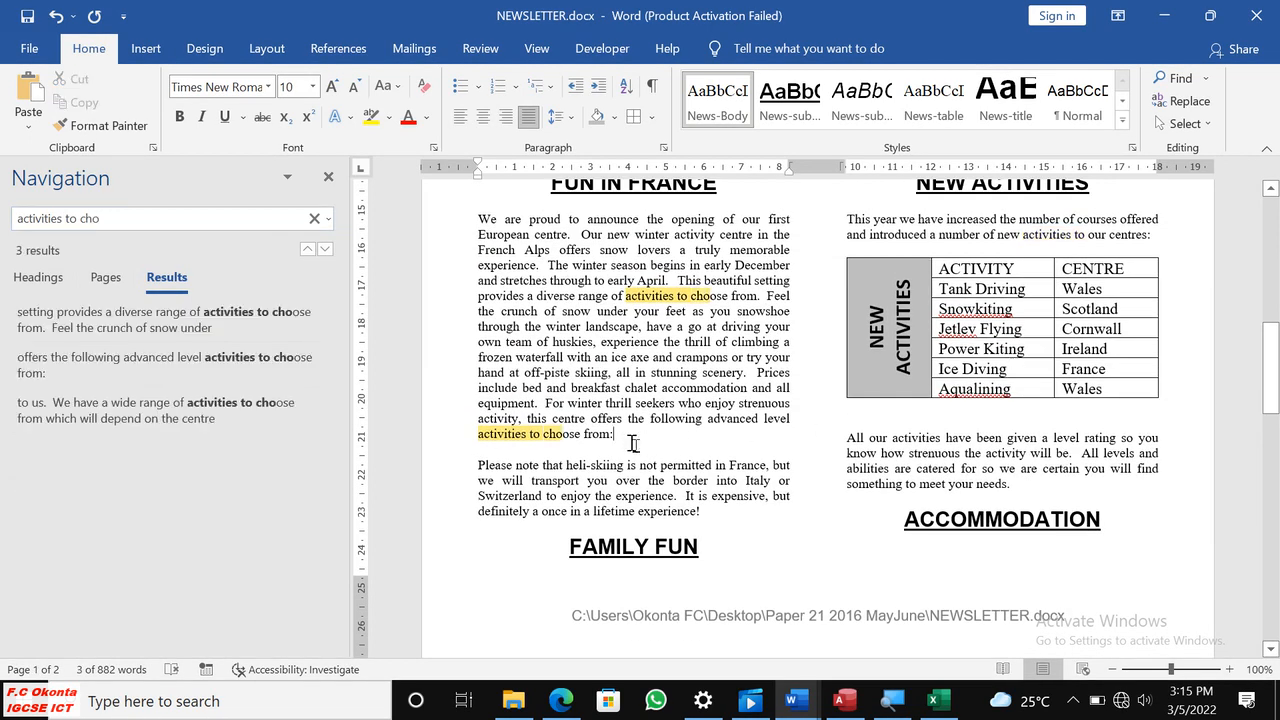
# Add blank lines after the FUN IN FRANCE paragraph ending "activities to choose from:" and paste the copied extract there as a table.
pyautogui.click(682, 445)
pyautogui.press('Return')
pyautogui.press('Return')
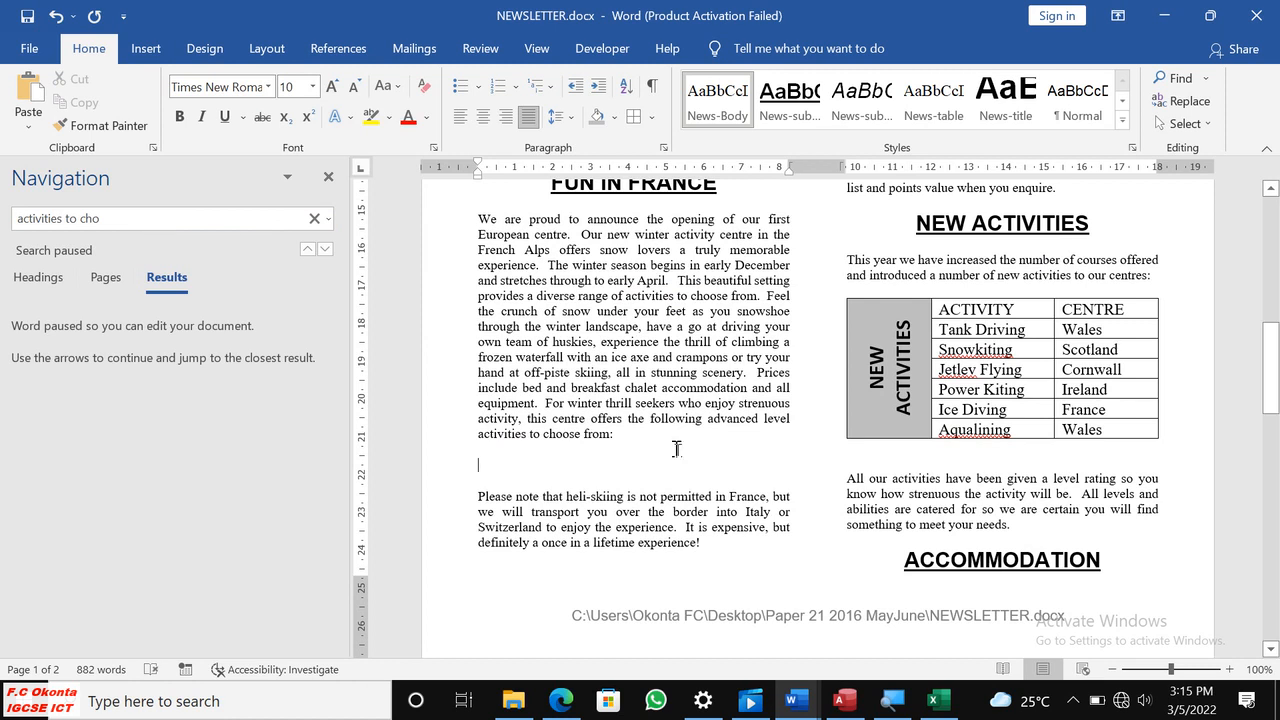
pyautogui.hotkey('ctrl', 'v')
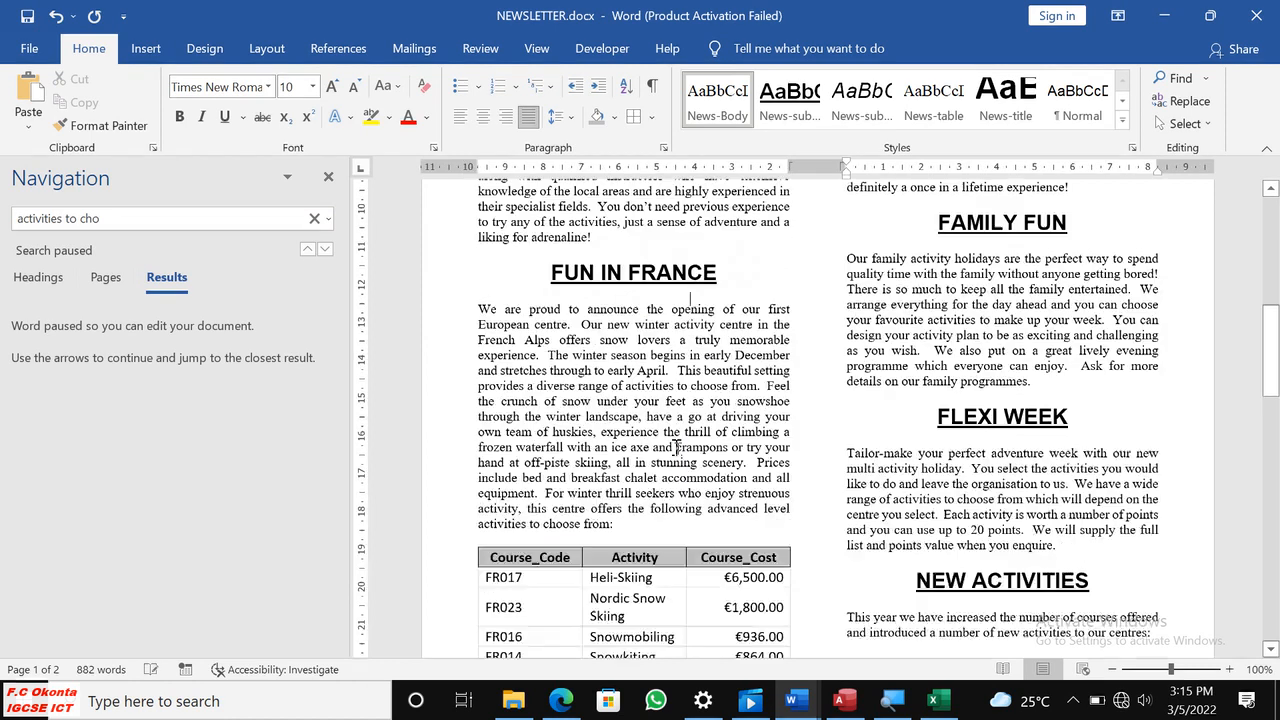
# Examine how the pasted table falls across the newsletter's columns and pages, and check the table style required by question 27.
pyautogui.scroll(-8, 687, 520)
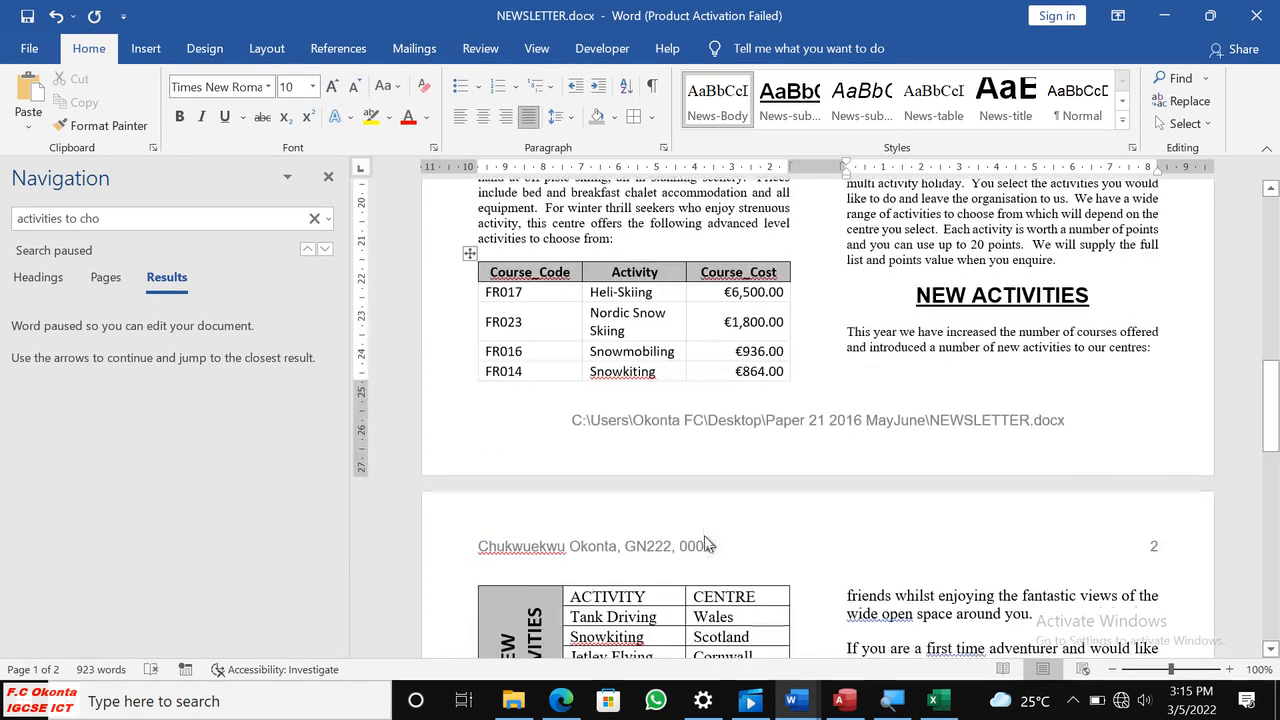
pyautogui.scroll(-3, 680, 360)
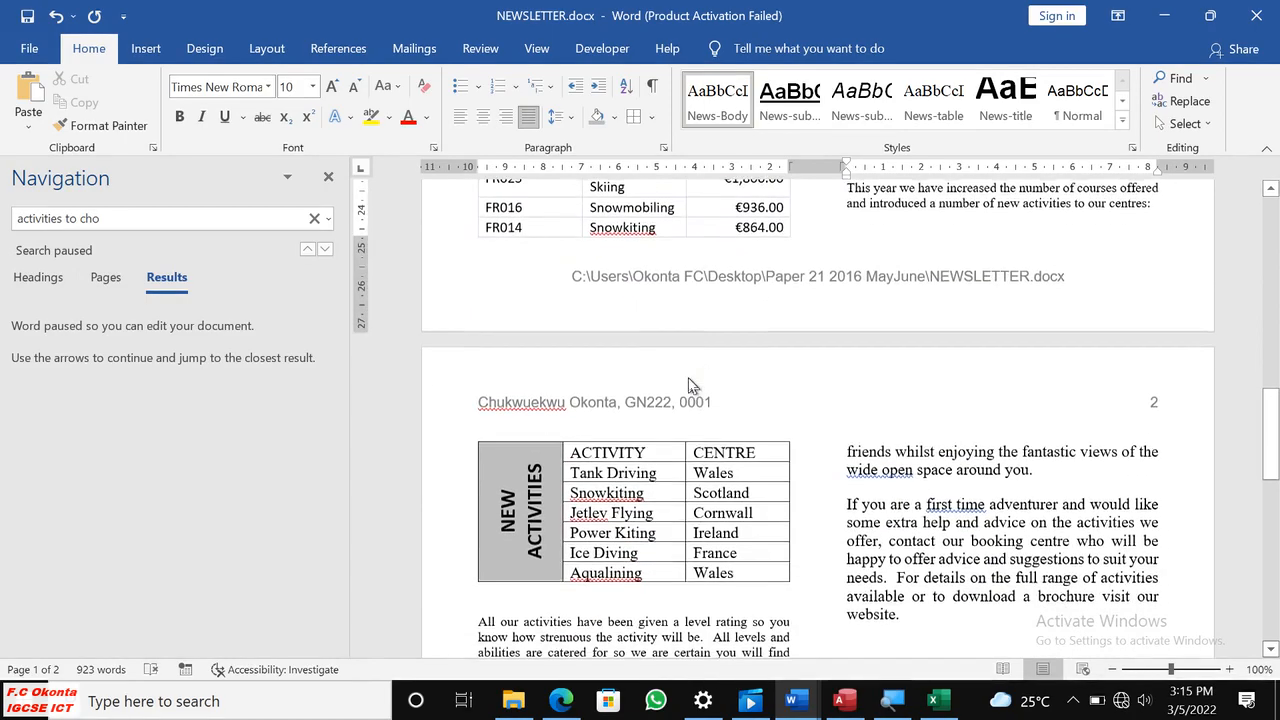
pyautogui.scroll(7, 720, 354)
pyautogui.scroll(11, 728, 335)
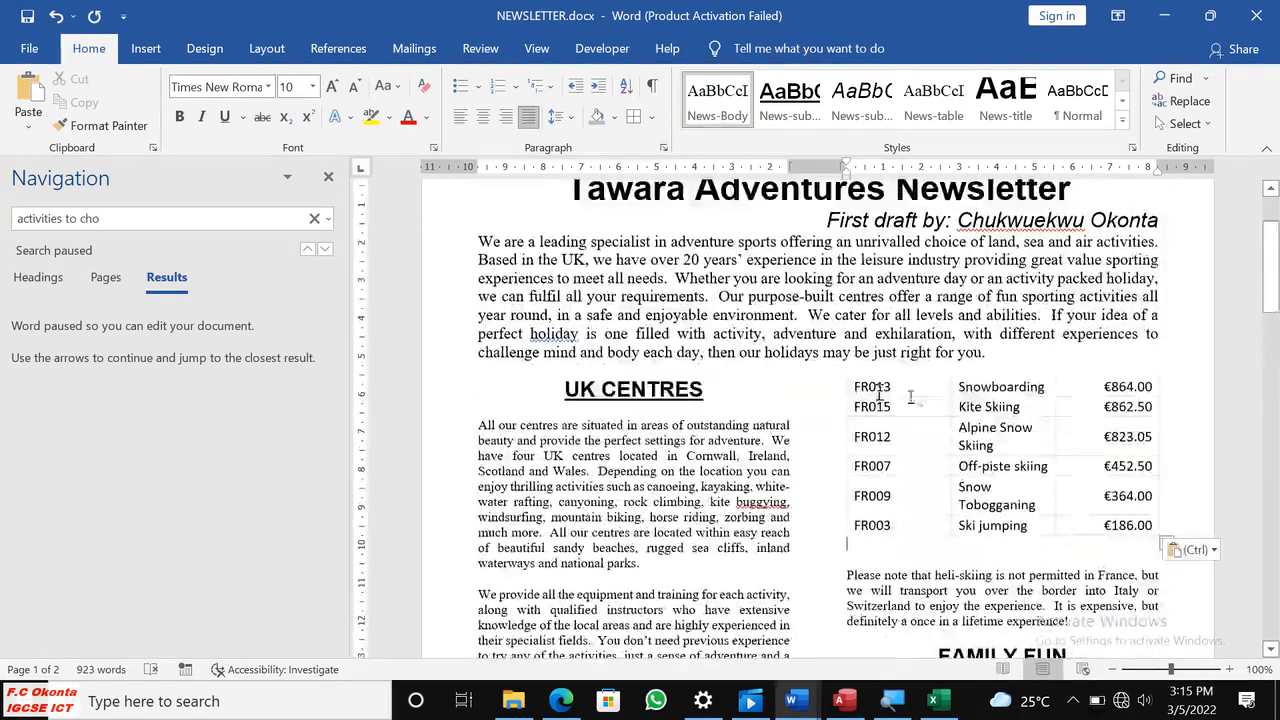
pyautogui.scroll(-17, 973, 406)
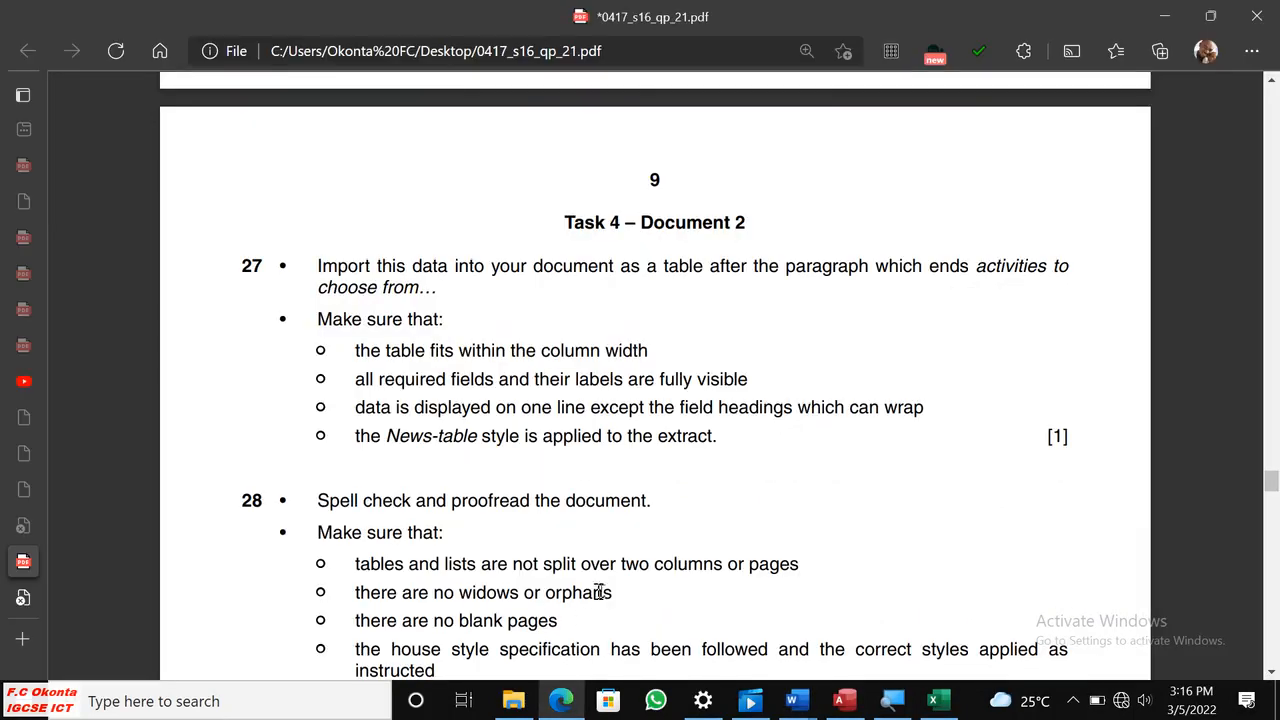
pyautogui.click(561, 701)
pyautogui.moveTo(388, 444); pyautogui.dragTo(478, 453)
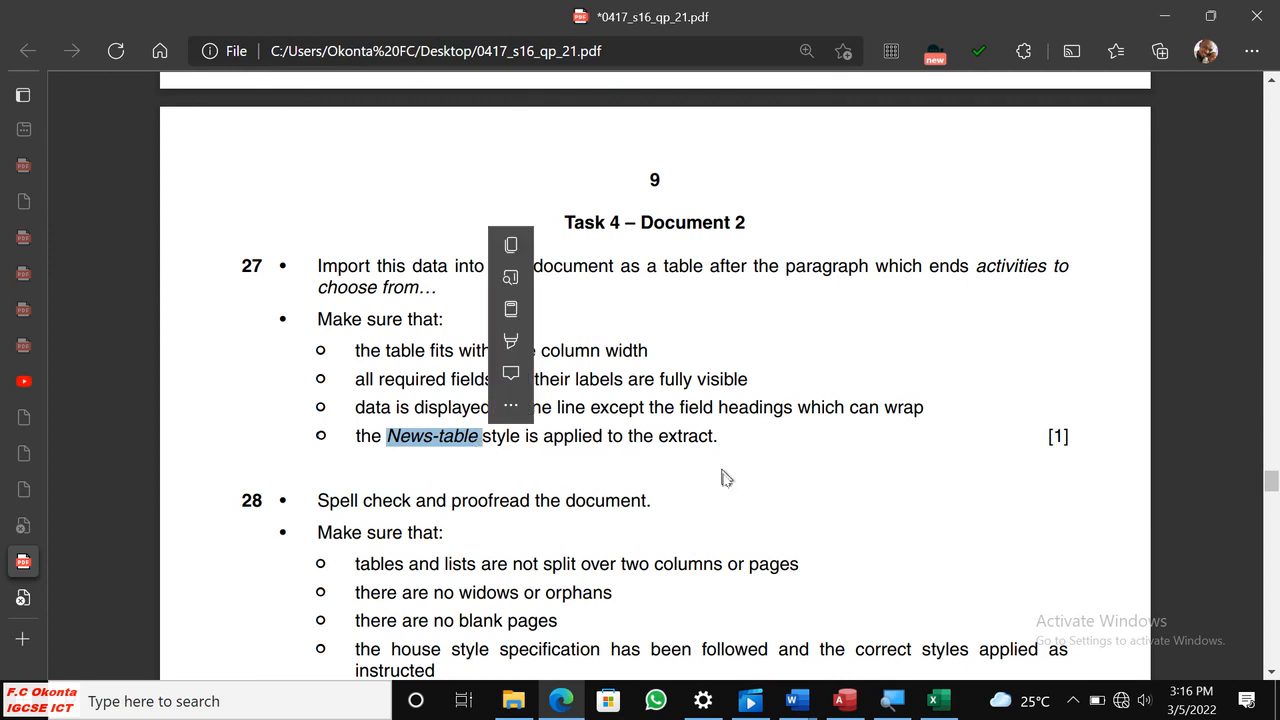
# Switch back to NEWSLETTER.docx and apply the News-table style to the whole pasted course table.
pyautogui.click(940, 703)
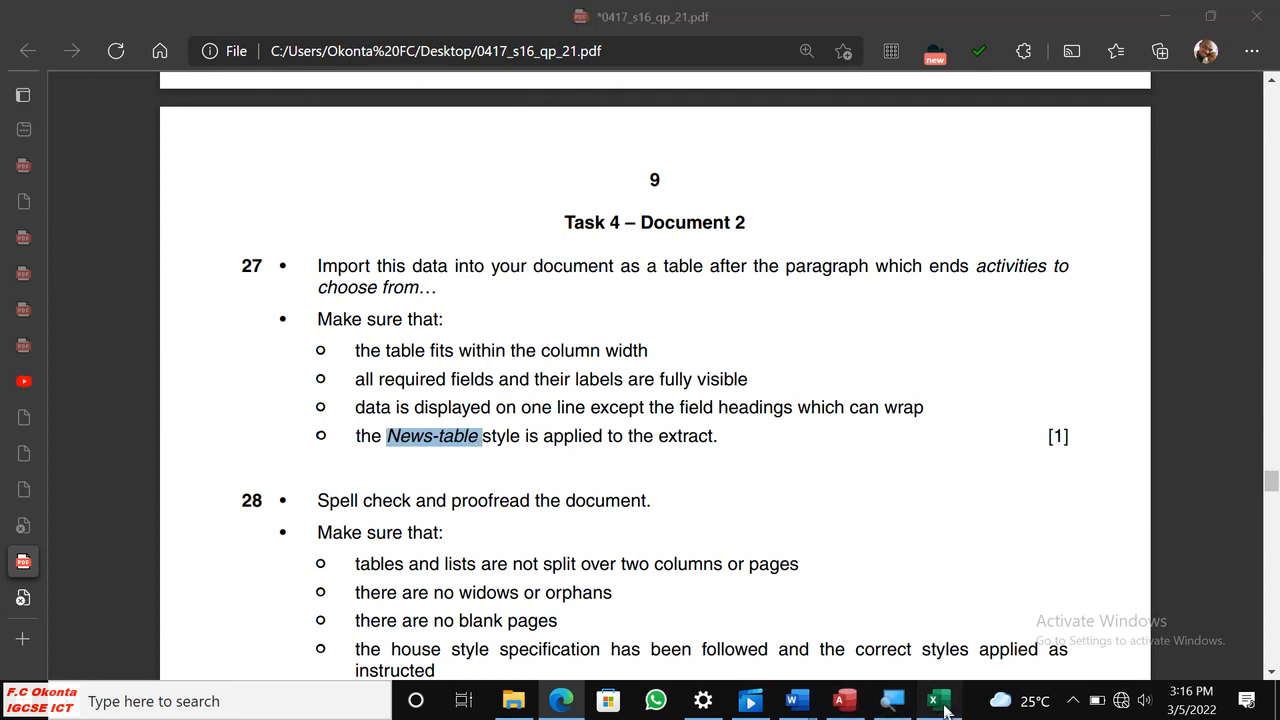
pyautogui.moveTo(798, 684)
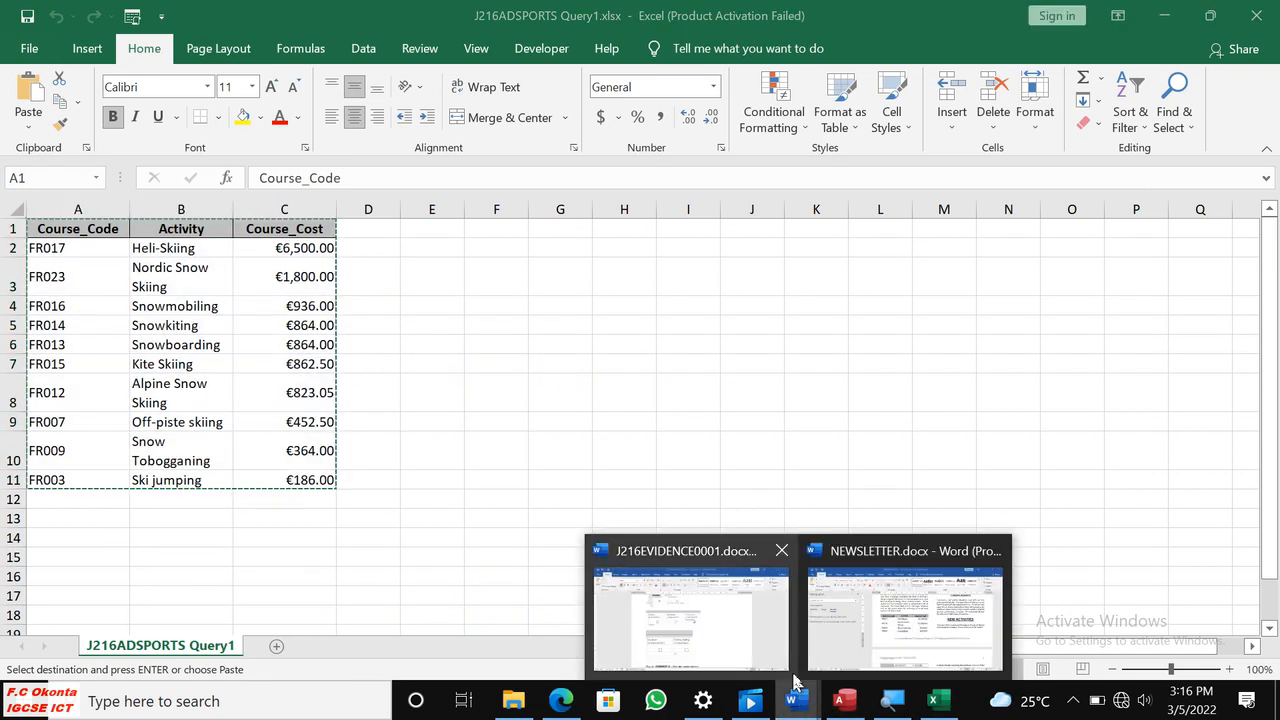
pyautogui.click(905, 615)
pyautogui.click(469, 301)
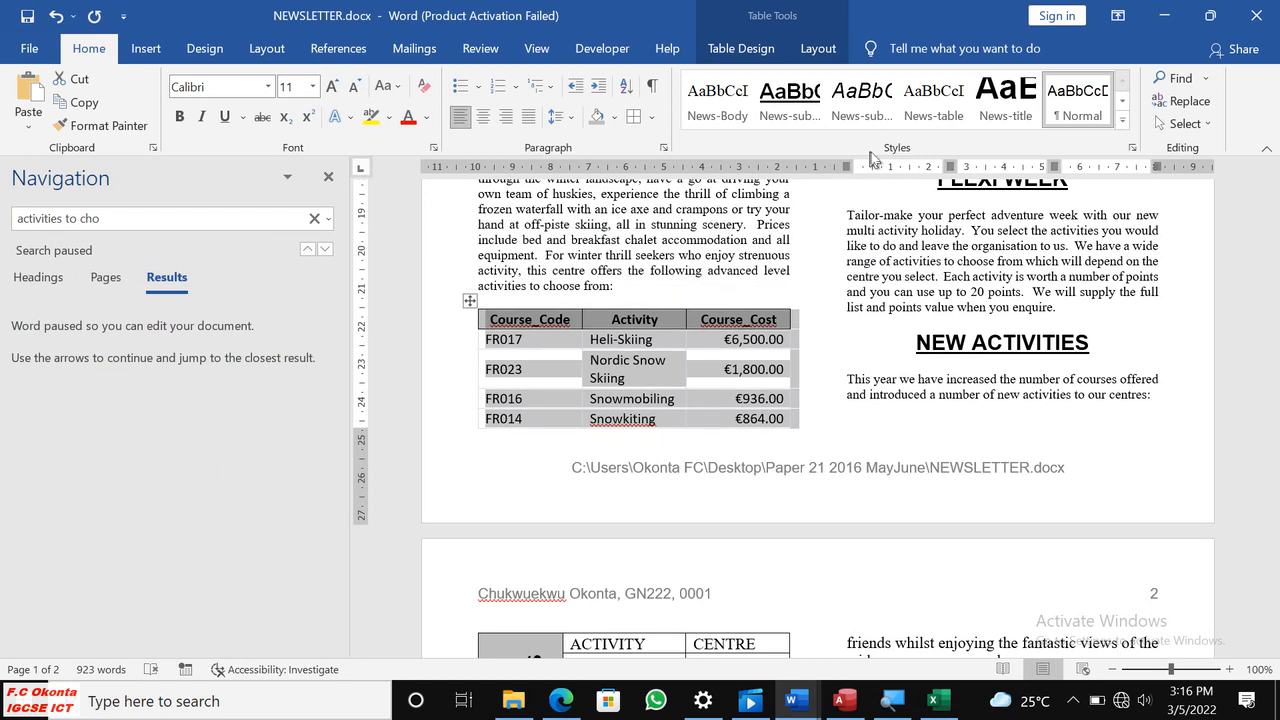
pyautogui.click(947, 119)
pyautogui.click(826, 325)
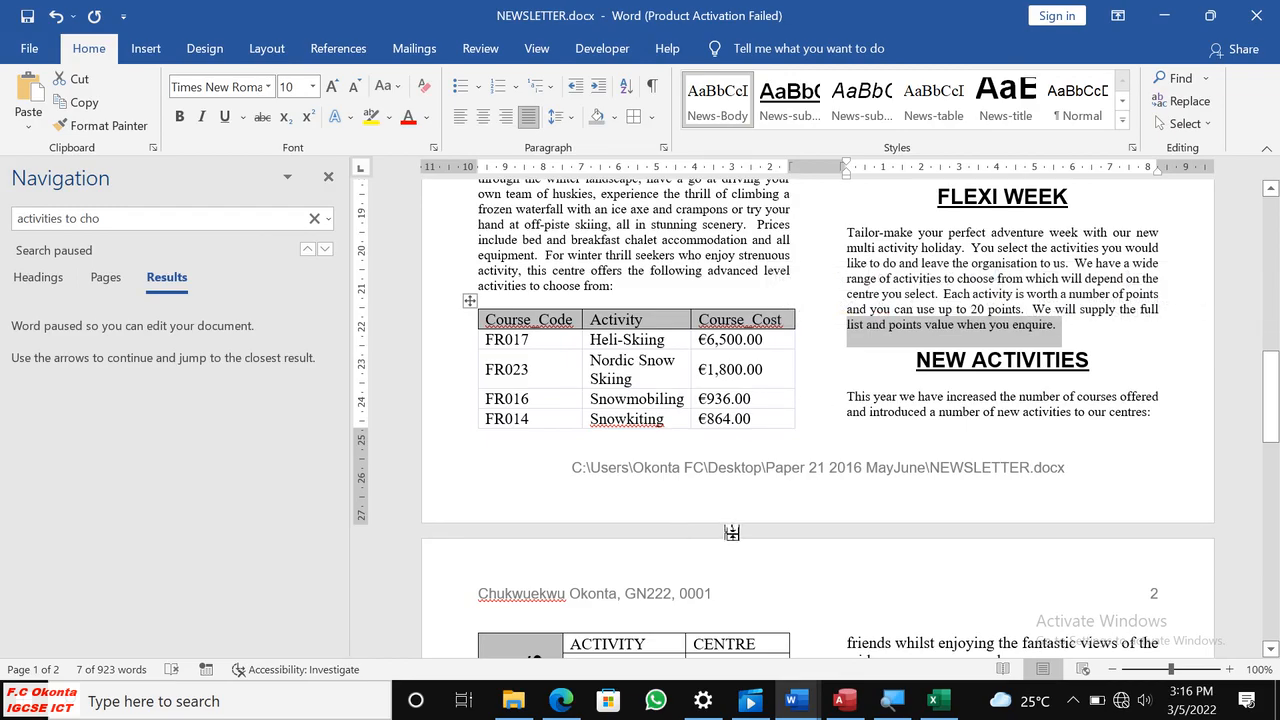
# Examine the table layout across the newsletter's columns and pages, and compare it with the requirements of questions 27 and 28 in the question paper.
pyautogui.scroll(10, 736, 520)
pyautogui.scroll(-10, 736, 520)
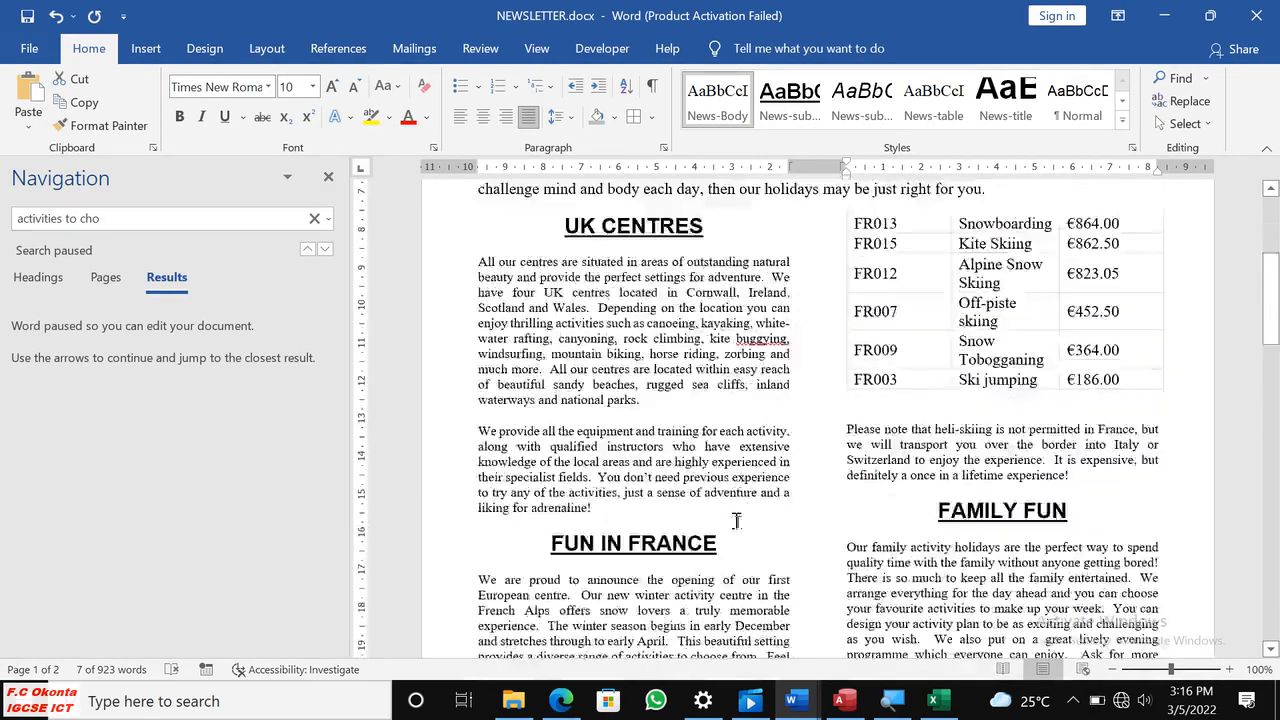
pyautogui.scroll(10, 735, 518)
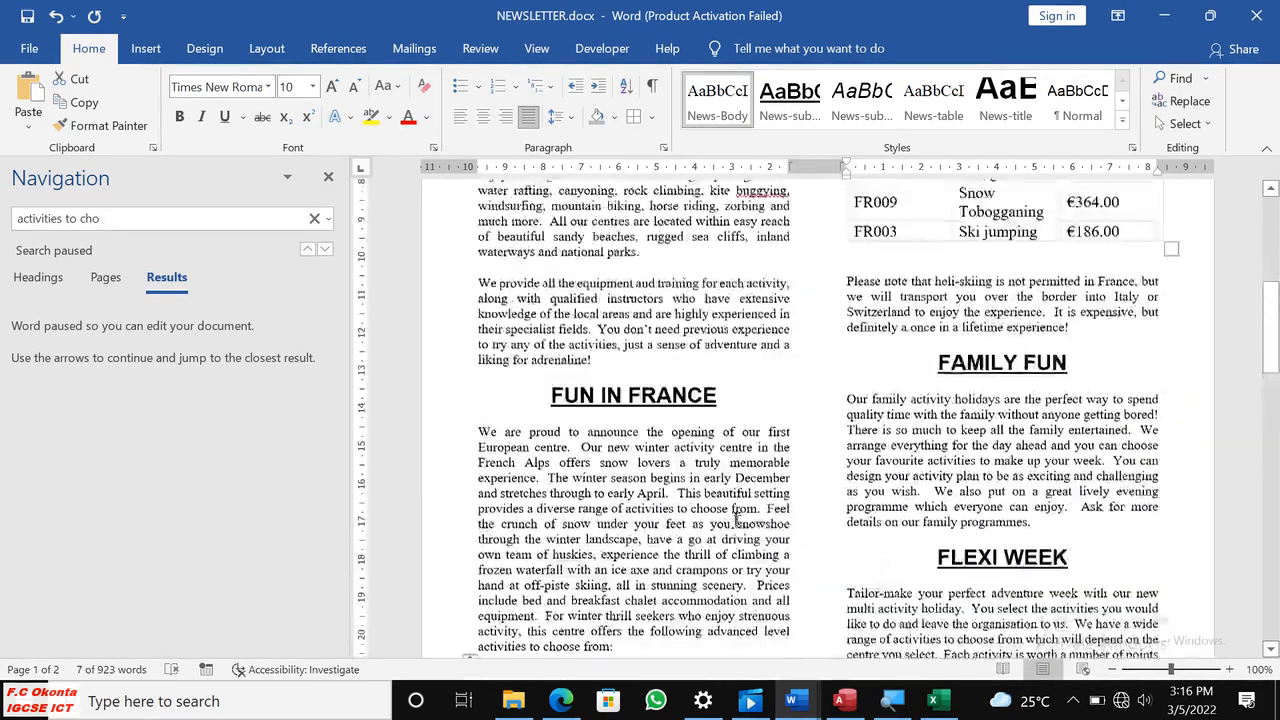
pyautogui.scroll(-7, 737, 520)
pyautogui.scroll(-8, 736, 520)
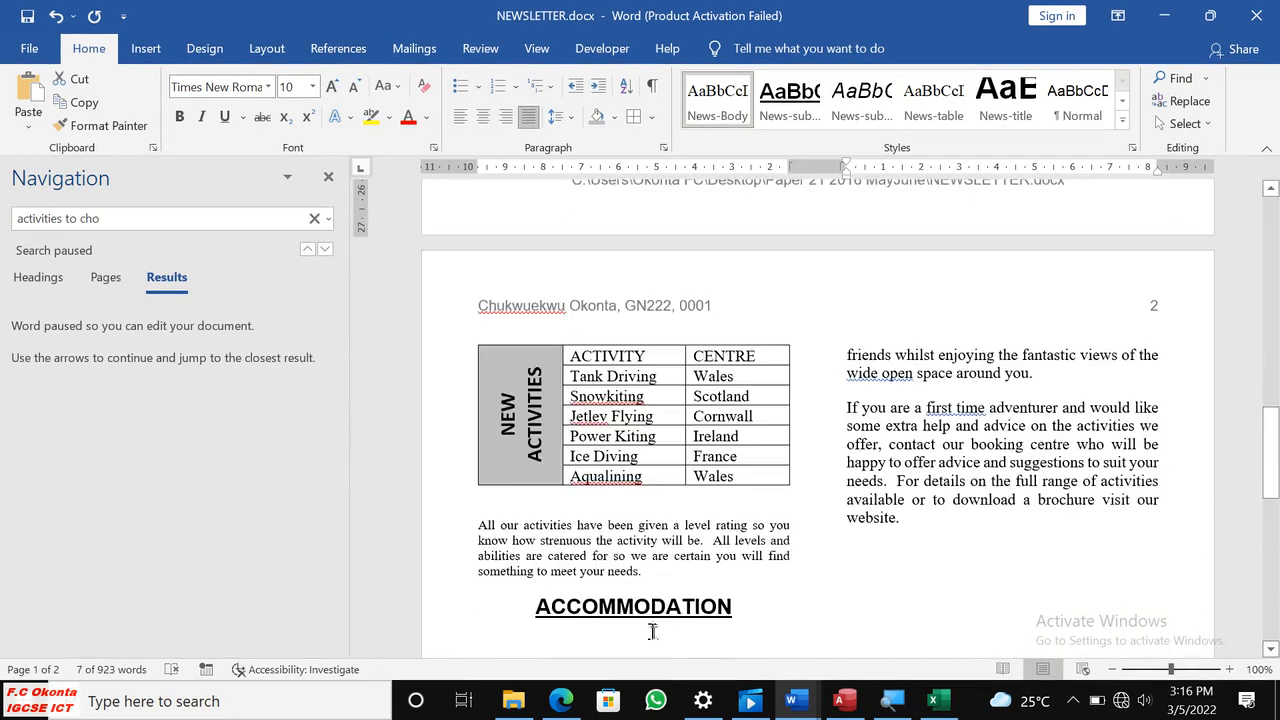
pyautogui.click(561, 701)
pyautogui.scroll(-2, 675, 490)
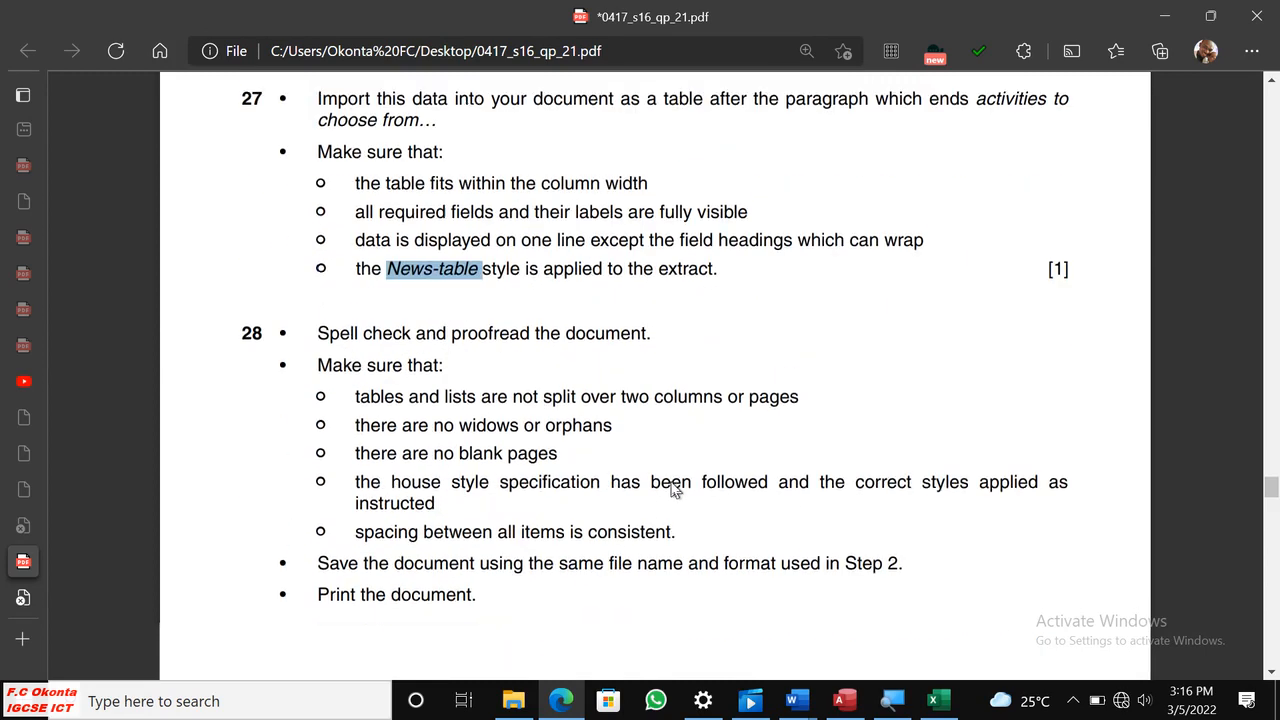
pyautogui.scroll(2, 666, 485)
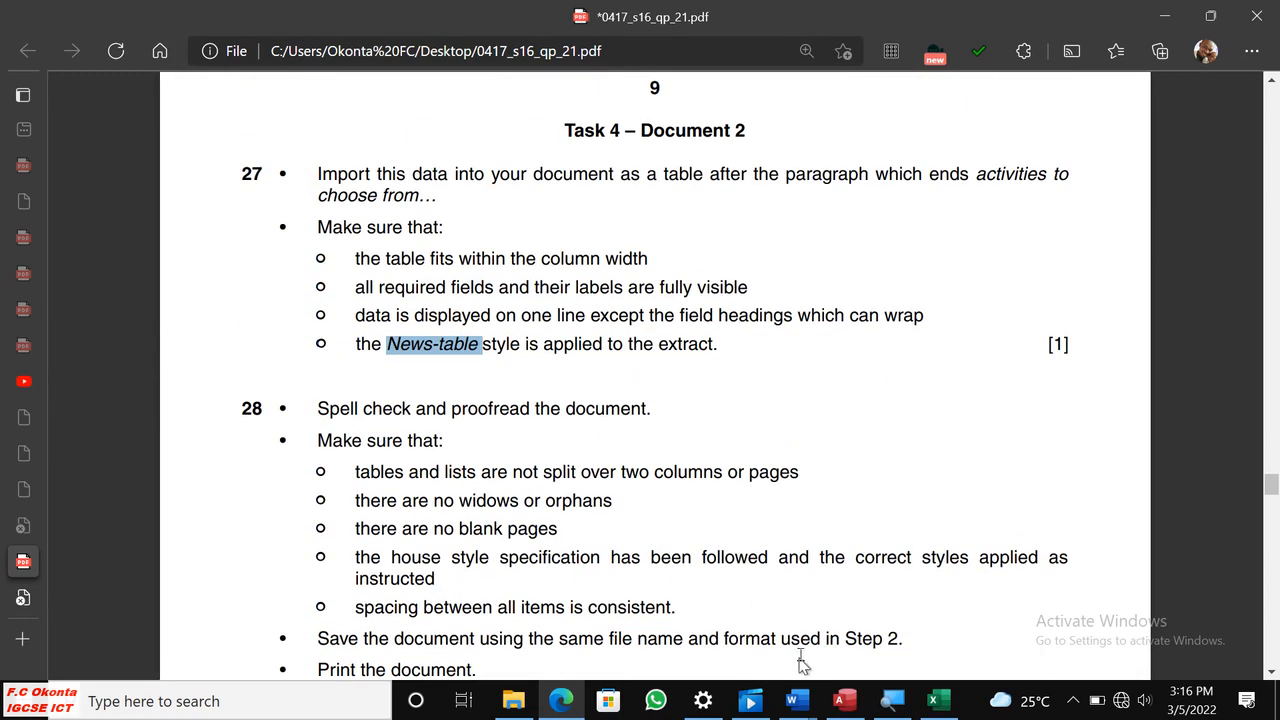
pyautogui.moveTo(792, 701)
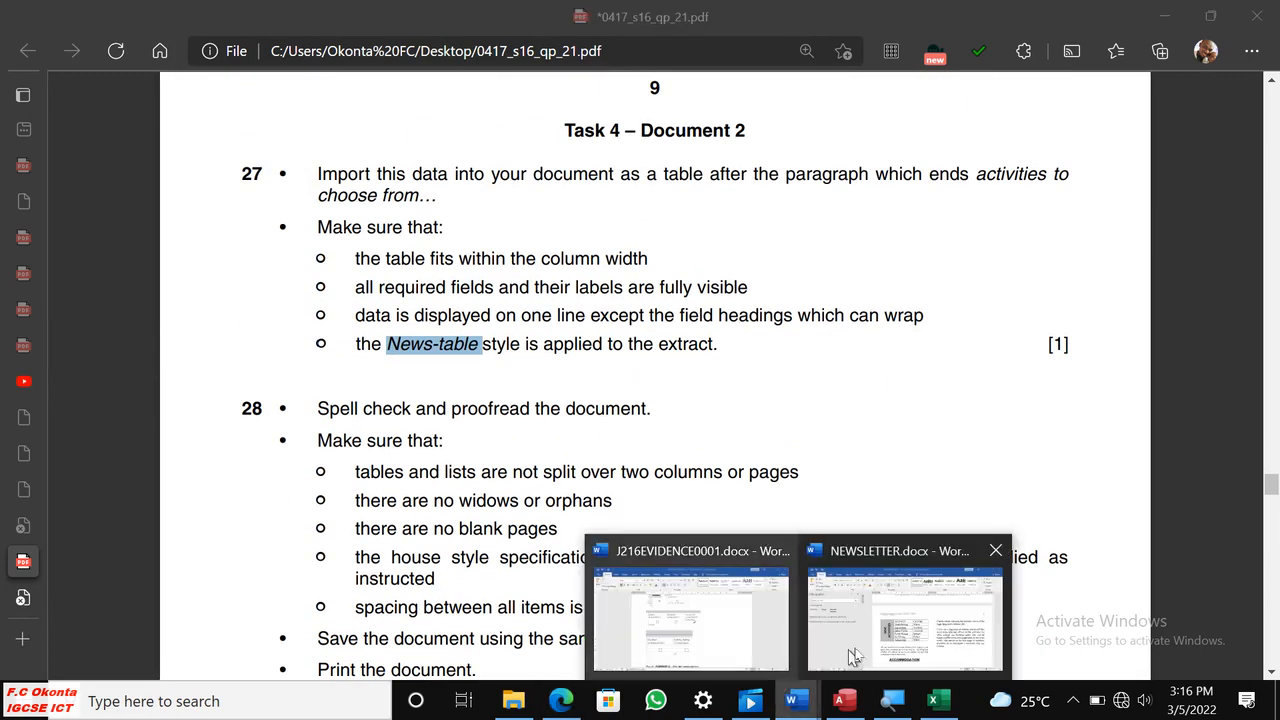
# Switch to NEWSLETTER.docx and add blank lines after "activities to choose from:" so the whole course table moves into the next column.
pyautogui.click(858, 631)
pyautogui.scroll(15, 858, 631)
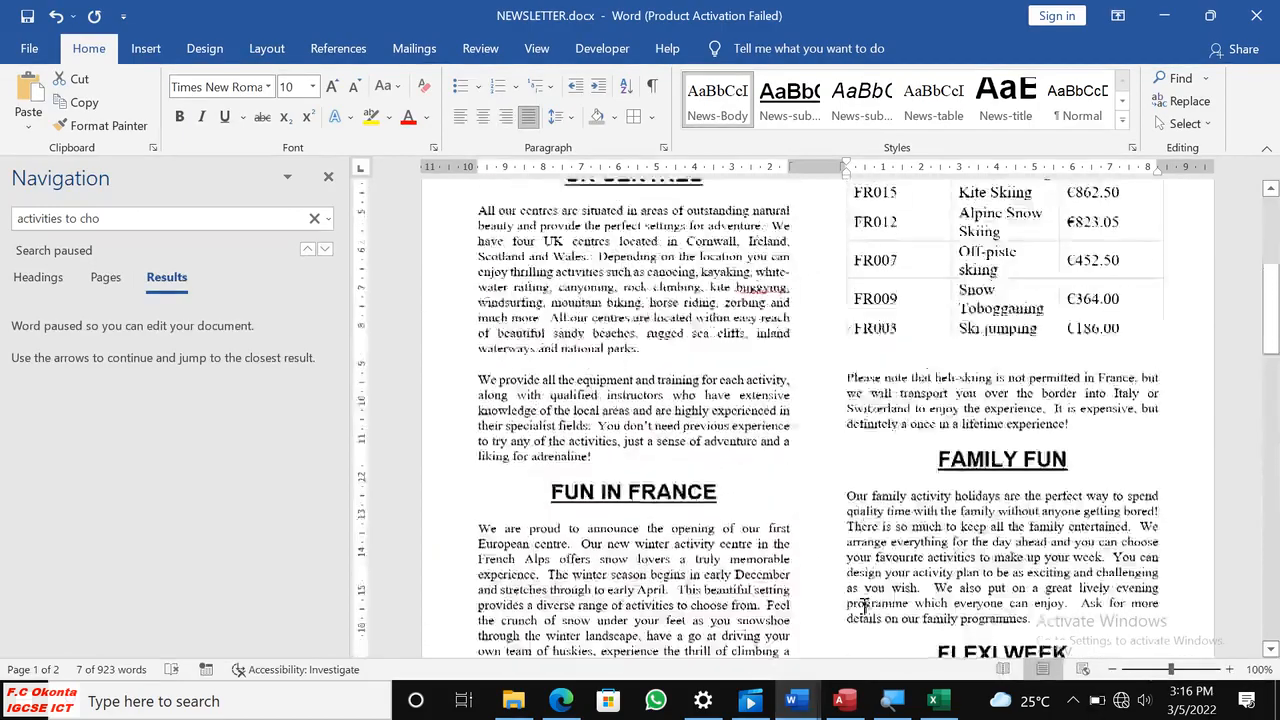
pyautogui.scroll(-12, 866, 602)
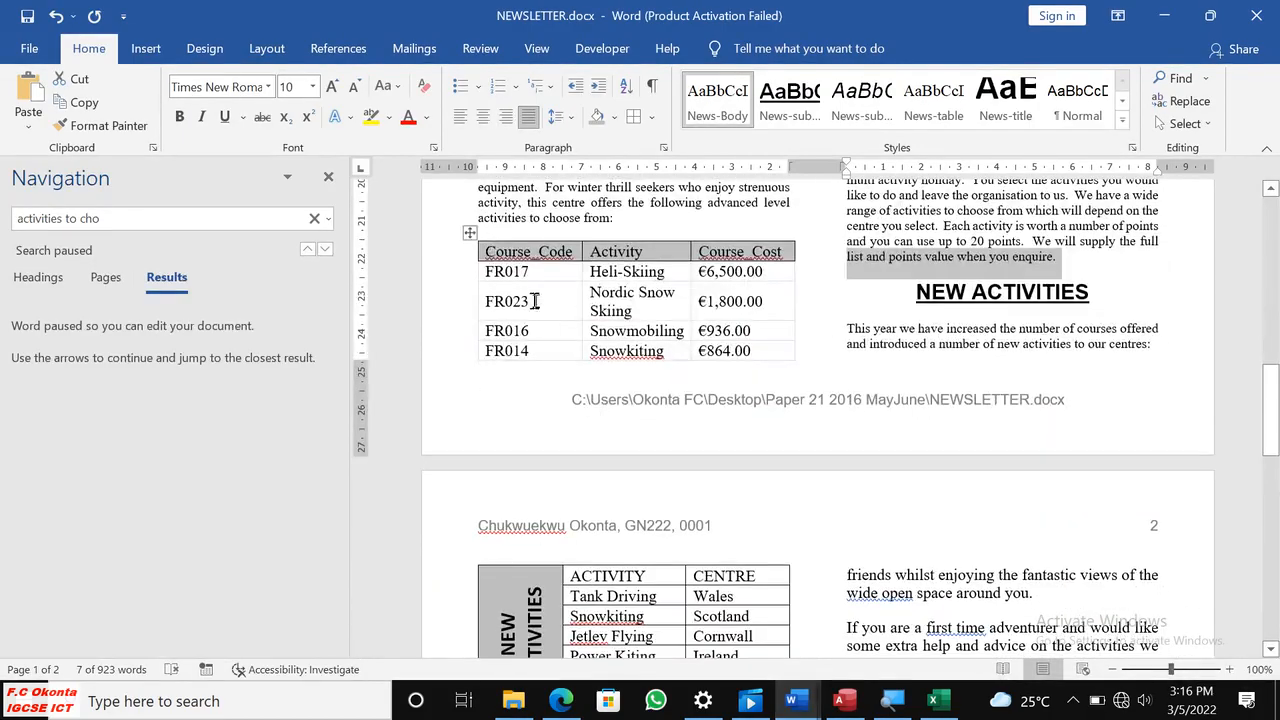
pyautogui.click(606, 232)
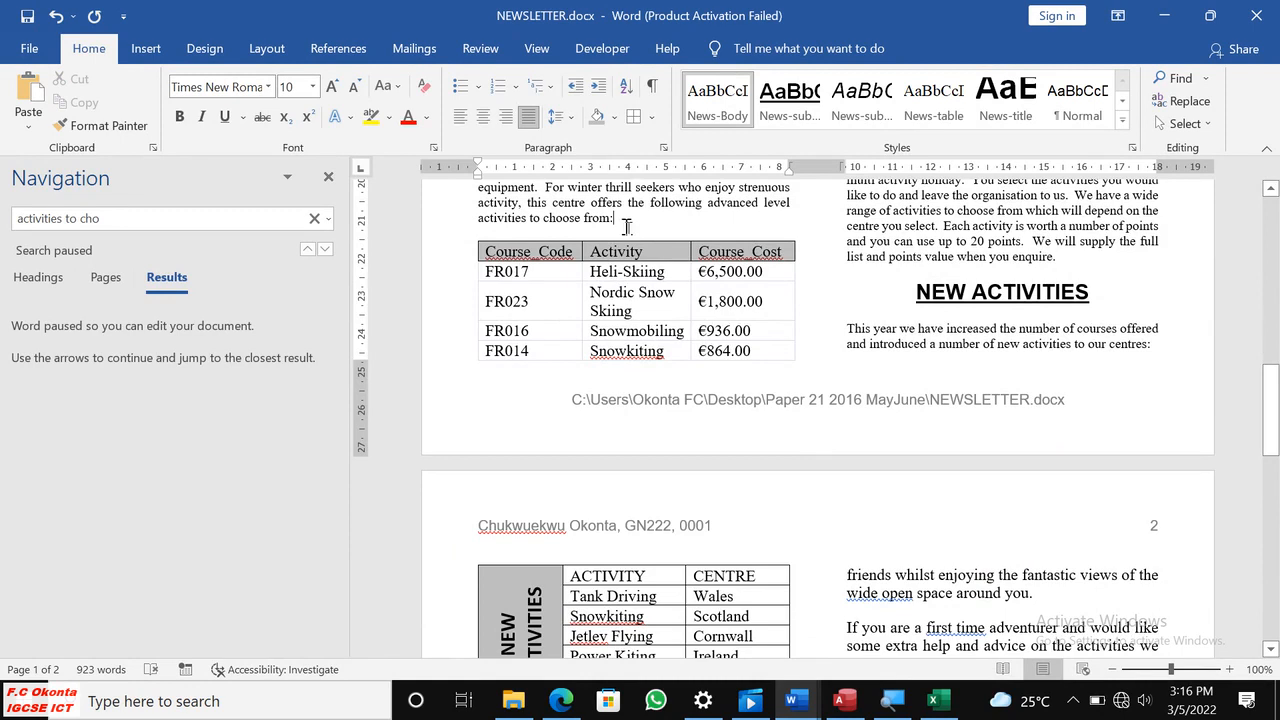
pyautogui.press('Return')
pyautogui.press('Return')
pyautogui.press('Return')
pyautogui.press('Return')
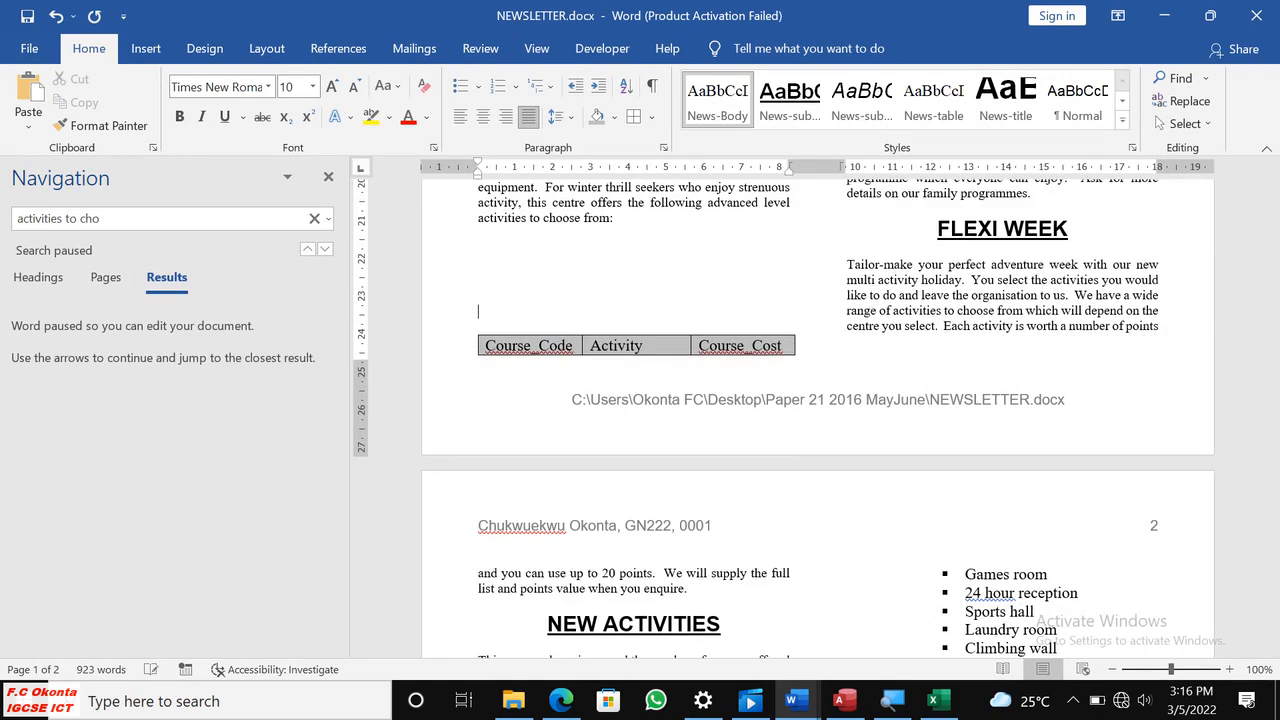
pyautogui.scroll(12, 720, 323)
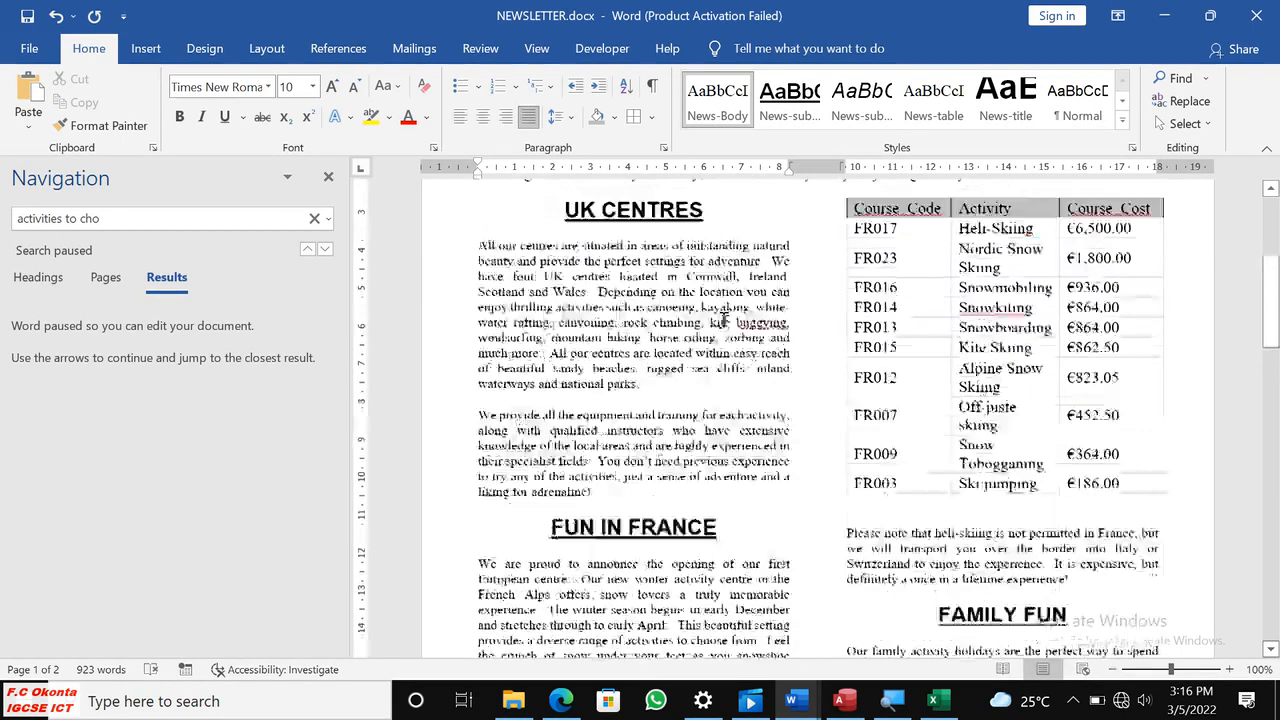
pyautogui.scroll(-4, 798, 319)
pyautogui.scroll(3, 1015, 348)
pyautogui.scroll(-10, 1015, 348)
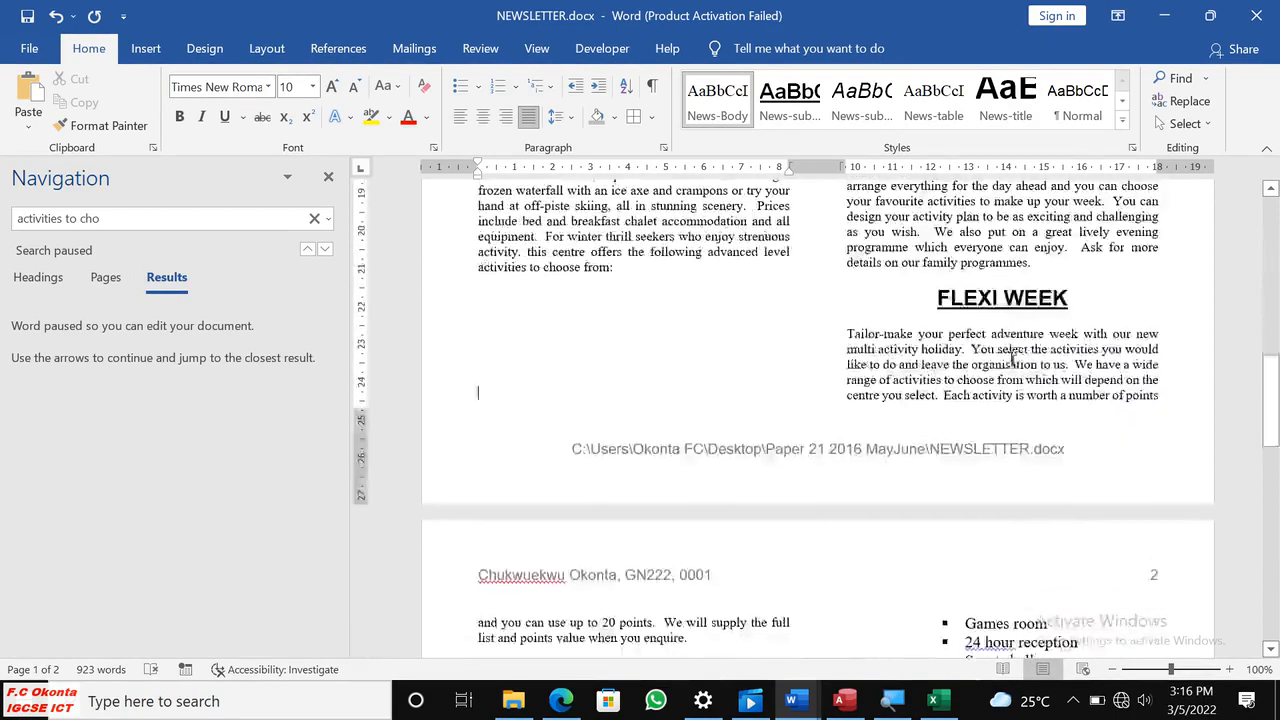
# Insert a blank line before the Free Wi-Fi bullet under FACILITIES so the whole bulleted list starts in the next column.
pyautogui.scroll(-6, 1012, 345)
pyautogui.scroll(5, 1012, 345)
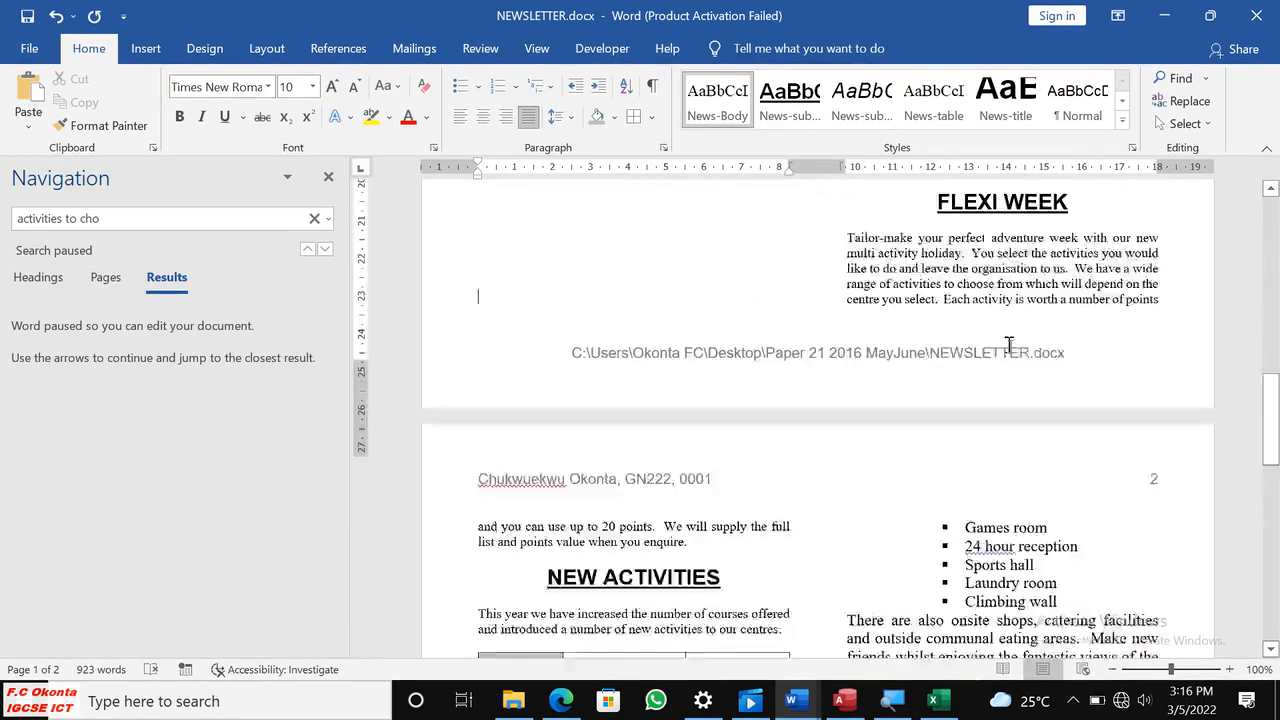
pyautogui.scroll(10, 1010, 345)
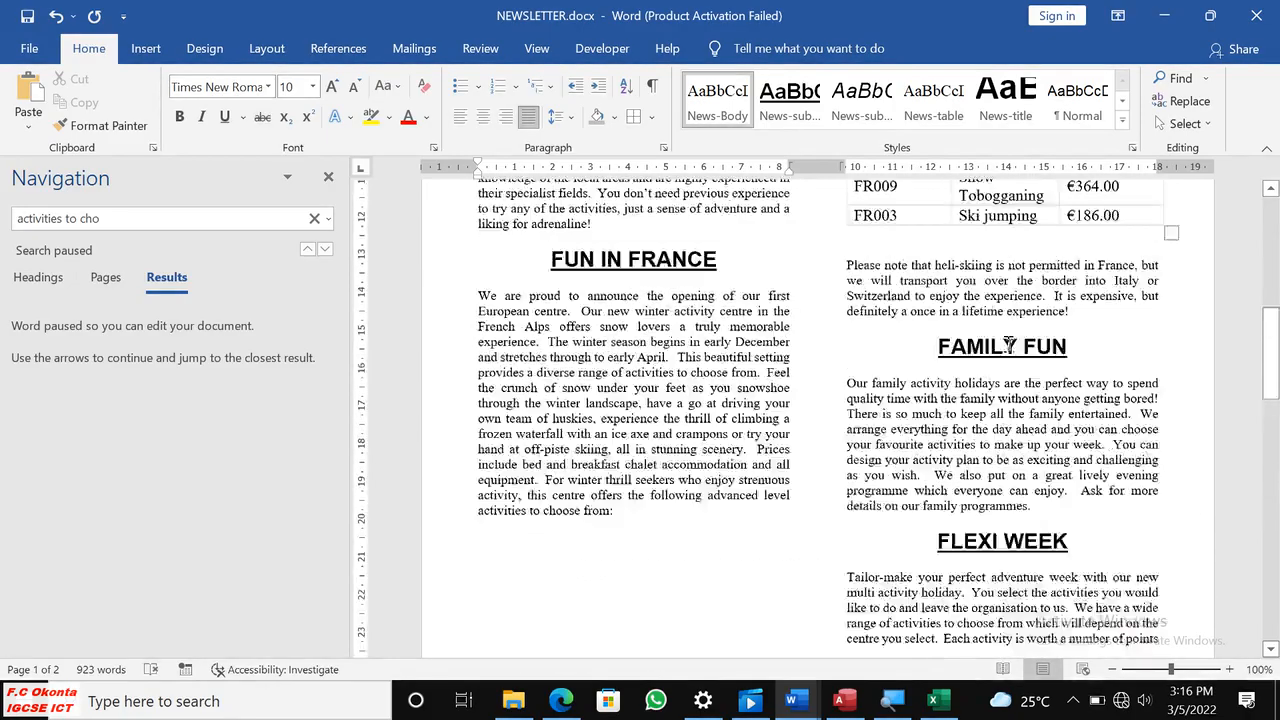
pyautogui.scroll(-12, 918, 568)
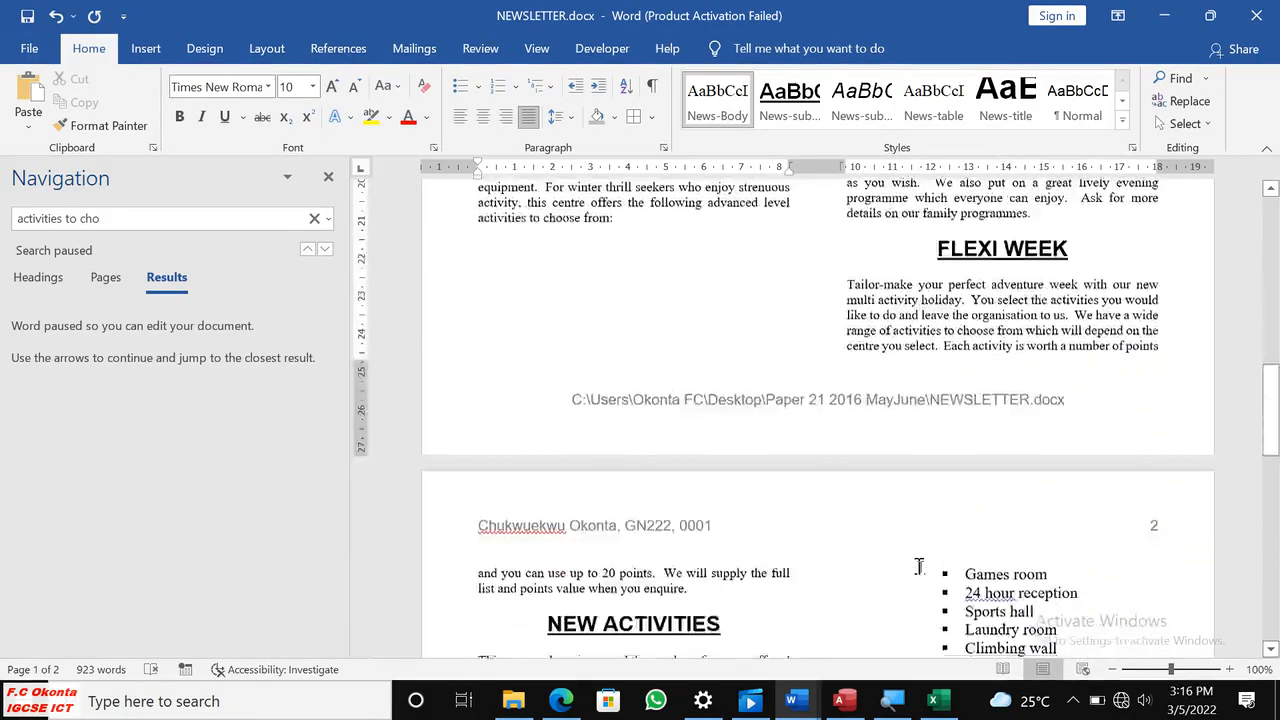
pyautogui.scroll(-10, 918, 568)
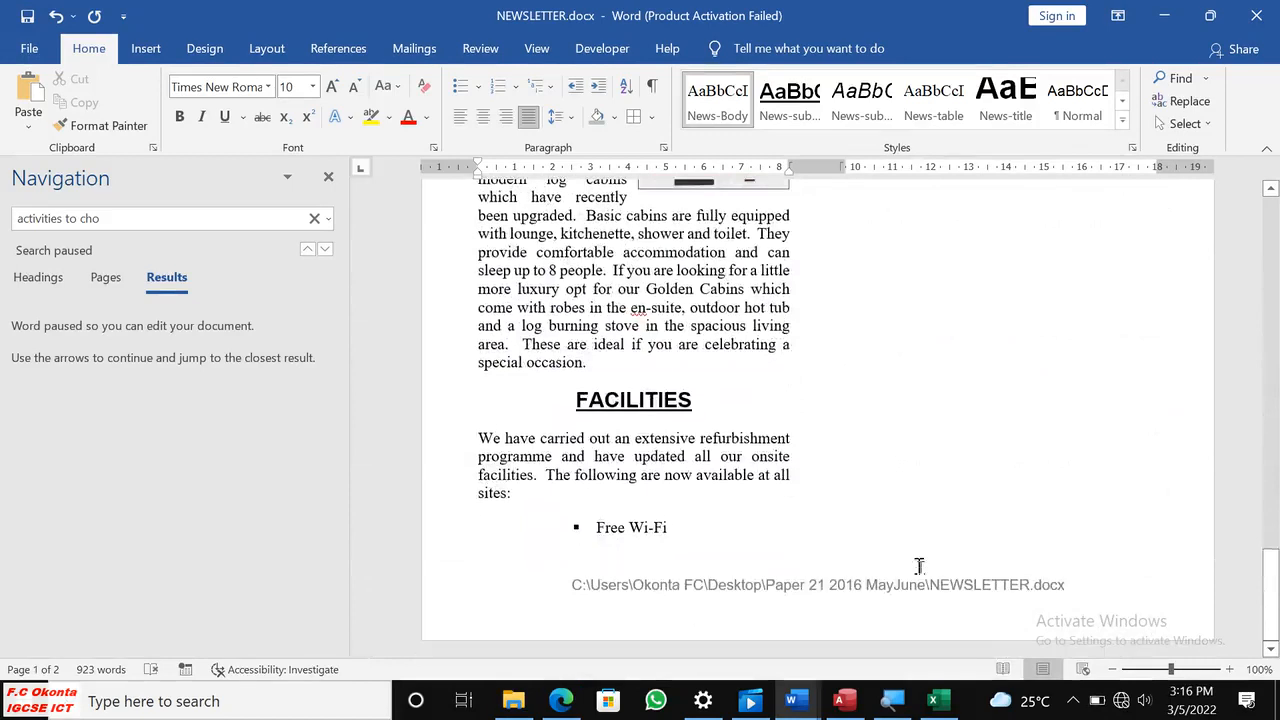
pyautogui.scroll(3, 918, 566)
pyautogui.scroll(-4, 918, 566)
pyautogui.click(593, 514)
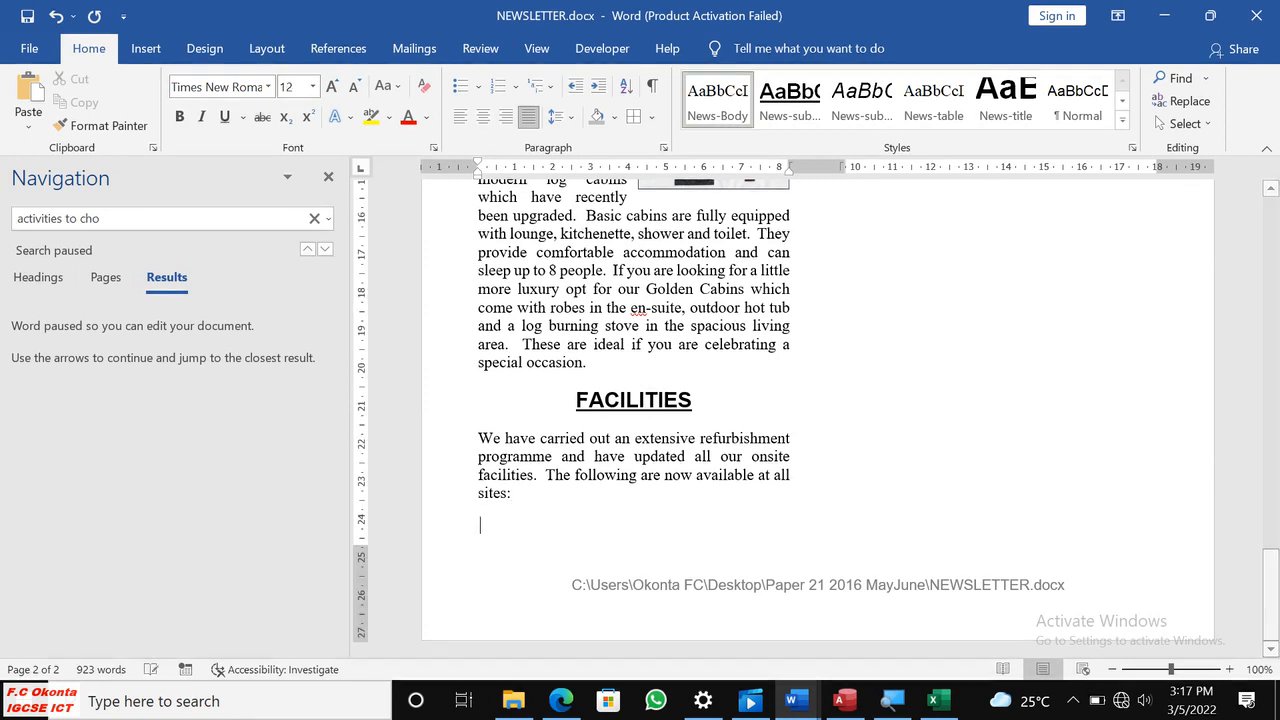
# Examine both newsletter pages for tables, lists or paragraphs that are split across columns or pages.
pyautogui.scroll(10, 874, 452)
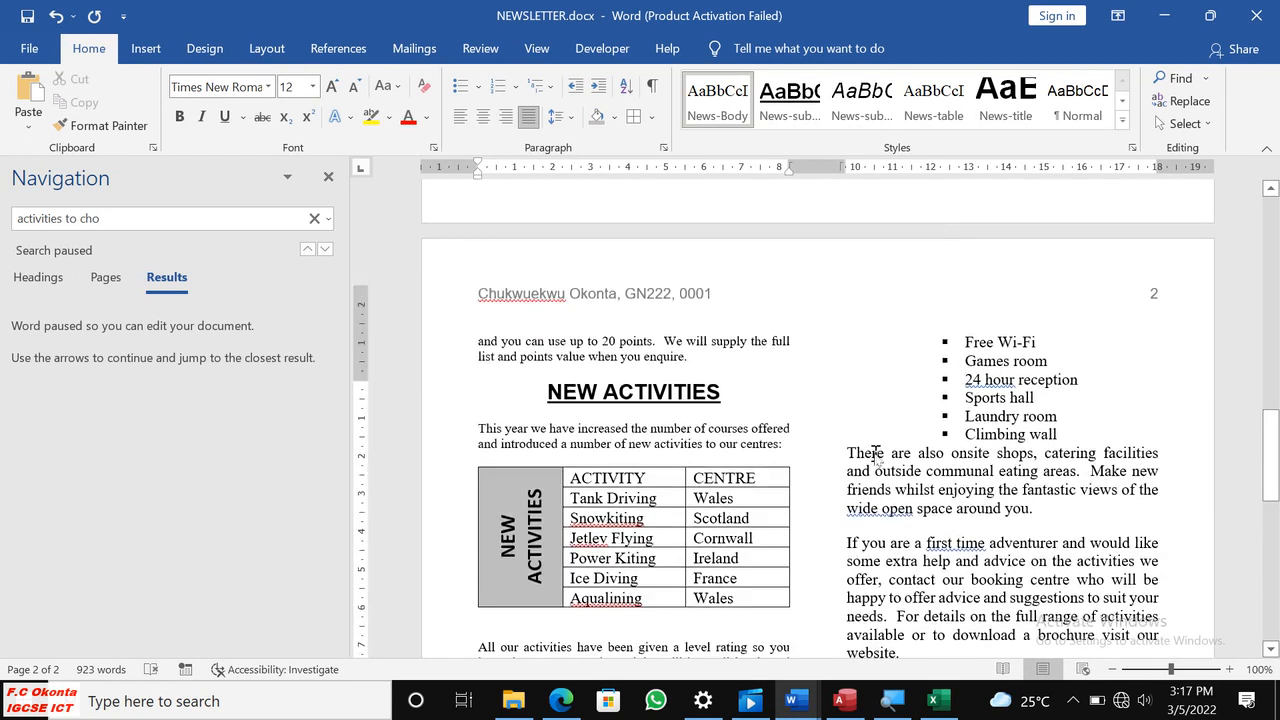
pyautogui.scroll(4, 875, 455)
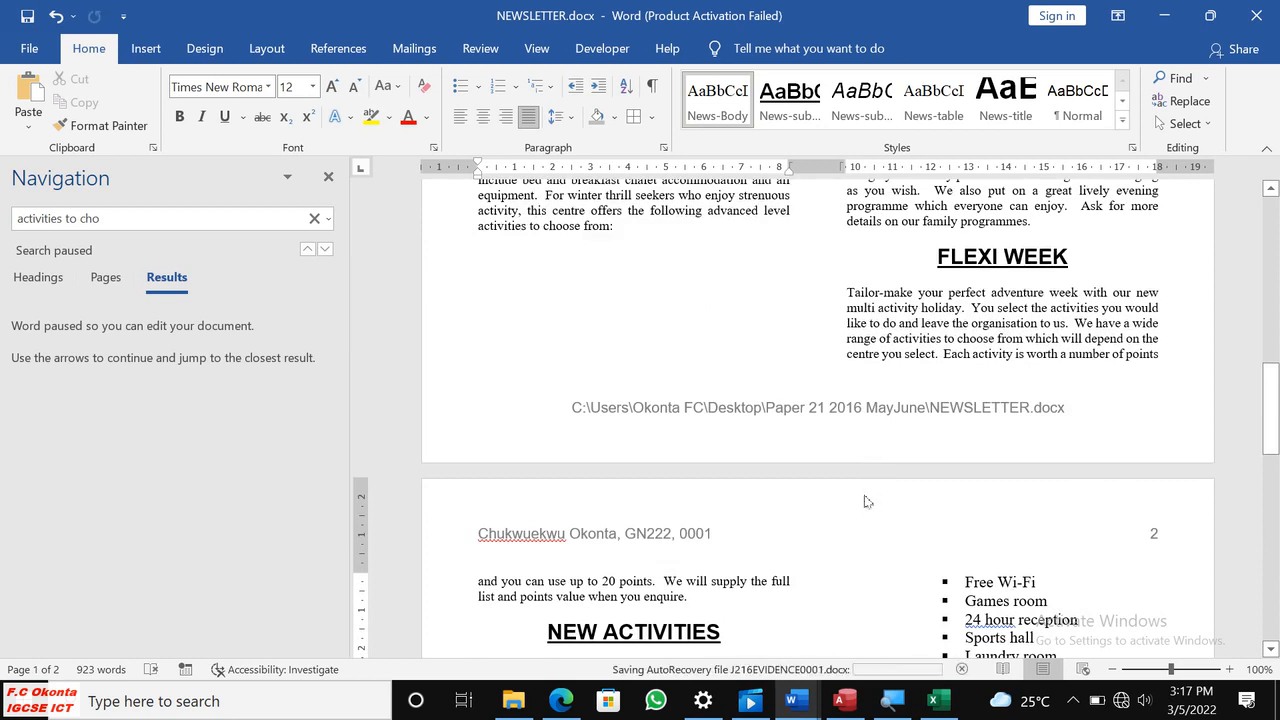
pyautogui.scroll(-10, 866, 500)
pyautogui.scroll(-4, 866, 500)
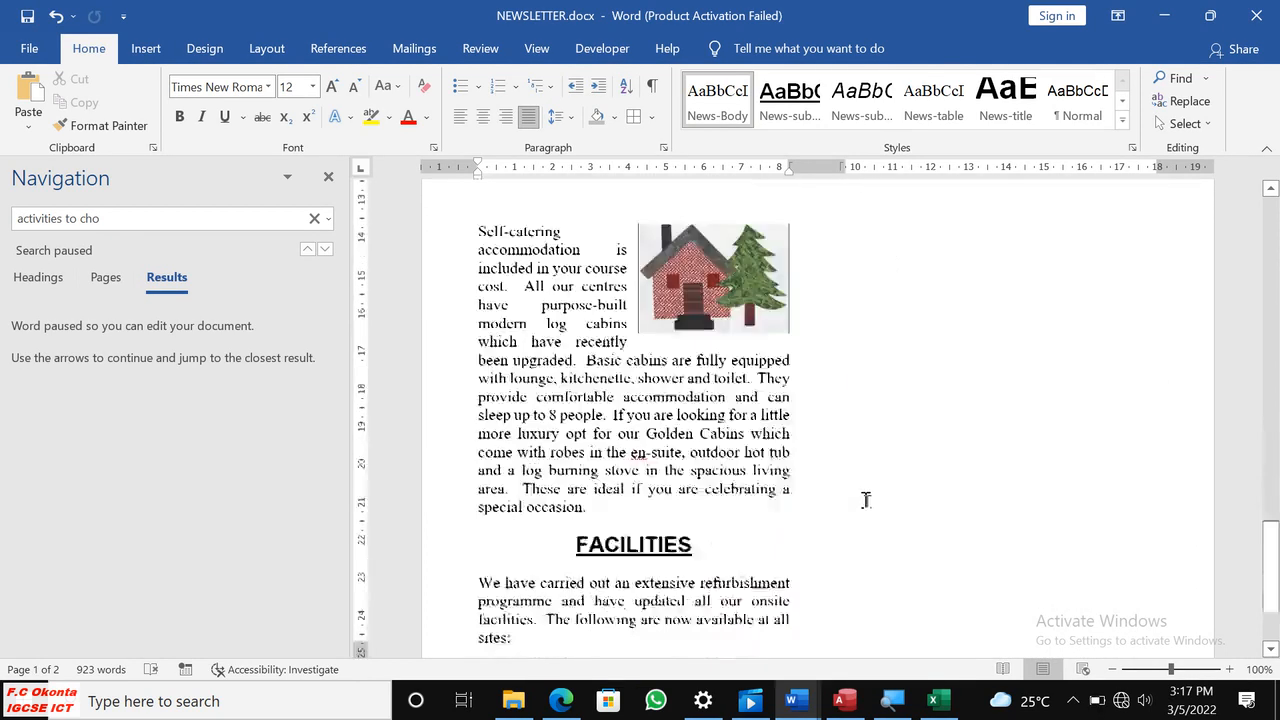
pyautogui.scroll(8, 867, 498)
pyautogui.scroll(14, 868, 497)
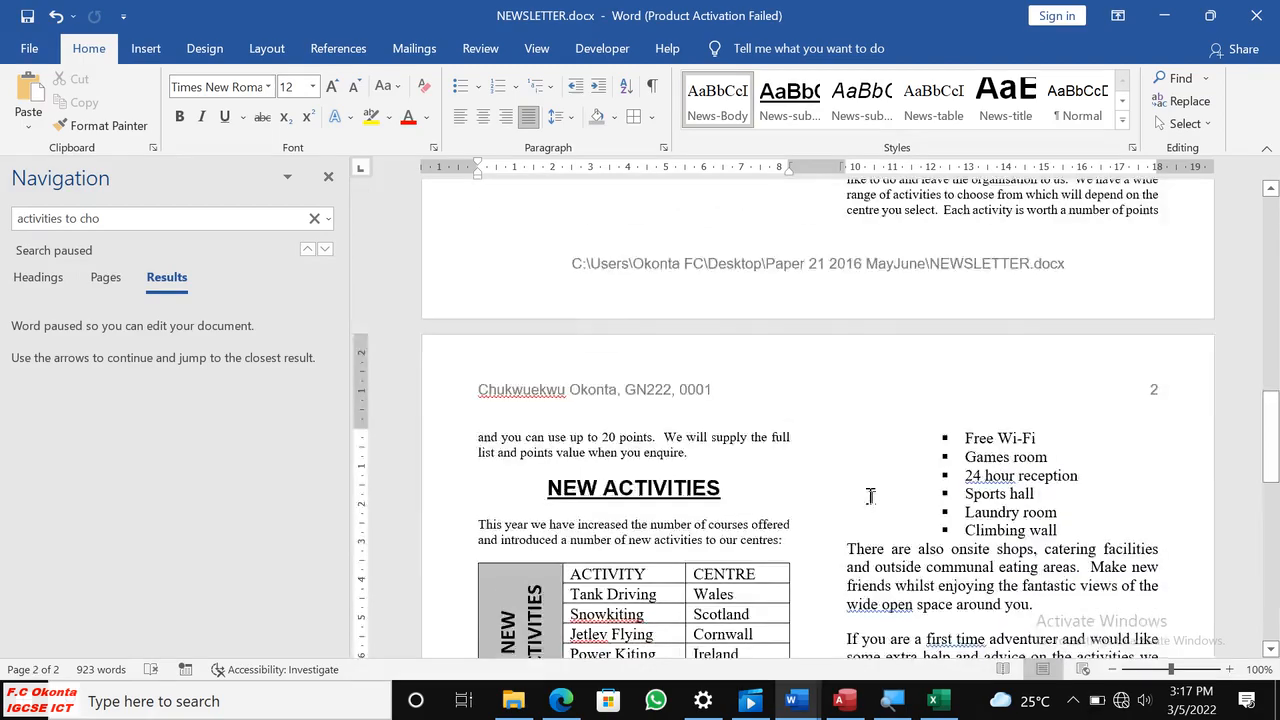
pyautogui.scroll(4, 868, 497)
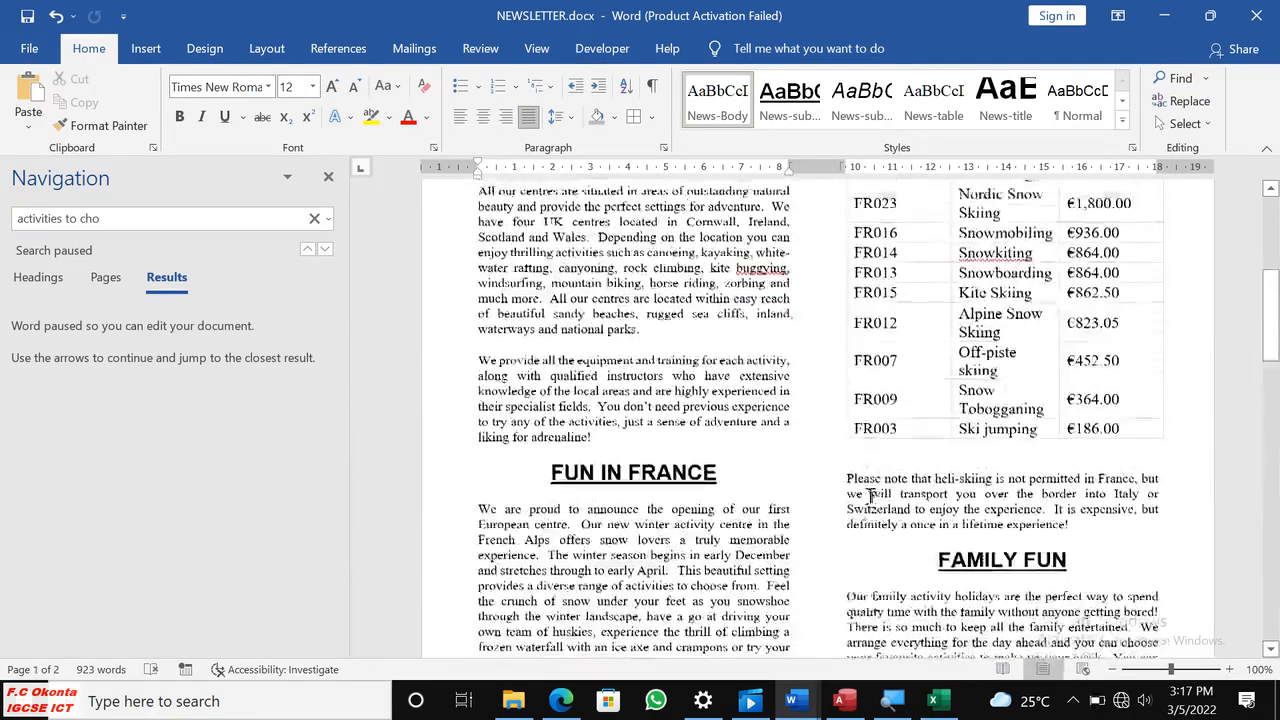
pyautogui.scroll(-11, 872, 500)
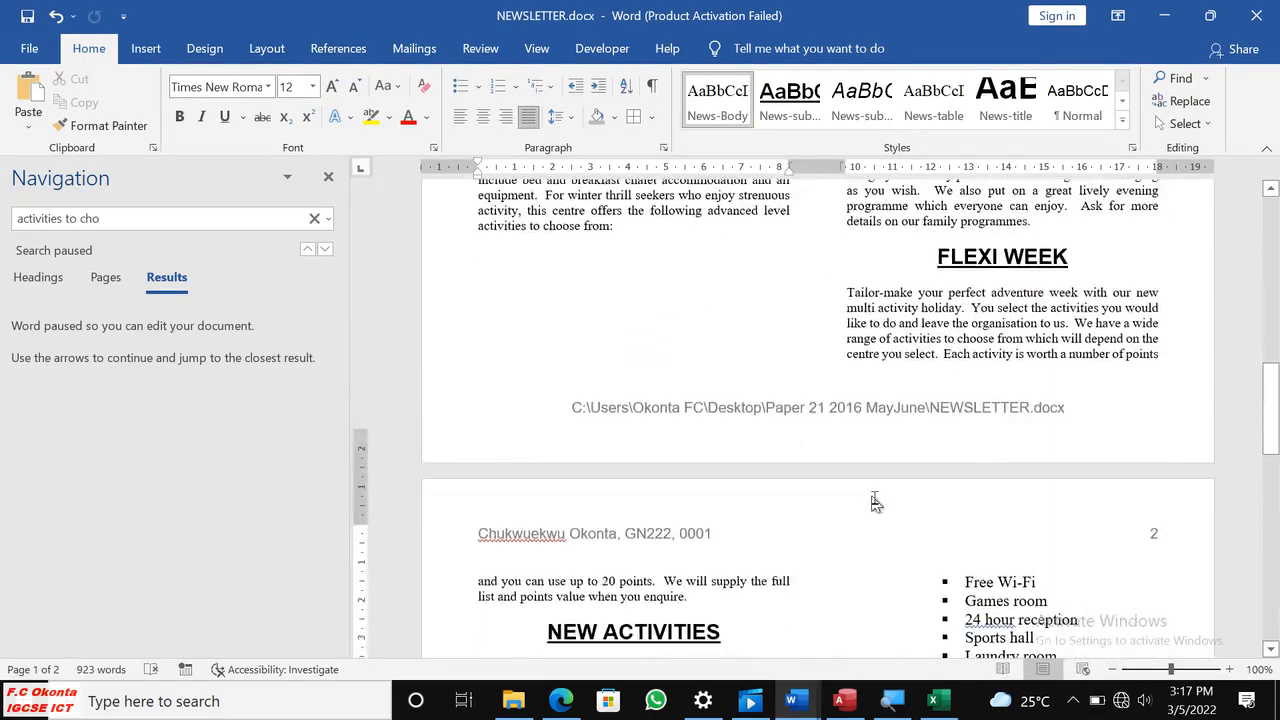
pyautogui.scroll(-4, 873, 500)
pyautogui.scroll(5, 875, 497)
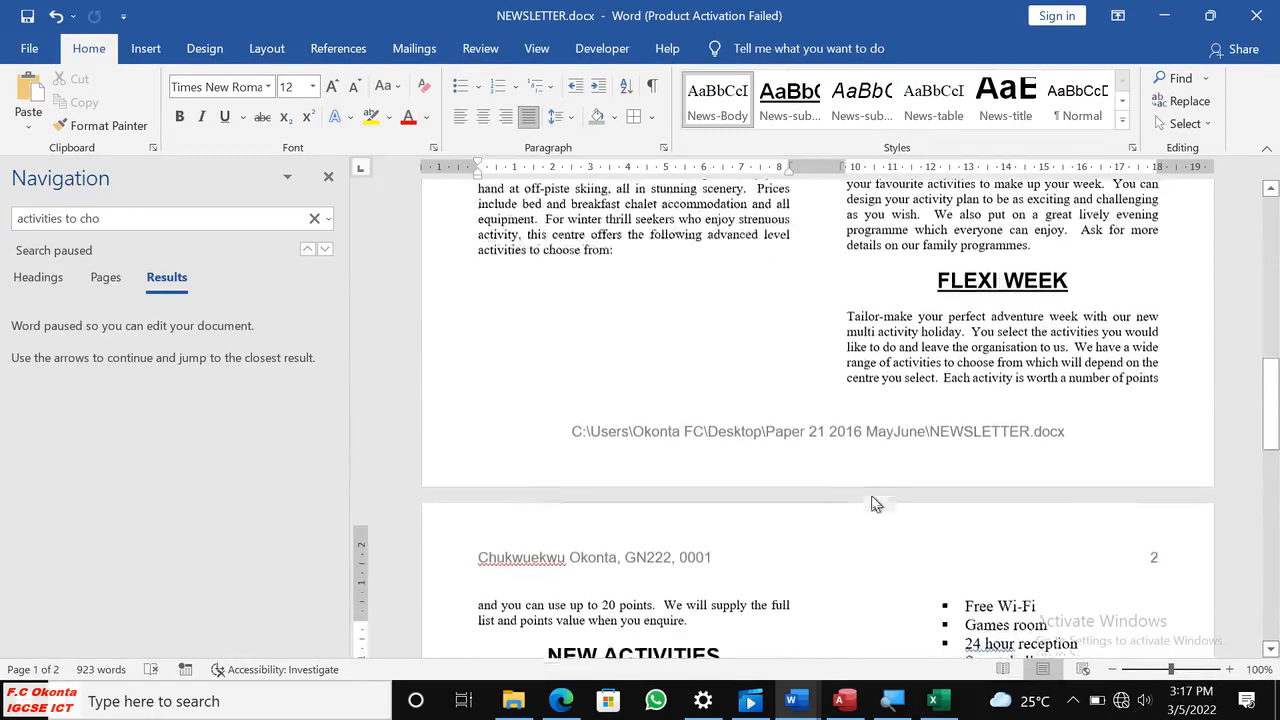
pyautogui.scroll(10, 875, 500)
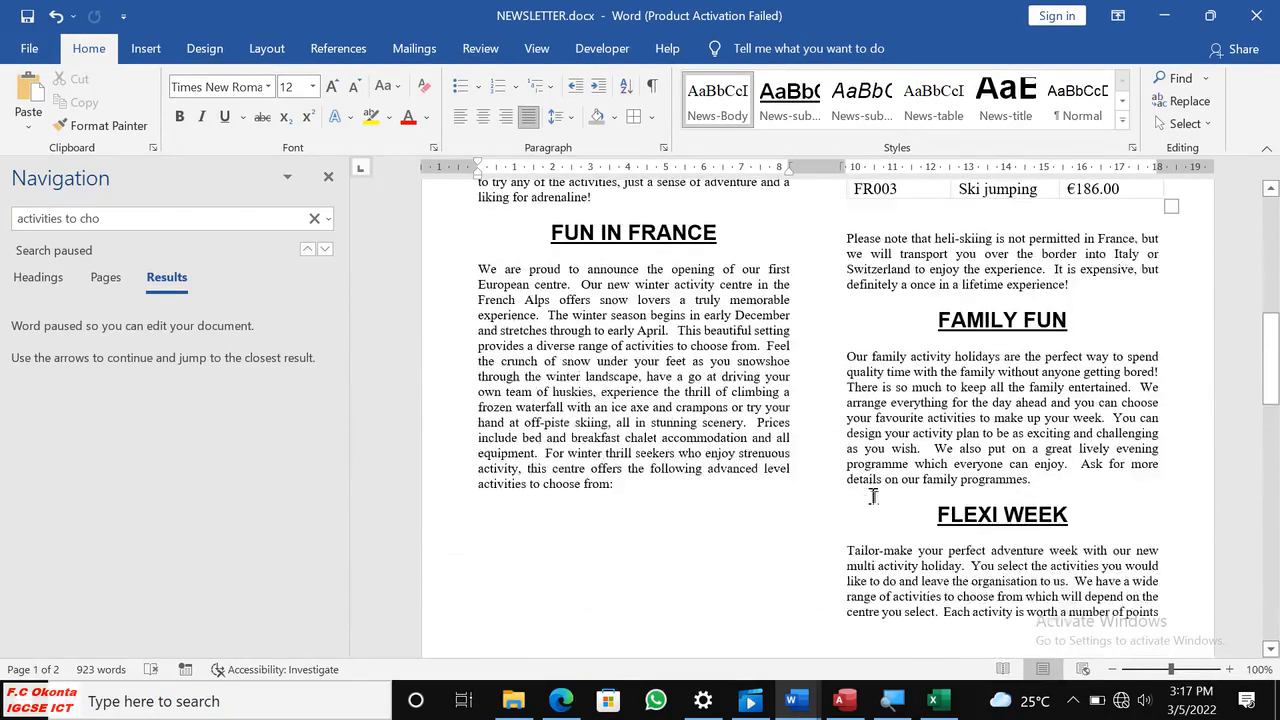
pyautogui.scroll(3, 878, 490)
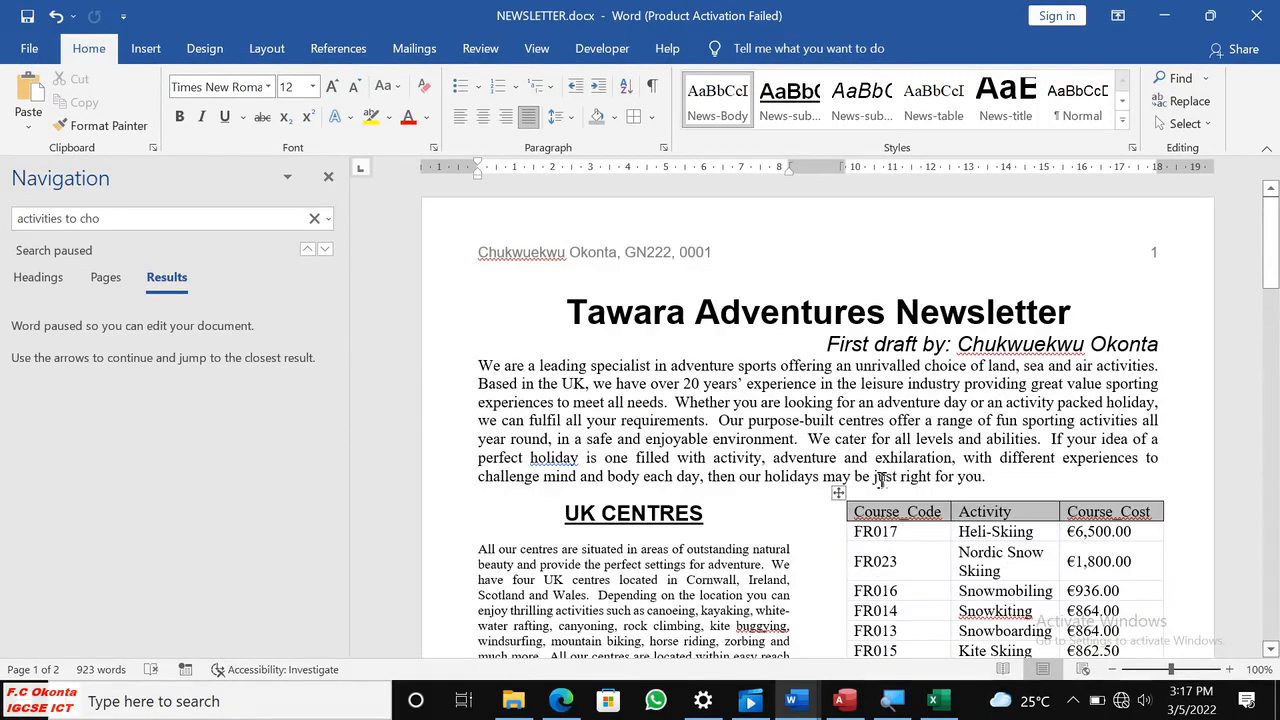
pyautogui.click(998, 480)
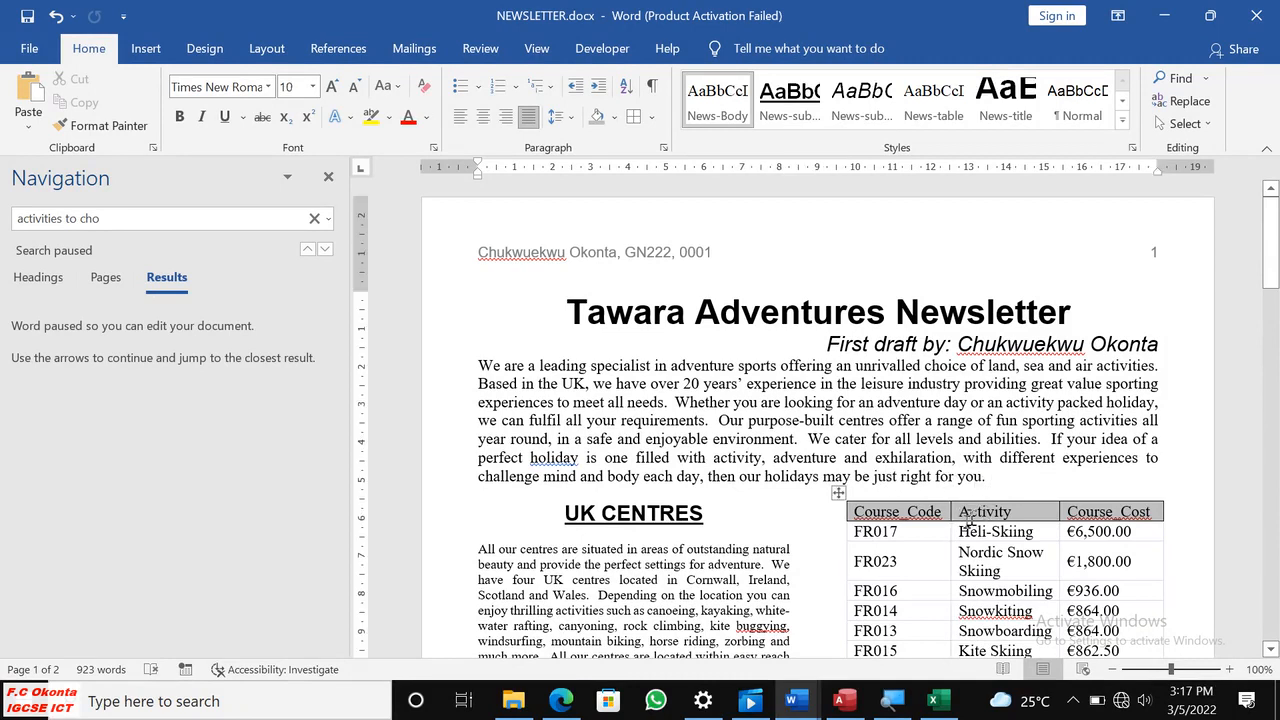
pyautogui.click(840, 492)
pyautogui.click(815, 535)
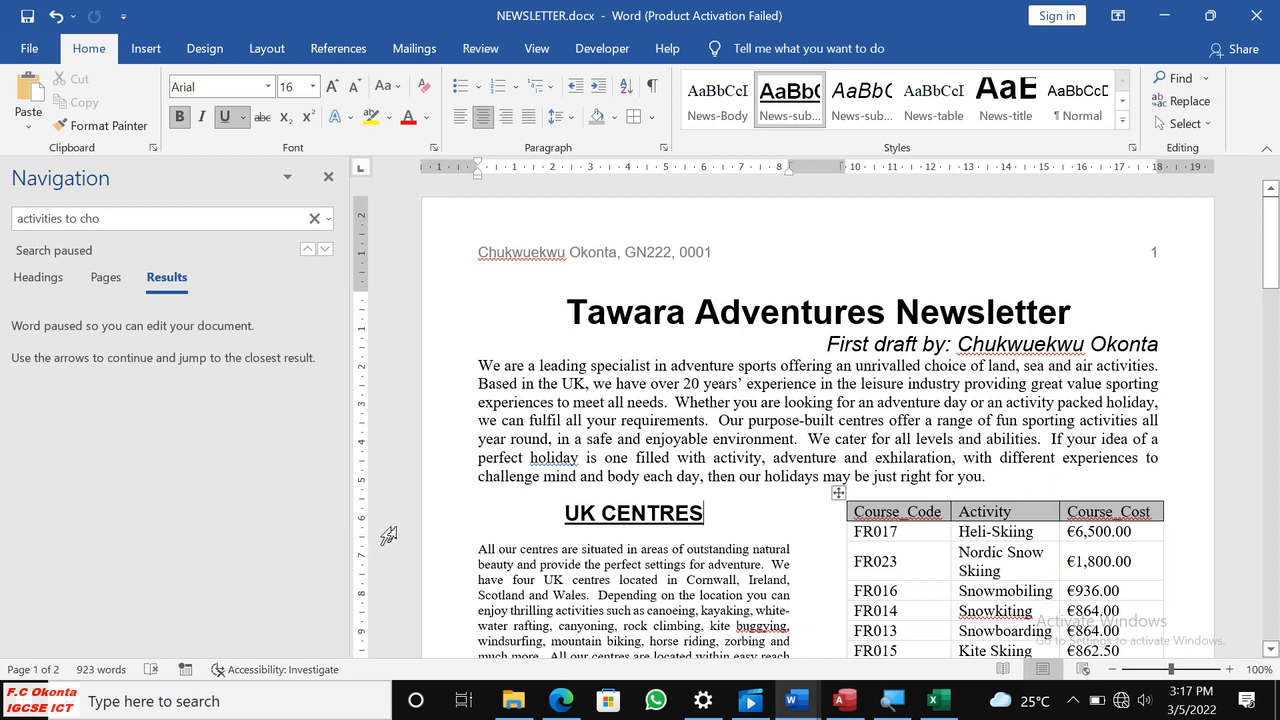
pyautogui.click(427, 513)
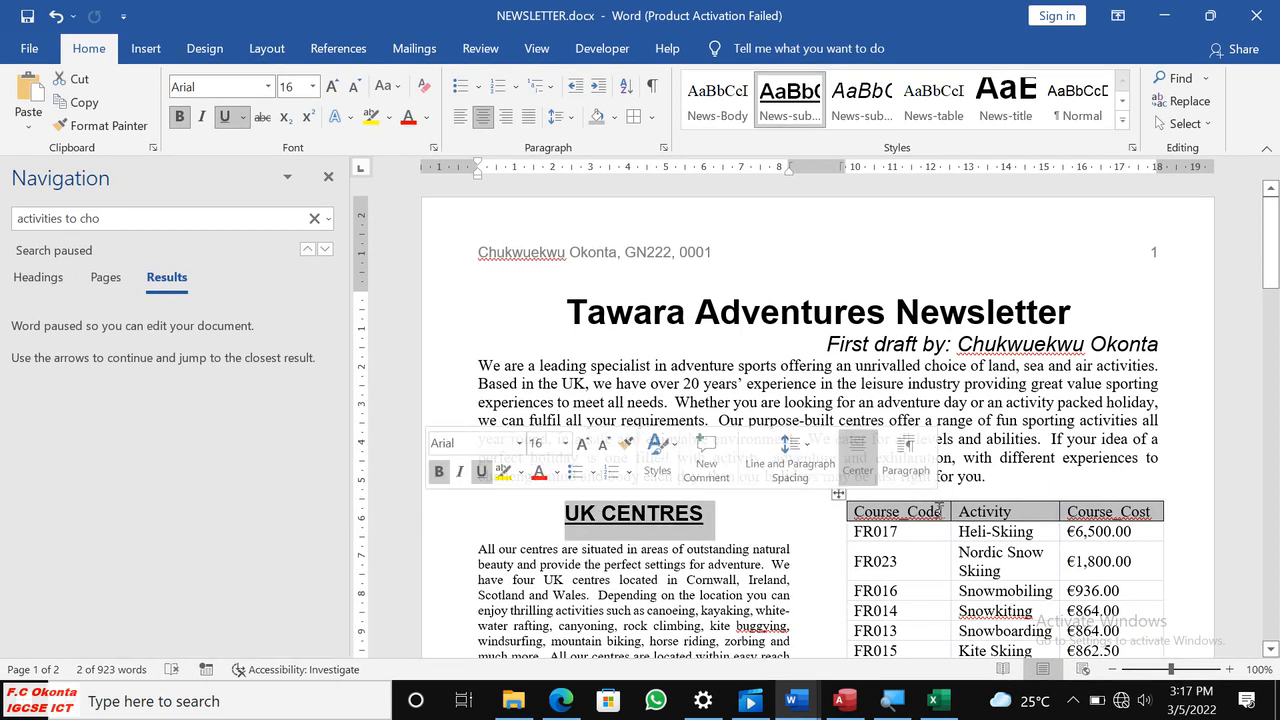
pyautogui.click(1021, 483)
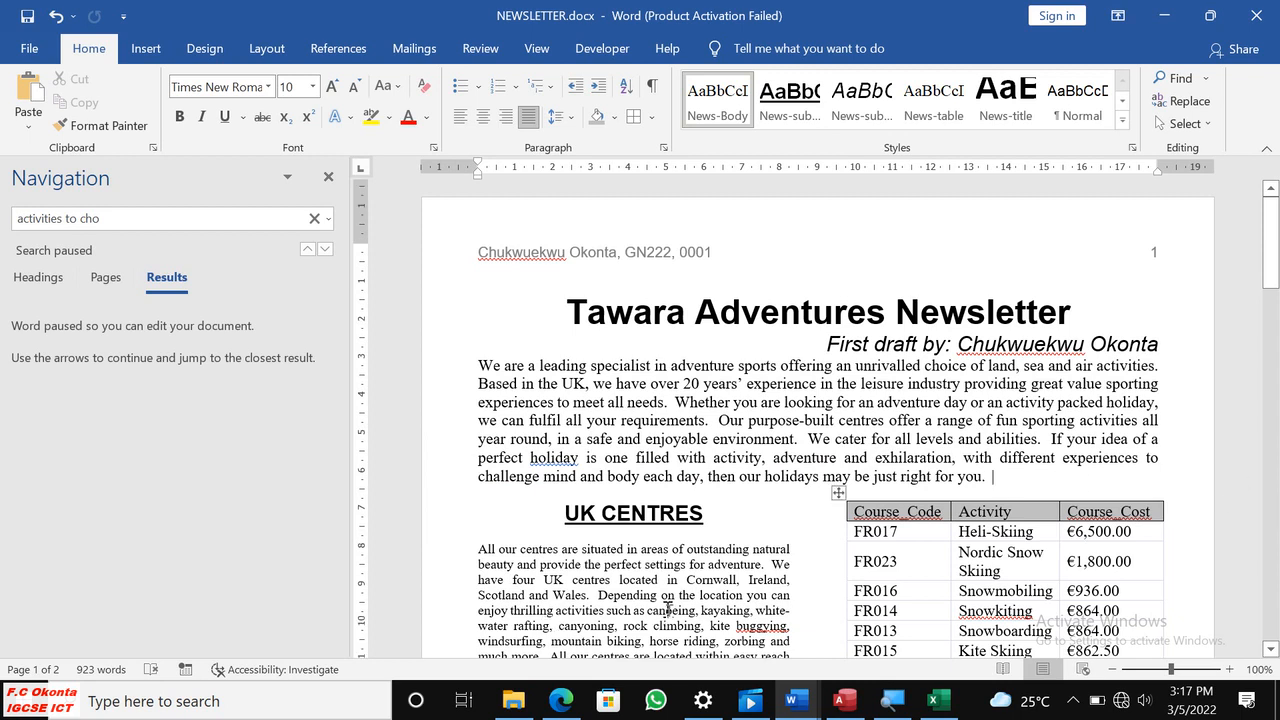
# Switch to the question paper and review the proofreading, layout and saving requirements of question 28.
pyautogui.scroll(-10, 675, 610)
pyautogui.scroll(-3, 675, 610)
pyautogui.click(561, 701)
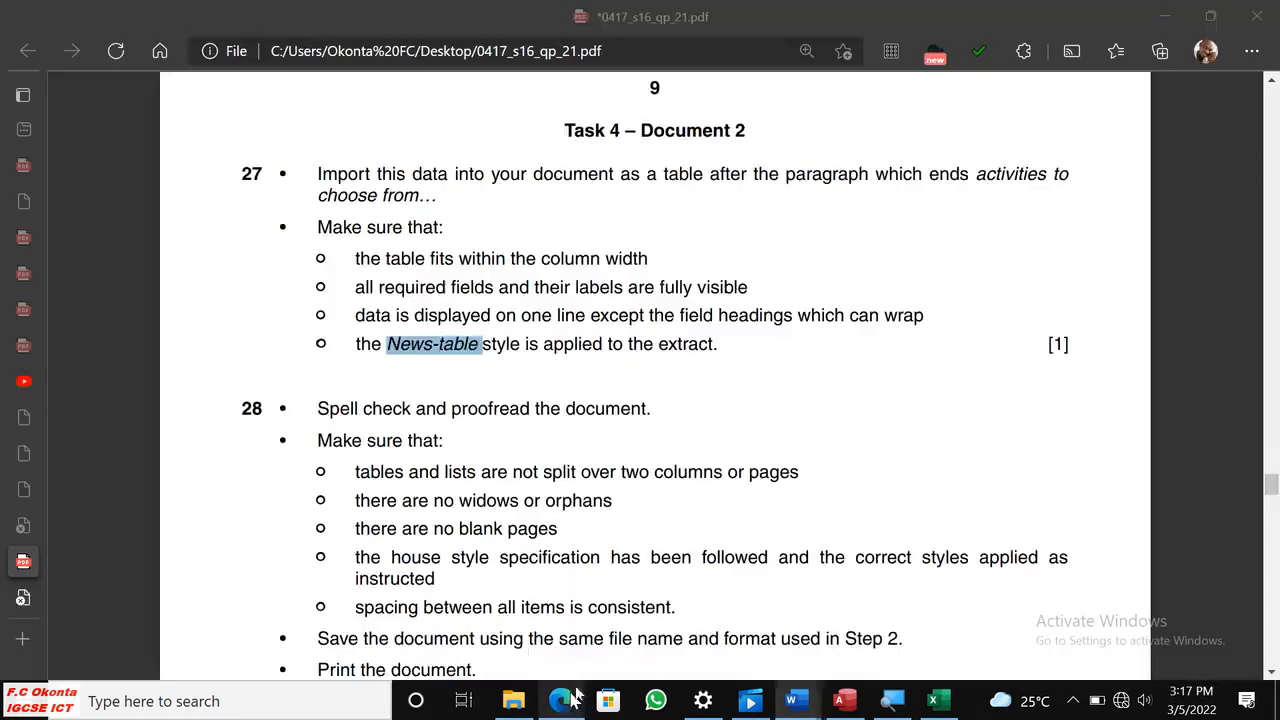
pyautogui.scroll(-2, 702, 543)
pyautogui.scroll(1, 703, 550)
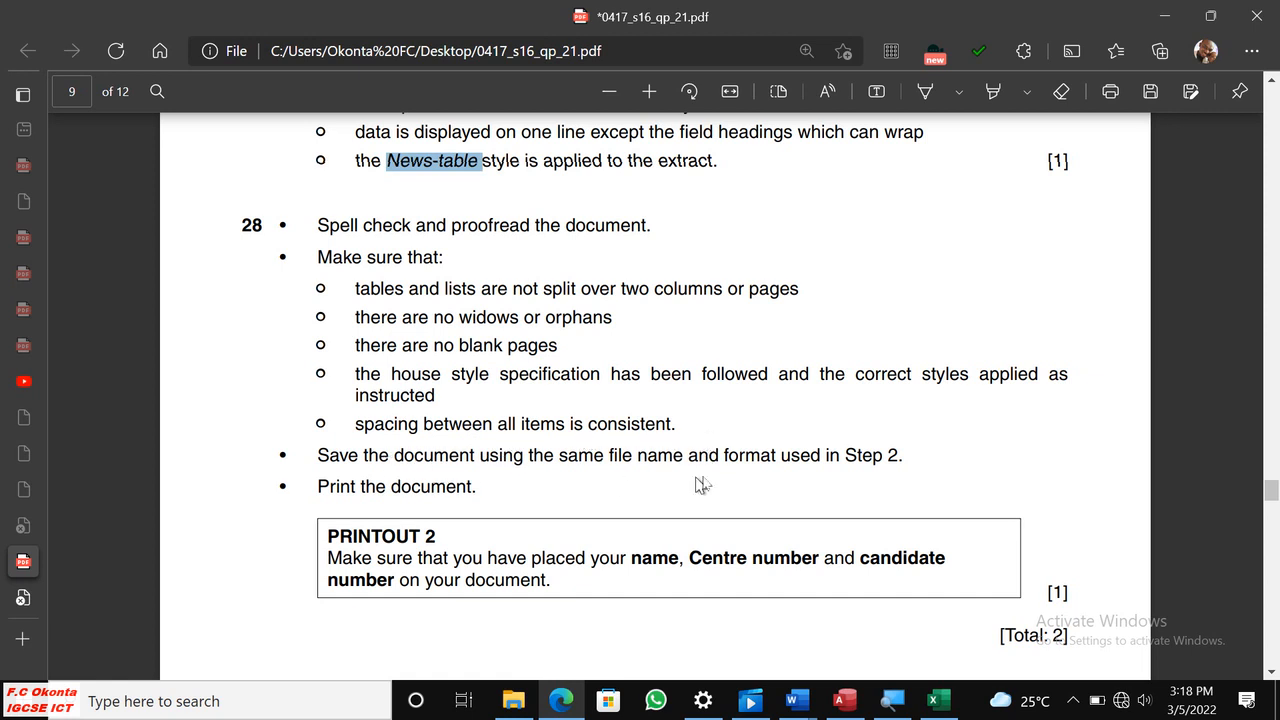
# Switch back to NEWSLETTER.docx, clear and close the navigation search, and start the spelling and grammar check.
pyautogui.moveTo(813, 706)
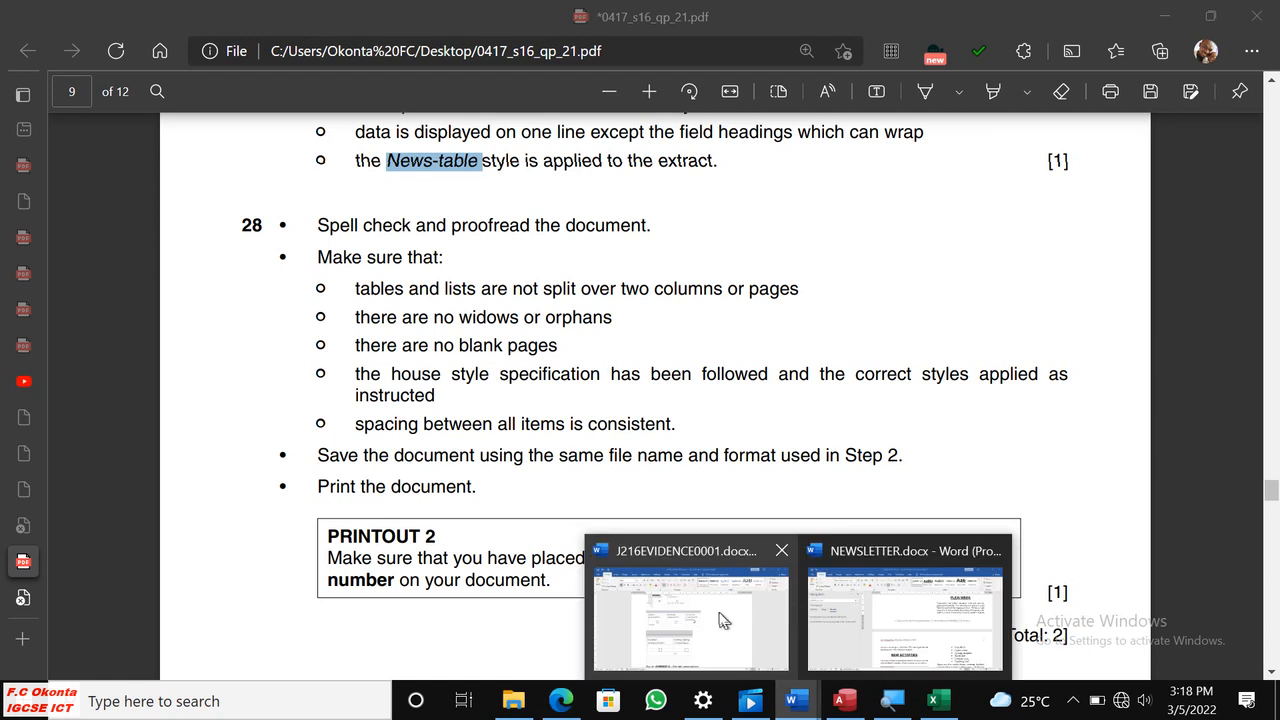
pyautogui.click(905, 620)
pyautogui.scroll(1, 838, 283)
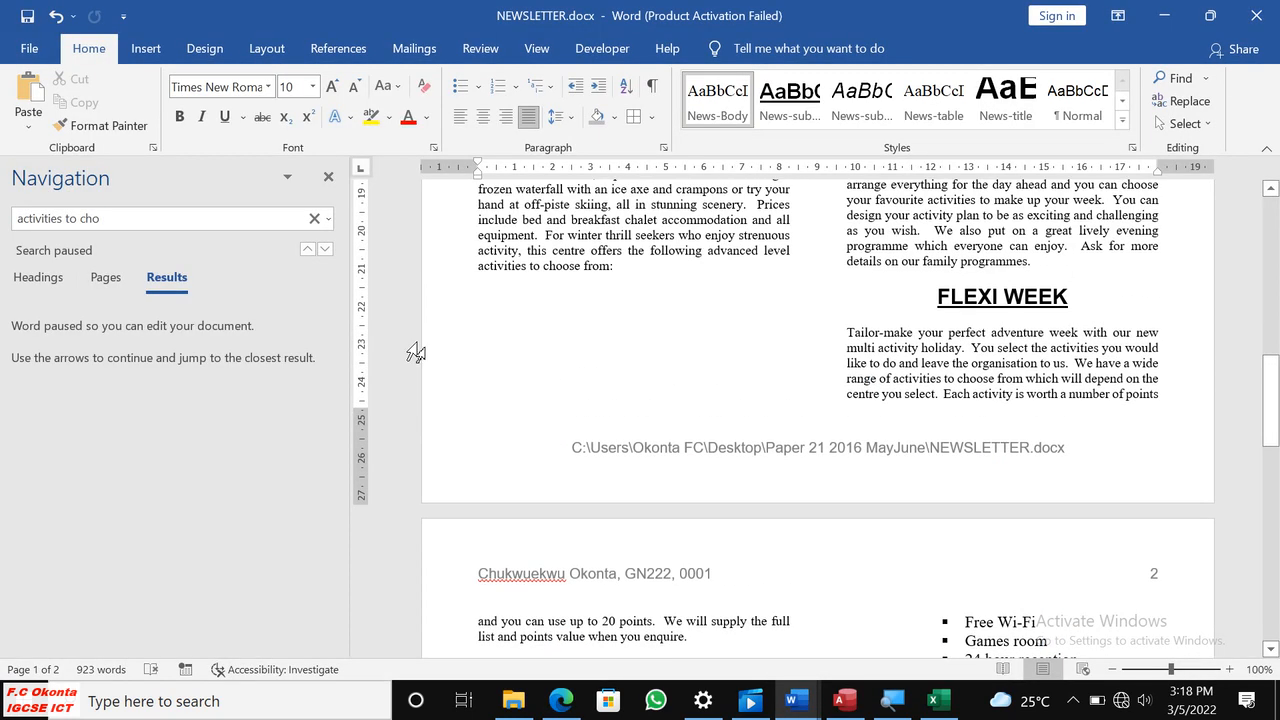
pyautogui.click(316, 218)
pyautogui.click(328, 176)
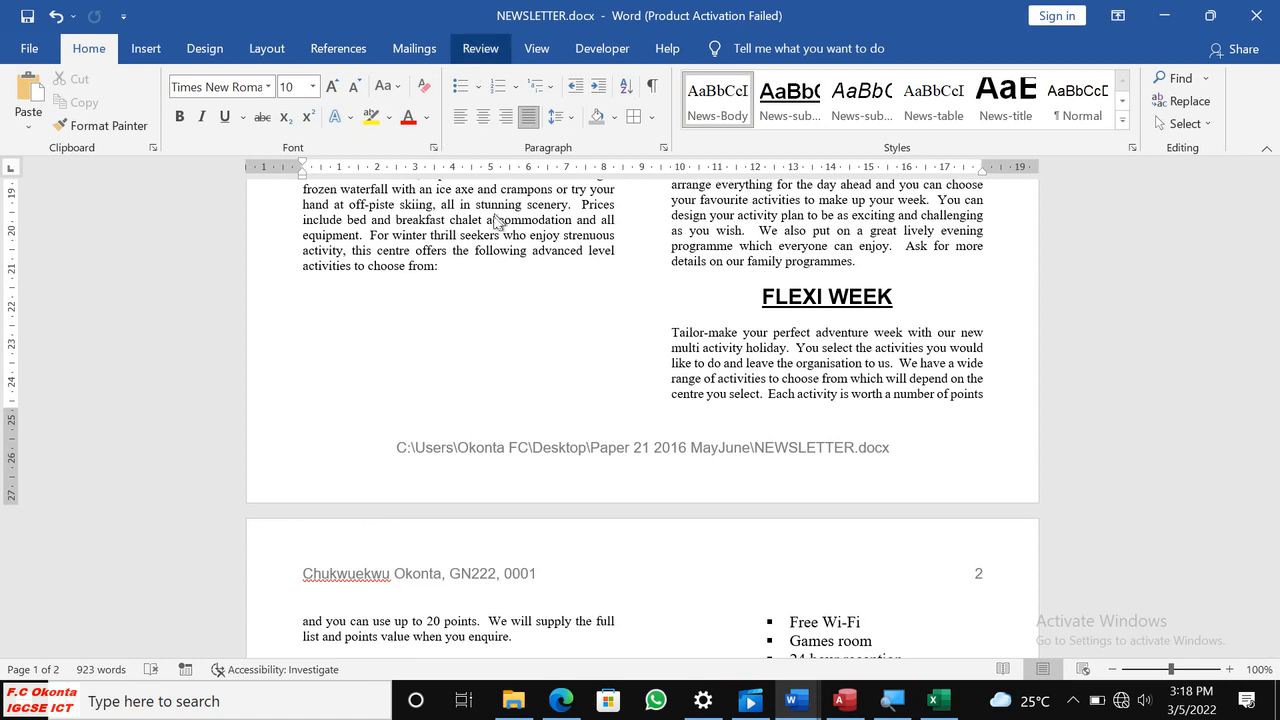
pyautogui.click(480, 48)
pyautogui.click(37, 100)
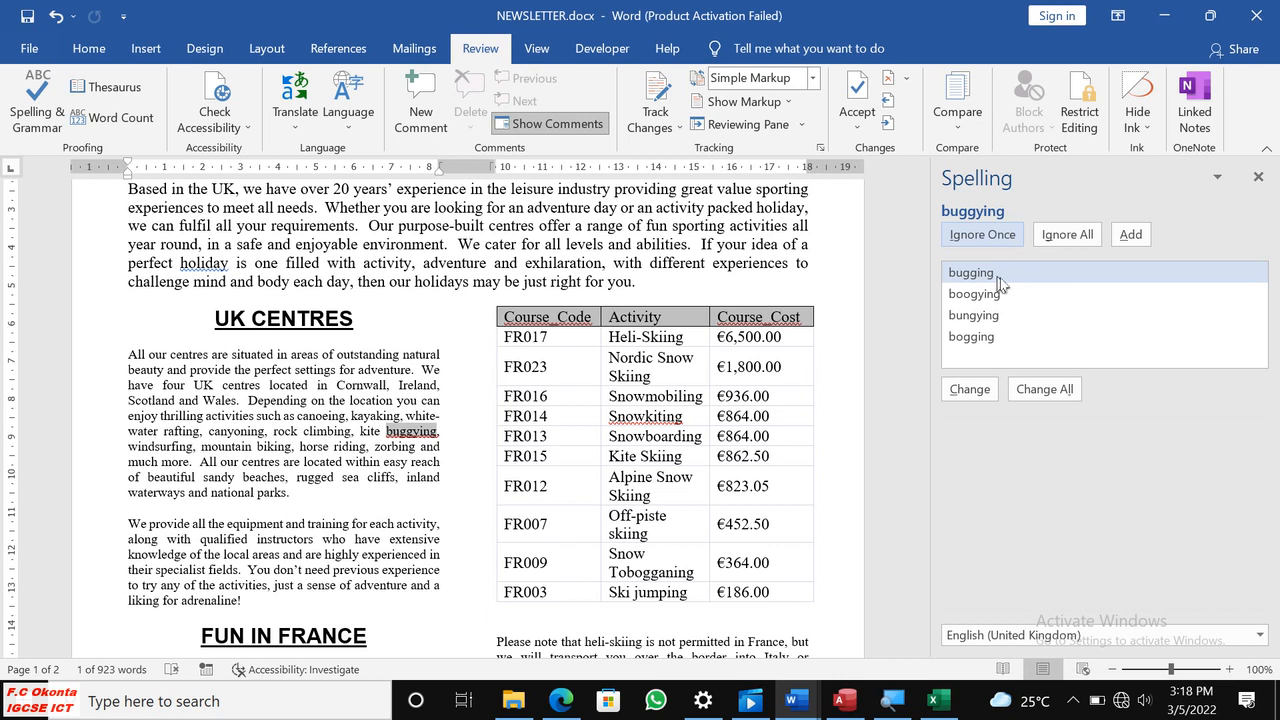
# Change "buggying" to "boogying" in the UK CENTRES text and ignore the flagged table headings Course_Code and Course_Cost.
pyautogui.click(1070, 283)
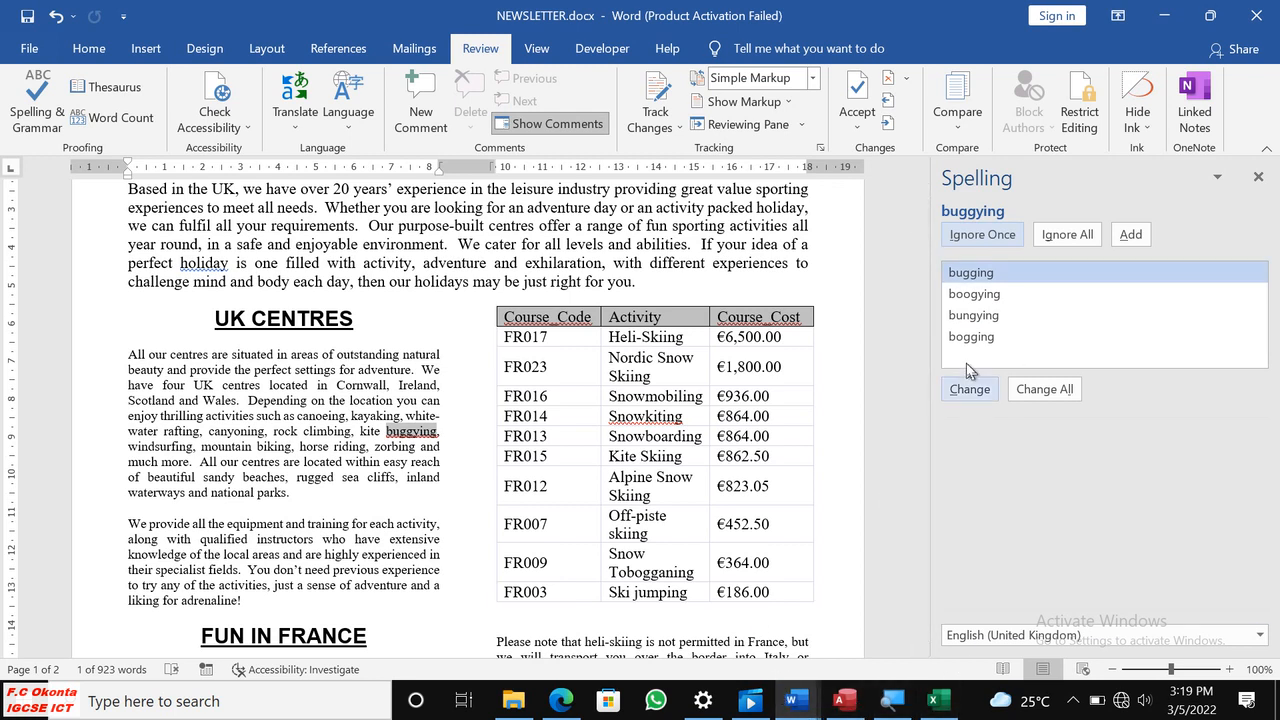
pyautogui.click(1008, 299)
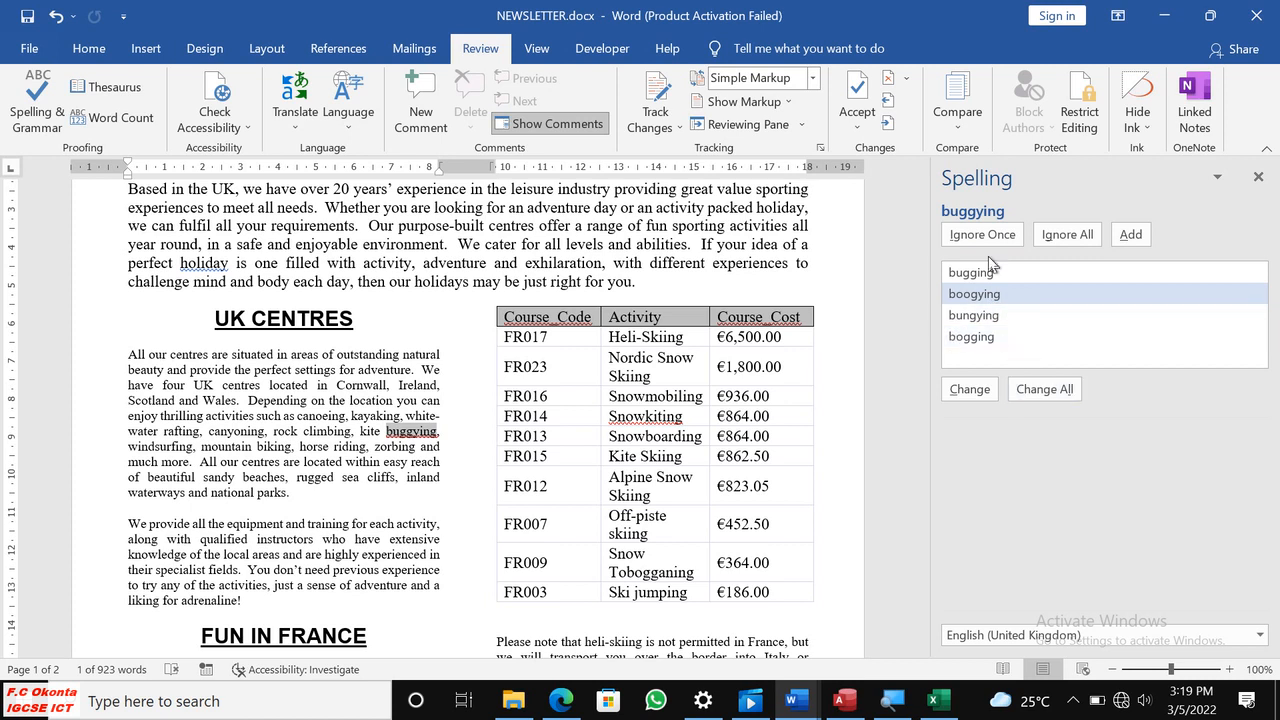
pyautogui.click(969, 389)
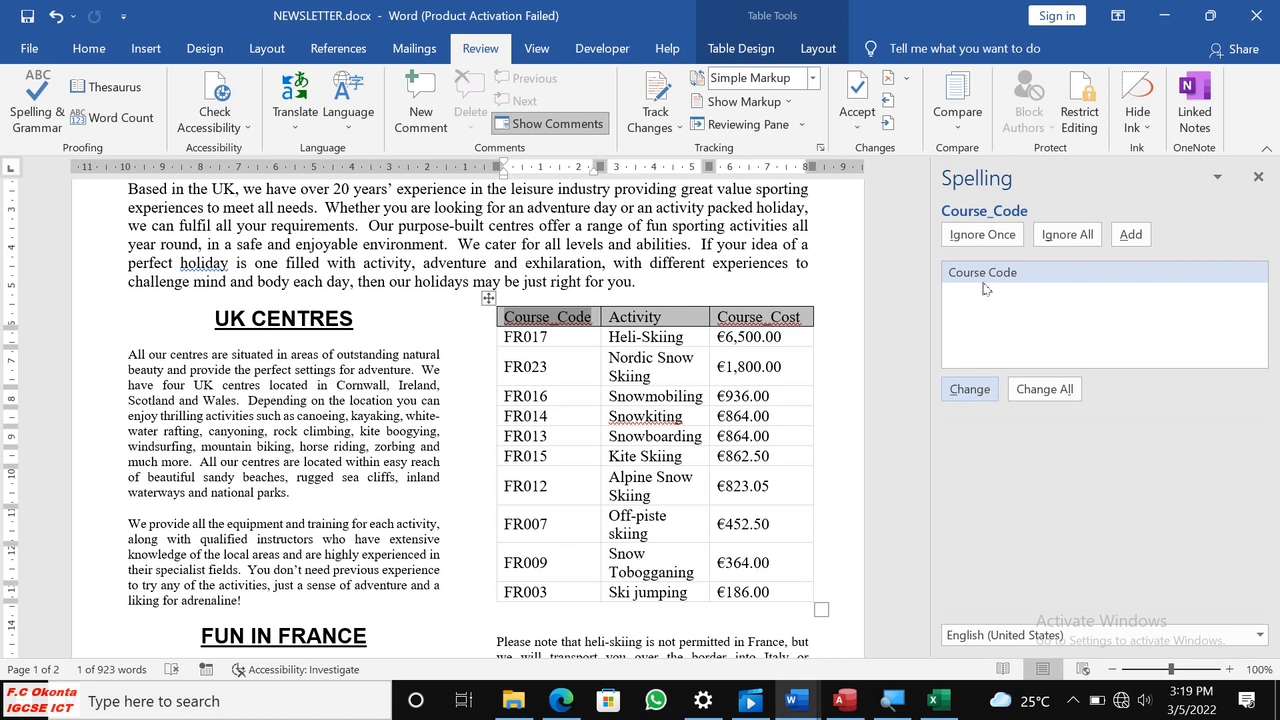
pyautogui.click(1050, 240)
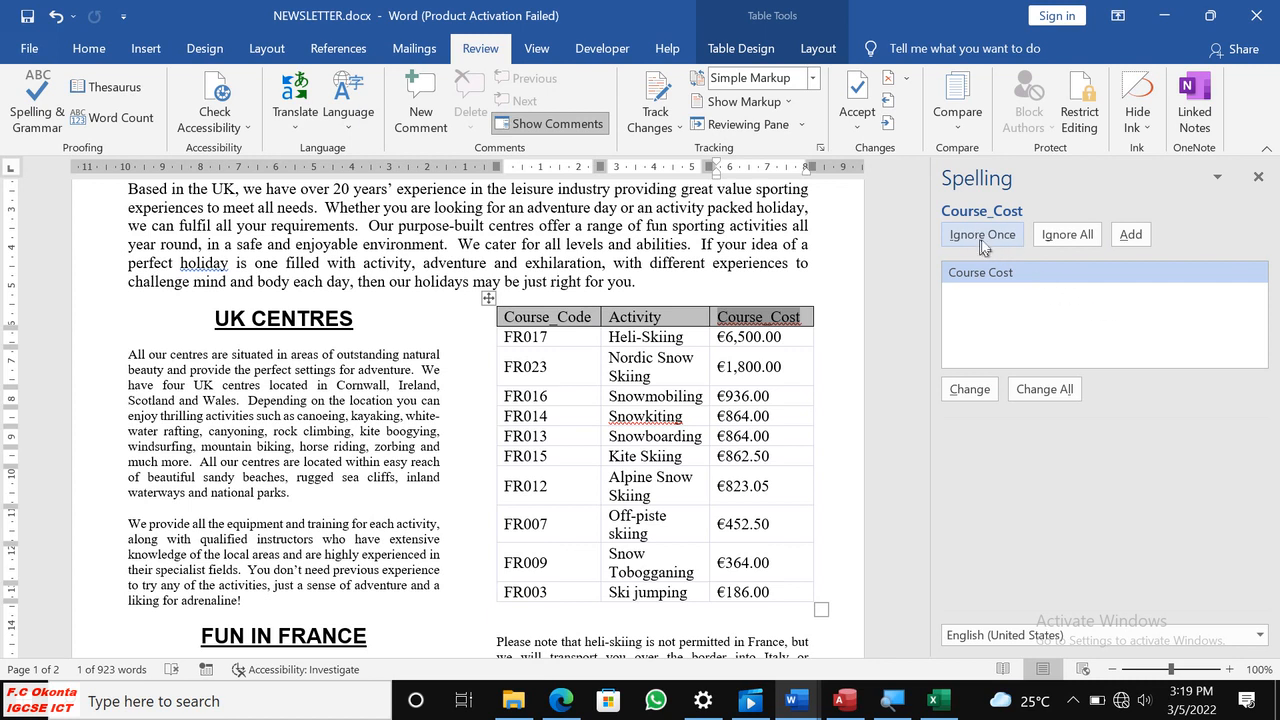
pyautogui.click(997, 243)
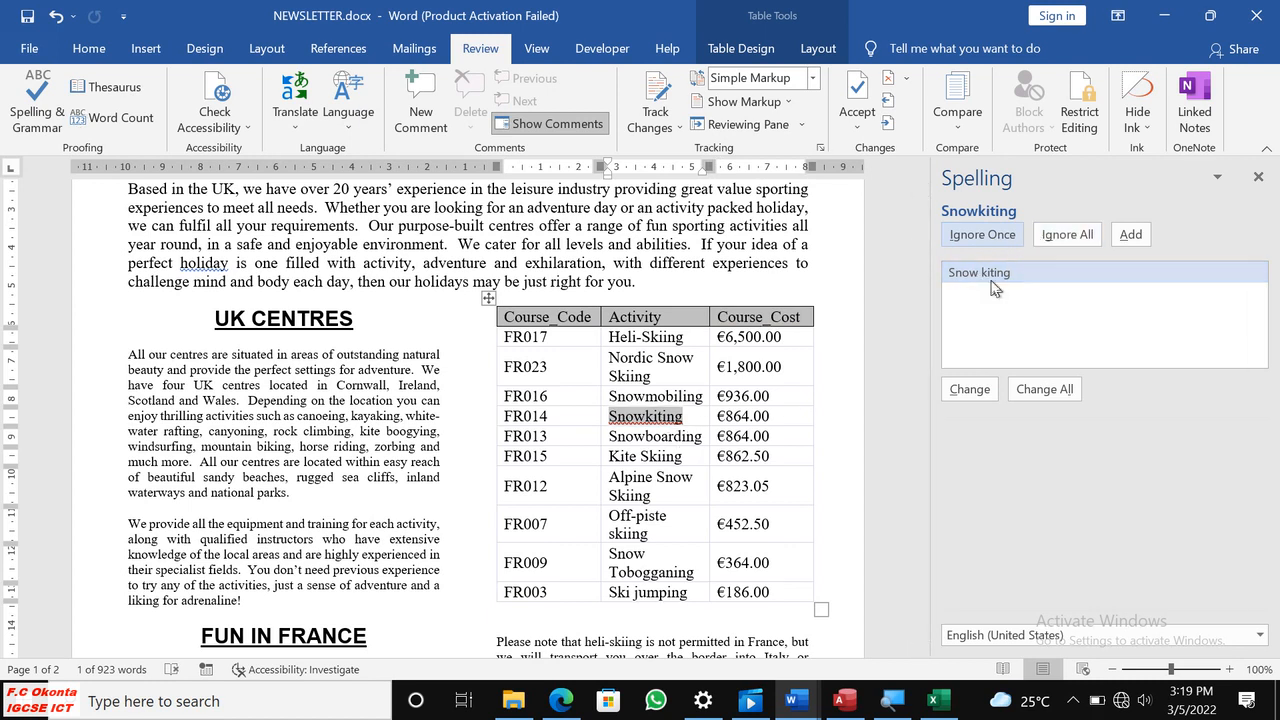
# Ignore the flagged words Snowkiting in both tables, Jetlev, Aqualining, and "en" in "en-suite".
pyautogui.click(994, 238)
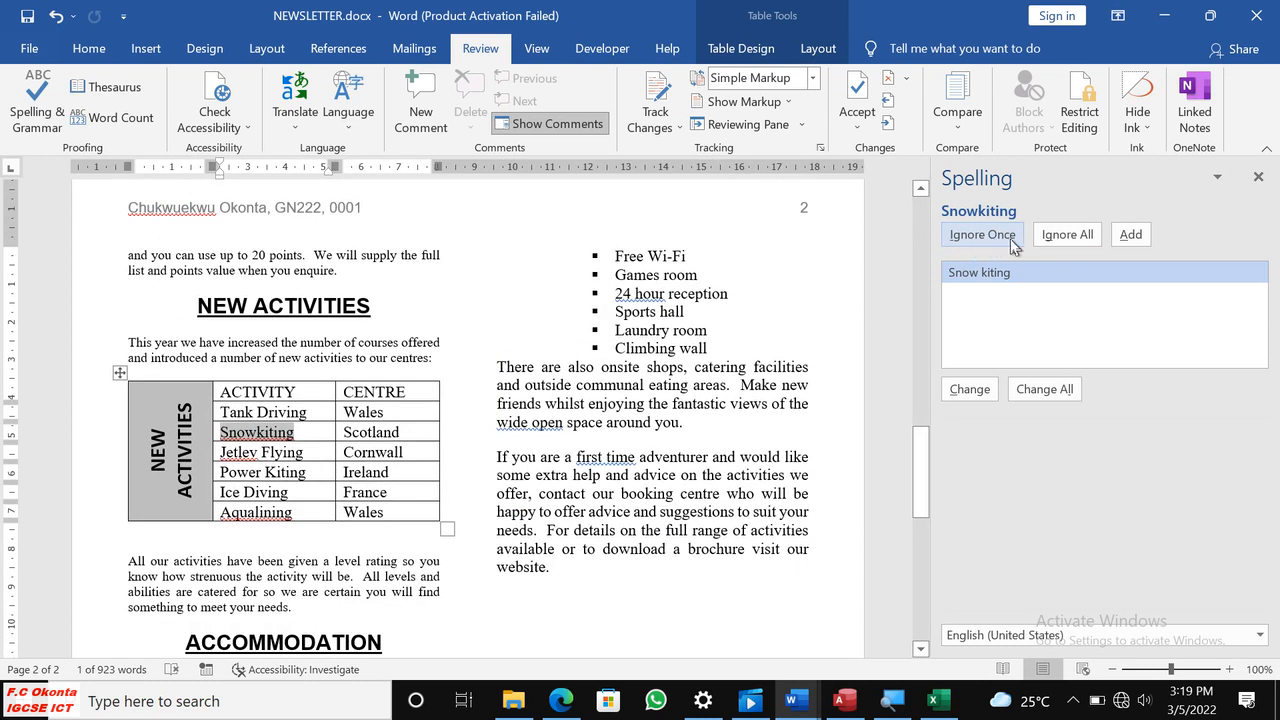
pyautogui.click(996, 235)
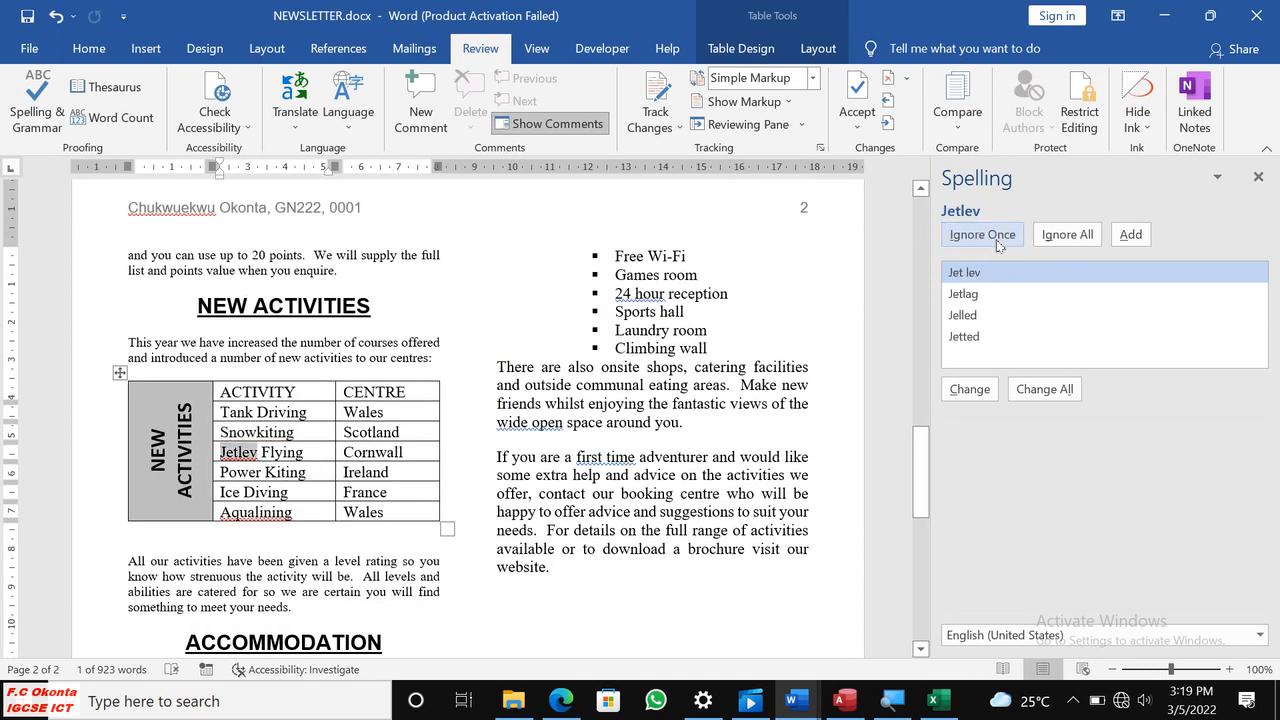
pyautogui.click(997, 240)
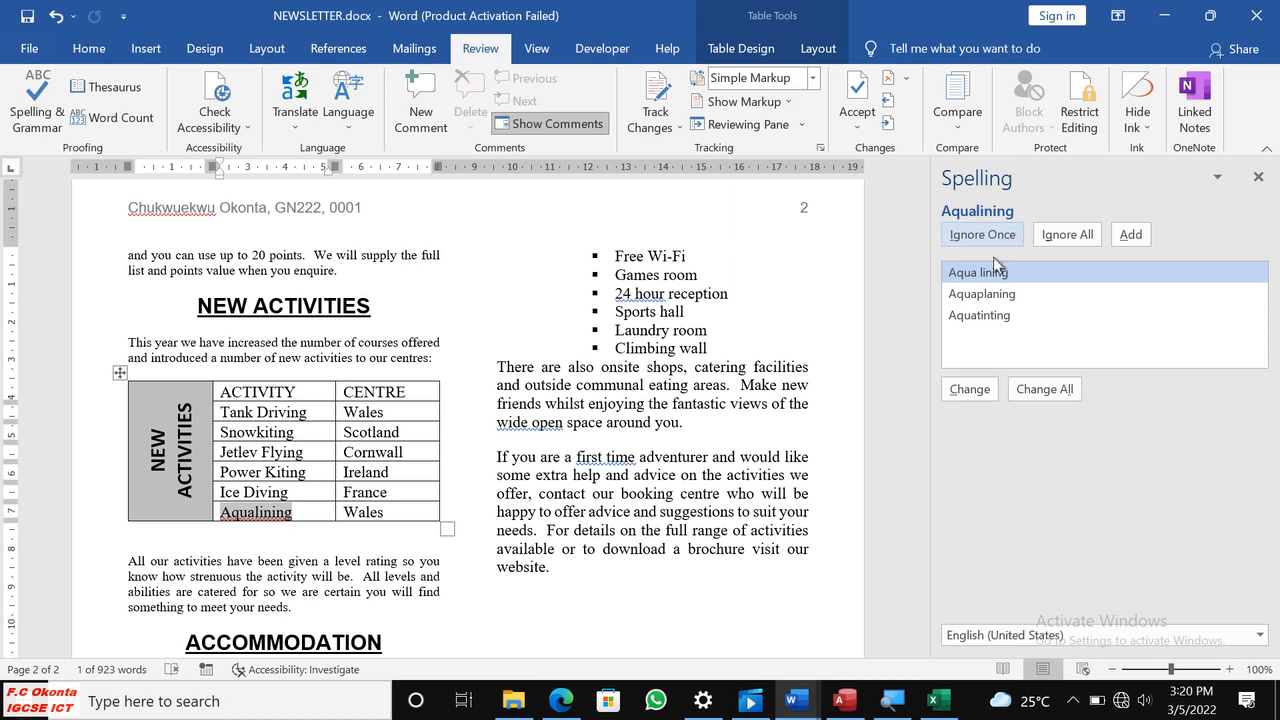
pyautogui.click(984, 242)
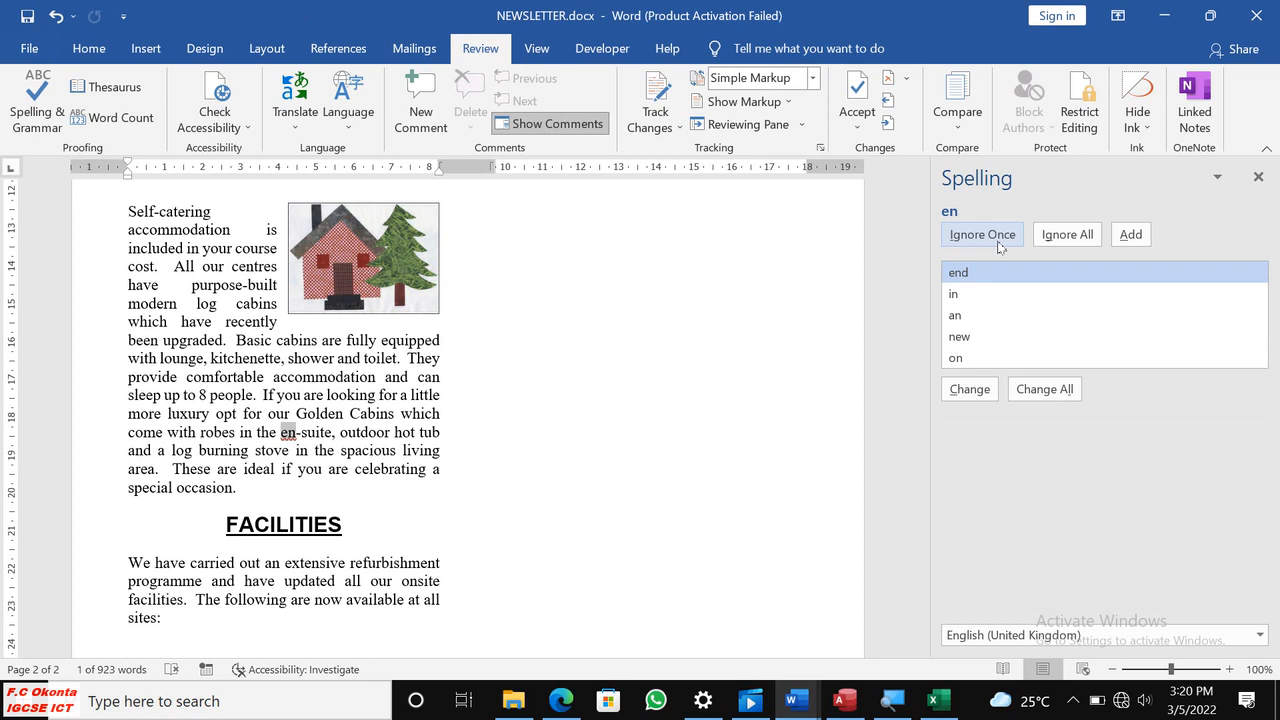
pyautogui.click(997, 243)
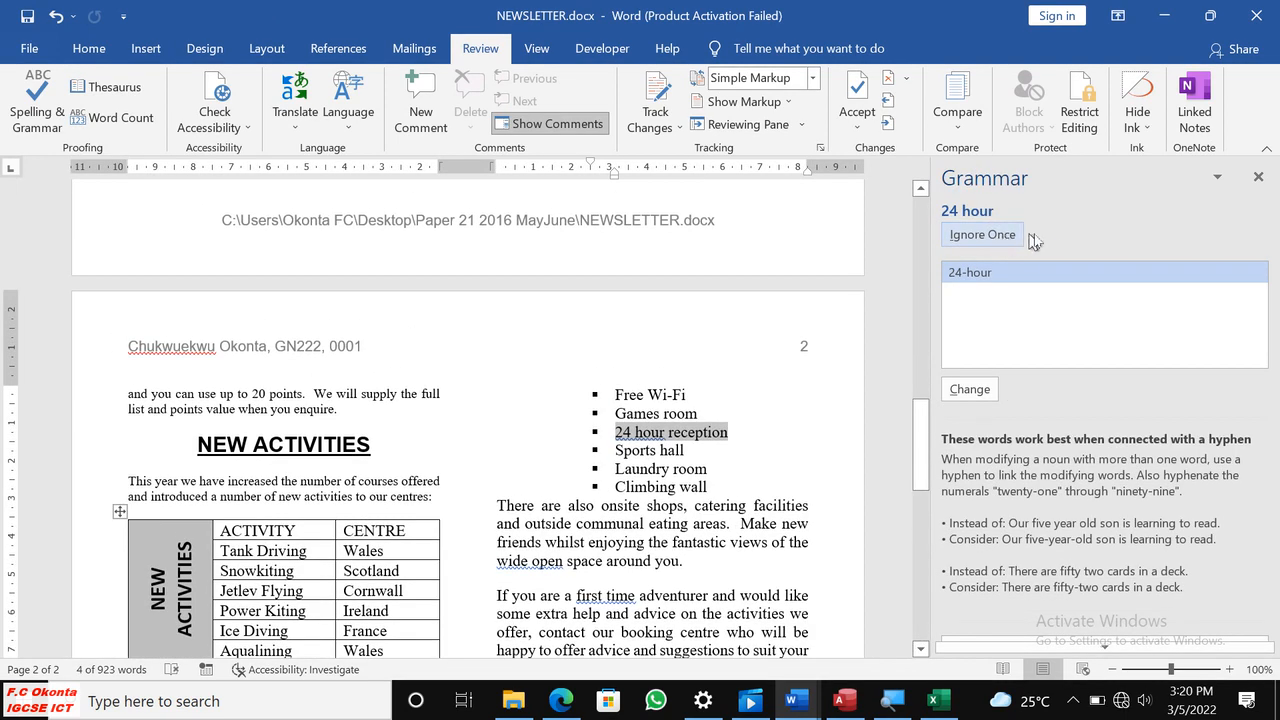
# Change "24 hour" to "24-hour" in the facilities list and ignore the hyphen suggestions for "wide open" and "first time".
pyautogui.click(991, 282)
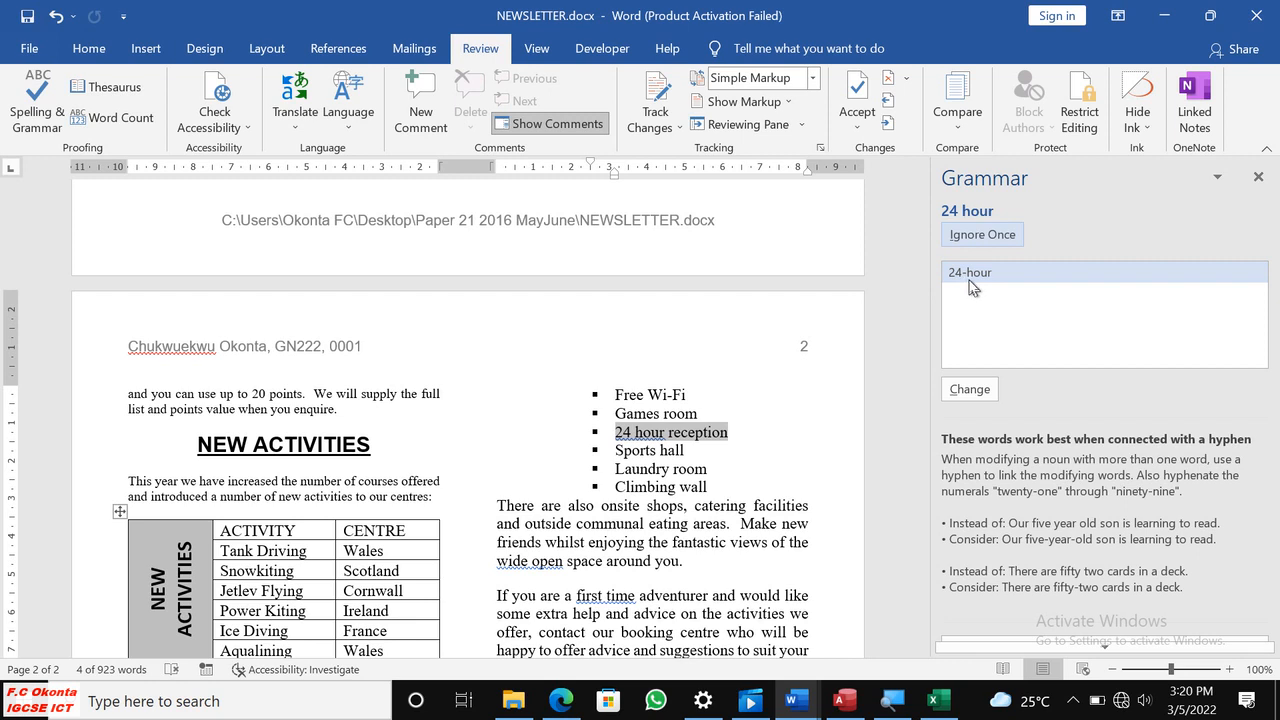
pyautogui.click(969, 389)
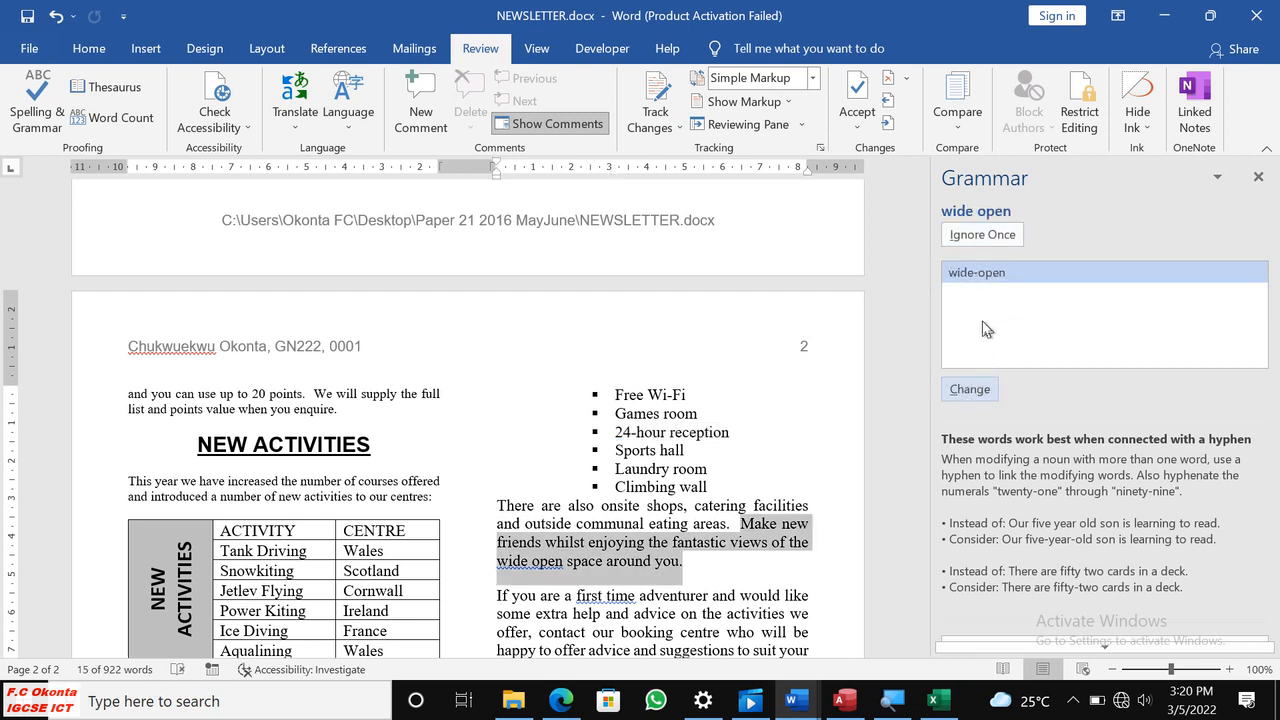
pyautogui.click(982, 240)
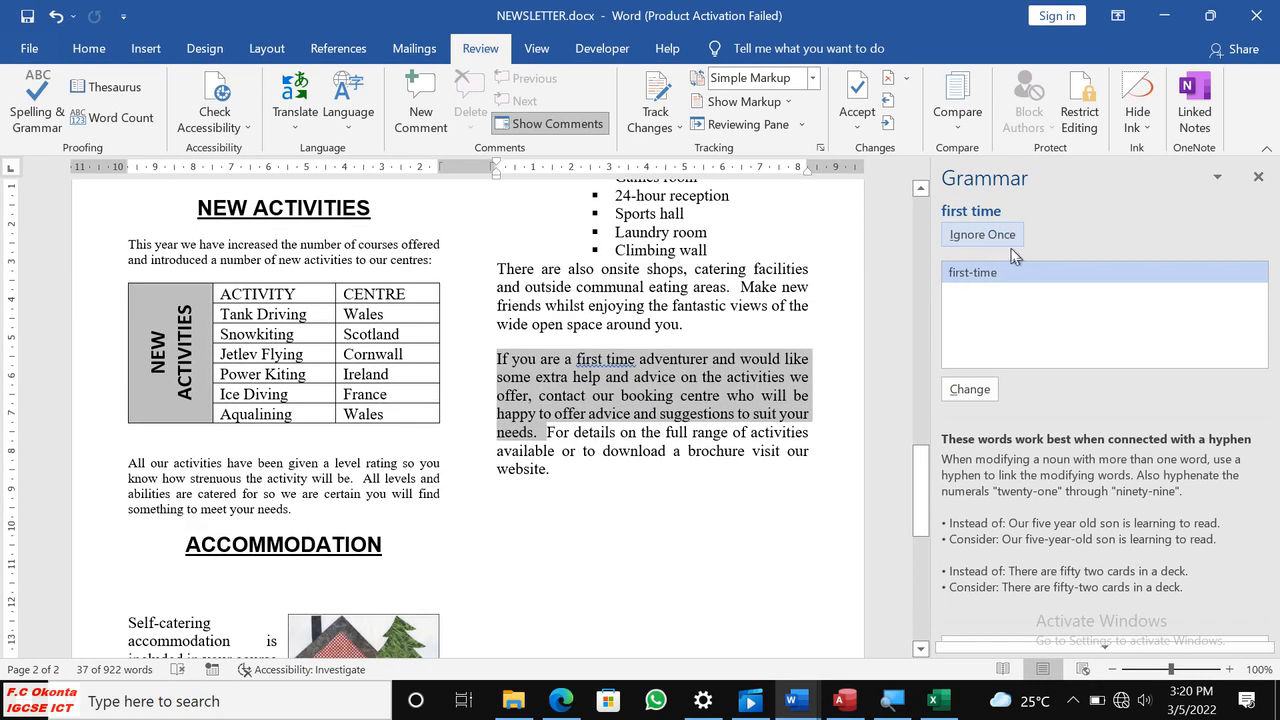
pyautogui.click(982, 240)
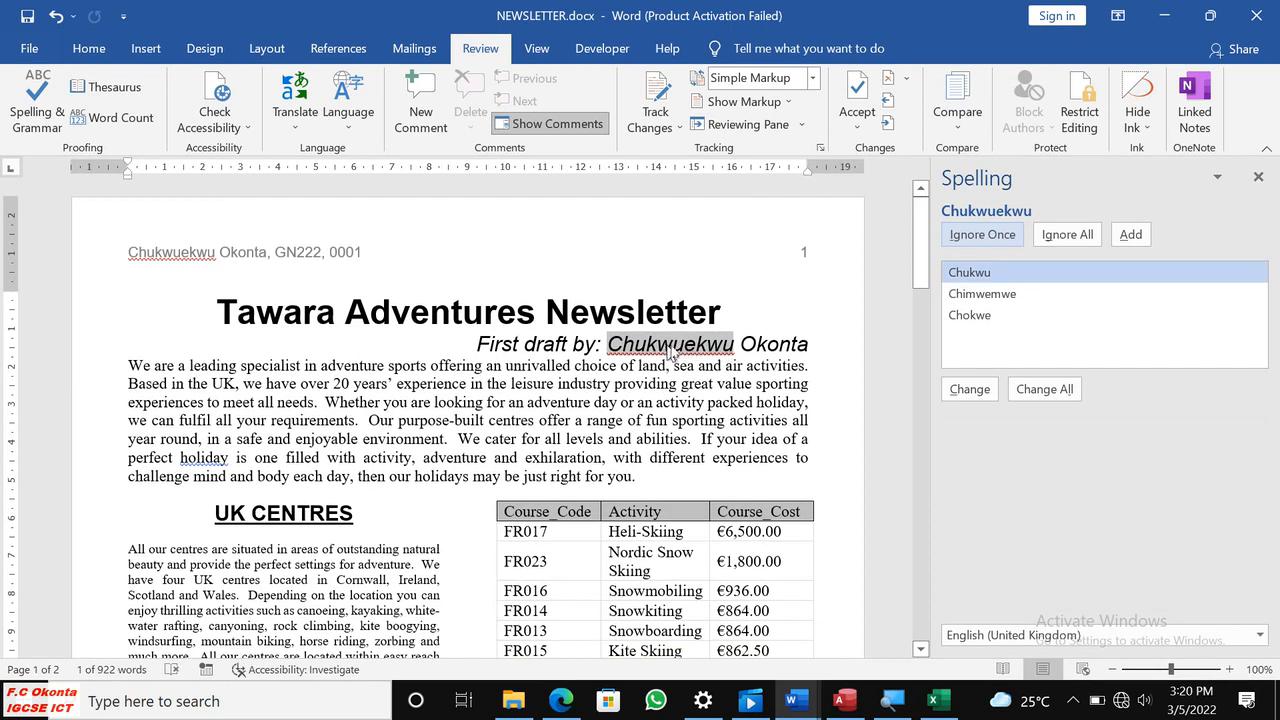
# Add a comma after "holiday" in the introduction, ignore the flagged author name in the subtitle and header, and finish the check.
pyautogui.click(1005, 238)
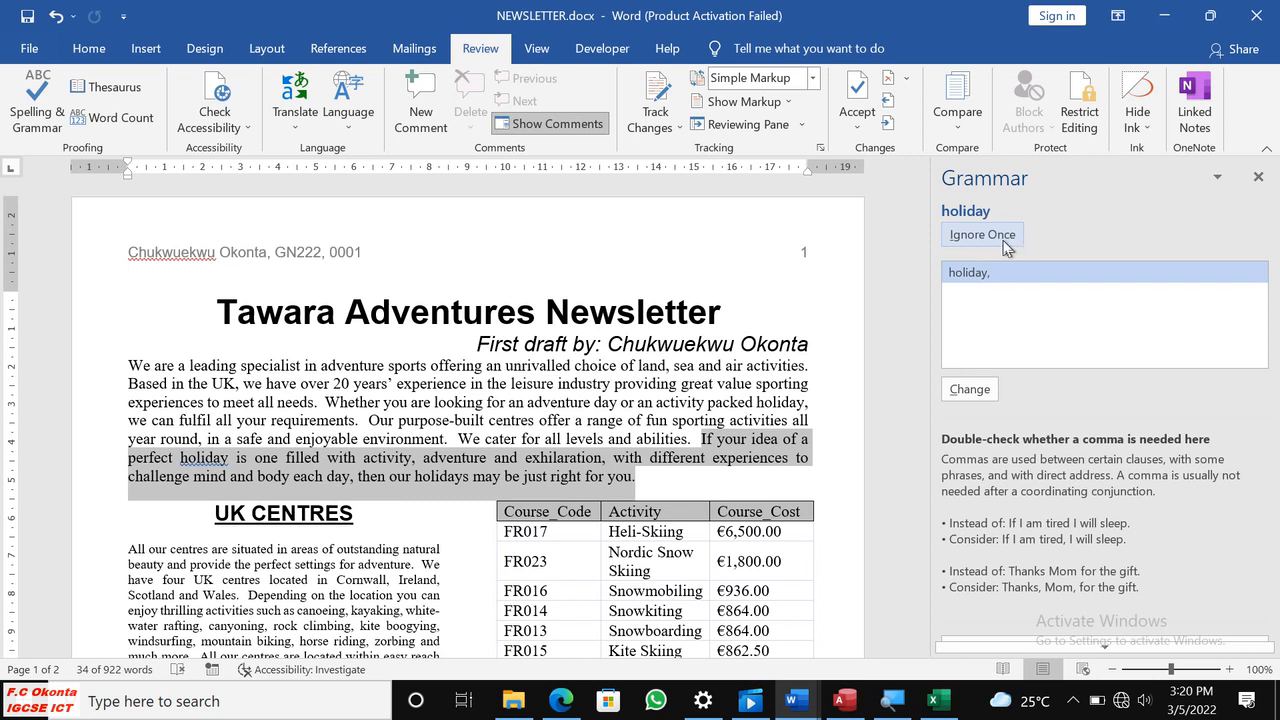
pyautogui.click(960, 389)
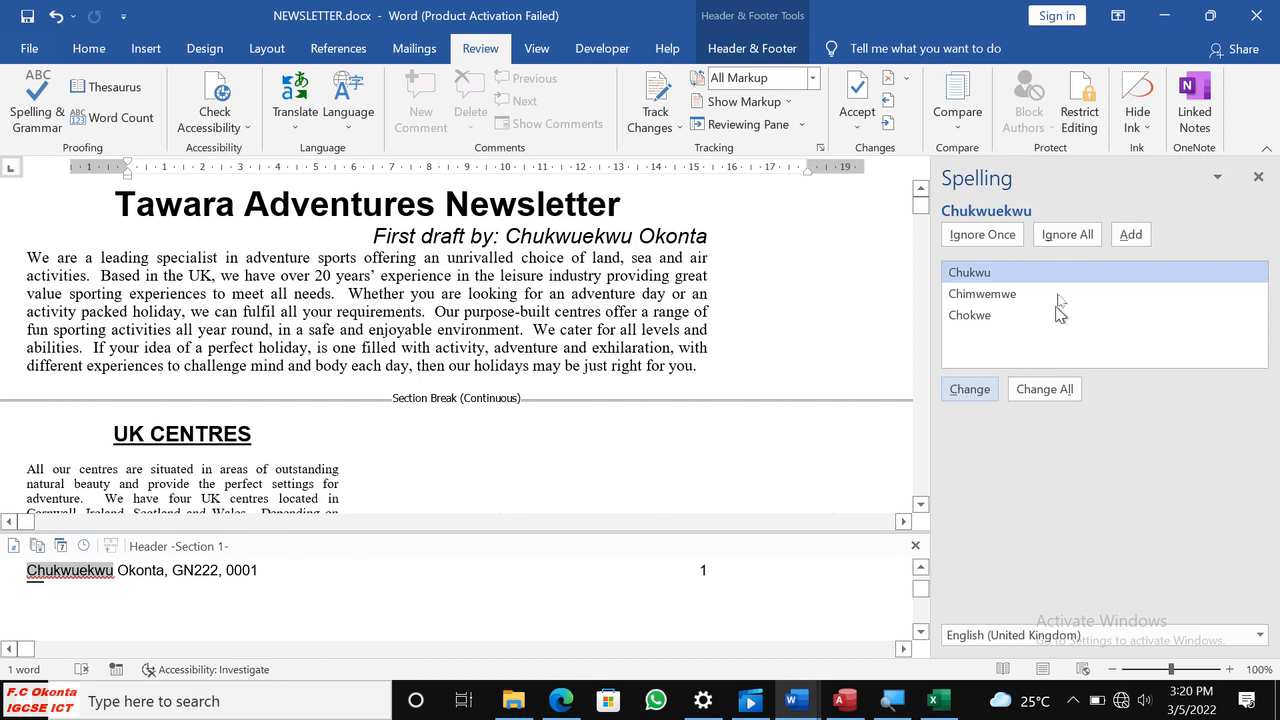
pyautogui.click(993, 238)
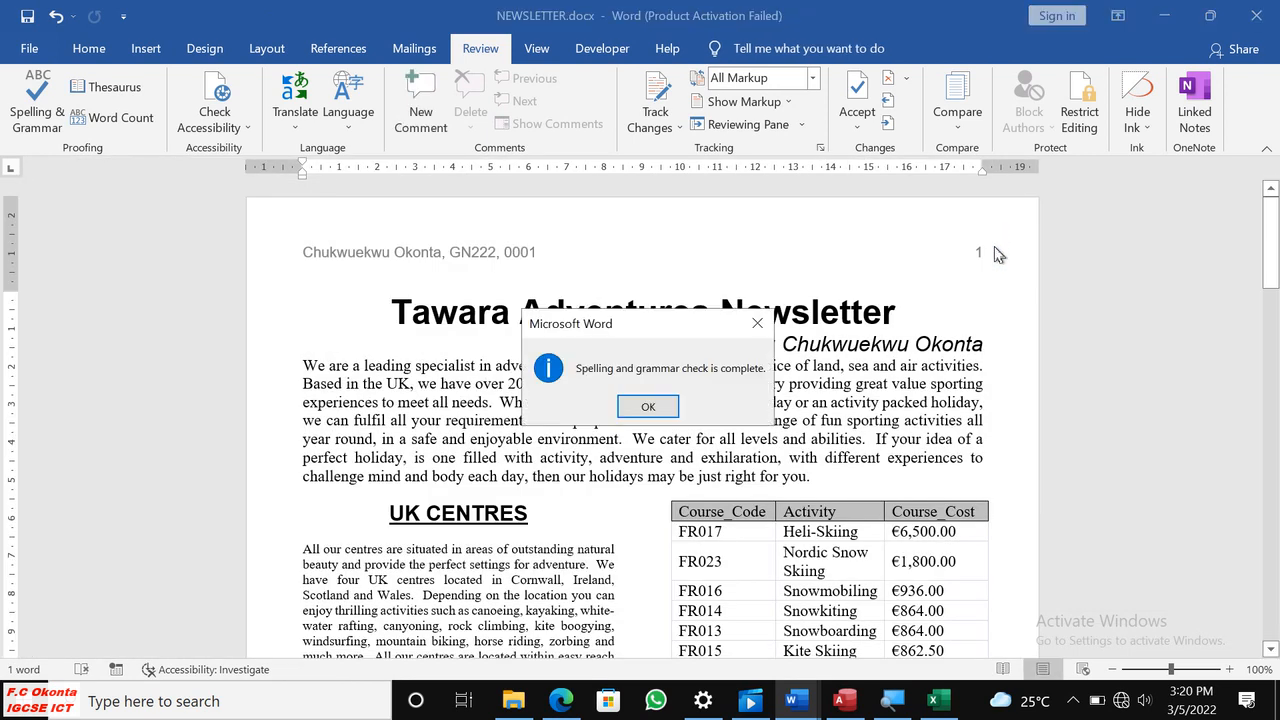
pyautogui.click(648, 406)
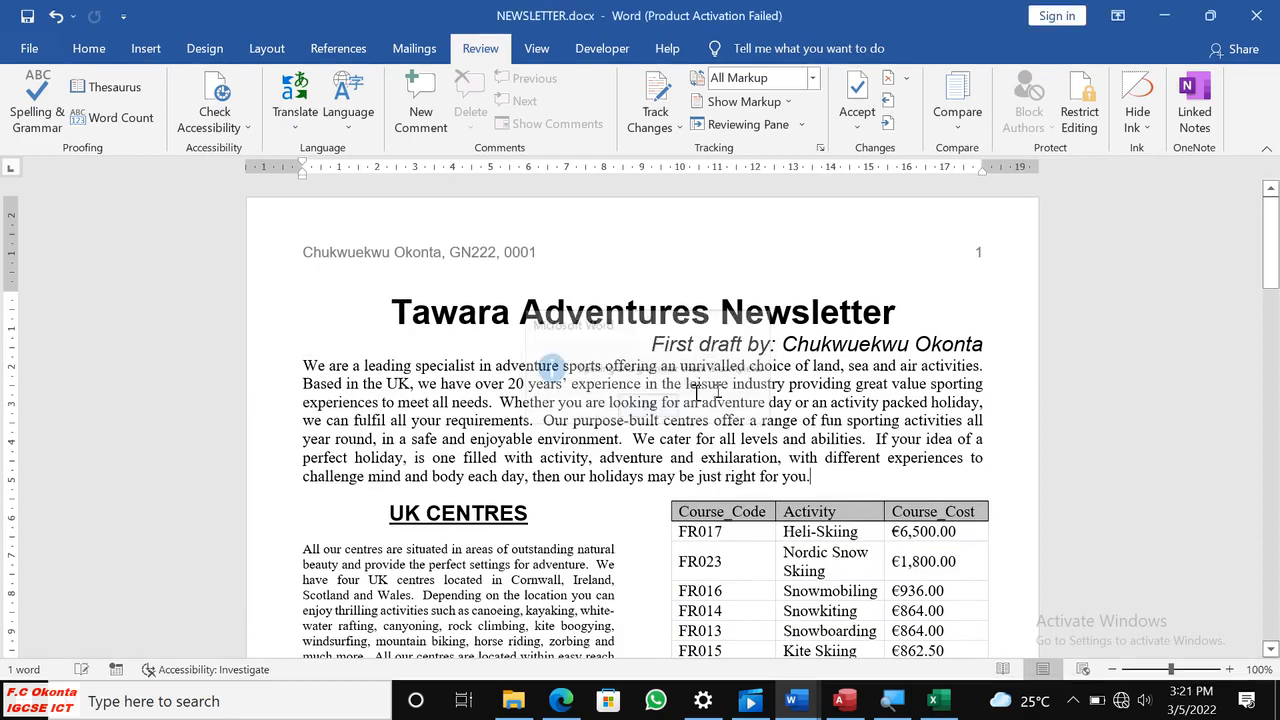
# Proofread both newsletter pages, examining the headings, spacing, tables, bulleted list and column breaks.
pyautogui.scroll(-7, 764, 378)
pyautogui.scroll(-10, 764, 378)
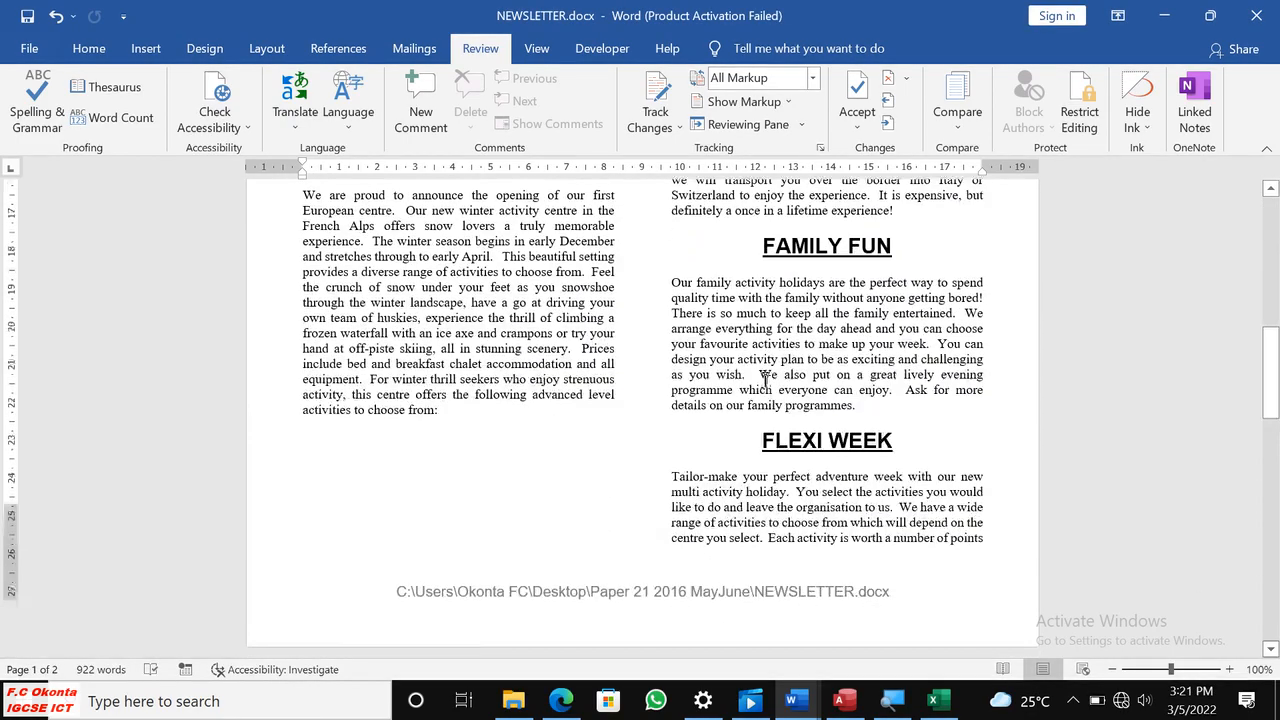
pyautogui.scroll(-8, 764, 378)
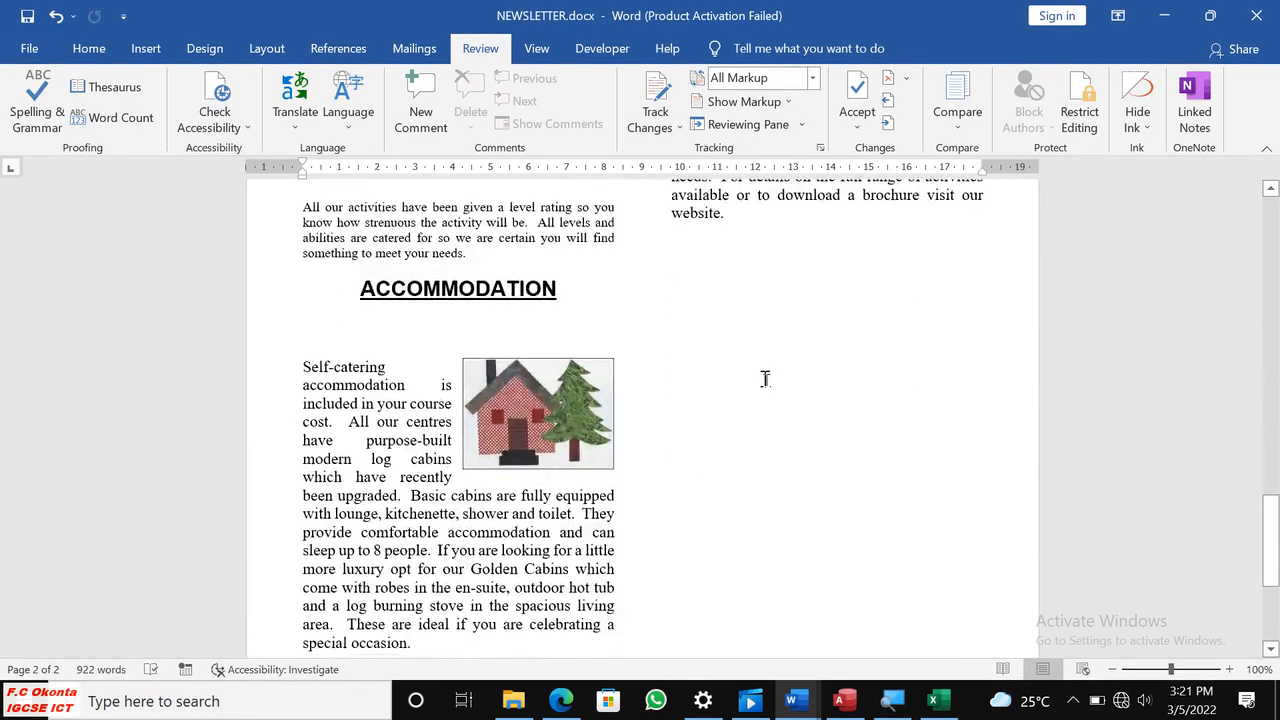
pyautogui.scroll(5, 764, 378)
pyautogui.scroll(10, 765, 378)
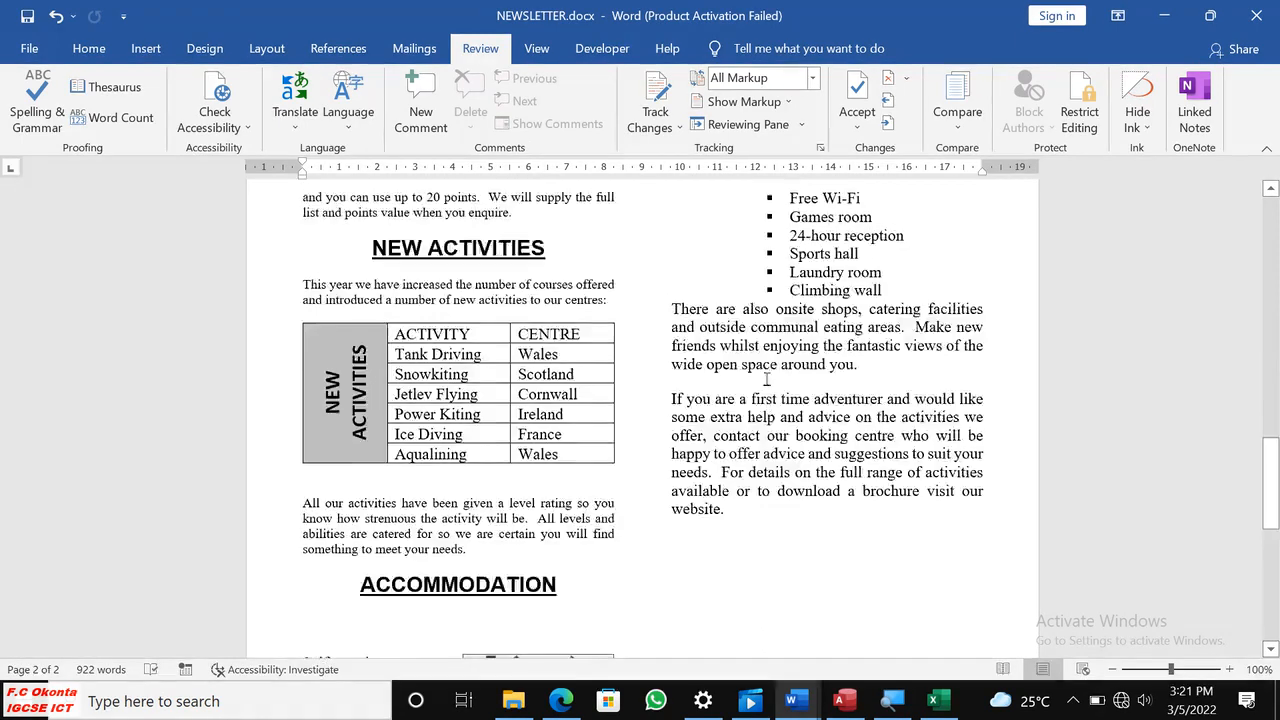
pyautogui.scroll(10, 766, 383)
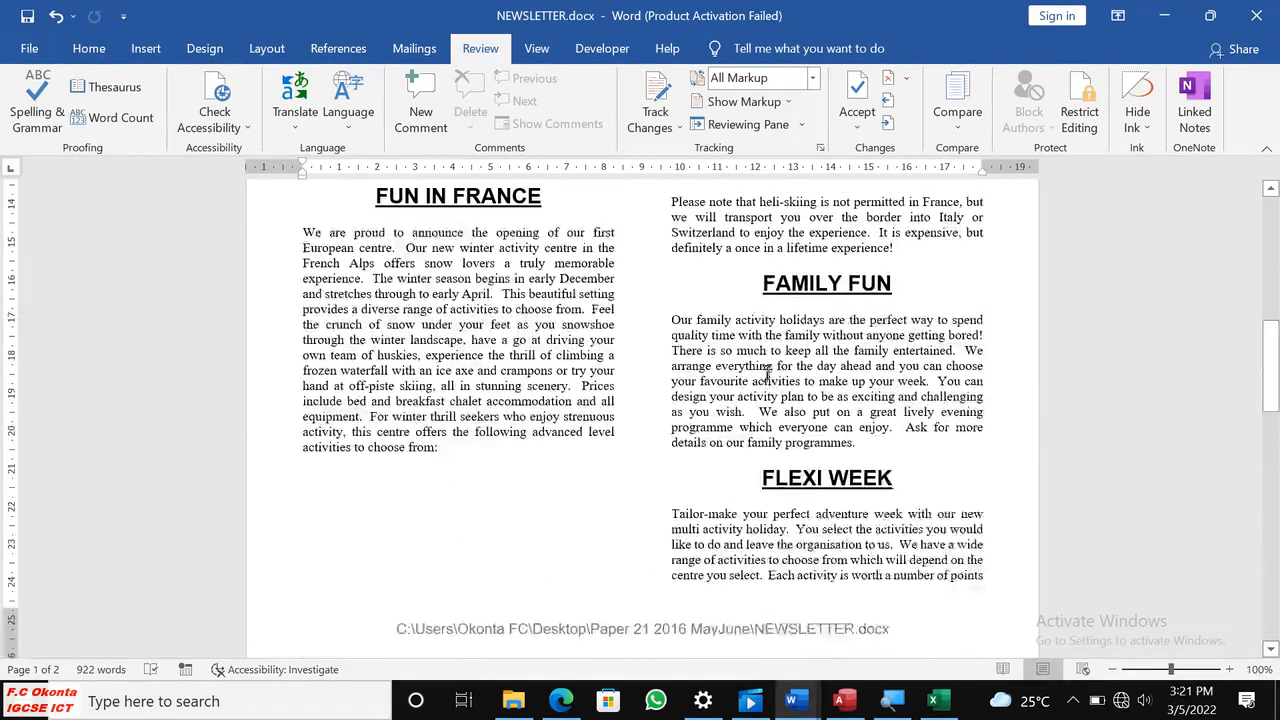
pyautogui.scroll(-3, 770, 368)
pyautogui.scroll(4, 483, 302)
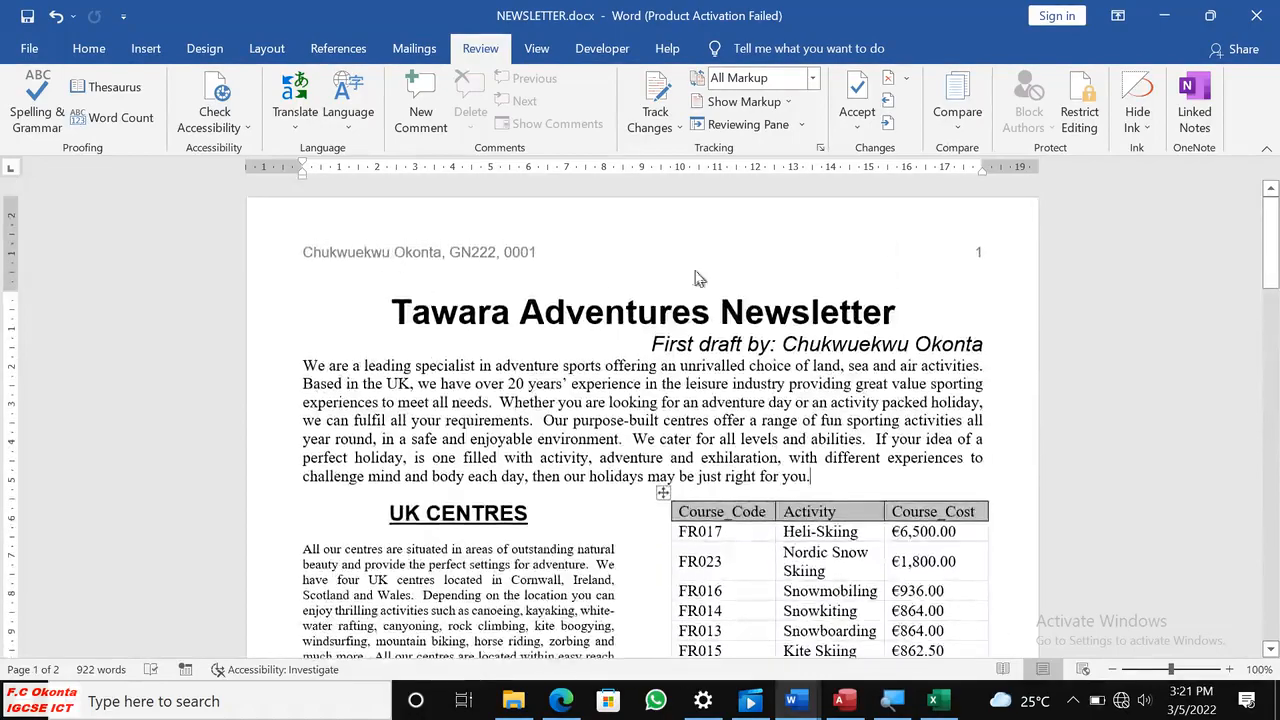
pyautogui.scroll(-8, 700, 280)
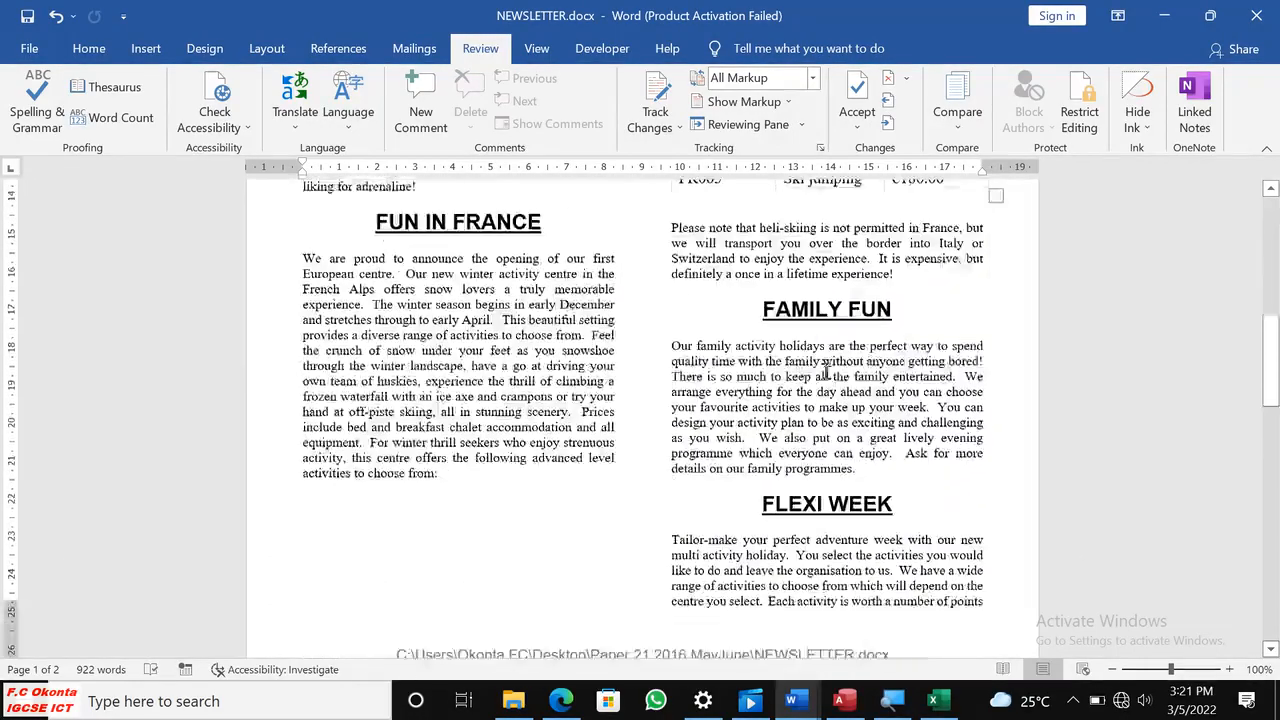
pyautogui.scroll(-10, 826, 371)
pyautogui.scroll(8, 820, 362)
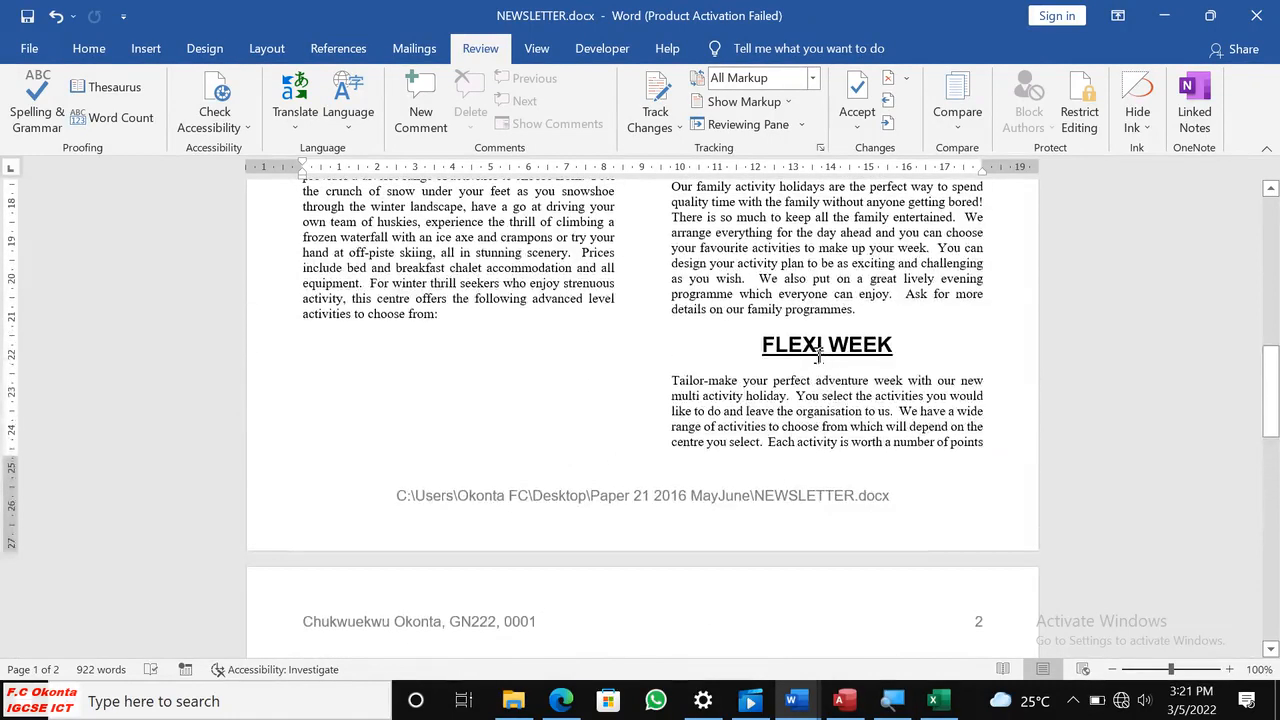
pyautogui.scroll(-5, 820, 352)
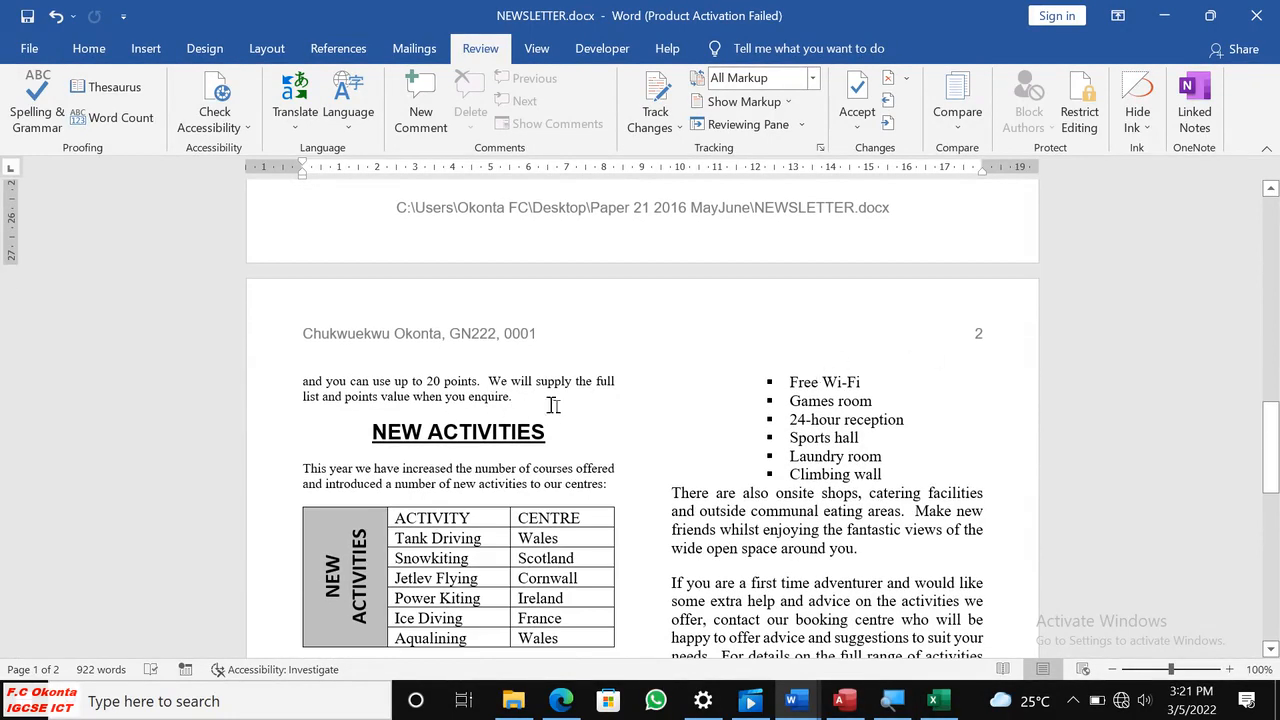
pyautogui.scroll(-4, 777, 380)
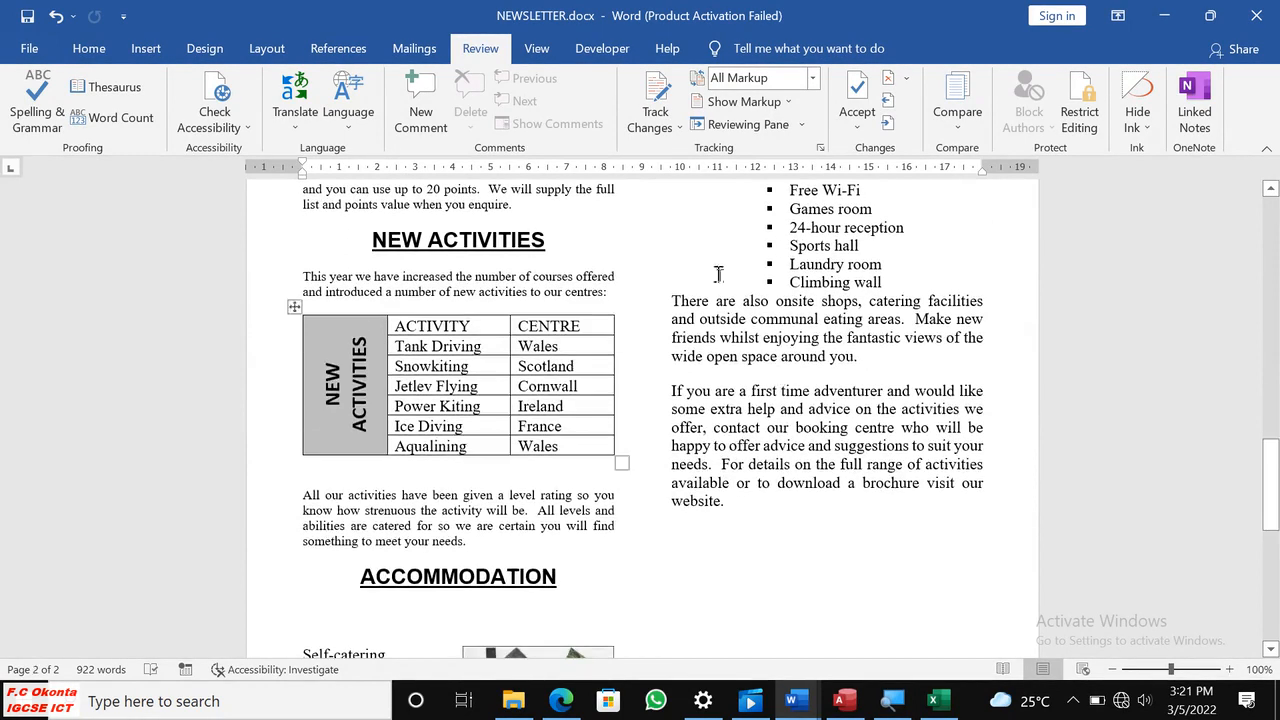
pyautogui.scroll(10, 720, 273)
pyautogui.scroll(8, 770, 313)
pyautogui.scroll(3, 641, 344)
pyautogui.scroll(-10, 642, 344)
pyautogui.scroll(-15, 643, 343)
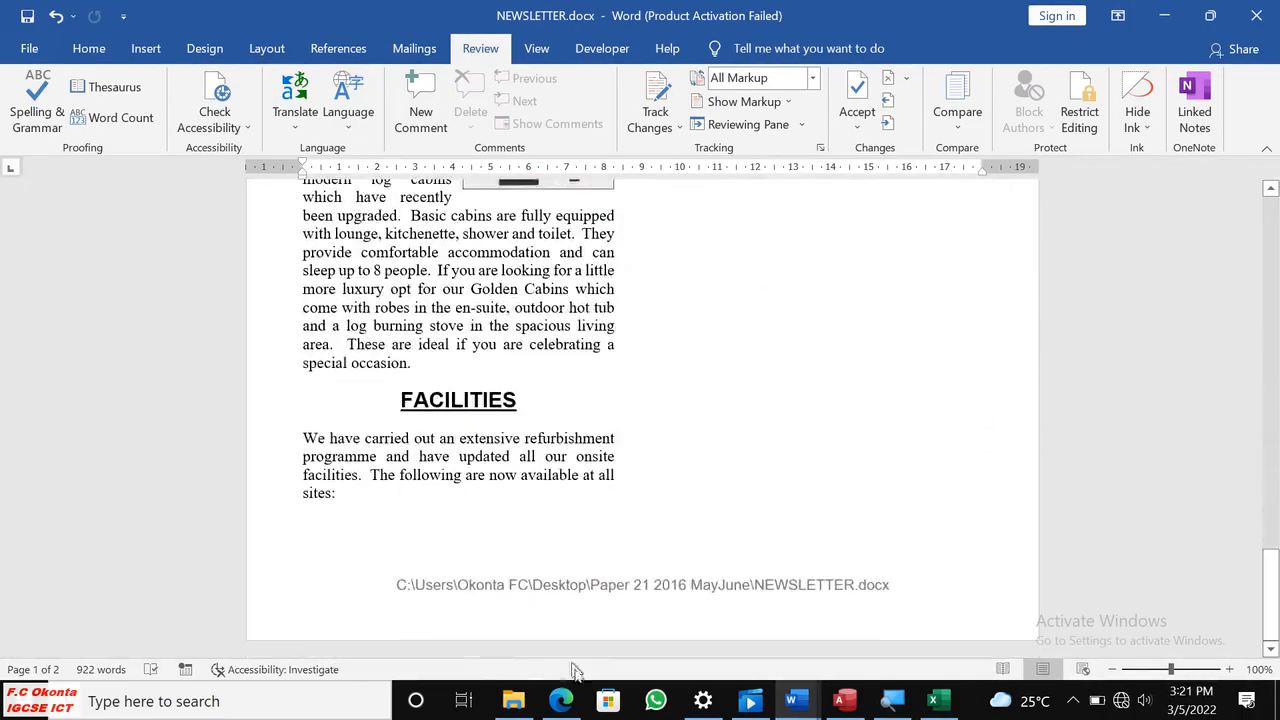
# Check the question 28 requirements in the question paper and return to NEWSLETTER.docx.
pyautogui.click(561, 700)
pyautogui.scroll(-5, 612, 550)
pyautogui.scroll(5, 614, 543)
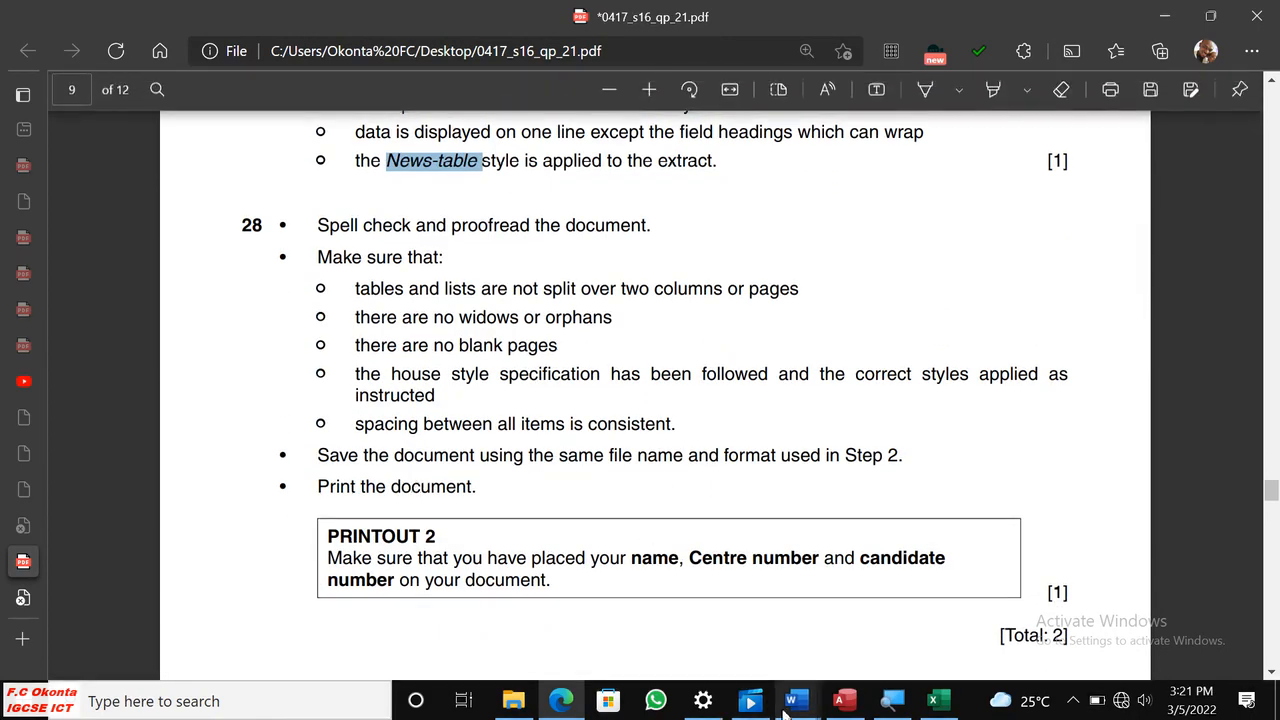
pyautogui.moveTo(792, 700)
pyautogui.click(910, 637)
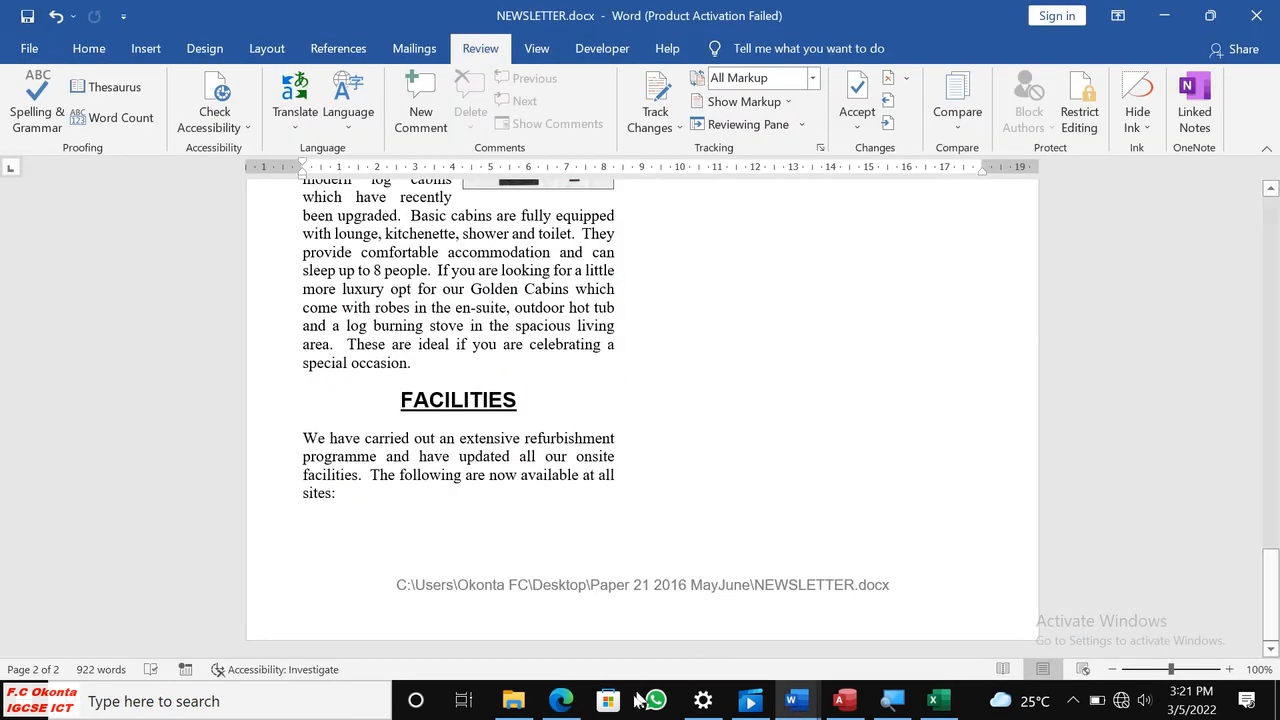
# Switch to the question paper and review question 28 and the extract criteria of question 26.
pyautogui.click(561, 700)
pyautogui.scroll(-4, 655, 545)
pyautogui.scroll(-4, 660, 550)
pyautogui.scroll(8, 660, 548)
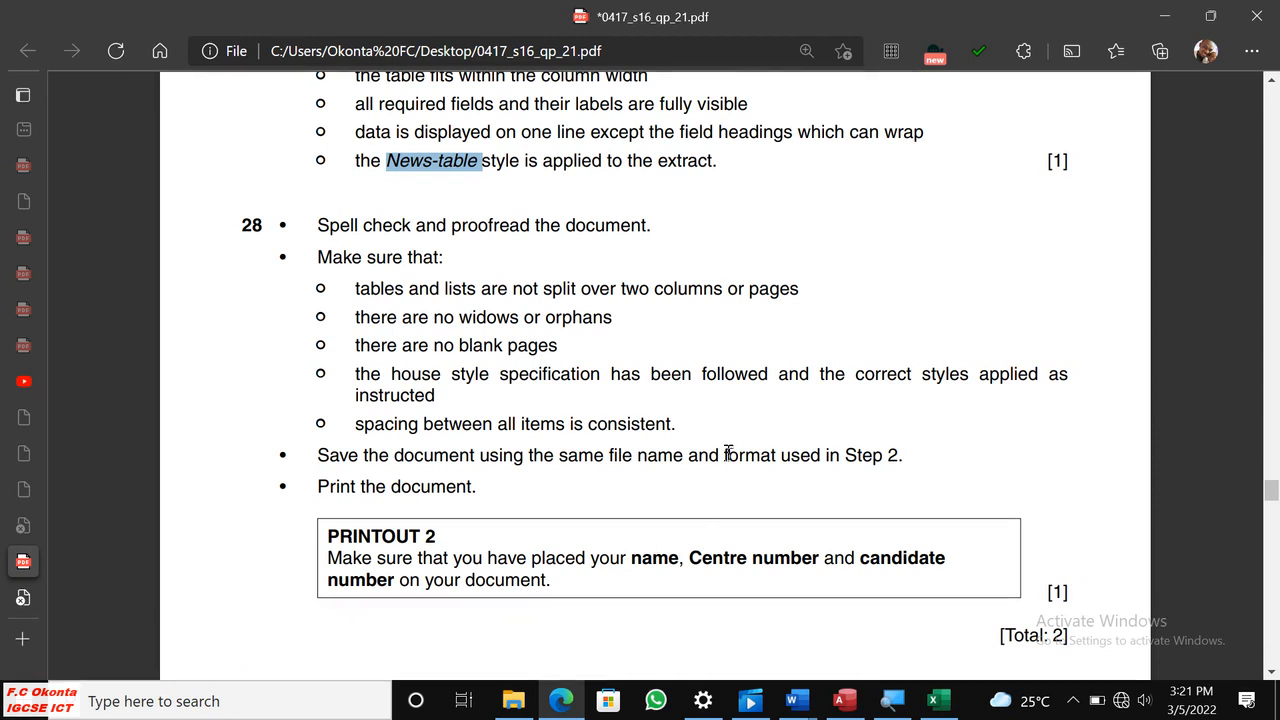
pyautogui.scroll(4, 727, 450)
pyautogui.scroll(-7, 726, 445)
pyautogui.scroll(-6, 727, 451)
pyautogui.scroll(3, 727, 451)
pyautogui.scroll(10, 727, 451)
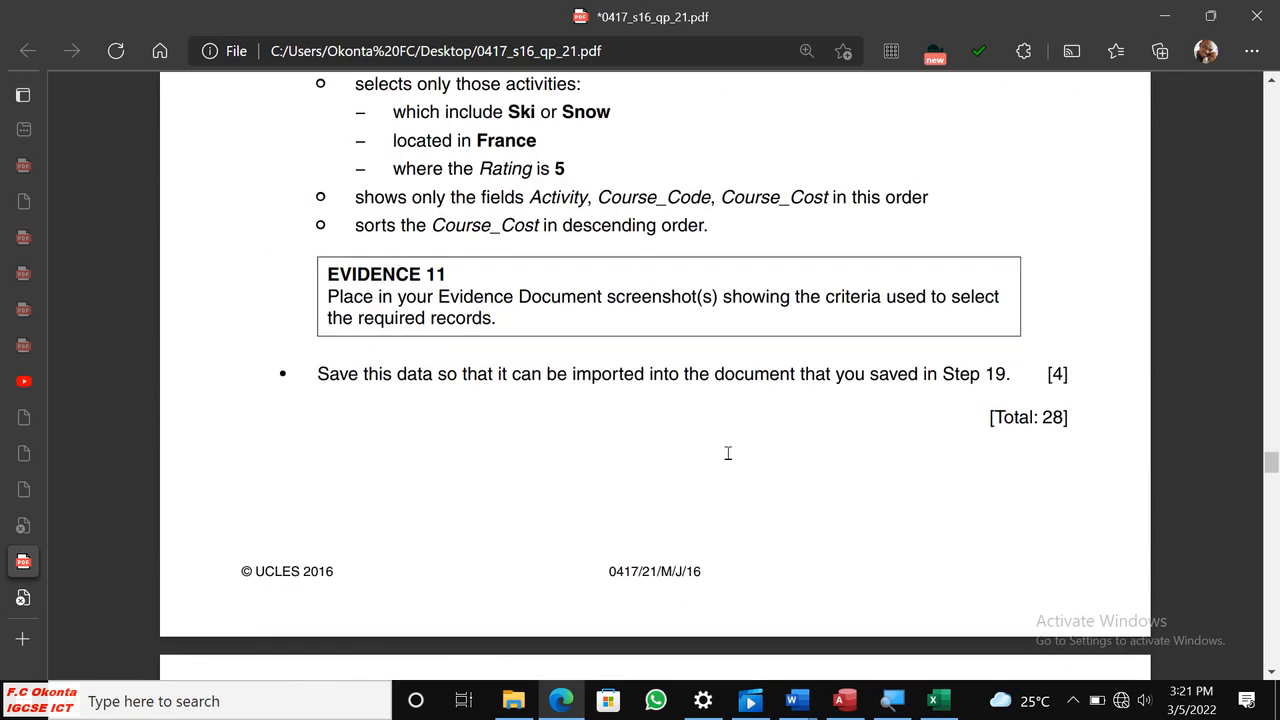
pyautogui.scroll(3, 728, 452)
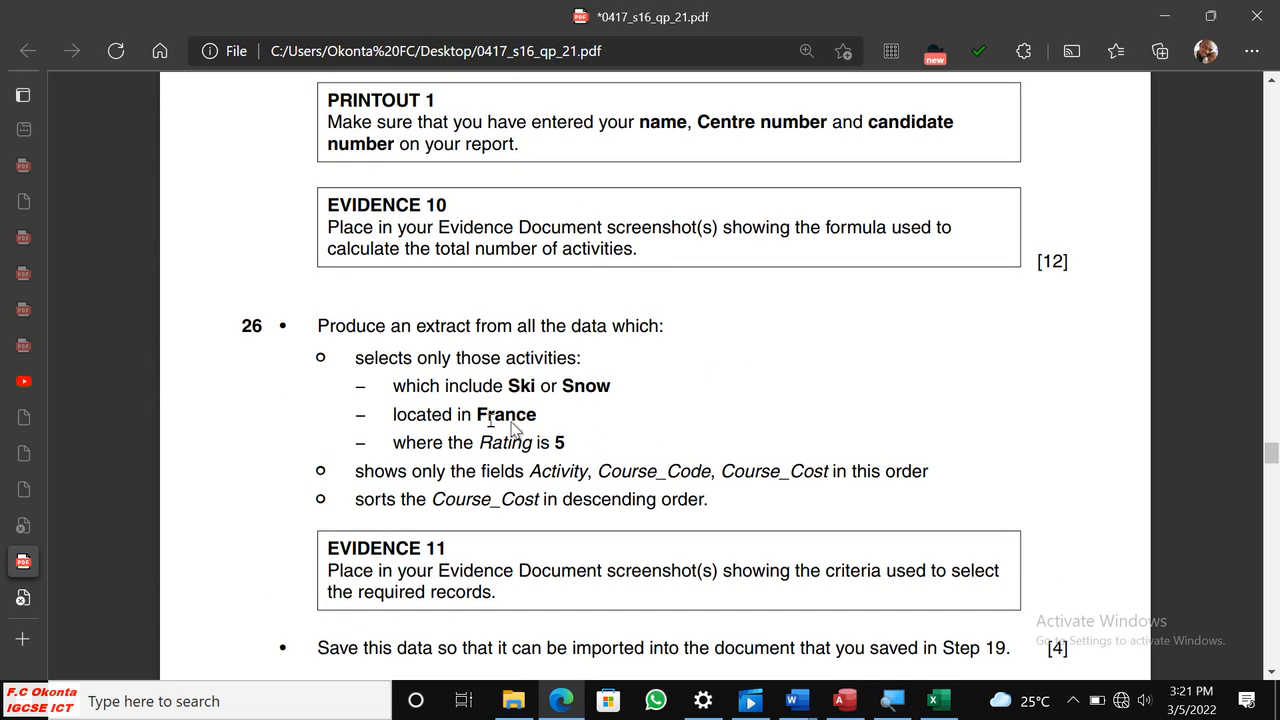
pyautogui.moveTo(320, 330); pyautogui.dragTo(722, 494)
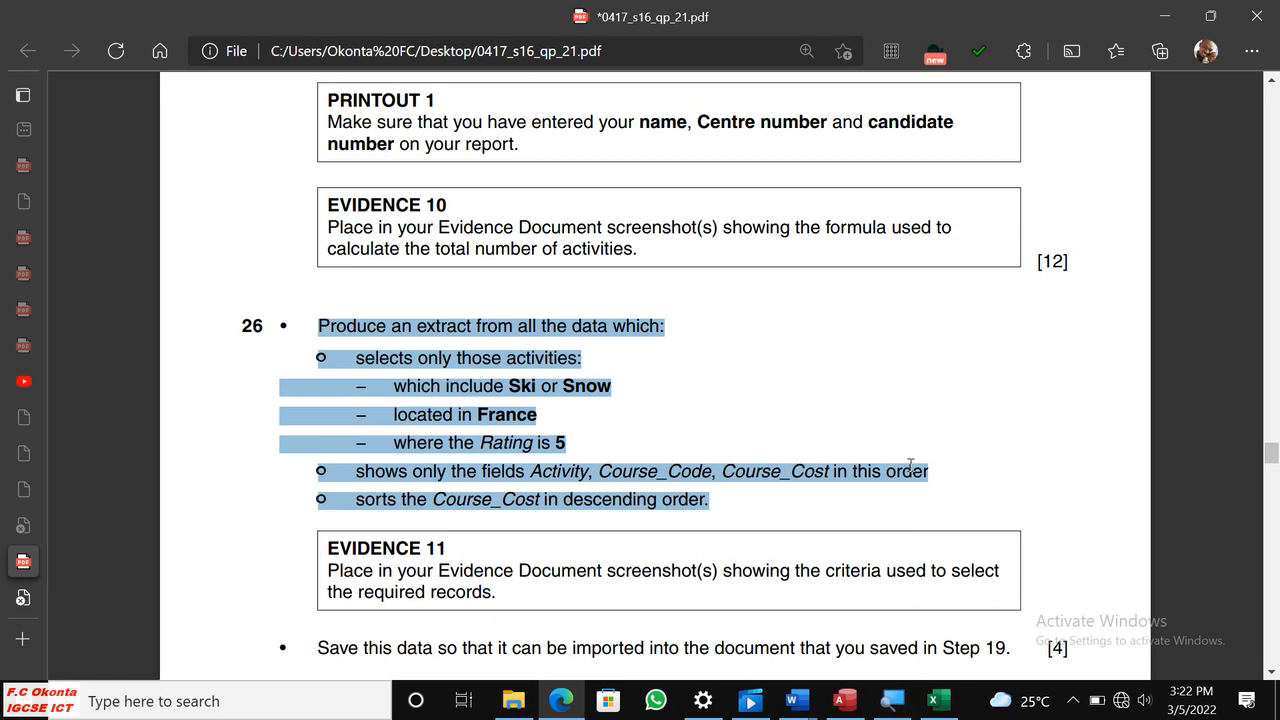
# Review the database questions from 21 to 26, including the Location drop-down choices, table relationship, report and evidence requirements.
pyautogui.scroll(10, 893, 419)
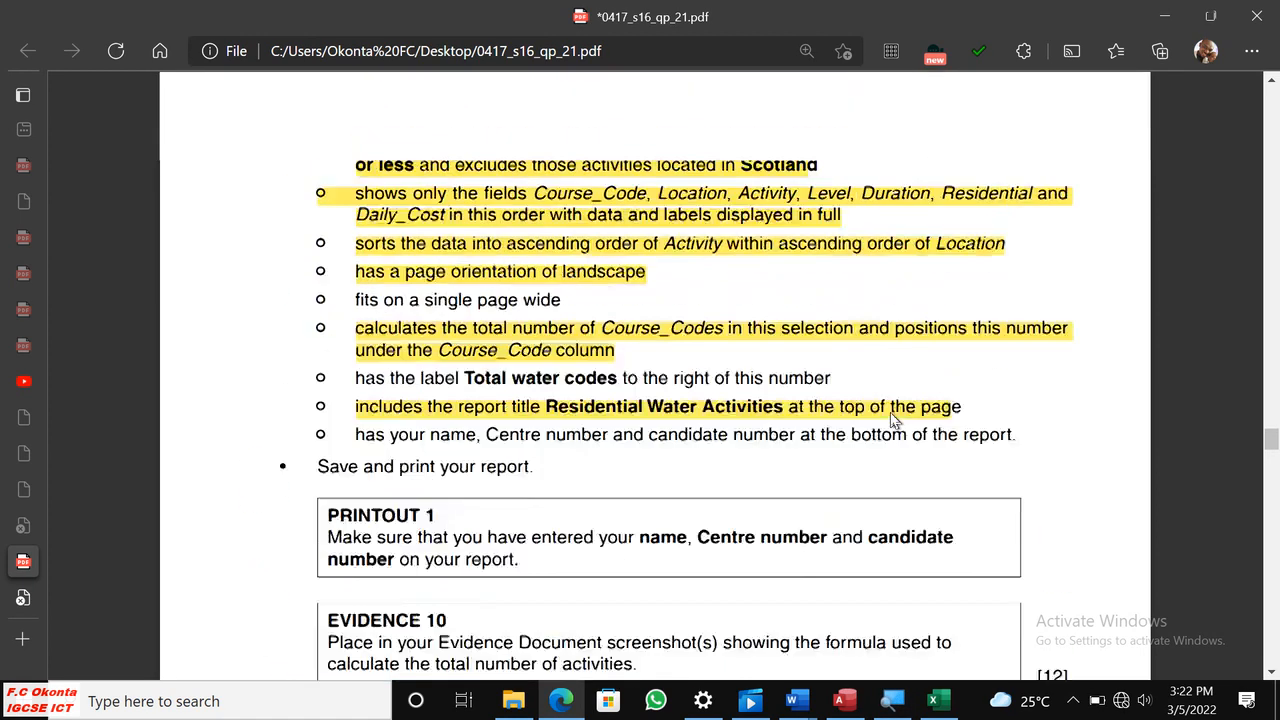
pyautogui.scroll(15, 891, 414)
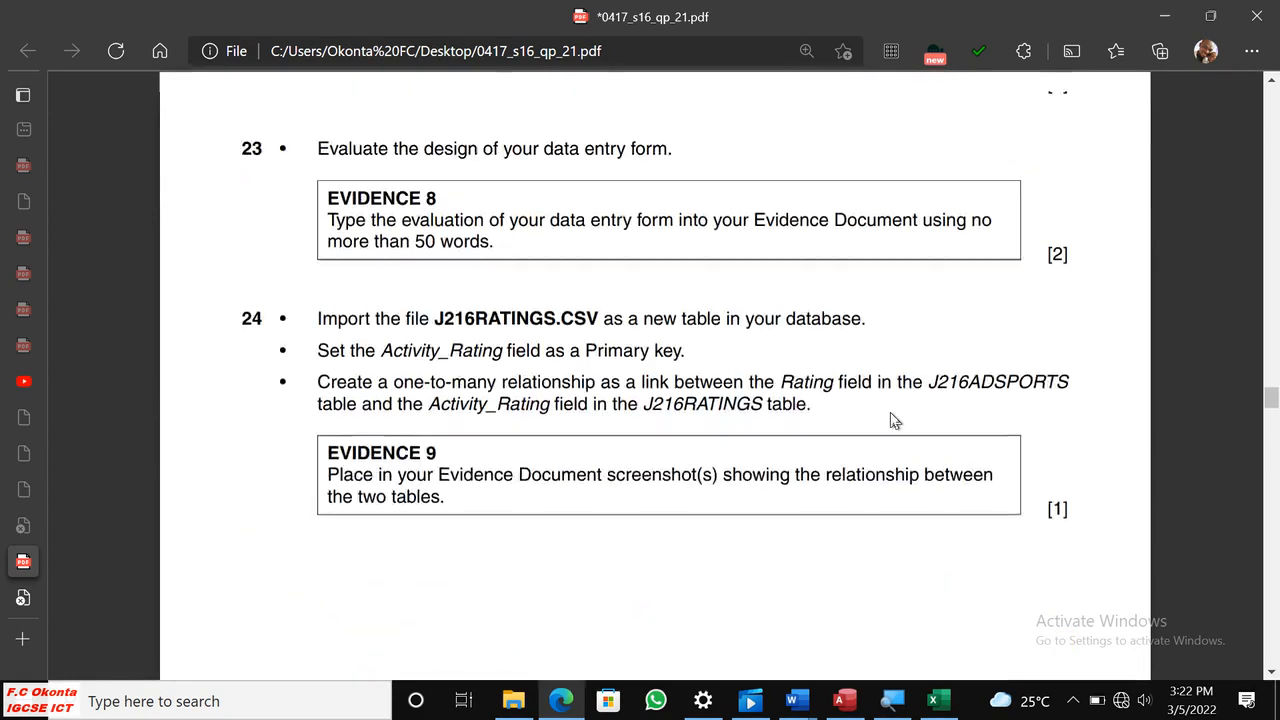
pyautogui.scroll(8, 893, 419)
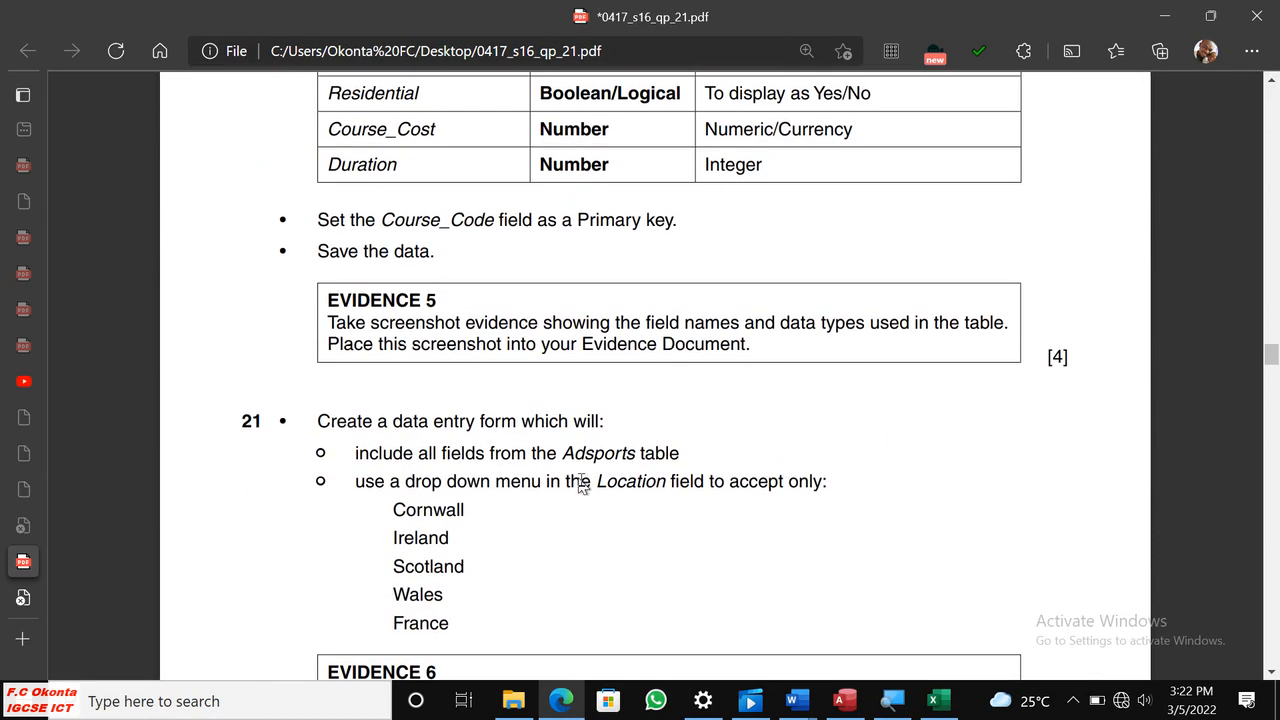
pyautogui.moveTo(357, 482); pyautogui.dragTo(460, 630)
pyautogui.click(684, 586)
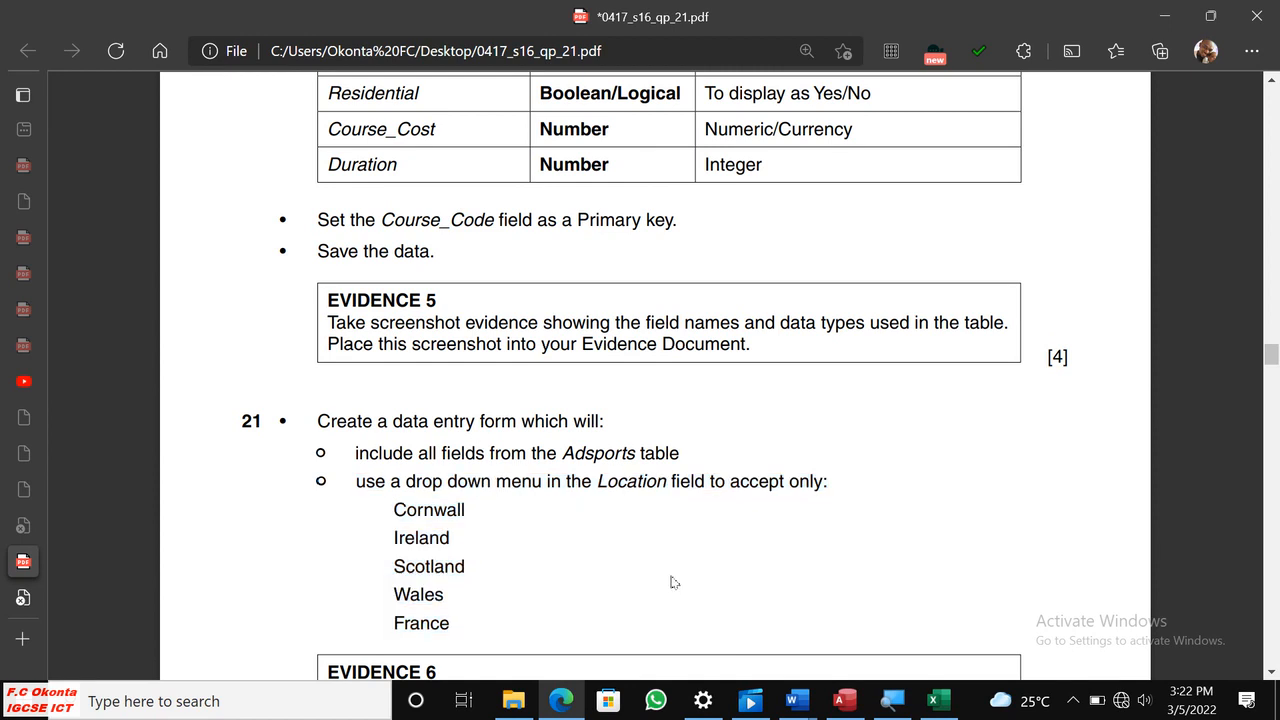
pyautogui.scroll(-5, 684, 560)
pyautogui.scroll(-9, 682, 552)
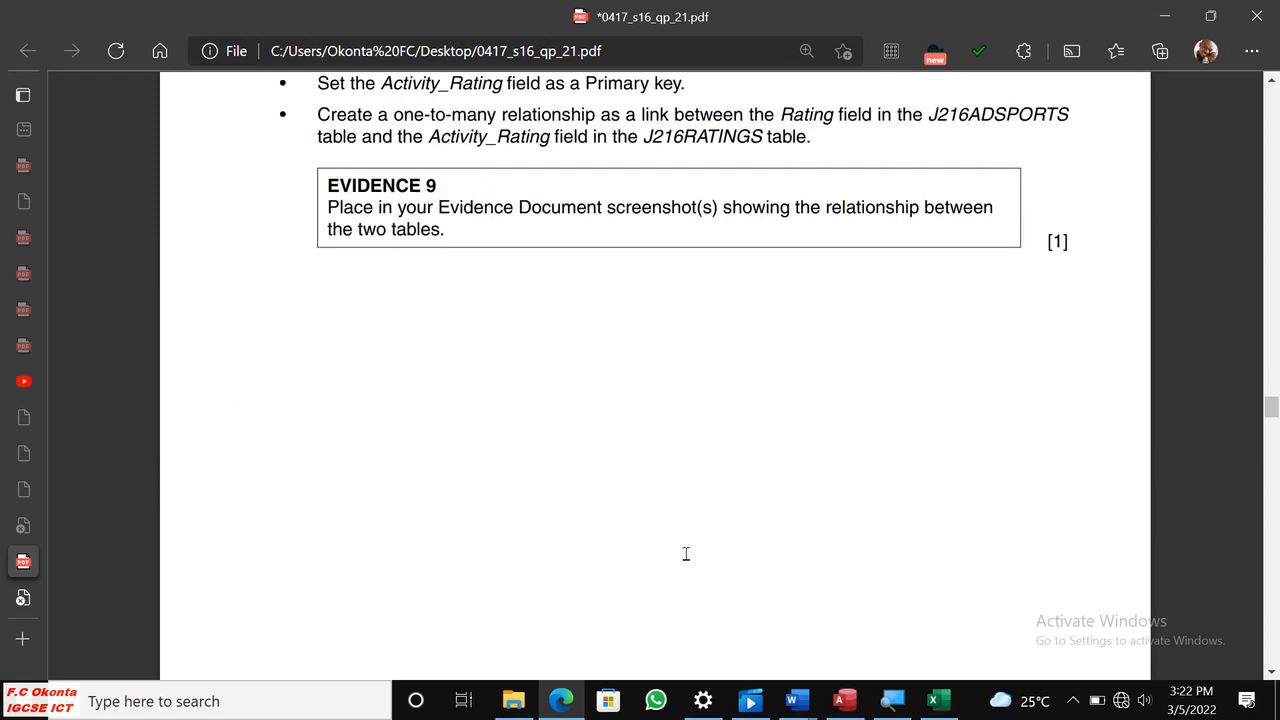
pyautogui.scroll(3, 686, 554)
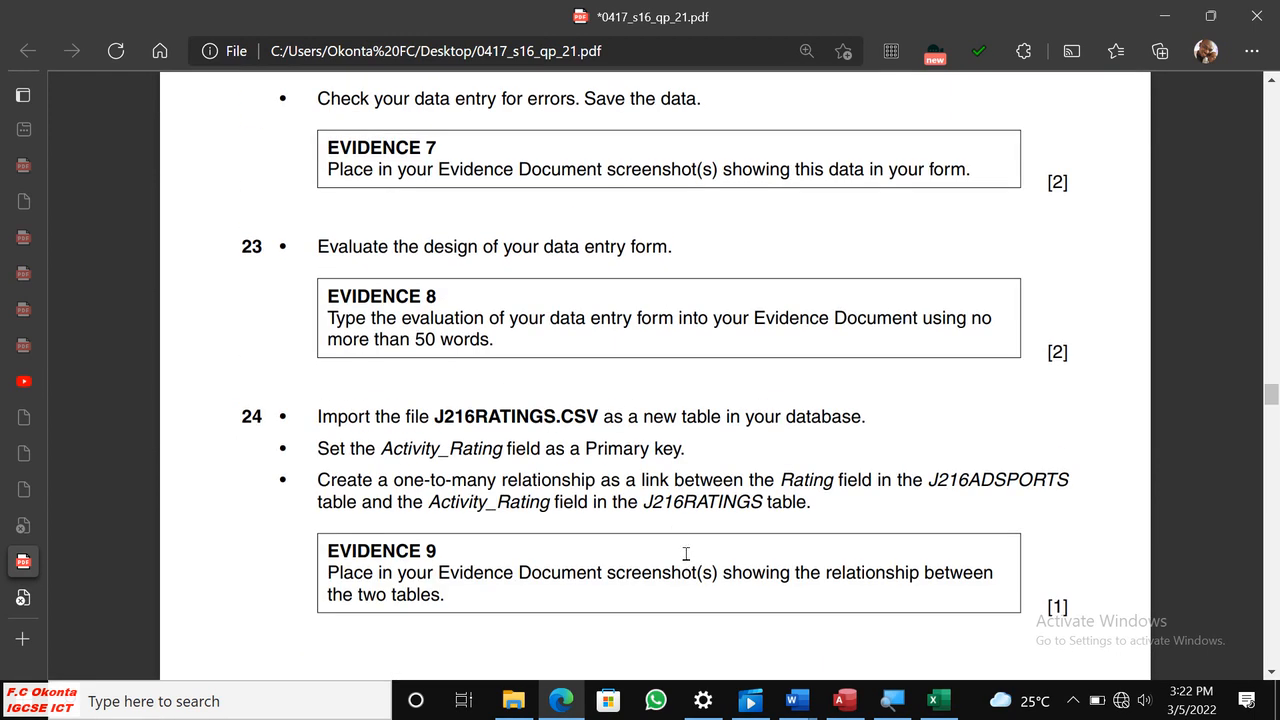
pyautogui.scroll(-3, 667, 502)
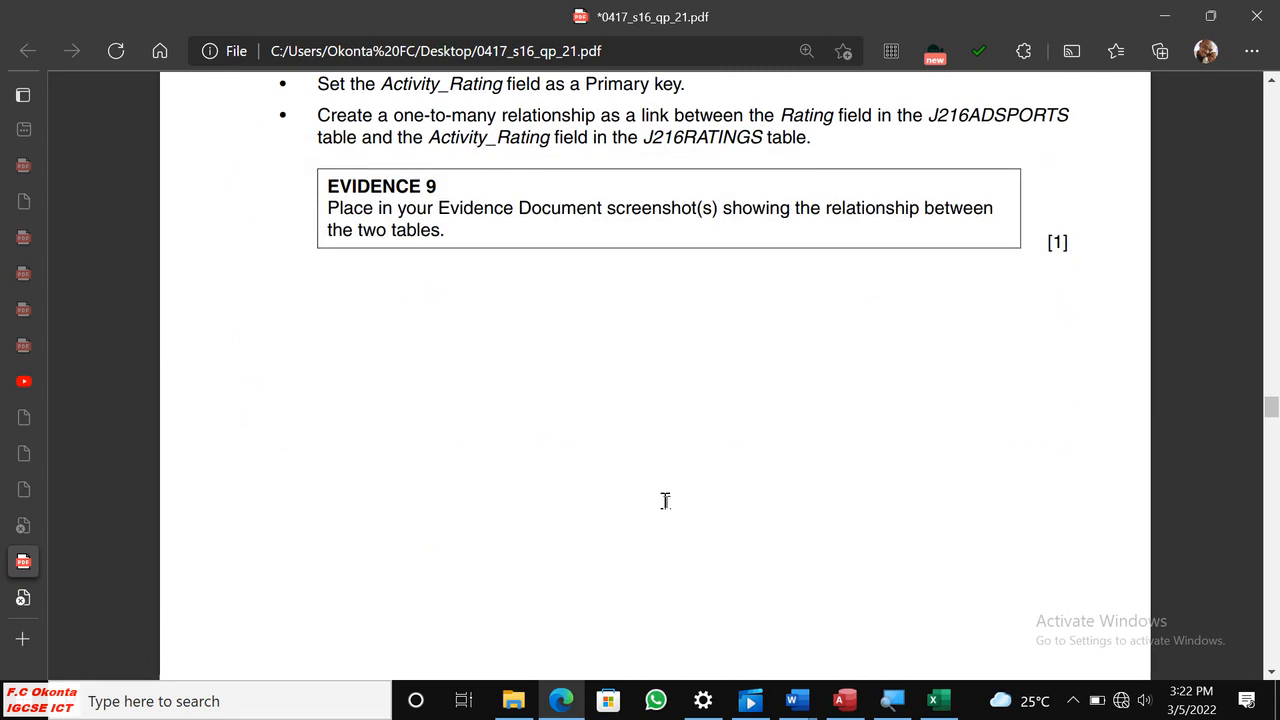
pyautogui.scroll(-4, 665, 500)
pyautogui.scroll(-7, 665, 500)
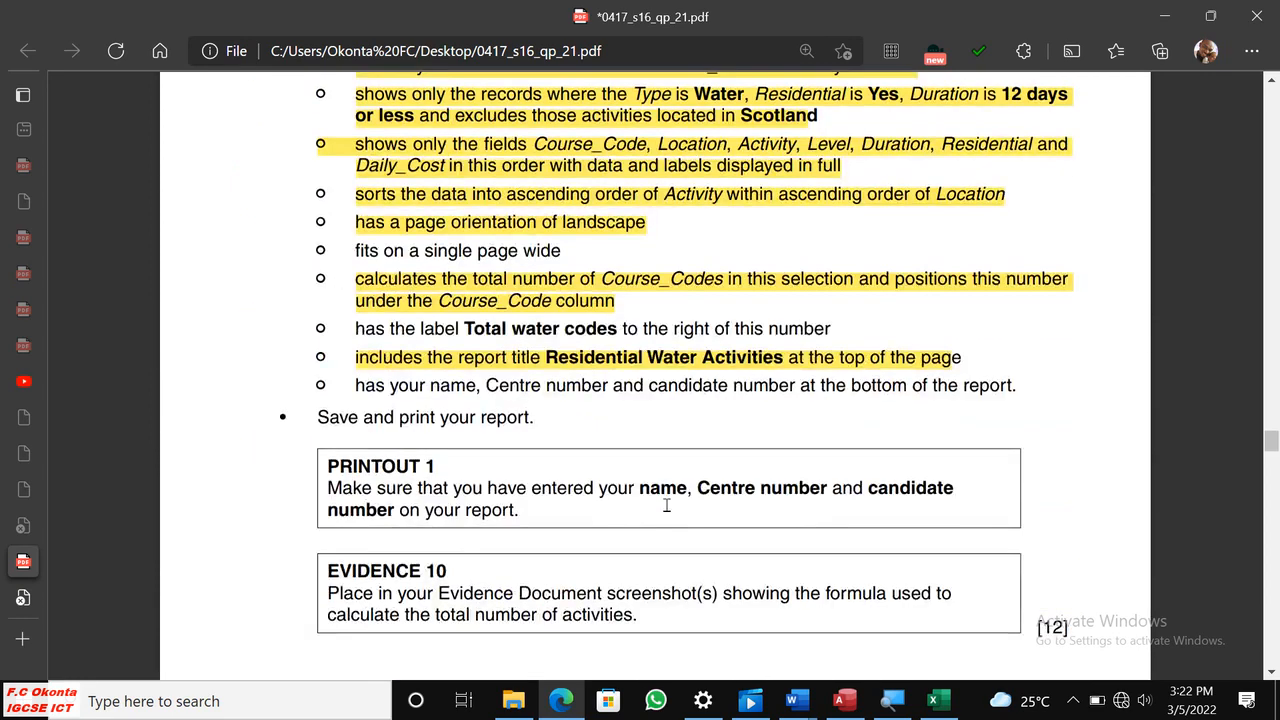
pyautogui.scroll(-4, 664, 502)
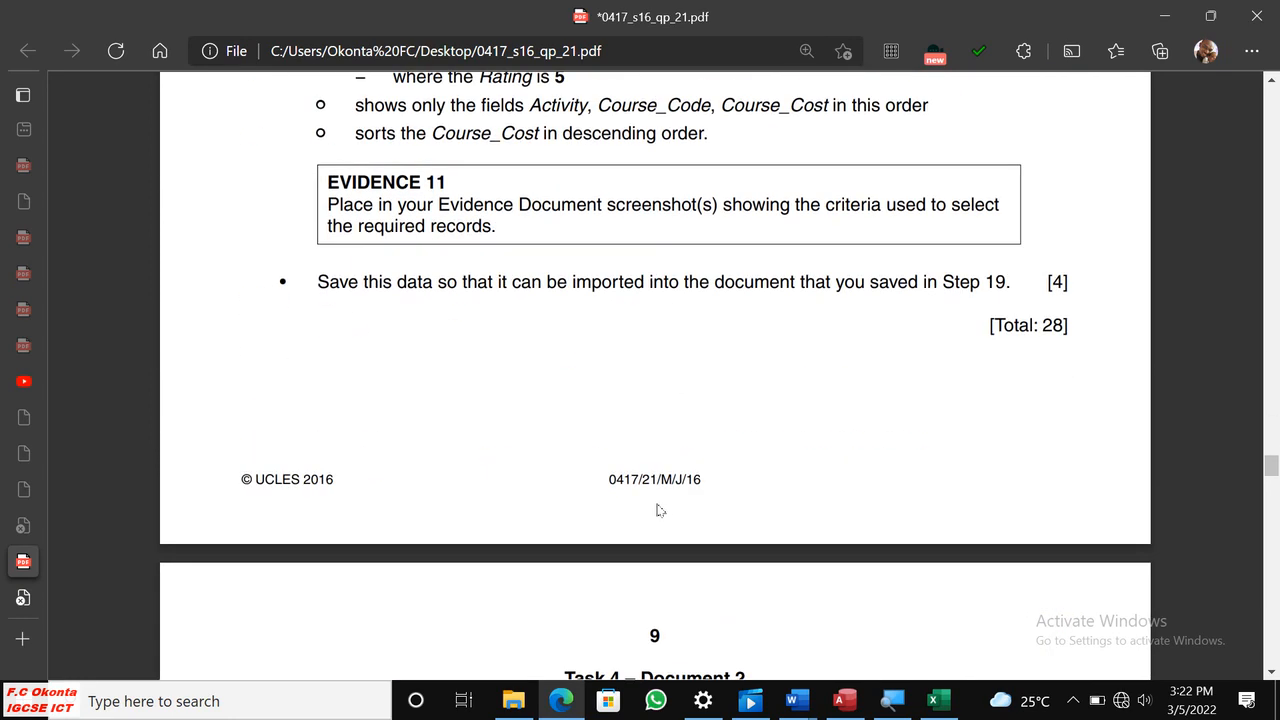